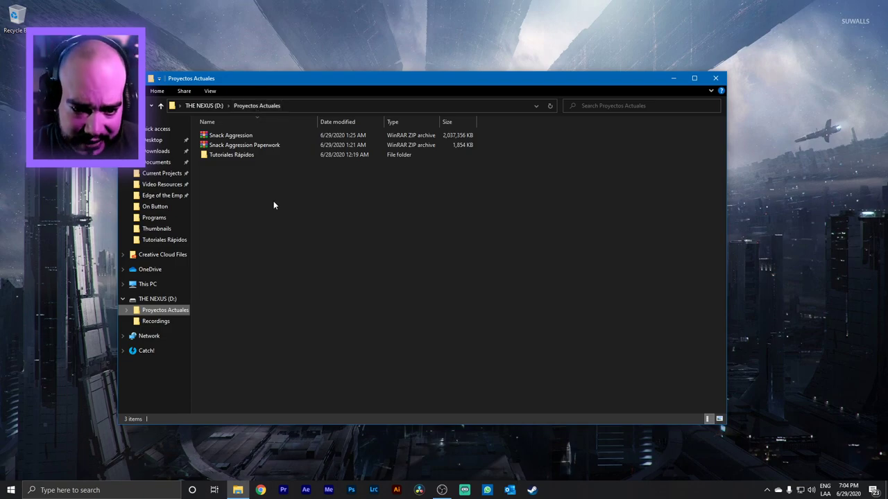
Create a new folder named 'Snack Agression' in Proyectos Actuales beside the two zip archives.
right_click(253, 192)
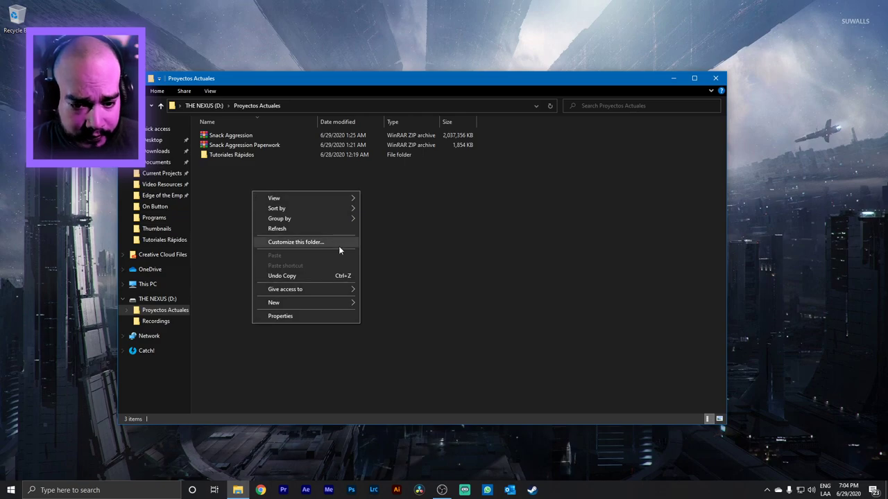
left_click(263, 88)
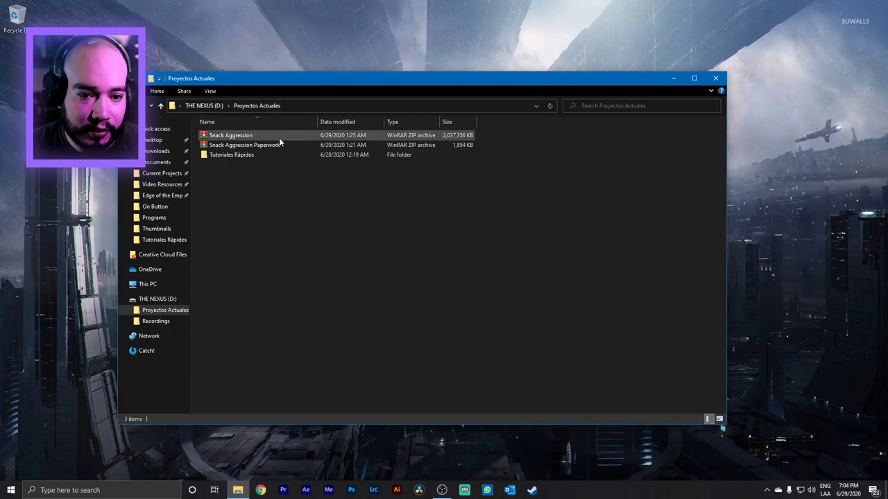
right_click(247, 213)
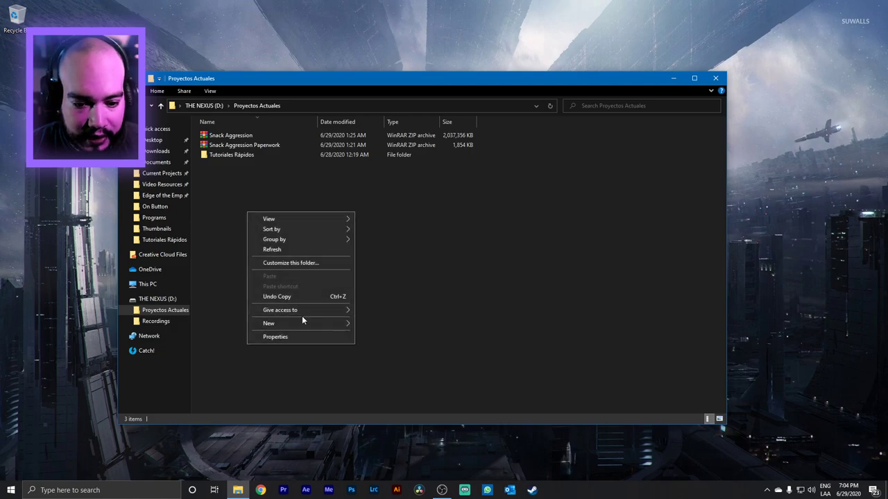
mouse_move(302, 322)
left_click(374, 325)
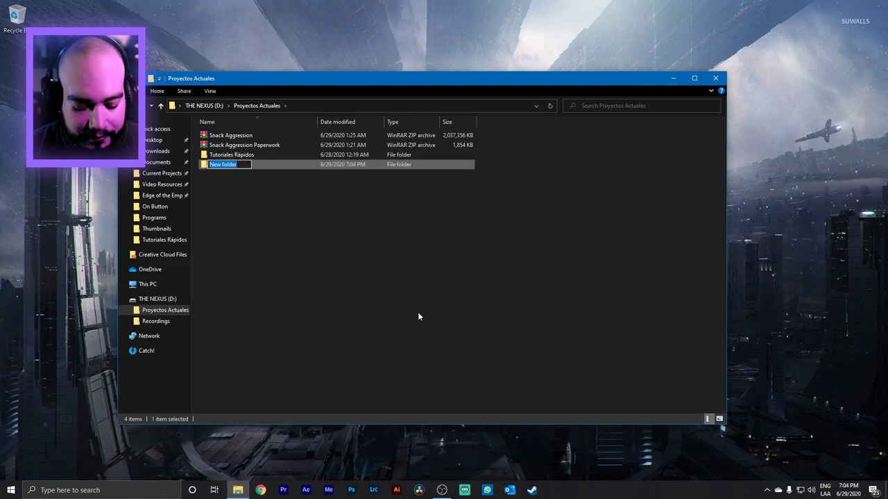
type("Snack")
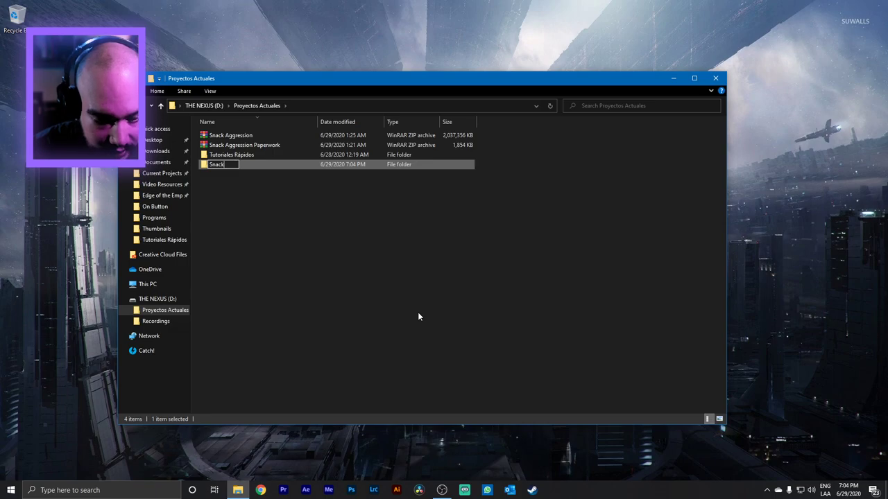
type(" Agression")
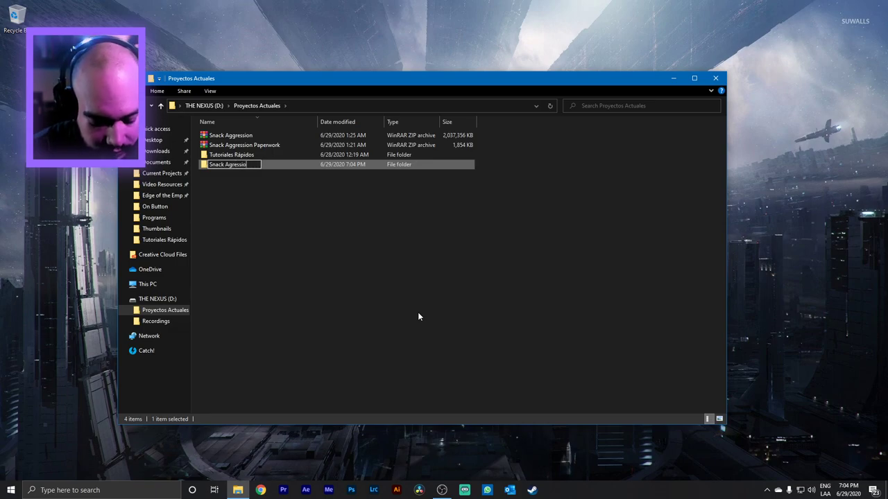
left_click(246, 203)
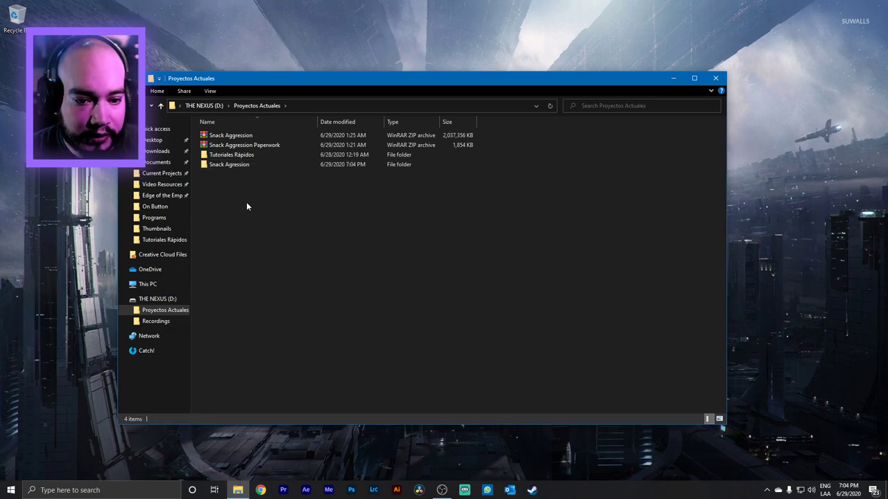
left_click(244, 145)
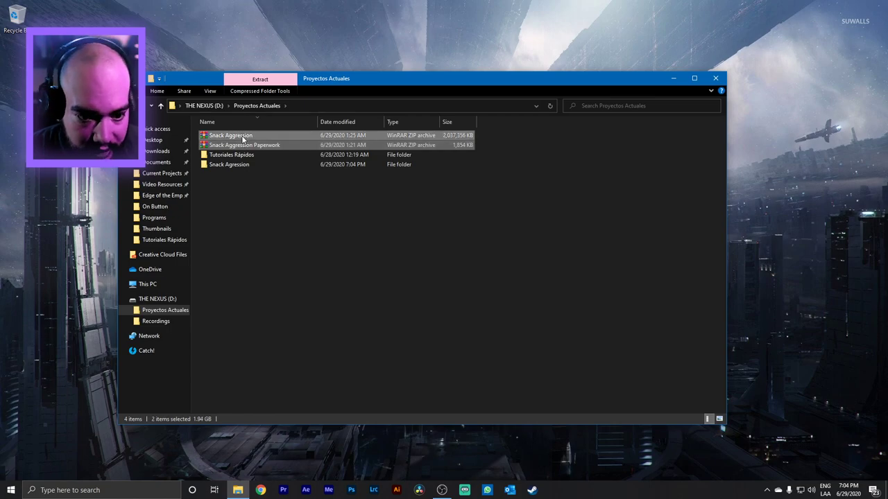
Preview the paperwork archive in WinRAR, then move both zips into Snack Agression and open it.
double_click(246, 144)
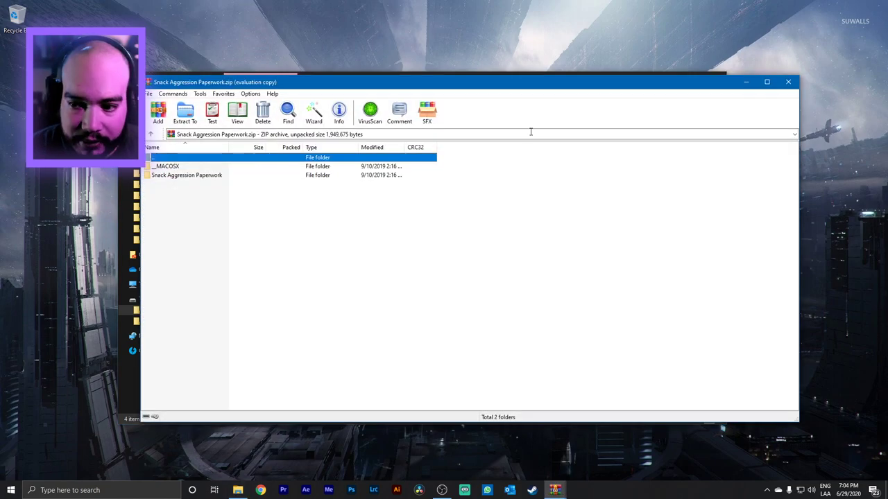
left_click(788, 82)
left_click(787, 81)
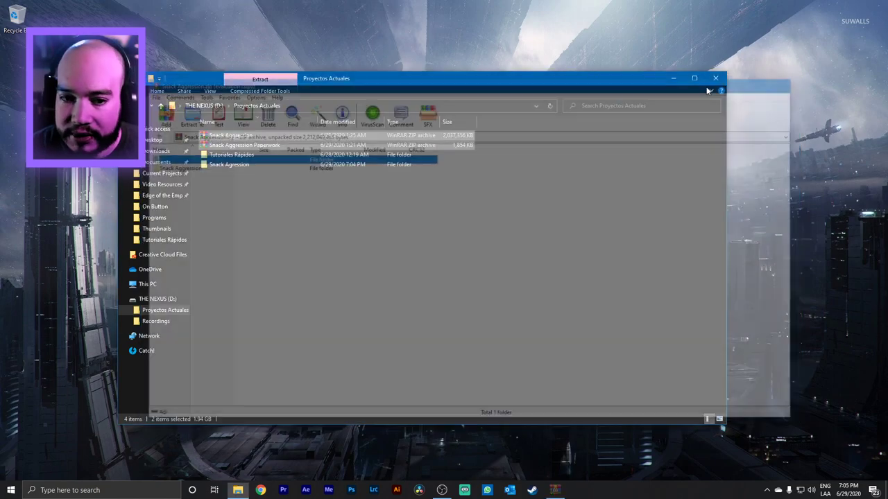
left_click(246, 136, "ctrl")
left_click_drag(251, 138, 255, 165)
double_click(228, 145)
left_click(229, 136, "ctrl")
Extract both zips here, producing Snack Aggression Paperwork, __MACOSX and Snack Aggression folders.
right_click(228, 136)
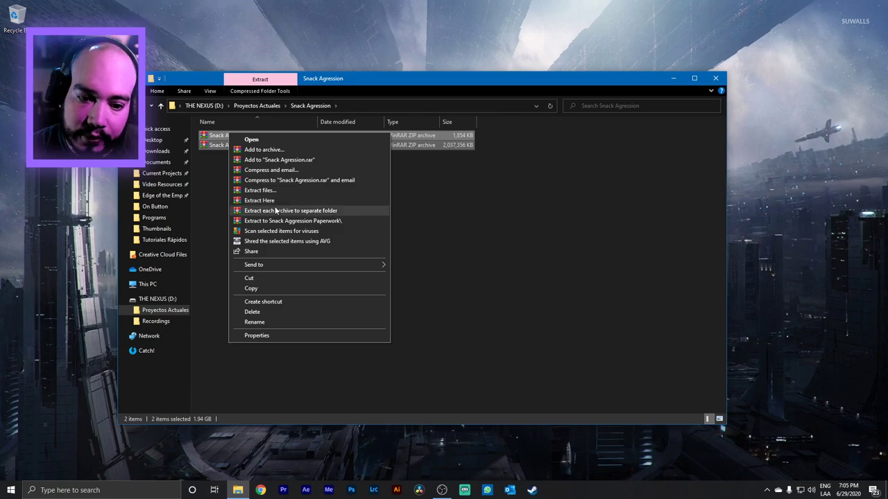
left_click(273, 200)
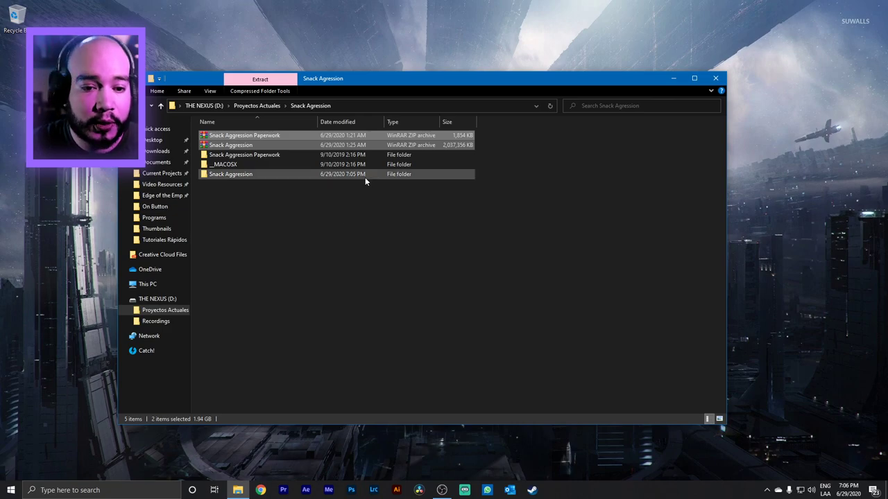
Delete the __MACOSX folder and both zip archives.
left_click(227, 167)
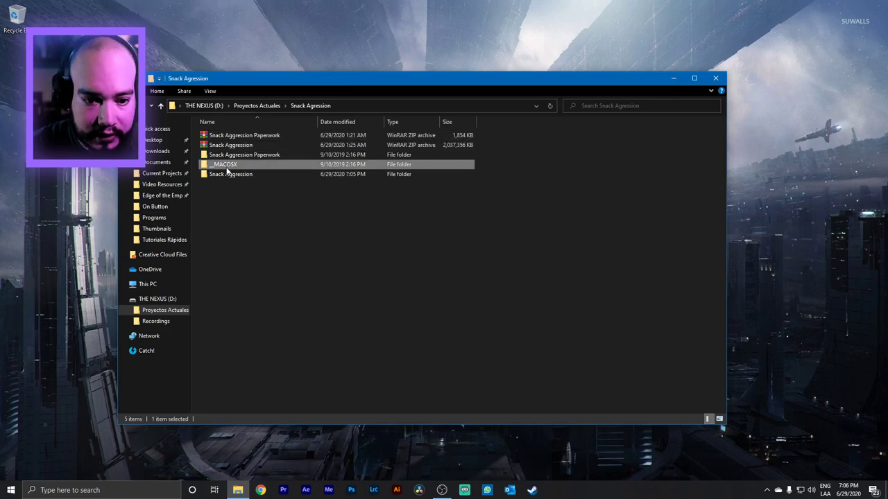
key("Delete")
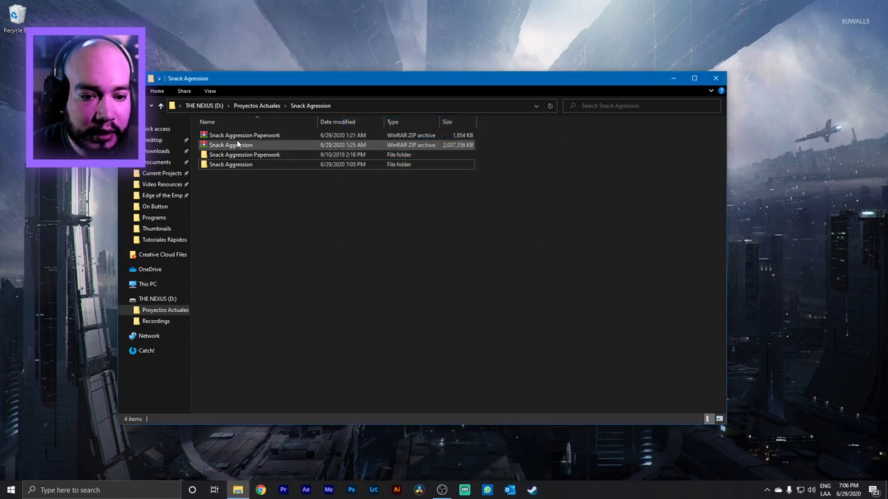
left_click(240, 144)
left_click(243, 136, "ctrl")
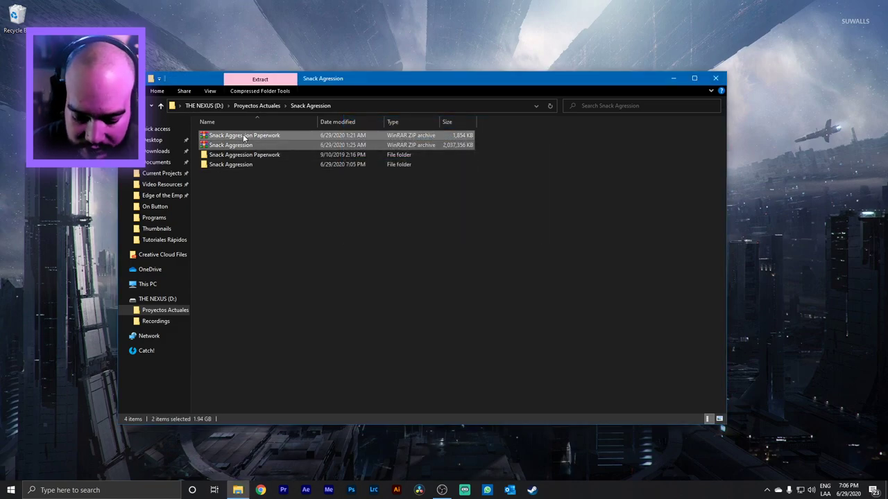
key("Delete")
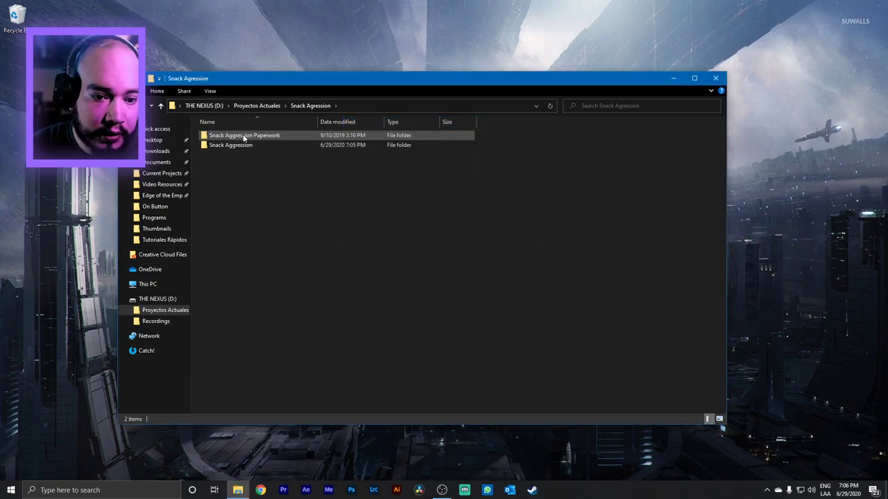
Create a folder named '01 ARCHIVOS DE PROYECTO' and open it.
right_click(264, 202)
mouse_move(342, 314)
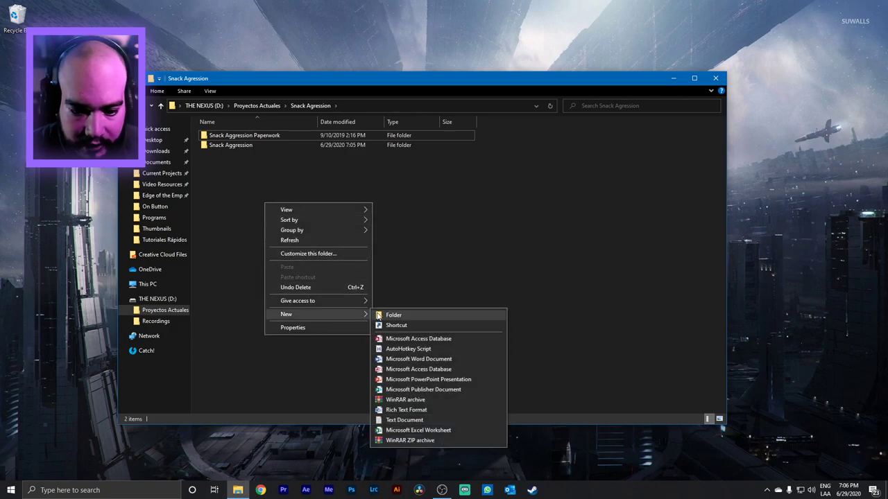
left_click(392, 315)
type("01")
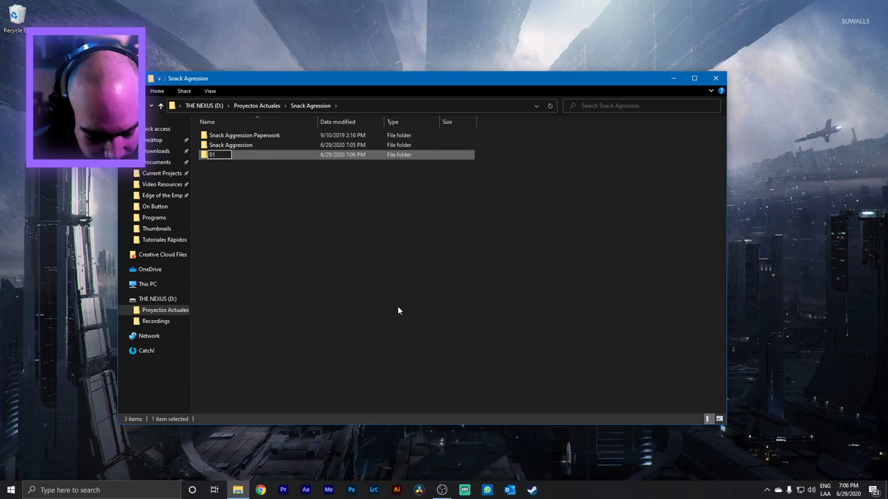
type(" ARCHIV")
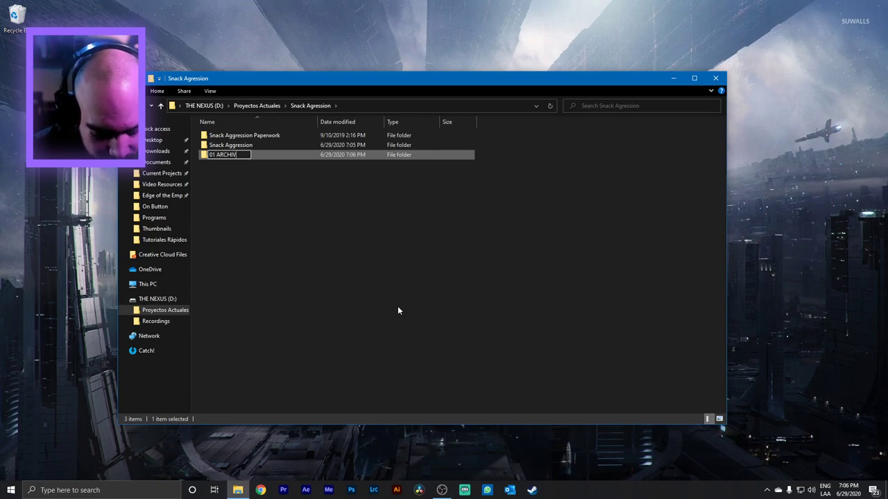
type("OS DE PROYECTO")
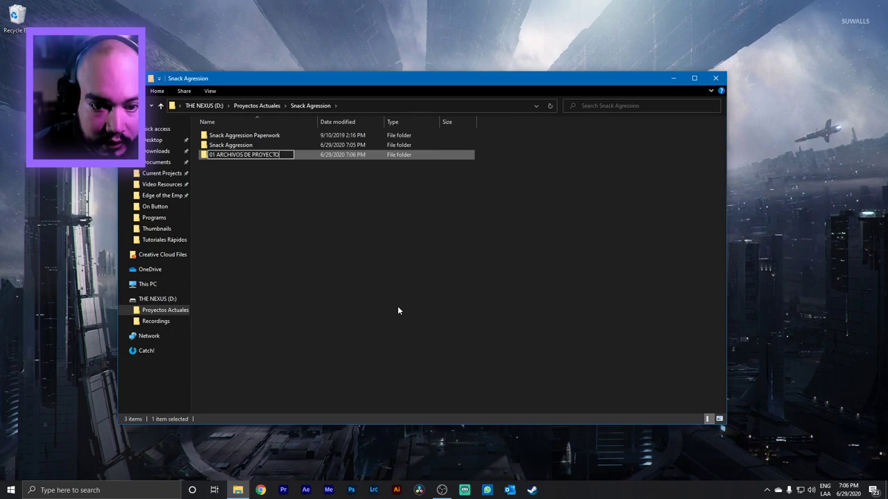
left_click(273, 169)
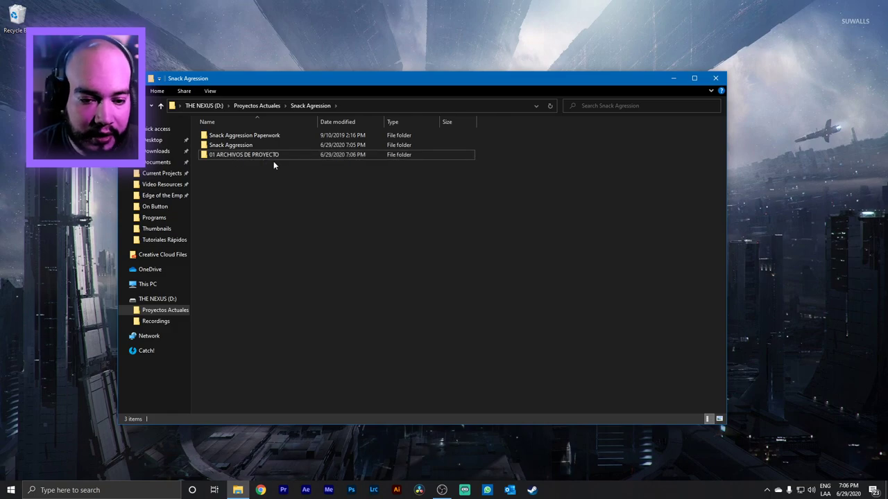
double_click(235, 155)
Create subfolders '01 PREMIERE' and '02 AFTER EFFECTS'.
right_click(234, 159)
mouse_move(309, 275)
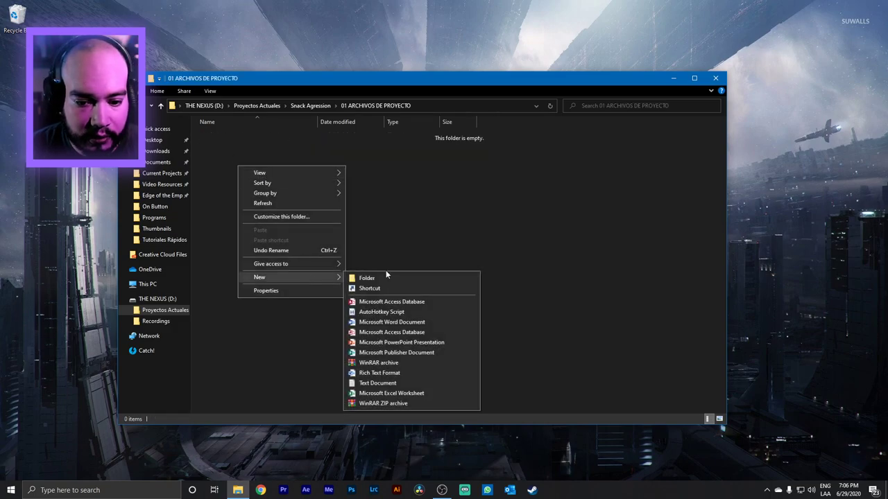
left_click(383, 276)
type("01 pR")
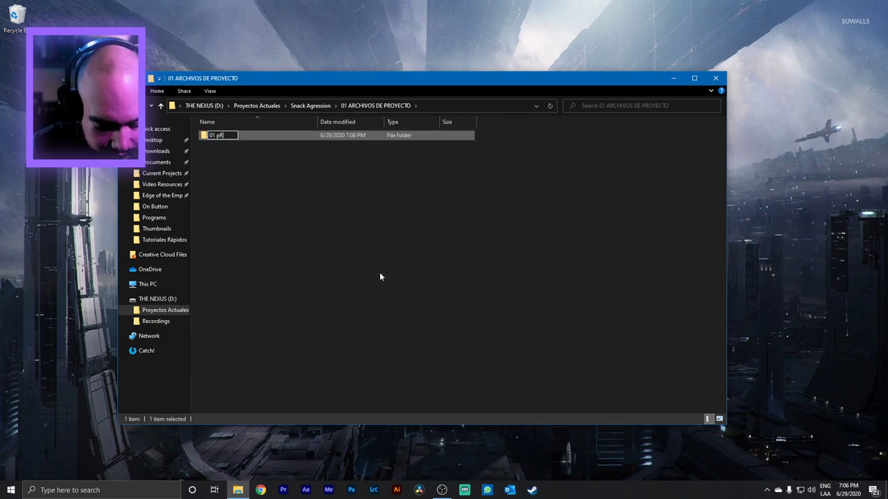
key("BackSpace")
key("BackSpace")
type("PREMIERE")
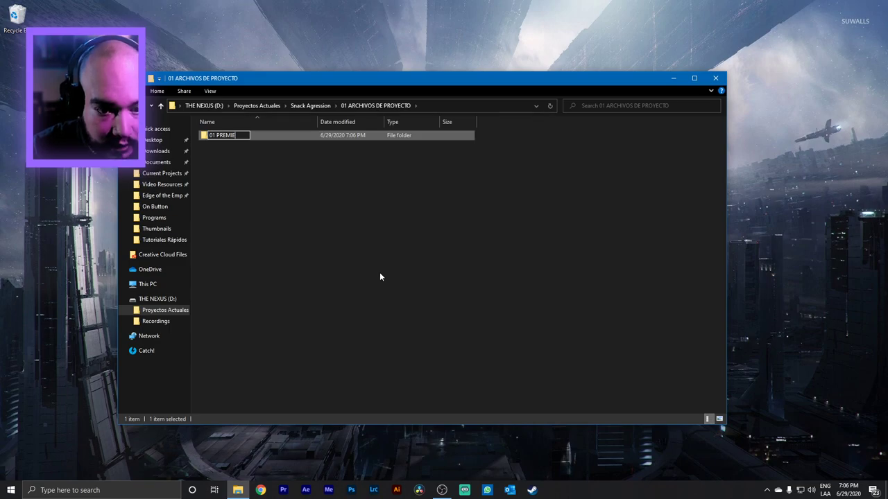
right_click(379, 273)
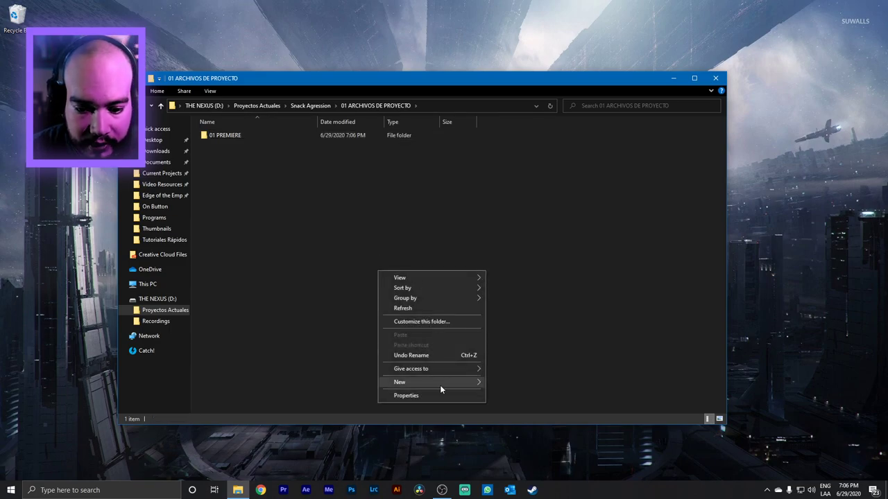
mouse_move(439, 382)
left_click(496, 257)
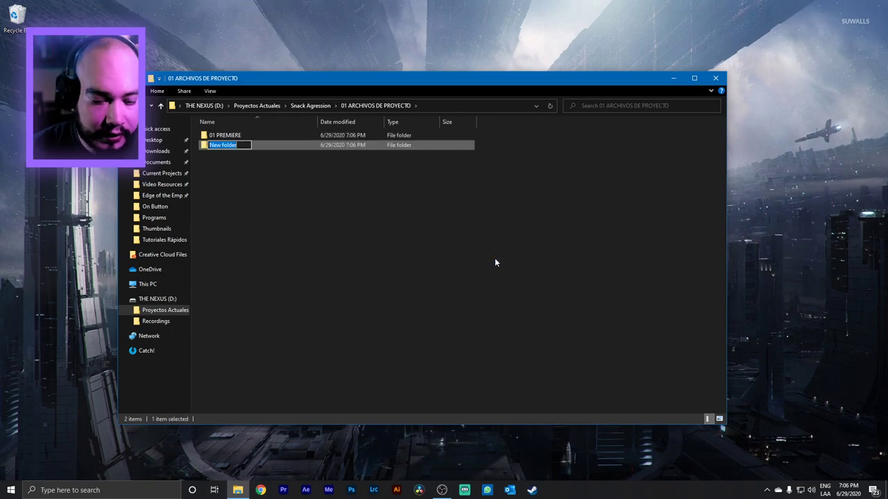
type("02 af")
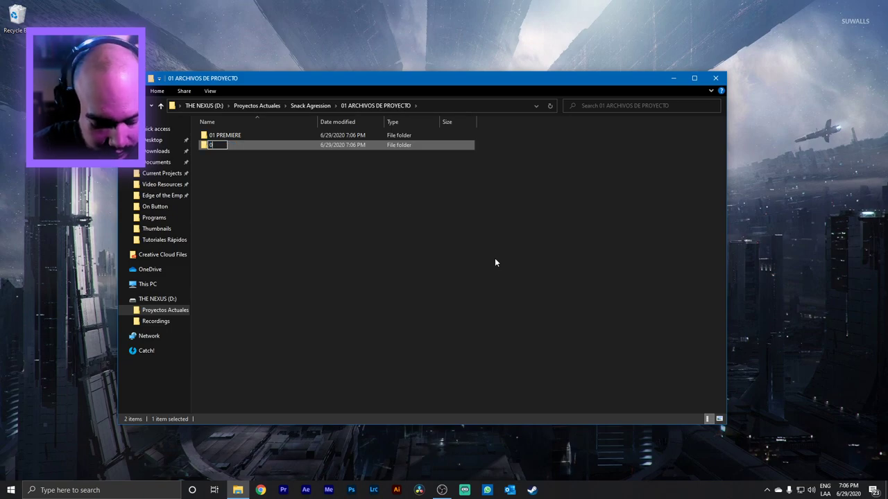
key("BackSpace")
key("BackSpace")
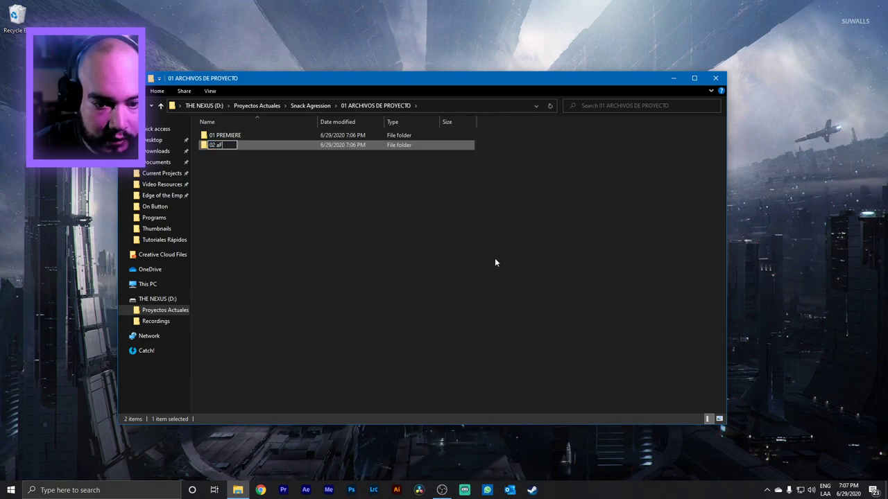
type("AFTER A")
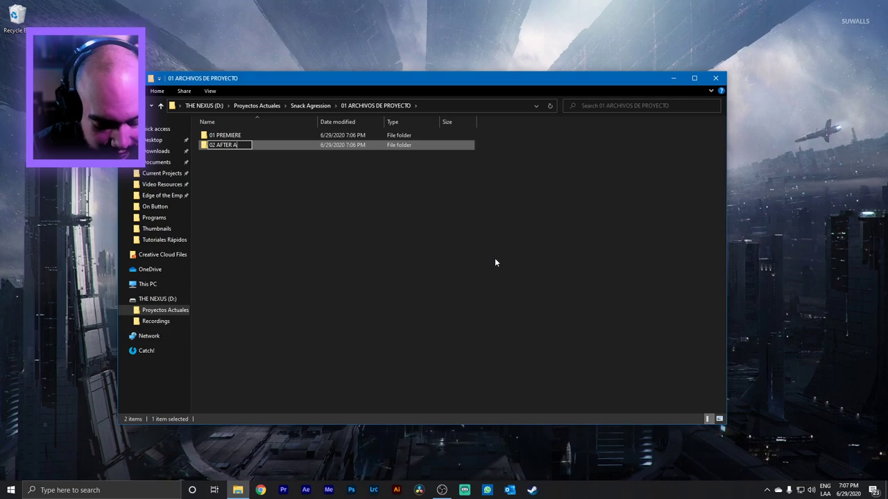
key("BackSpace")
type("EFFECTS")
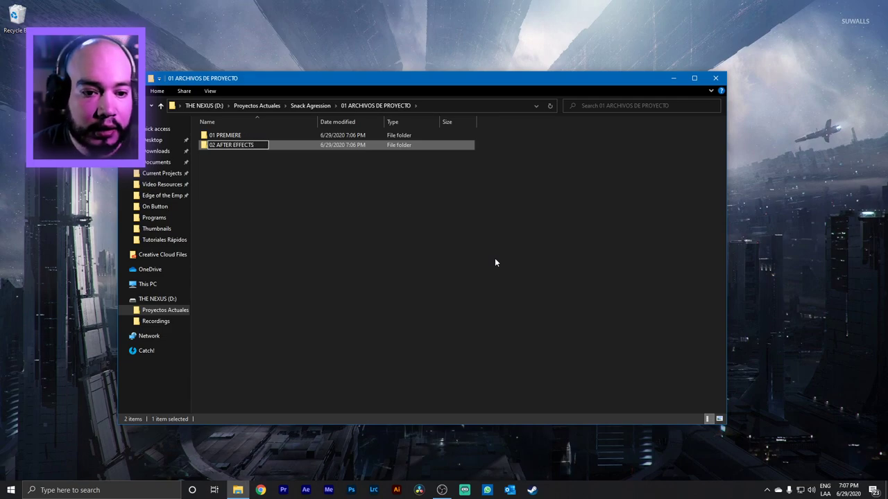
key("Return")
Add subfolders '03 AUDITION' and '04 DAVINCI RESOLVE'.
right_click(486, 254)
mouse_move(563, 360)
left_click(630, 361)
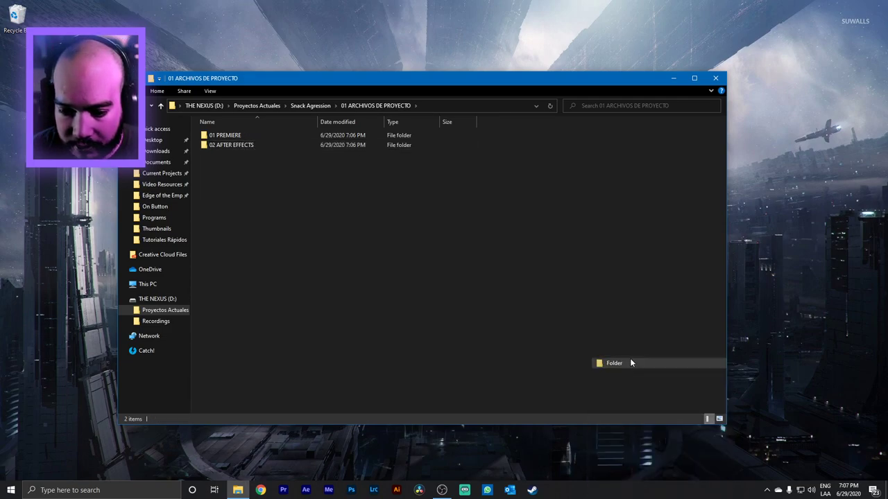
type("03 A")
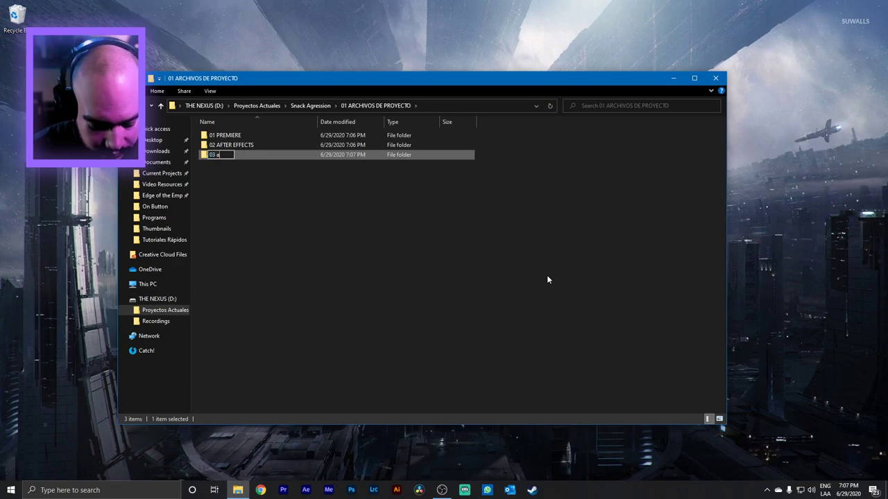
type("UDITION")
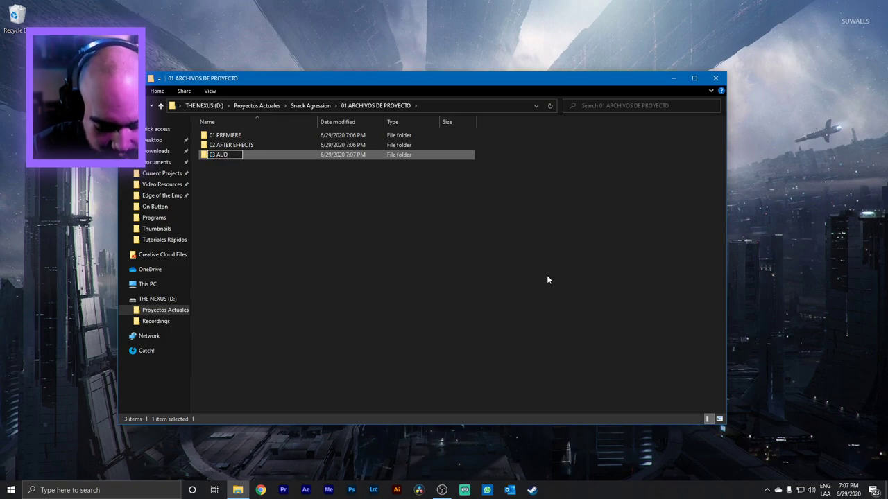
right_click(547, 277)
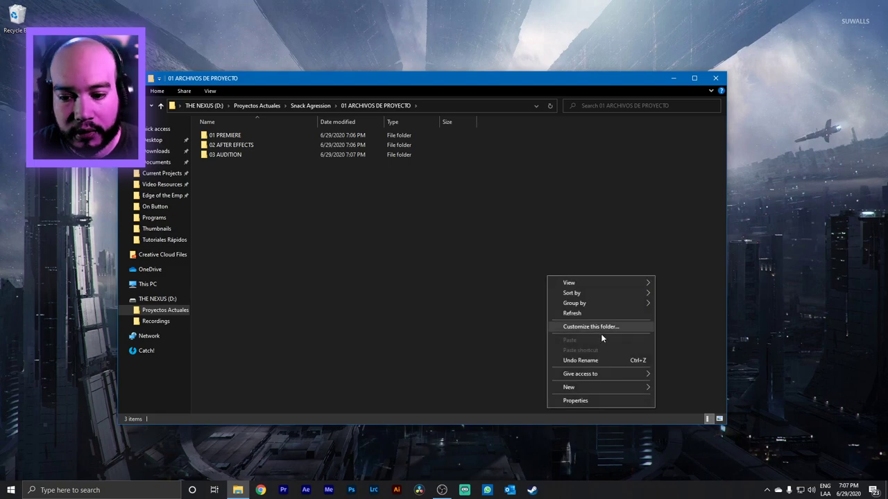
mouse_move(615, 388)
left_click(676, 261)
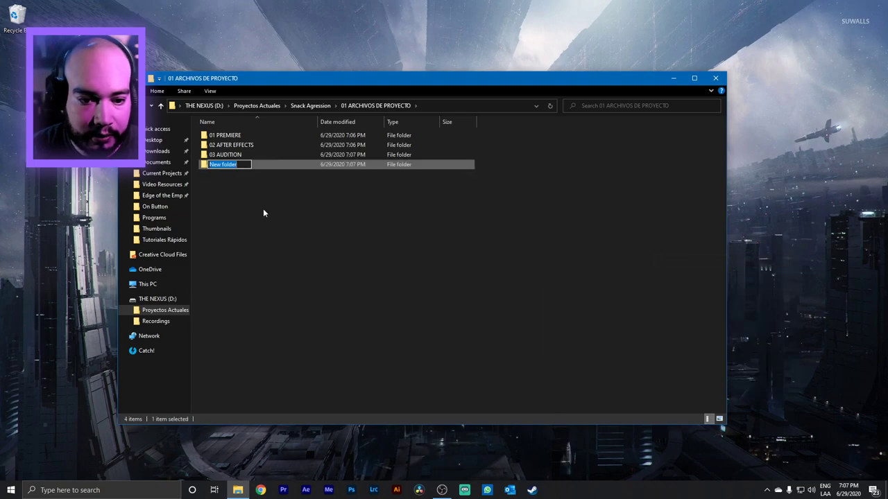
type("04")
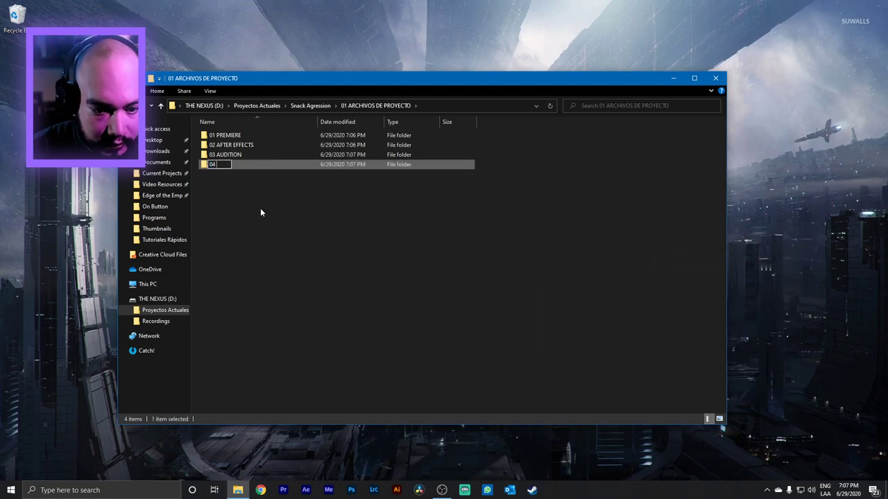
type(" dA")
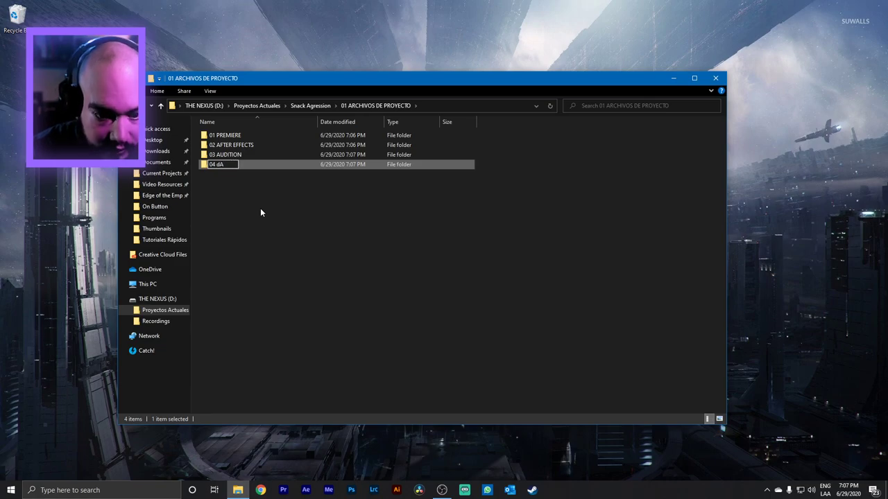
key("BackSpace")
key("BackSpace")
type("DAVI")
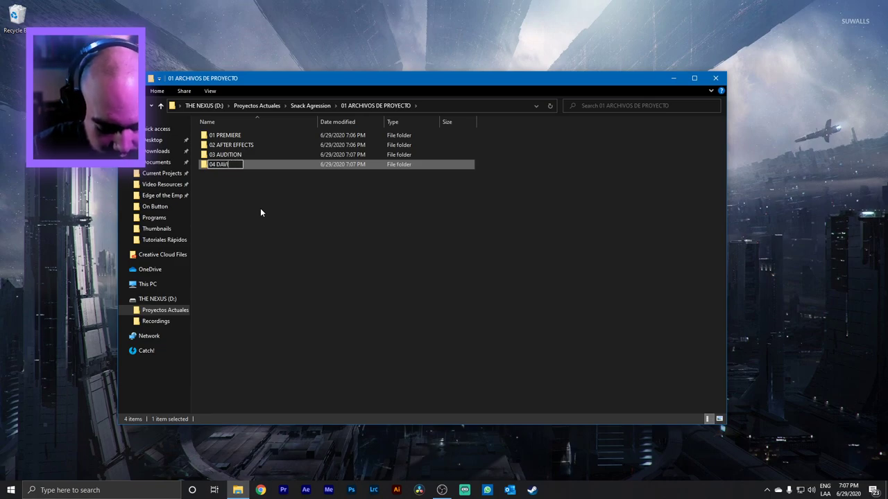
type("NCI RESOLVE")
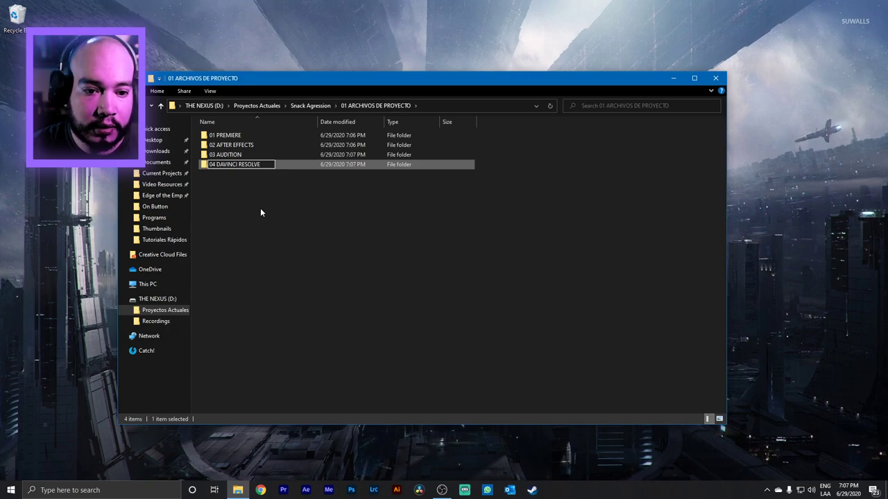
left_click(260, 212)
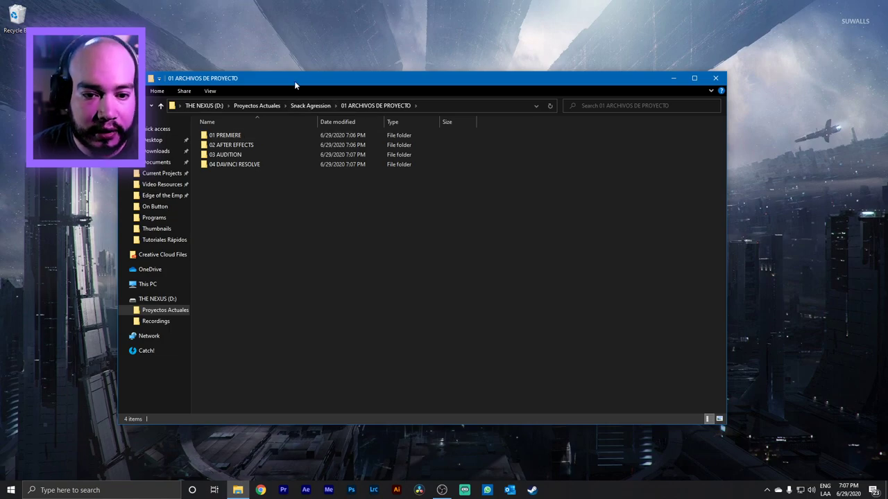
left_click_drag(295, 82, 325, 104)
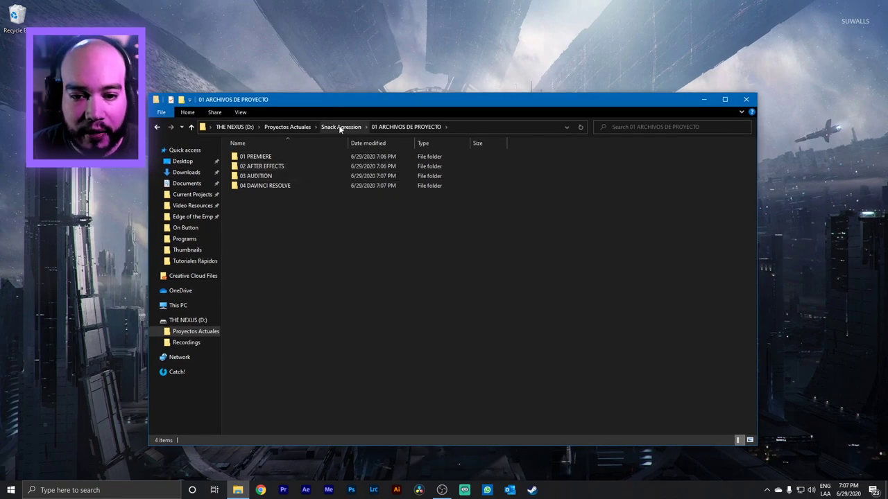
Back in Snack Agression, create a folder named '02 FOOTAGE'.
left_click(346, 128)
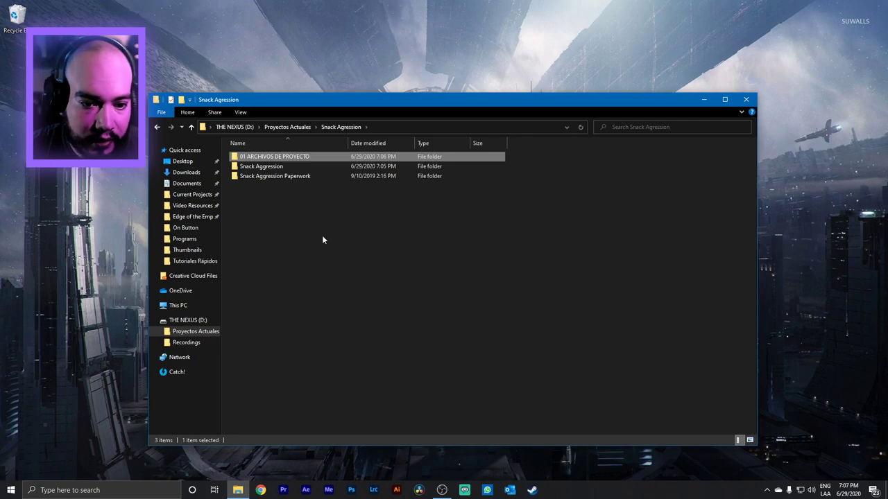
right_click(291, 226)
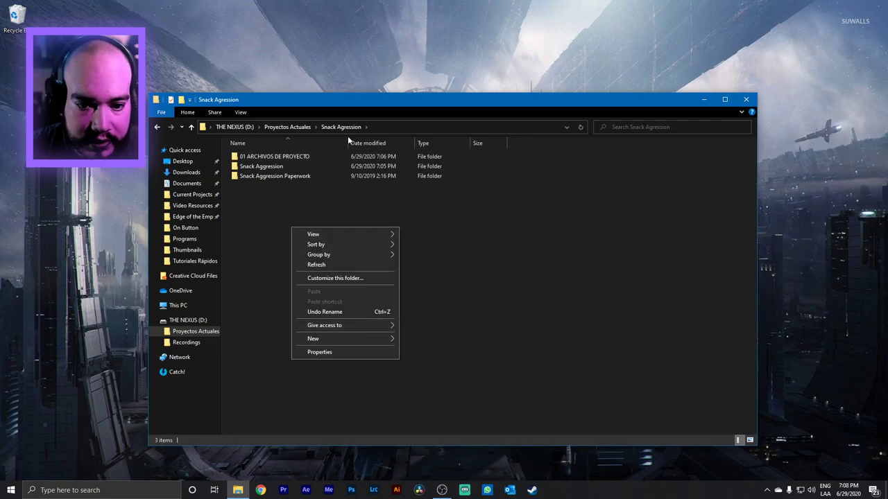
mouse_move(355, 338)
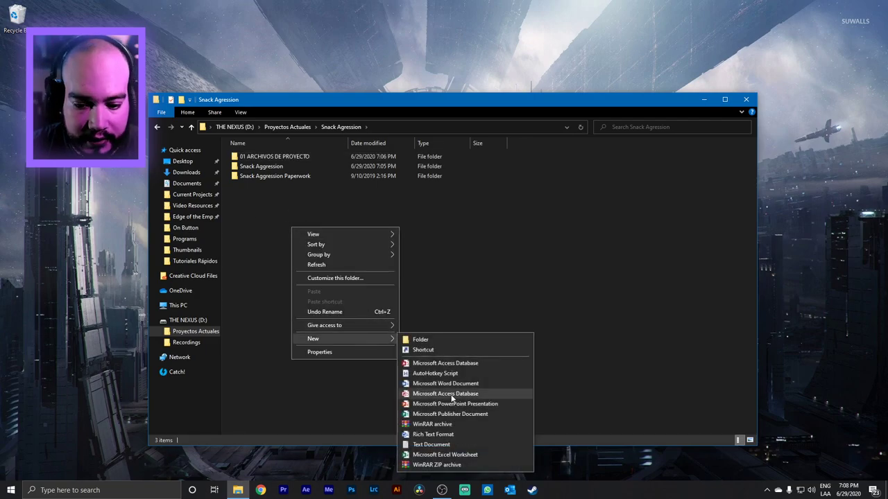
left_click(421, 340)
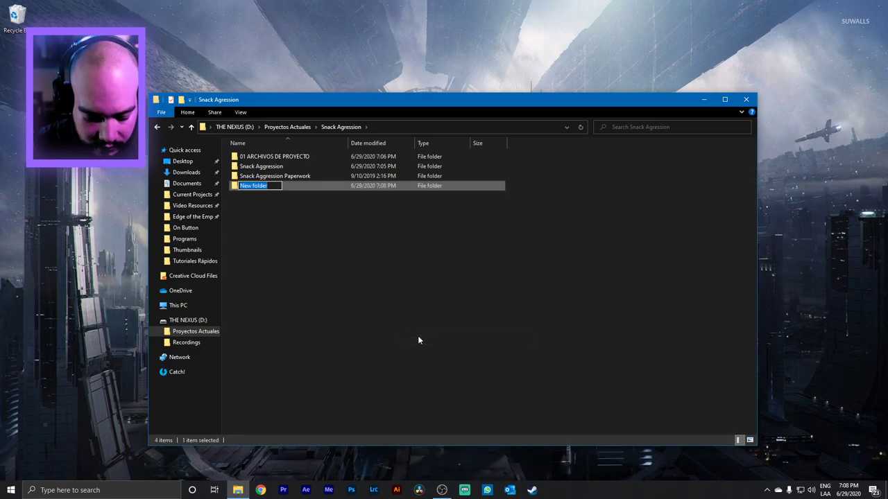
type("02")
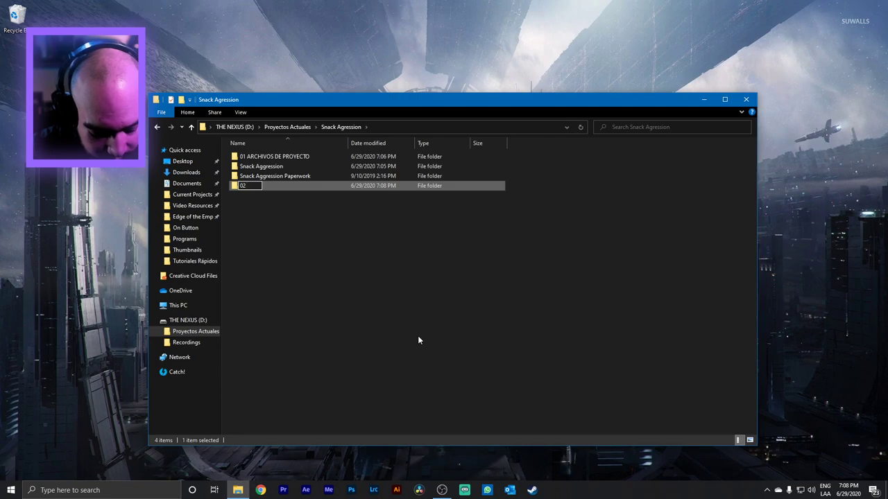
type(" FOOTAGE")
left_click(418, 340)
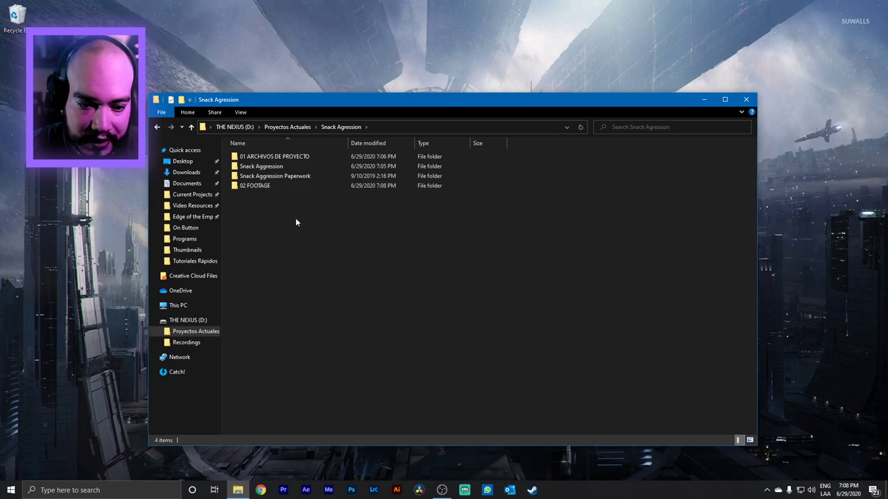
Add folders '03 SONIDO' and '04 GRAFICOS'.
right_click(263, 219)
mouse_move(349, 330)
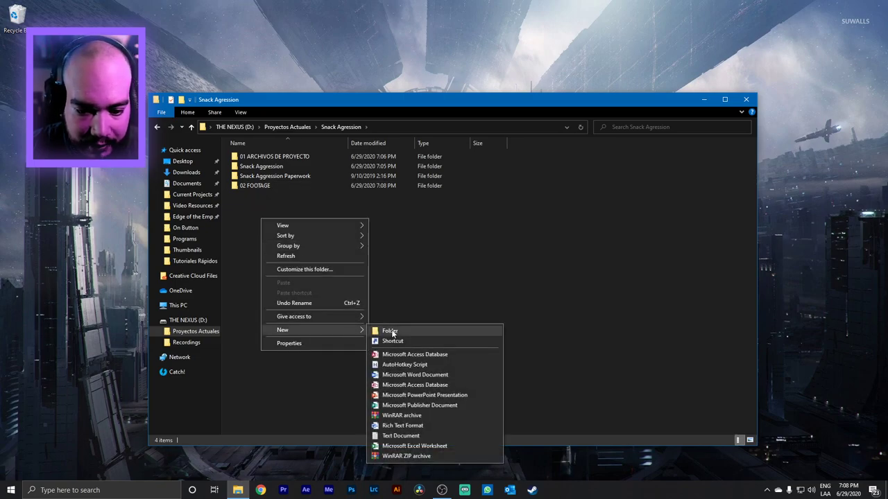
left_click(391, 330)
type("03")
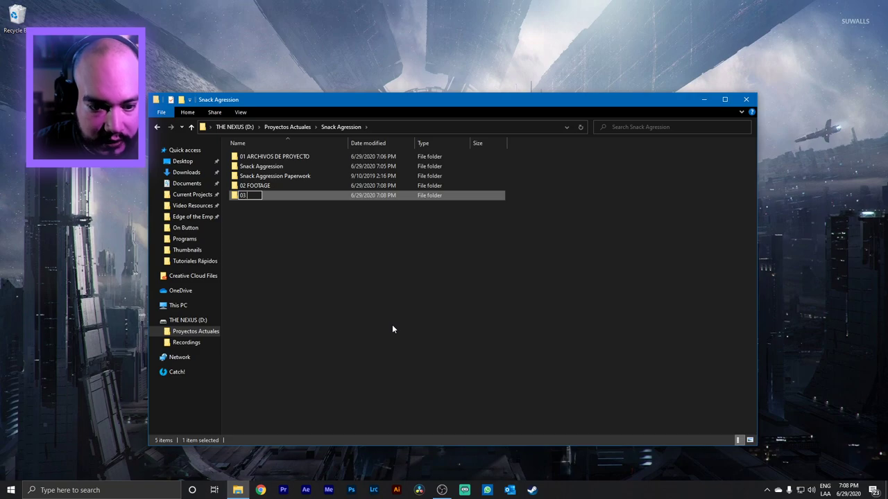
type(" s")
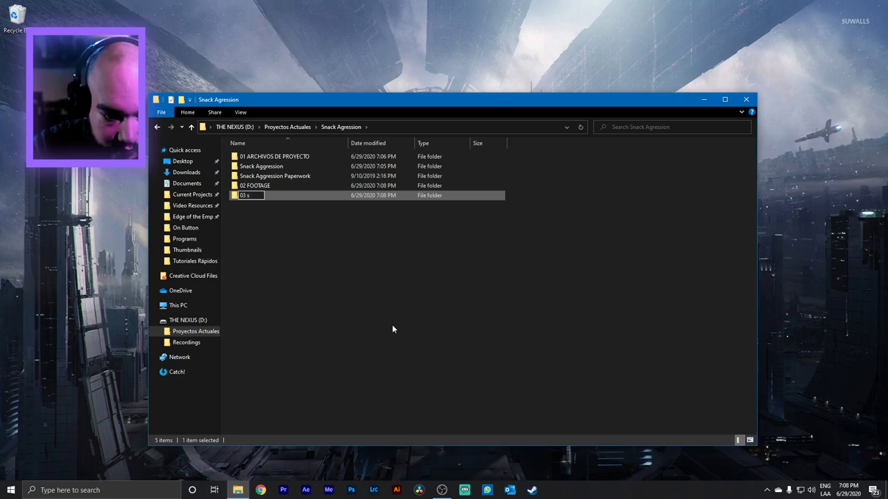
type("ONIDO")
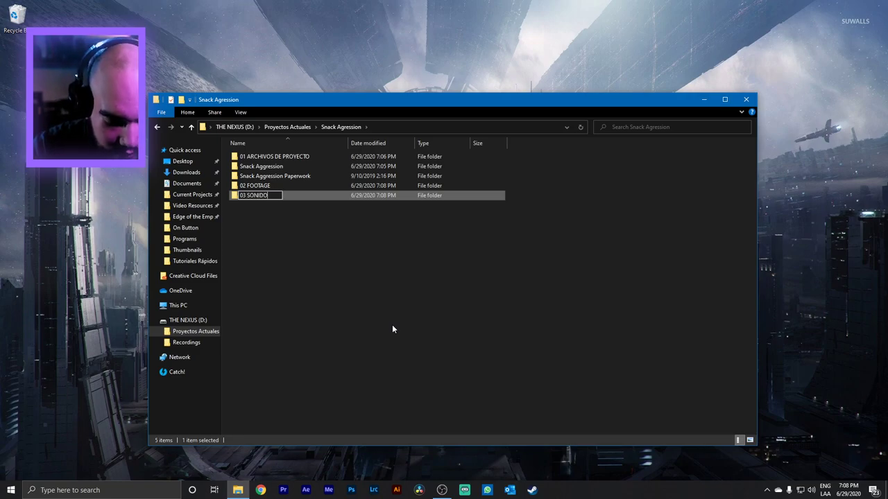
left_click(393, 326)
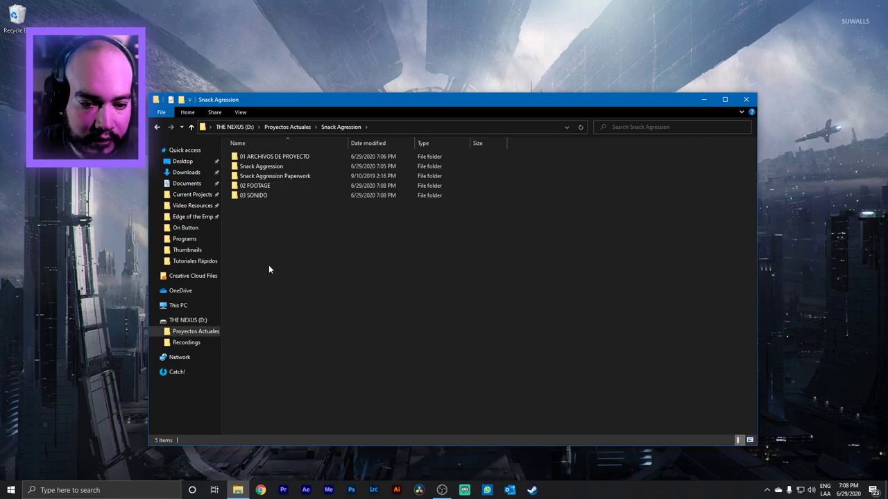
right_click(264, 224)
mouse_move(334, 336)
left_click(399, 332)
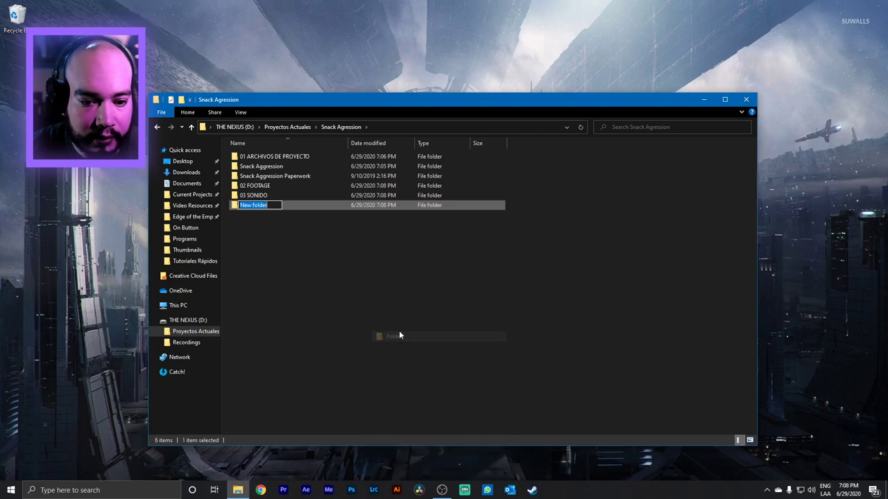
type("04")
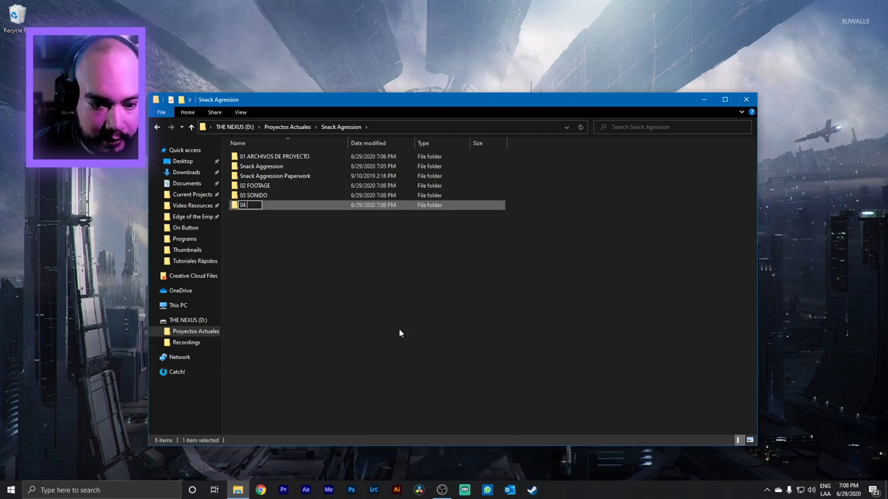
type(" GR")
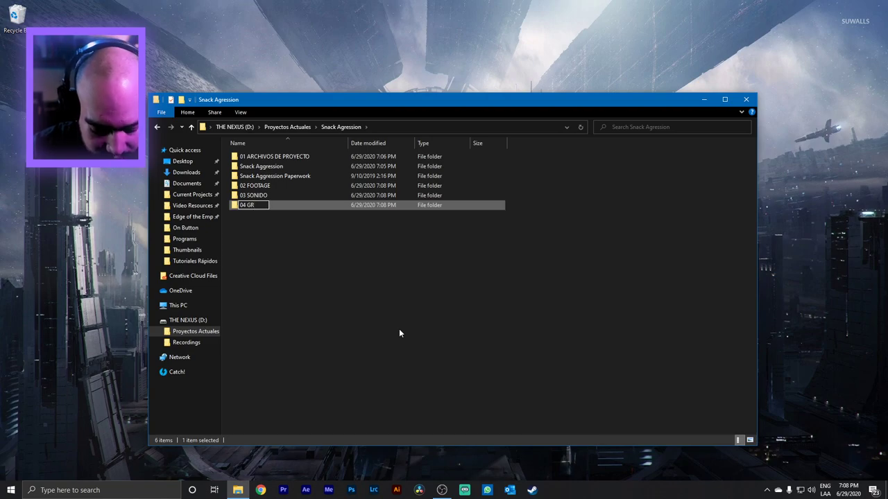
type("AFICOS")
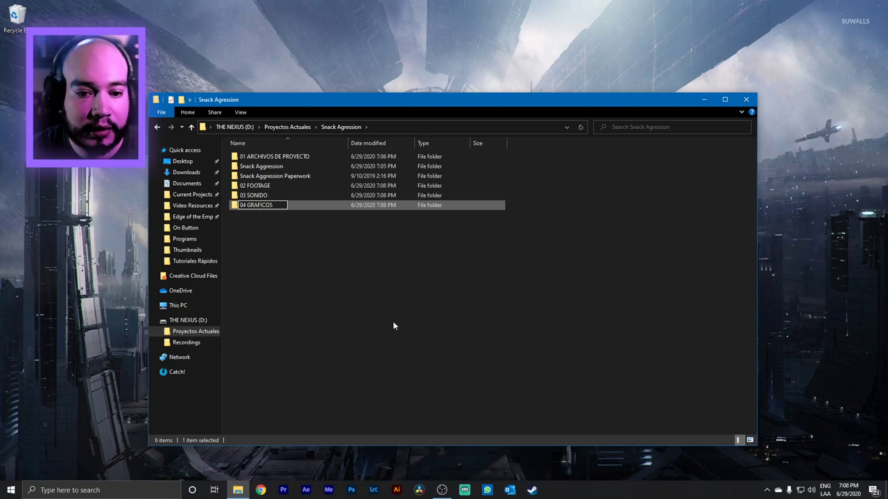
left_click(394, 323)
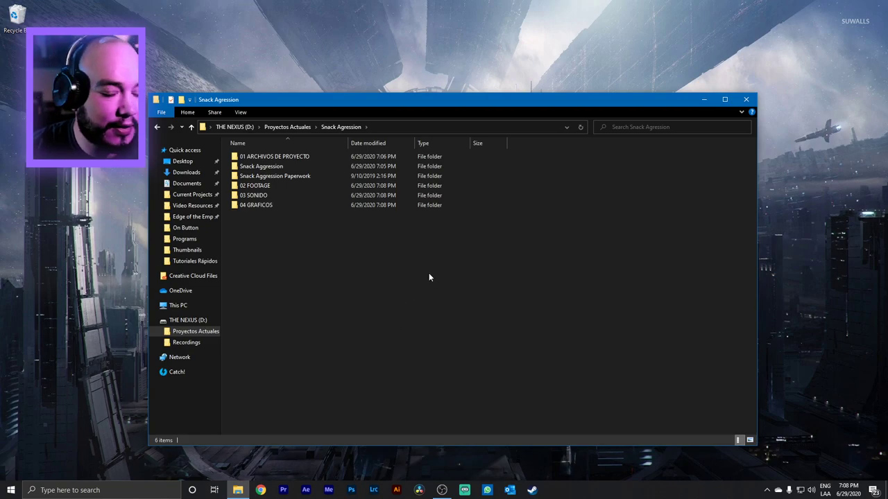
Rename the 04 GRAFICOS folder to '04 GRAPHICS'.
left_click(258, 206)
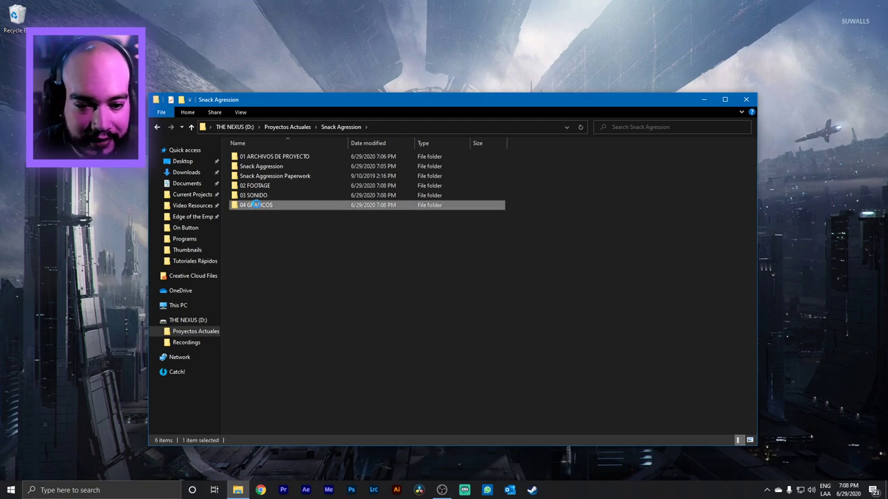
right_click(257, 206)
left_click(340, 444)
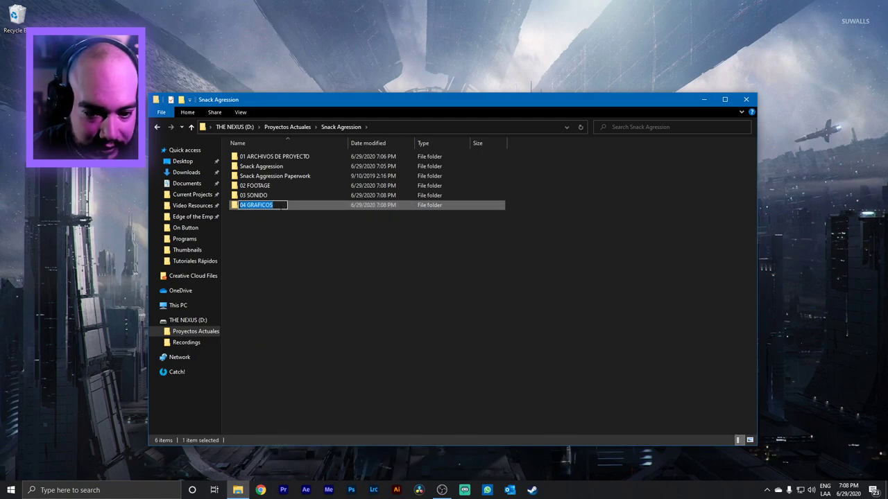
left_click(279, 206)
key("BackSpace")
key("BackSpace")
key("BackSpace")
key("BackSpace")
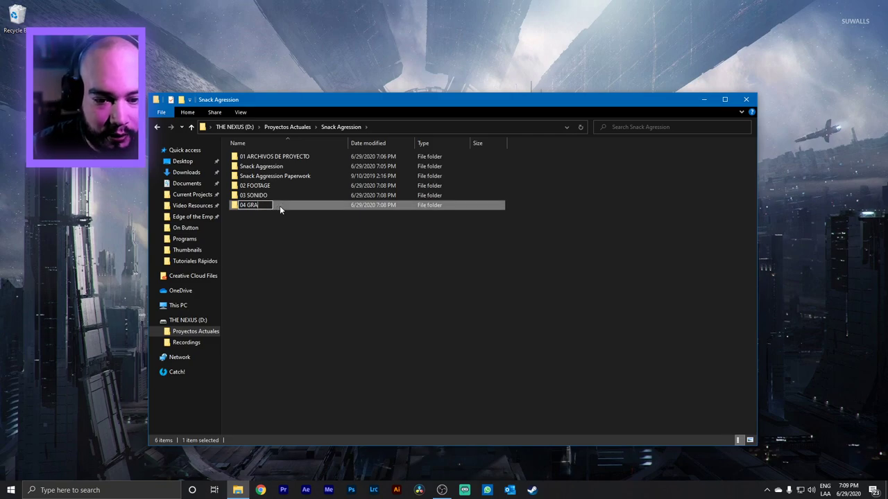
type("PHI")
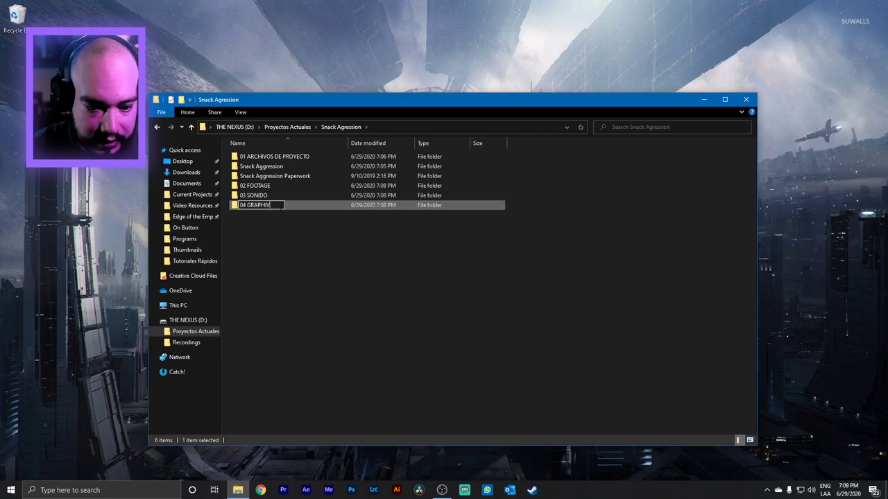
type("CS")
Create folders '05 RENDERS' and '06 MISC'.
right_click(286, 223)
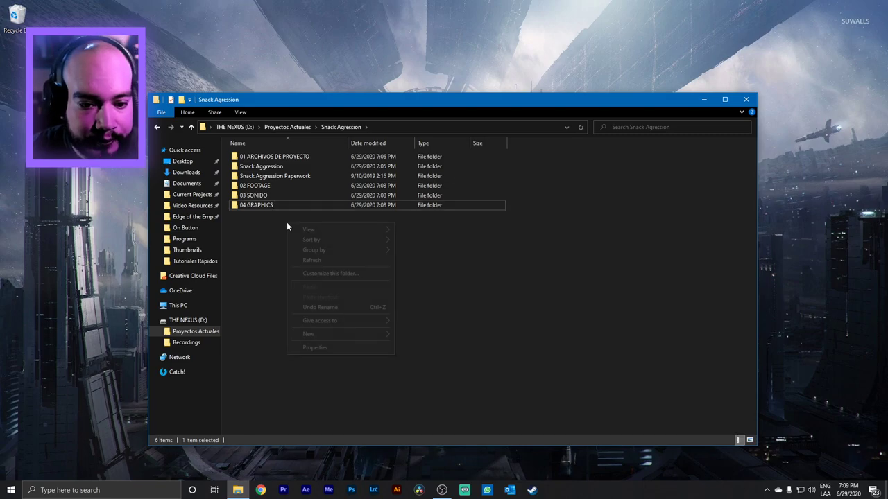
mouse_move(355, 332)
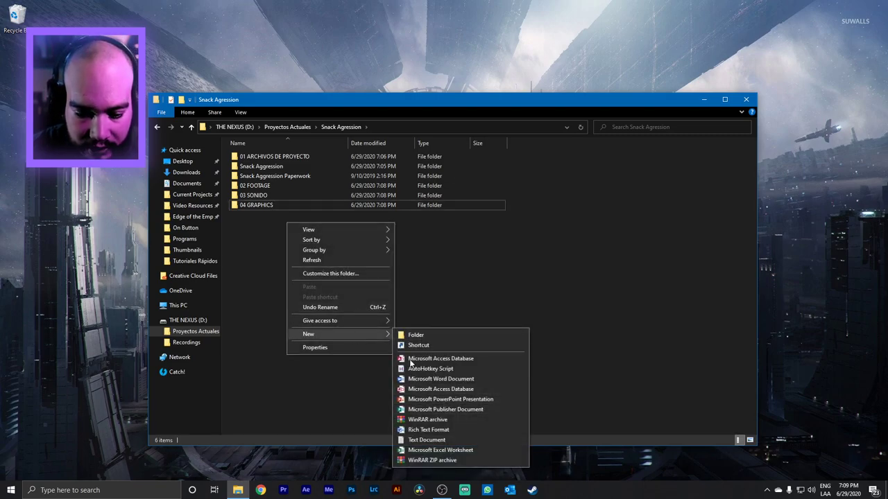
left_click(415, 336)
type("05")
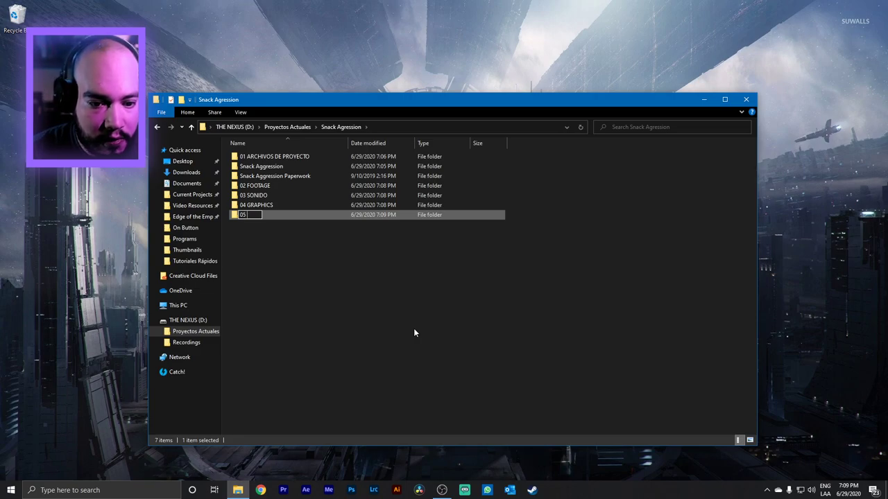
type(" RENDERS")
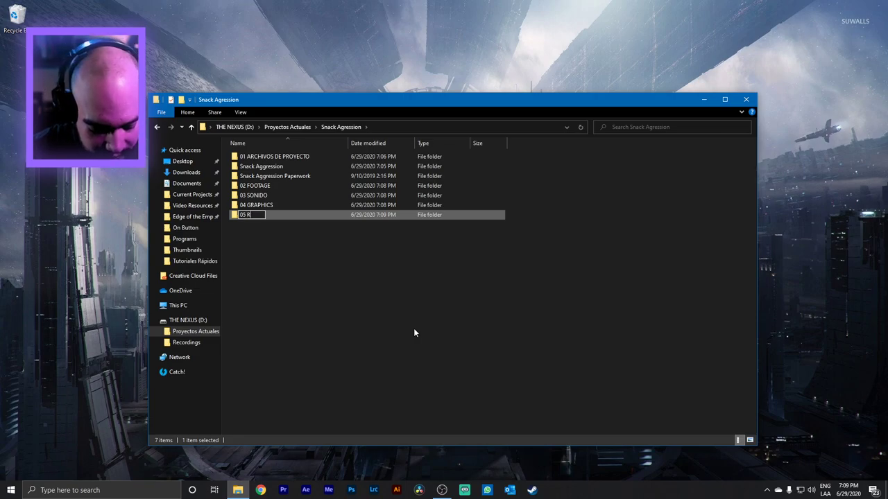
left_click(267, 273)
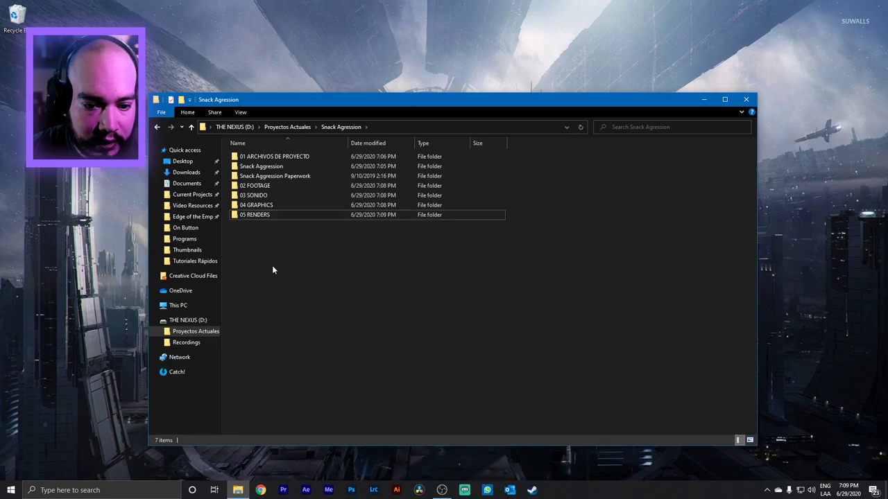
right_click(271, 267)
mouse_move(362, 375)
left_click(407, 251)
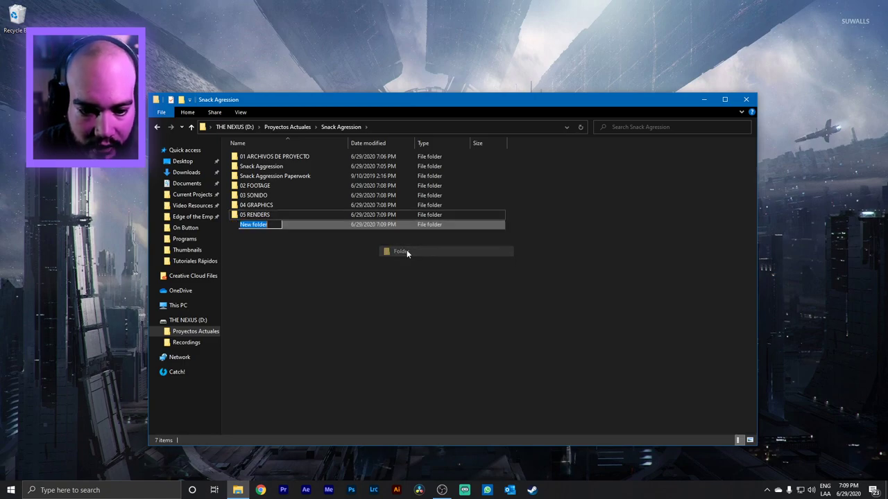
type("06 MISC")
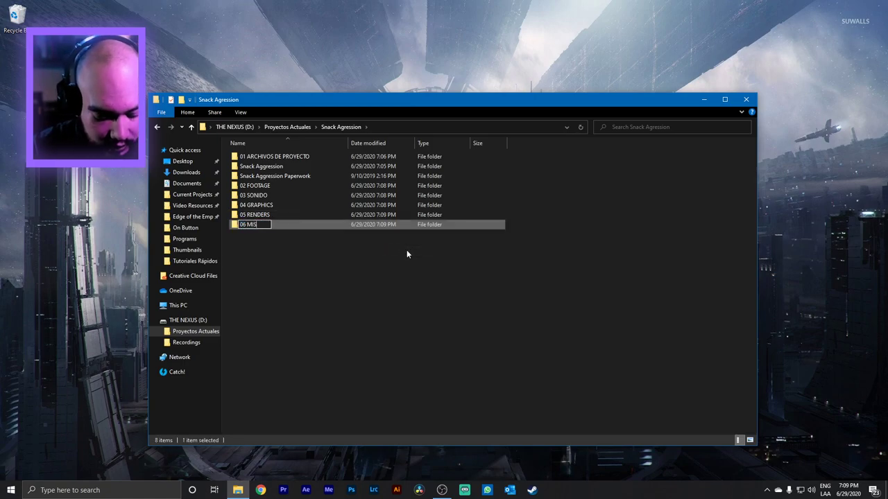
left_click(314, 298)
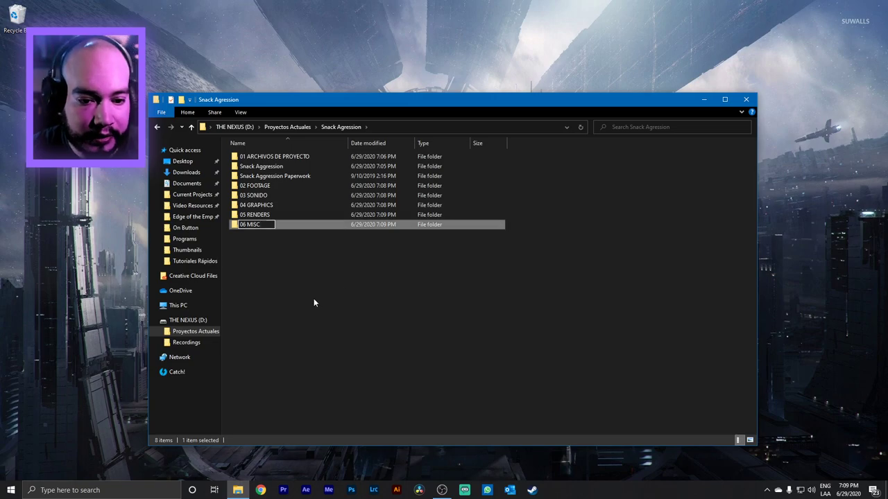
Delete Completed Cut inside the Snack Aggression subfolder and move EditStock Credit Logo and Media up.
double_click(258, 166)
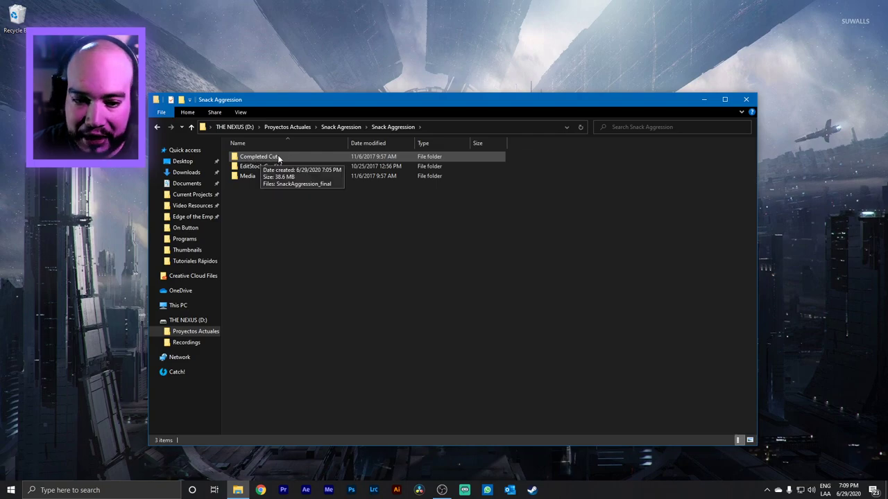
left_click(260, 158)
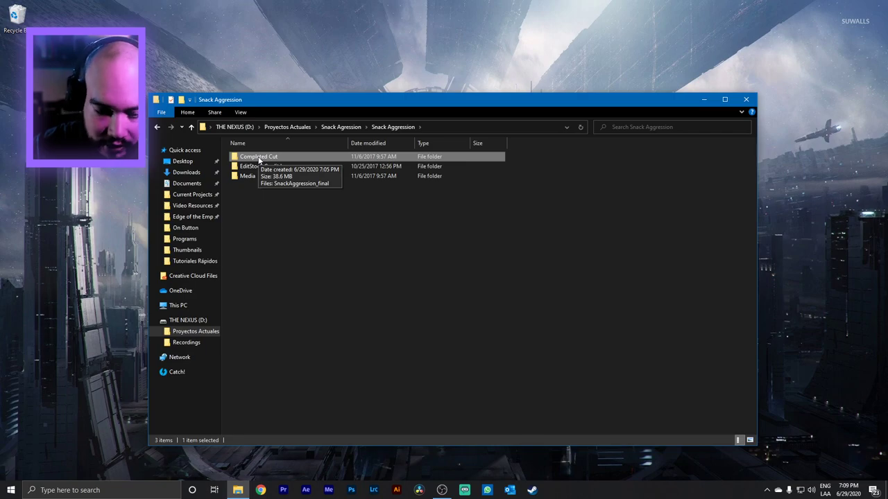
key("Delete")
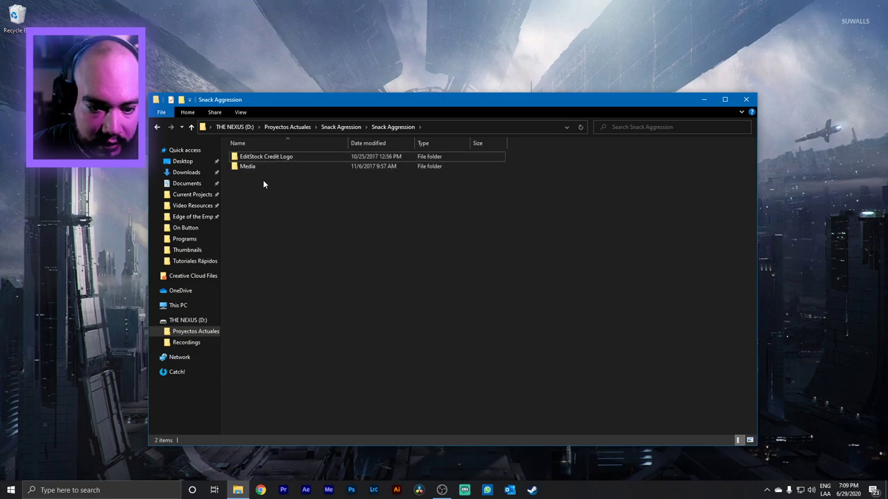
left_click_drag(263, 184, 339, 129)
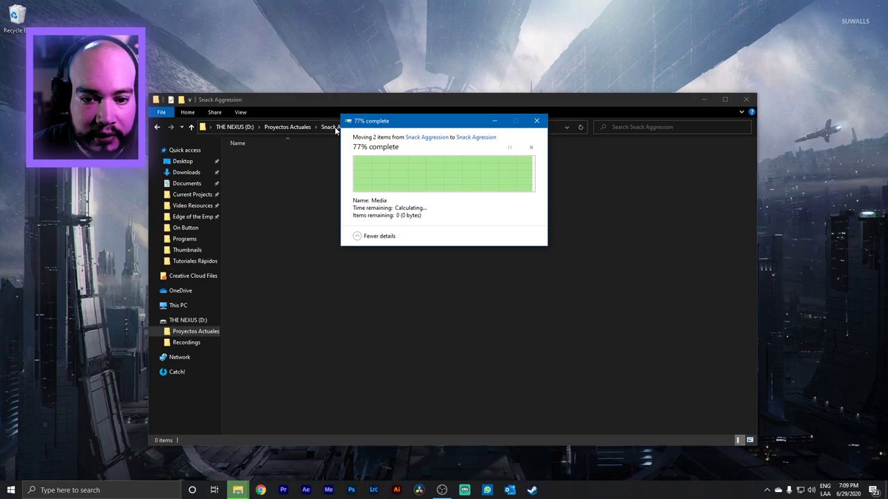
left_click(334, 127)
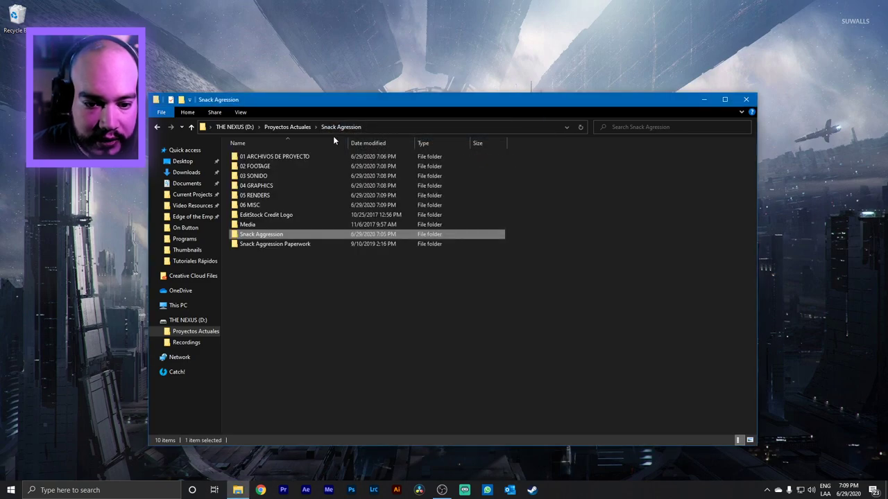
left_click(254, 262)
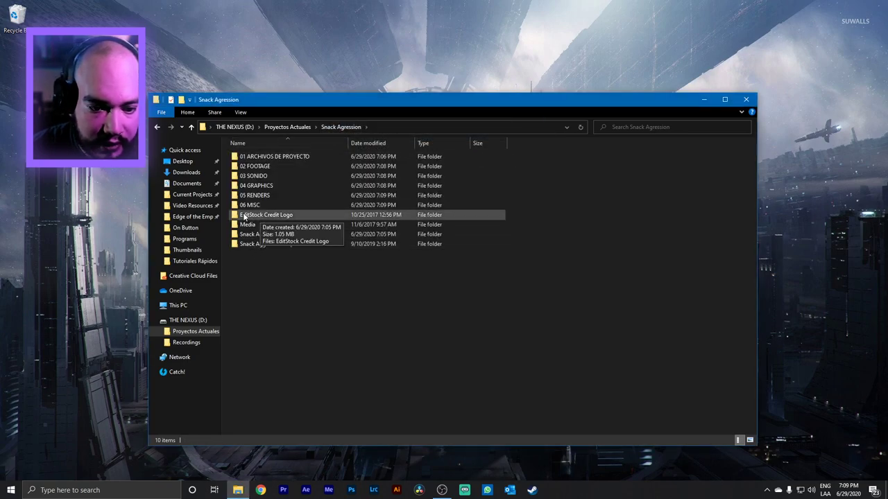
Move EditStock Credit Logo into 04 GRAPHICS, leaving nine items in Snack Agression.
left_click_drag(245, 217, 269, 189)
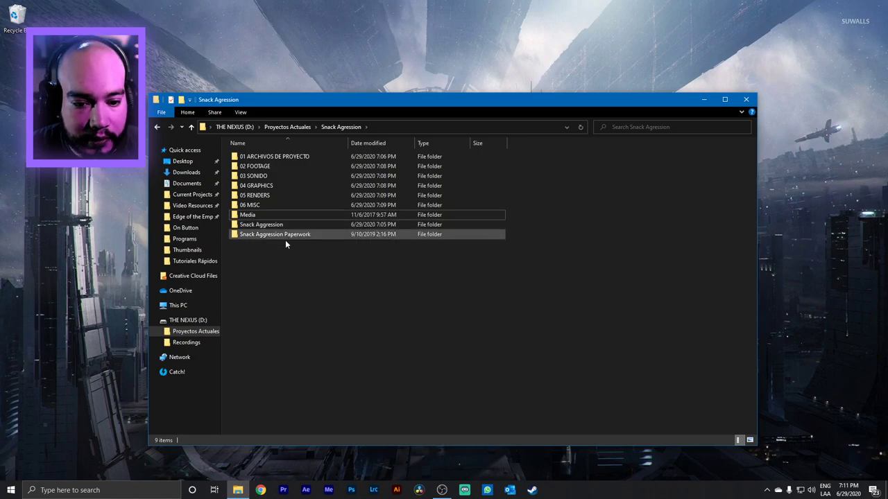
left_click(263, 237)
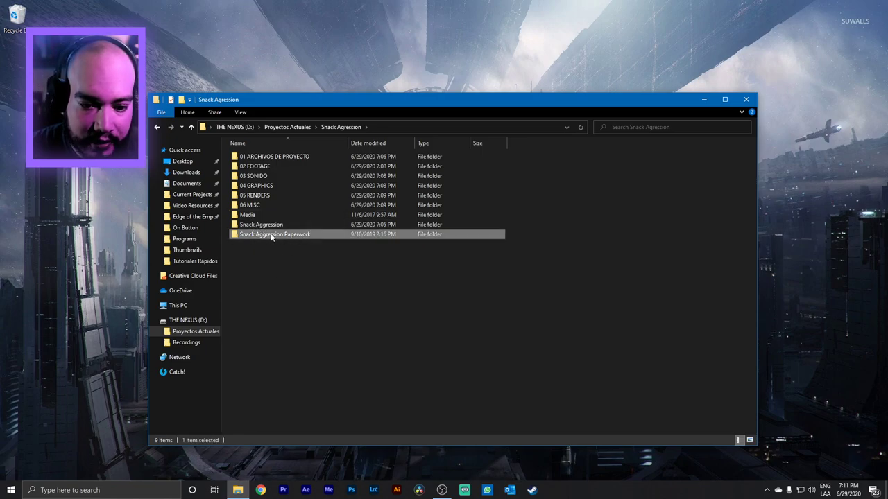
Delete the stray .DS_Store file from the Snack Aggression Paperwork folder.
double_click(267, 236)
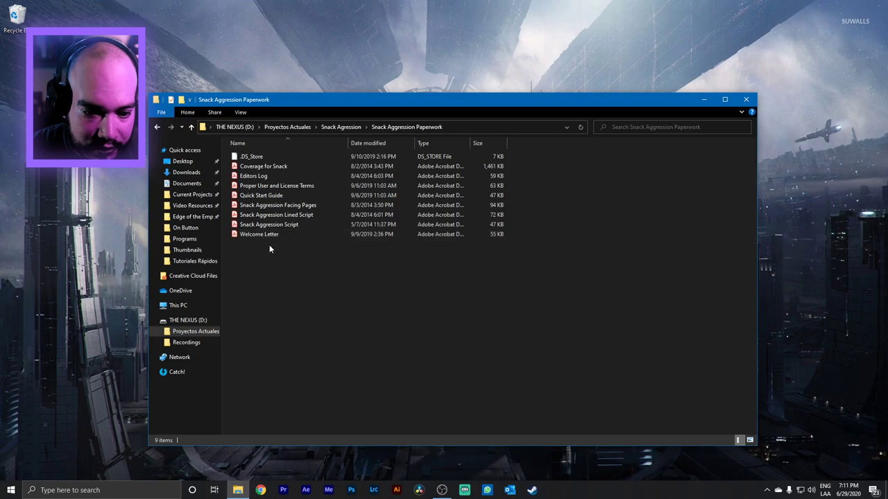
left_click(264, 154)
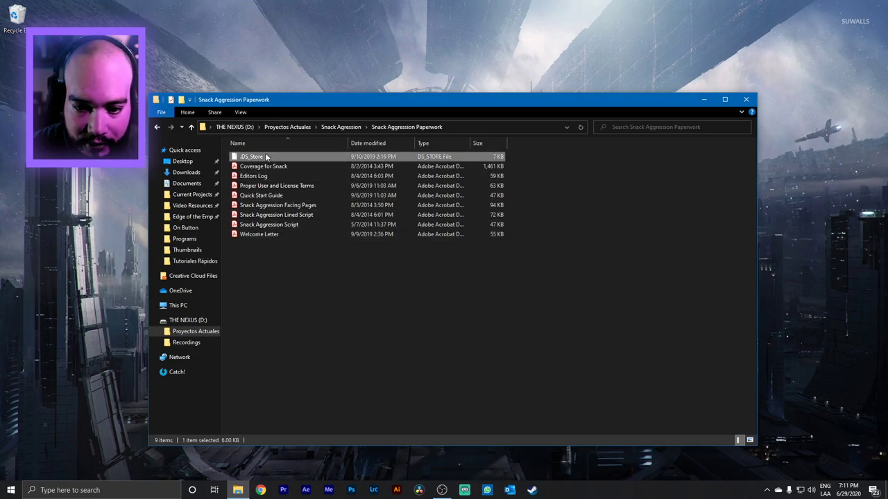
key("Delete")
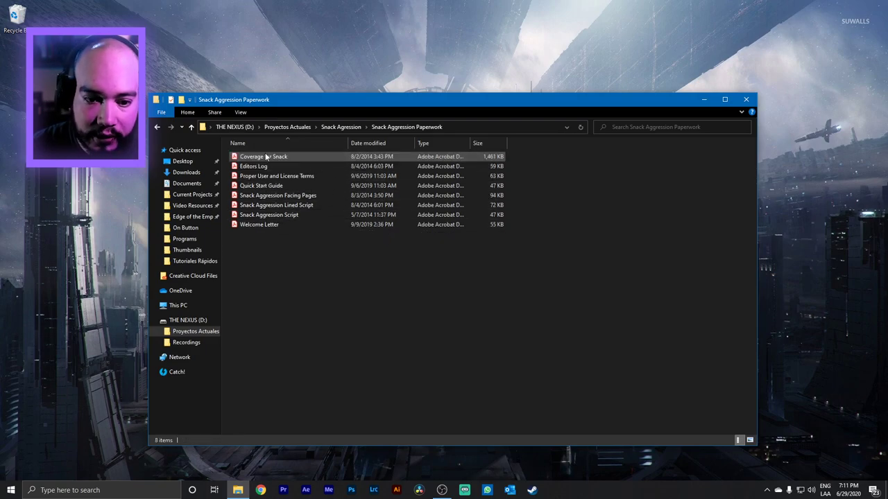
left_click(323, 127)
Rename the paperwork folder to 'Paperwork', move it away, and clear out the Snack Aggression folder.
right_click(286, 236)
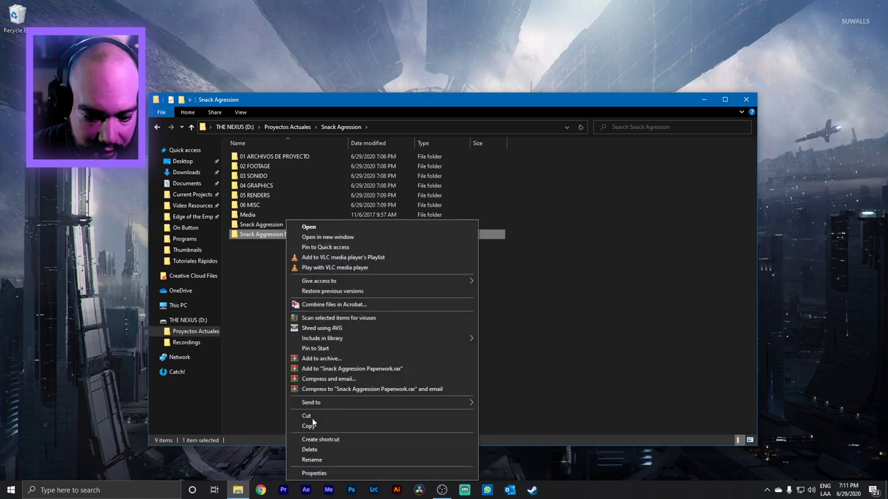
left_click(316, 459)
left_click(279, 234)
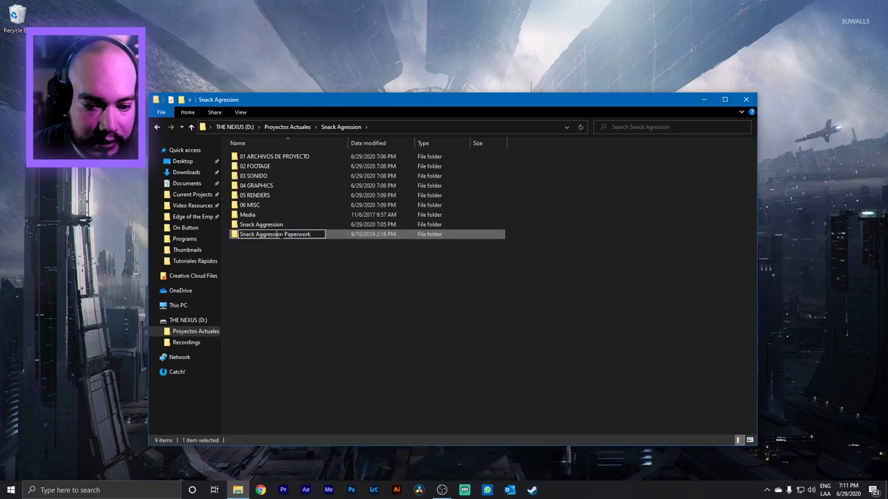
key("shift+Home")
key("BackSpace")
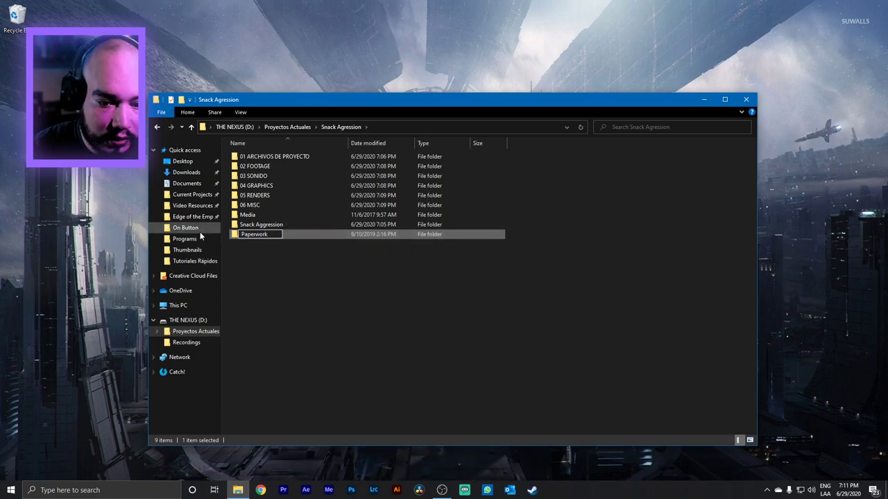
key("Delete")
left_click(247, 265)
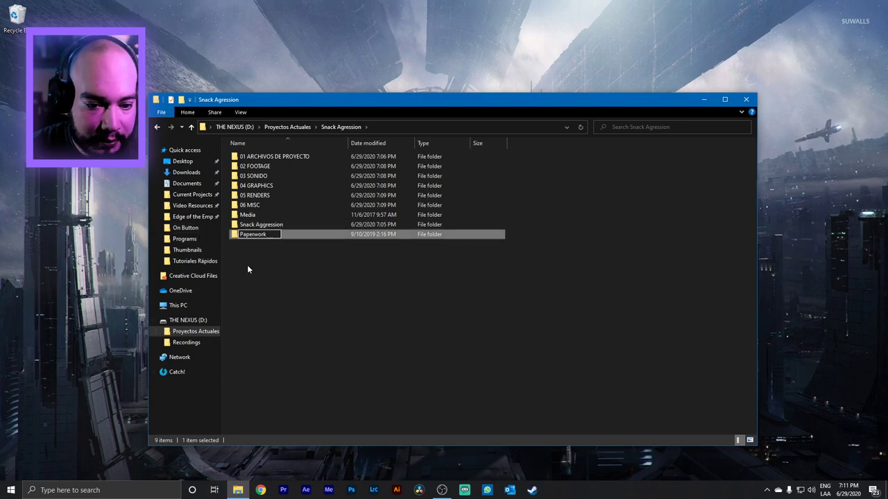
left_click_drag(256, 234, 261, 224)
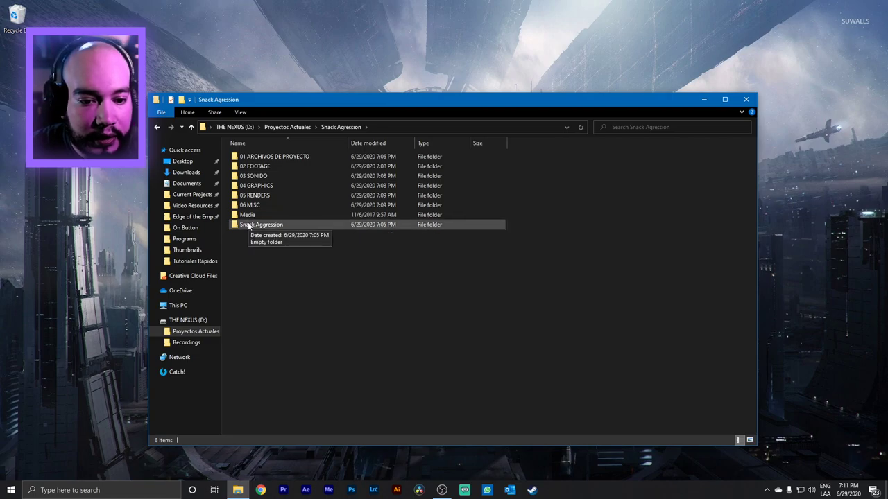
left_click(247, 226)
left_click_drag(246, 226, 247, 217)
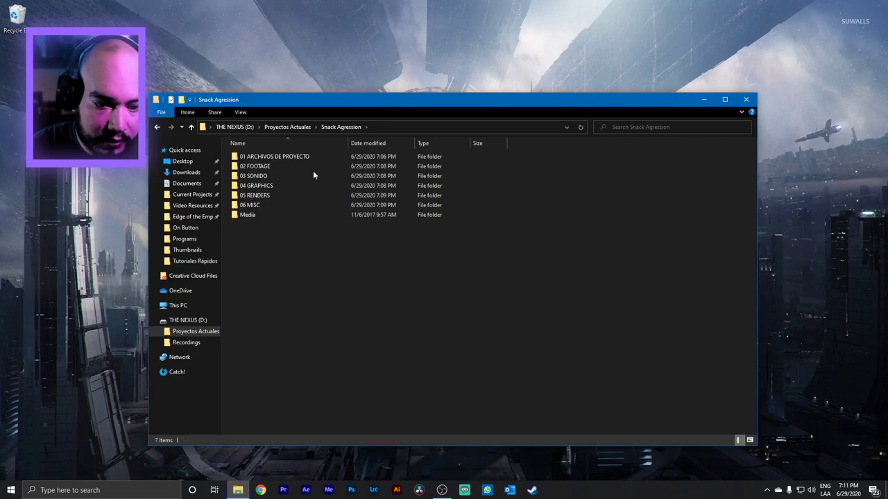
Cut all the footage folders from Media and paste them into 02 FOOTAGE.
double_click(247, 216)
left_click_drag(285, 339, 252, 156)
right_click(251, 157)
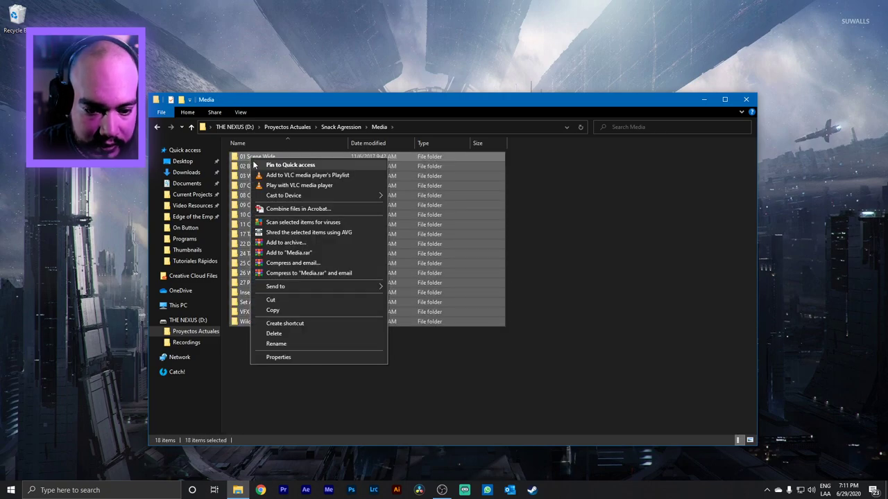
left_click(292, 300)
left_click(351, 127)
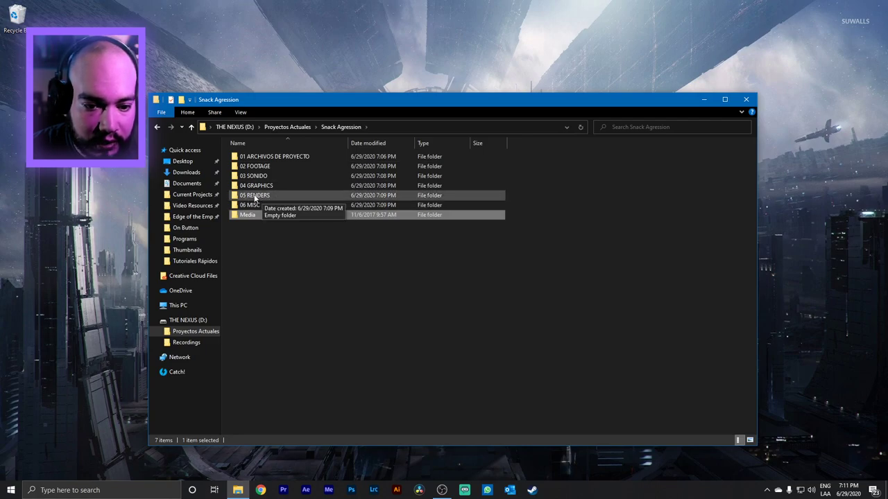
double_click(258, 165)
right_click(258, 165)
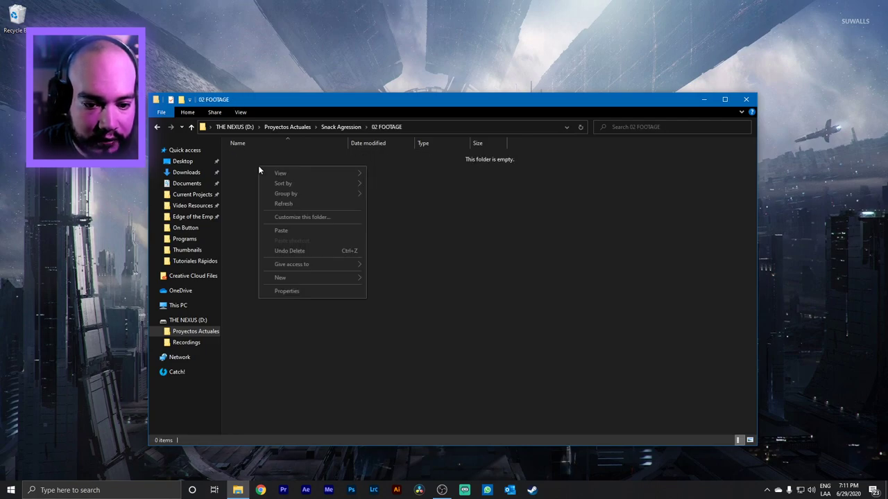
left_click(274, 231)
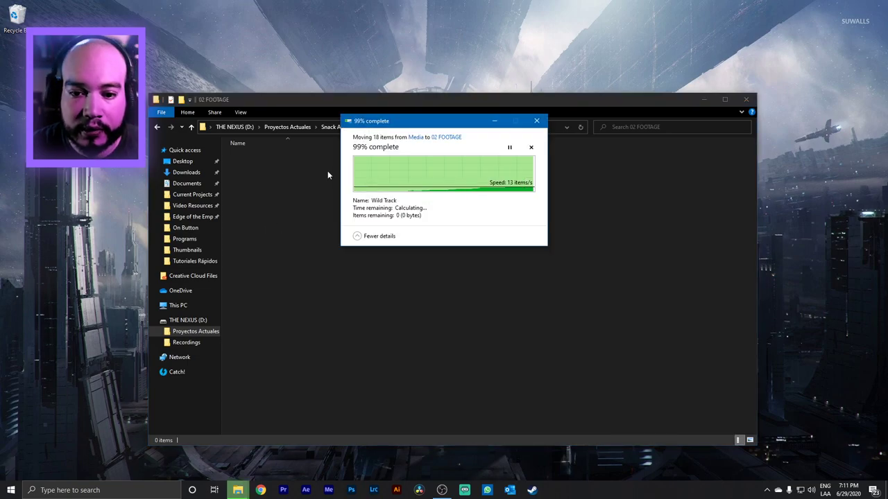
Delete the emptied Media folder from Snack Agression.
left_click(331, 129)
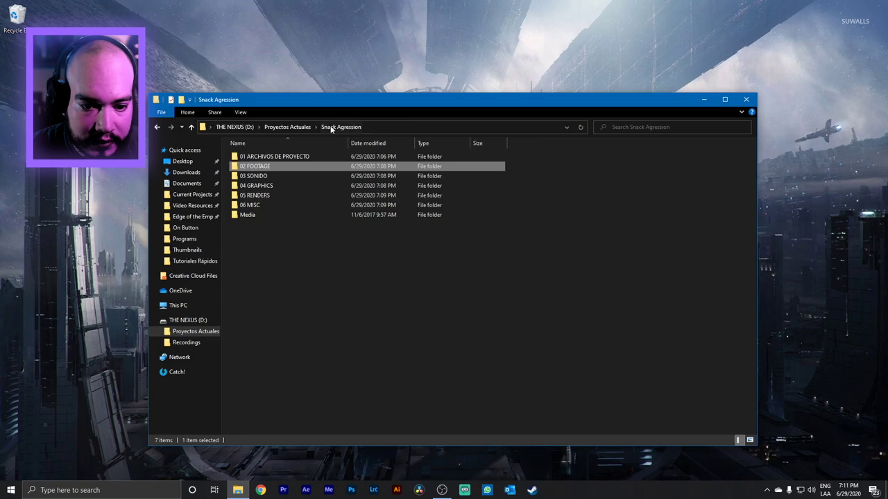
left_click(275, 218)
key("Delete")
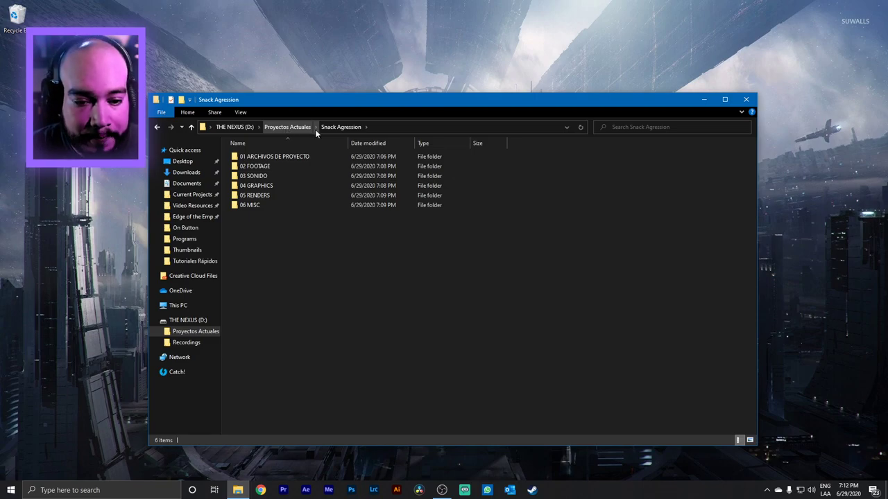
left_click(274, 144)
left_click(275, 143)
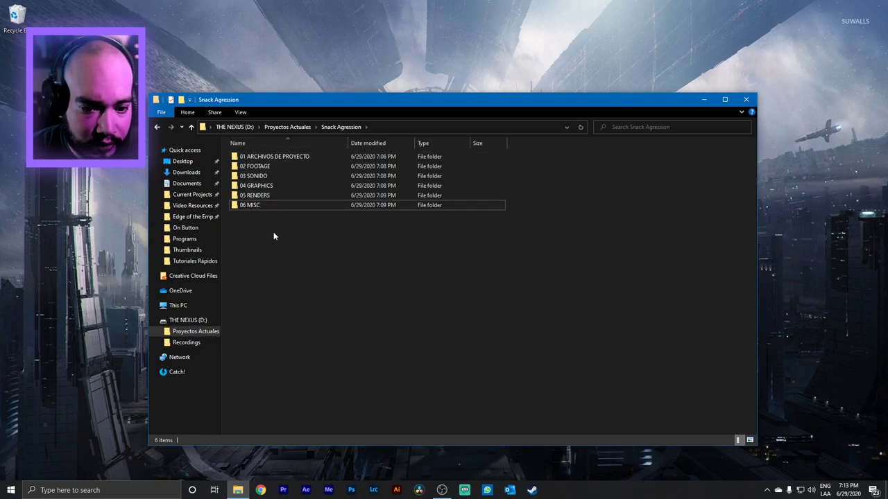
Open 02 FOOTAGE to list its 18 shot folders, 01 Scene Wide to Wild Track.
double_click(262, 167)
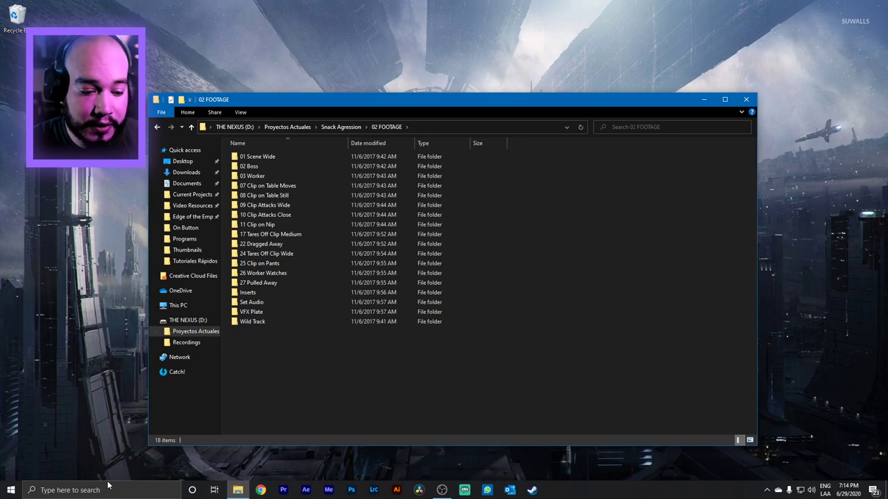
Search 'BLACK' and launch Blackmagic Disk Speed Test.
left_click(72, 490)
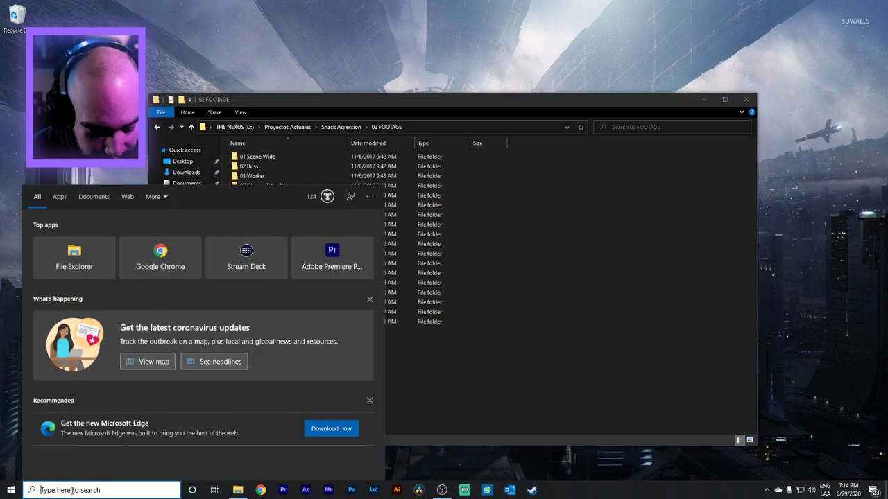
type("BLACK")
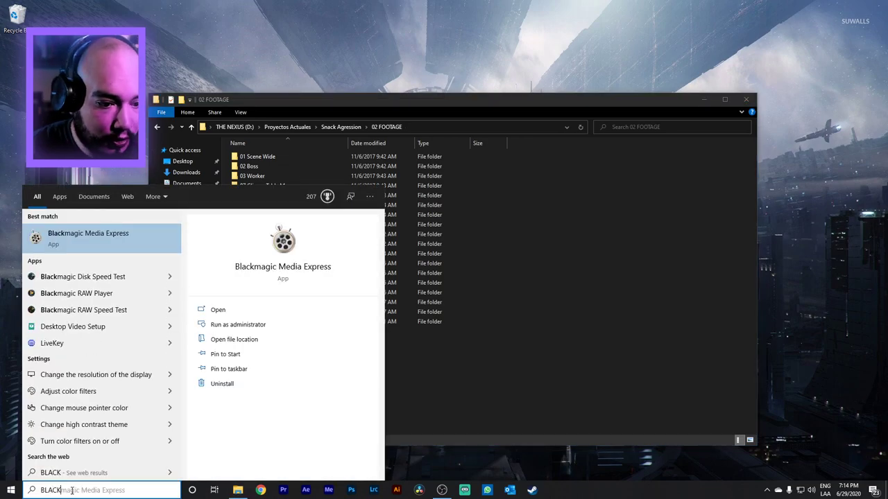
key("Escape")
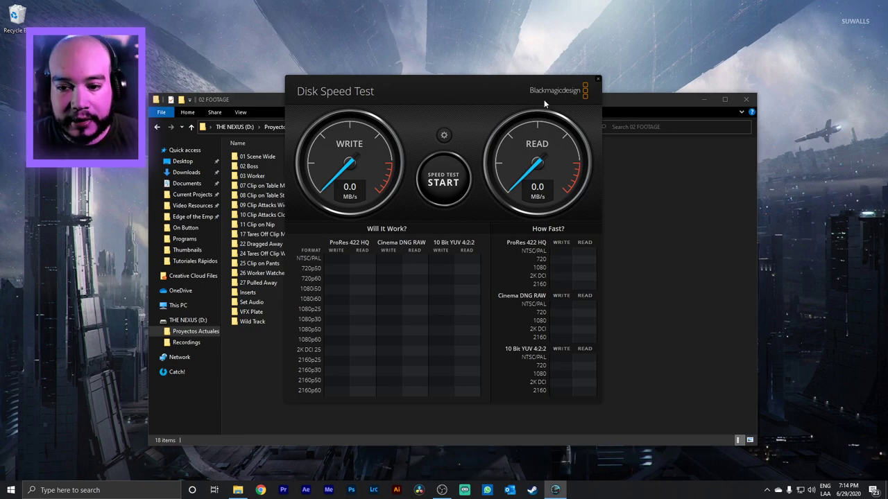
Set THE NEXUS (D:) as the speed test's target drive.
left_click(444, 134)
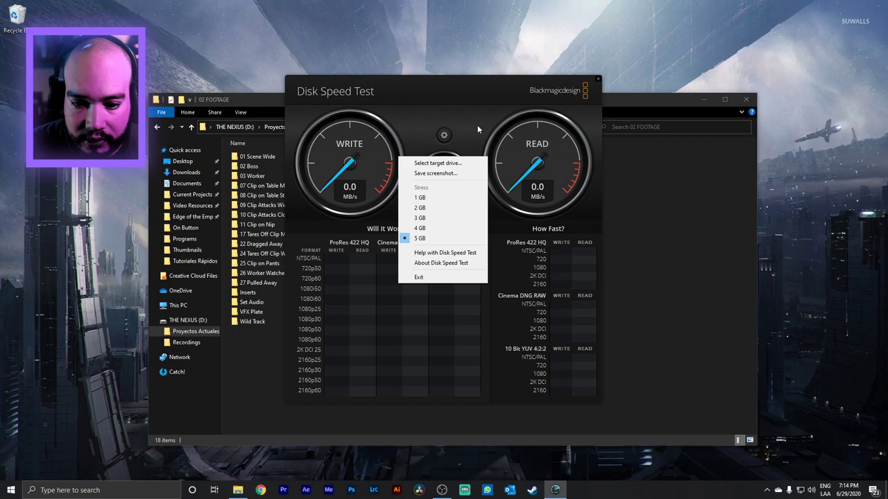
left_click(438, 164)
scroll(340, 234, "down", 2)
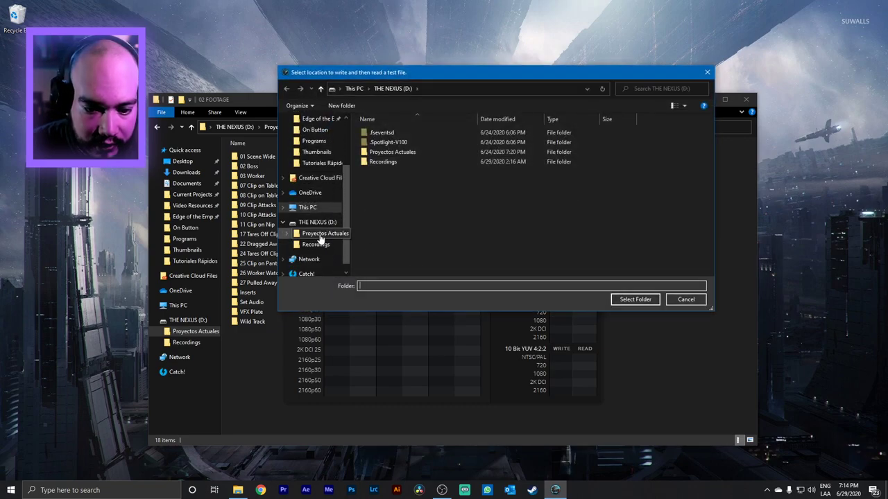
left_click(316, 222)
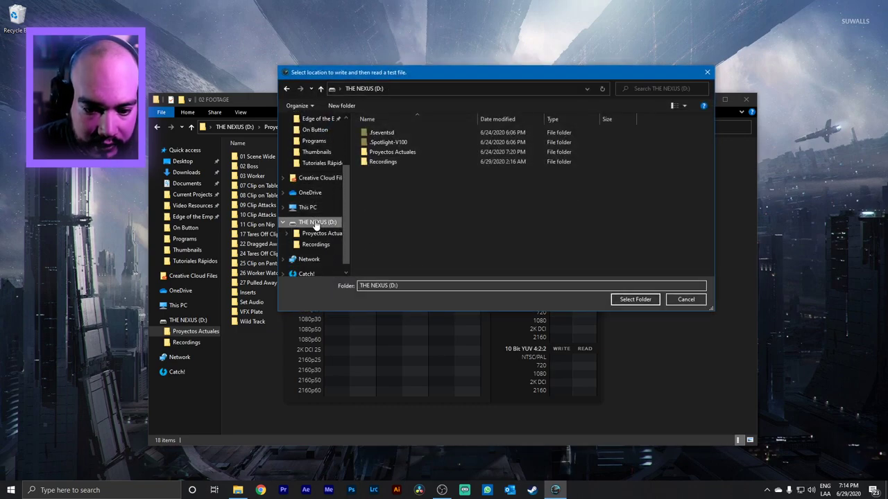
left_click(631, 299)
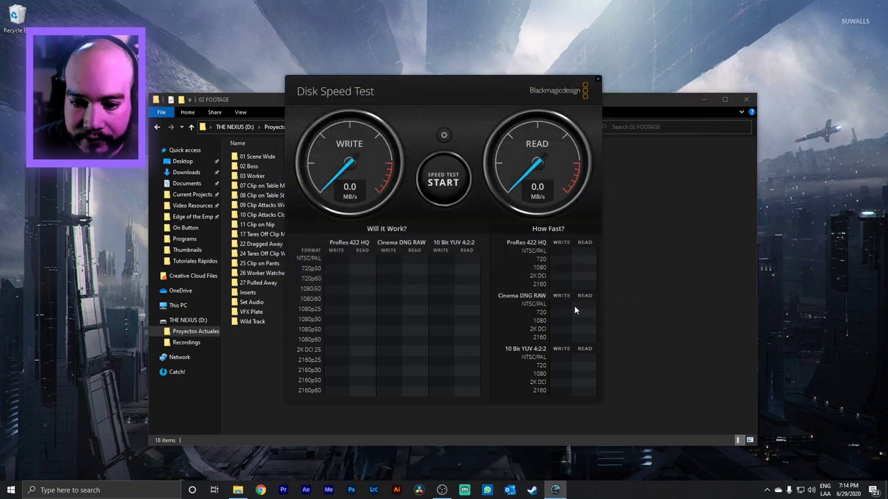
Run the D: speed test (99.5 MB/s write, 119.8 MB/s read) and move the window aside.
left_click(439, 186)
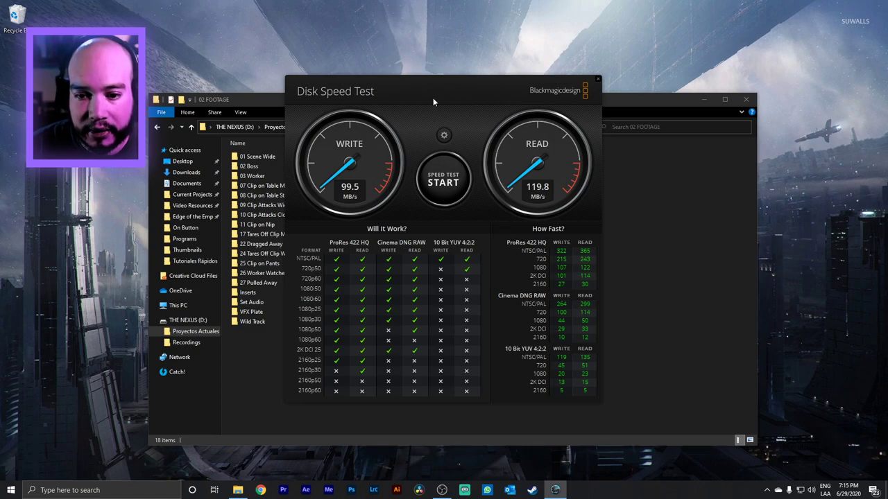
left_click_drag(433, 98, 592, 78)
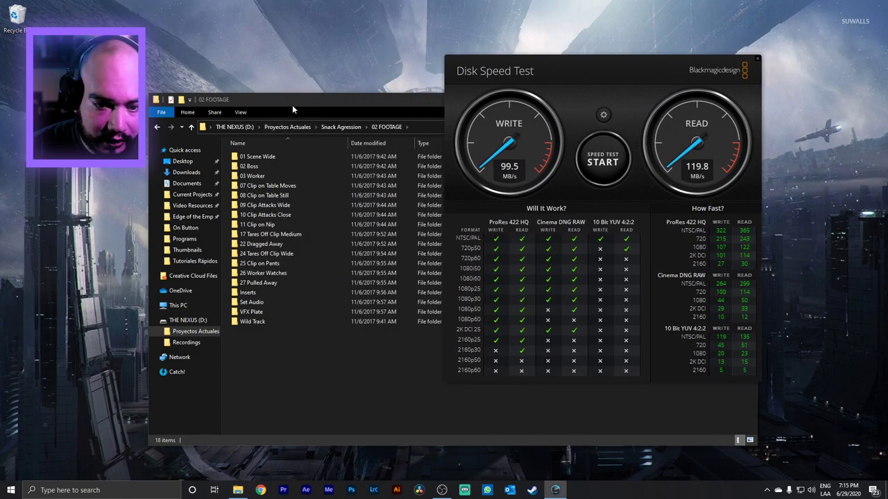
Open 01 Scene Wide and check clip 1-1's details: 1920×1080, 23.98 fps, 5896kbps bitrate.
left_click_drag(292, 105, 262, 111)
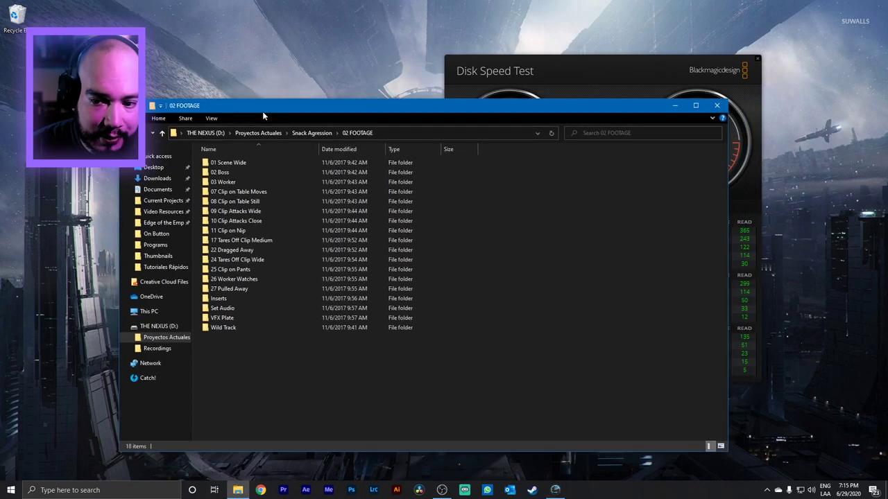
double_click(231, 167)
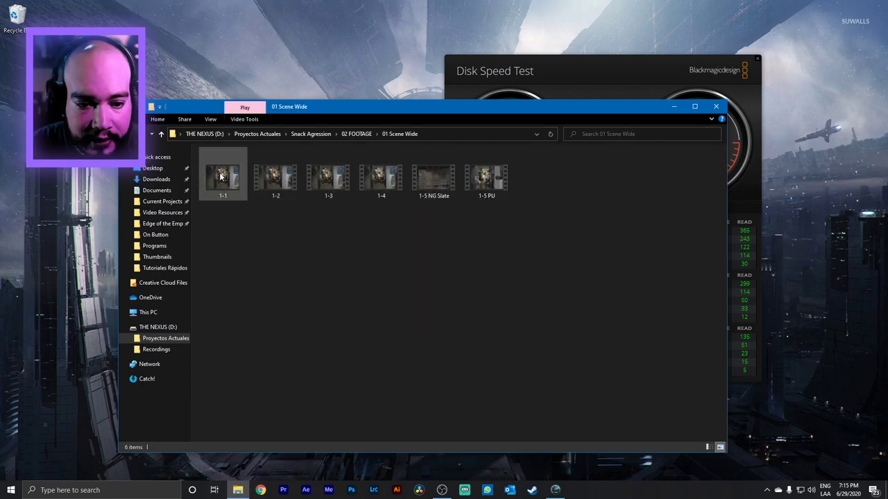
right_click(220, 176)
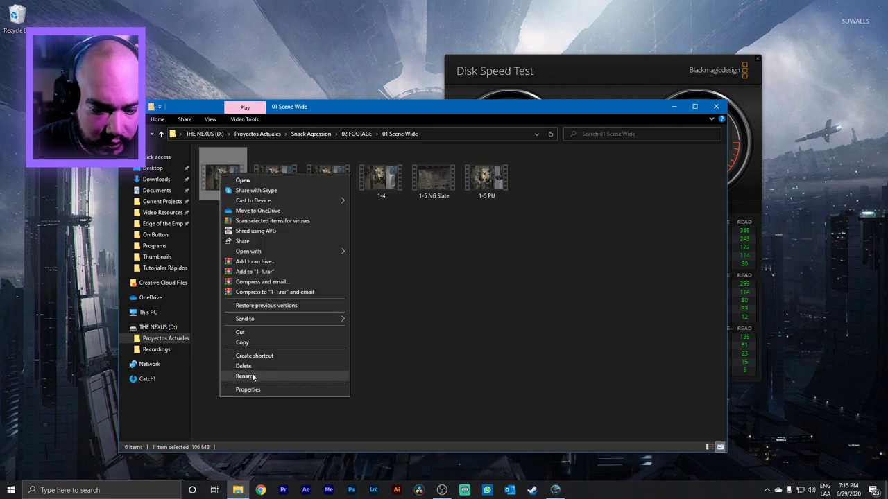
left_click(250, 389)
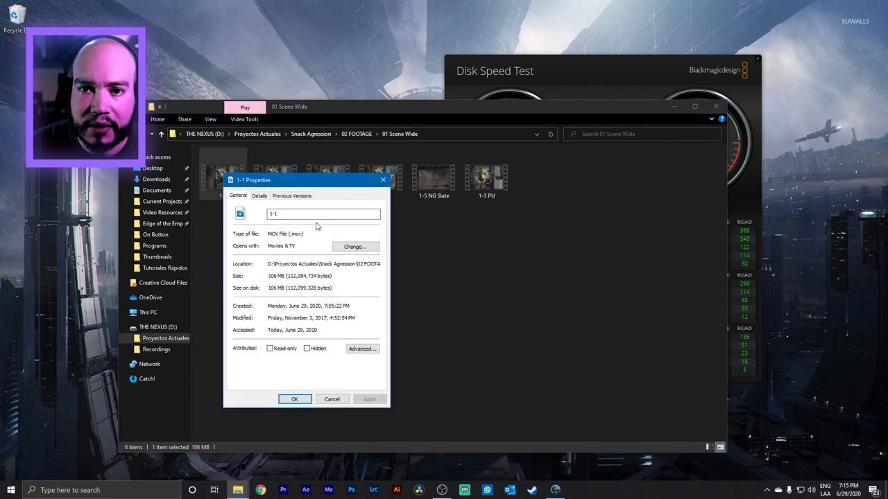
left_click(260, 197)
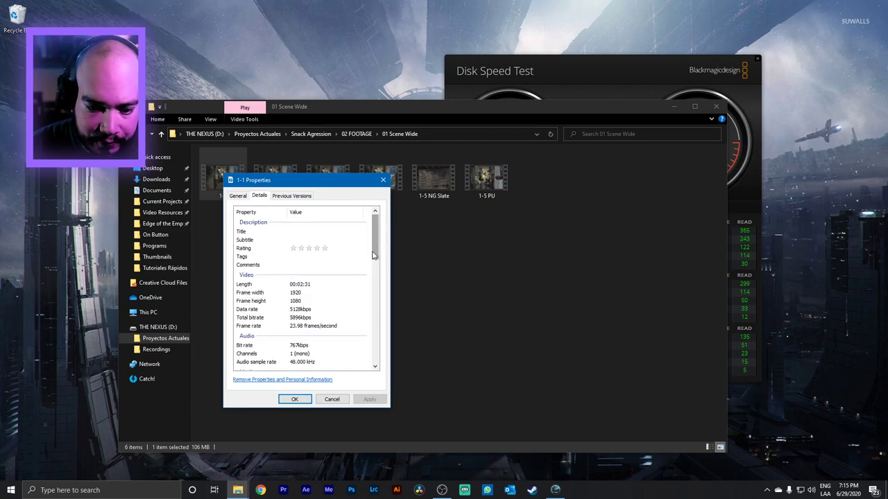
scroll(373, 255, "down", 2)
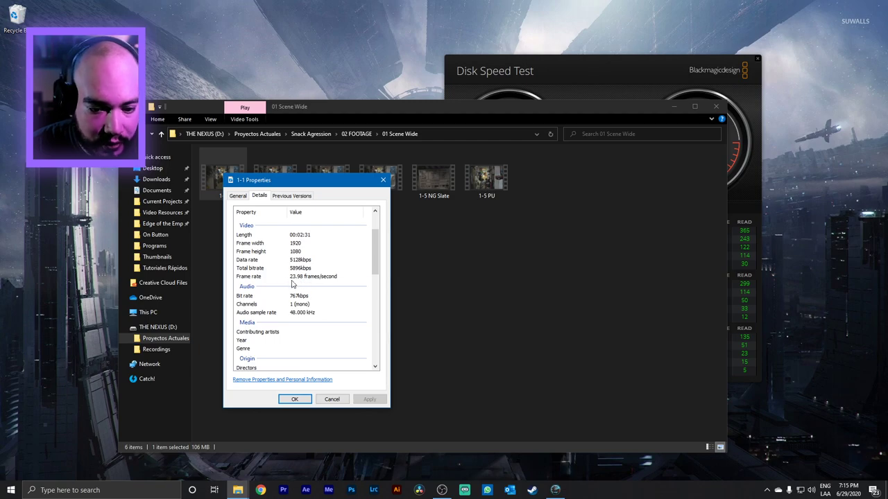
left_click(581, 95)
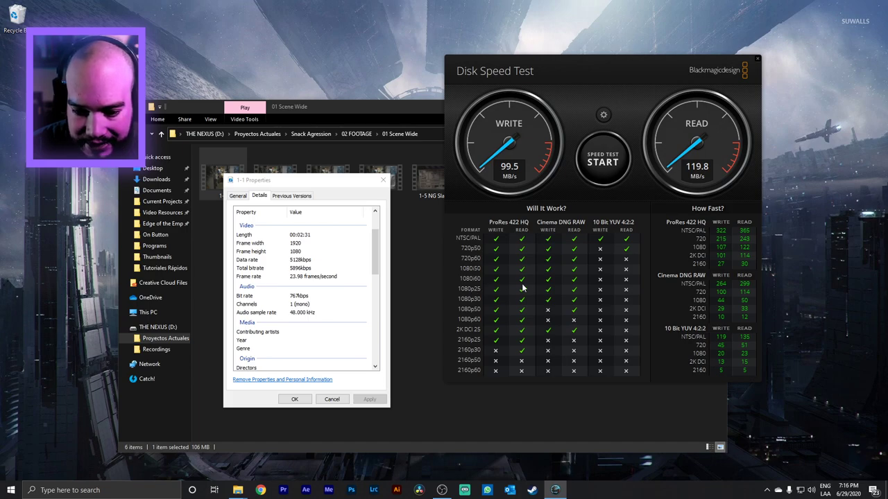
left_click(350, 302)
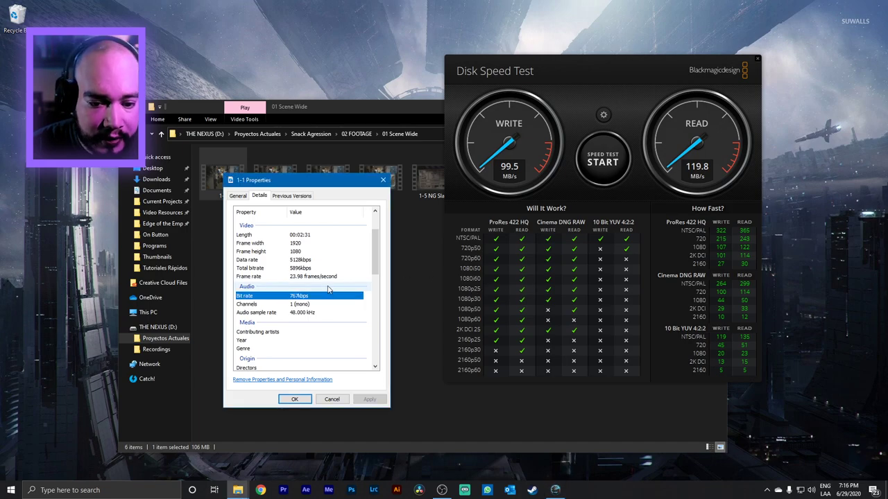
left_click(284, 269)
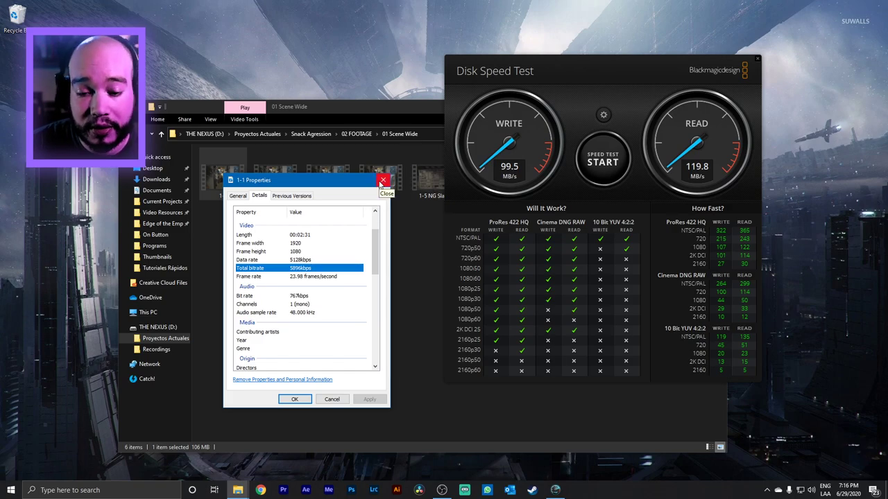
left_click(382, 181)
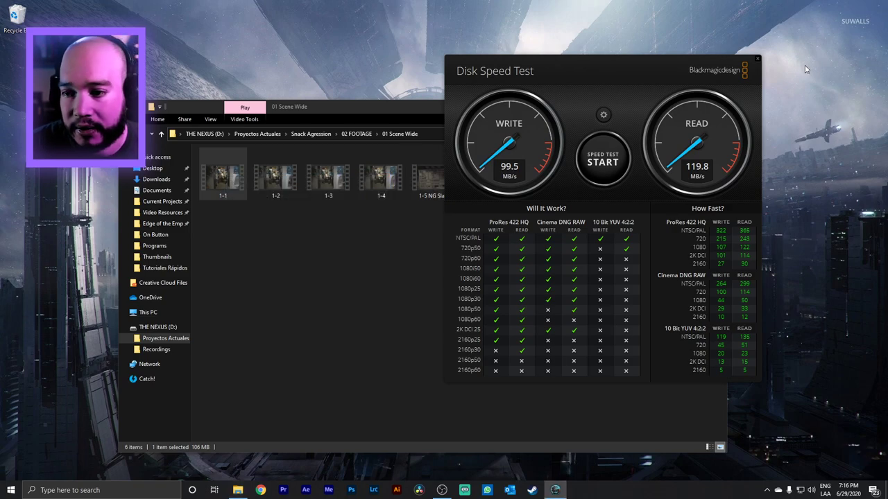
Close the speed test and play clip 1-1 in VLC, maximized to fill the screen.
left_click(757, 60)
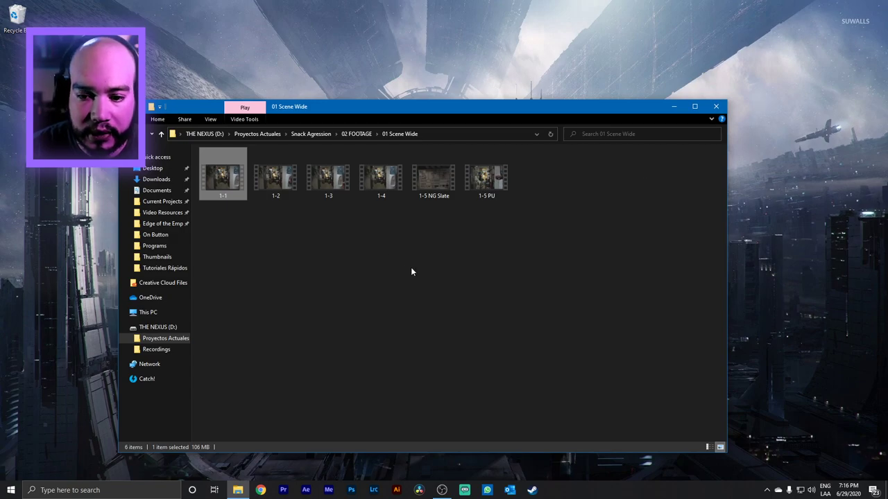
right_click(222, 179)
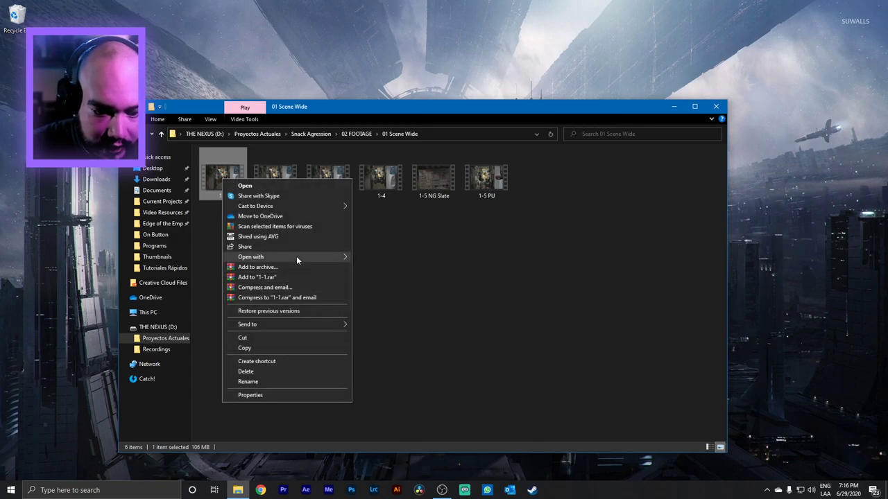
mouse_move(296, 256)
left_click(390, 279)
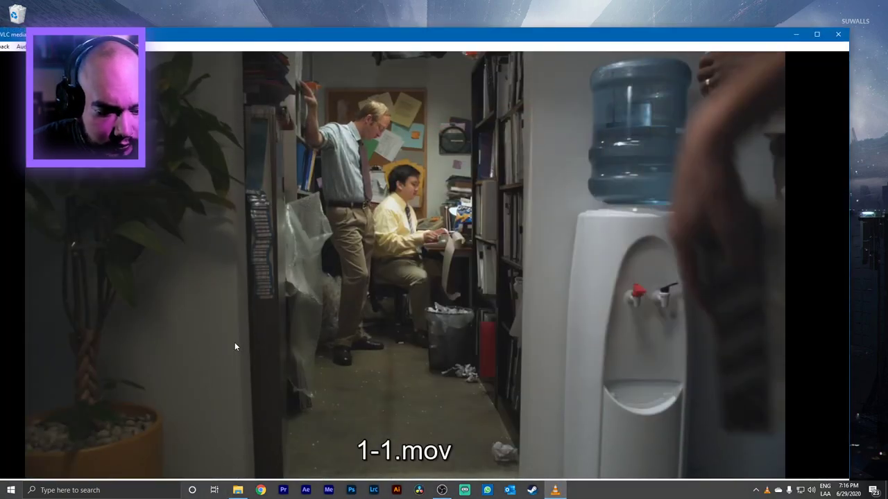
double_click(428, 29)
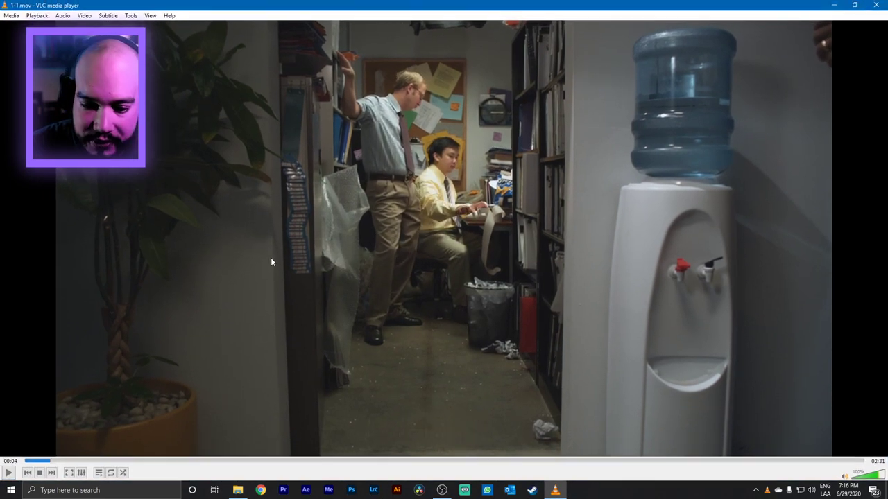
View clip 1-1's codec information in VLC, then dismiss it.
left_click(130, 15)
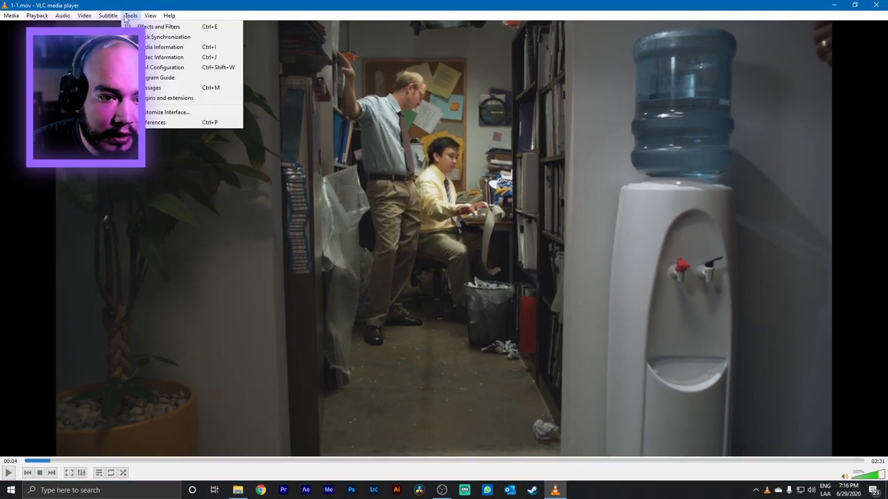
left_click(151, 59)
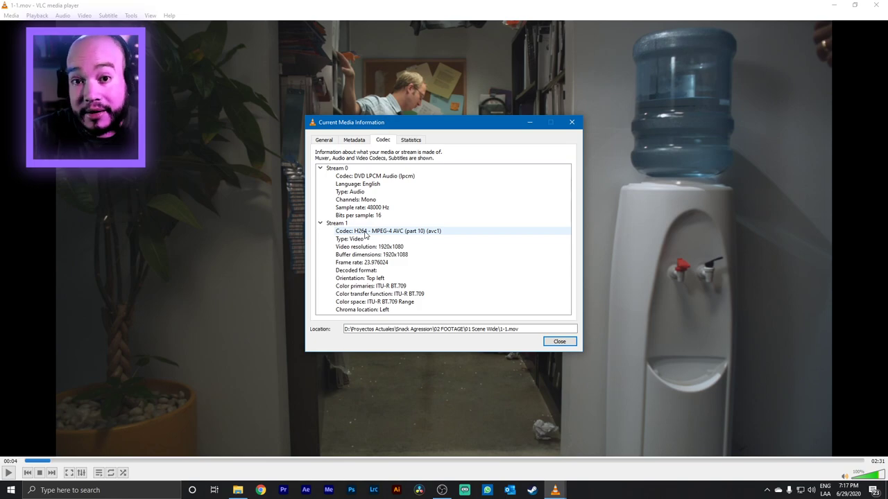
key("Escape")
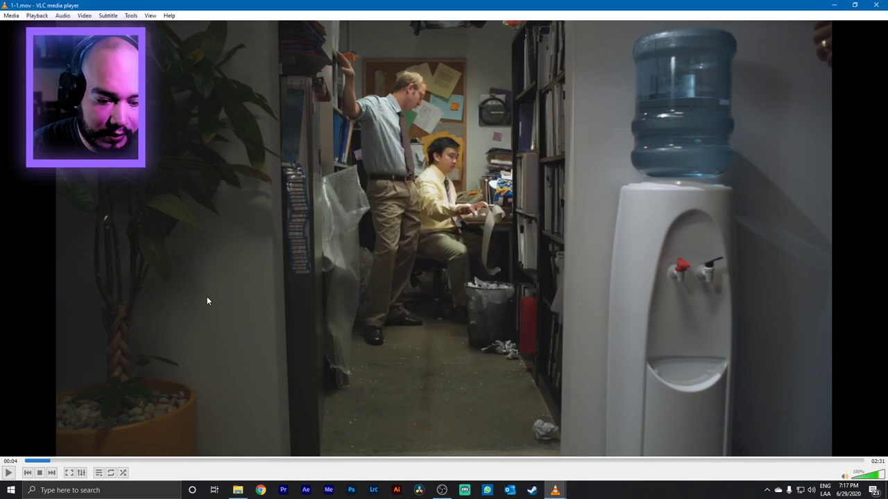
Scrub 1-1.mov from 00:02 to the water-cooler shot, then quit VLC.
left_click(35, 461)
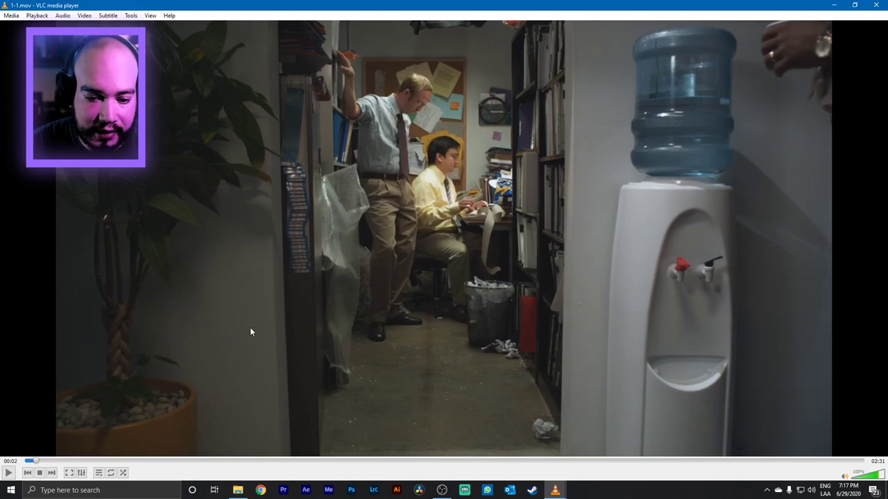
left_click(62, 460)
left_click(80, 460)
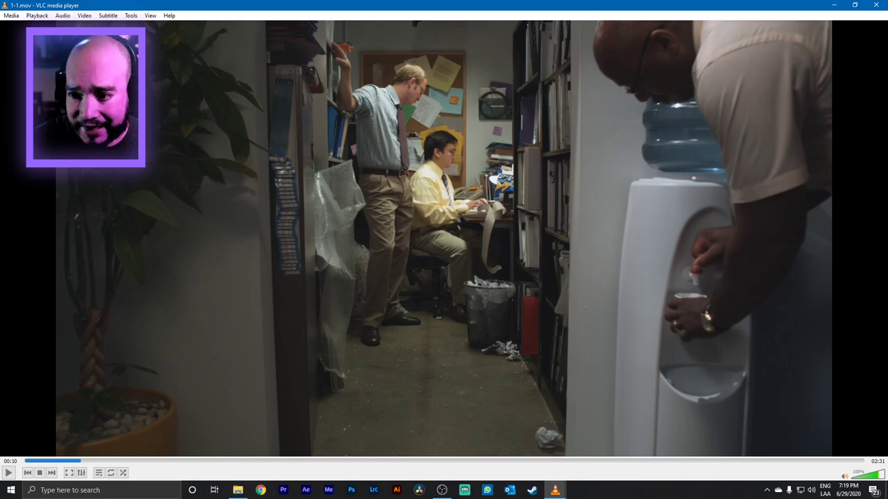
left_click(876, 6)
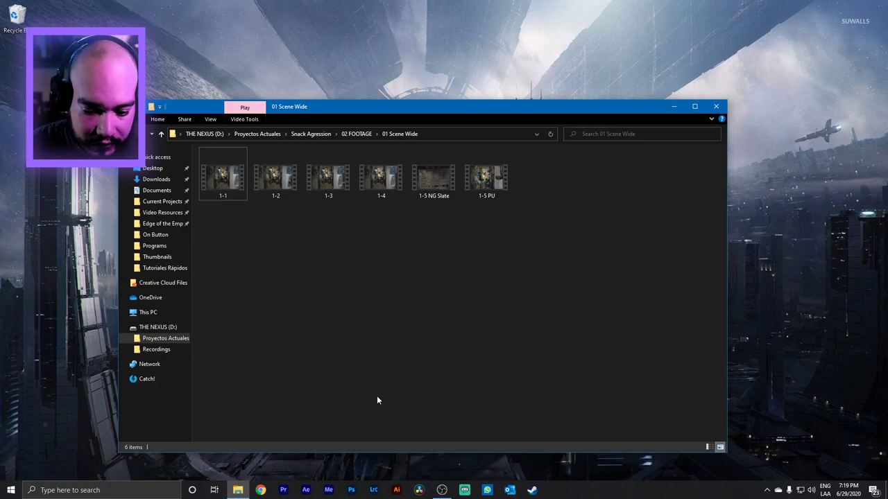
Launch Adobe Media Encoder and move the 01 Scene Wide Explorer window up-left.
left_click(331, 490)
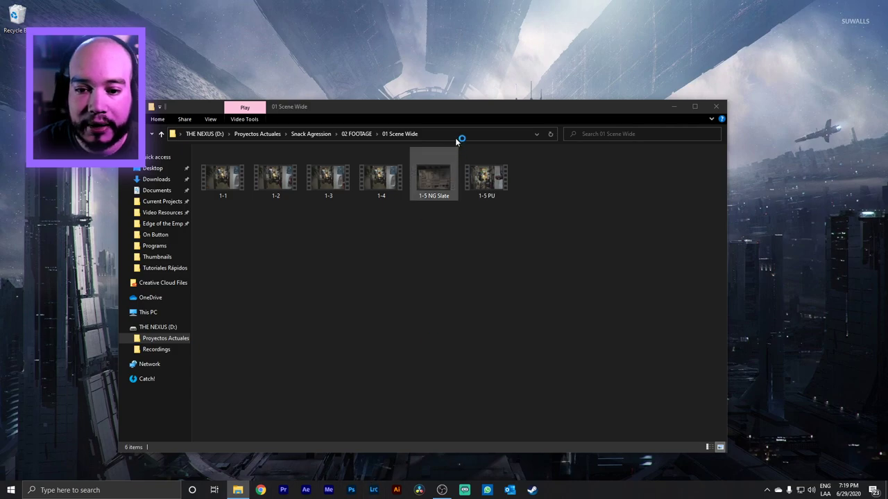
left_click(506, 108)
left_click_drag(505, 108, 458, 86)
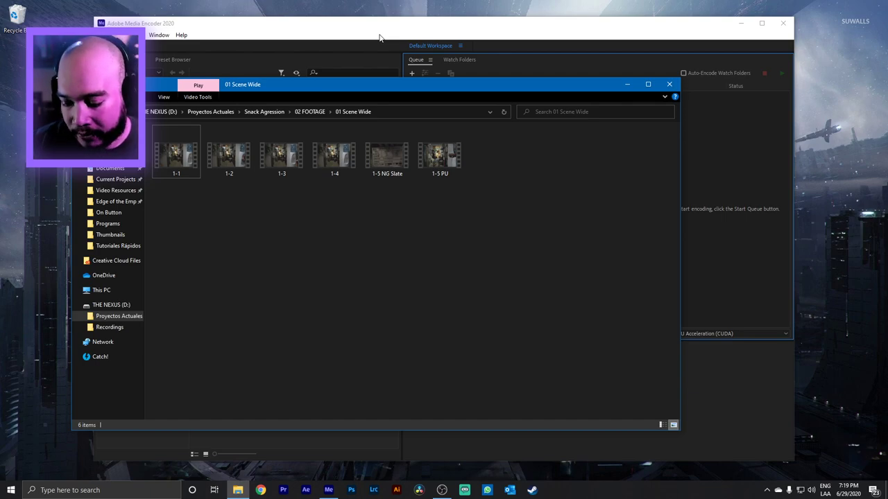
Close Explorer and browse the Media Browser to Snack Agression > 02 FOOTAGE.
left_click(668, 84)
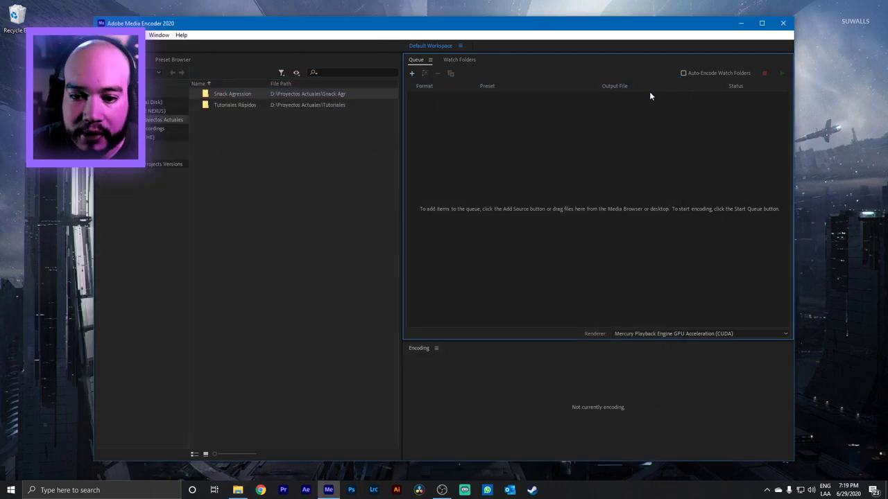
left_click(220, 100)
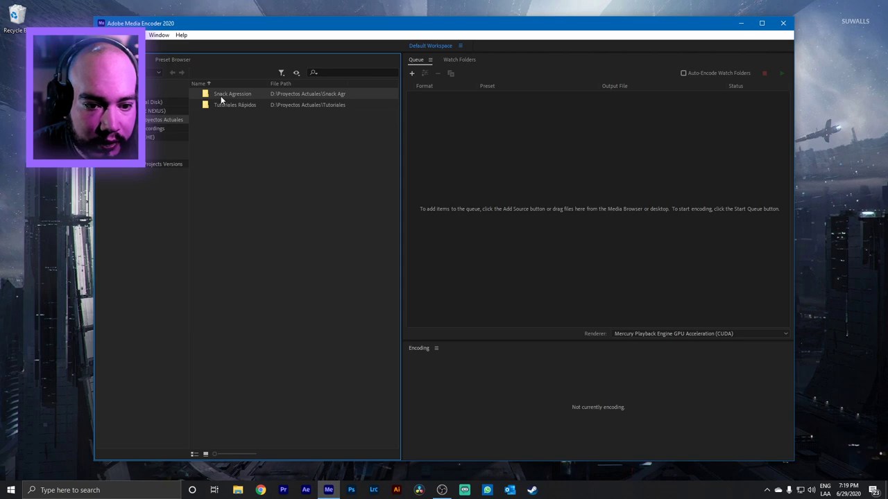
double_click(220, 97)
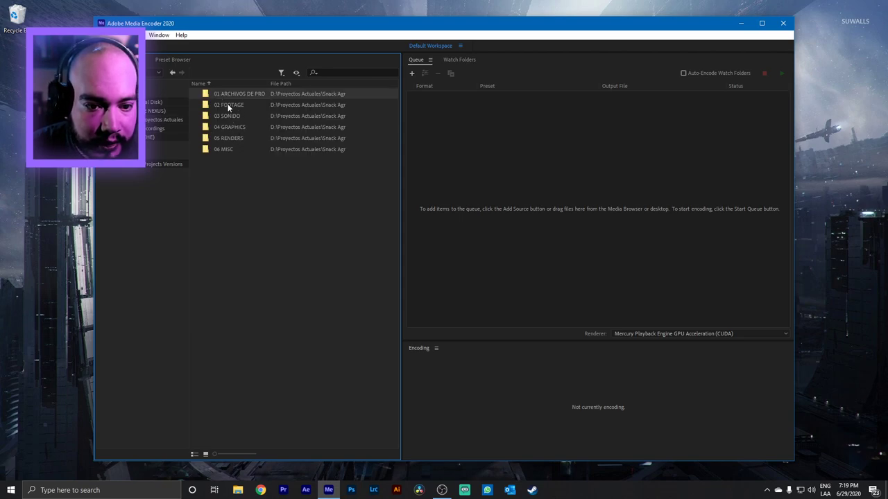
left_click(225, 104)
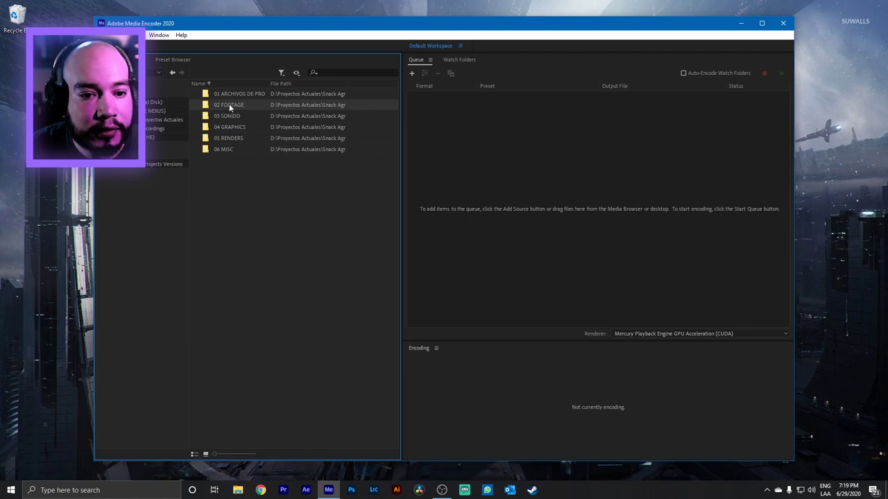
double_click(229, 103)
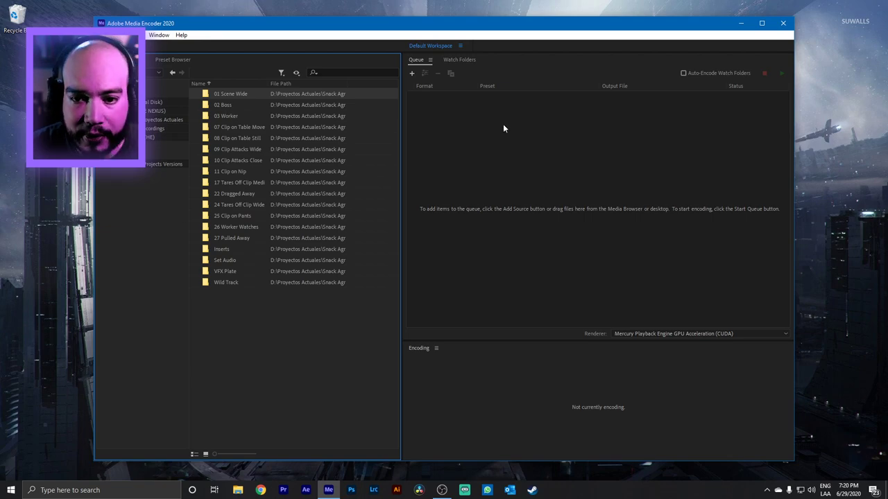
Check the Queue and Watch Folders tabs, then marquee-select all 18 scene folders.
left_click_drag(472, 24, 421, 31)
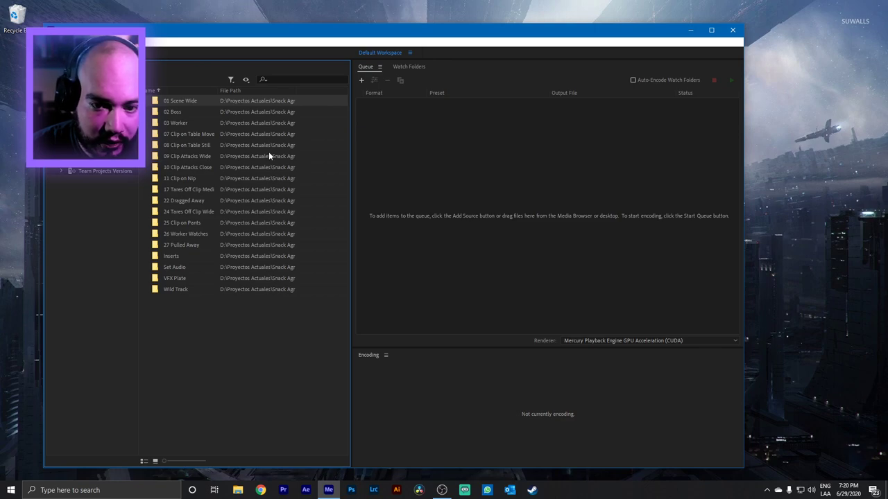
left_click(394, 72)
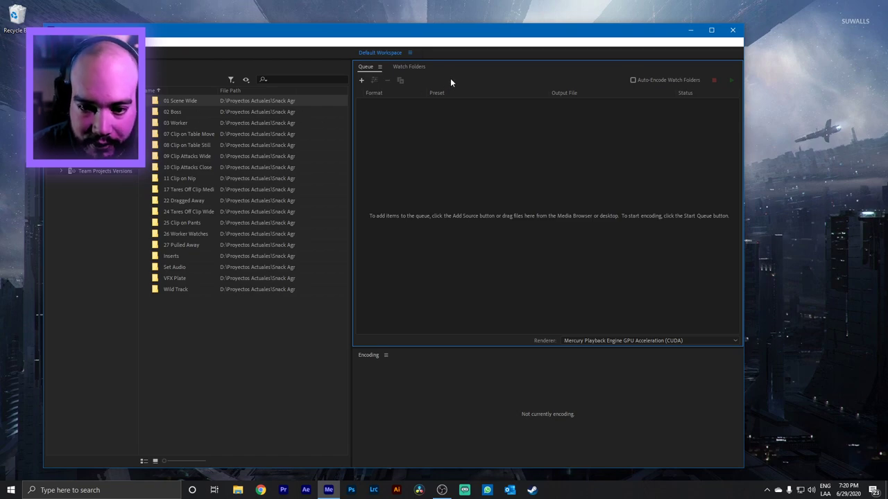
left_click(433, 67)
left_click(366, 67)
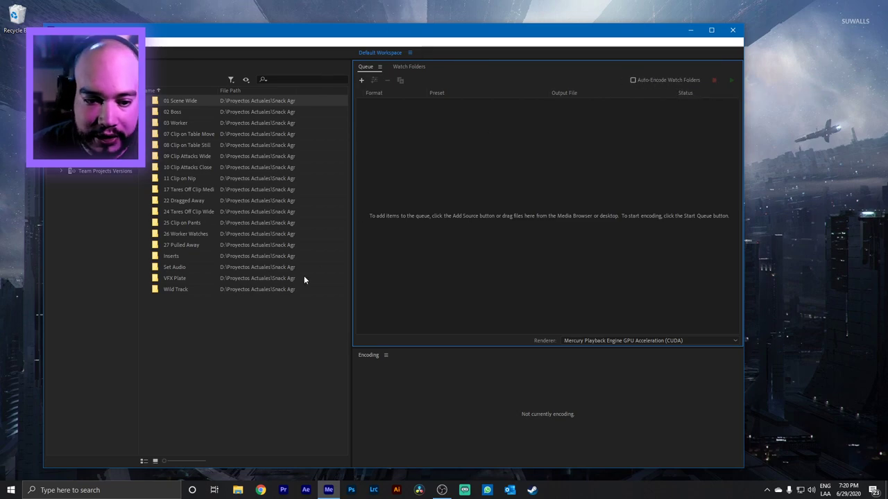
left_click_drag(230, 323, 236, 133)
Add the selected 02 FOOTAGE scene folders as watch folders and display the watch-folder list.
right_click(184, 144)
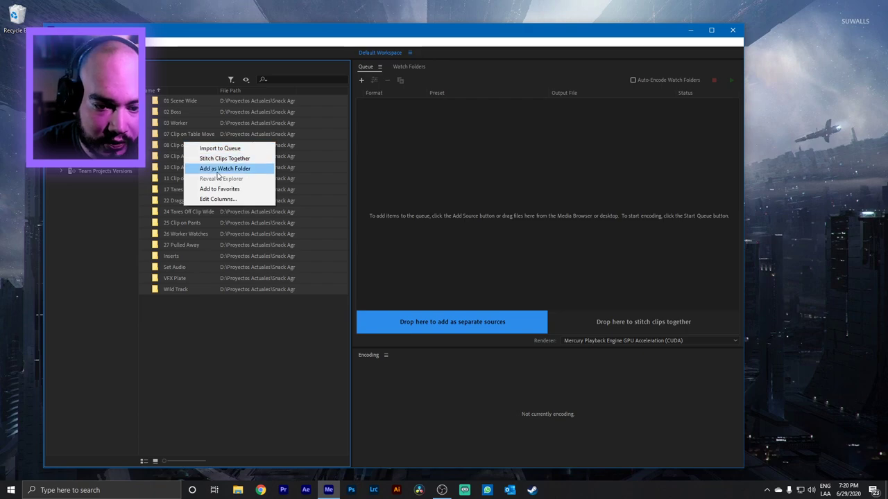
left_click(218, 169)
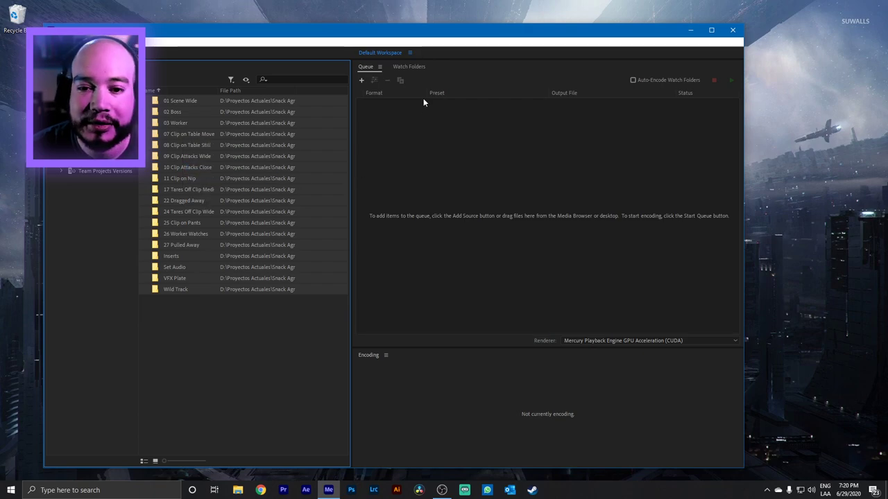
left_click(408, 66)
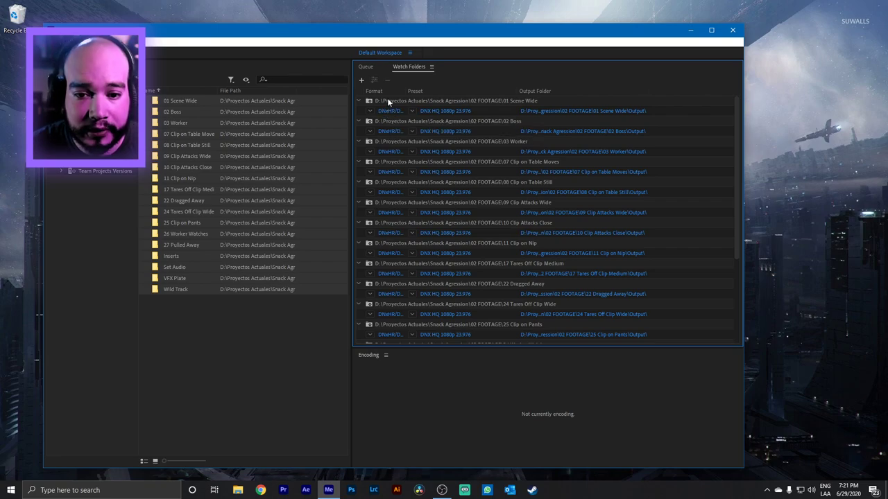
Open the first watch folder's Export Settings, keeping DNxHR/DNxHD MXF OP1a and the DNX HQ 1080p 23.976 preset.
left_click(392, 111)
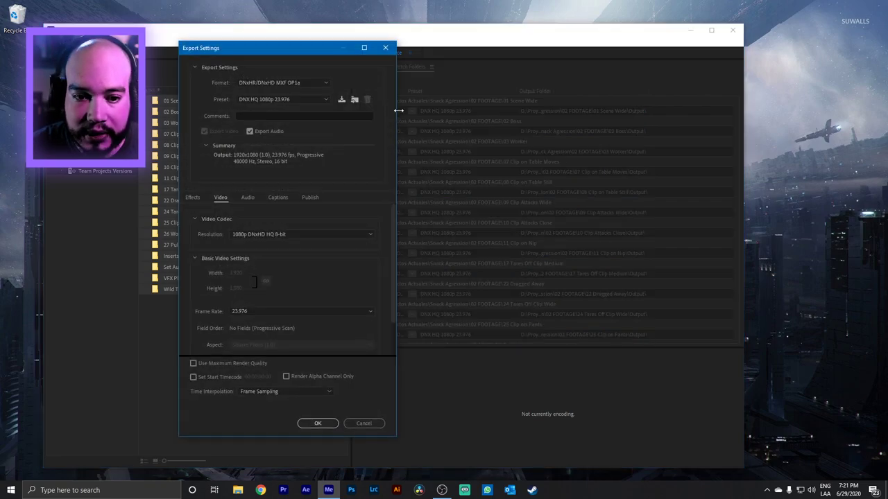
left_click_drag(271, 46, 313, 67)
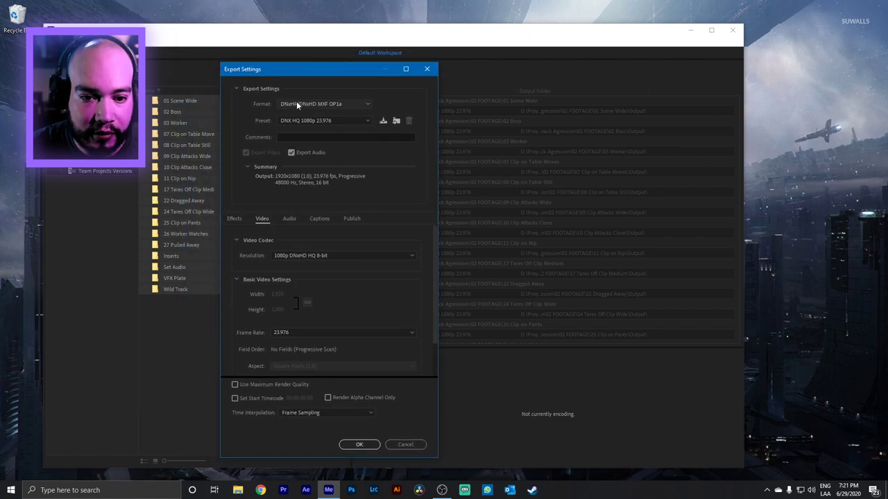
left_click(292, 104)
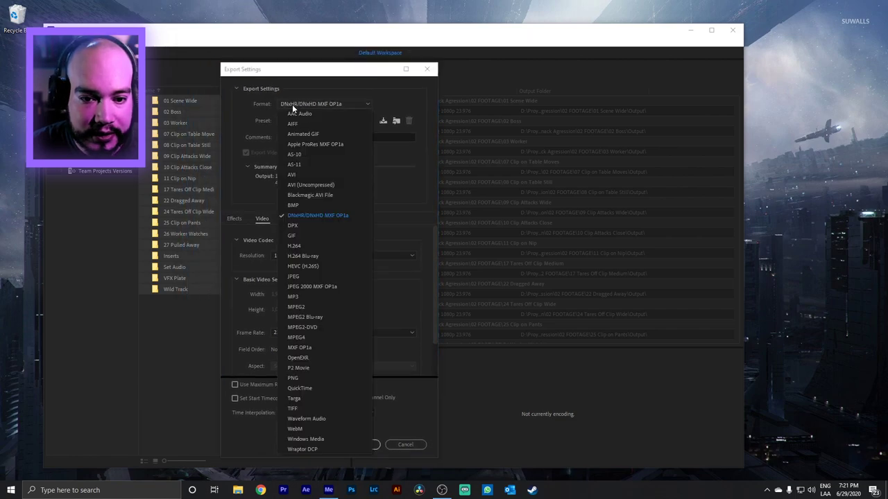
left_click(324, 216)
left_click(325, 120)
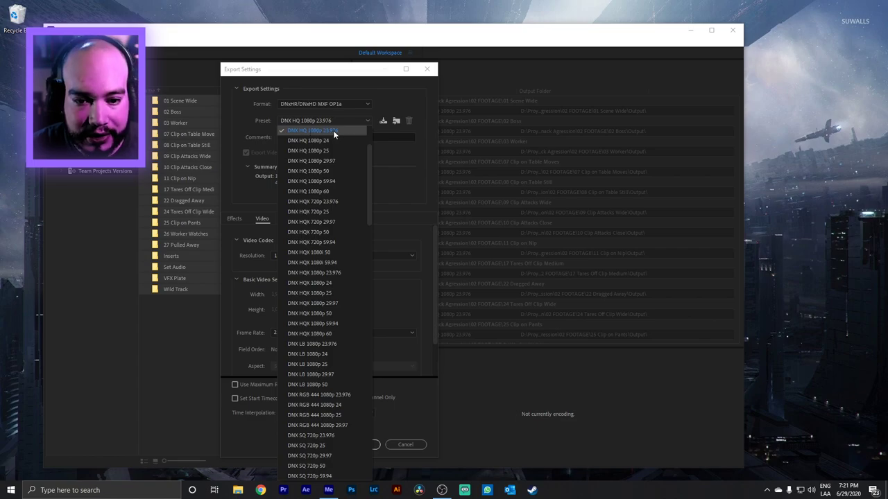
left_click(341, 131)
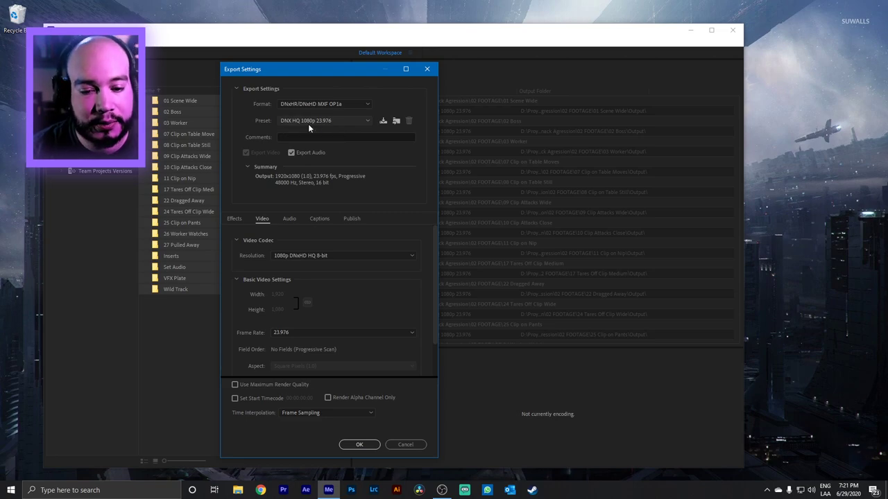
Recheck the DNX presets, keep DNX HQ 1080p 23.976, and confirm the Export Settings with OK.
scroll(372, 331, "down", 2)
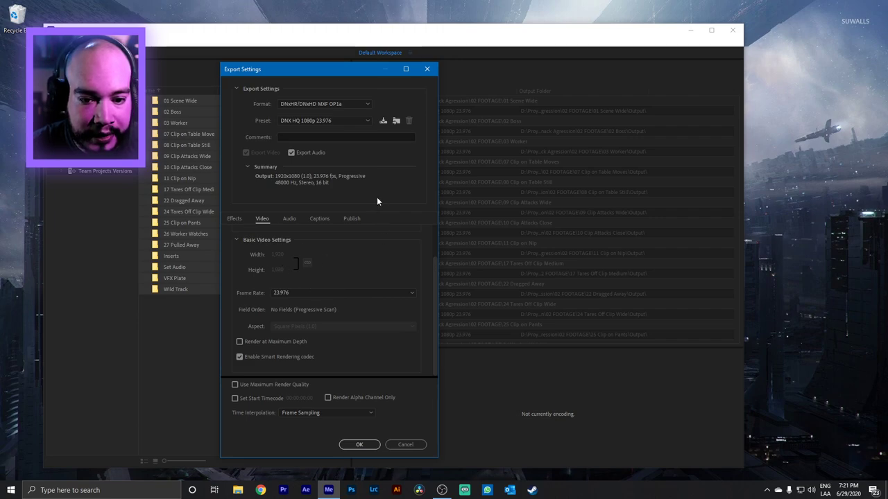
scroll(361, 248, "up", 2)
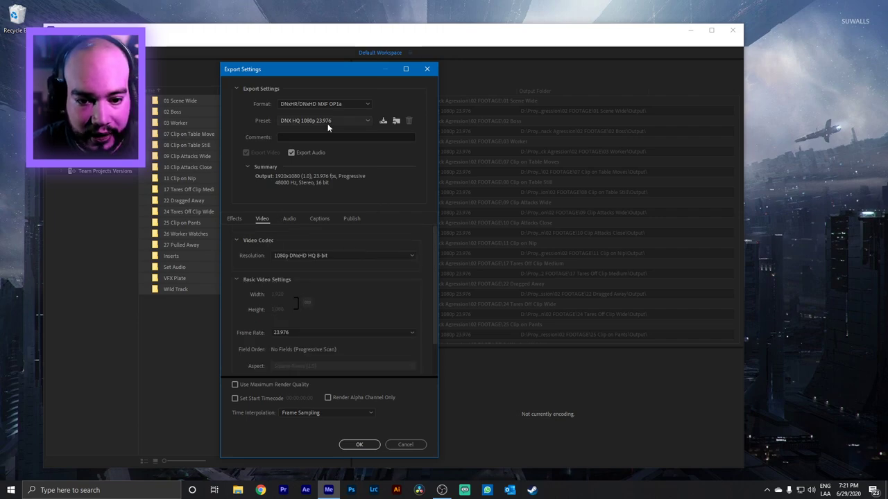
left_click(287, 120)
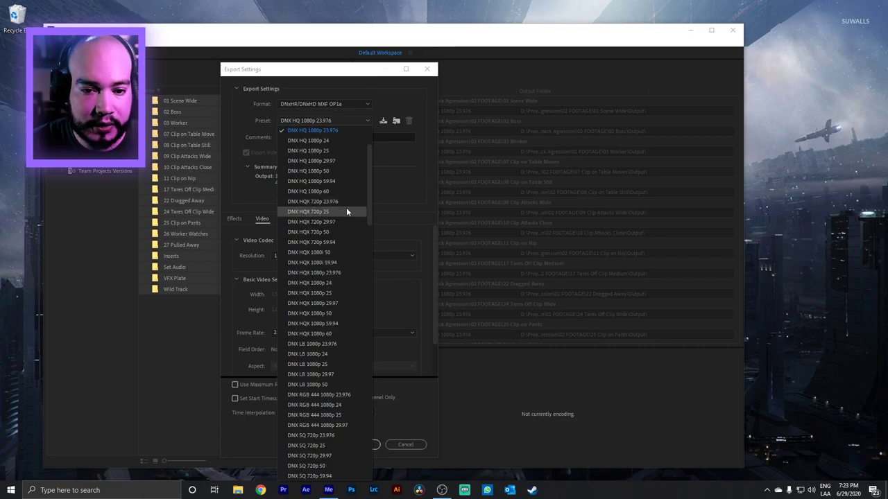
left_click(333, 130)
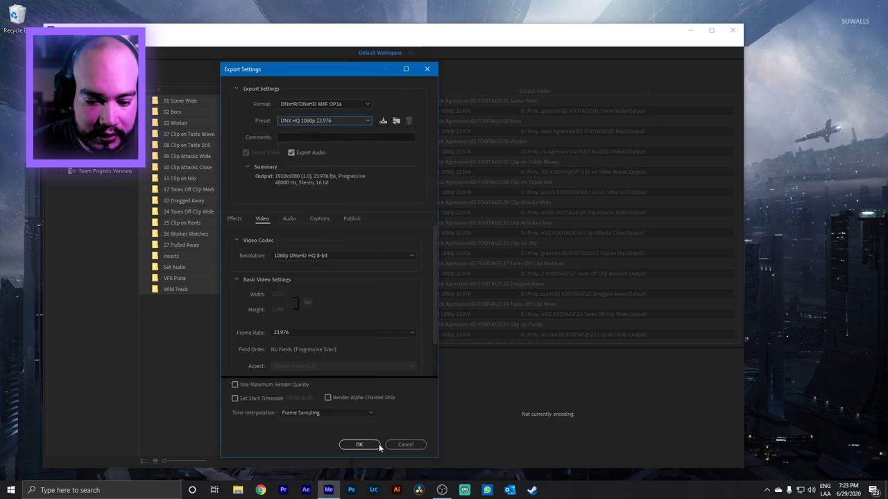
left_click(357, 444)
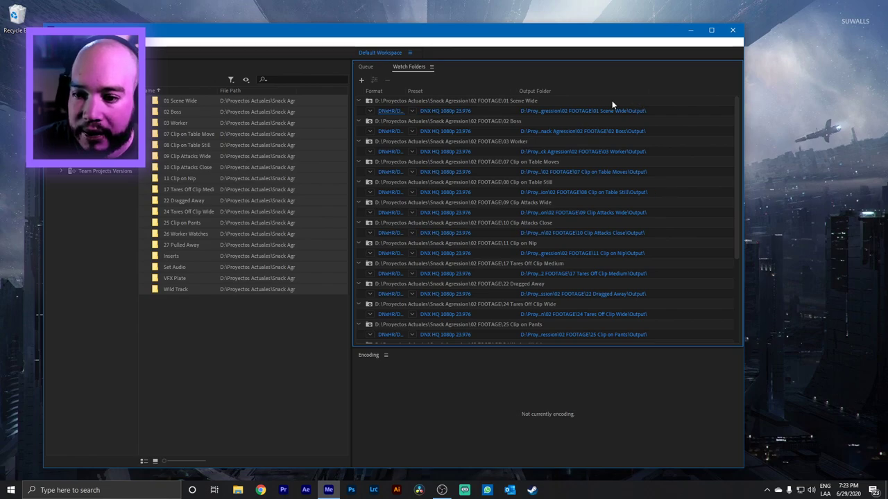
left_click(472, 100)
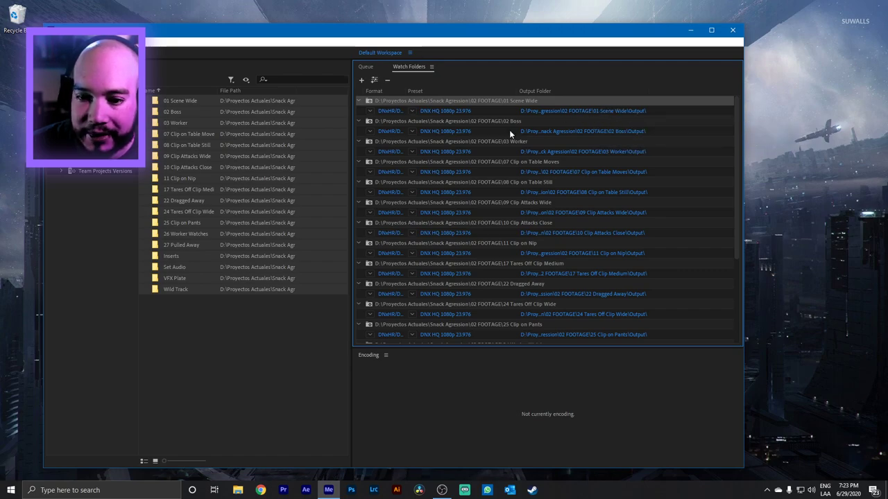
scroll(620, 209, "down", 4)
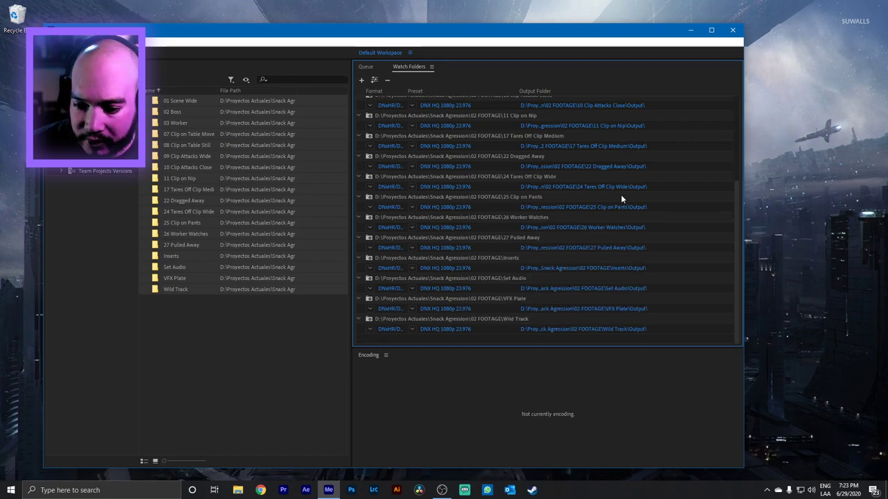
scroll(621, 198, "up", 1)
scroll(621, 192, "down", 1)
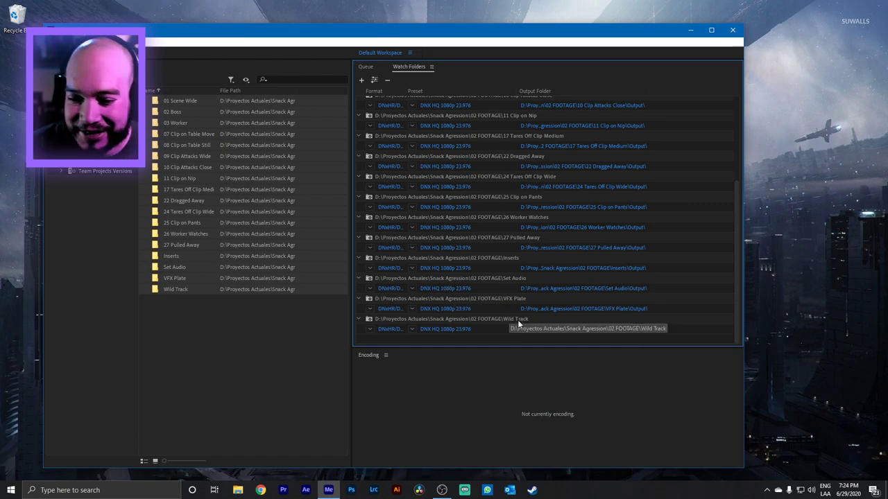
scroll(513, 270, "up", 4)
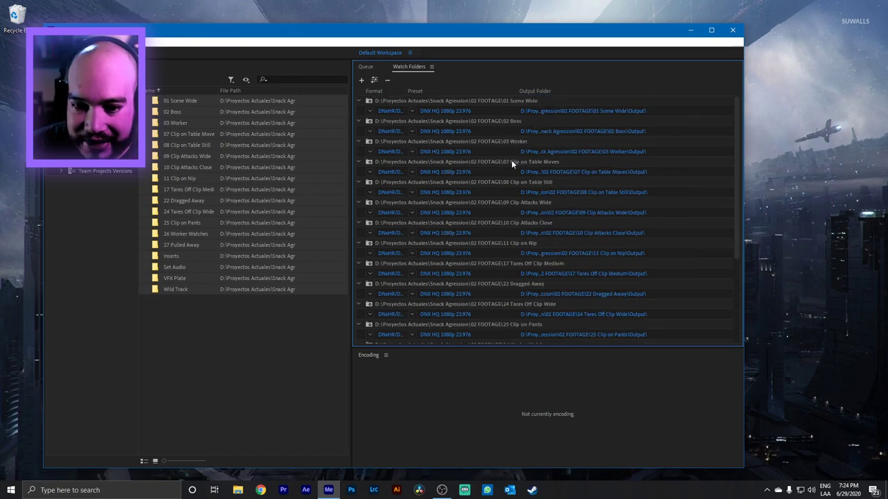
key("ctrl+a")
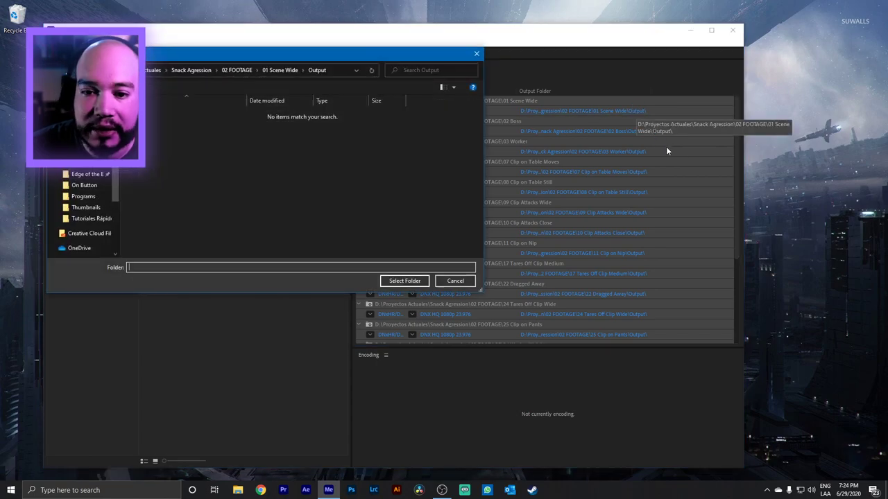
left_click(279, 70)
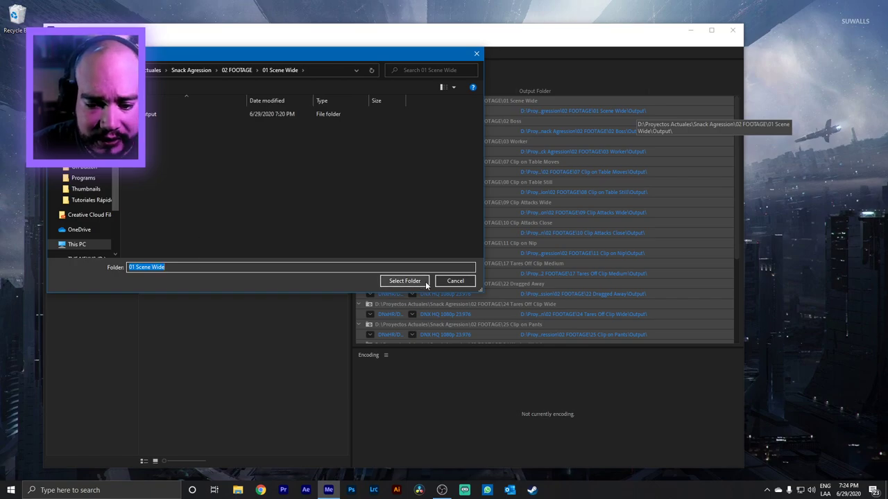
left_click(454, 281)
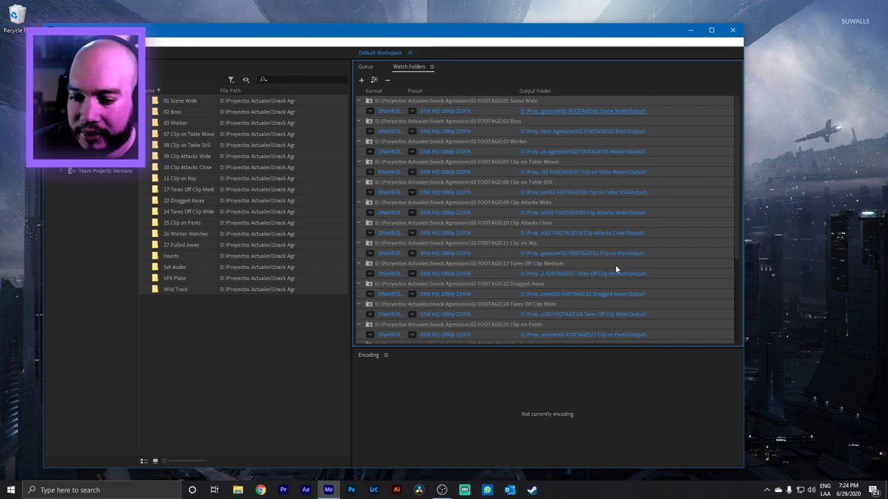
Deselect the watch folders and show the queue of Ready .mov clips such as 1-1.mov.
scroll(615, 267, "down", 3)
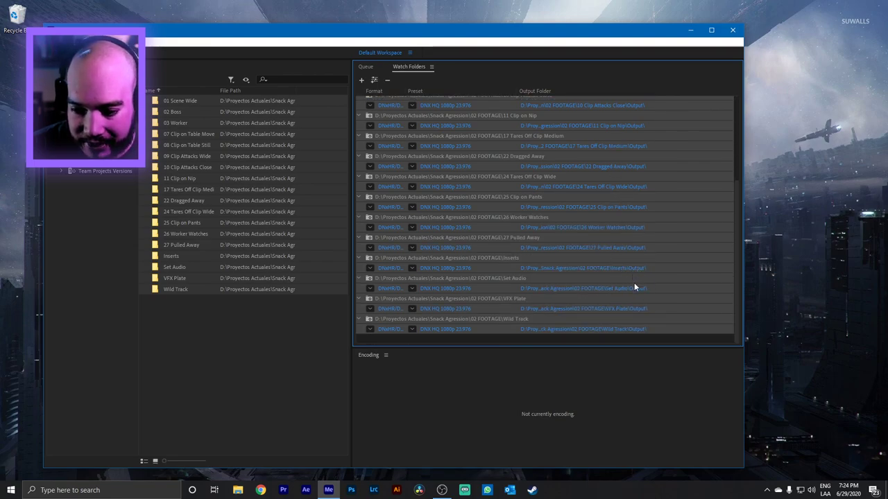
left_click(642, 359)
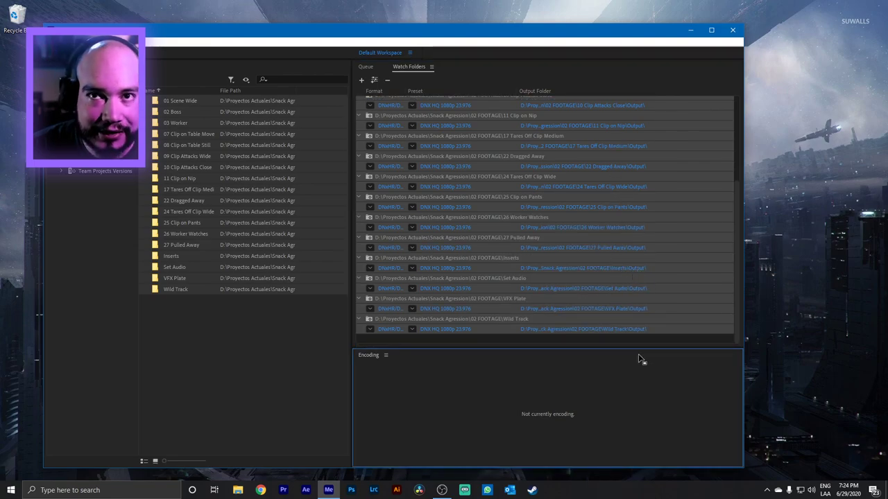
left_click(554, 341)
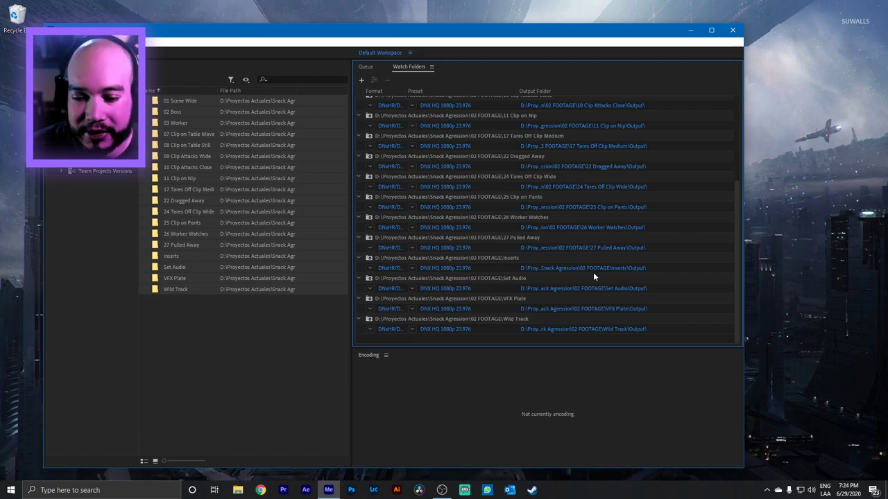
scroll(589, 267, "up", 3)
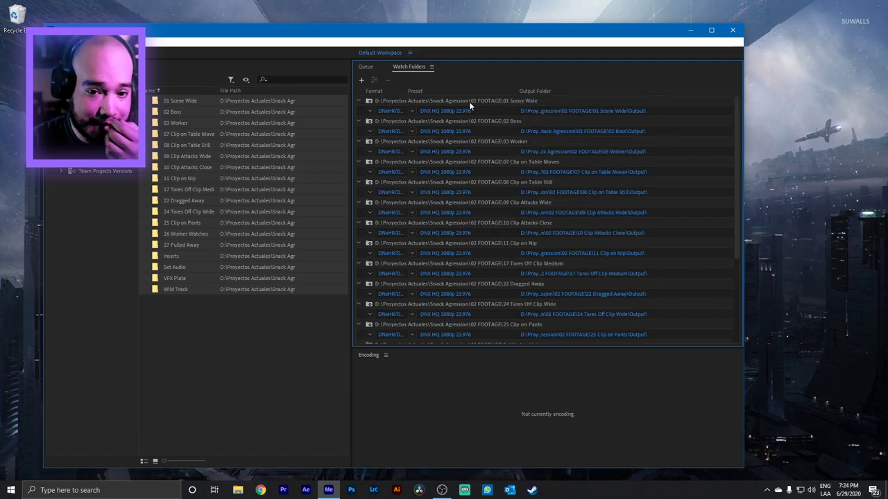
left_click(366, 66)
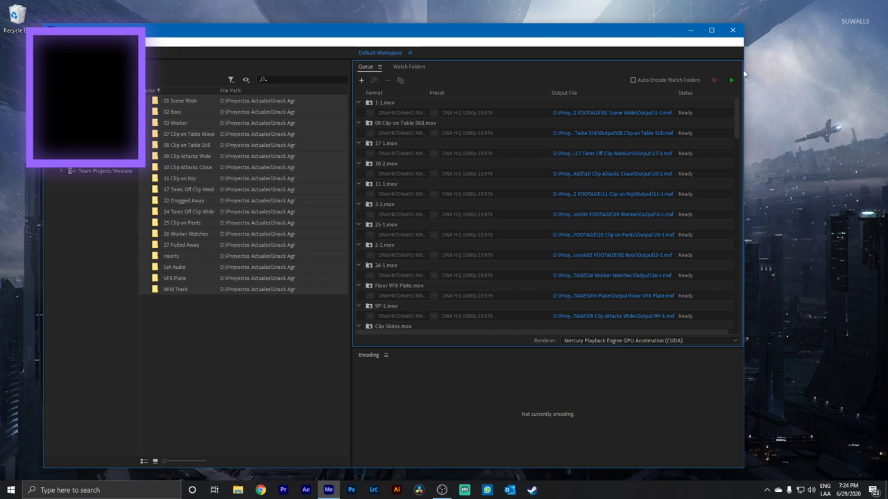
Start the queue, encoding 1-1.mov to 1-1.mxf with DNX HQ 1080p 23.976.
left_click(729, 81)
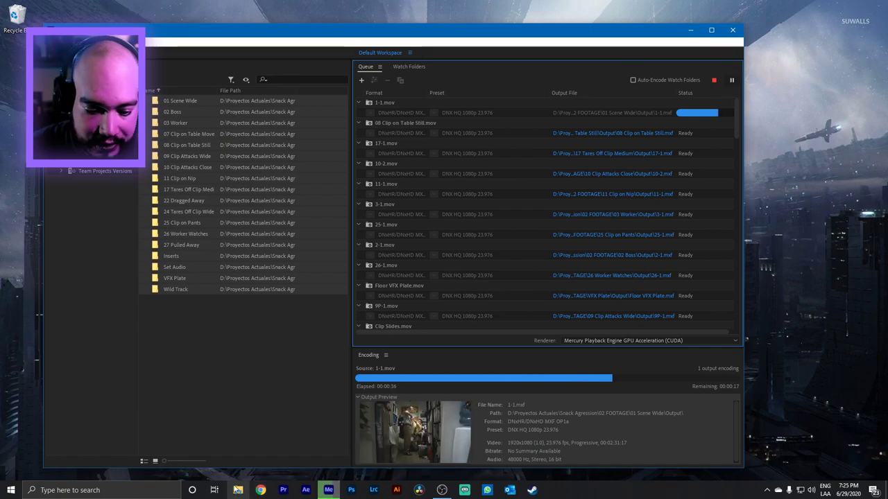
Bring up a File Explorer window from the taskbar.
left_click(237, 489)
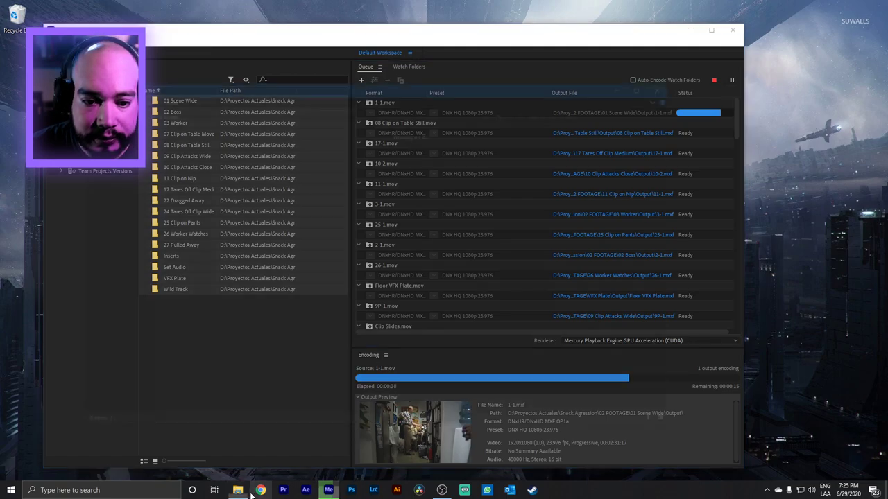
Go through Proyectos Actuales > Snack Agression > 06 MISC > Paperwork and open Coverage for Snack.pdf.
left_click(115, 191)
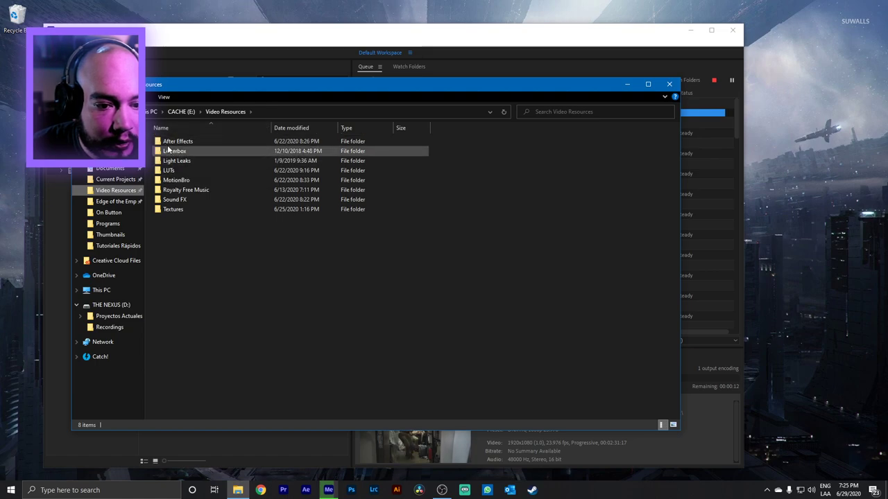
left_click(114, 316)
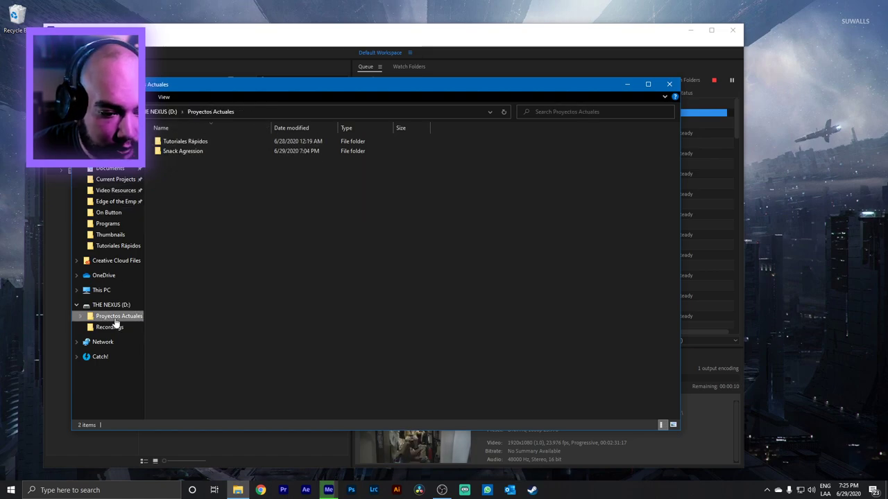
double_click(175, 152)
double_click(187, 190)
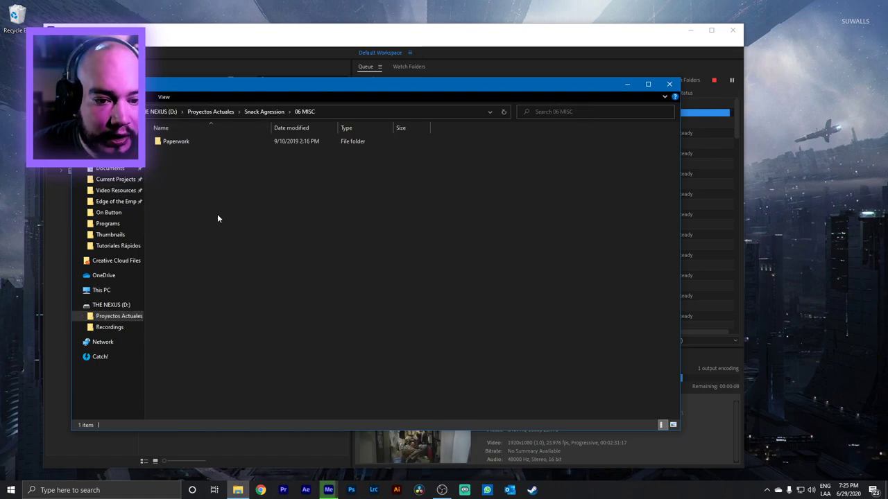
double_click(174, 141)
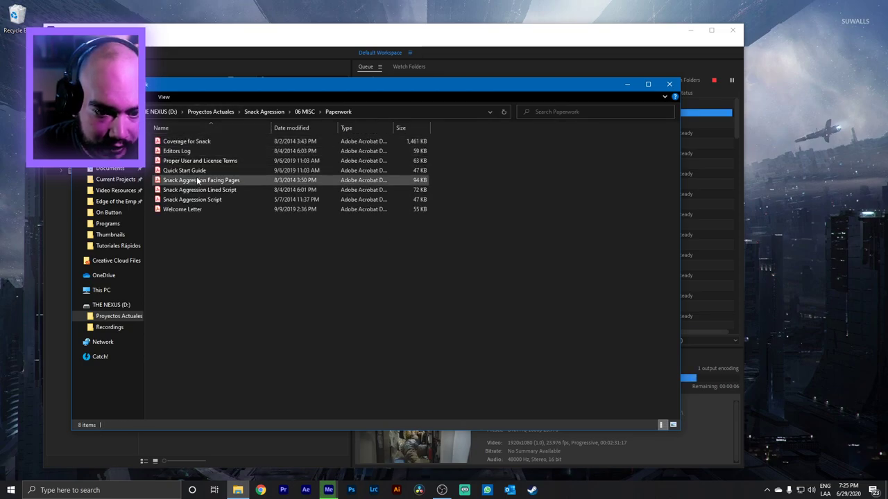
double_click(197, 142)
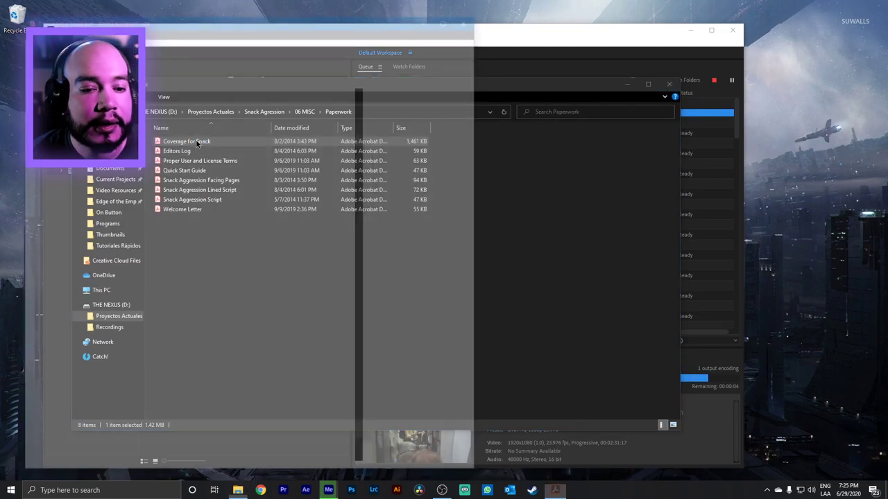
Scroll through the one-page SNACK A coverage sheet of shot thumbnails.
scroll(239, 208, "down", 1)
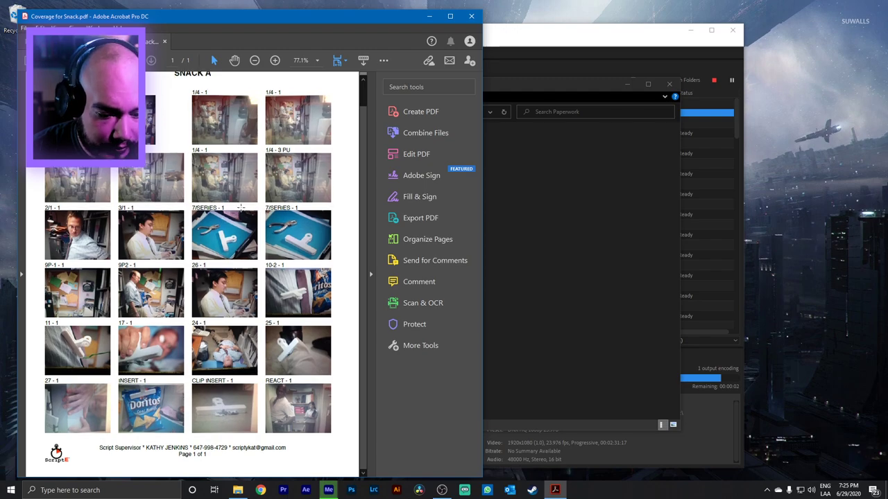
scroll(241, 208, "up", 1)
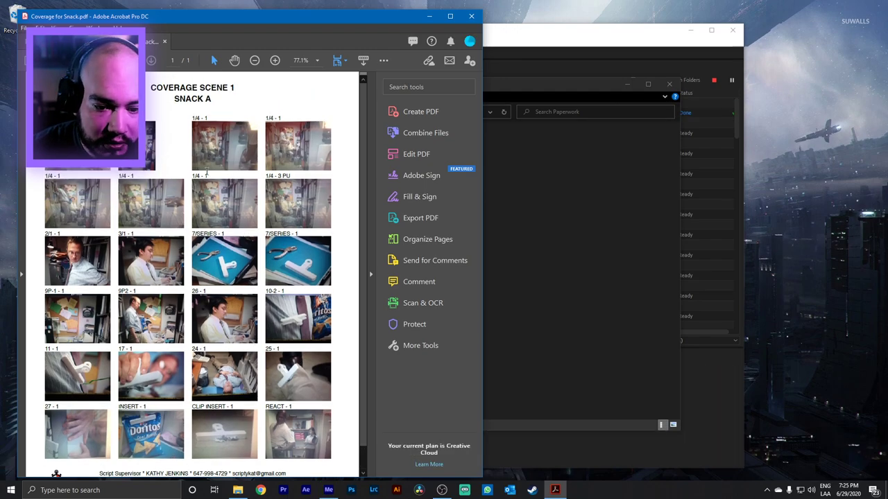
scroll(161, 176, "down", 1)
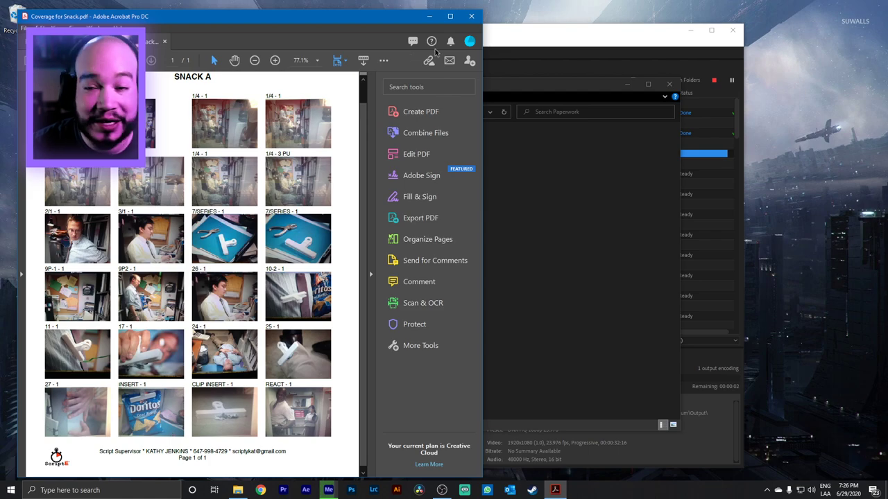
left_click(470, 17)
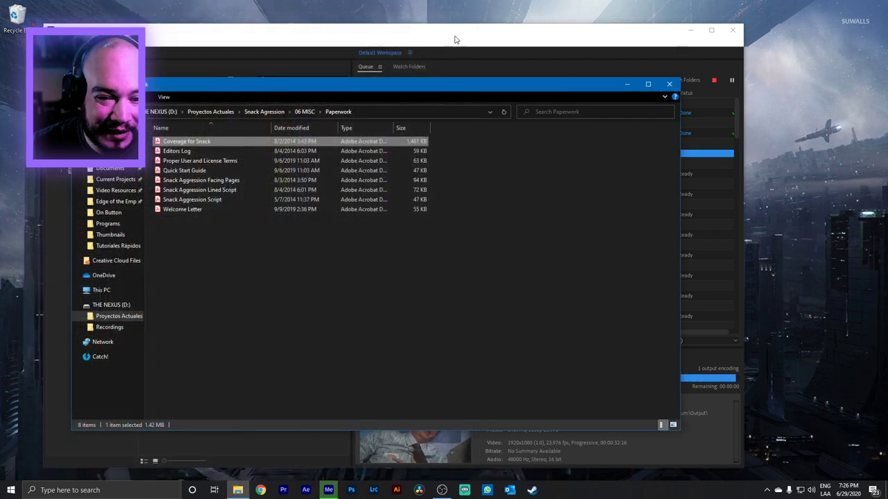
left_click(208, 199)
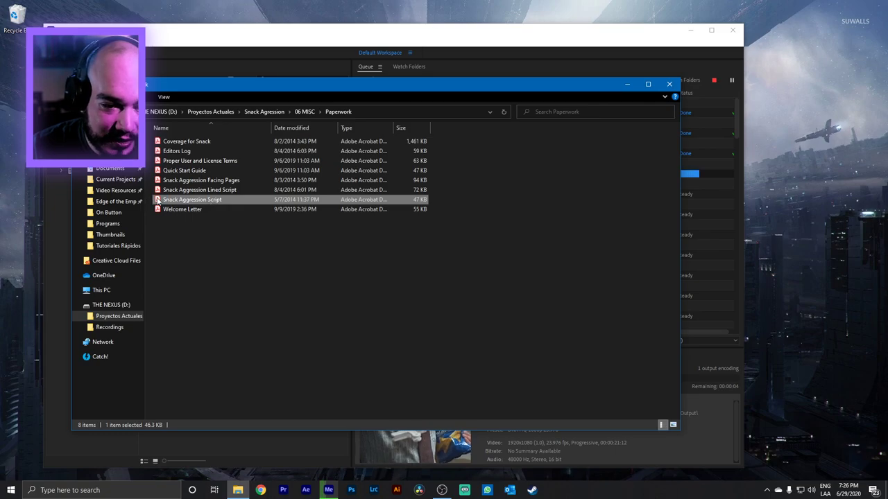
double_click(154, 199)
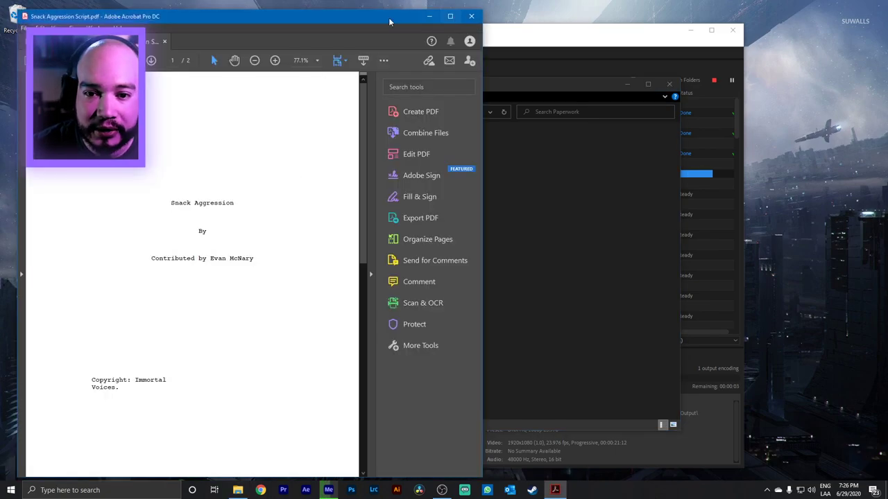
left_click_drag(392, 20, 608, 13)
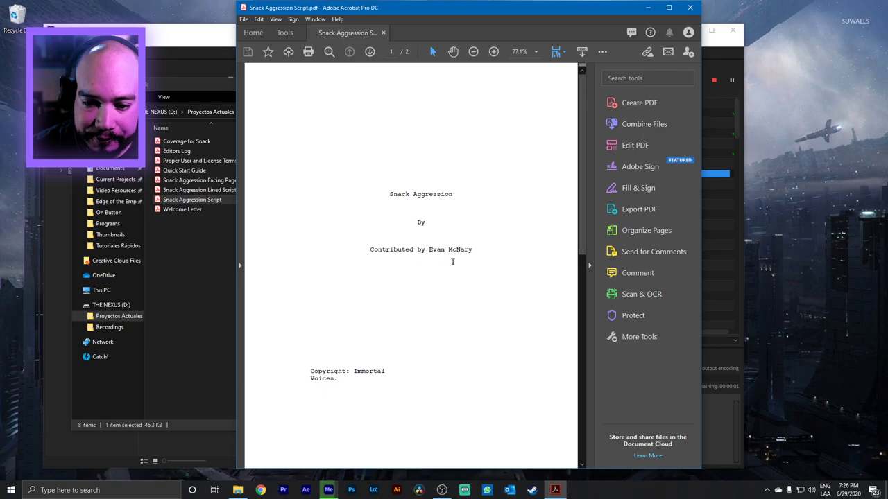
left_click(669, 8)
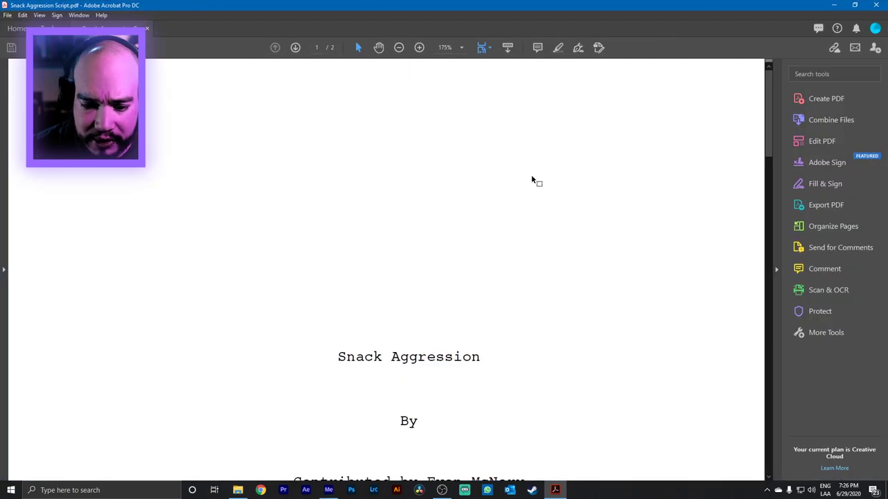
scroll(527, 184, "down", 3)
scroll(503, 198, "down", 2)
scroll(494, 194, "down", 2)
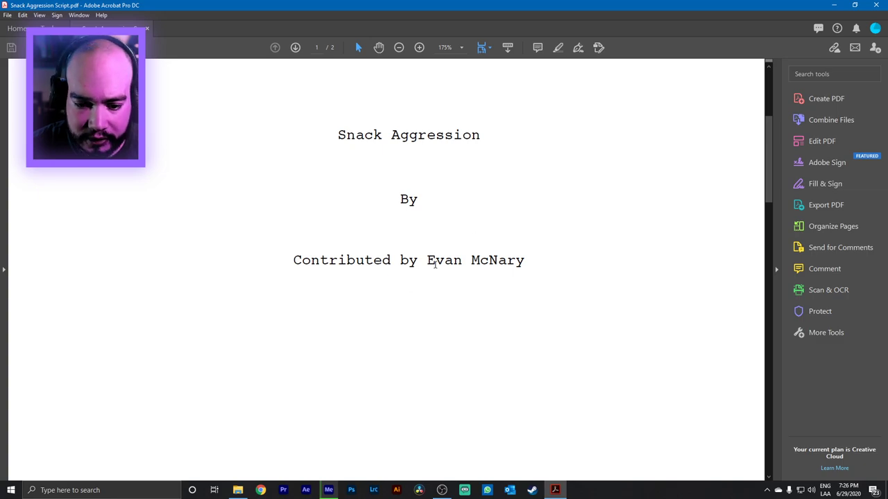
scroll(481, 287, "down", 6)
scroll(371, 283, "down", 15)
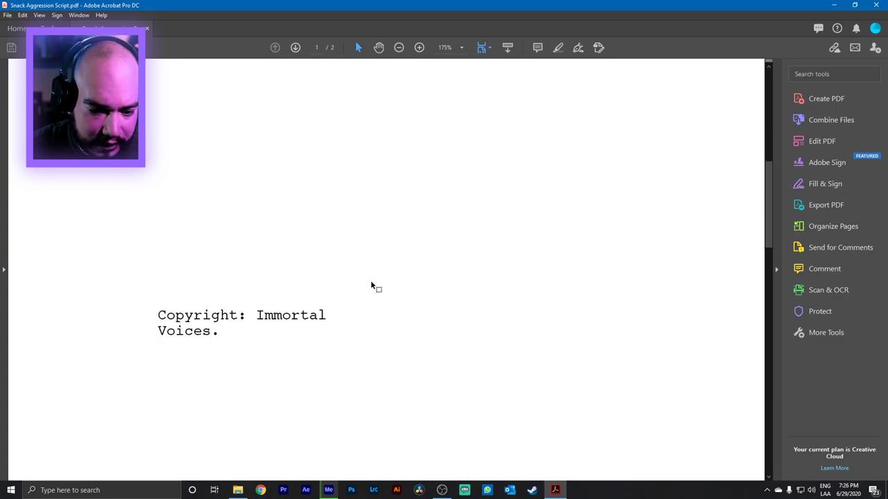
scroll(376, 279, "down", 3)
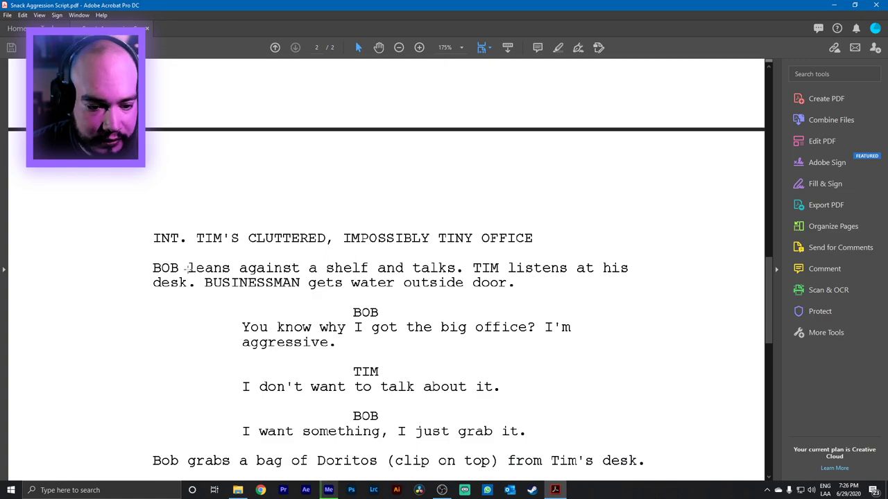
scroll(402, 267, "down", 2)
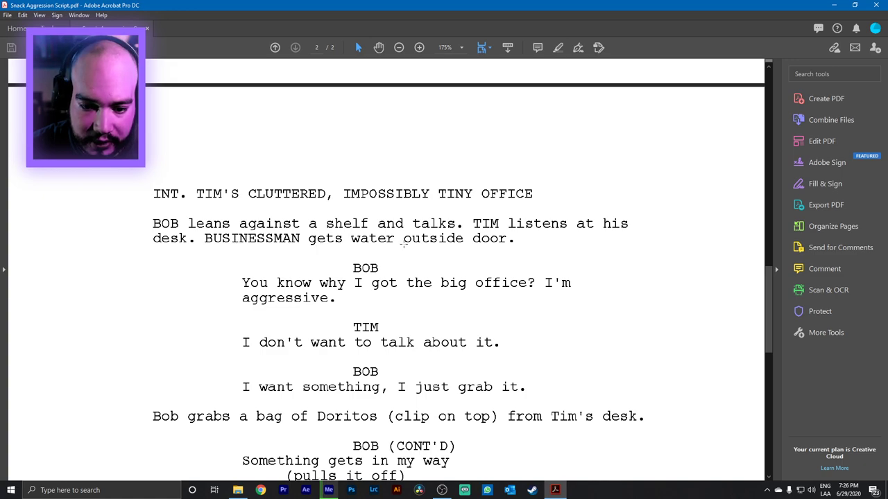
scroll(409, 262, "down", 1)
scroll(348, 246, "down", 2)
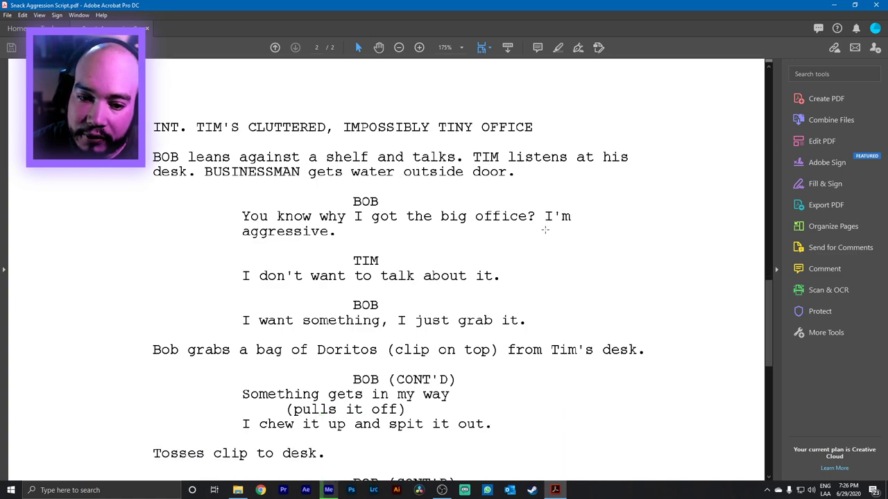
scroll(489, 244, "down", 2)
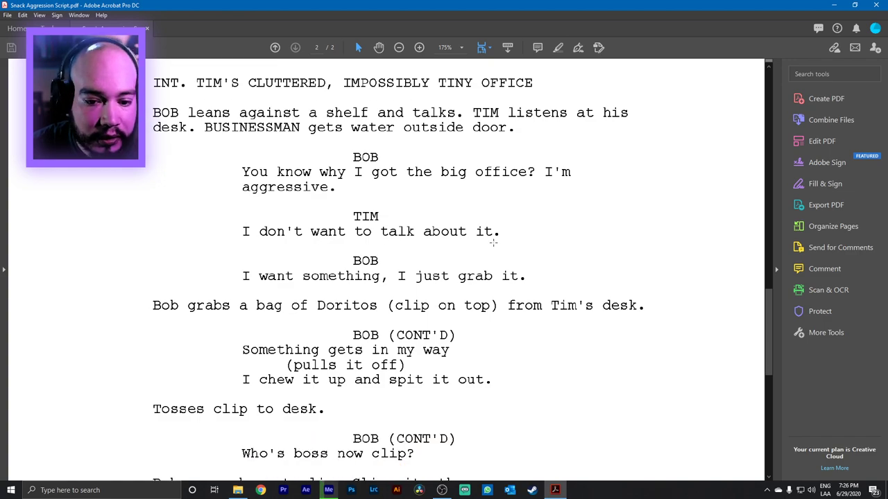
scroll(284, 239, "down", 2)
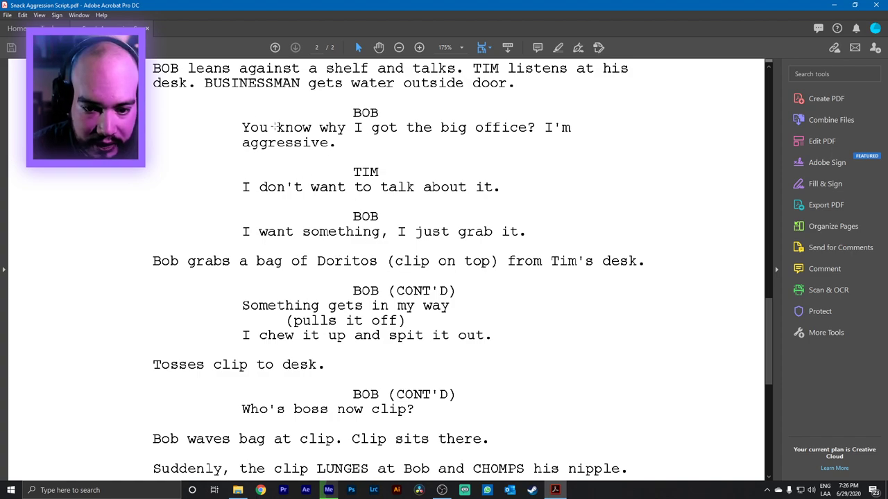
scroll(276, 127, "up", 4)
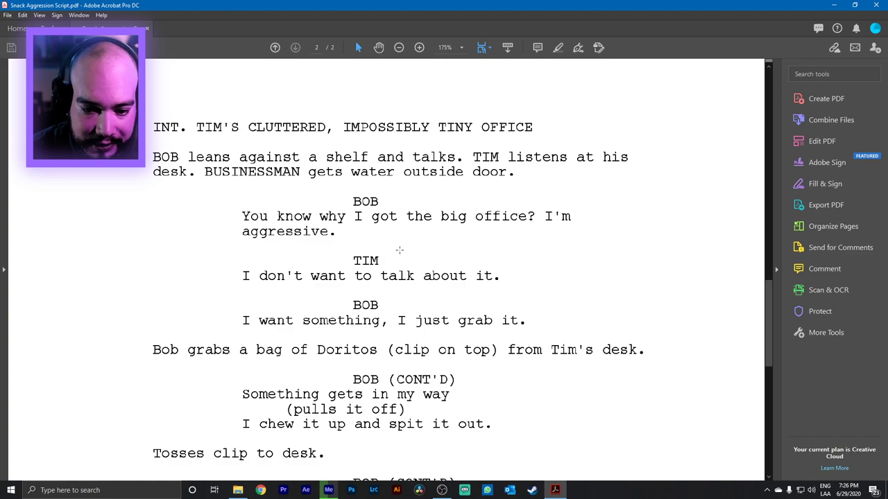
scroll(400, 251, "down", 4)
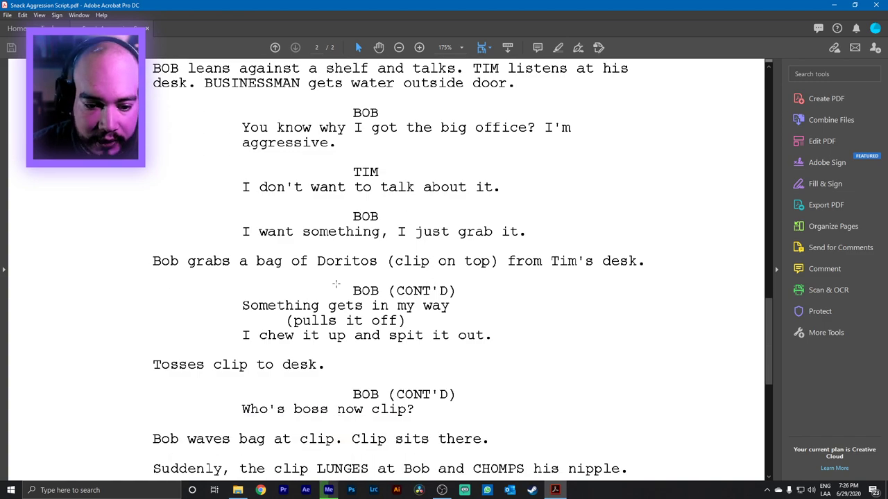
scroll(336, 284, "down", 2)
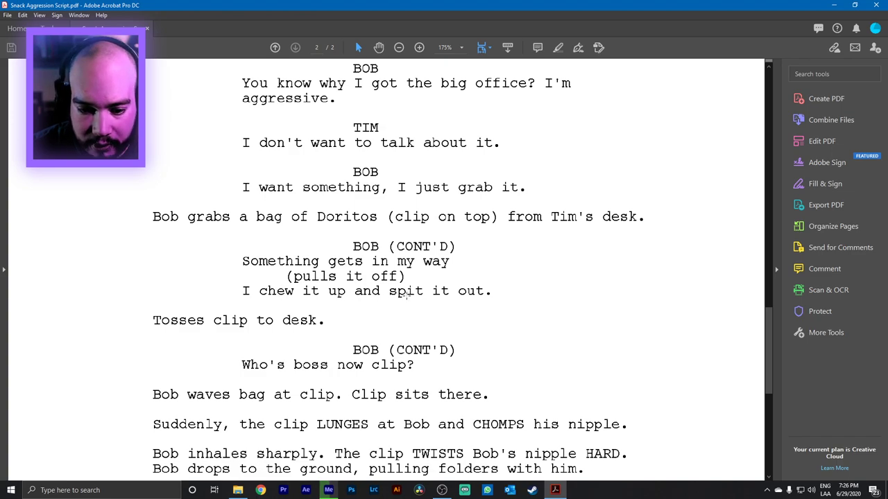
scroll(416, 305, "down", 1)
scroll(271, 291, "down", 3)
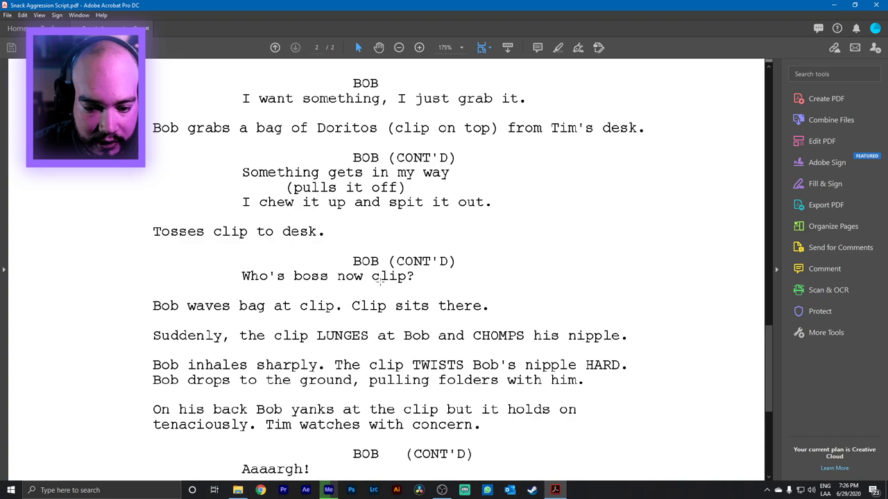
scroll(325, 278, "down", 2)
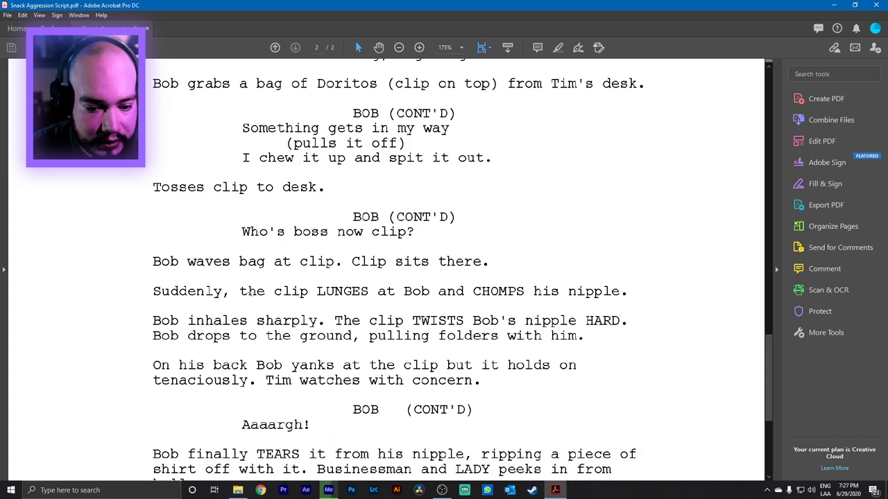
scroll(415, 298, "down", 1)
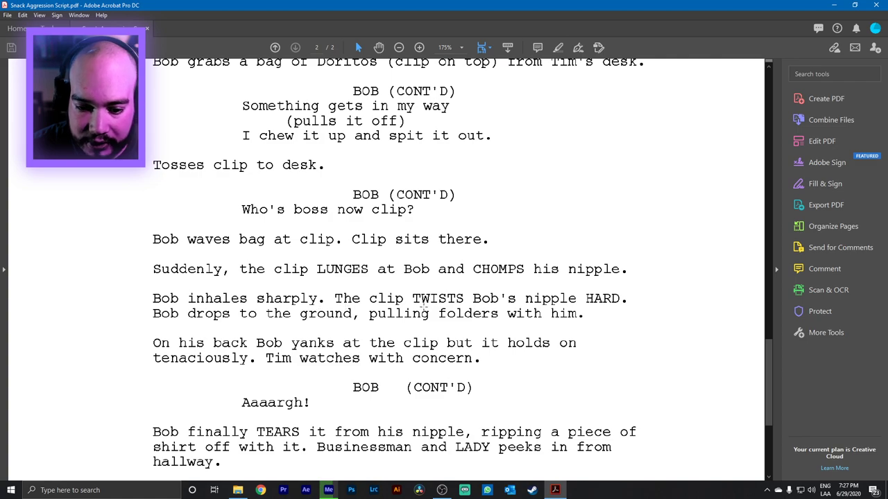
scroll(452, 311, "down", 2)
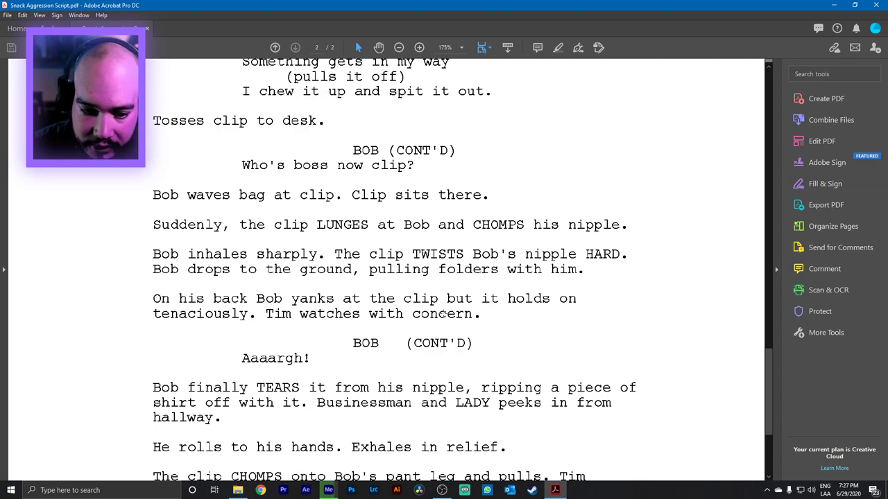
scroll(364, 321, "down", 2)
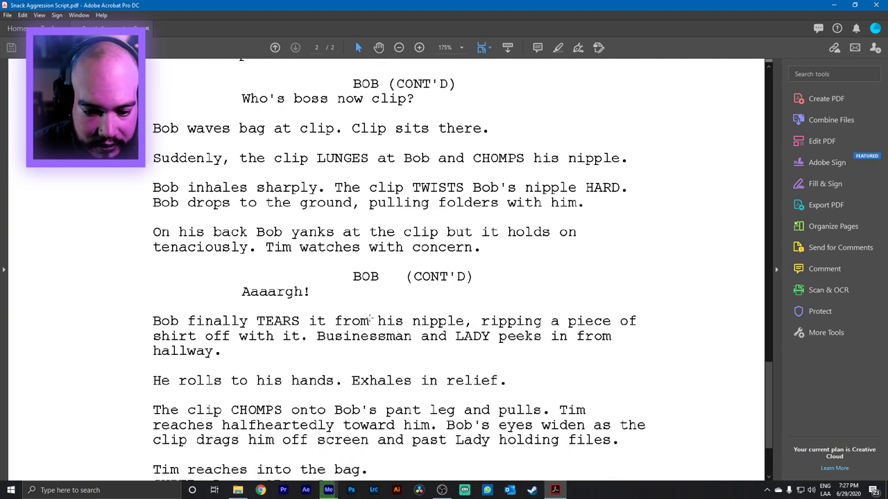
scroll(306, 297, "down", 1)
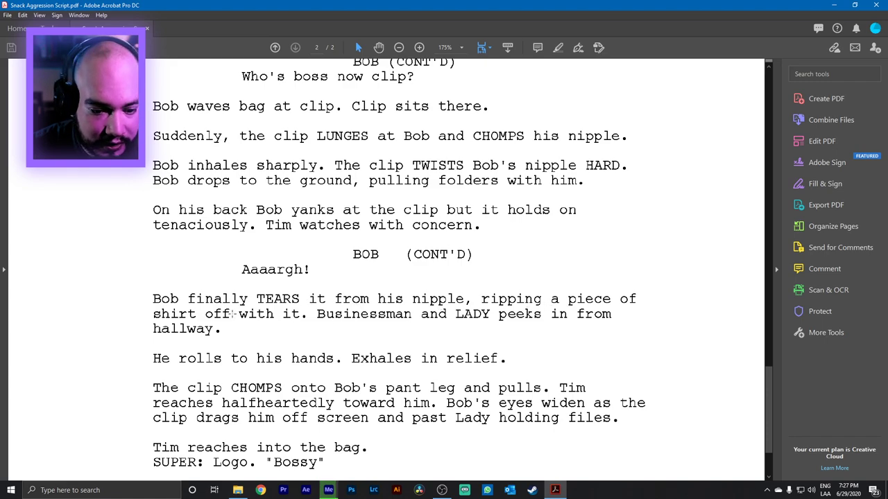
scroll(303, 317, "down", 1)
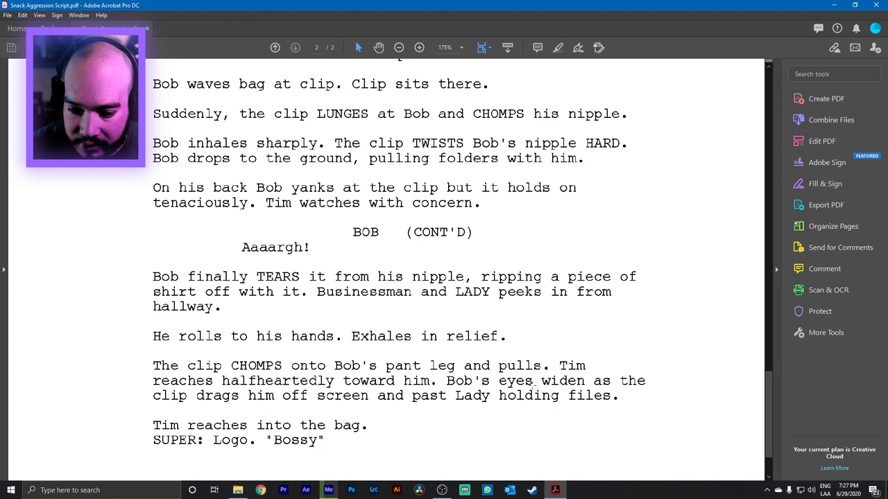
scroll(306, 368, "down", 1)
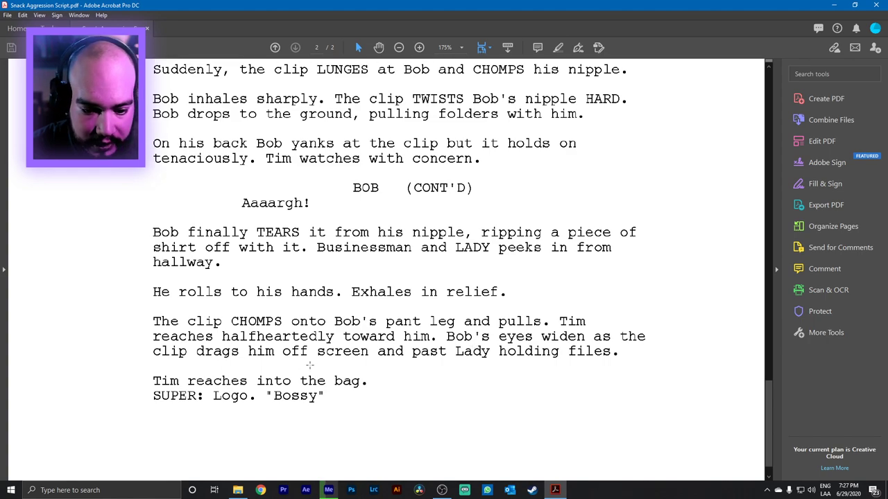
scroll(482, 372, "down", 1)
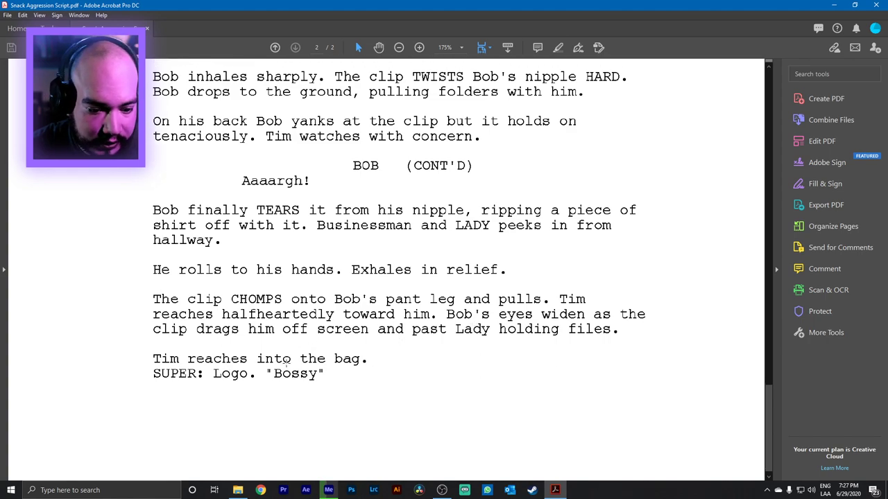
scroll(377, 360, "down", 1)
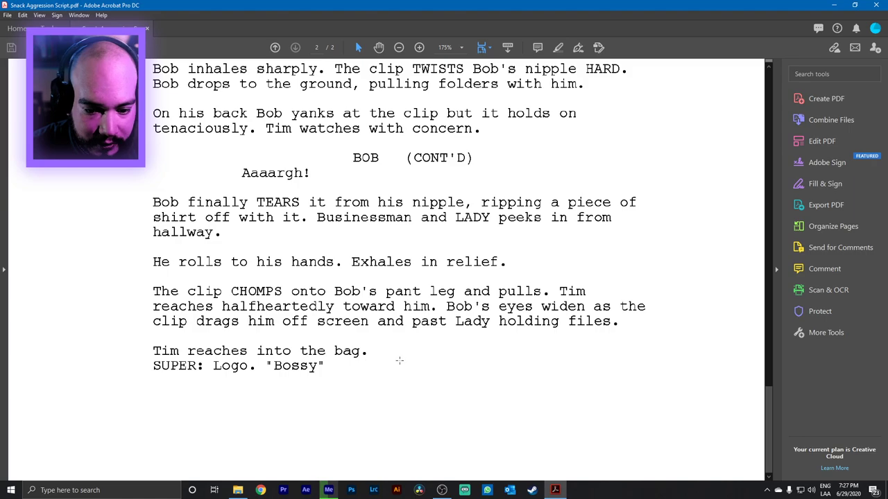
scroll(401, 321, "up", 6)
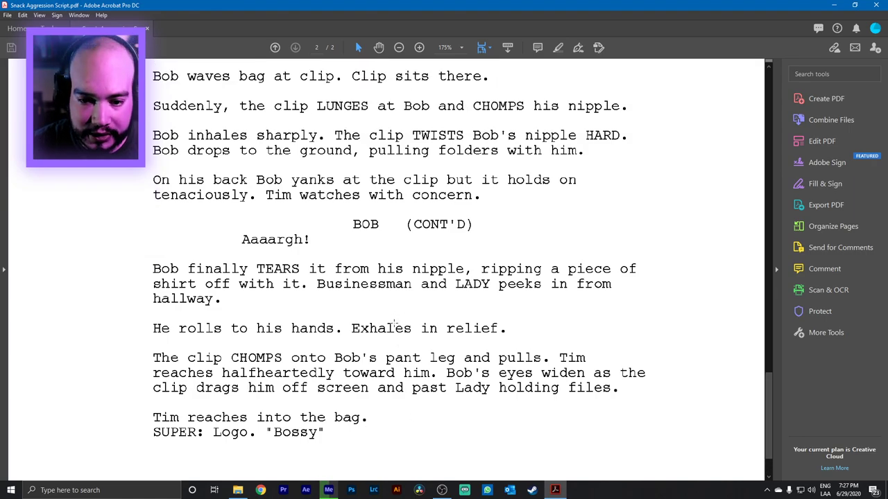
scroll(321, 326, "up", 8)
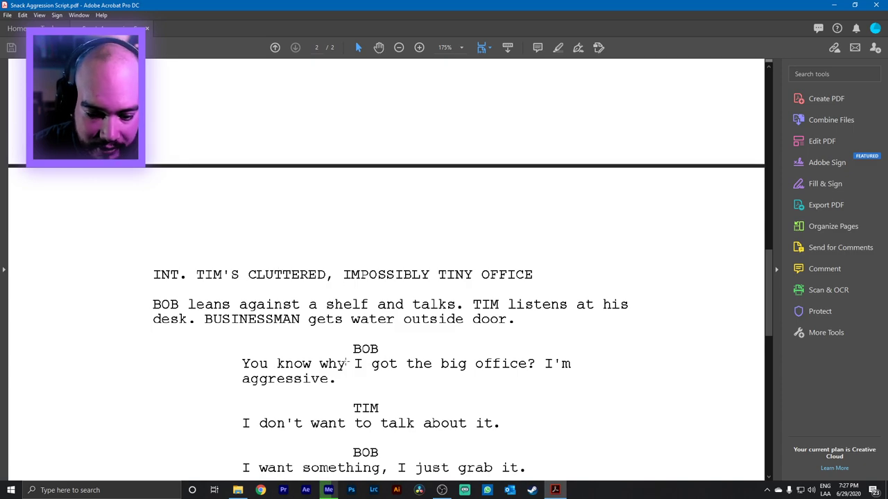
scroll(346, 362, "down", 2)
scroll(333, 296, "down", 3)
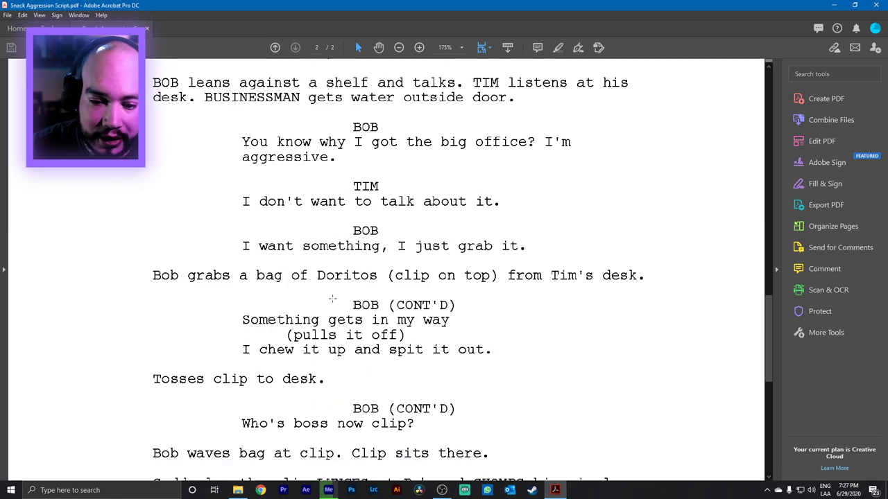
scroll(352, 307, "down", 3)
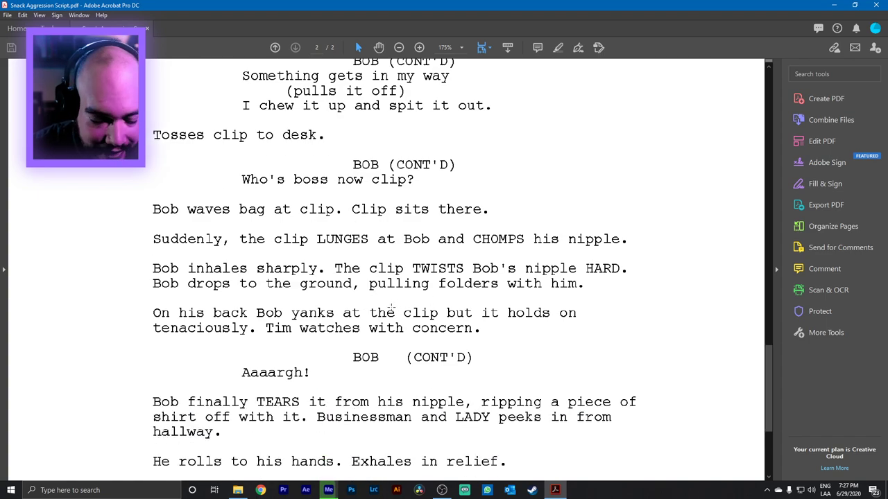
scroll(392, 307, "down", 3)
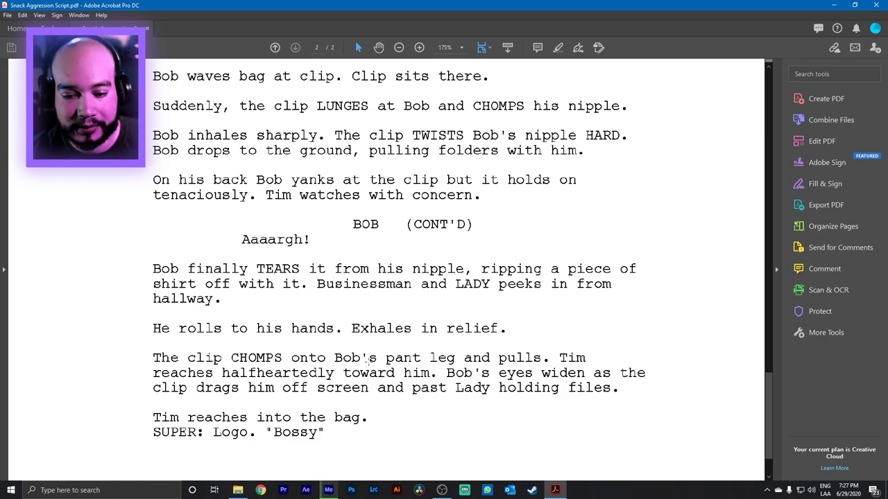
scroll(366, 355, "up", 9)
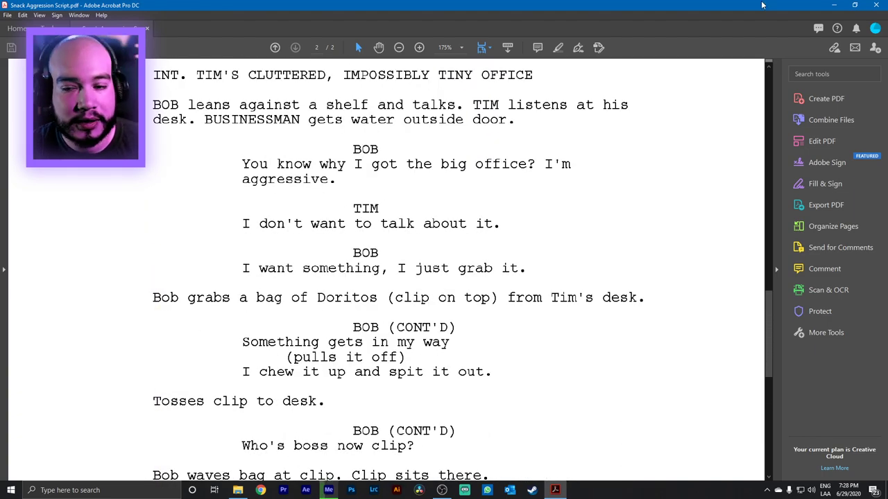
Close the Snack Aggression Script PDF to return to the Paperwork folder.
left_click(876, 5)
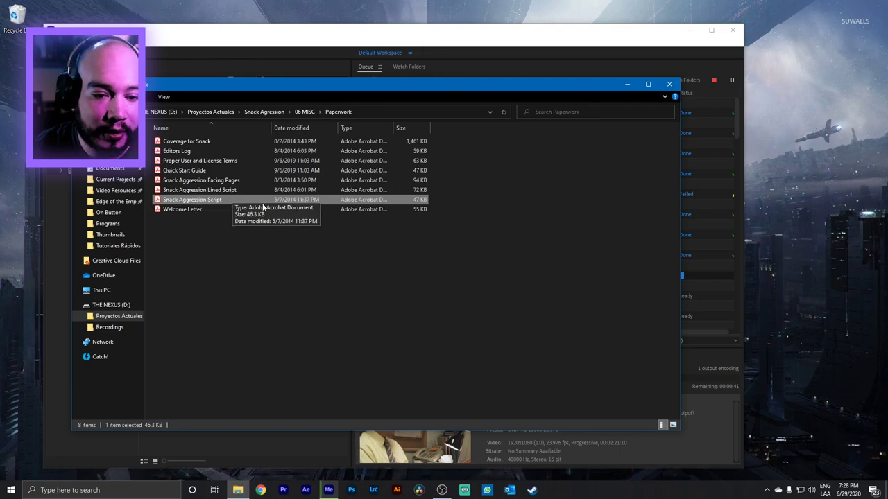
double_click(220, 191)
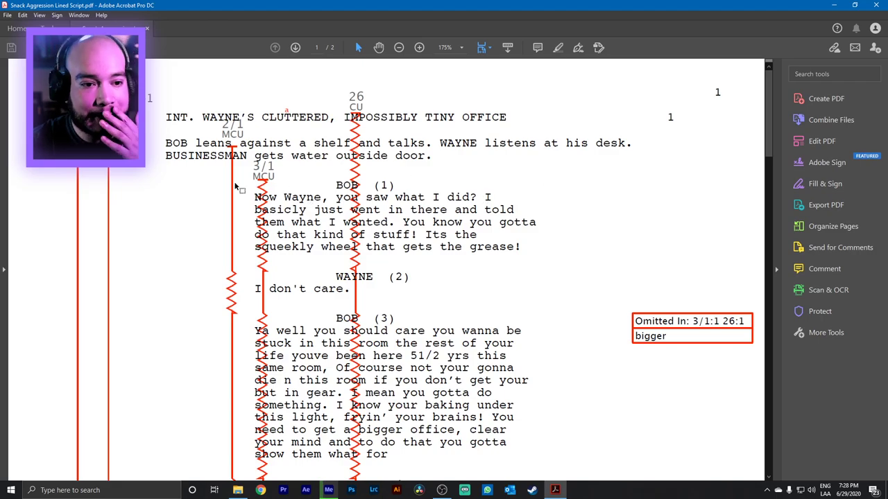
scroll(301, 144, "down", 1)
scroll(301, 145, "down", 8)
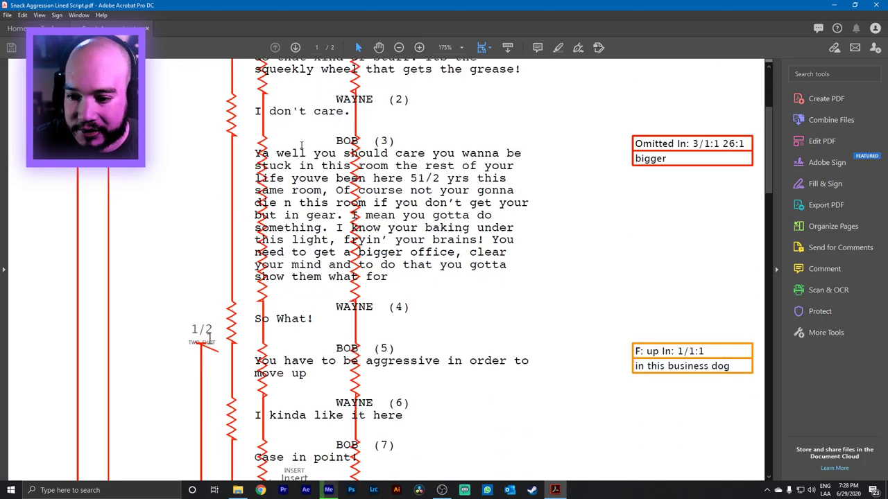
scroll(301, 144, "down", 8)
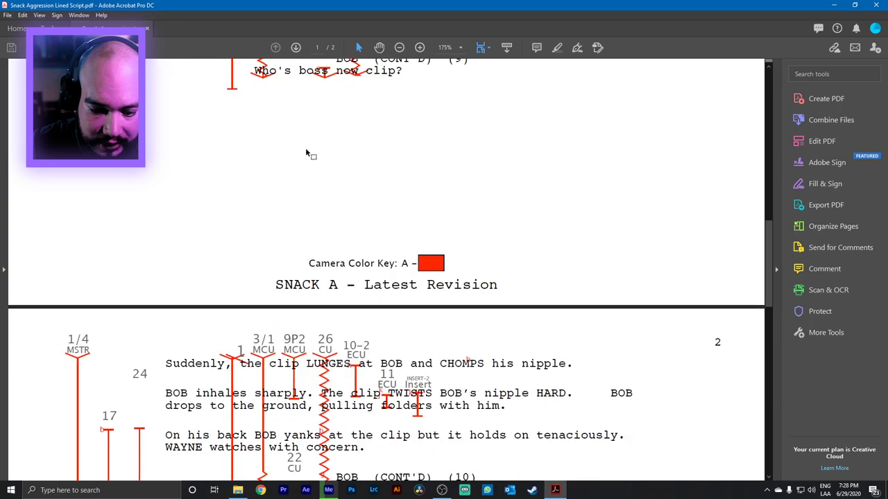
scroll(306, 150, "up", 9)
scroll(306, 150, "up", 5)
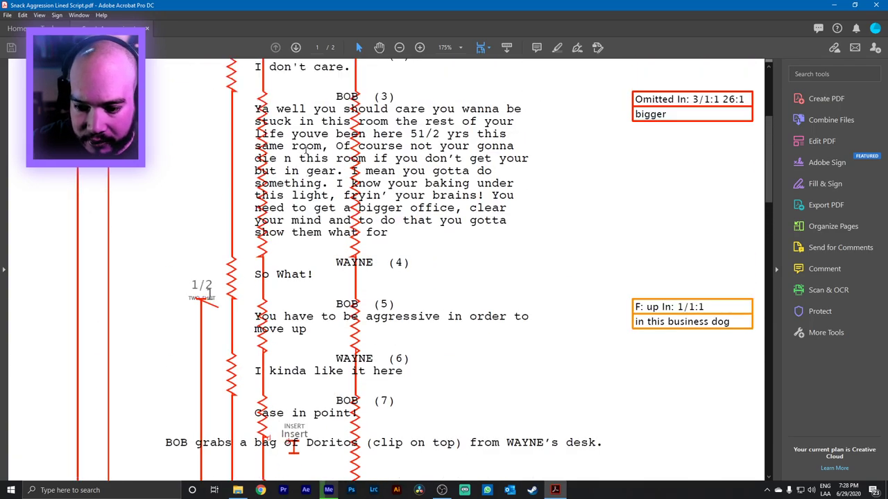
scroll(292, 172, "up", 3)
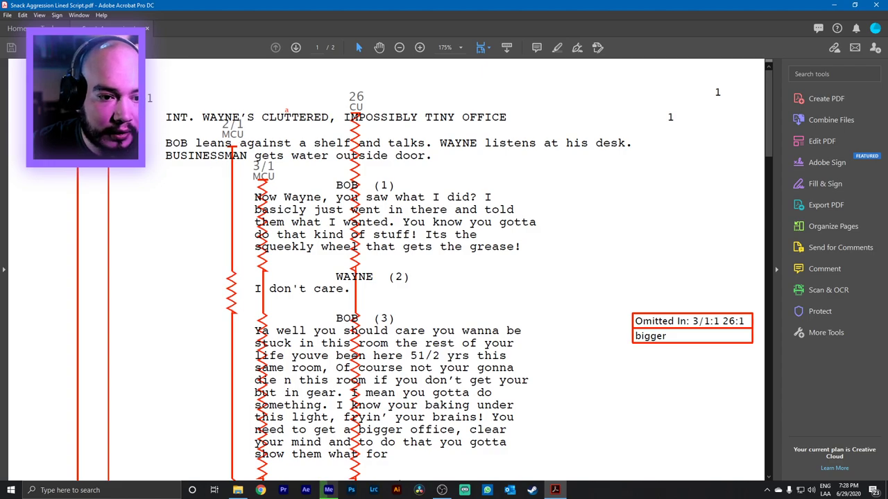
scroll(133, 178, "down", 2)
scroll(133, 178, "up", 1)
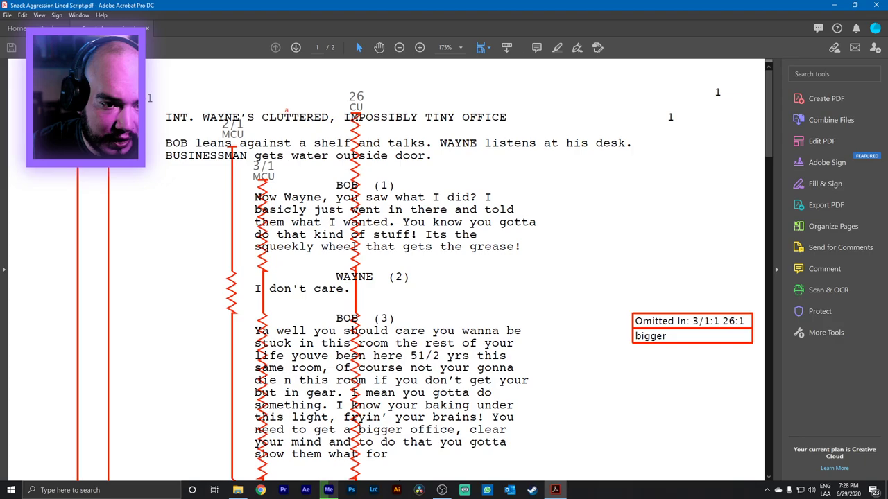
scroll(132, 178, "down", 6)
scroll(132, 180, "down", 10)
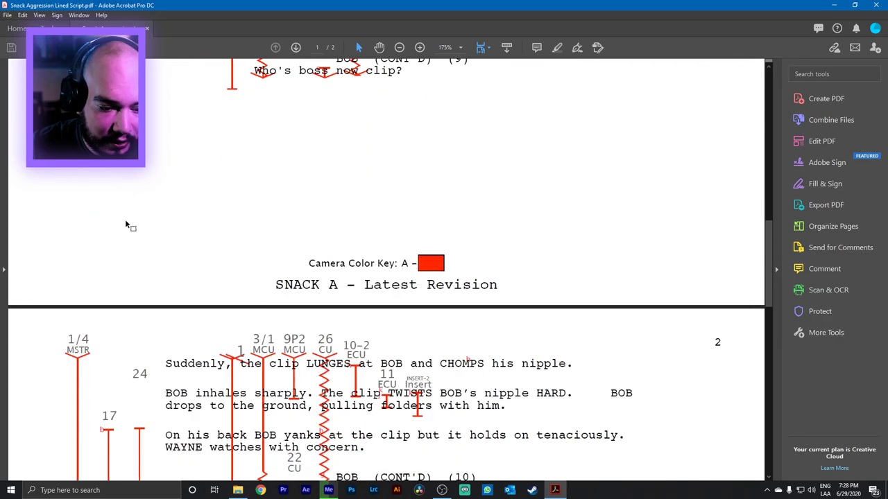
scroll(128, 222, "down", 12)
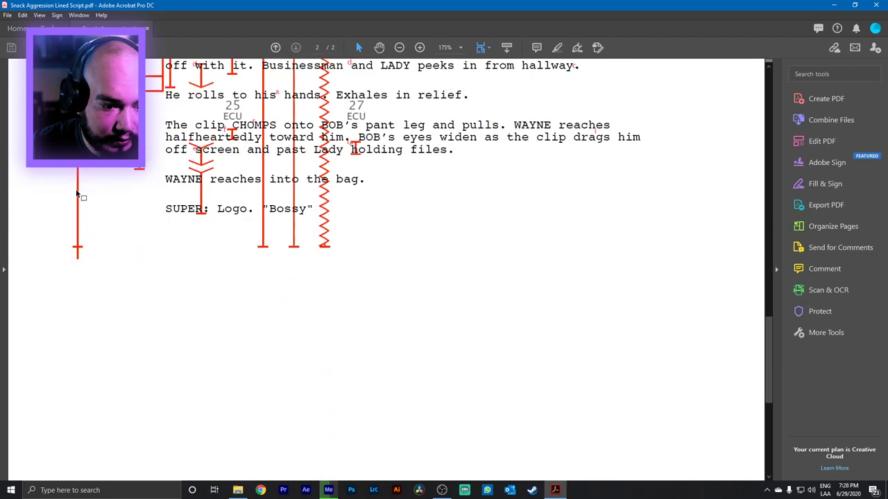
scroll(80, 186, "down", 10)
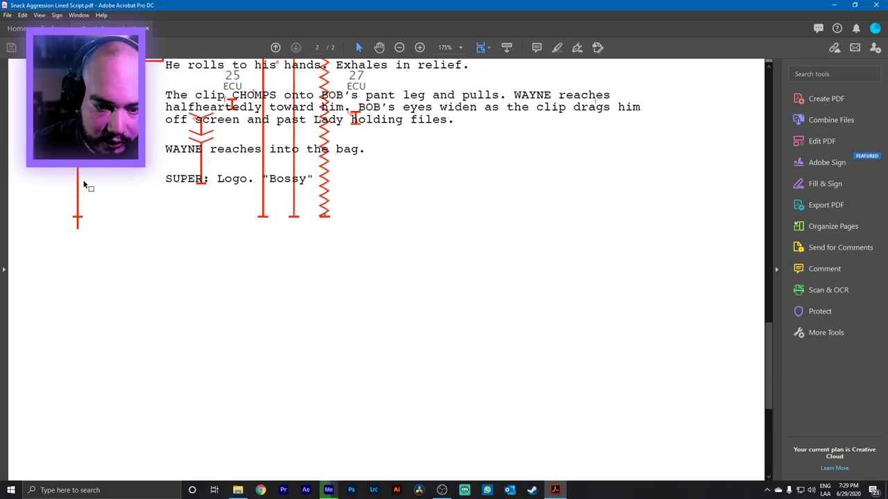
scroll(85, 182, "up", 7)
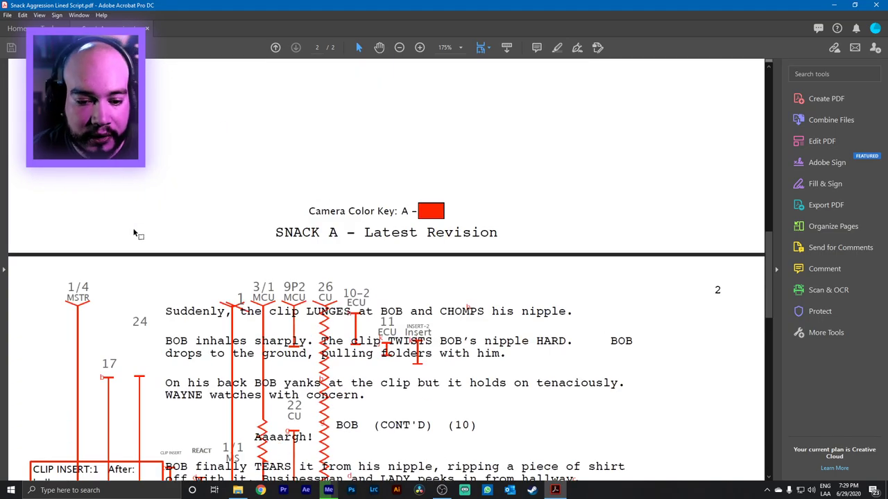
scroll(134, 229, "up", 5)
scroll(135, 220, "up", 8)
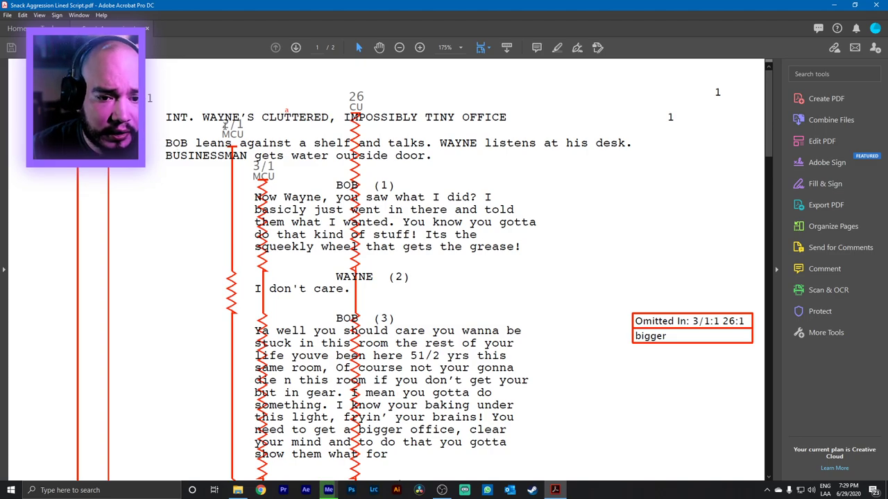
scroll(234, 175, "down", 5)
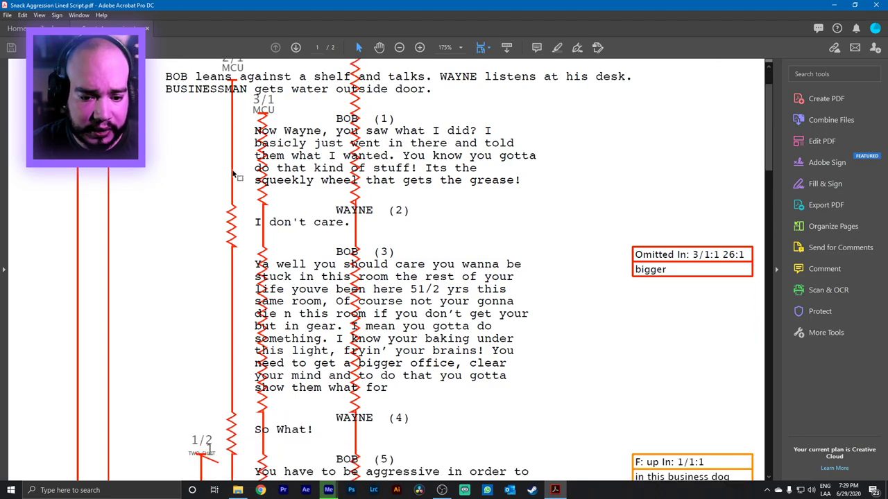
scroll(234, 175, "down", 7)
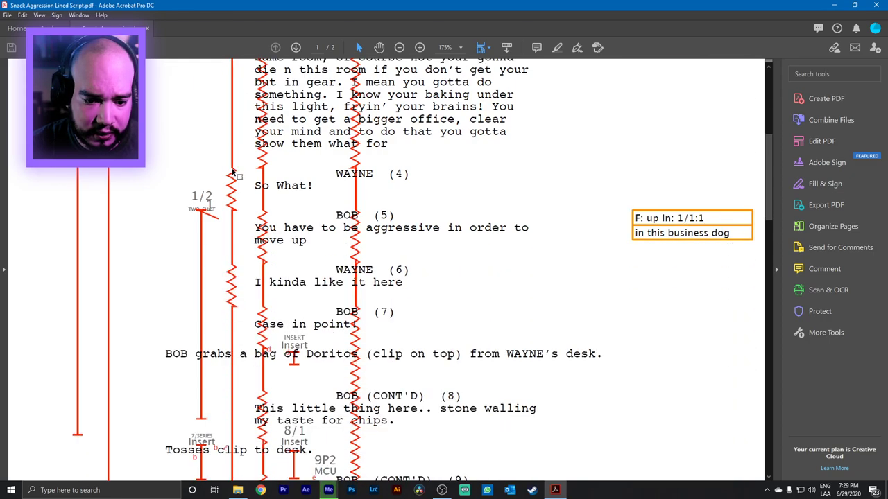
scroll(228, 277, "down", 20)
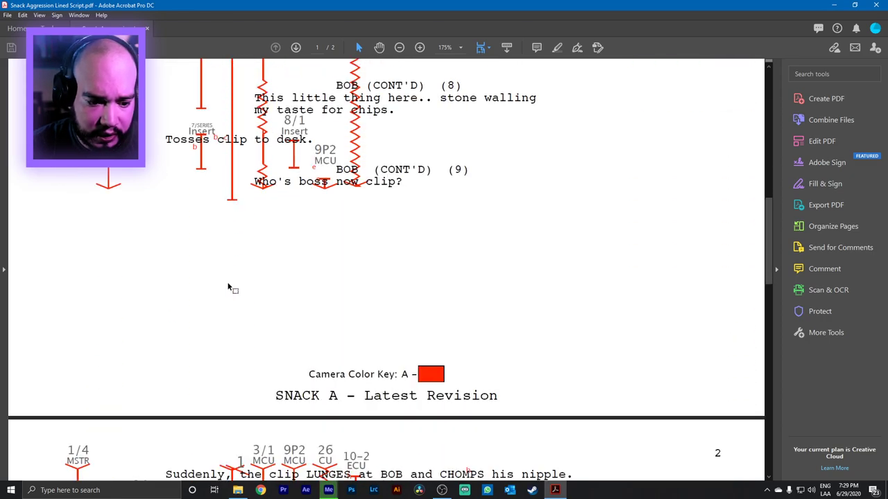
scroll(391, 269, "down", 3)
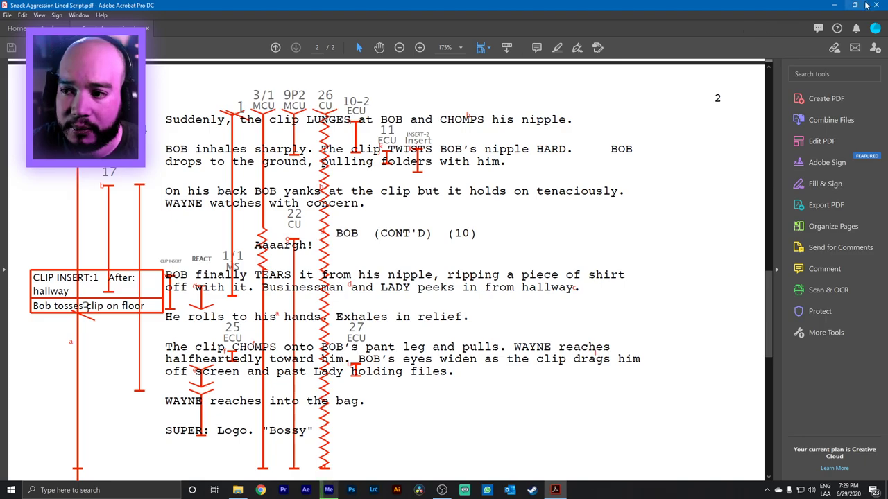
left_click(834, 5)
Open the Snack Aggression Facing Pages PDF and select the 'Shot ends abruptly' and 'NG-no action' comments.
double_click(194, 179)
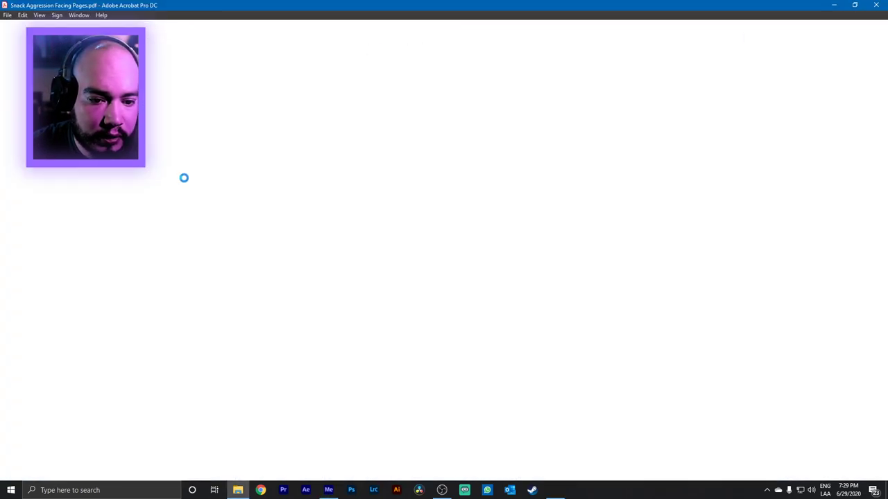
scroll(315, 223, "down", 5)
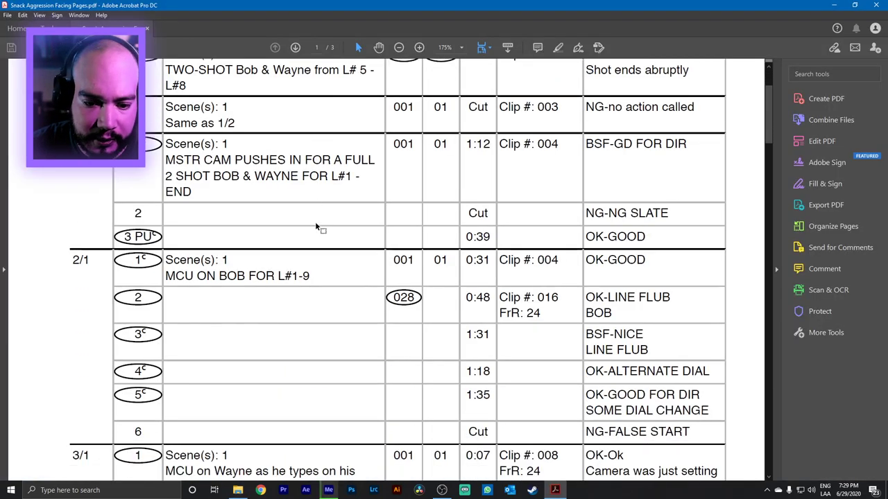
scroll(314, 227, "down", 3)
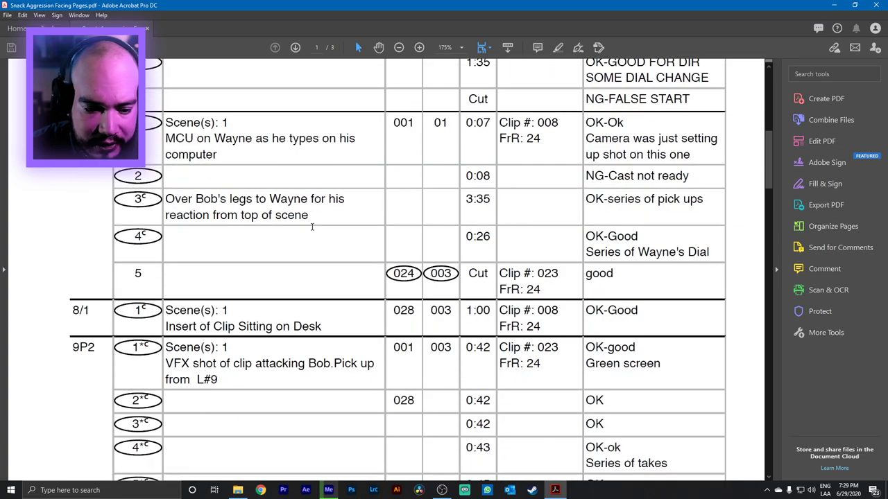
scroll(369, 306, "down", 1)
scroll(363, 278, "up", 4)
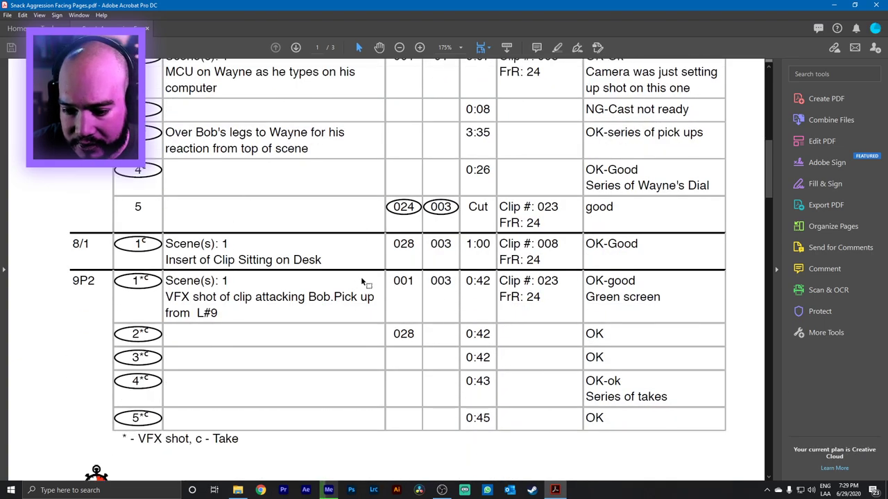
scroll(544, 274, "up", 5)
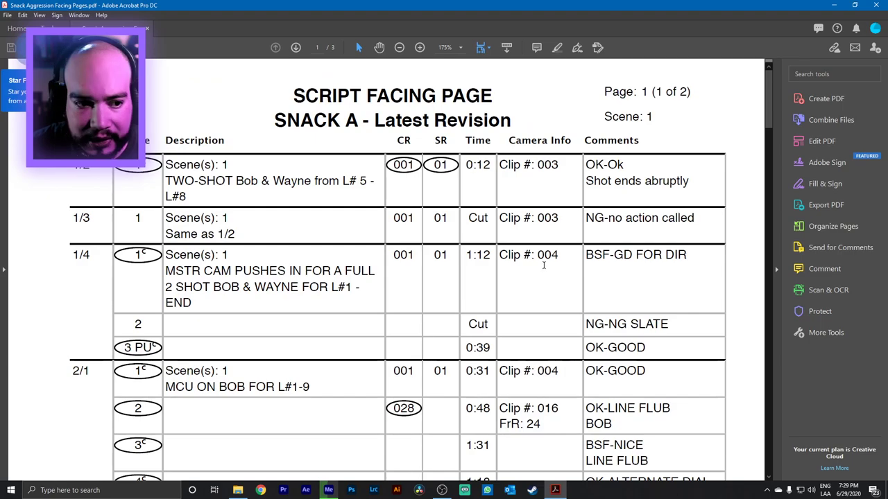
triple_click(602, 183)
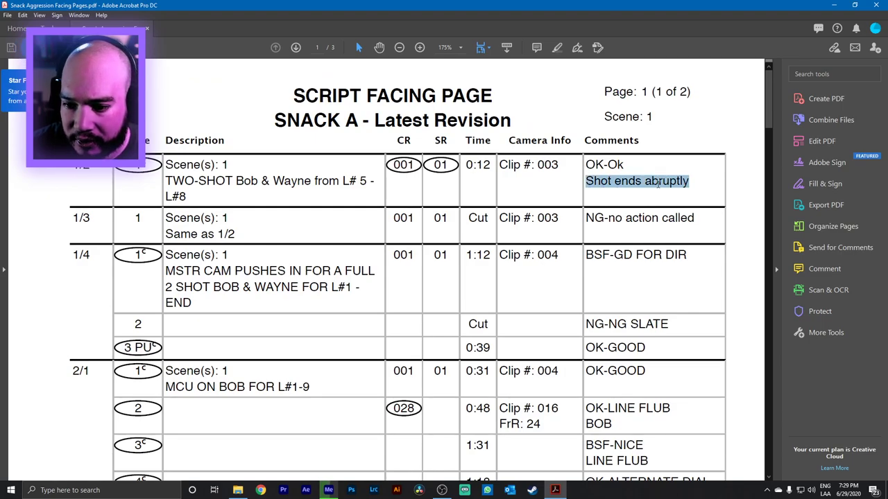
left_click(611, 222)
left_click_drag(586, 219, 656, 222)
scroll(656, 222, "down", 4)
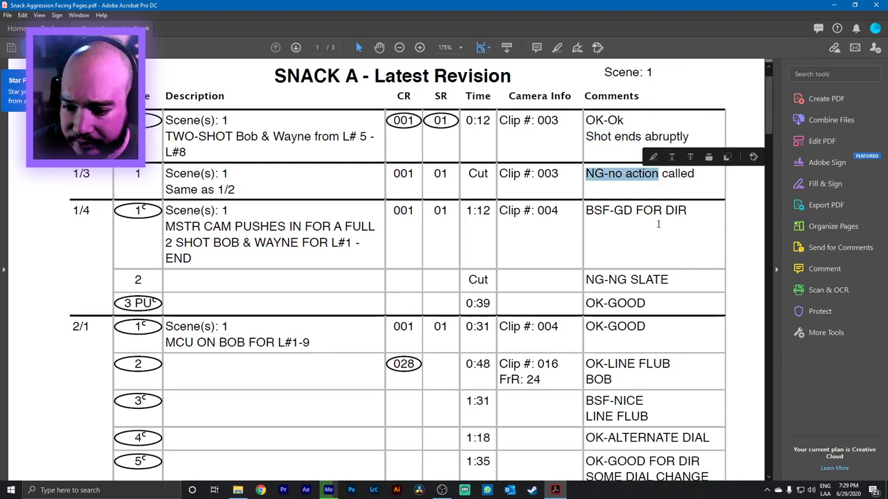
scroll(624, 239, "down", 2)
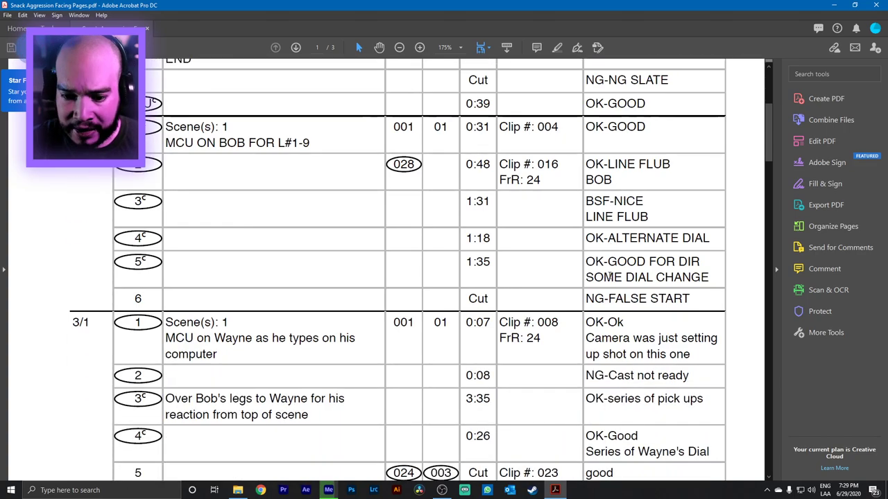
scroll(436, 145, "up", 6)
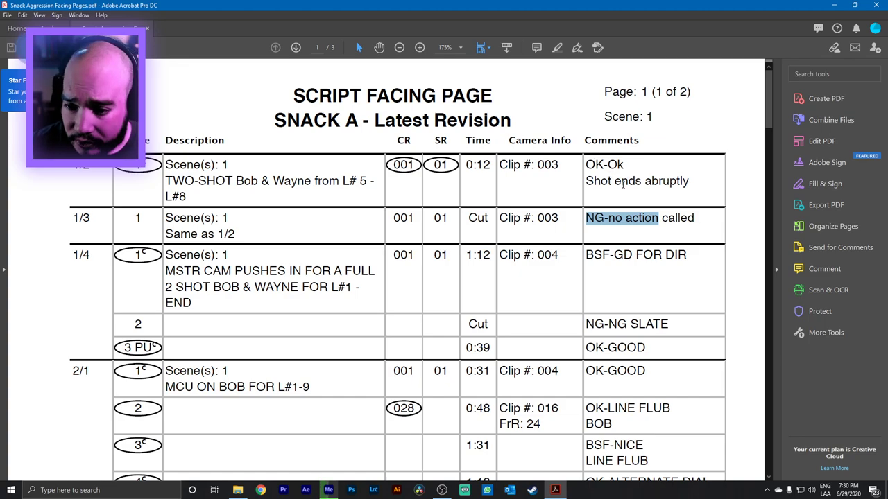
Select the 'Shot ends abruptly' and 'ALTERNATE DIAL' comments while reading further down the log.
left_click_drag(585, 181, 688, 188)
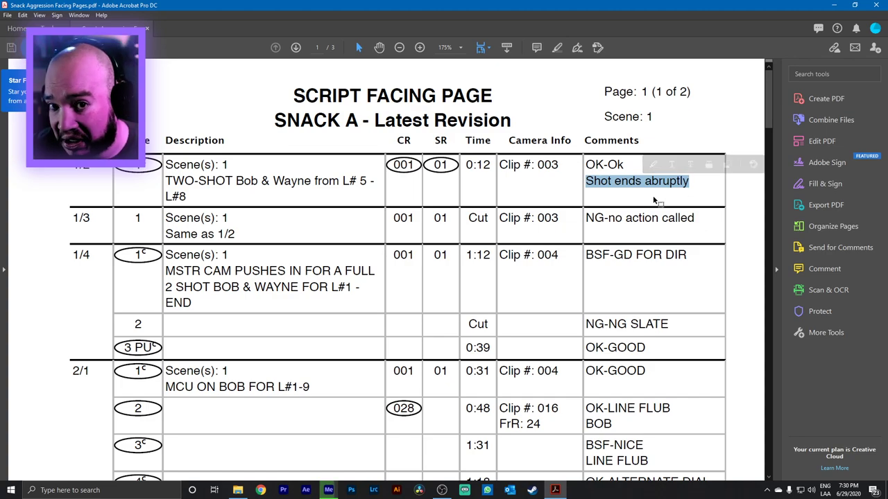
left_click(622, 194)
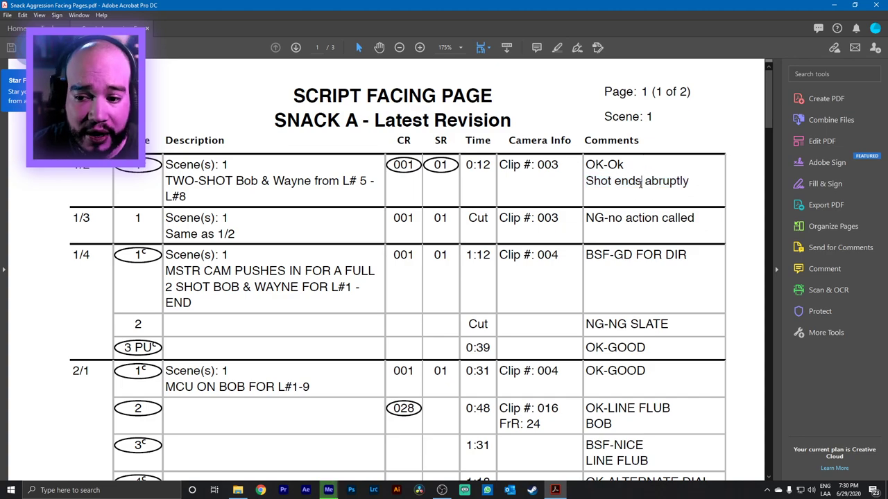
left_click_drag(643, 180, 614, 183)
left_click(590, 226)
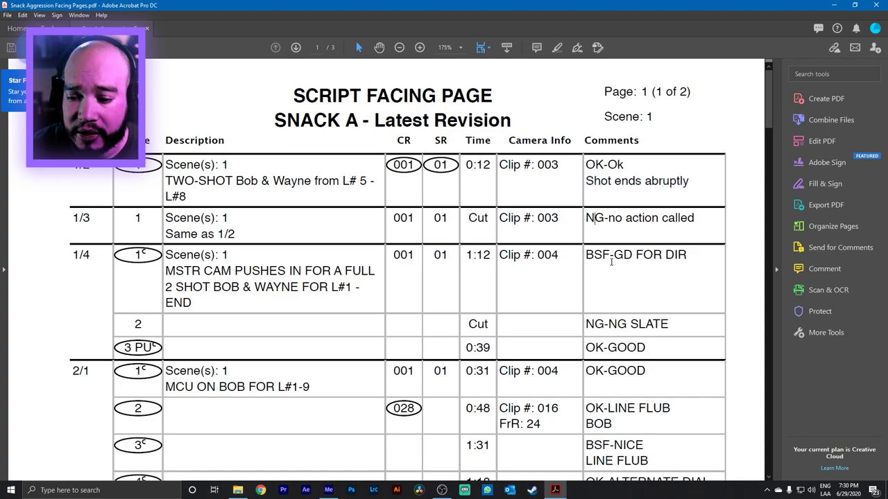
scroll(610, 262, "down", 5)
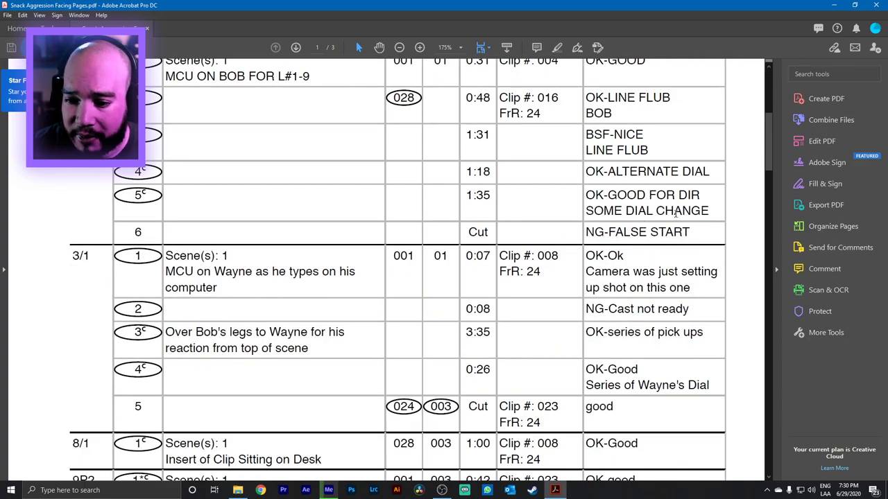
scroll(605, 221, "down", 2)
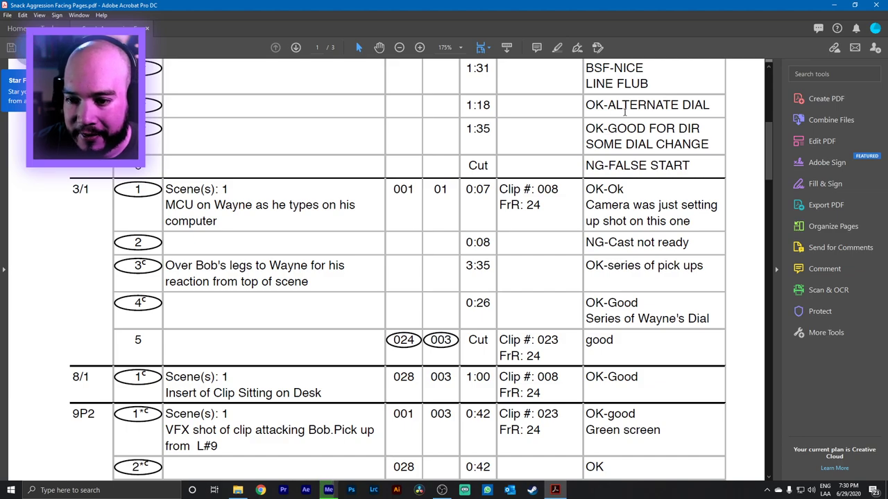
scroll(608, 138, "up", 3)
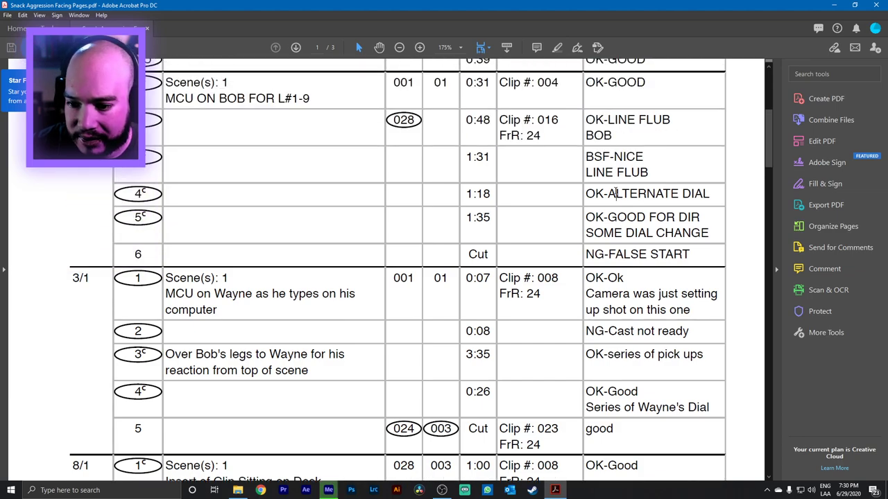
left_click_drag(613, 194, 710, 194)
left_click(593, 218)
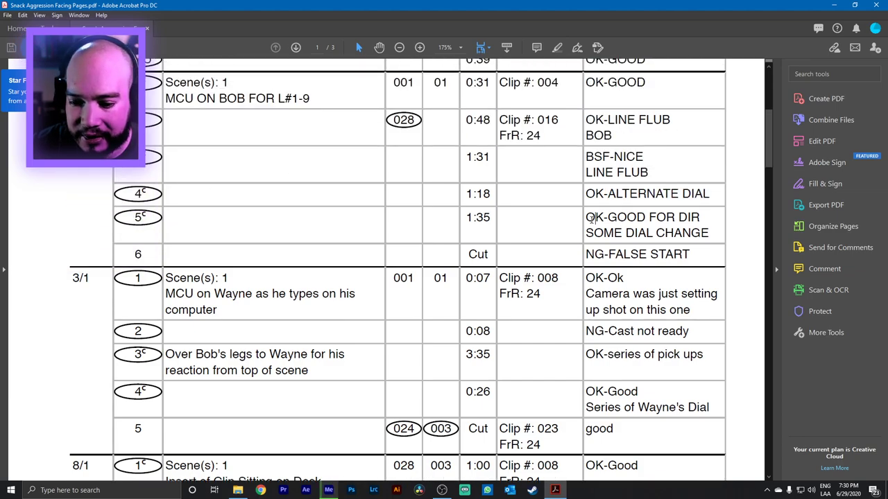
Scroll further through the facing pages and select take 2's 'NG-Cast not ready' comment.
scroll(593, 218, "down", 2)
scroll(643, 280, "down", 6)
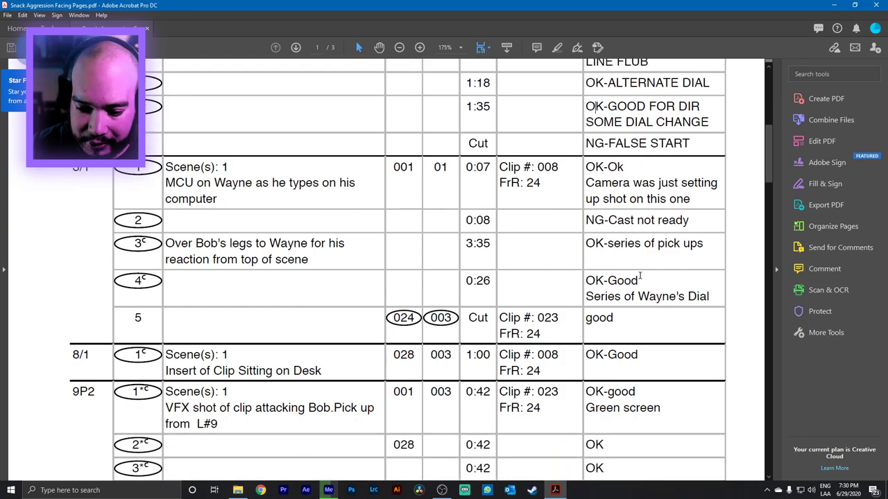
scroll(596, 275, "down", 14)
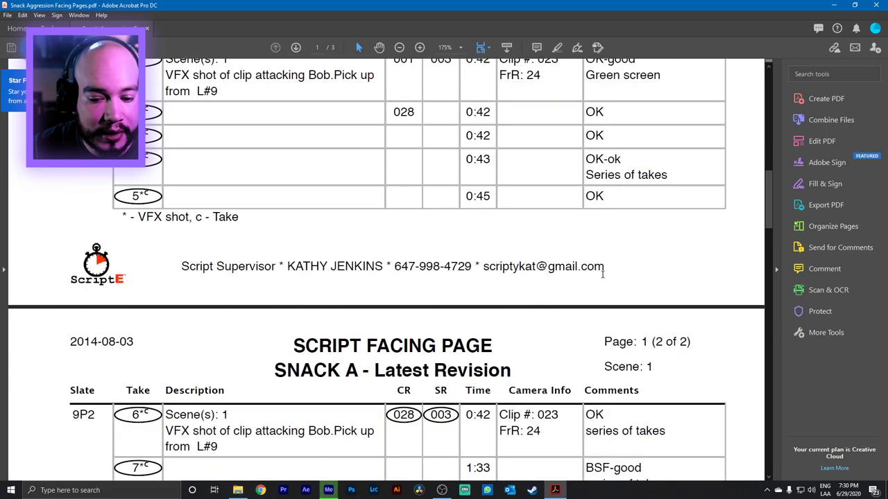
scroll(615, 319, "down", 8)
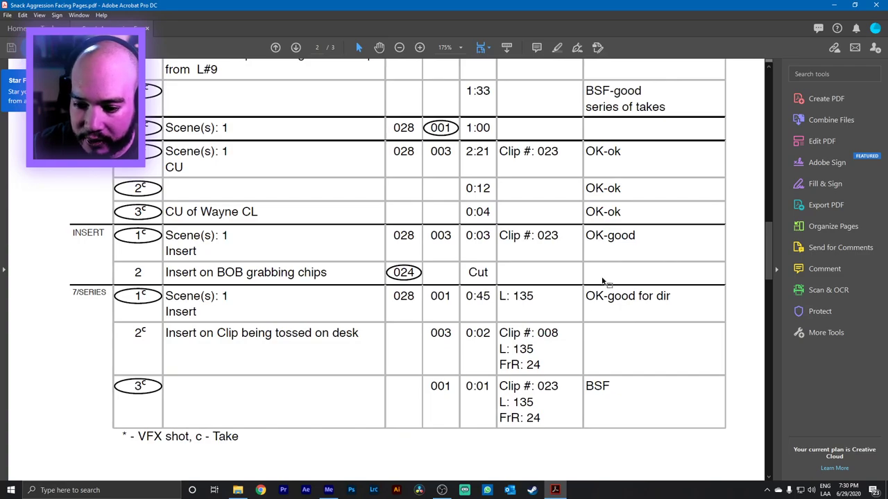
scroll(617, 295, "up", 10)
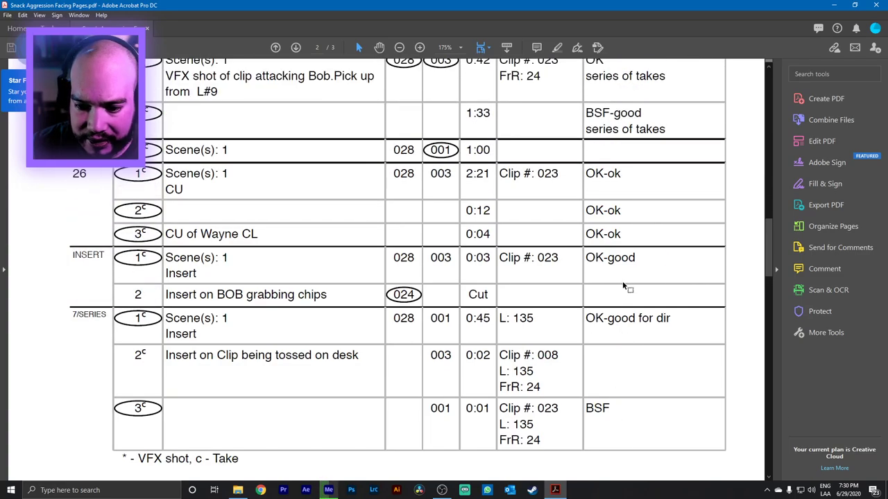
scroll(628, 291, "up", 14)
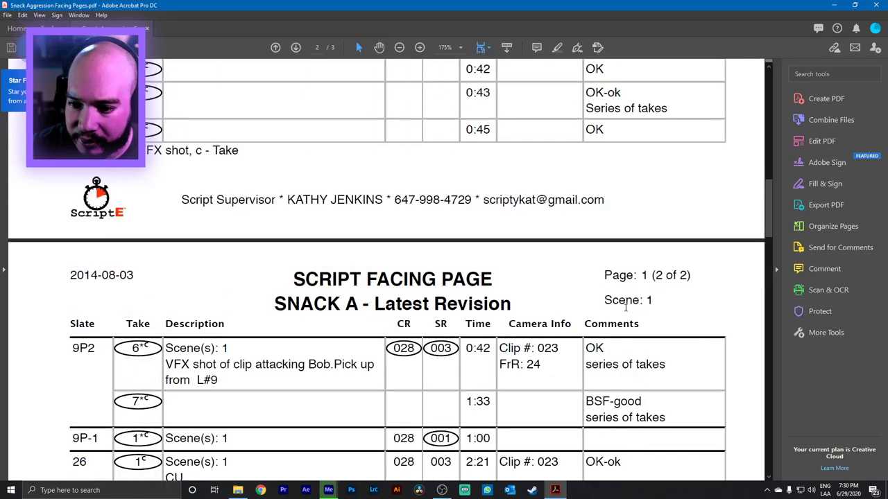
scroll(623, 302, "up", 5)
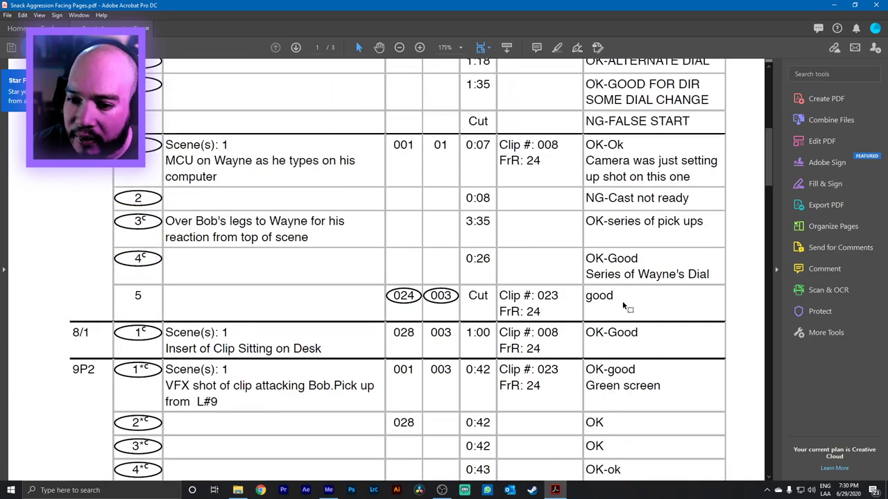
scroll(624, 302, "up", 1)
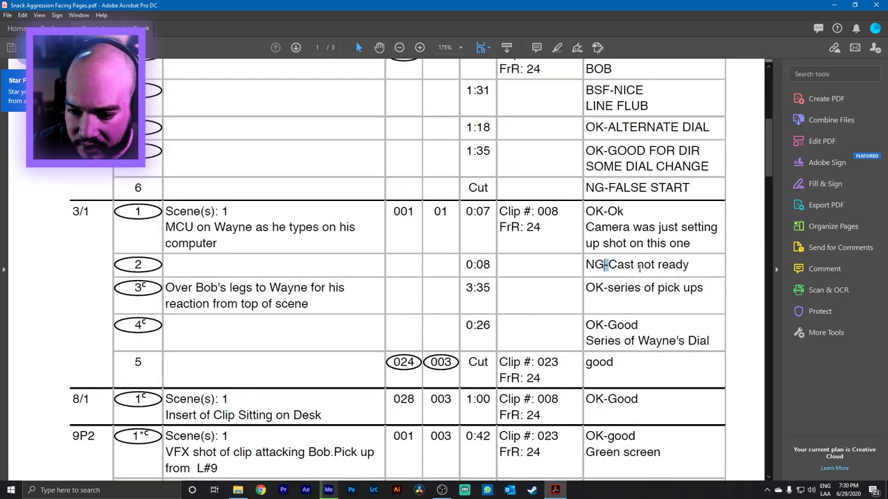
triple_click(608, 265)
left_click_drag(463, 266, 194, 288)
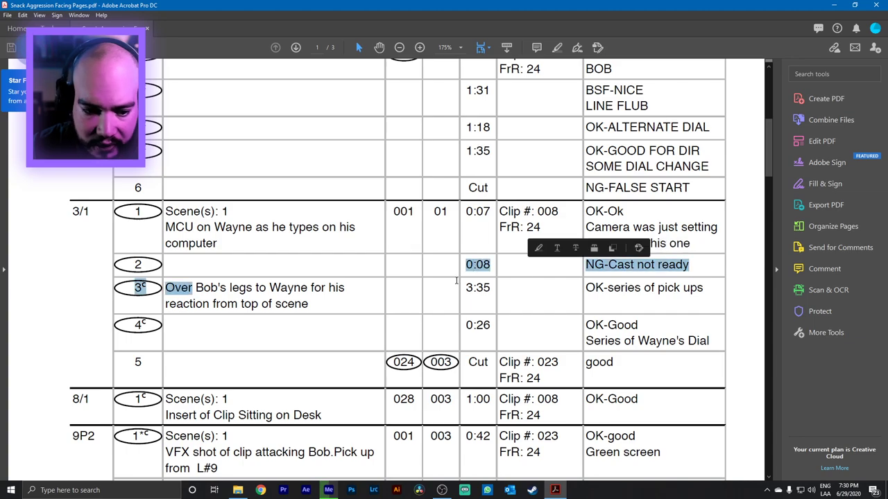
left_click(106, 266)
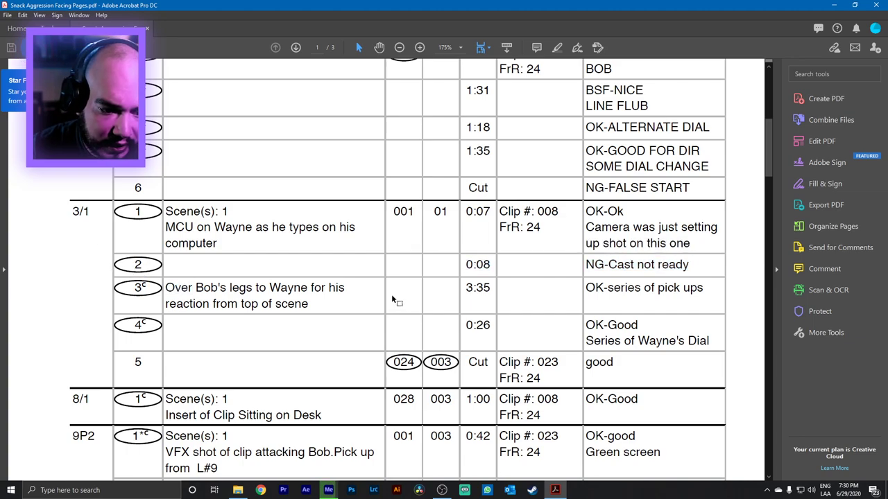
Return to the top of the facing pages and close the PDF.
scroll(389, 326, "up", 3)
scroll(390, 327, "up", 10)
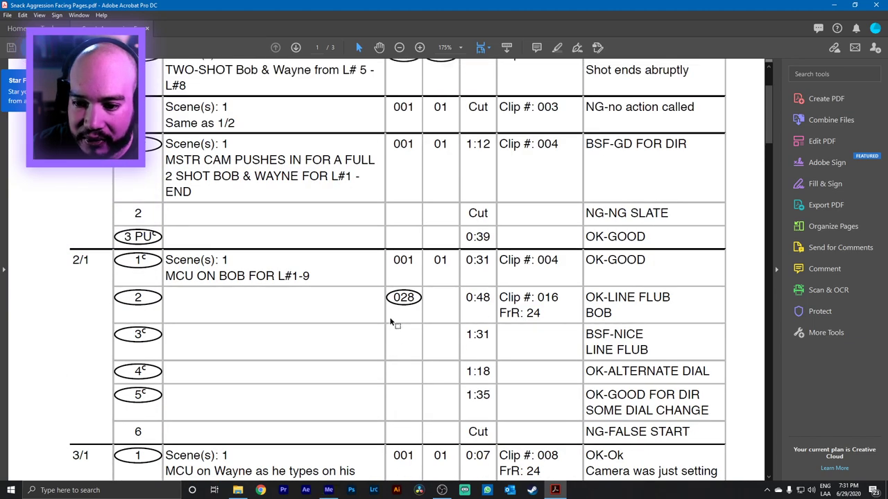
scroll(648, 369, "down", 3)
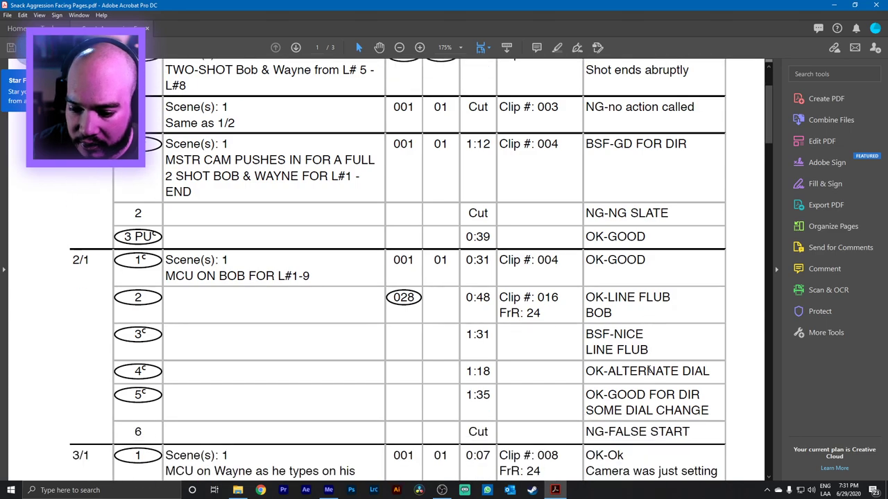
scroll(615, 377, "up", 5)
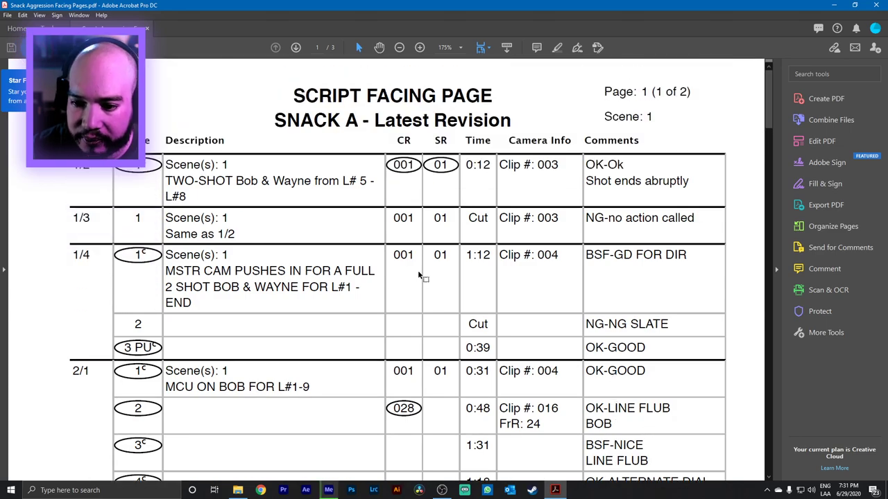
left_click(876, 6)
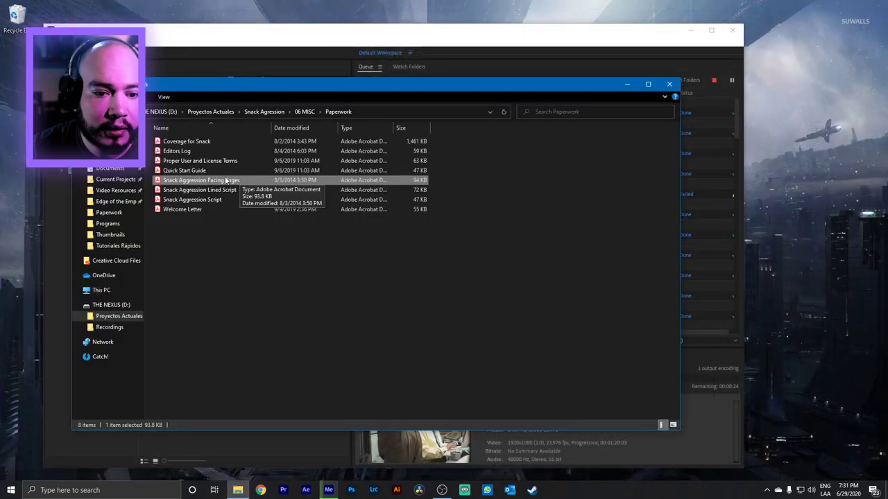
Open Editors Log.pdf, the three-page log of takes, times and comments.
double_click(178, 152)
Read through pages 1–3 of the daily Editors Log PDF.
scroll(301, 166, "down", 1)
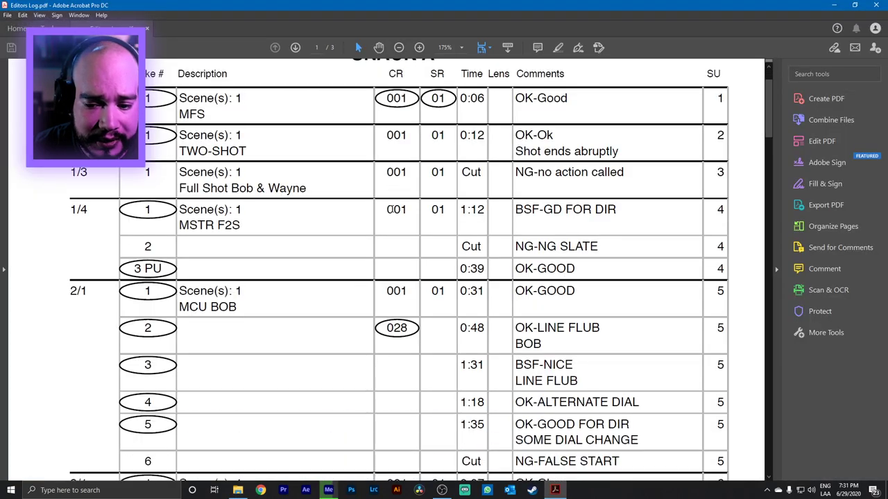
scroll(396, 197, "down", 3)
scroll(396, 198, "up", 4)
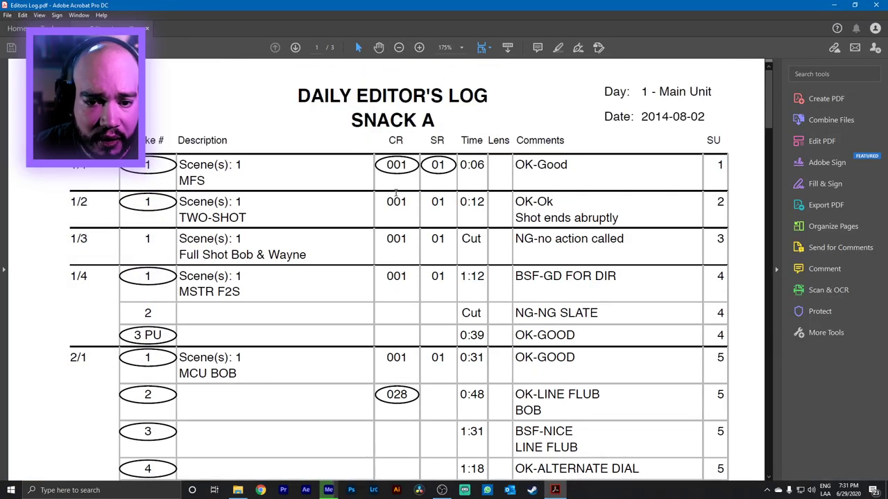
scroll(350, 158, "down", 5)
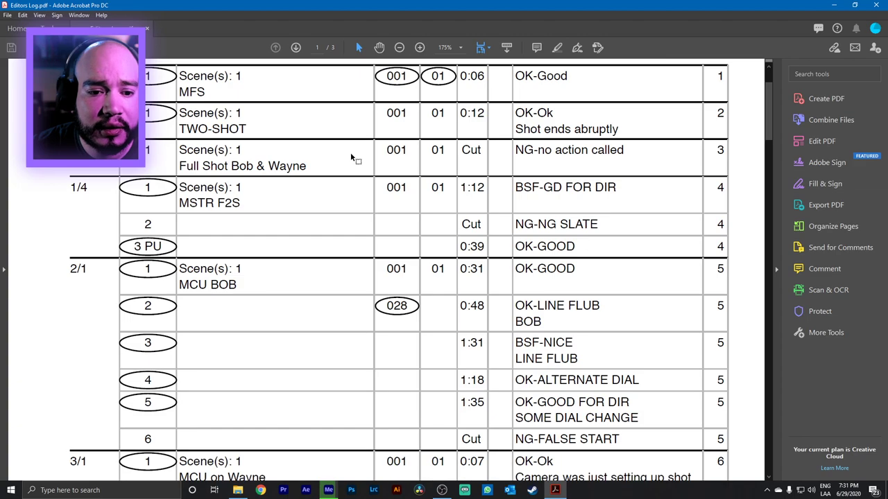
scroll(350, 158, "down", 8)
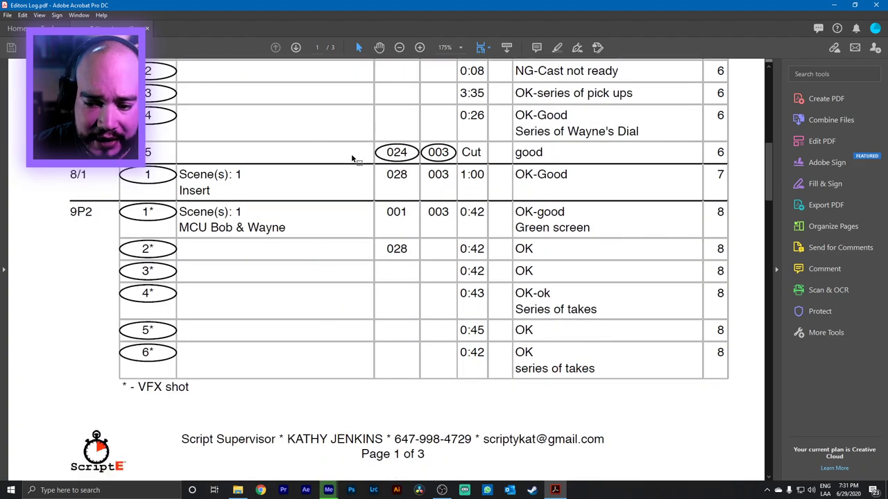
scroll(353, 158, "down", 2)
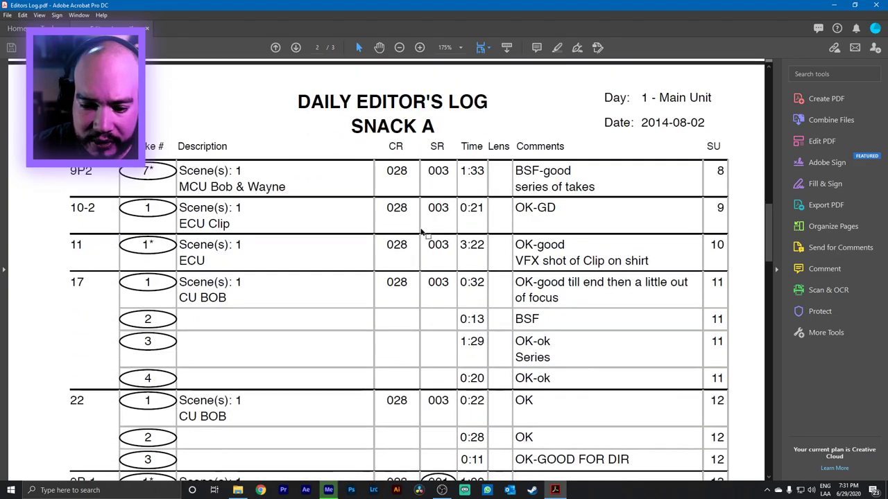
scroll(503, 253, "down", 2)
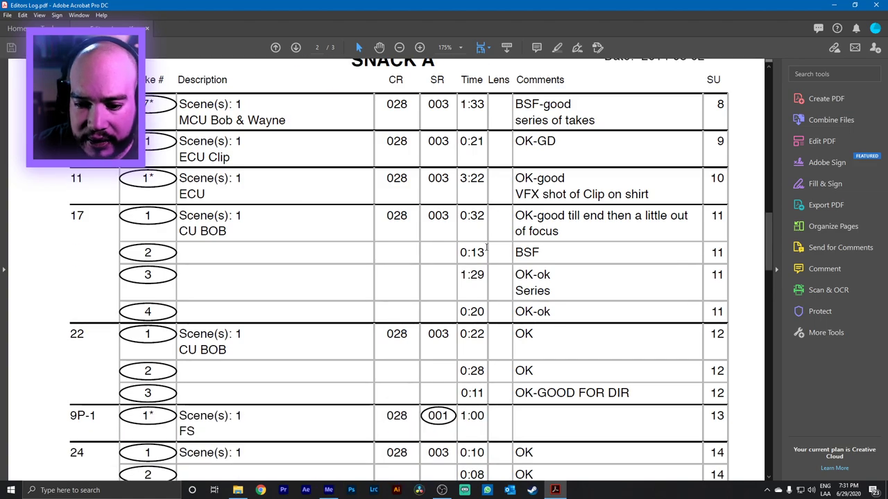
scroll(517, 247, "down", 2)
scroll(527, 247, "down", 6)
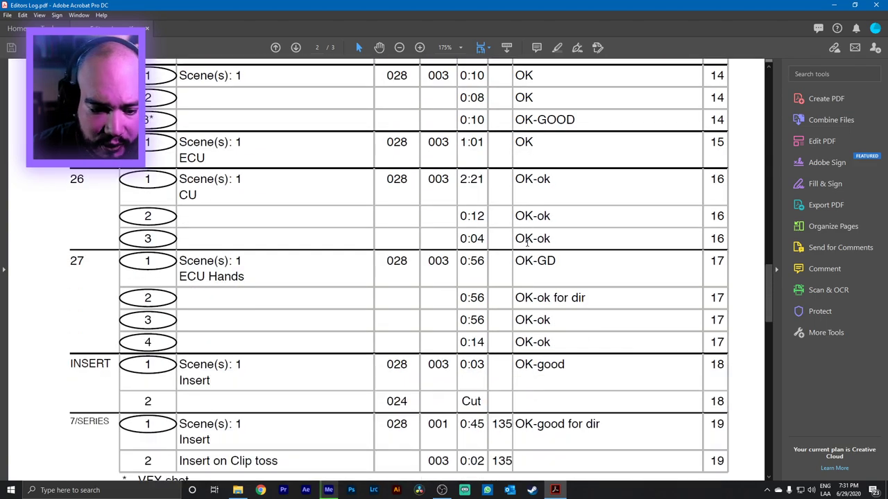
scroll(527, 246, "down", 4)
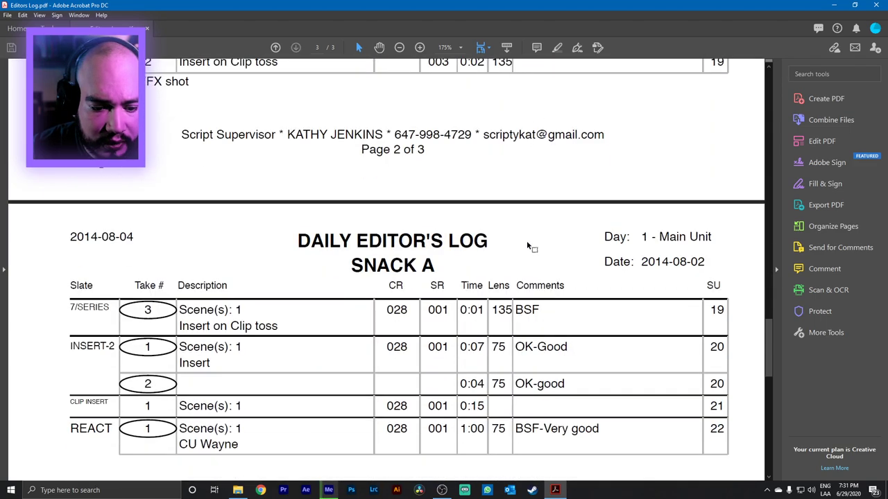
Close the editor's log and reopen Coverage for Snack.pdf from Explorer.
left_click(875, 5)
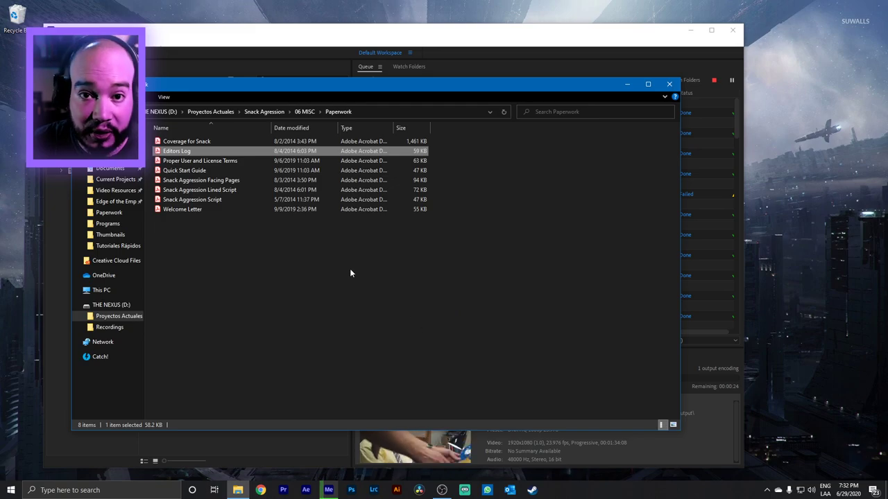
double_click(202, 142)
scroll(315, 233, "down", 5)
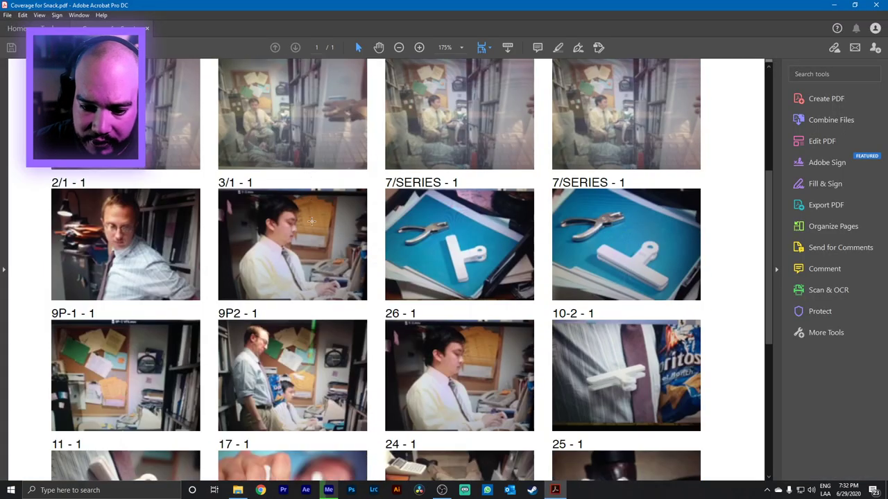
Scan the Coverage for Snack shot thumbnails down to the footer and back, then close the PDF.
scroll(314, 220, "up", 3)
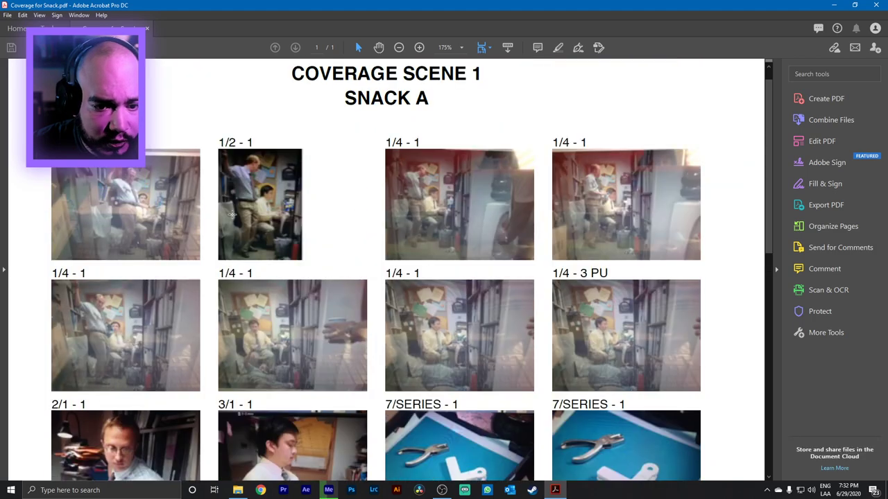
scroll(516, 230, "down", 1)
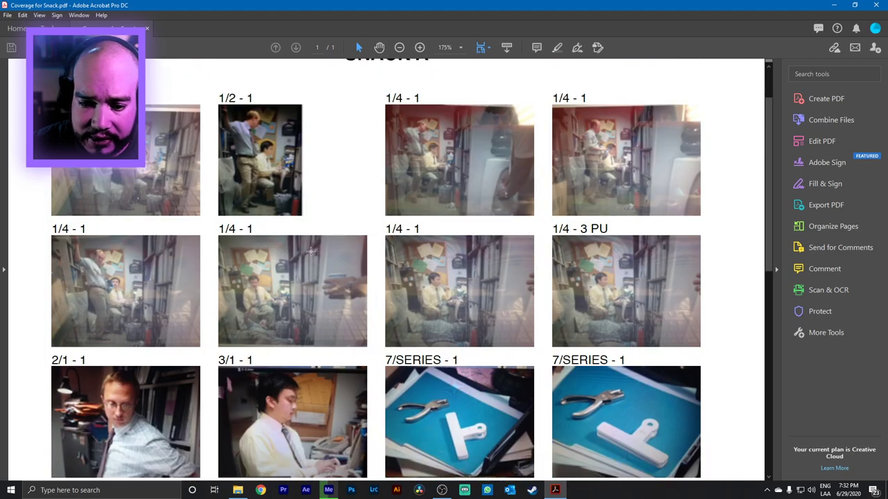
scroll(310, 251, "down", 3)
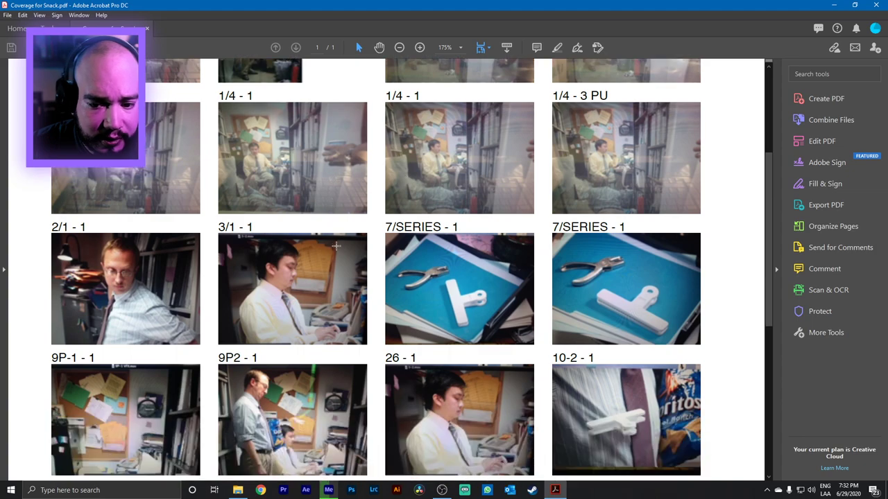
scroll(336, 246, "down", 2)
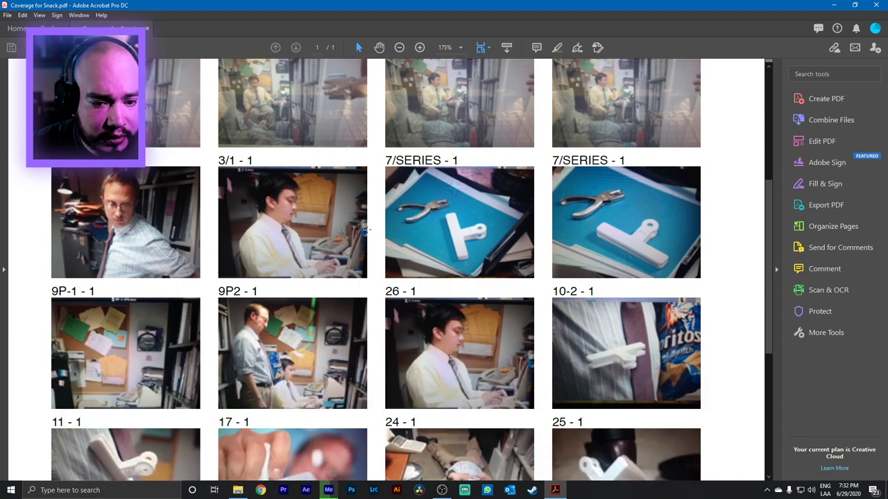
scroll(328, 224, "down", 3)
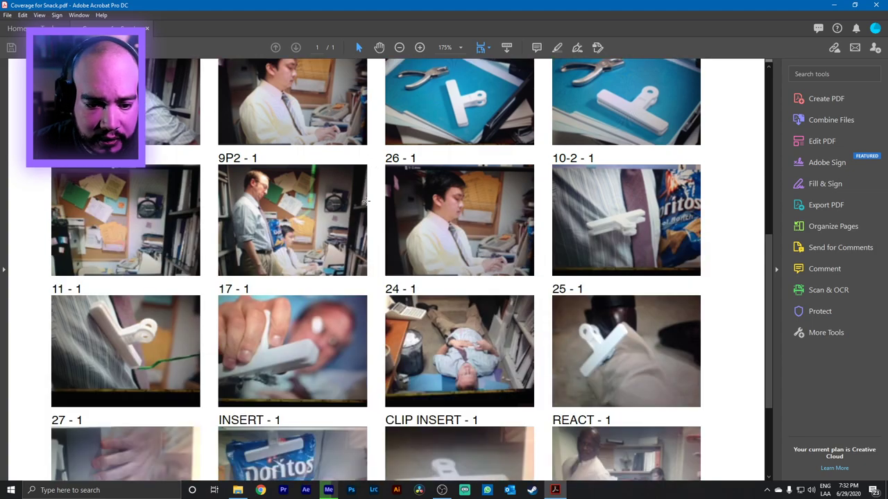
scroll(342, 223, "down", 3)
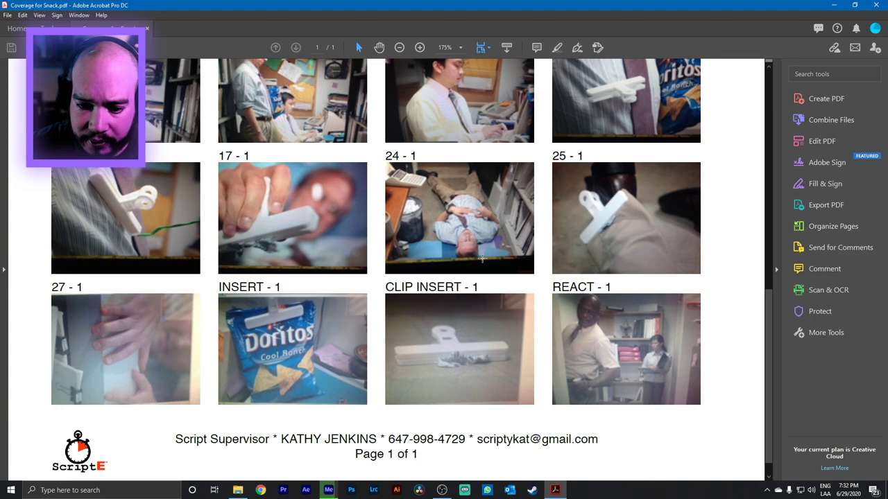
scroll(478, 258, "down", 1)
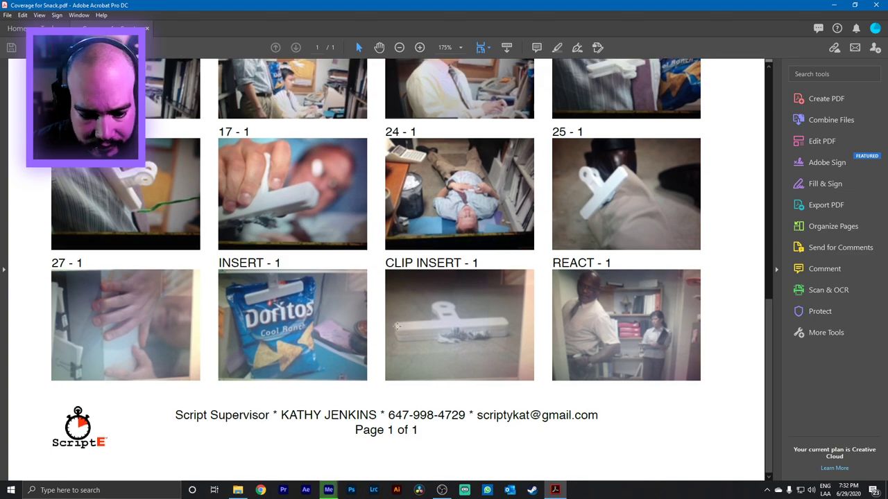
scroll(416, 323, "up", 1)
scroll(441, 326, "up", 9)
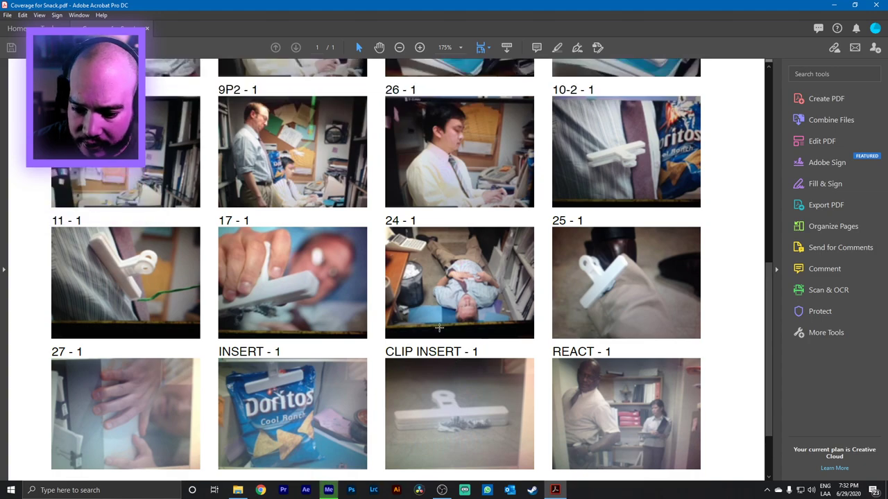
scroll(294, 277, "up", 2)
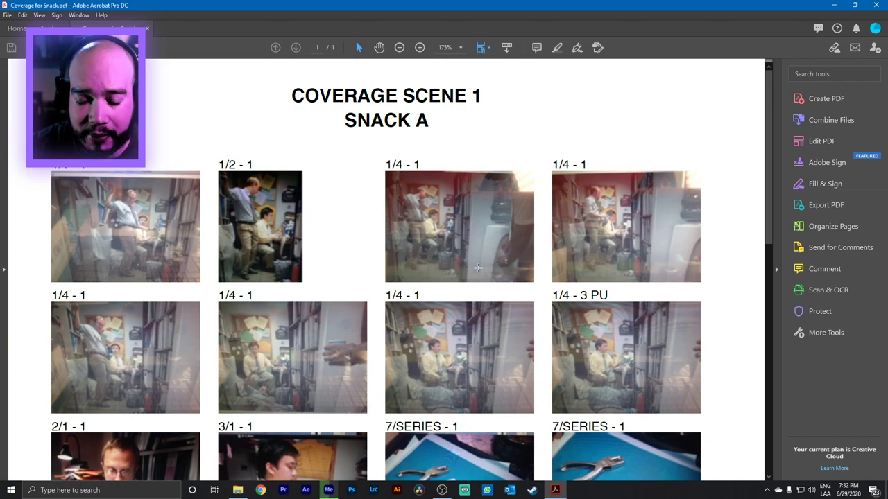
left_click(875, 5)
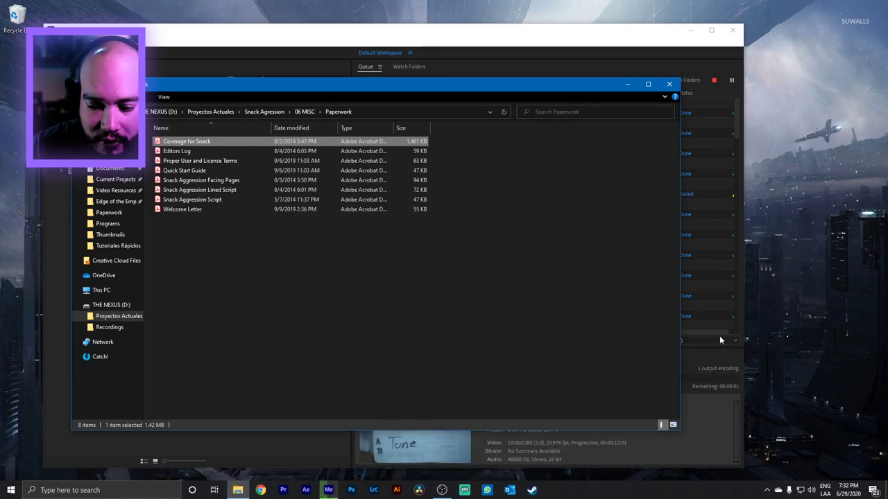
Bring Media Encoder forward and scroll its queue to the 27-4.mov encode and Ready clips.
left_click(726, 384)
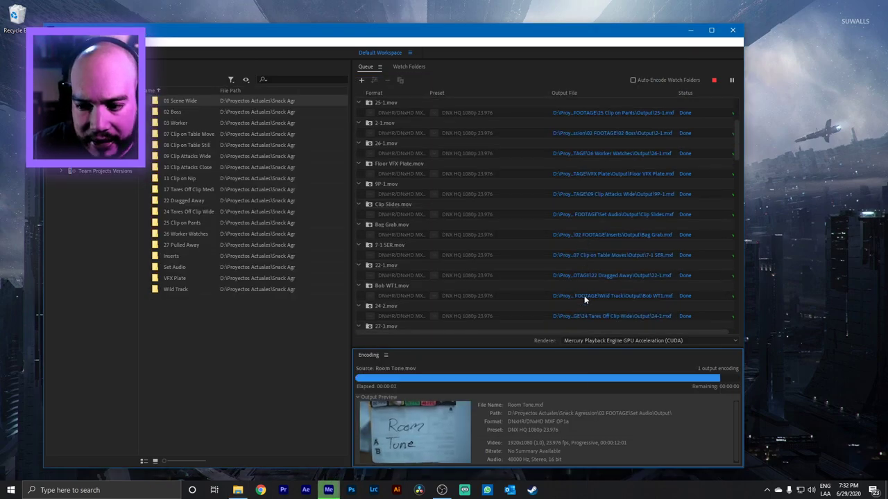
scroll(694, 208, "down", 5)
left_click_drag(735, 169, 723, 202)
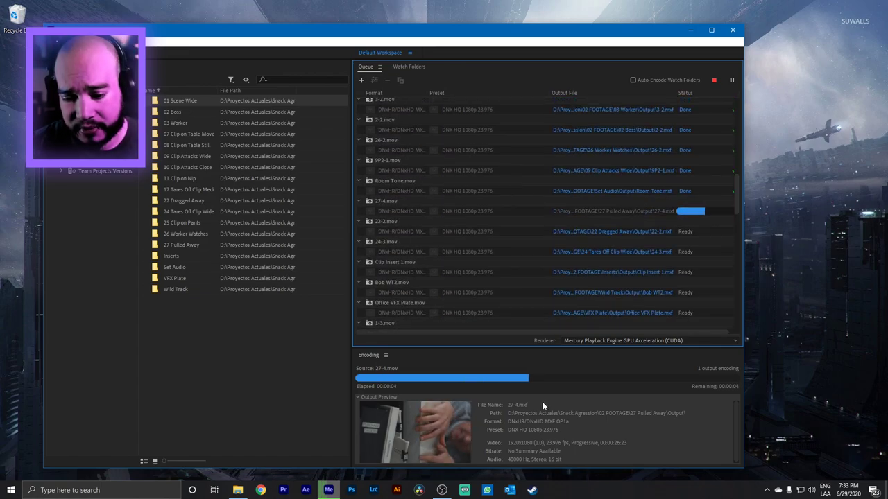
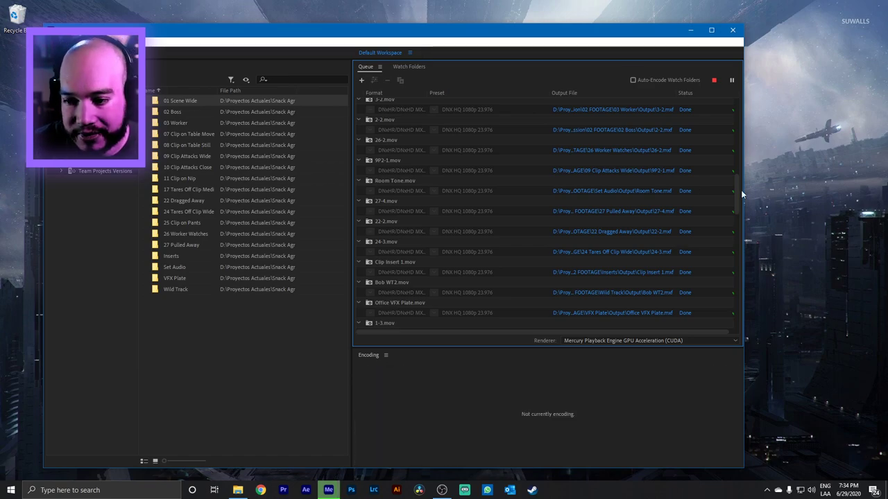
Scroll the Queue panel to watch the DNxHR proxy jobs advance to CoWorker Reactions.mov.
left_click_drag(737, 191, 742, 213)
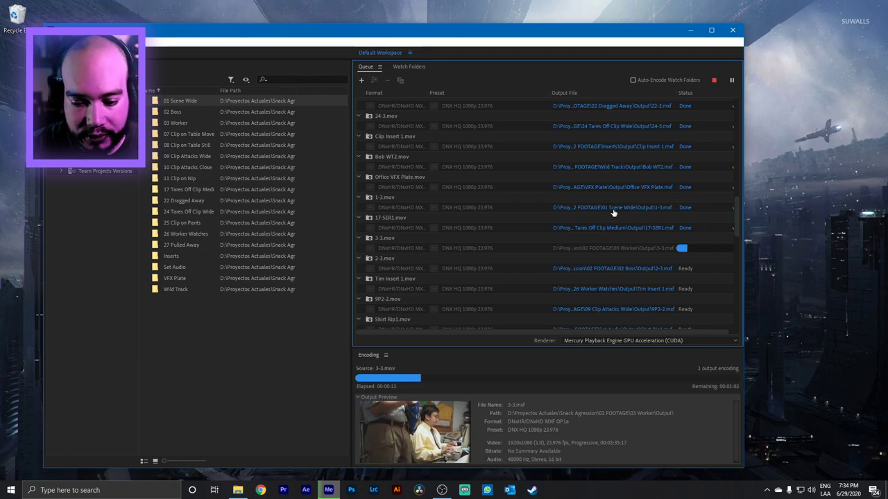
scroll(668, 253, "down", 10)
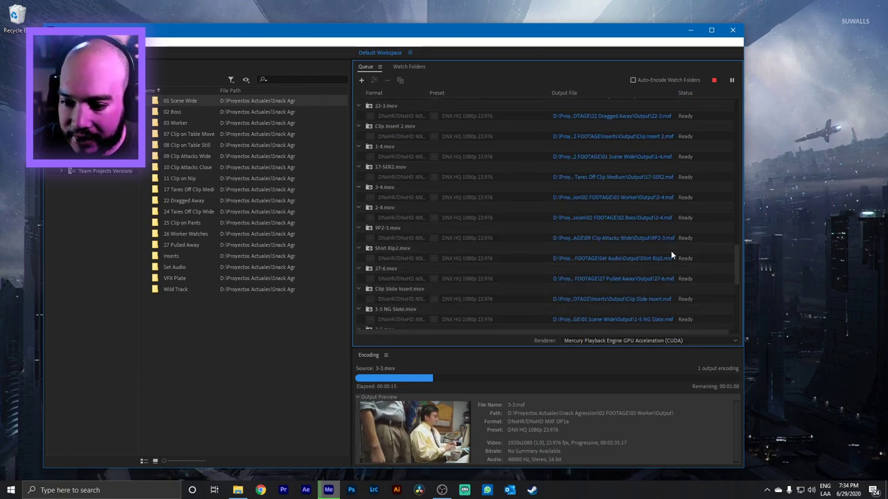
scroll(674, 255, "up", 5)
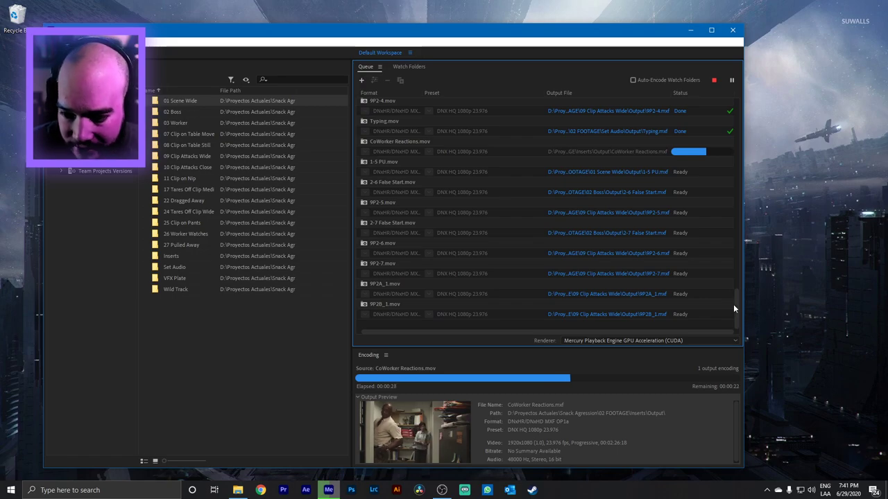
Read the error tooltips on the failed 11-1 and 3-3 proxy rows in the Queue.
left_click_drag(738, 304, 732, 141)
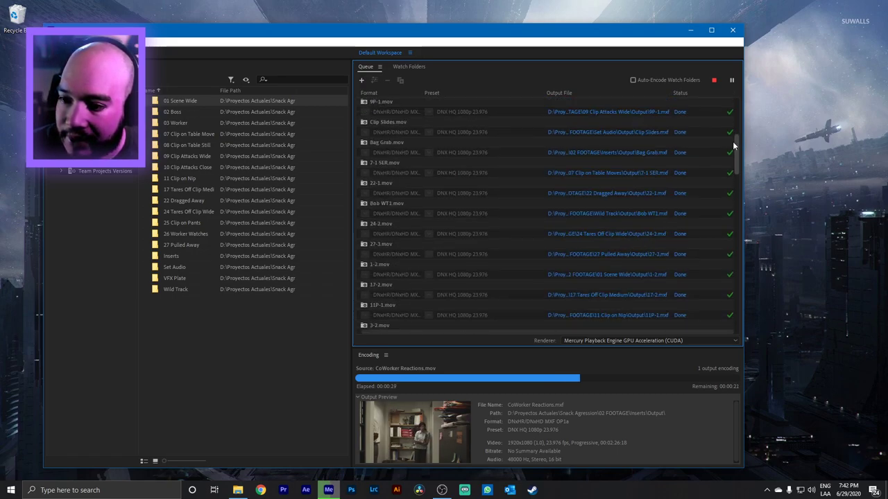
scroll(664, 152, "up", 5)
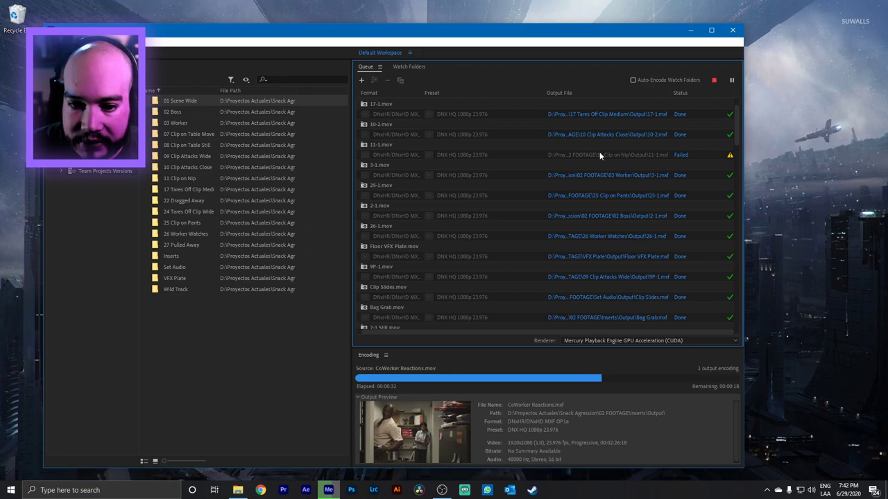
left_click_drag(739, 128, 711, 203)
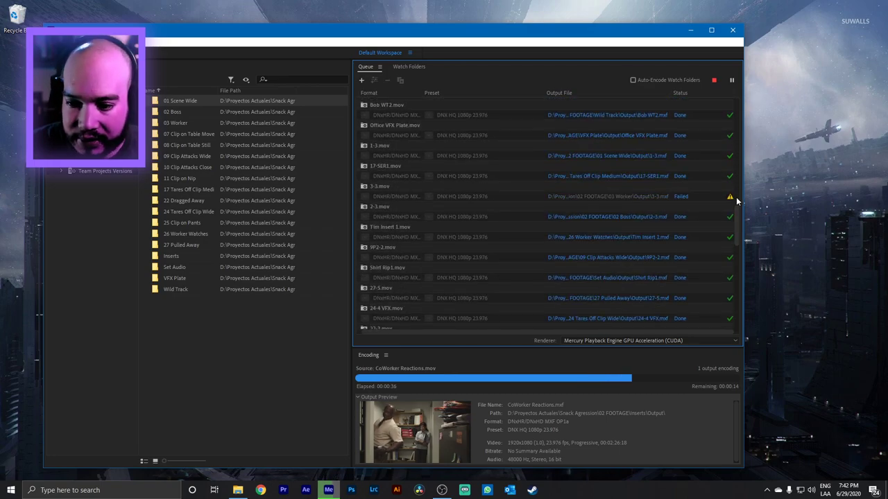
mouse_move(729, 199)
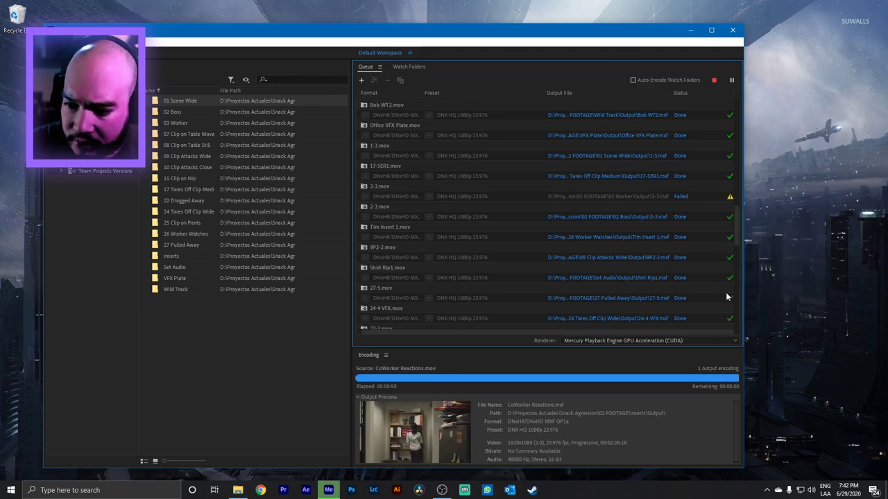
scroll(728, 198, "up", 5)
scroll(728, 197, "up", 5)
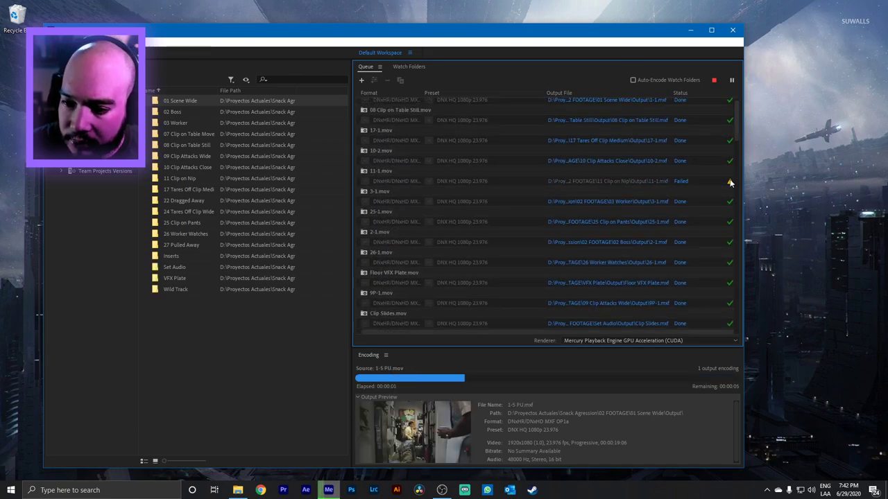
mouse_move(730, 181)
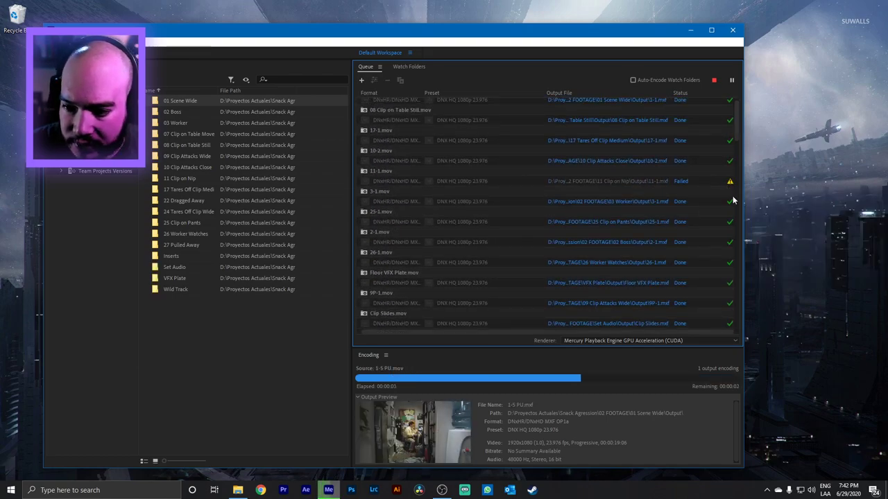
left_click_drag(736, 123, 735, 311)
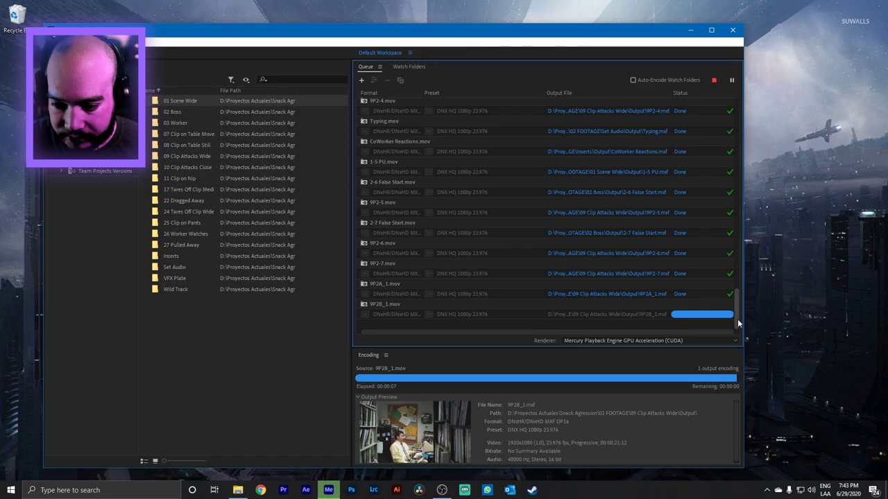
left_click_drag(737, 319, 734, 224)
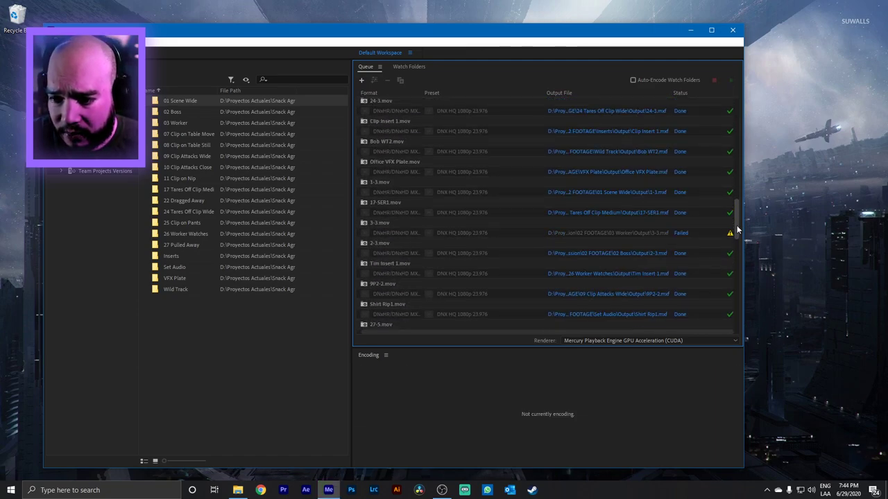
right_click(405, 236)
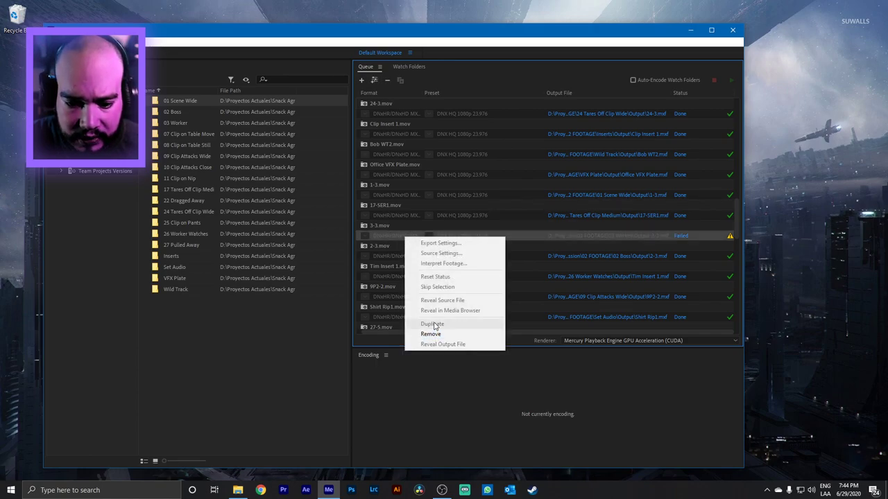
left_click(383, 224)
right_click(384, 225)
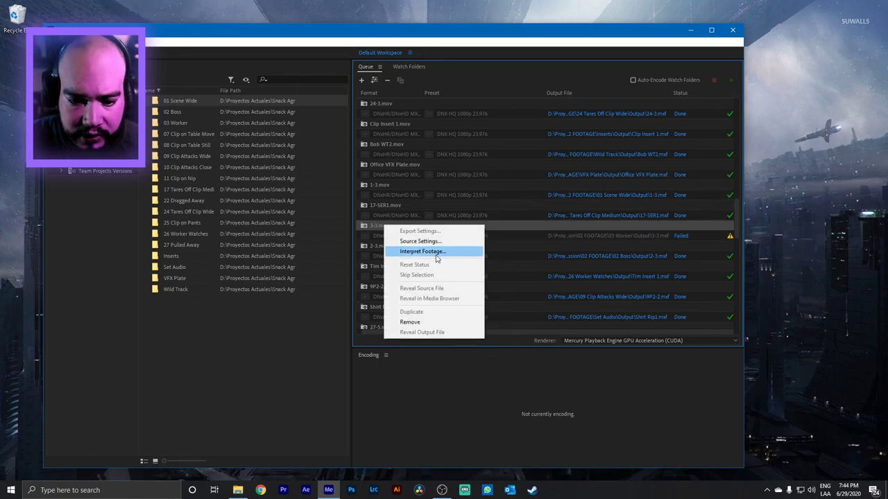
left_click(391, 224)
right_click(391, 224)
left_click(380, 240)
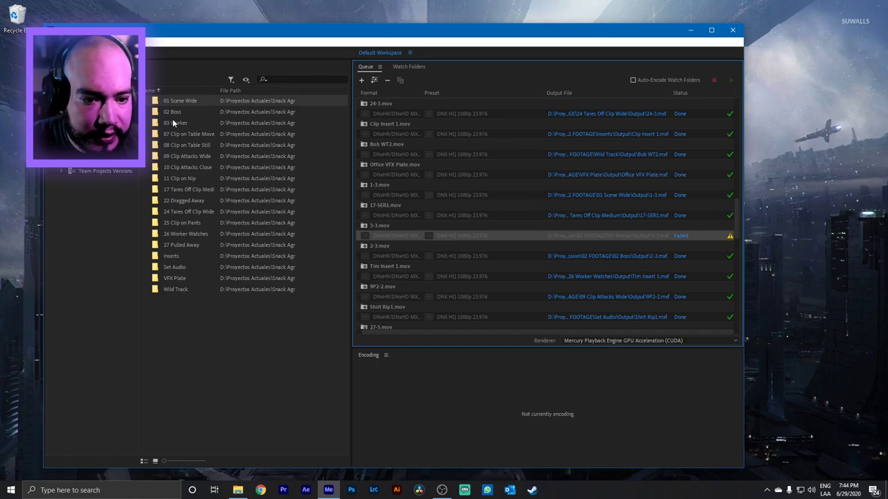
scroll(521, 220, "down", 8)
Add clip 3-3 from the 03 Worker Output folder to the queue and widen the window.
scroll(520, 223, "down", 5)
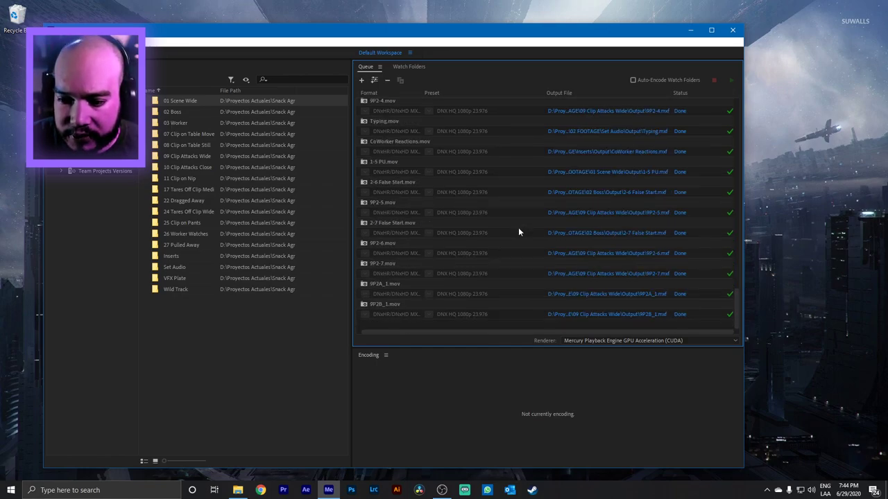
double_click(174, 124)
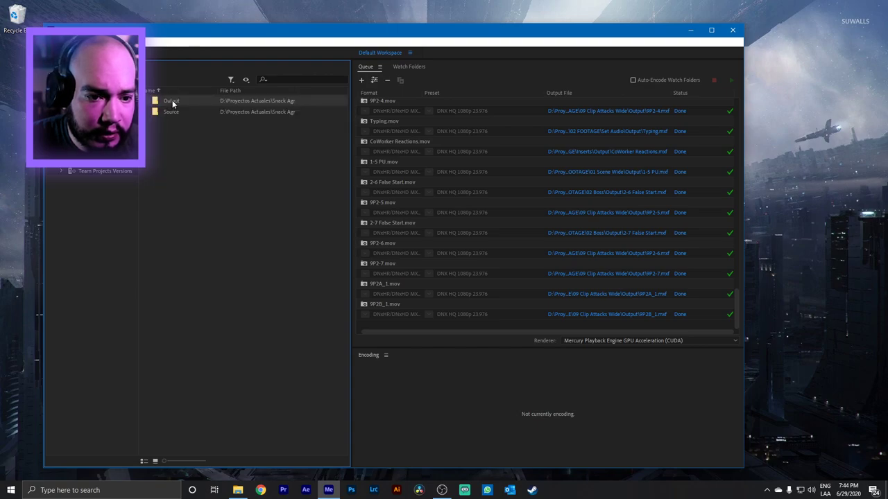
double_click(172, 101)
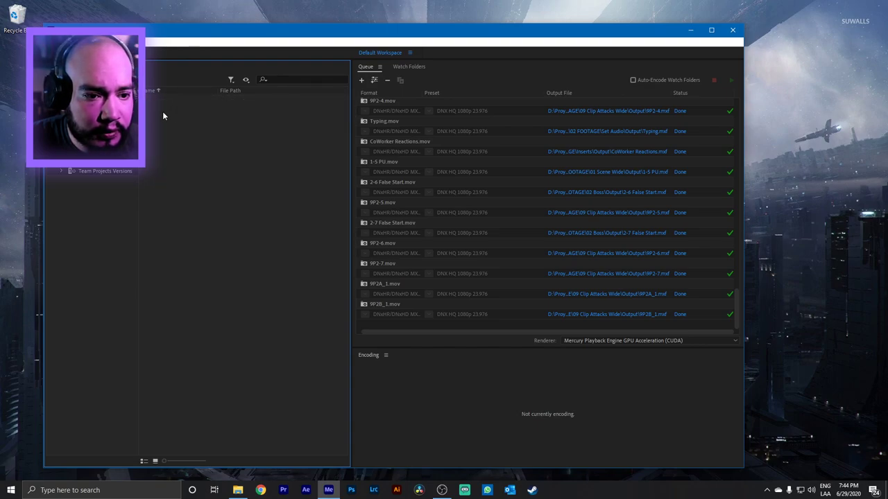
left_click_drag(179, 123, 437, 324)
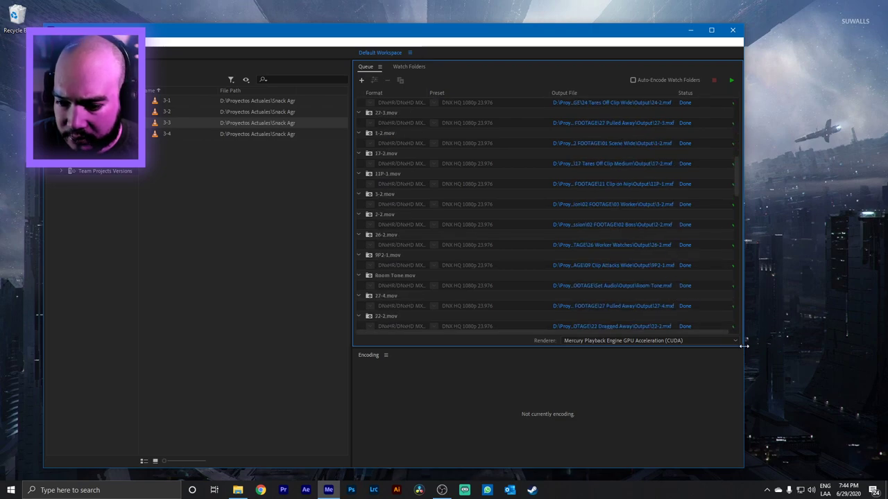
left_click_drag(742, 346, 812, 351)
left_click_drag(808, 192, 787, 329)
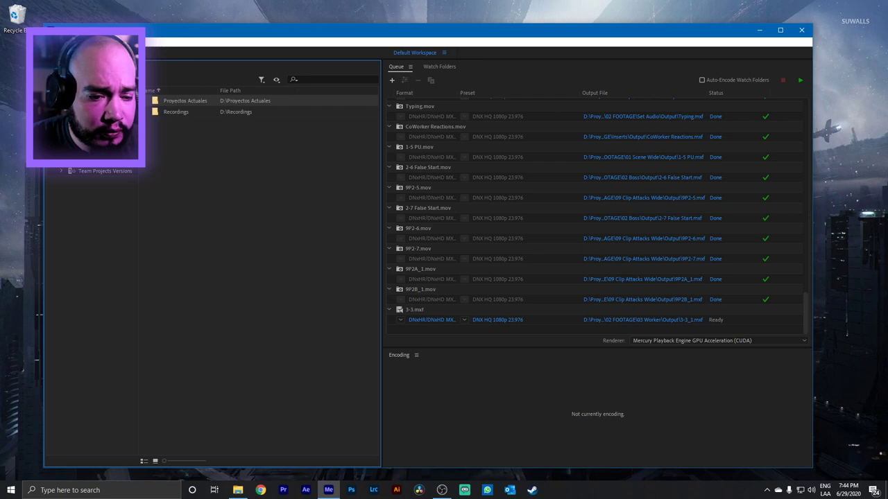
Browse Media Browser to Snack Agression > 02 FOOTAGE > 11 Clip on Nip > Output.
double_click(162, 101)
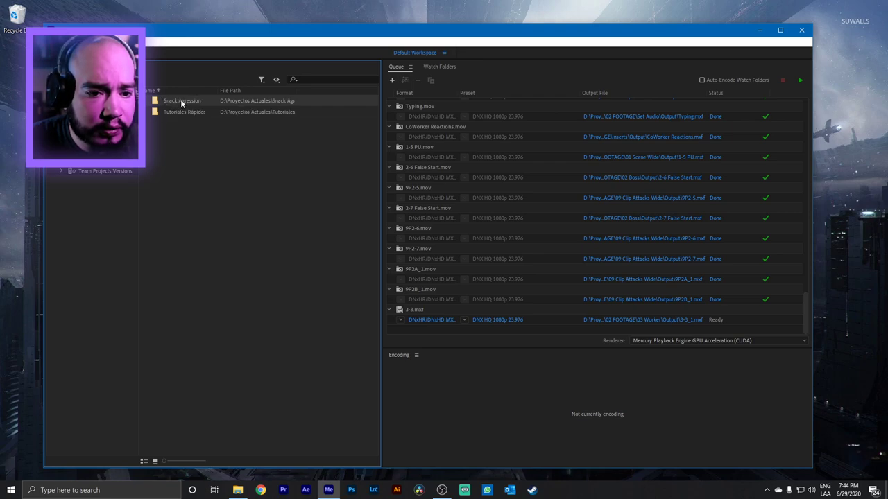
double_click(180, 100)
left_click(174, 119)
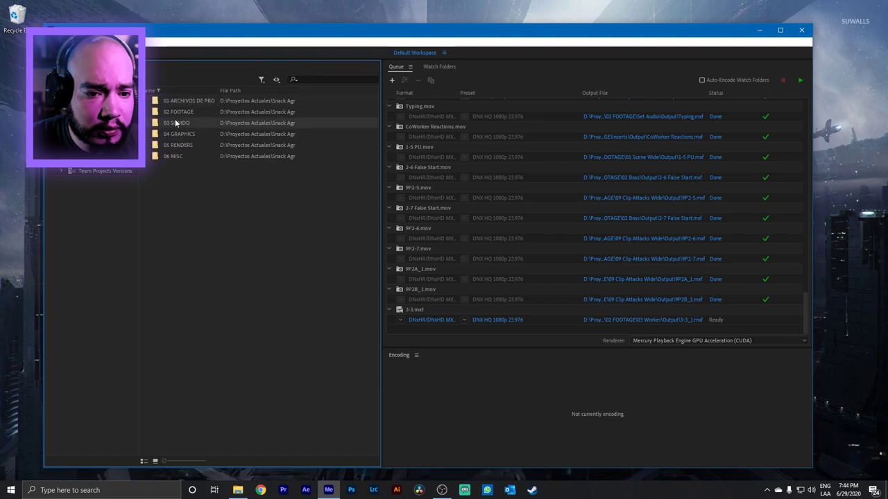
double_click(178, 111)
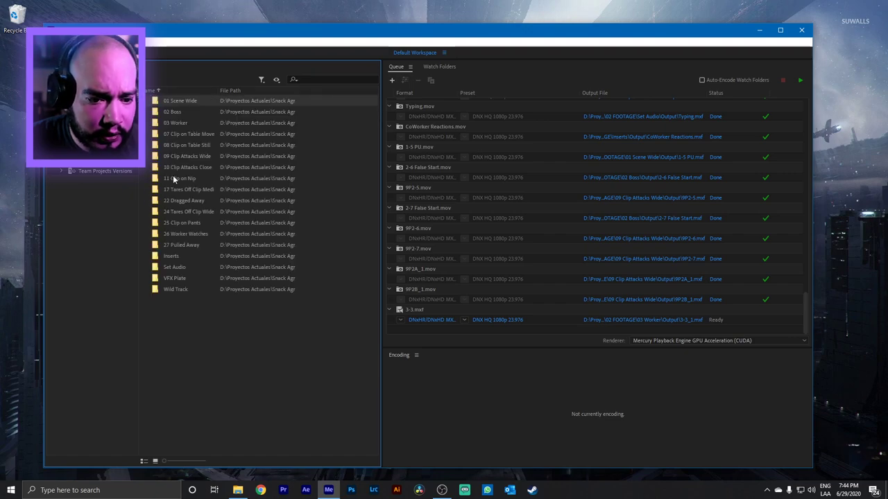
double_click(172, 178)
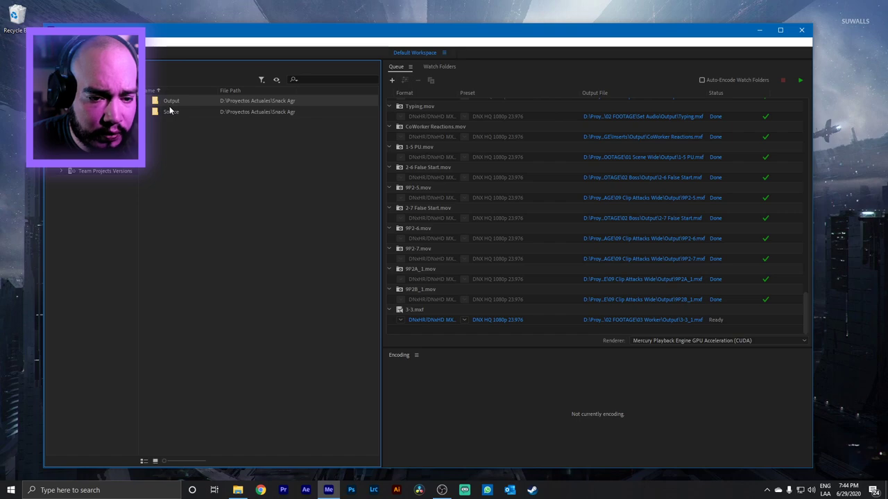
double_click(174, 101)
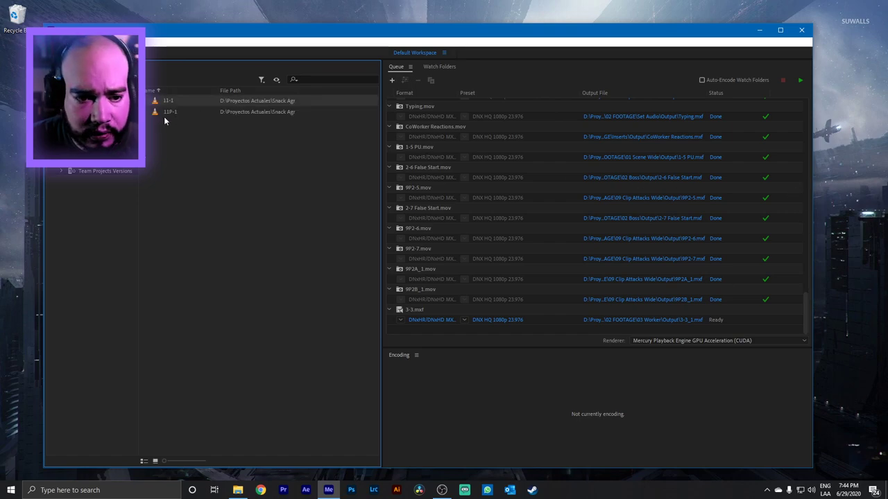
Add clip 11-1 to the queue and start rendering the queued proxy jobs.
left_click_drag(164, 114, 529, 318)
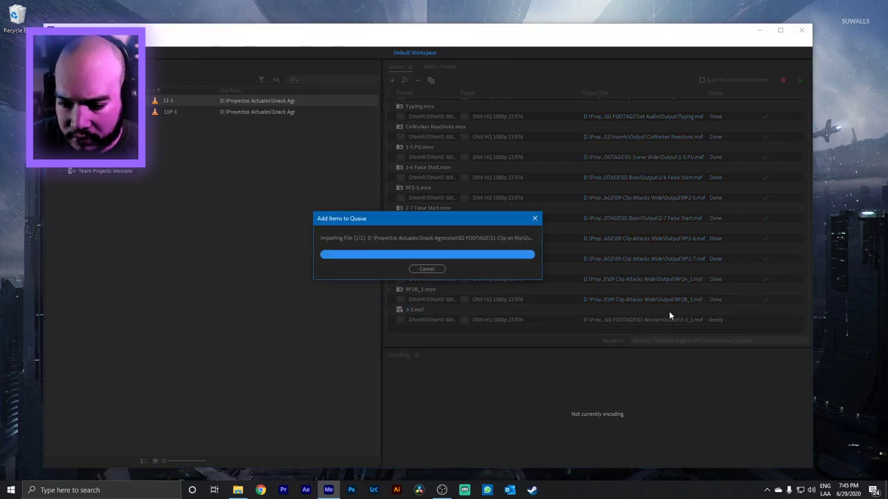
scroll(746, 292, "down", 3)
left_click_drag(807, 156, 800, 349)
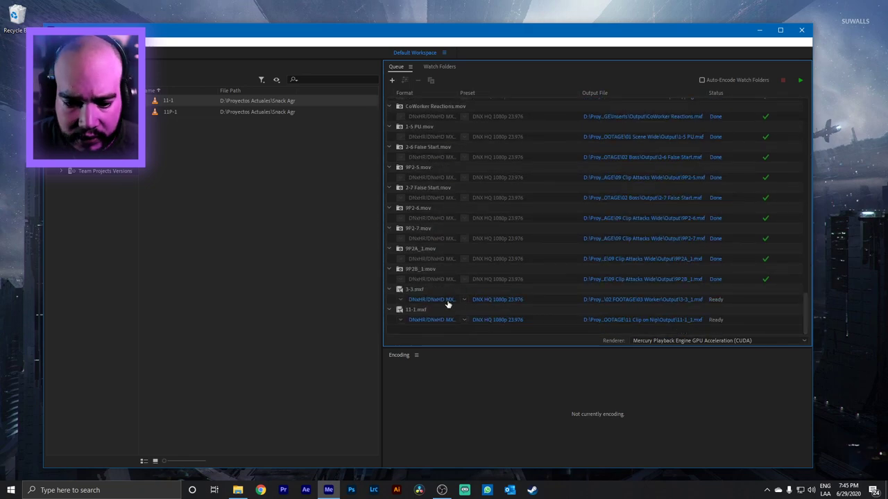
left_click(799, 80)
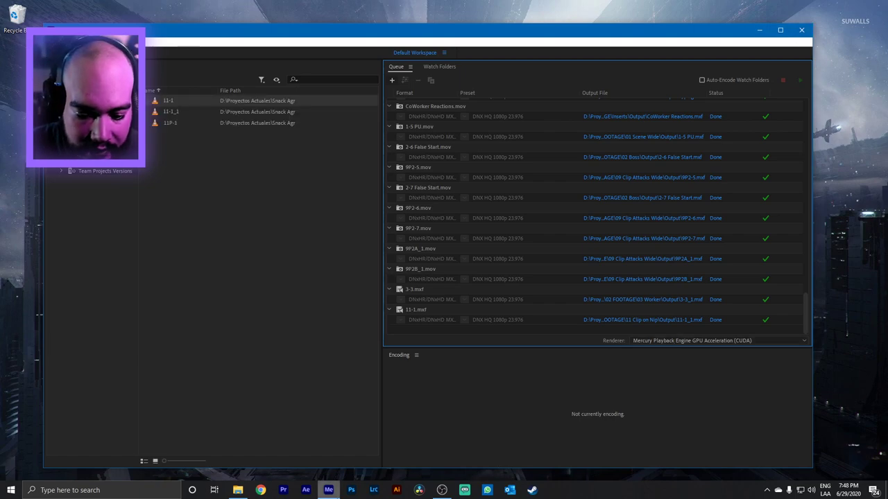
Bring File Explorer forward, showing the 06 MISC Paperwork folder, once encoding finishes.
left_click(332, 491)
right_click(332, 491)
left_click(305, 470)
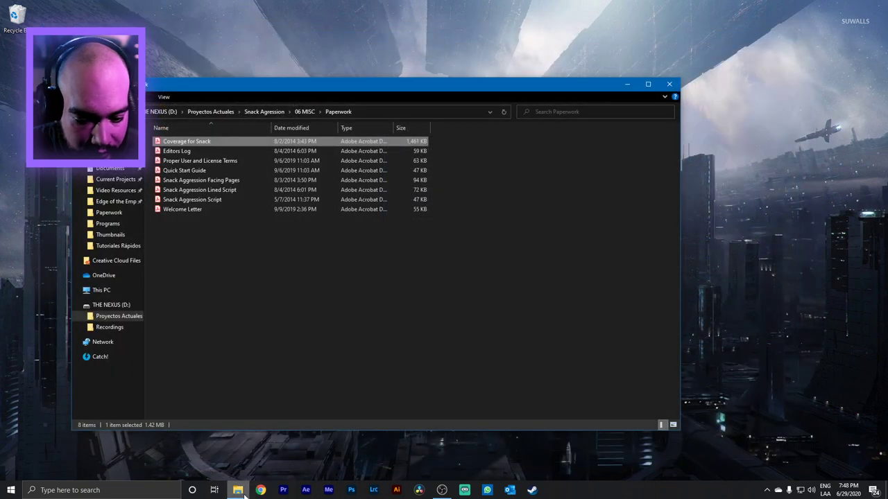
left_click(306, 112)
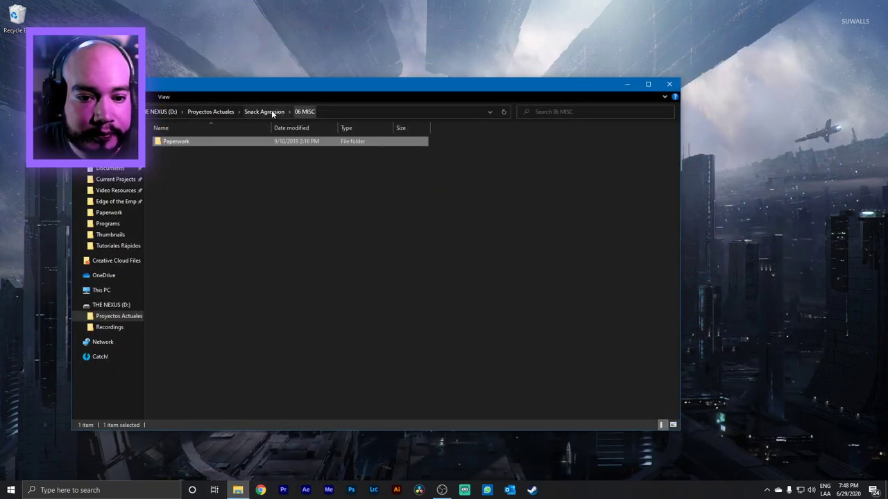
left_click(256, 111)
double_click(171, 151)
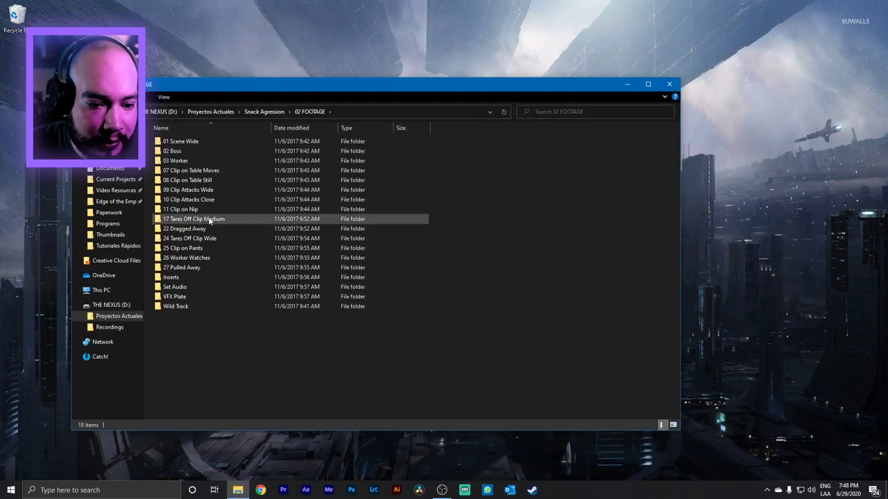
double_click(173, 160)
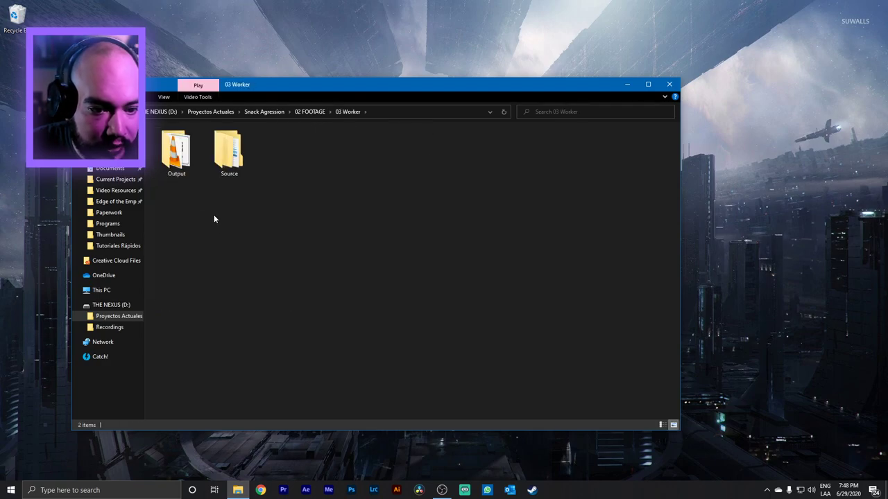
double_click(221, 153)
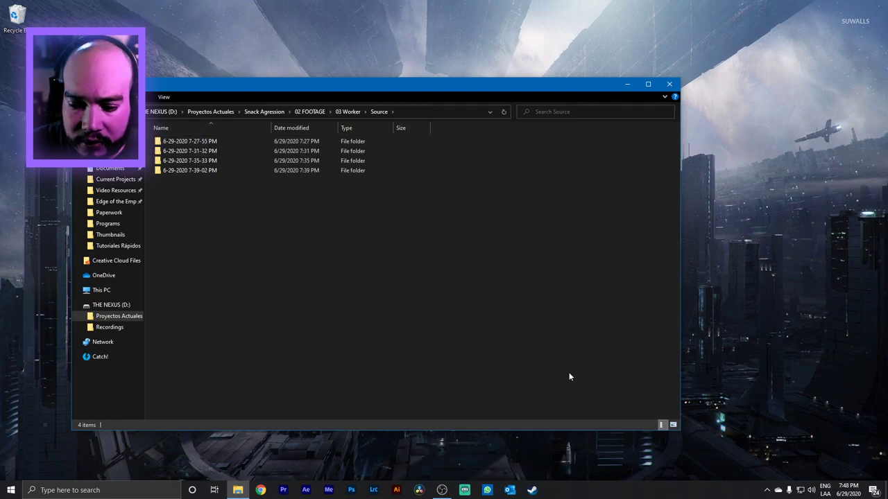
double_click(216, 141)
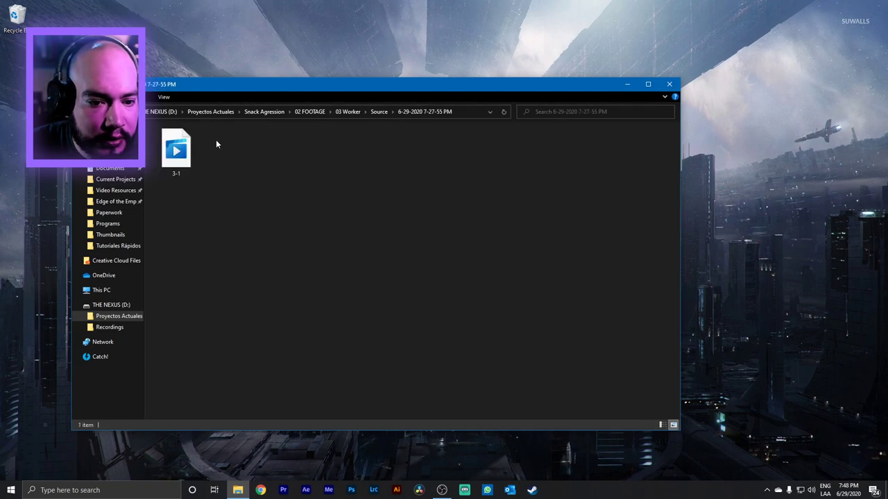
Go to the 03 Worker Output folder and play the rendered clip 3-3_1.
left_click(379, 112)
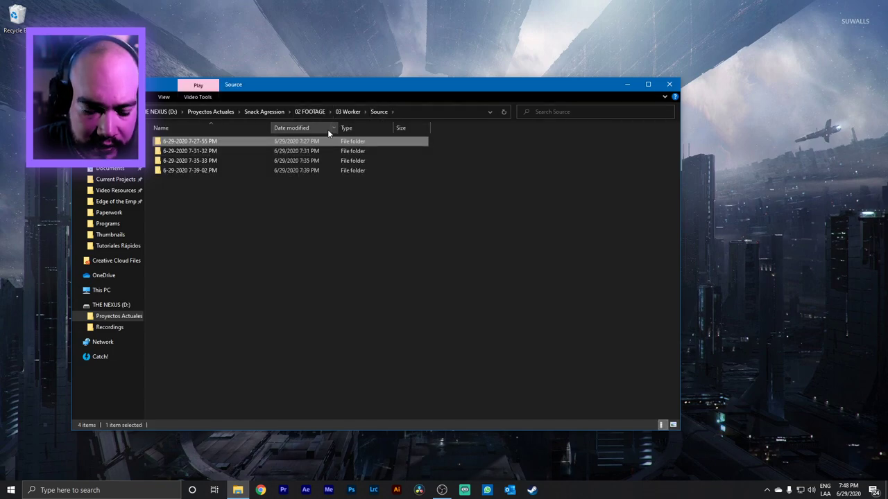
left_click(312, 112)
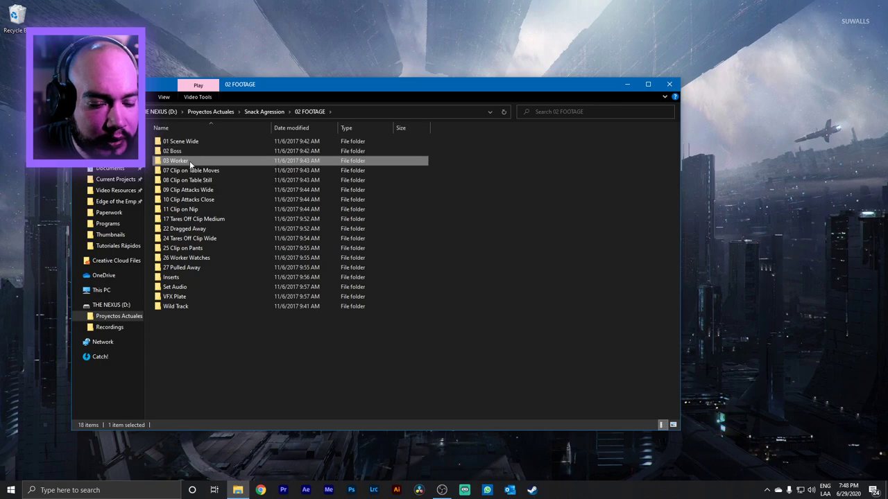
double_click(180, 160)
double_click(178, 149)
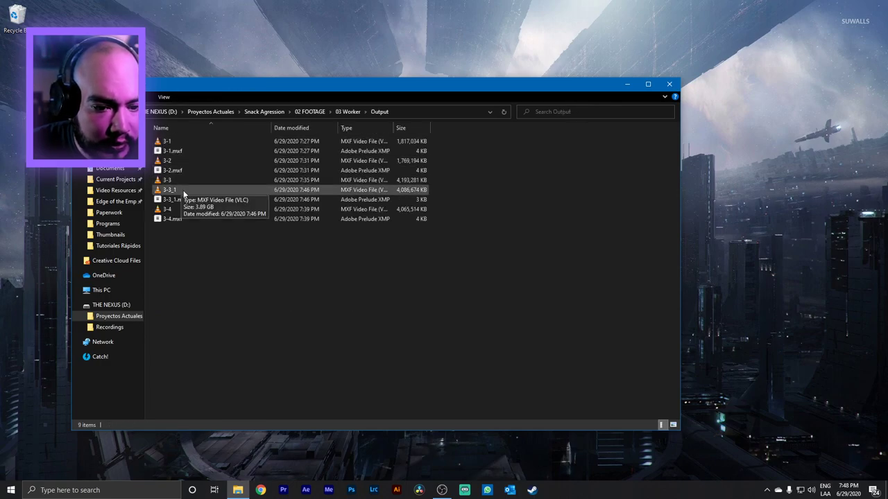
right_click(180, 188)
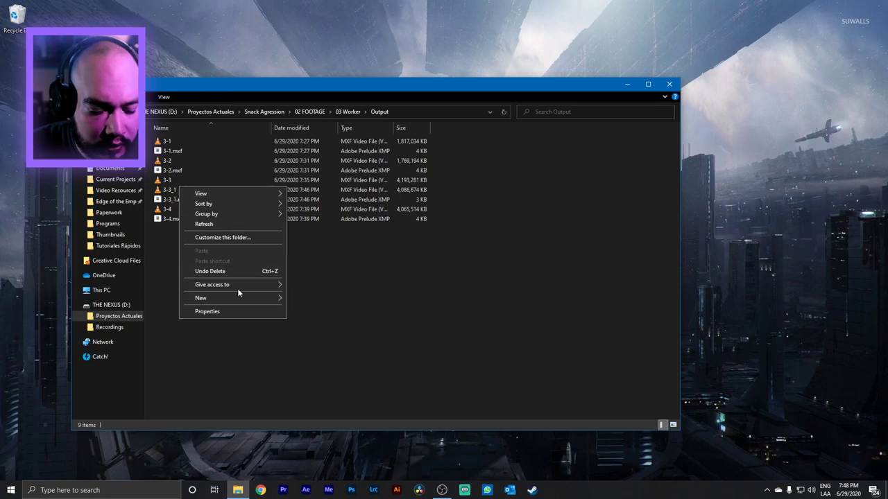
left_click(159, 221)
right_click(168, 190)
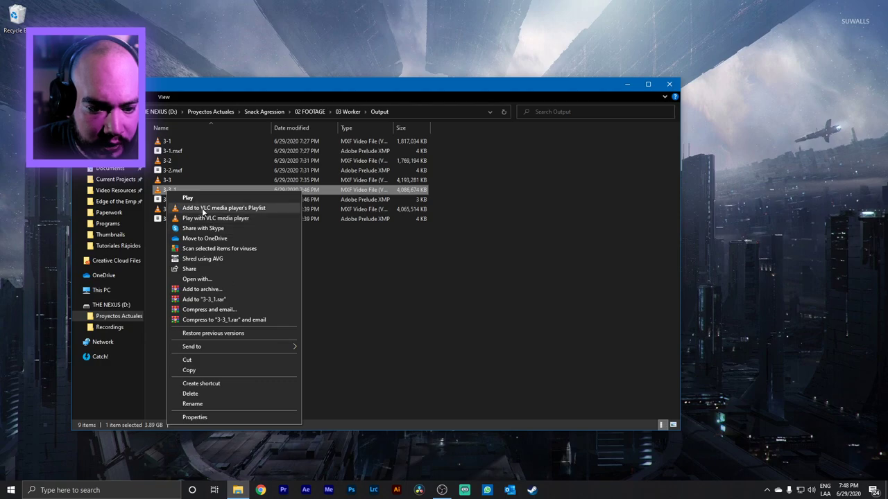
left_click(198, 200)
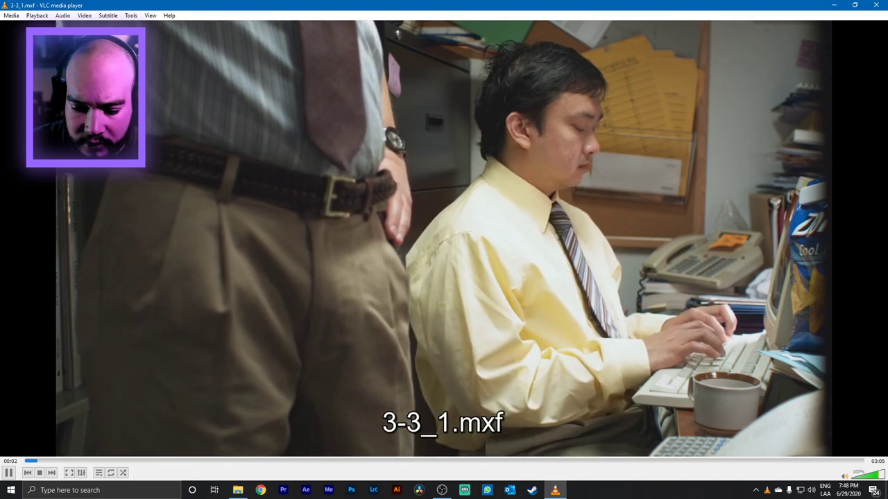
Watch the 3-3_1 MXF proxy through its 03:05 length, then return to the Output folder.
scroll(866, 466, "down", 3)
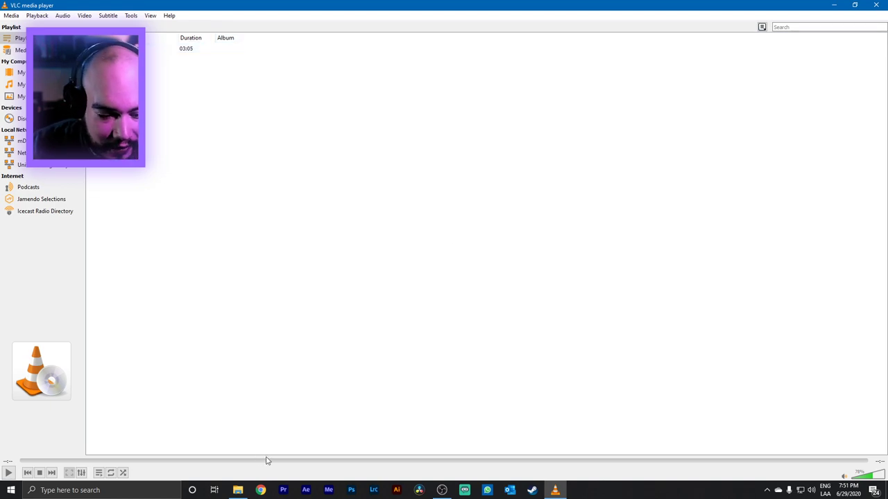
left_click(238, 490)
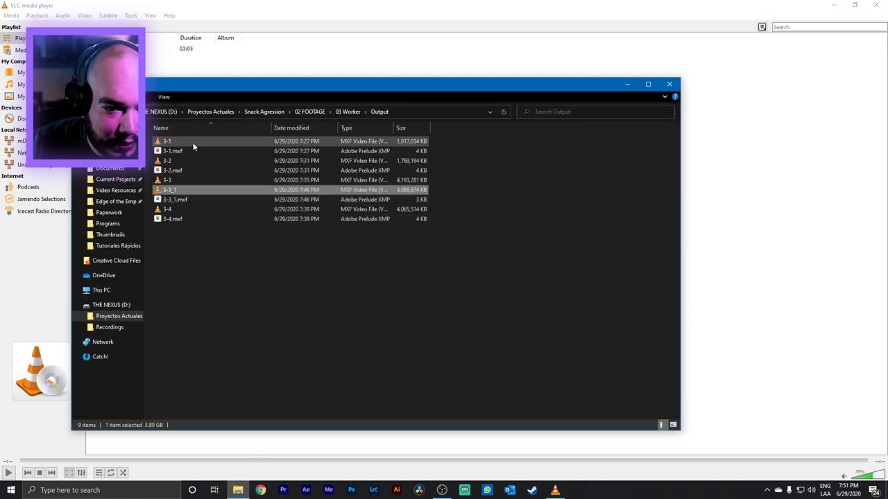
right_click(192, 142)
left_click(428, 318)
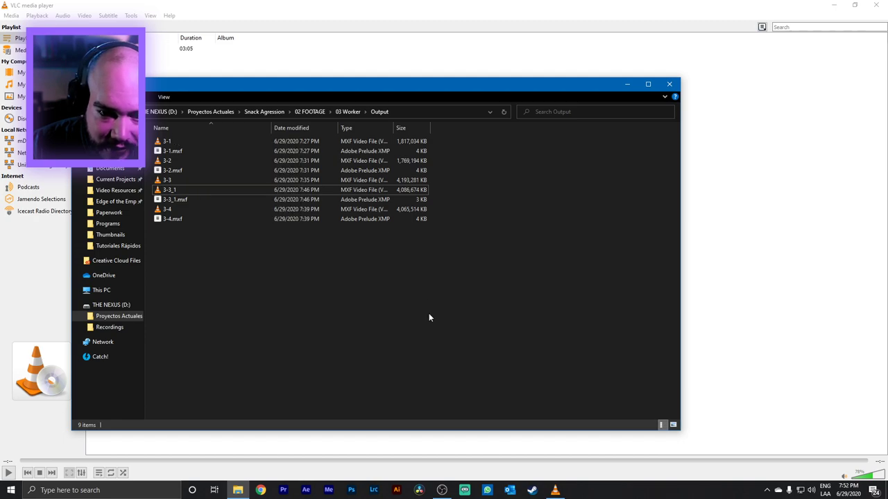
left_click(348, 111)
left_click(236, 144)
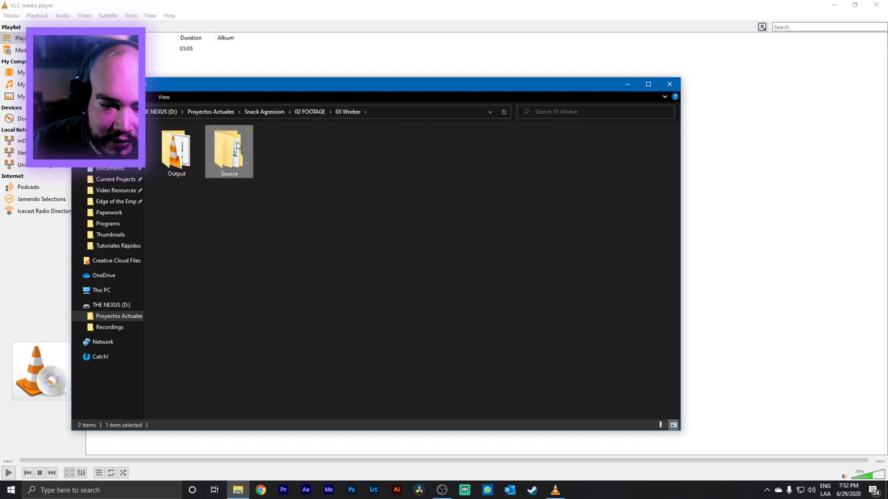
double_click(236, 144)
double_click(207, 142)
Play source clip 3-1 in VLC, skip near its end, then close VLC.
left_click(179, 156)
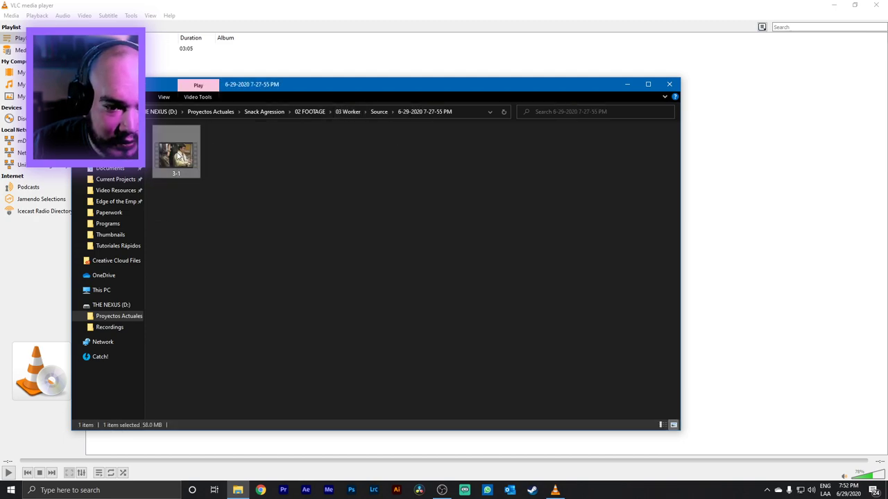
right_click(179, 155)
mouse_move(283, 232)
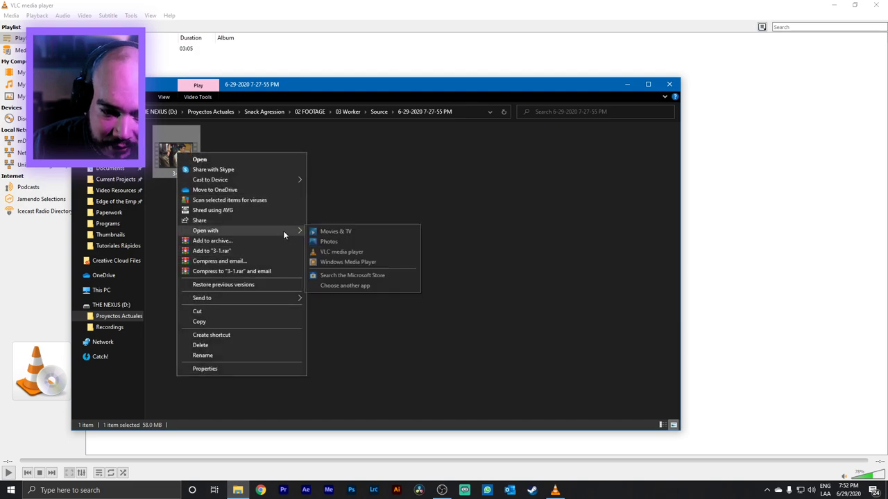
left_click(341, 252)
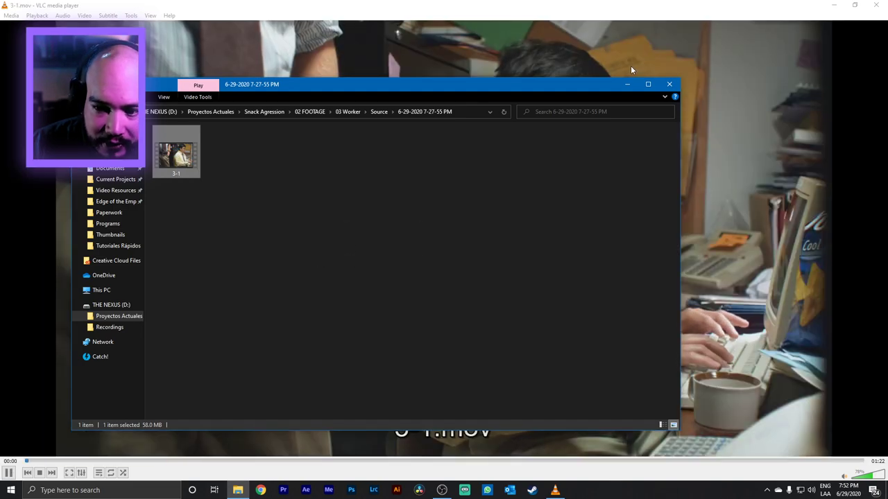
left_click(627, 84)
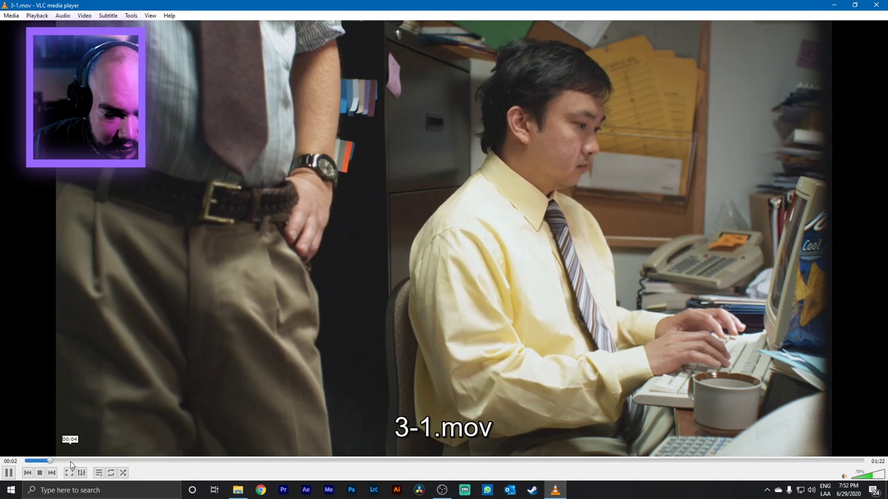
left_click(837, 462)
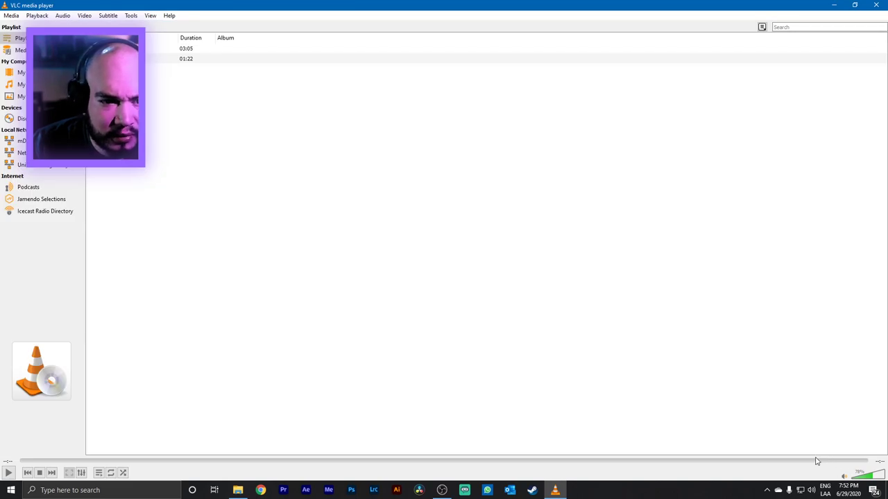
left_click(873, 7)
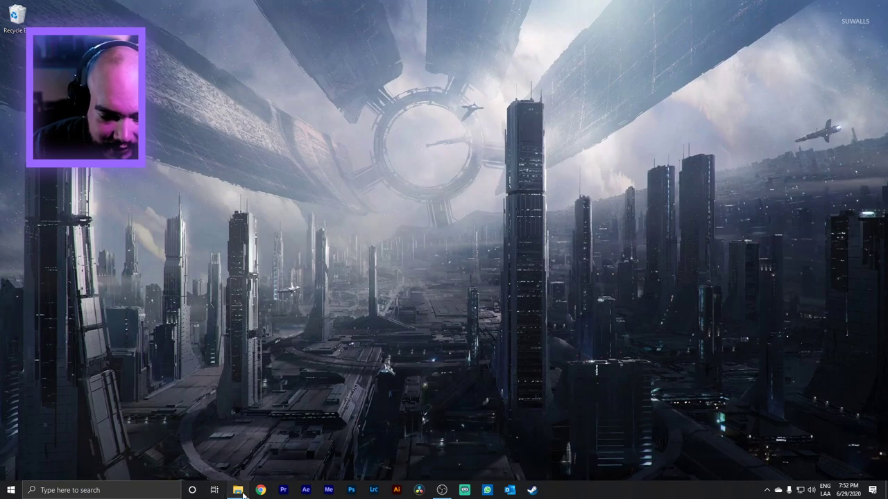
left_click(237, 489)
left_click(380, 110)
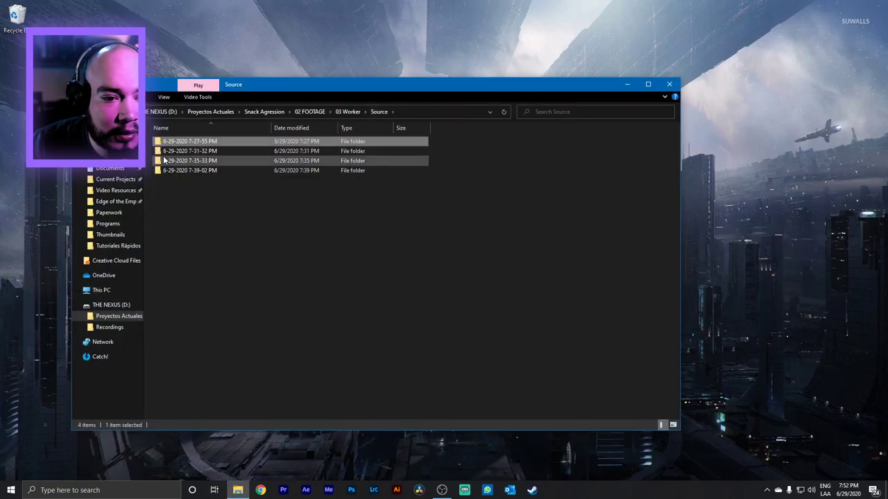
double_click(163, 157)
right_click(179, 154)
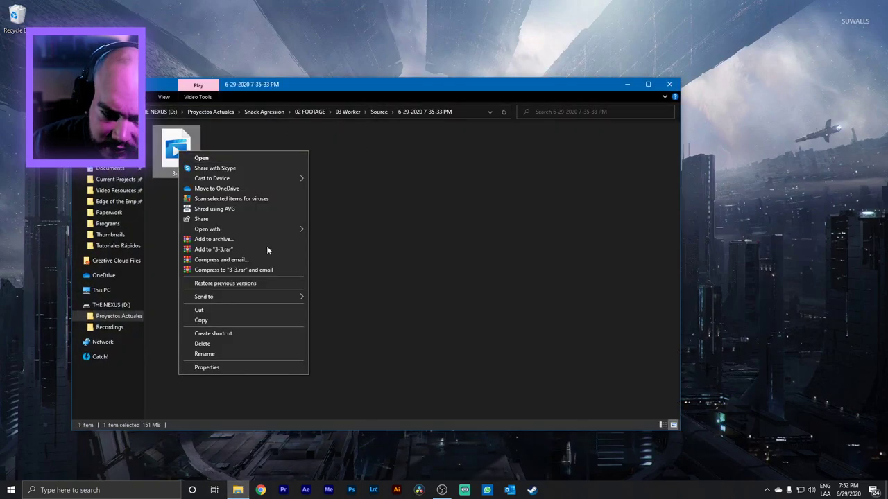
mouse_move(303, 229)
left_click(337, 250)
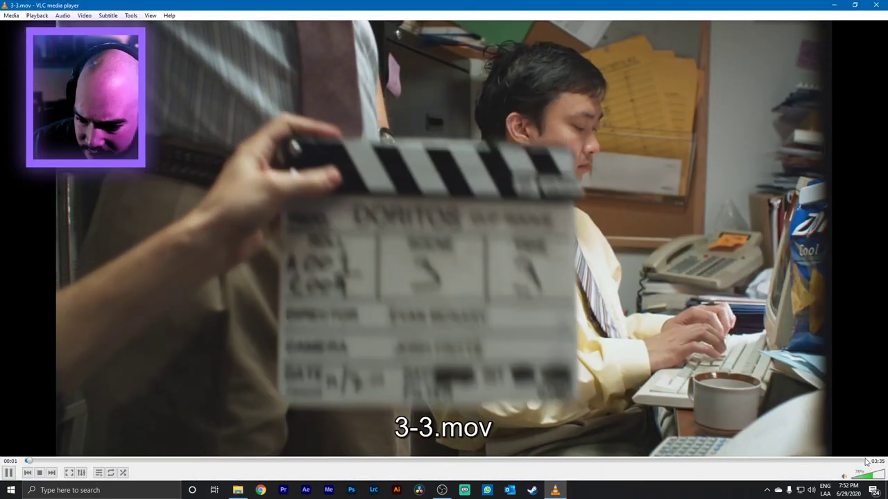
left_click(839, 462)
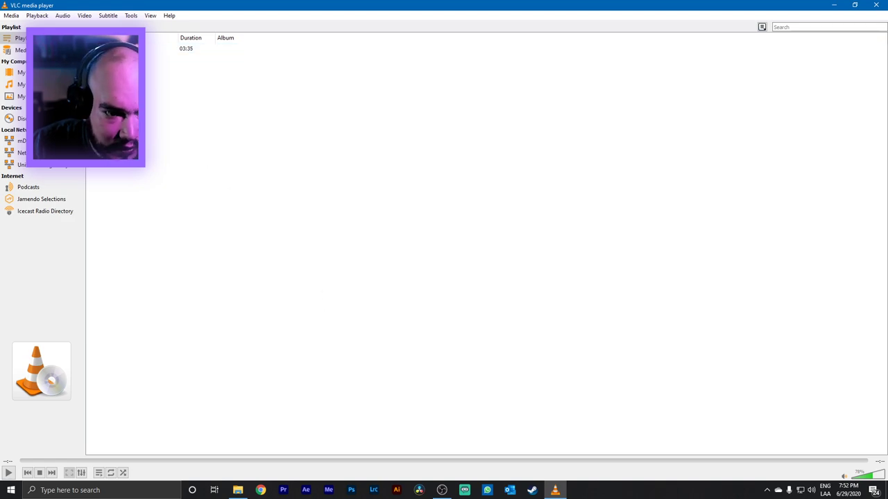
Return to the 03 Worker Output folder and preview the rendered 3-3 and 3-3_1 clips.
key("alt+Tab")
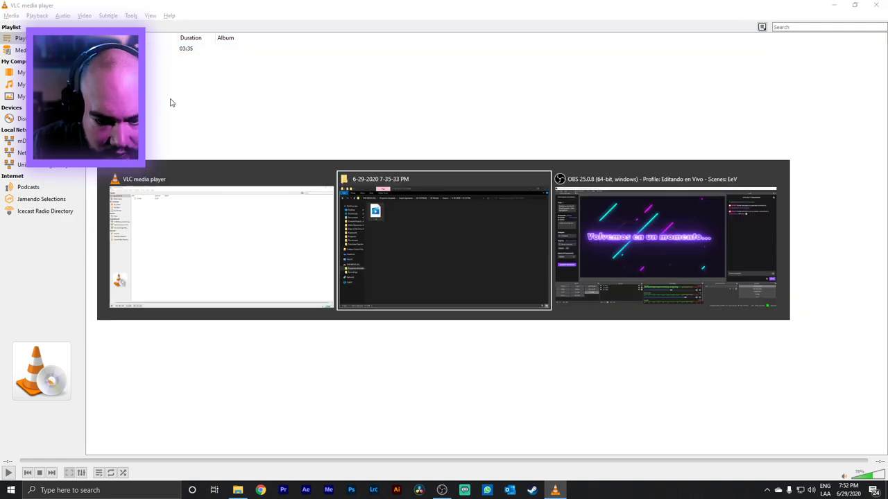
left_click(378, 112)
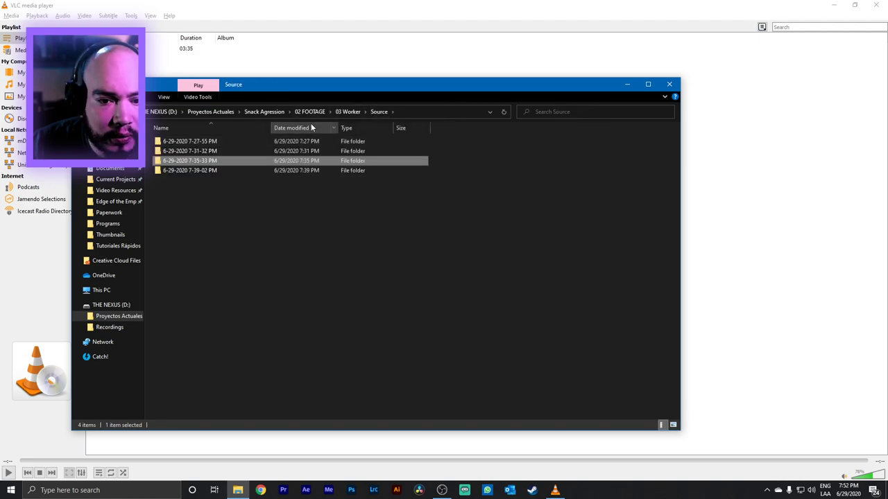
left_click(345, 112)
double_click(173, 154)
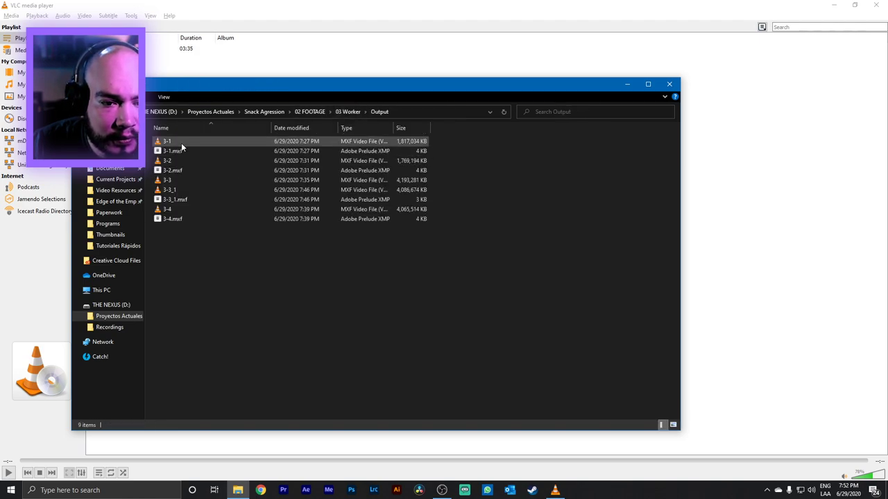
double_click(180, 178)
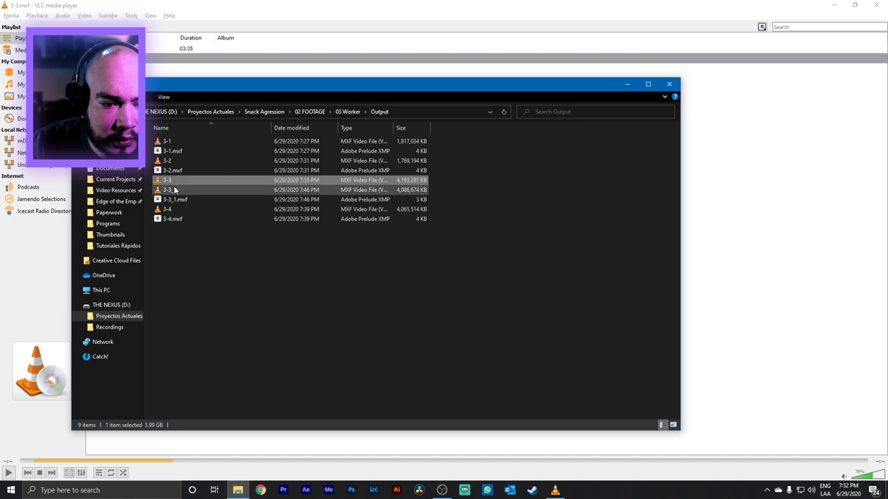
left_click(173, 189)
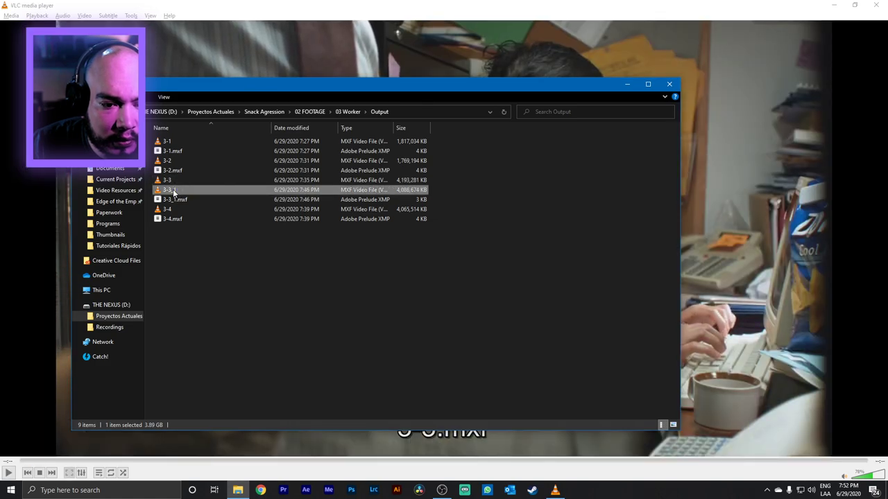
double_click(173, 189)
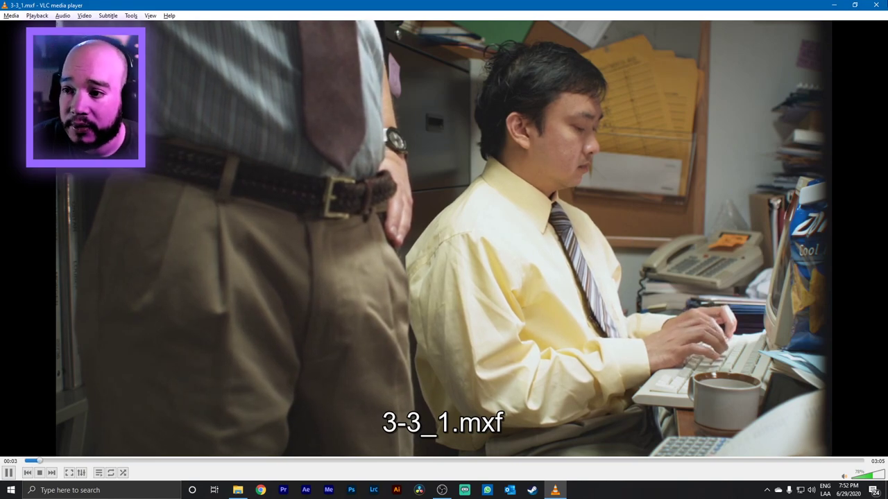
key("ctrl+q")
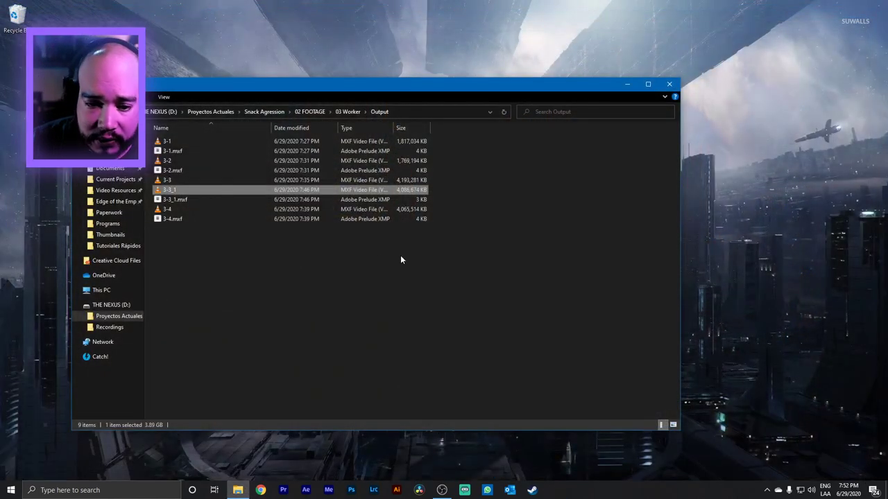
Select the 3-3, 3-3_1 and 3-3_1.mxf files and delete them.
left_click(196, 198)
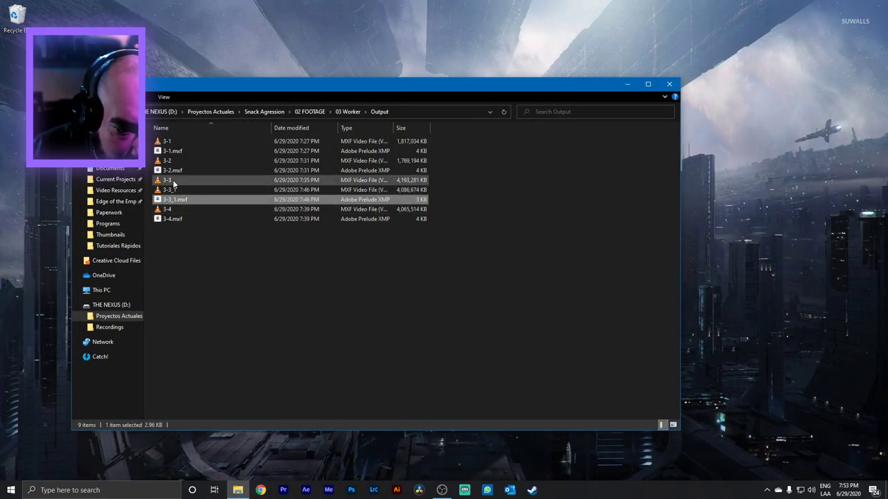
left_click(173, 182, "shift")
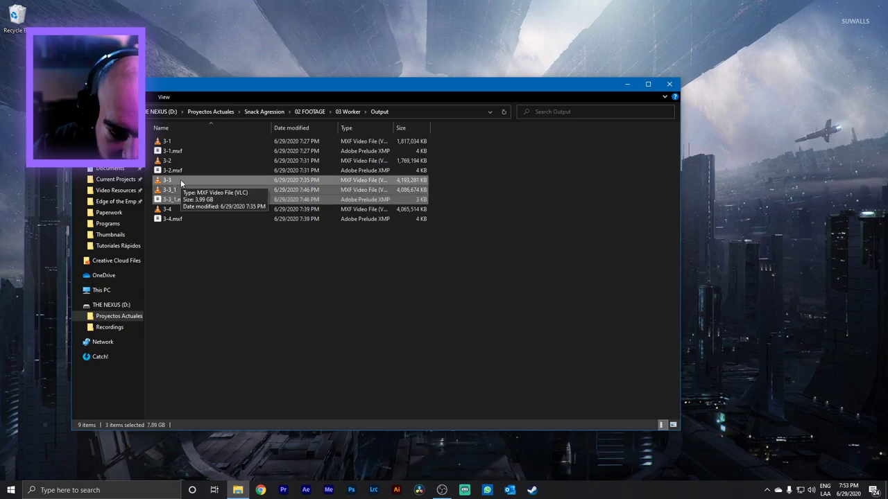
key("Delete")
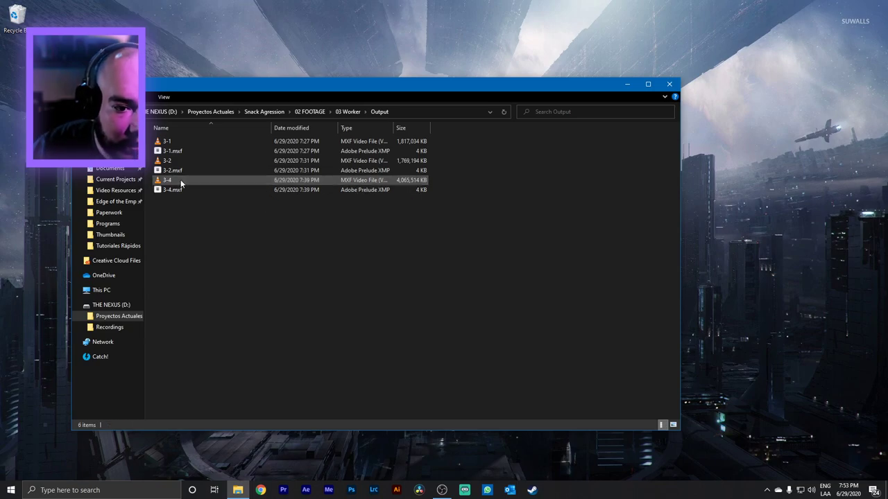
key("Down")
key("Down")
key("Up")
key("Down")
key("Down")
key("Home")
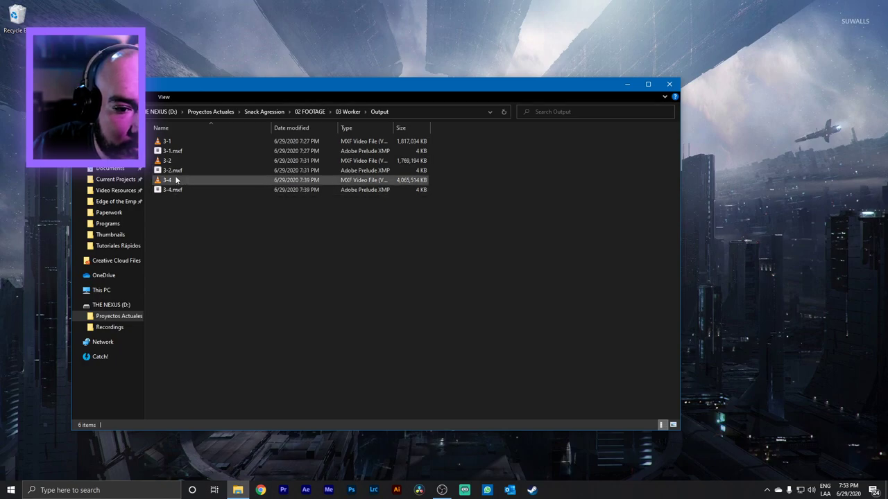
Remove the failed jobs from the Media Encoder queue.
left_click(325, 491)
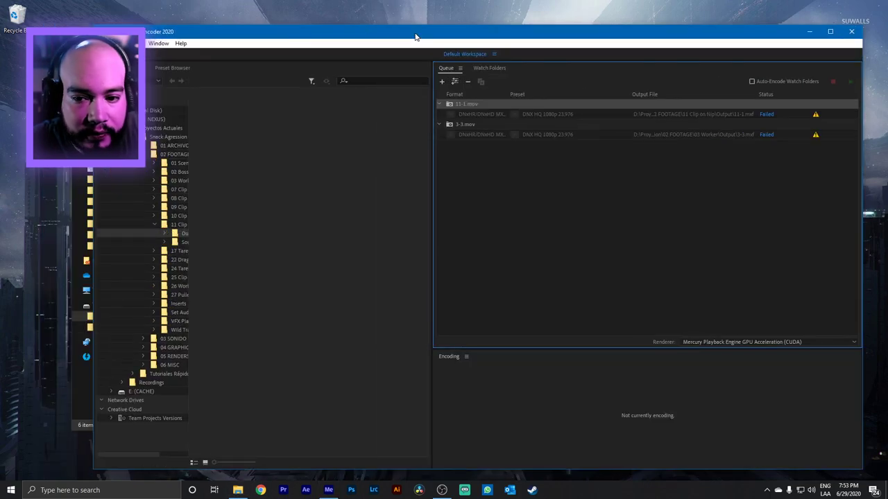
left_click_drag(415, 36, 453, 36)
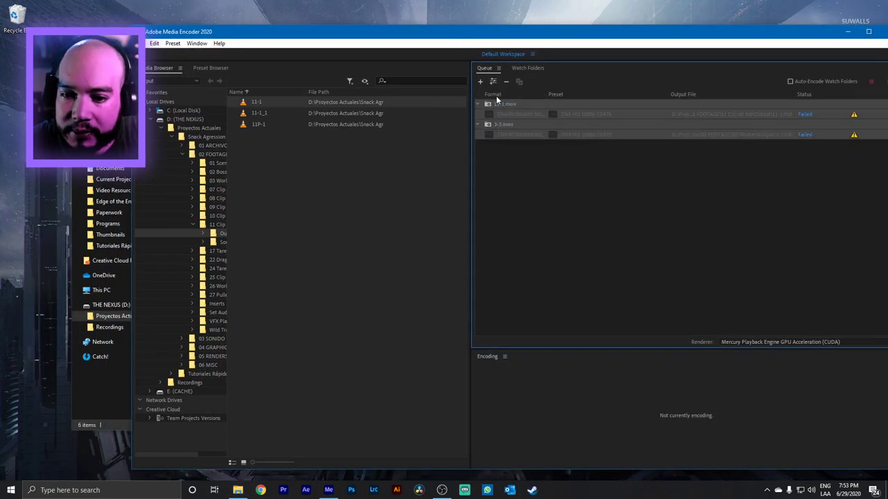
key("Delete")
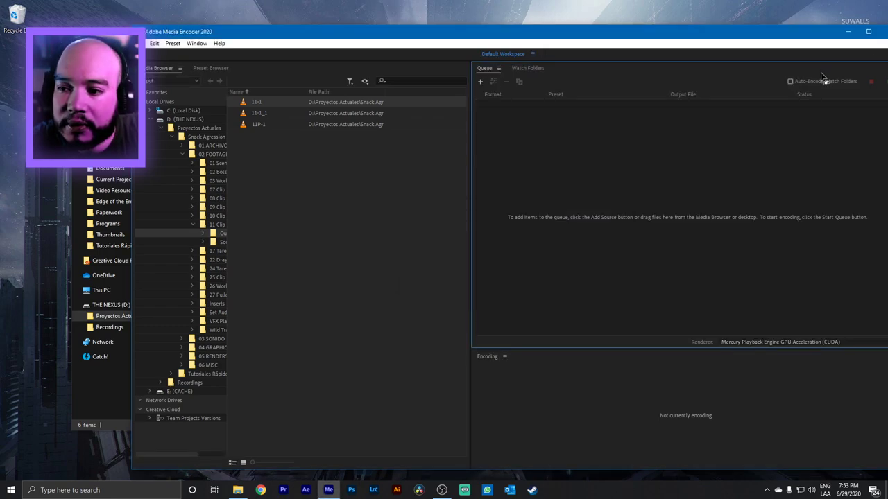
left_click(112, 384)
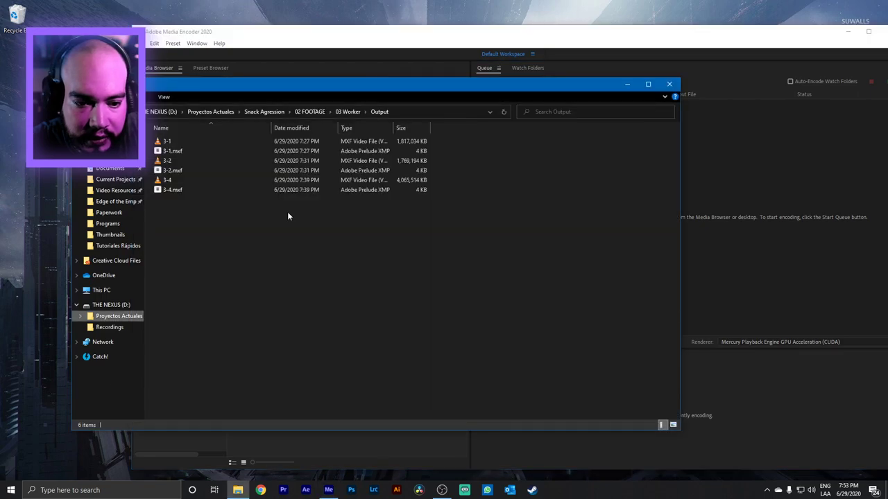
left_click(342, 111)
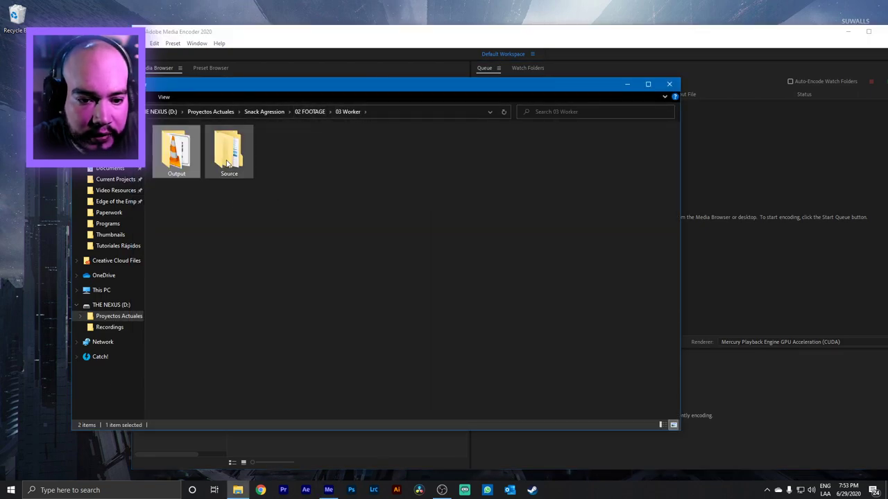
left_click_drag(302, 90, 275, 134)
double_click(202, 188)
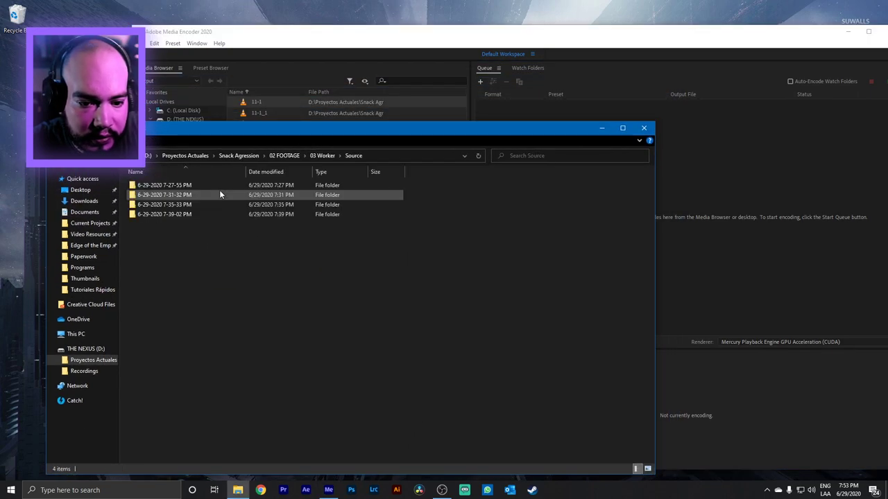
double_click(176, 204)
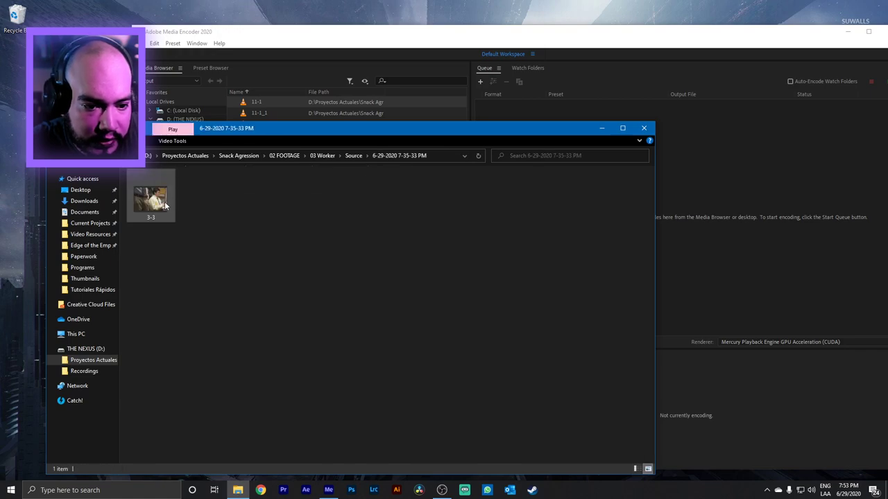
left_click_drag(683, 162, 743, 224)
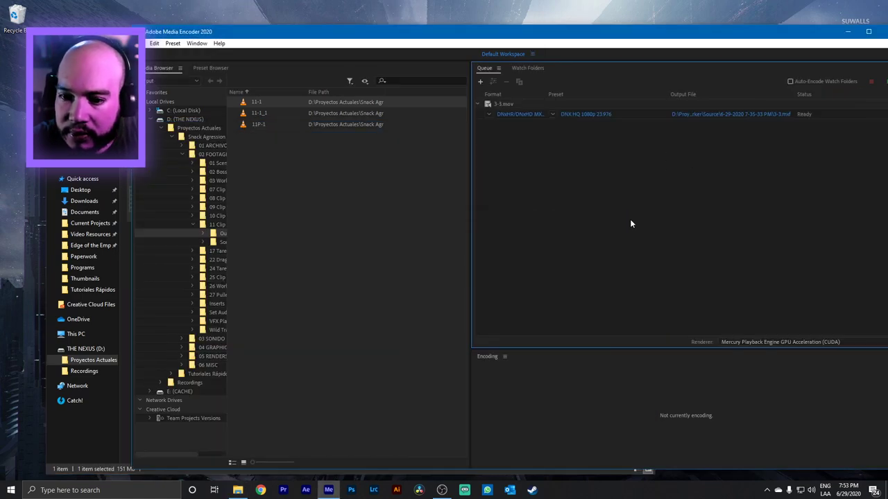
Set the 3-3 output destination to 03 Worker\Output and start the queue.
left_click(752, 114)
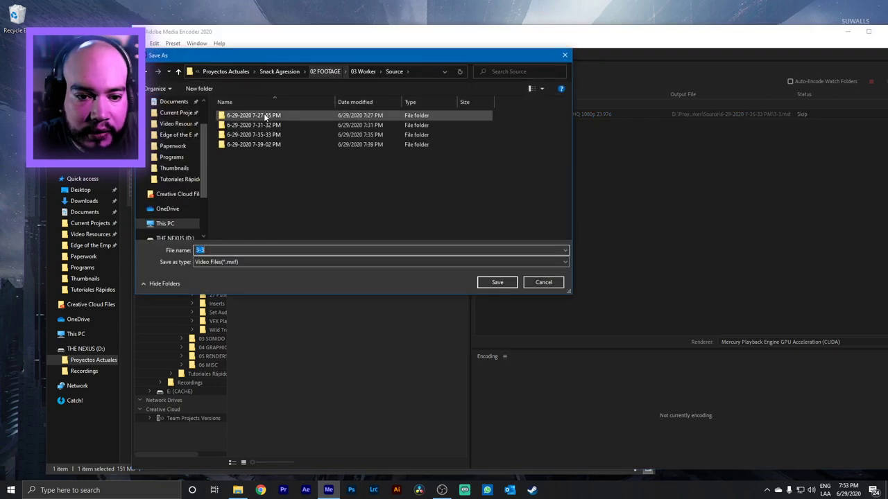
left_click(361, 71)
double_click(246, 115)
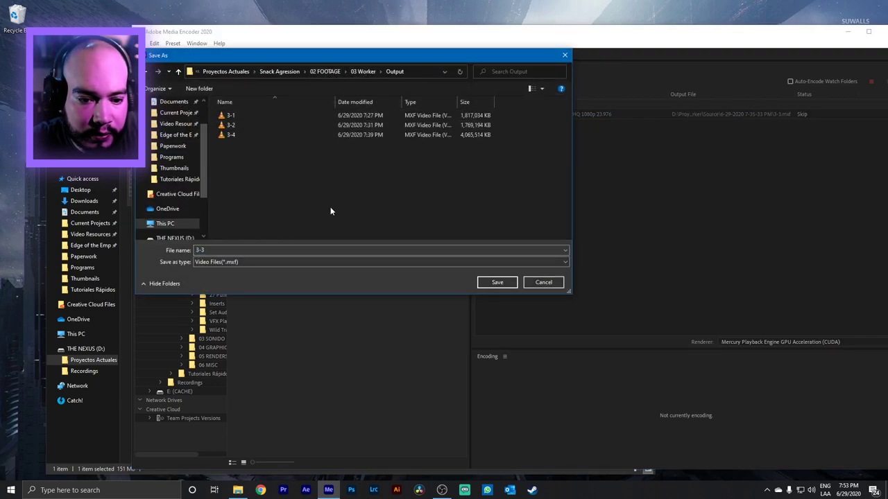
left_click(496, 282)
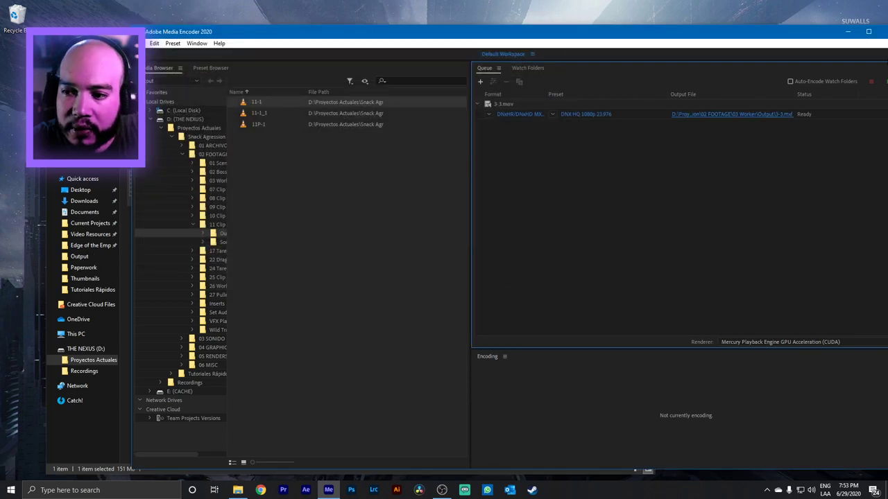
left_click_drag(804, 32, 763, 32)
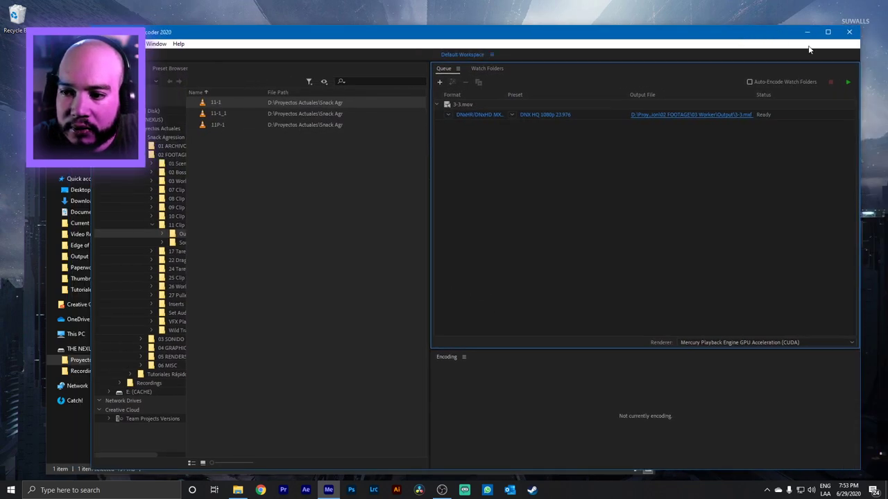
left_click(847, 82)
Open the 11-1 source clip from 11 Clip on Nip's Source folder in VLC and skip near its end.
left_click(82, 443)
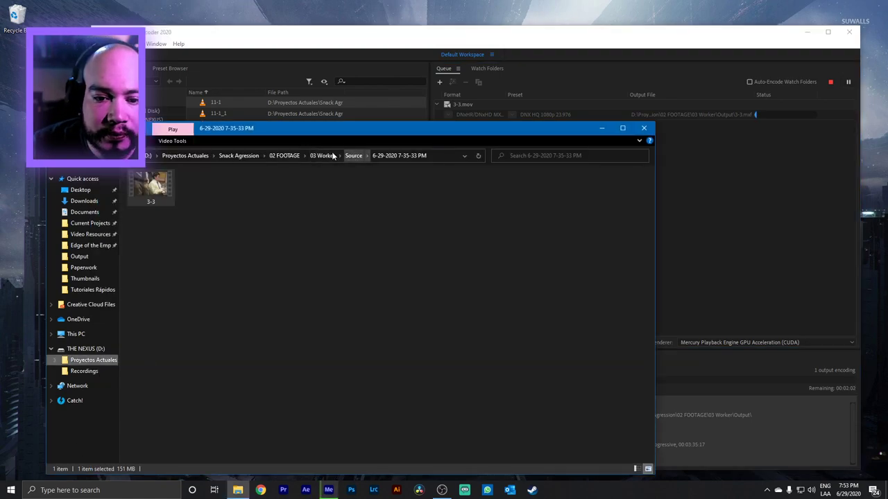
left_click(284, 156)
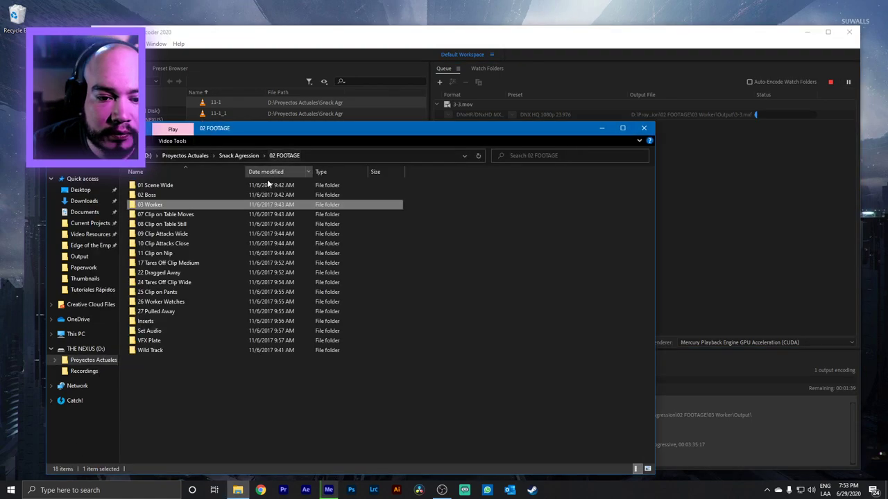
double_click(153, 253)
double_click(199, 206)
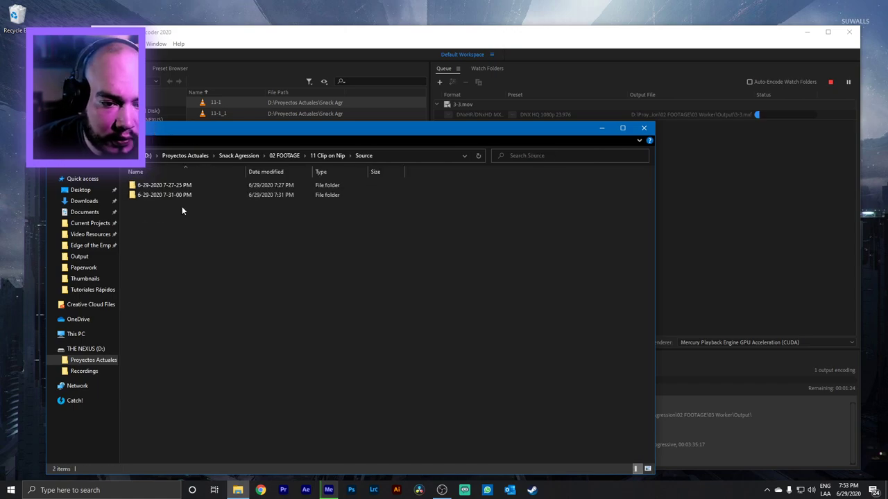
double_click(168, 188)
left_click(142, 195)
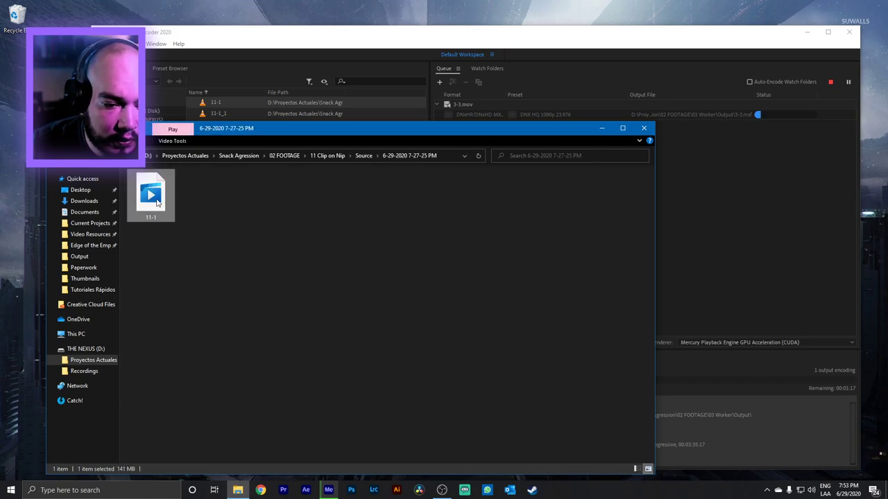
right_click(156, 199)
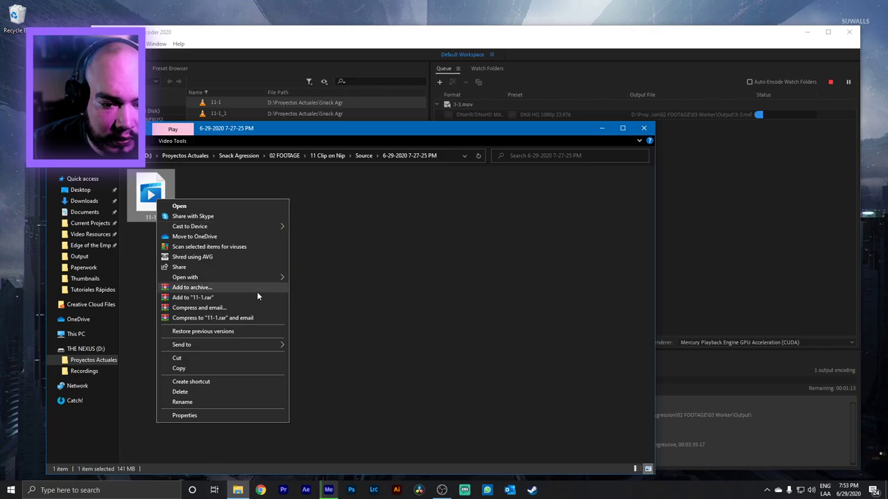
mouse_move(253, 276)
left_click(315, 298)
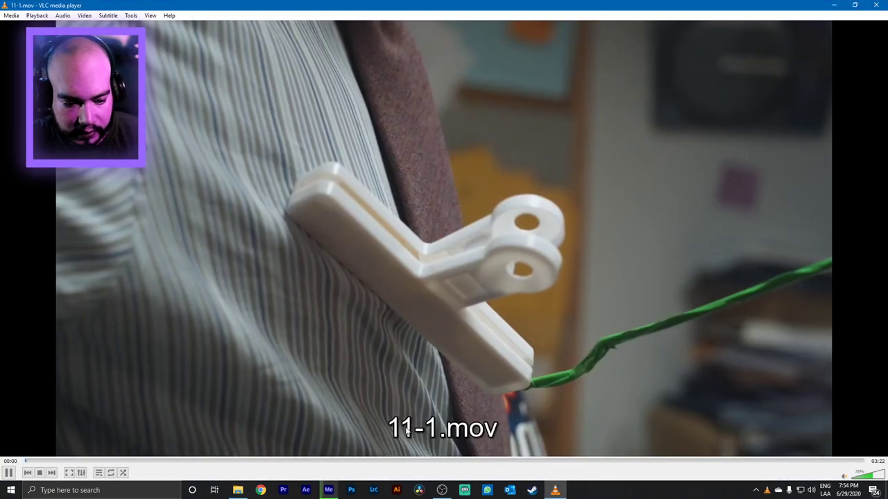
left_click(860, 461)
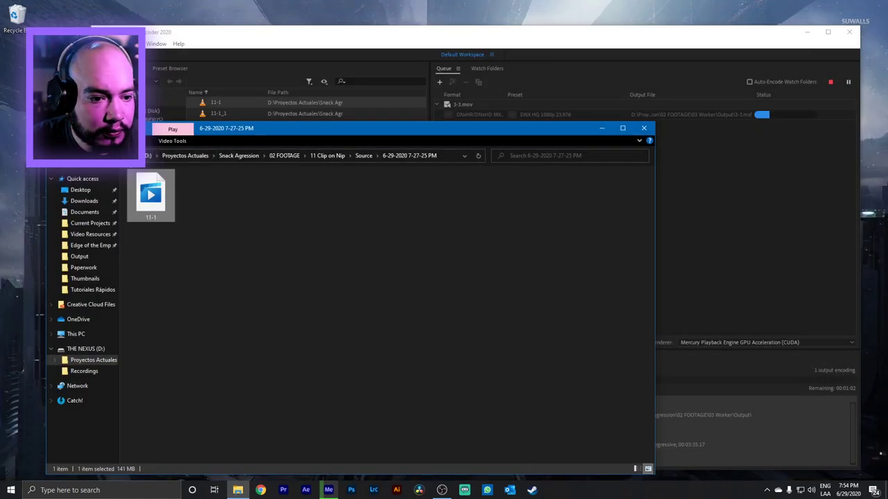
Navigate back to the 11 Clip on Nip Output folder listing the 11-1 render files.
key("alt+Up")
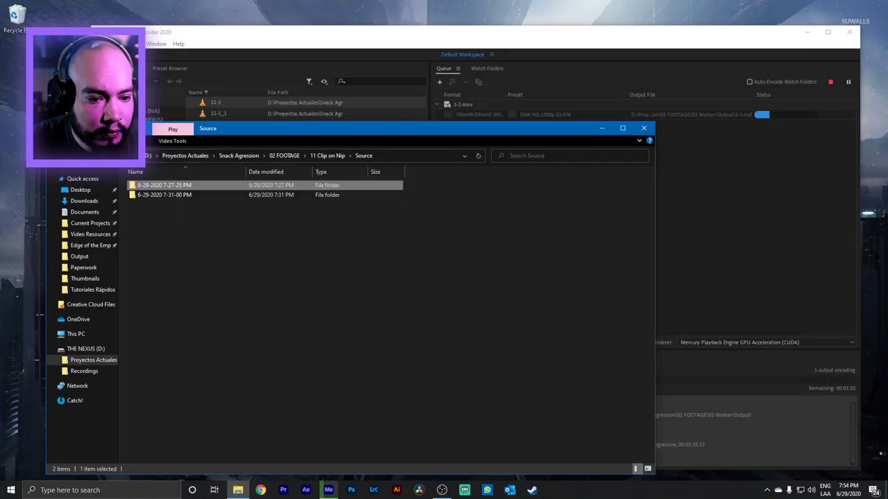
left_click(325, 155)
double_click(166, 200)
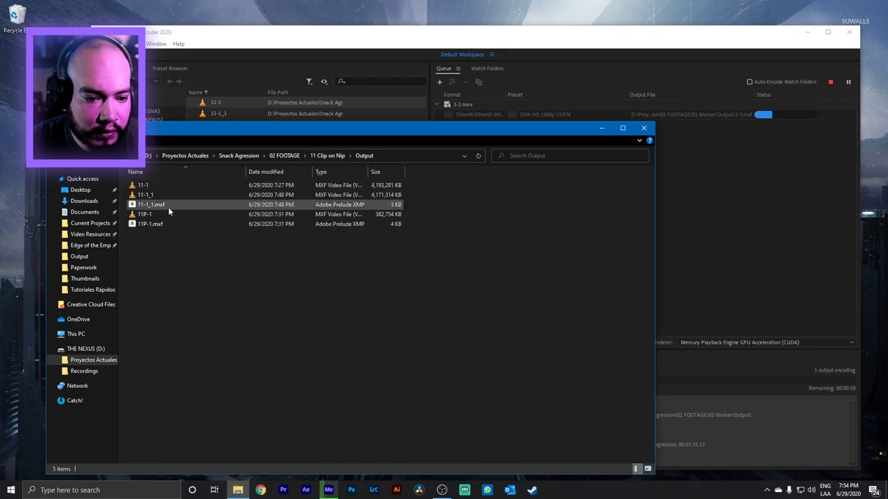
right_click(152, 197)
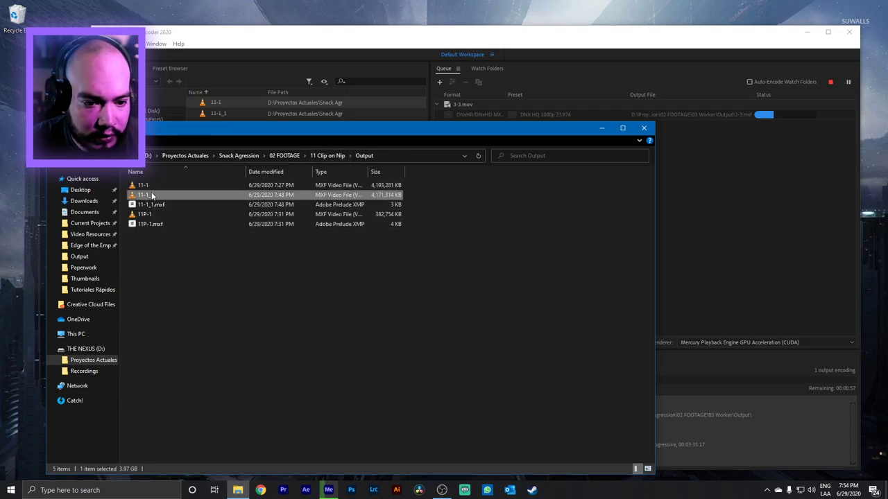
left_click(172, 199)
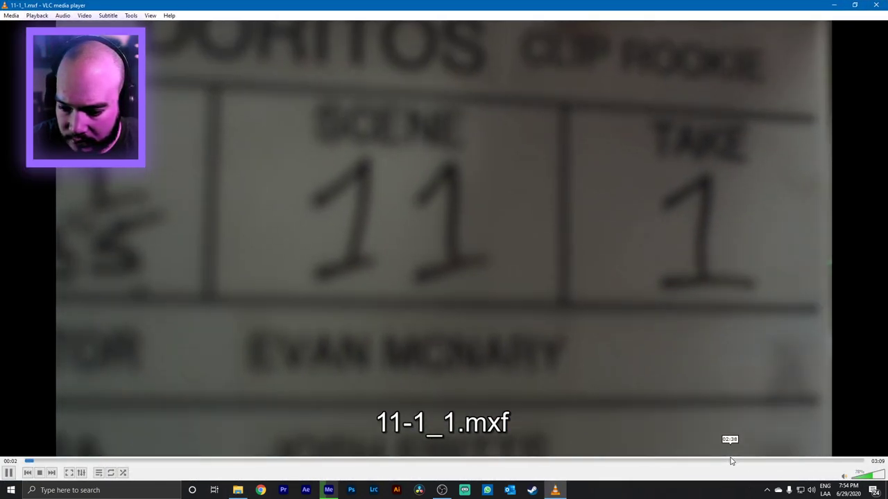
Skip to the end of the clip, close VLC, and select 11-1_1.mxf.
left_click(873, 462)
left_click(878, 5)
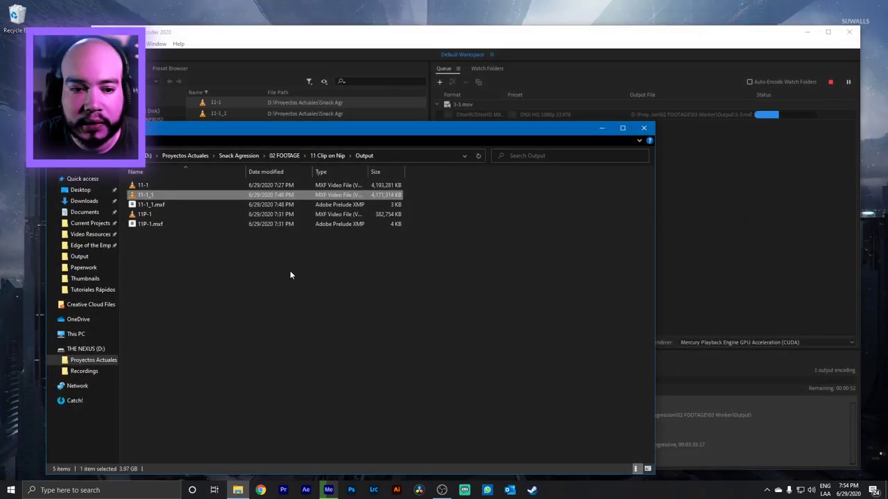
left_click(149, 205)
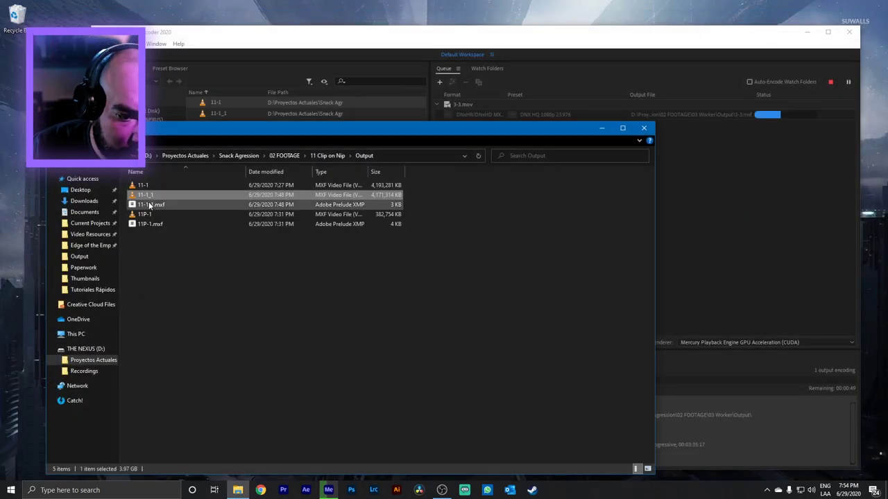
left_click(148, 187, "shift")
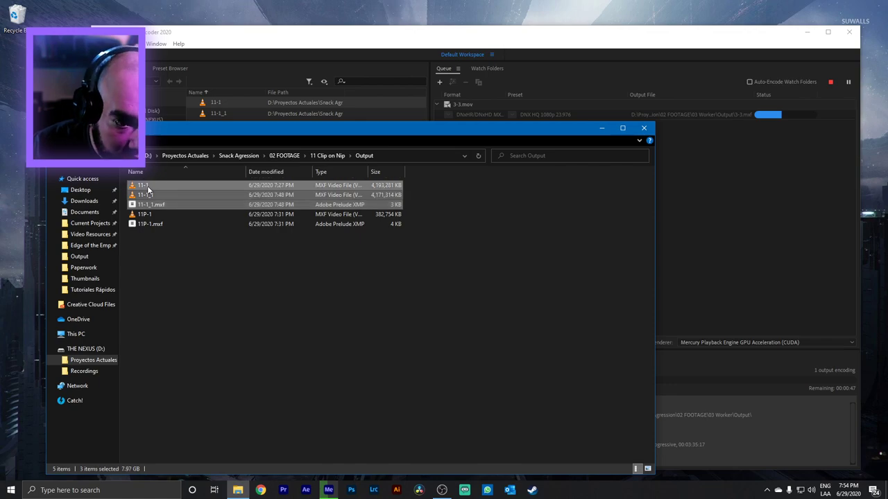
key("Delete")
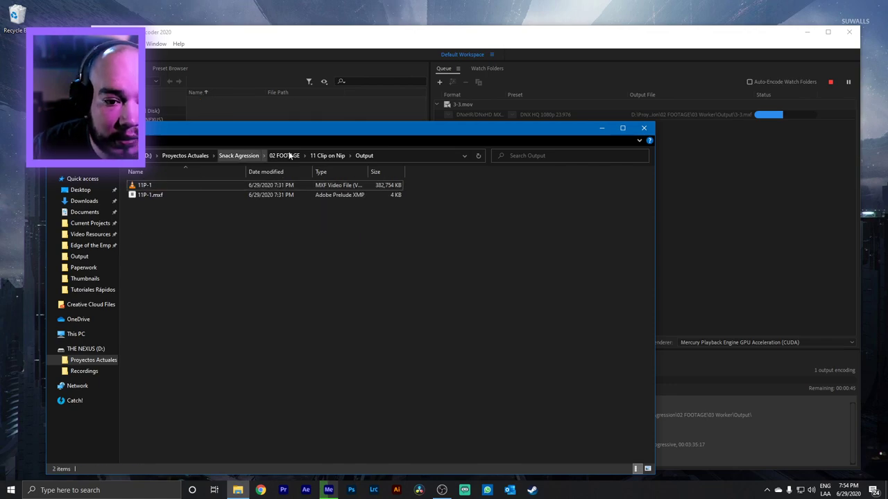
left_click(330, 156)
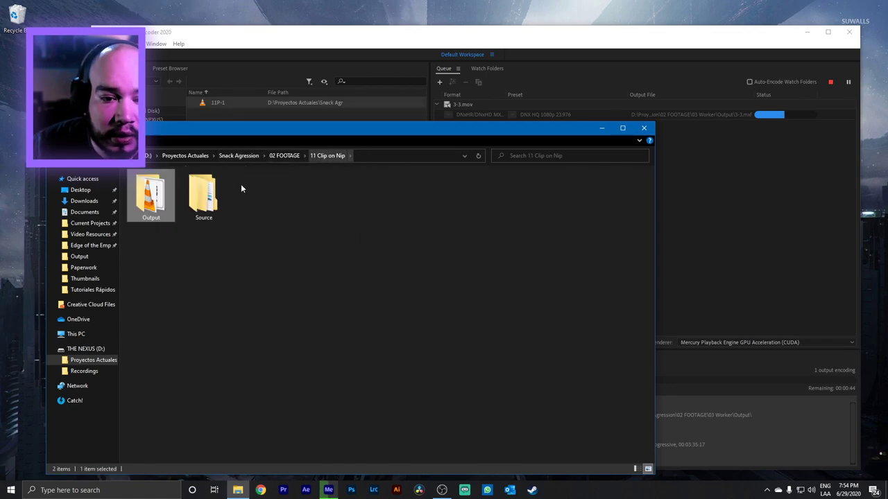
left_click(286, 156)
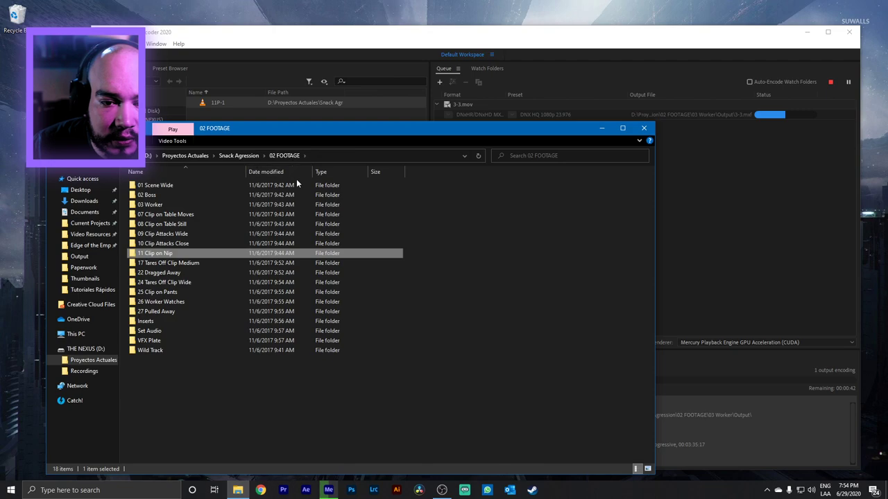
double_click(143, 255)
double_click(208, 190)
left_click(152, 187)
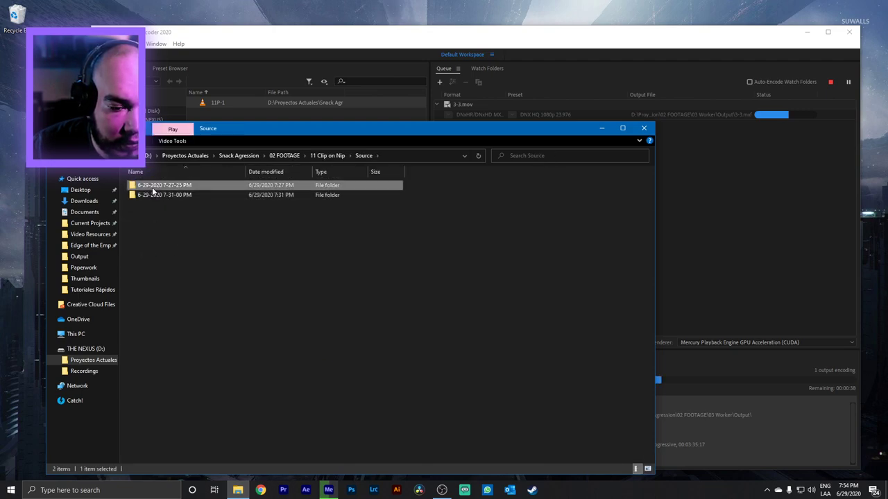
double_click(153, 192)
left_click_drag(151, 201, 746, 227)
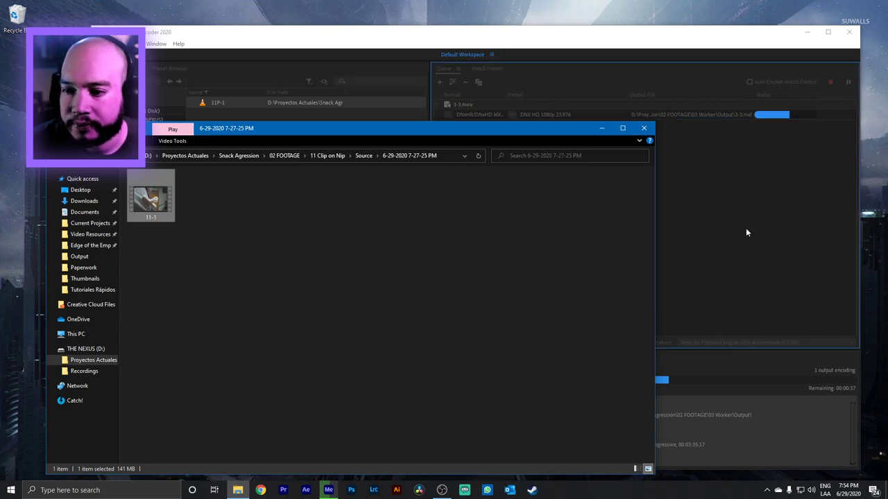
Set the 11-1 job's output to the 11 Clip on Nip Output folder as 11-1.mxf.
left_click(746, 157)
left_click(723, 134)
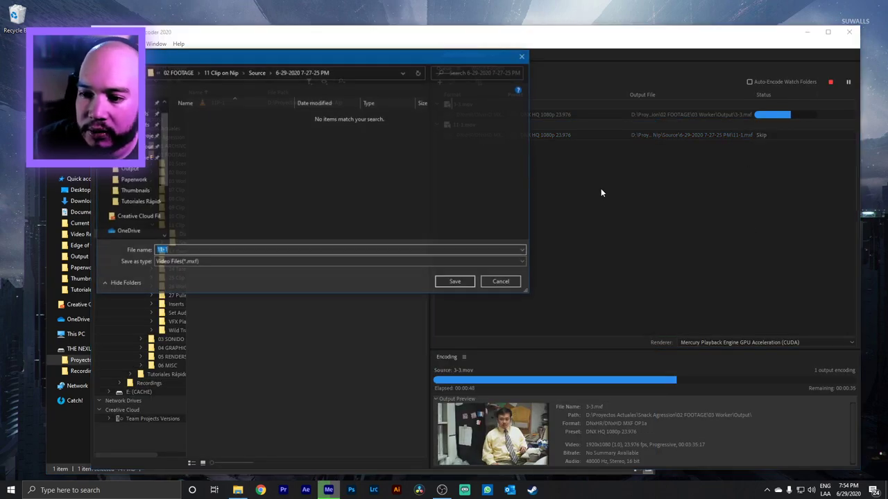
left_click(257, 72)
left_click(260, 72)
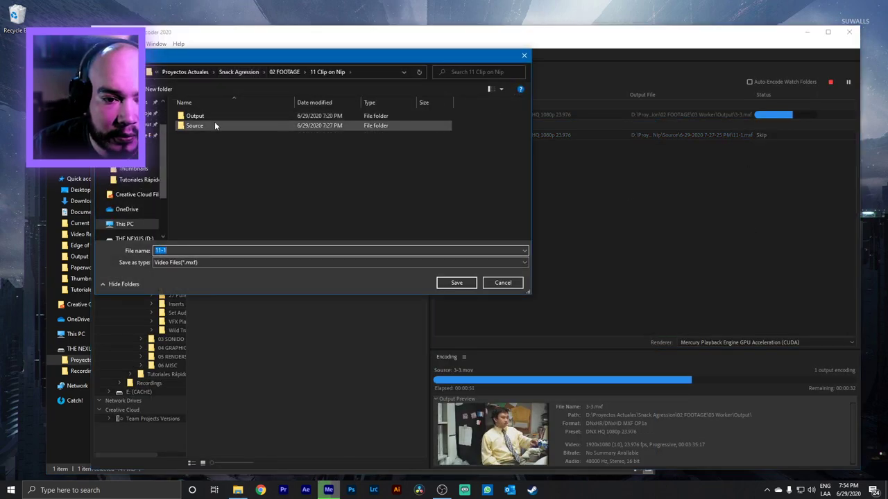
double_click(195, 116)
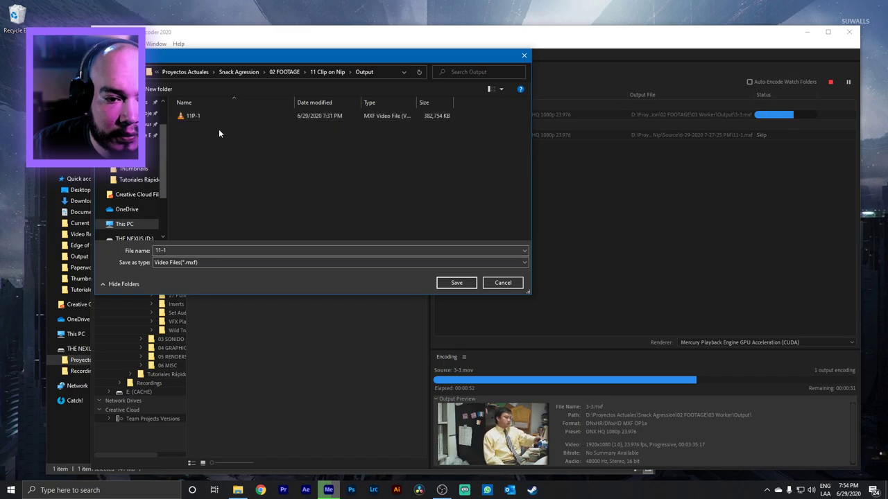
left_click(456, 282)
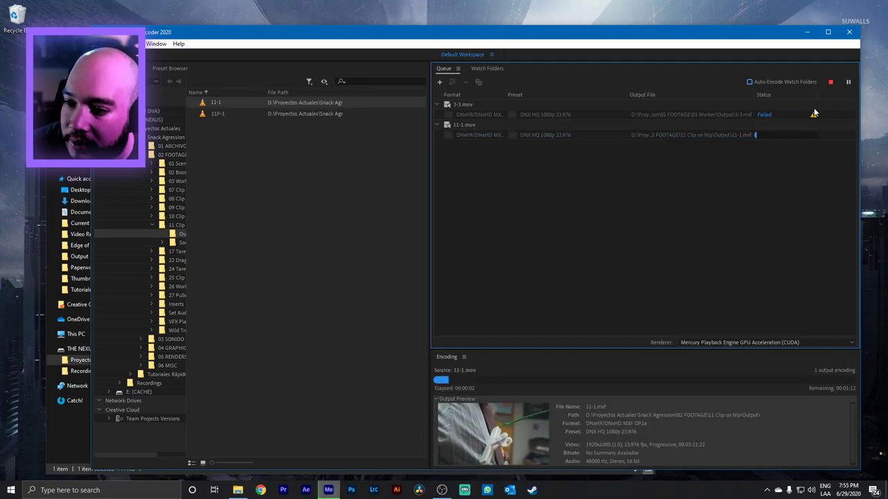
Stop the queue and reset both the 3-3.mov and 11-1.mov jobs to Ready.
mouse_move(814, 116)
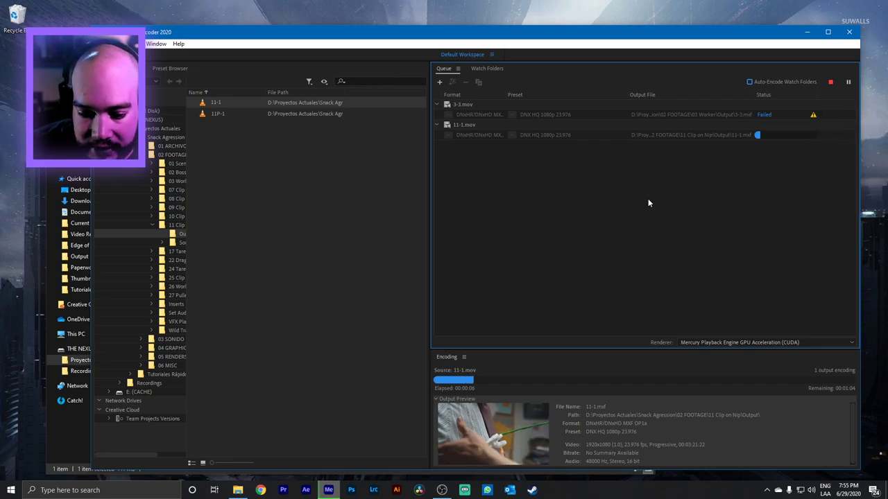
left_click(830, 82)
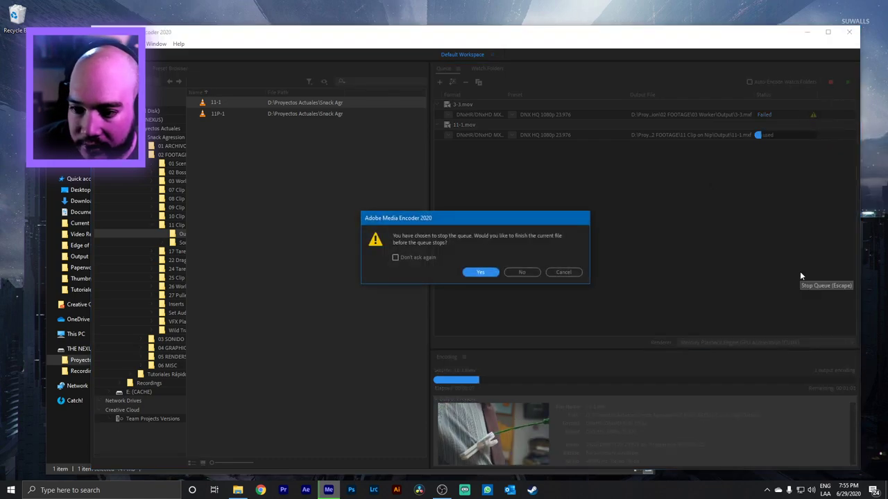
left_click(479, 273)
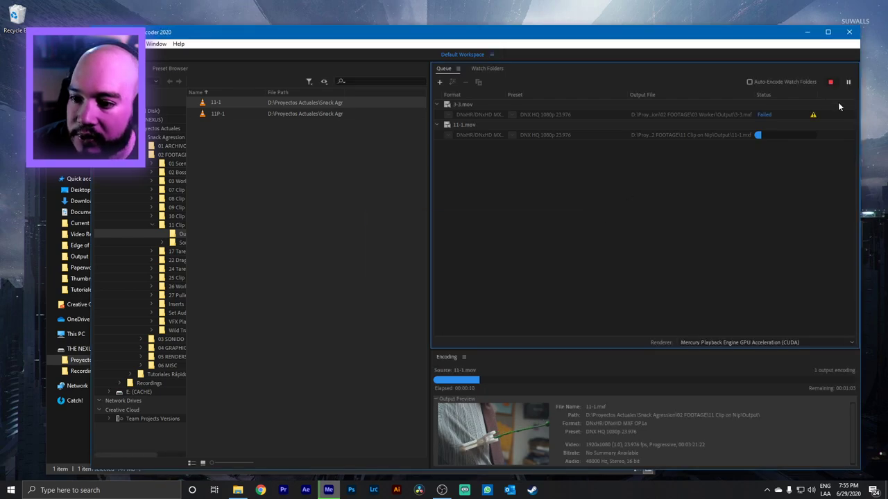
right_click(468, 115)
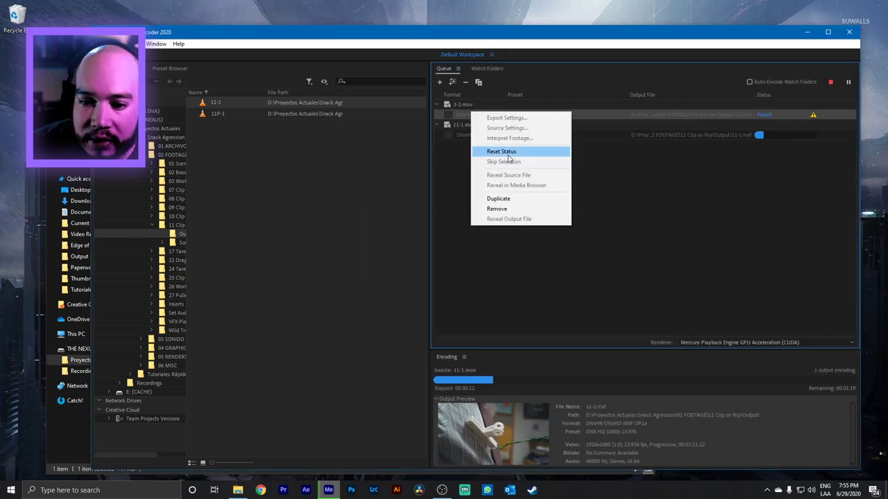
left_click(502, 151)
left_click(829, 81)
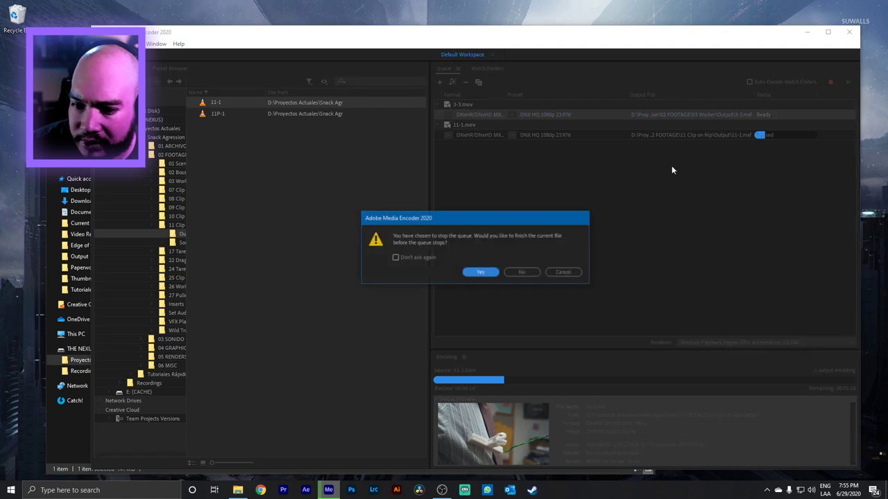
left_click(519, 271)
right_click(490, 135)
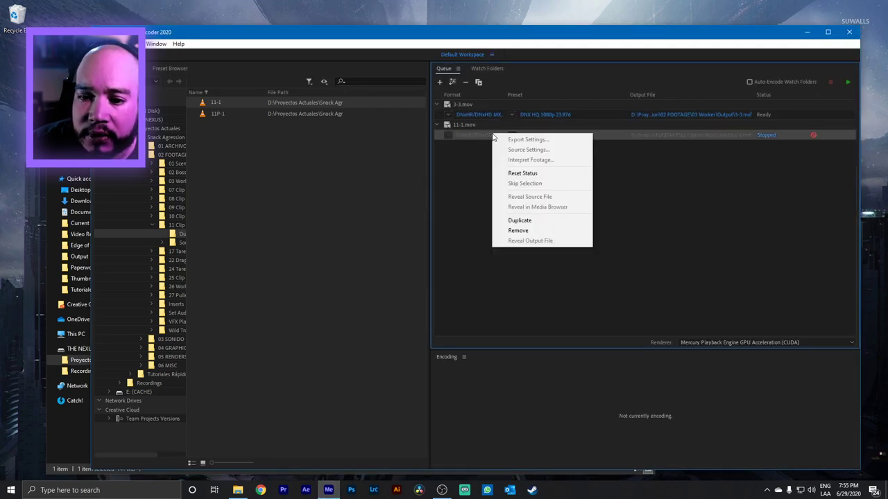
left_click(505, 173)
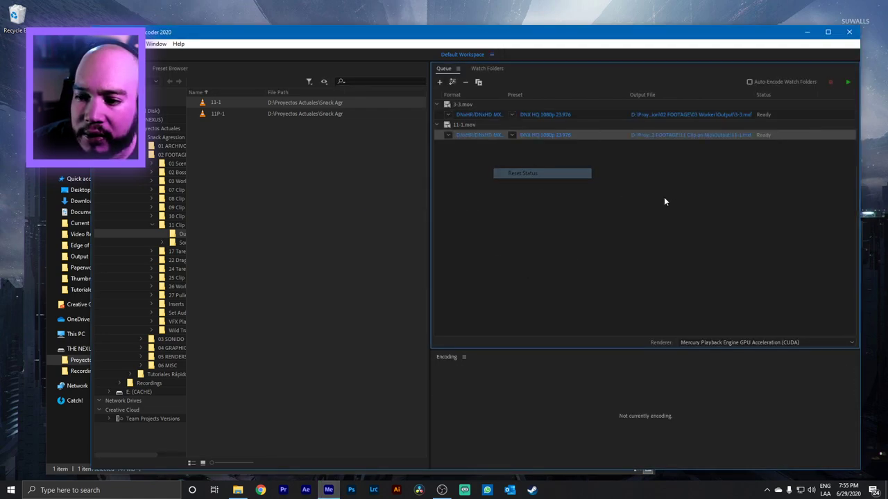
Switch the renderer to Mercury Playback Engine Software Only.
left_click(762, 343)
left_click(729, 362)
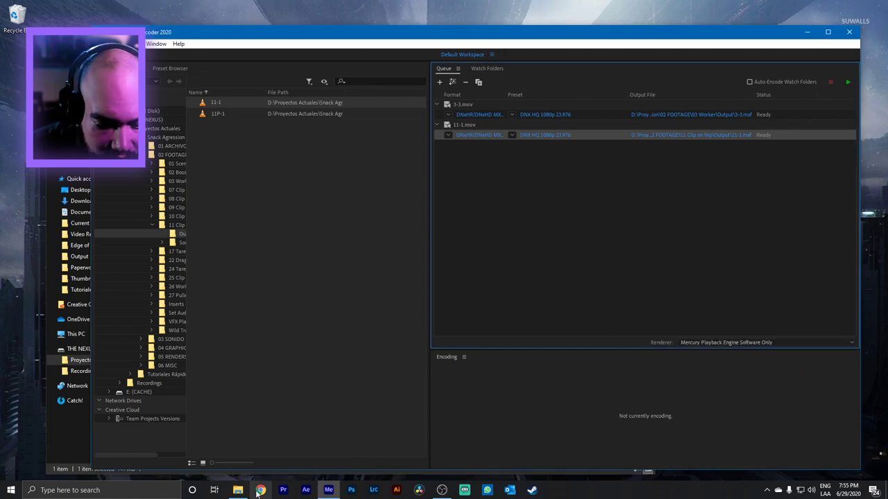
left_click(238, 489)
Go to the 11 Clip on Nip Output folder and copy its address.
left_click(313, 256)
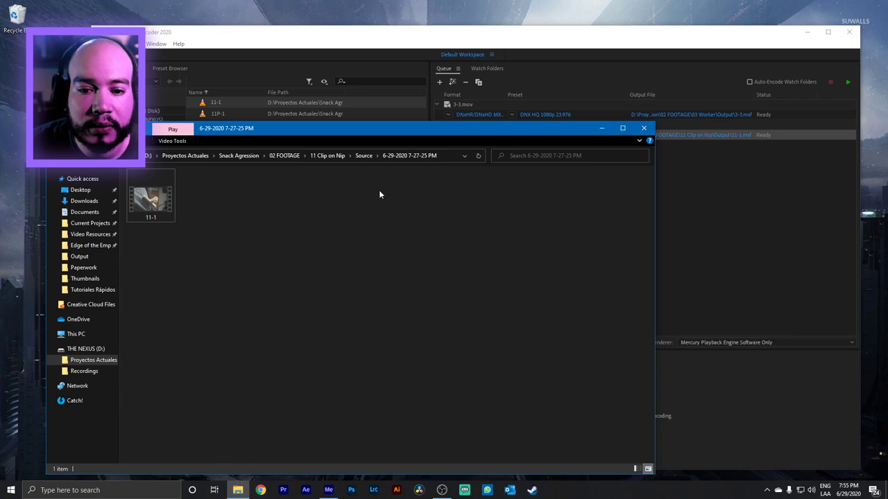
left_click(320, 155)
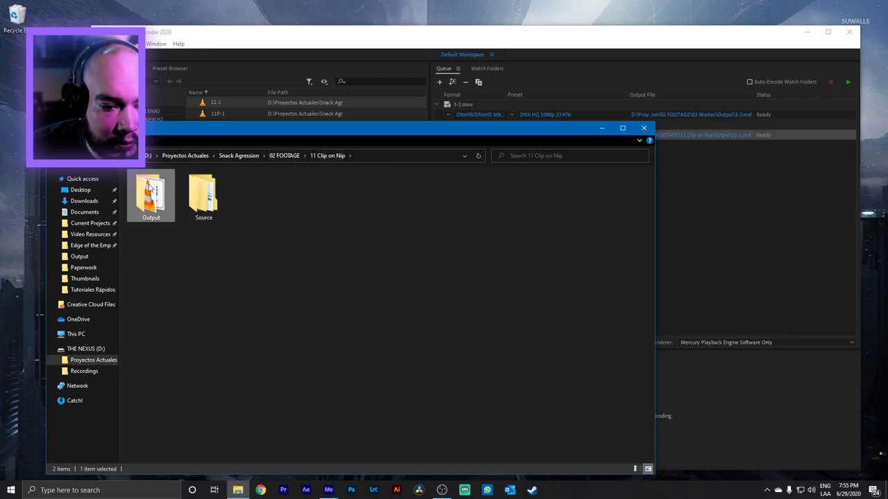
double_click(151, 199)
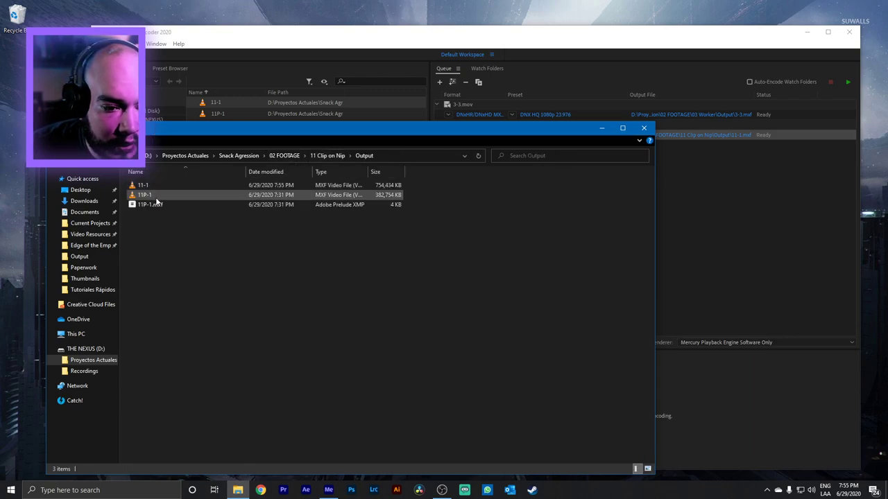
right_click(299, 157)
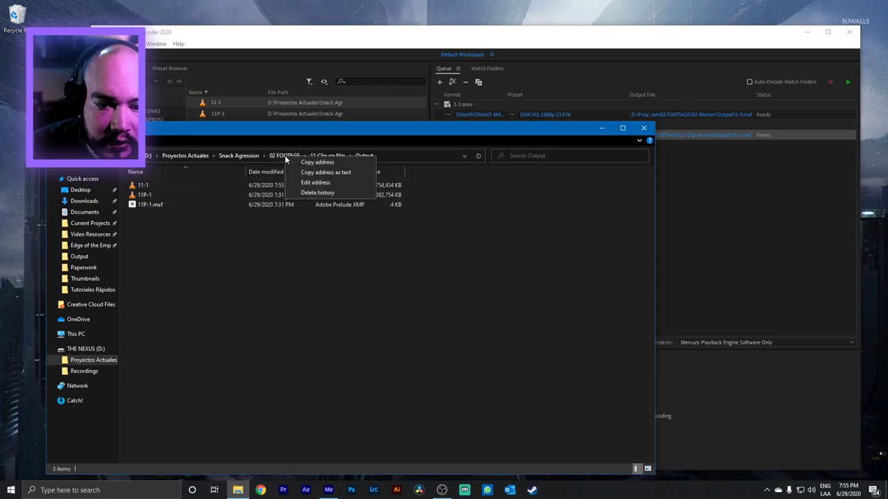
left_click(305, 162)
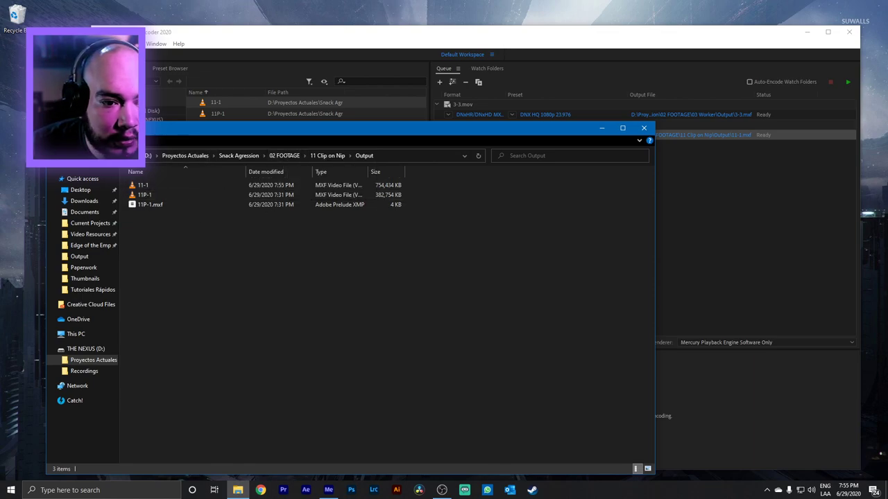
right_click(298, 157)
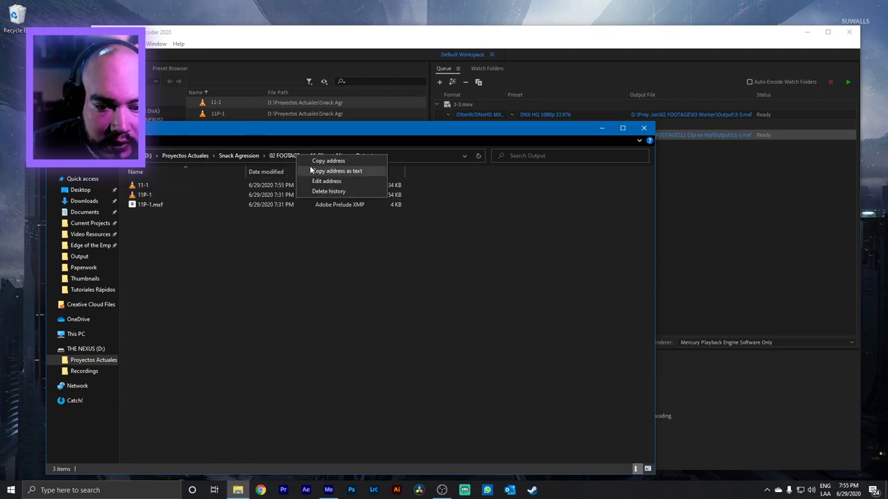
left_click(321, 162)
Open the Output folder in a new Explorer window and drag it toward the bottom-right corner.
left_click(60, 140)
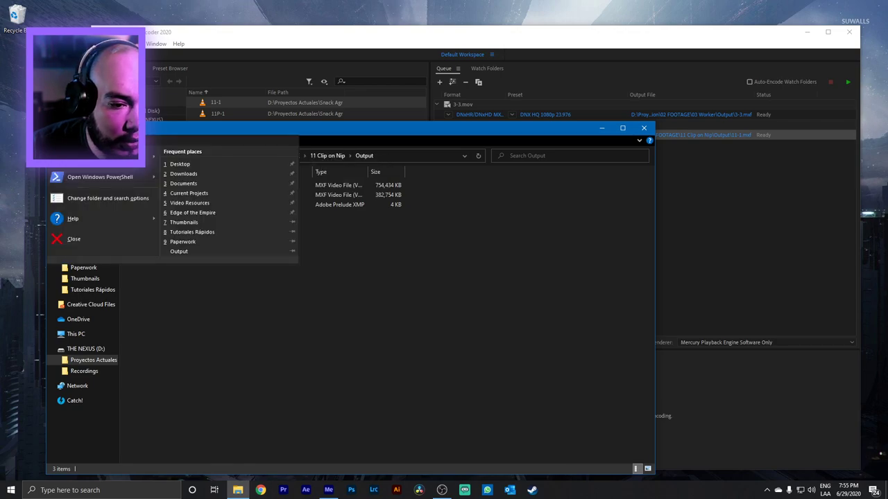
left_click(186, 165)
left_click_drag(240, 61, 886, 496)
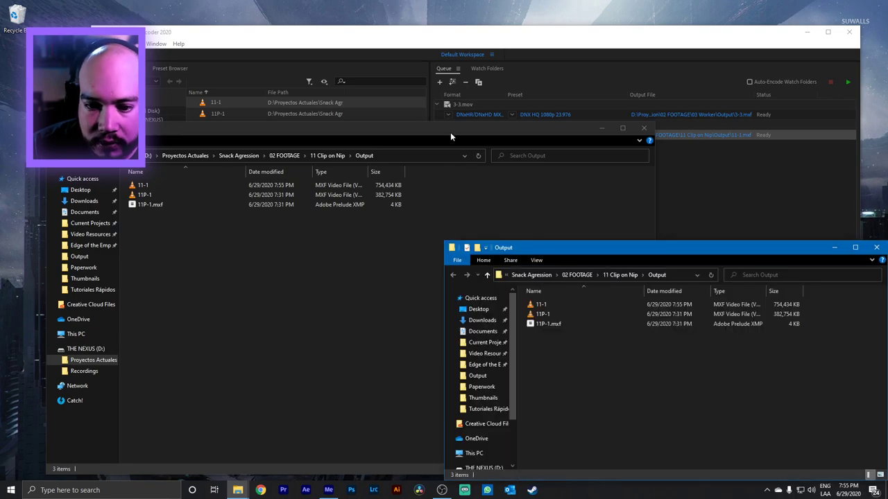
Snap the Explorer windows to the lower corners and stretch Media Encoder across the top half.
left_click_drag(450, 132, 2, 489)
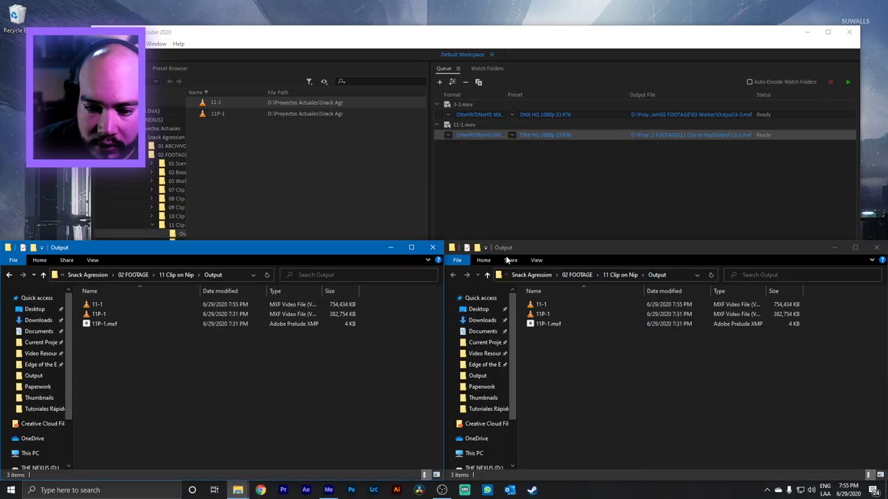
left_click(404, 25)
left_click_drag(410, 24, 0, 38)
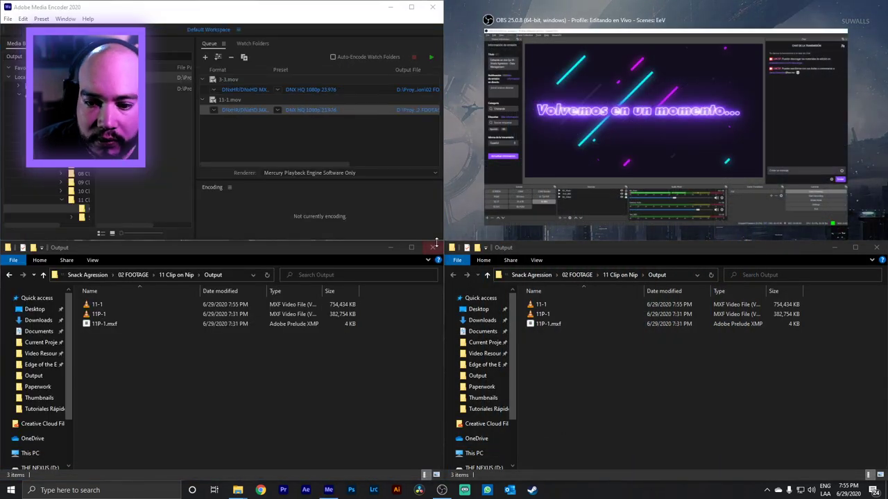
left_click(364, 207)
left_click_drag(444, 210, 887, 210)
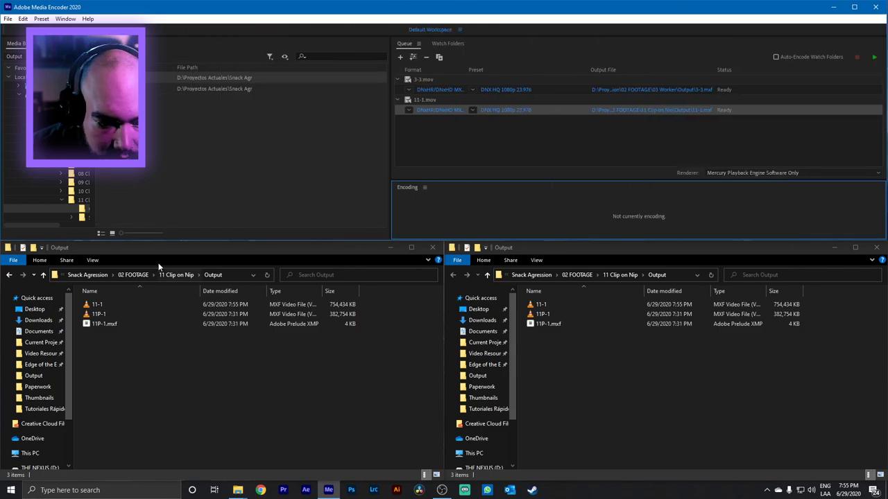
In the left window, open 02 FOOTAGE > 03 Worker > Output and delete the 3-3 proxy.
left_click(133, 275)
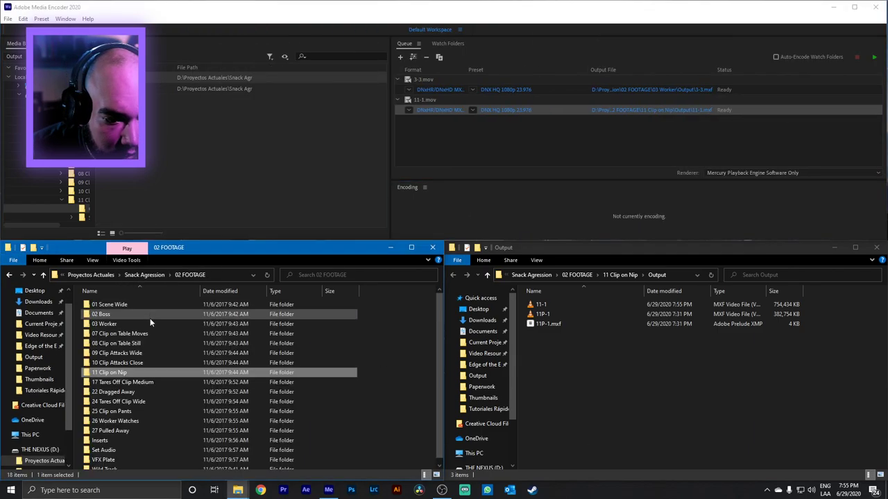
double_click(107, 324)
double_click(111, 310)
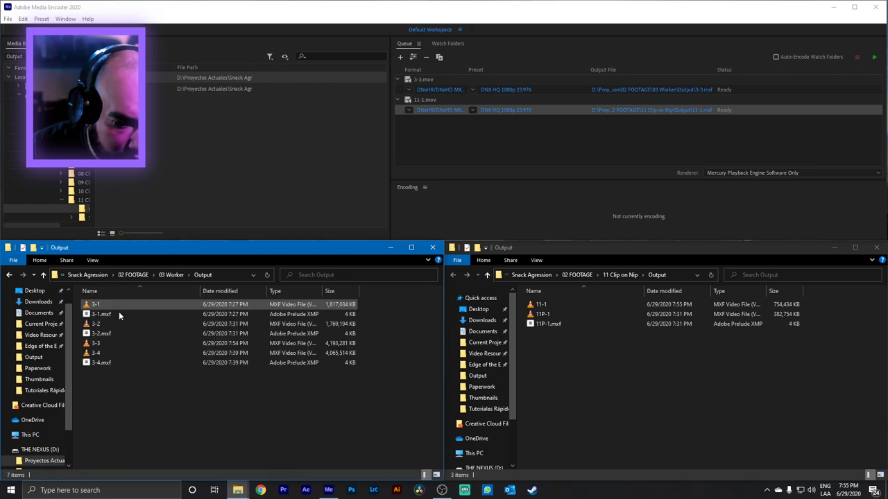
left_click(107, 344)
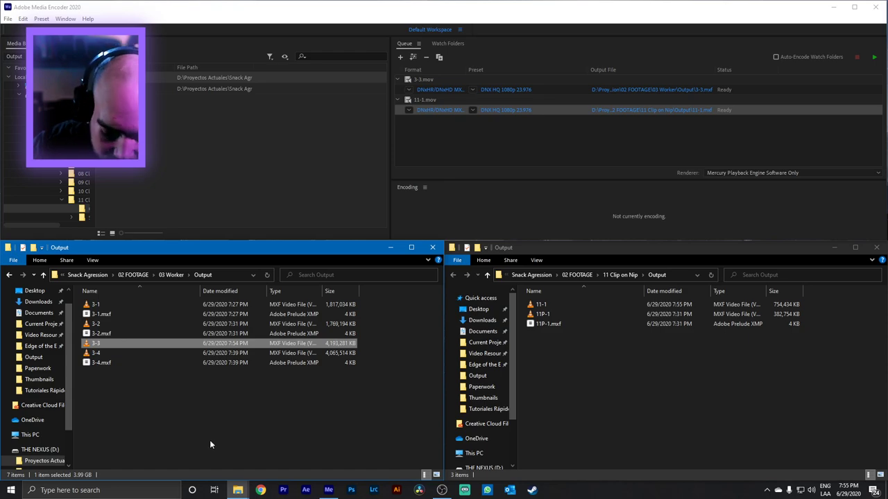
key("Delete")
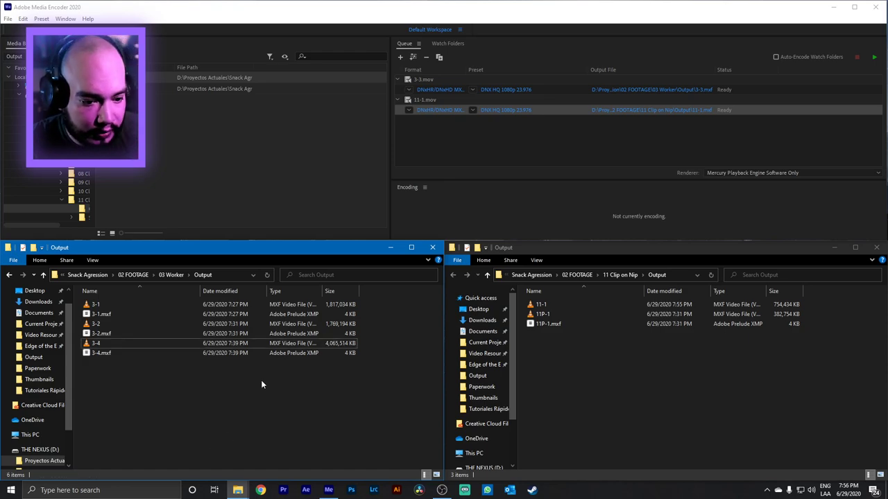
left_click(549, 324)
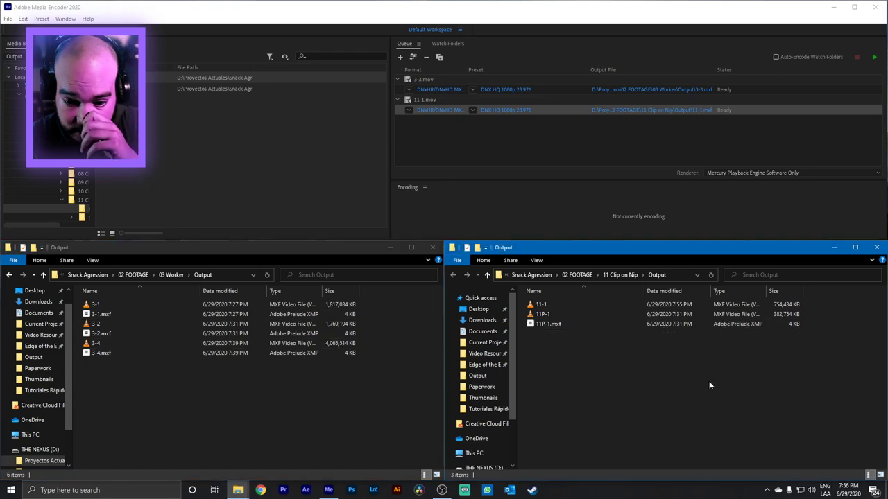
Delete the old 11-1 proxy from the Output folder and start the Media Encoder queue.
left_click(547, 305)
key("Delete")
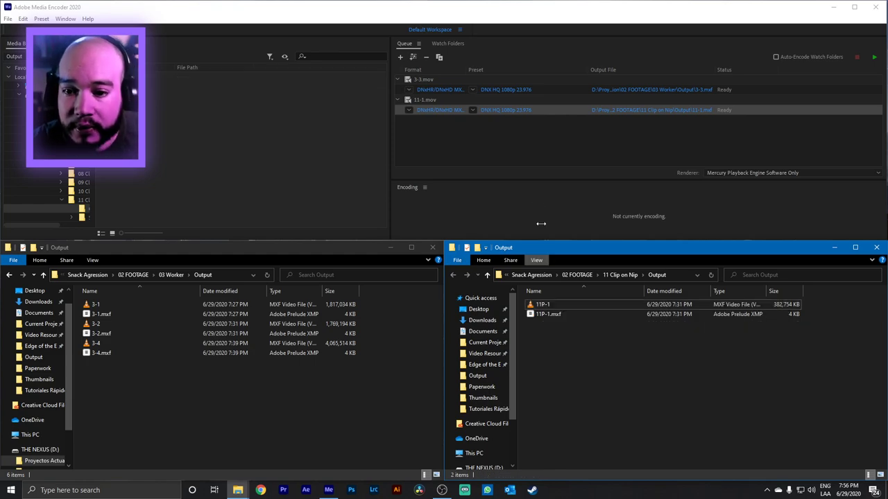
left_click(504, 139)
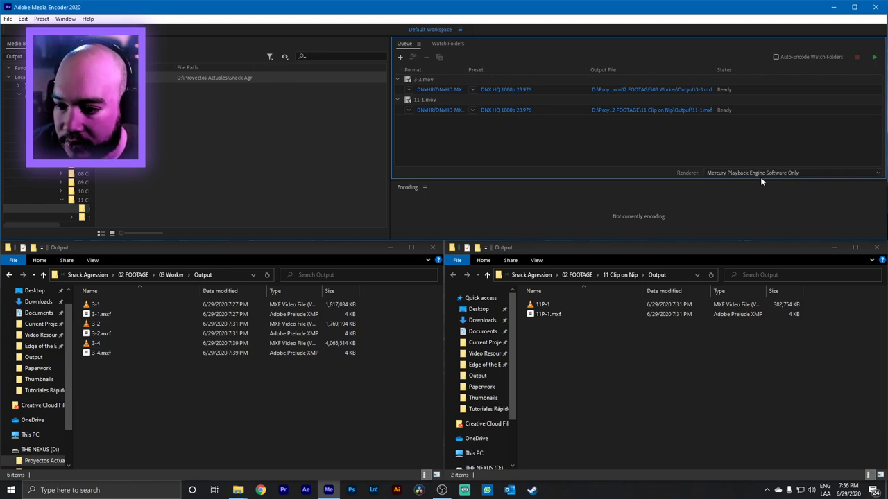
left_click(874, 58)
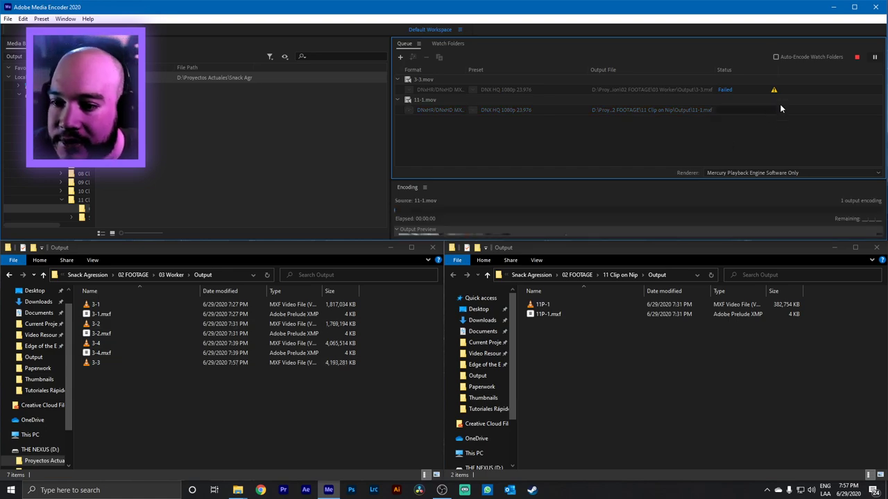
Stop the queue immediately and delete the partial 11-1 and 3-3 output files.
left_click(856, 57)
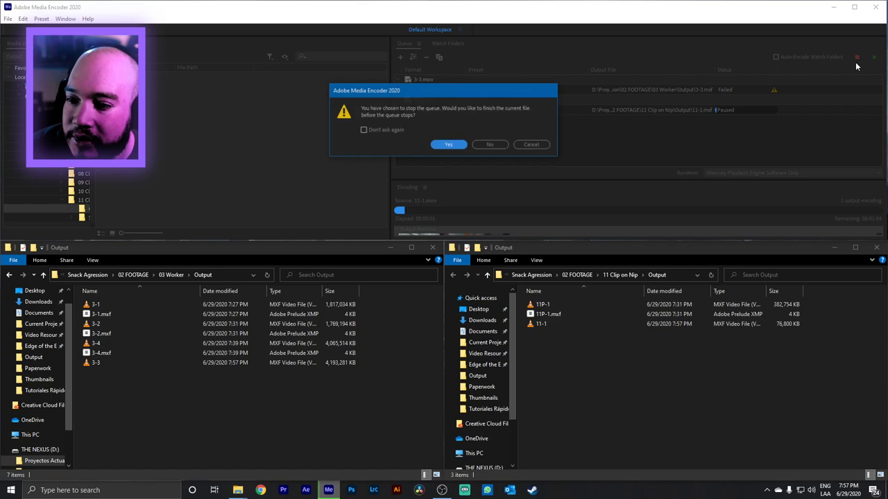
left_click(490, 144)
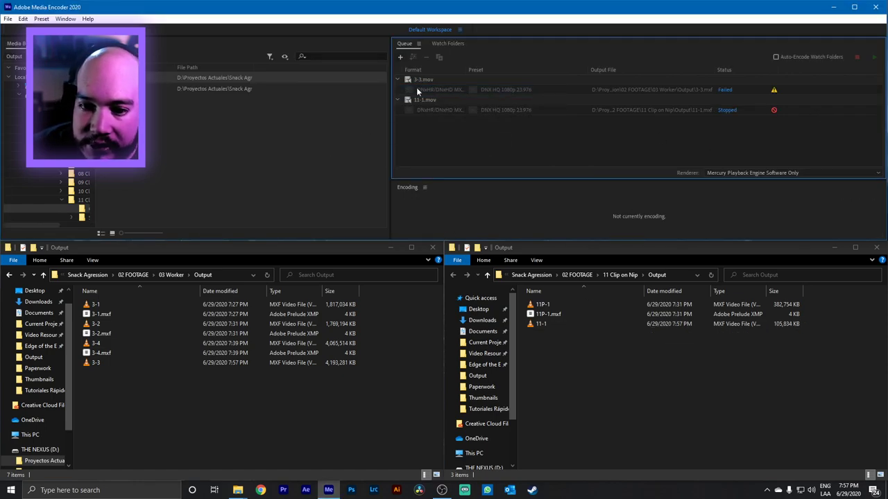
left_click(542, 325)
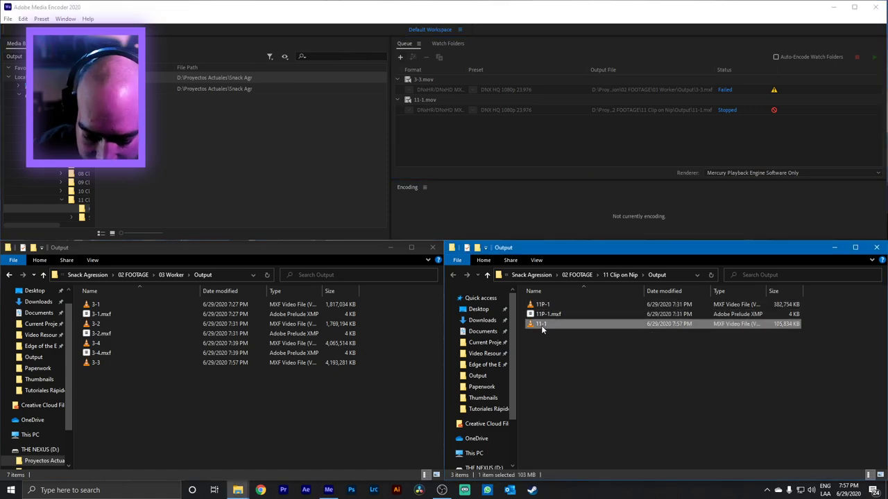
key("Delete")
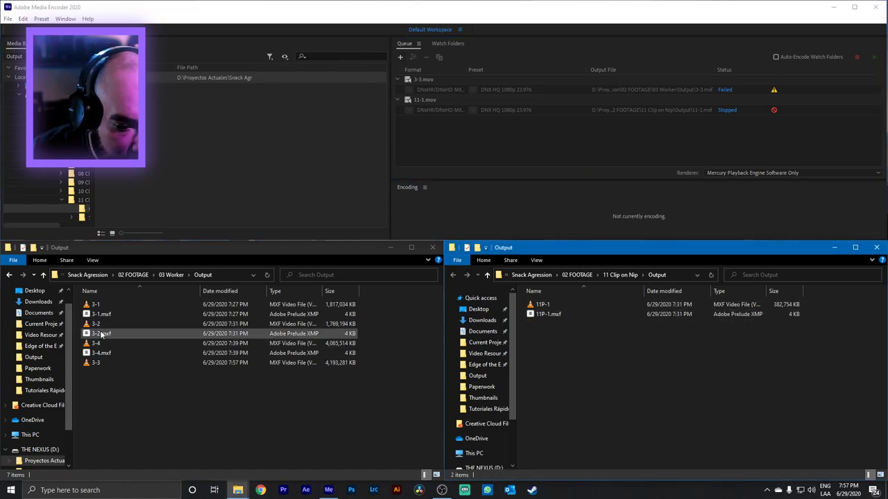
left_click(102, 363)
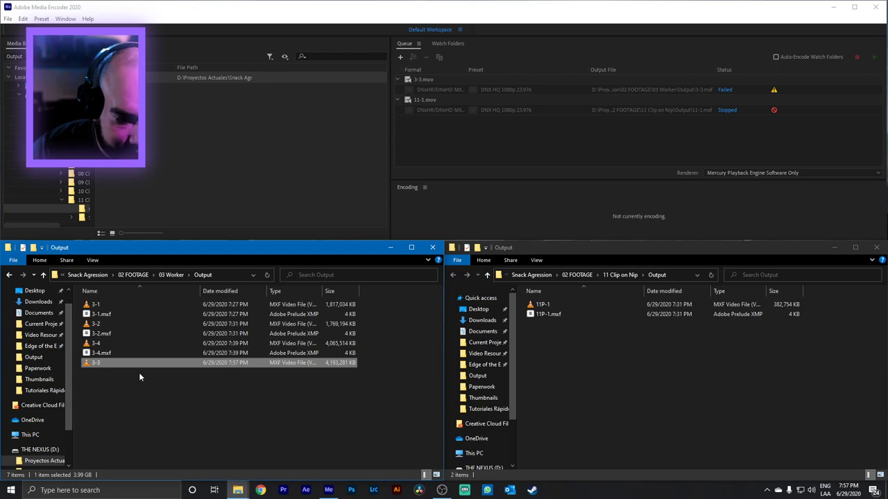
key("Delete")
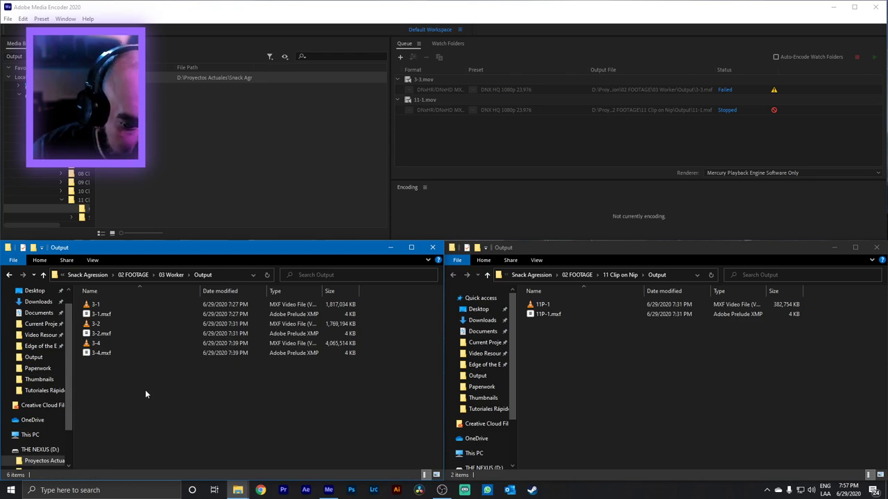
Reset the 3-3 and 11-1 queue items to Ready.
left_click(725, 130)
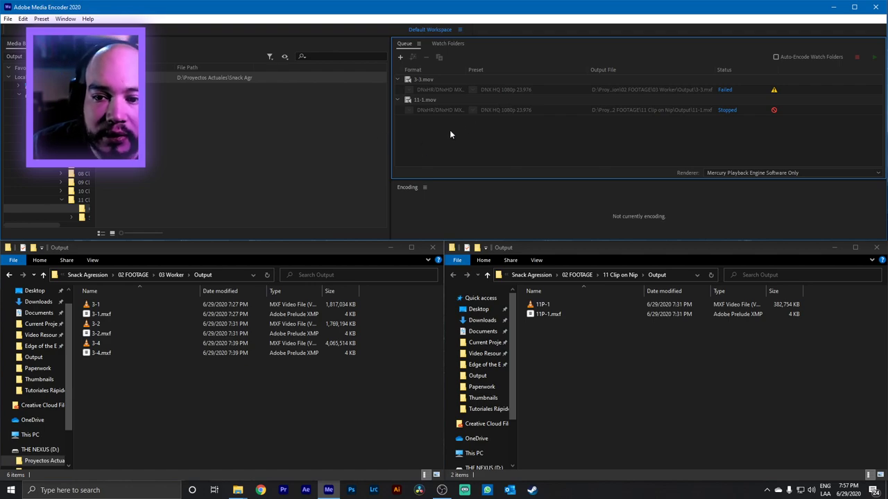
right_click(521, 89)
left_click(537, 129)
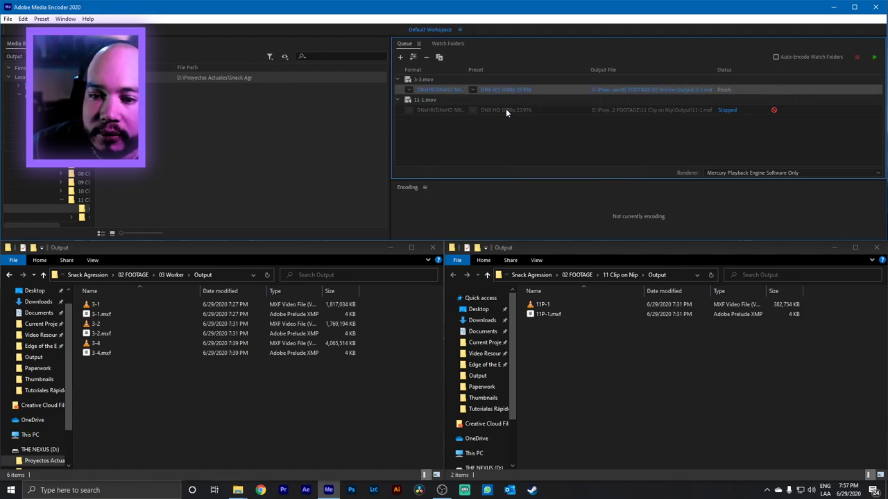
right_click(505, 109)
left_click(536, 150)
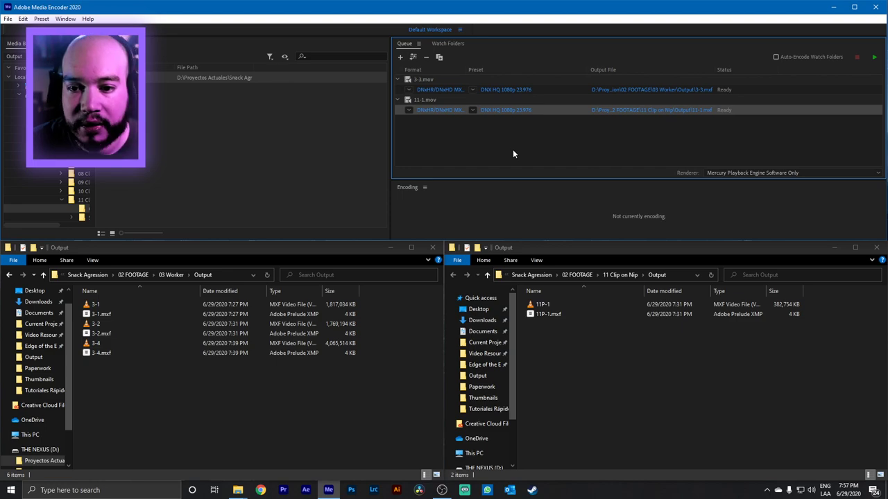
Open 3-3.mov's export settings and try the QuickTime and MXF OP1a formats and their presets.
left_click(458, 90)
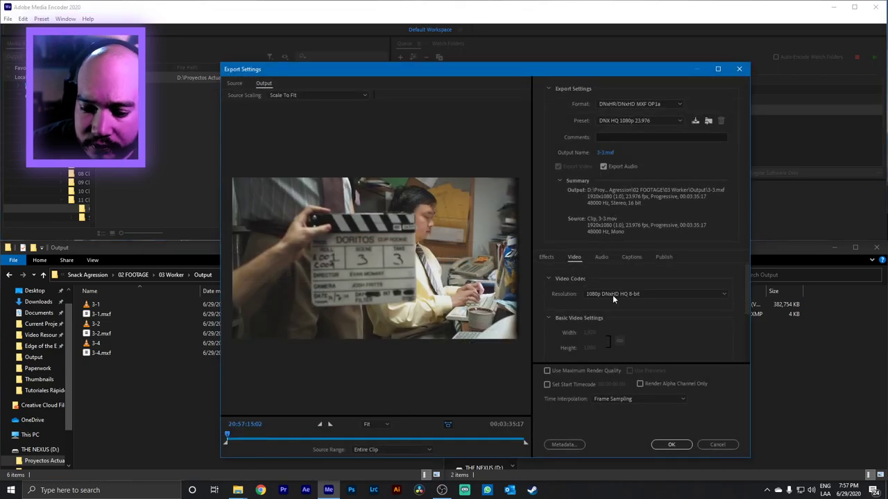
left_click(717, 445)
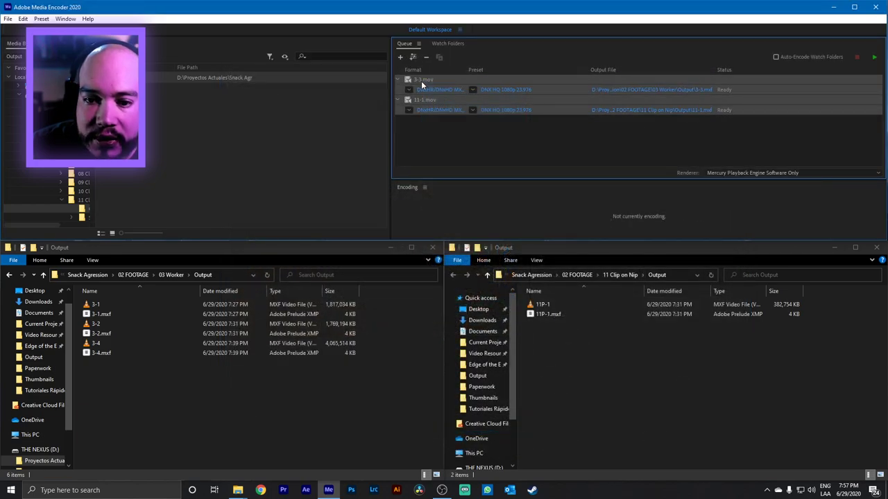
left_click(490, 138)
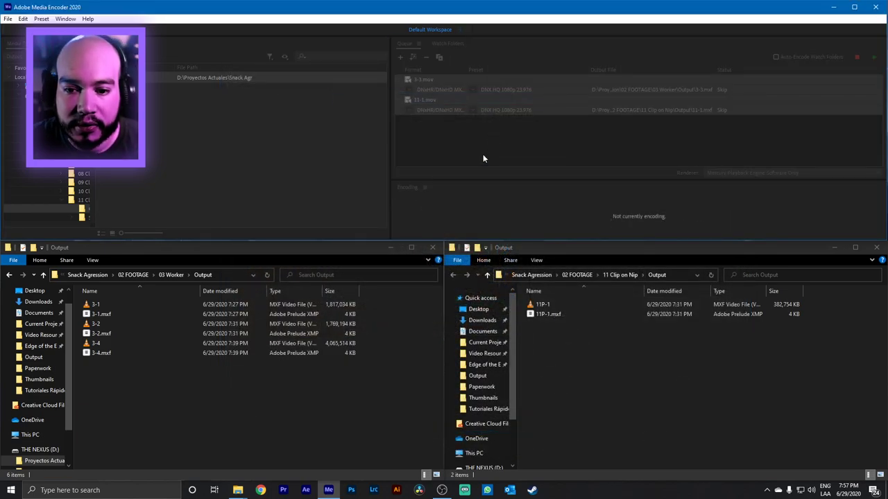
left_click(640, 103)
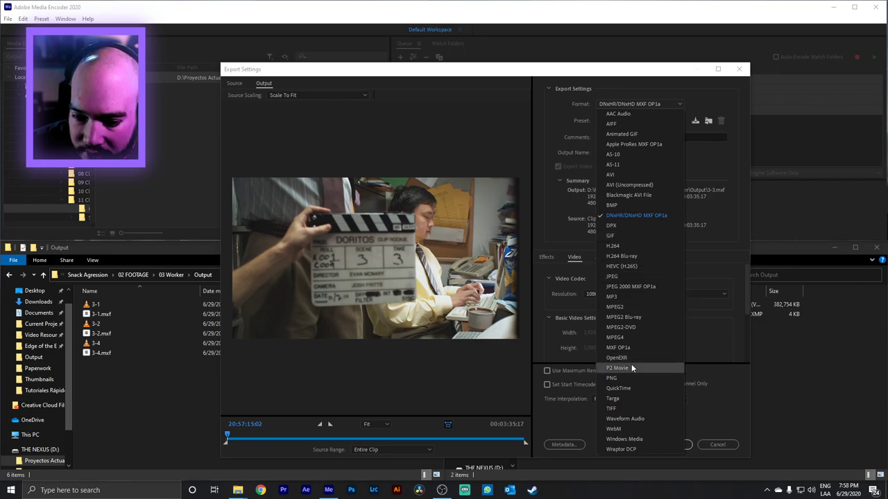
left_click(626, 388)
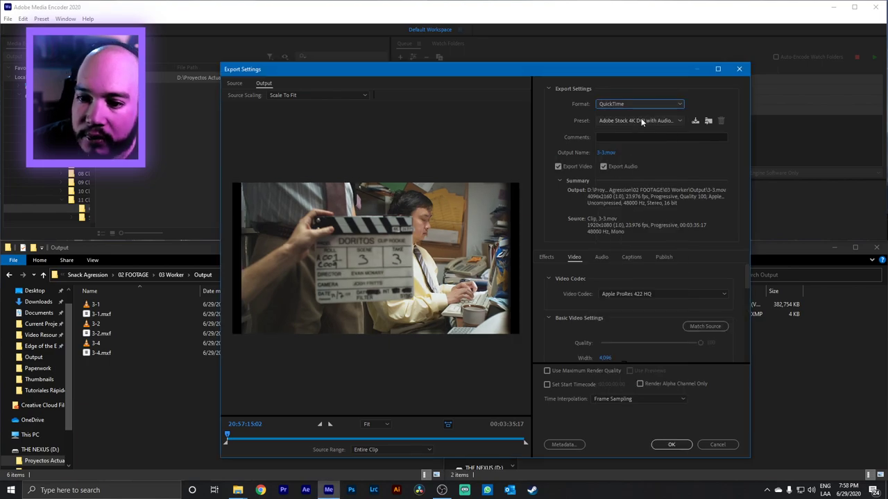
left_click(641, 117)
left_click(571, 115)
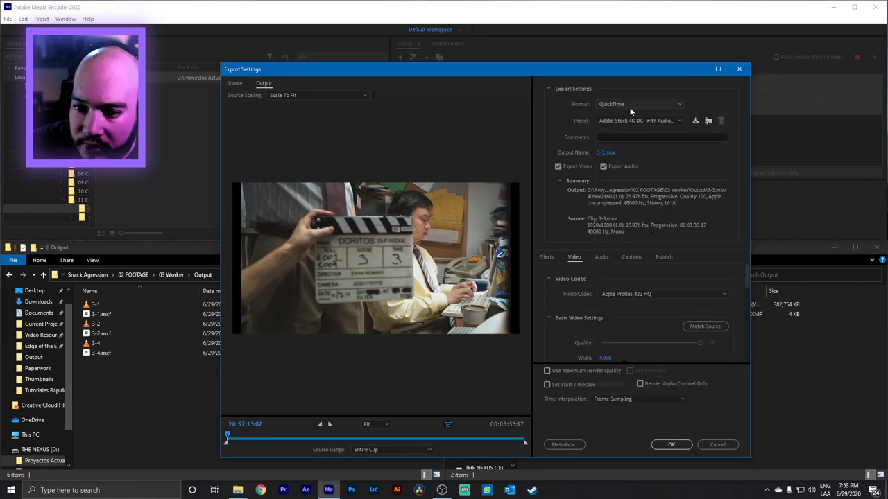
left_click(630, 105)
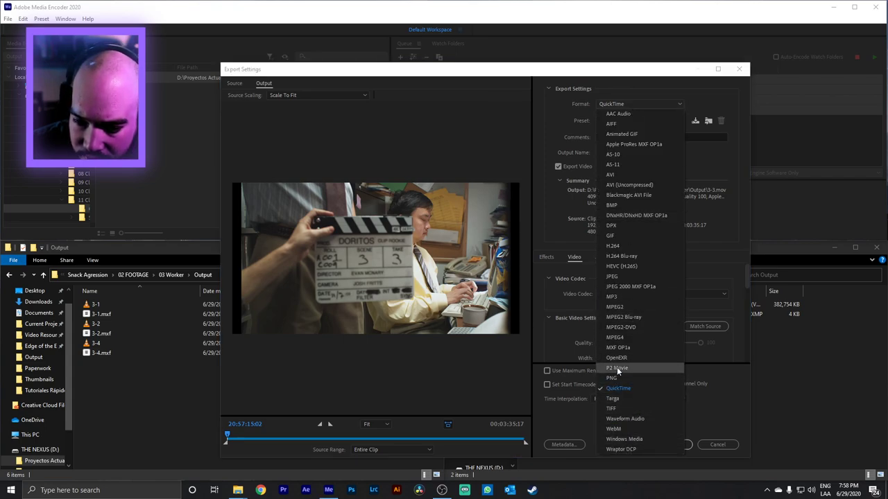
left_click(624, 348)
left_click(642, 120)
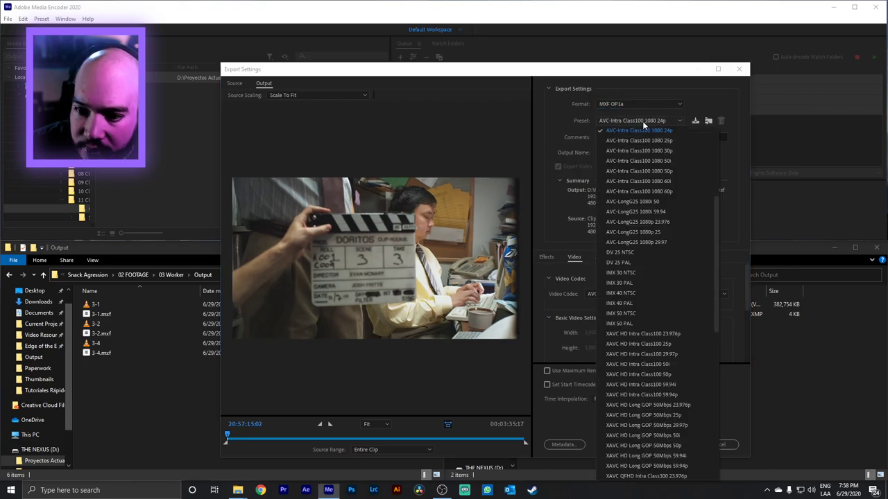
scroll(676, 303, "down", 10)
scroll(676, 305, "up", 10)
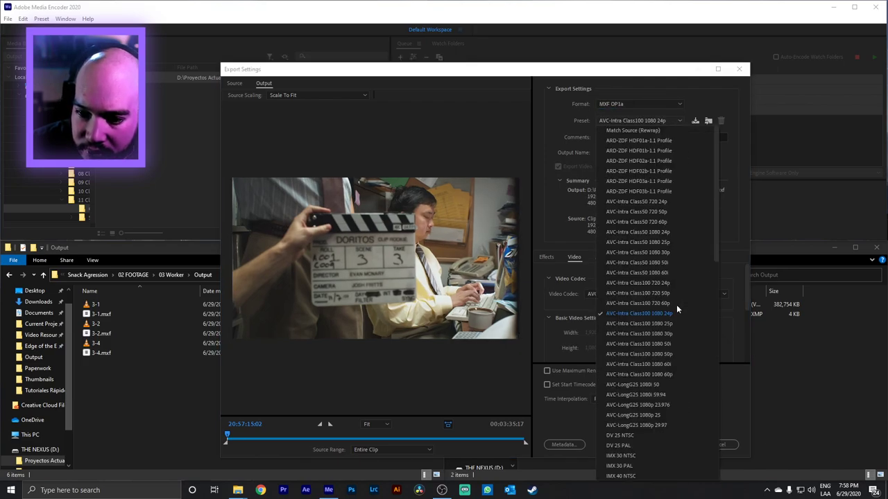
left_click(621, 105)
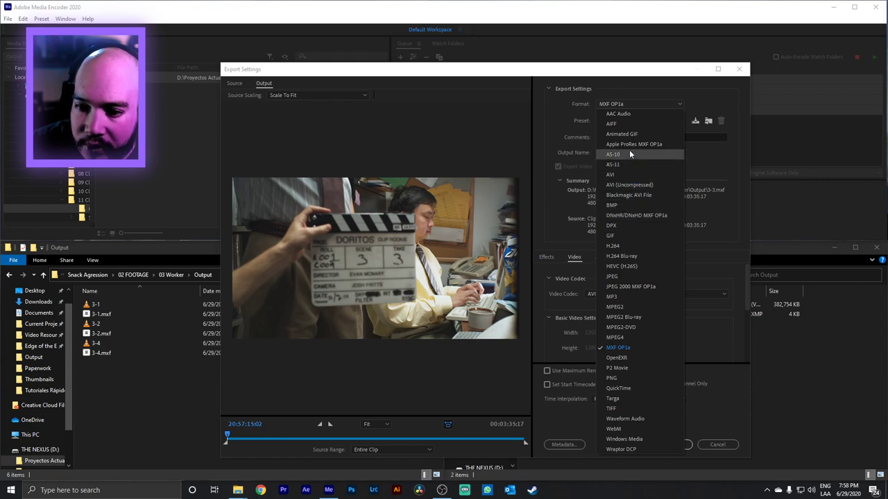
Choose format DNxHR/DNxHD MXF OP1a with preset DNX HQX 1080p 23.976, then review the Audio and Video tabs.
left_click(633, 215)
left_click(648, 120)
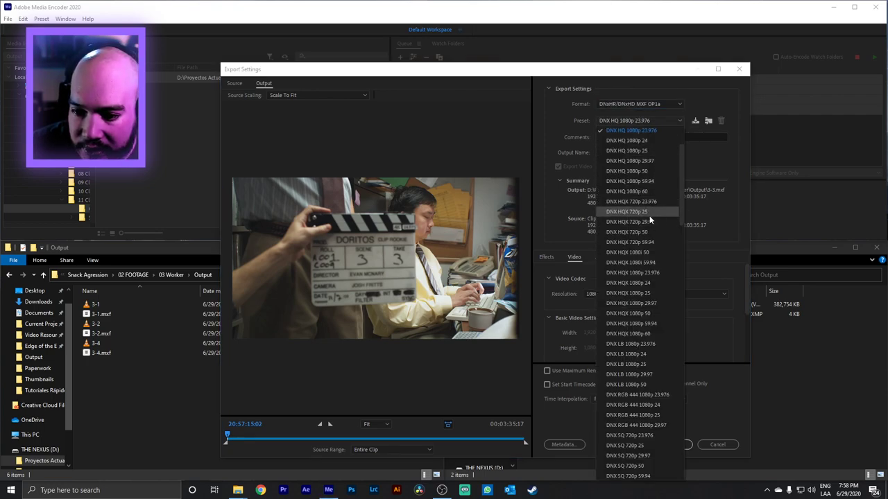
scroll(649, 220, "up", 3)
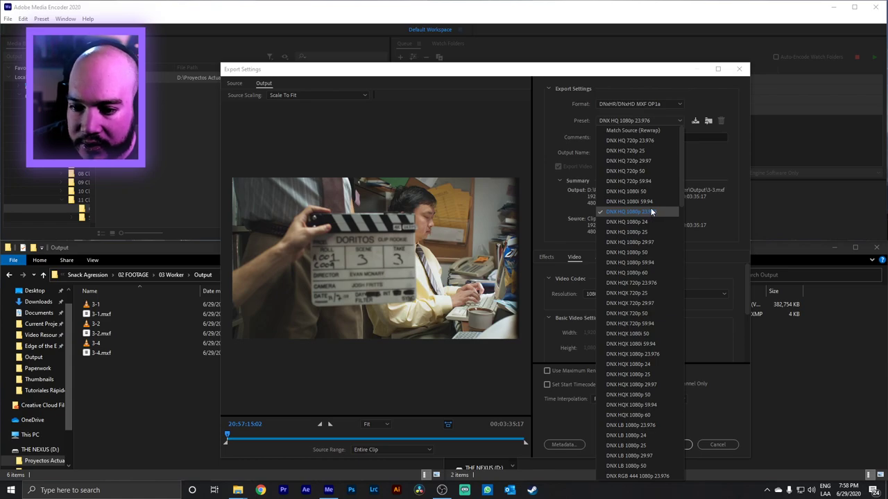
scroll(650, 212, "down", 7)
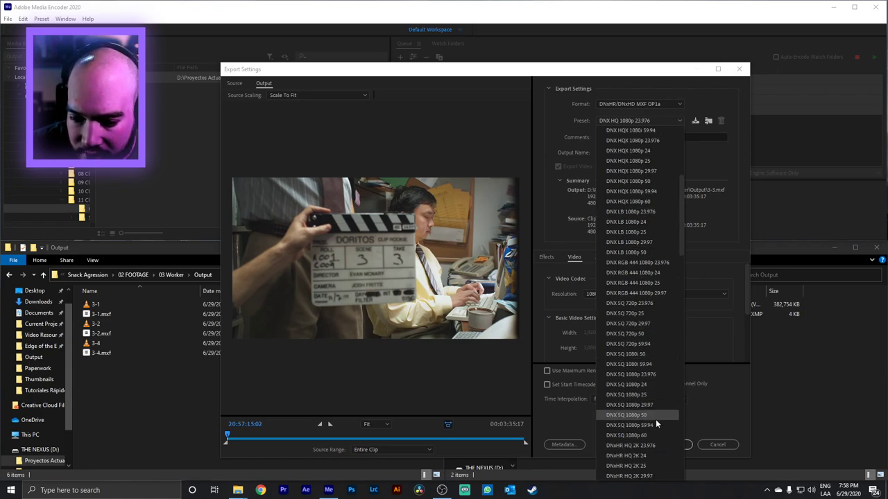
scroll(630, 269, "up", 7)
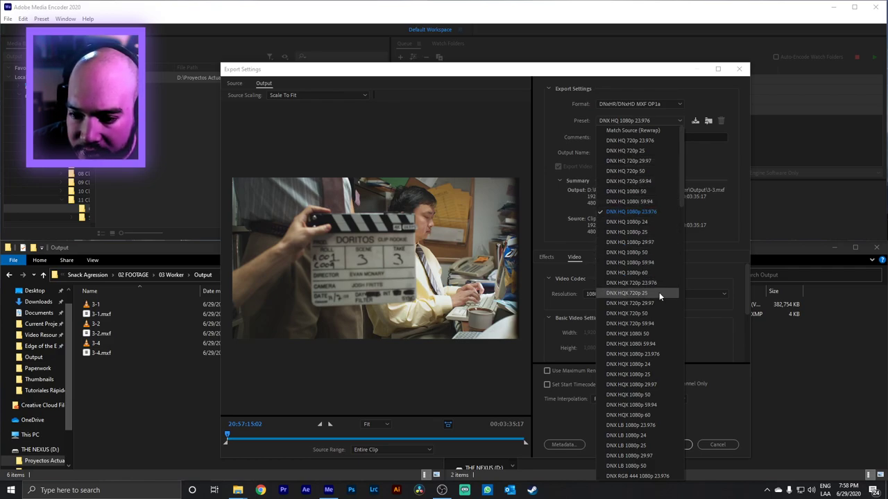
left_click(653, 355)
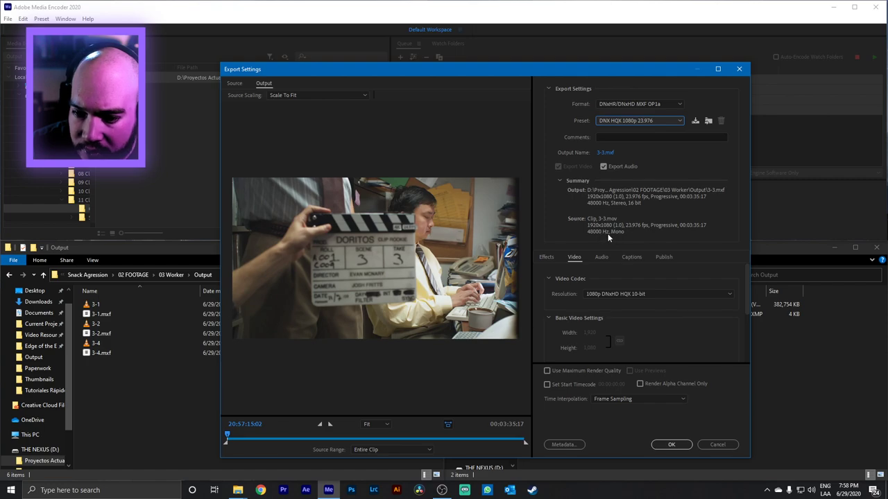
left_click(600, 258)
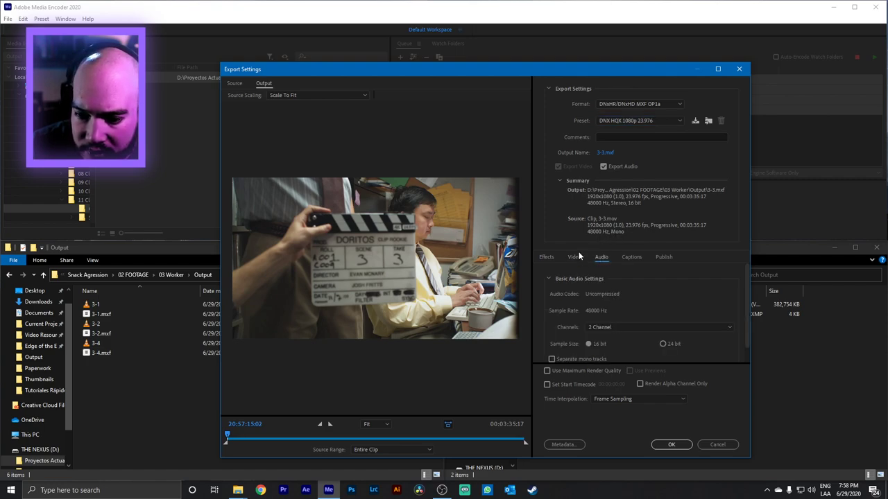
left_click(574, 257)
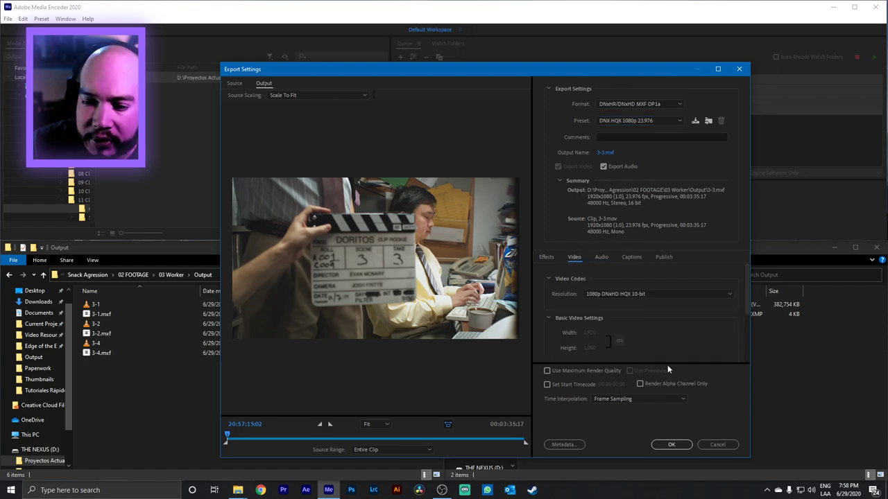
Confirm 3-3's HQX export settings with OK and start the render queue.
left_click(671, 446)
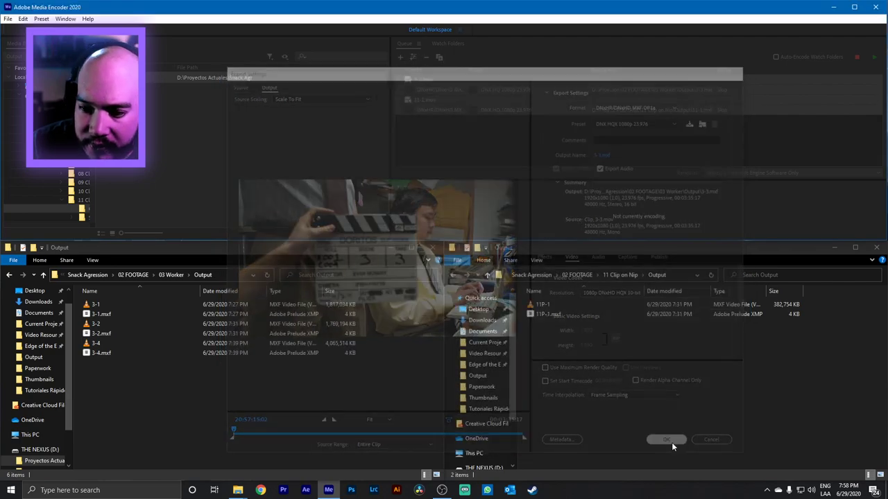
left_click(873, 58)
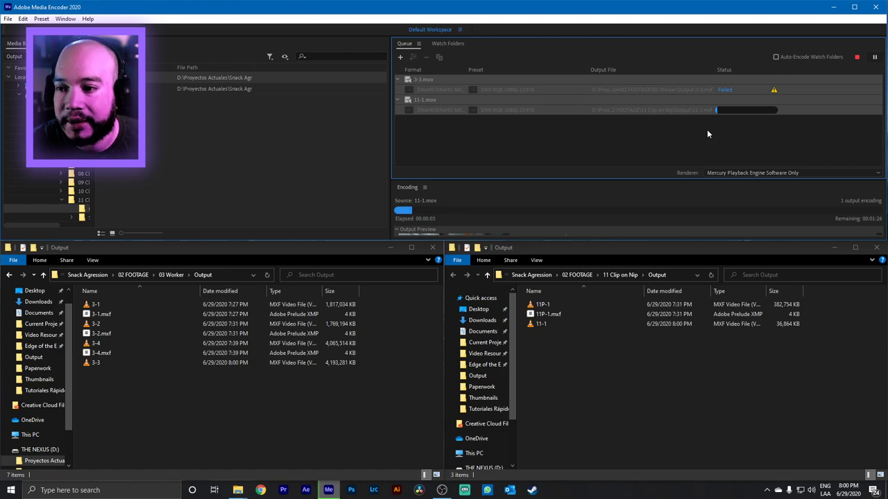
Stop the queue immediately, choosing not to finish the current 11-1.mov encode.
left_click(857, 57)
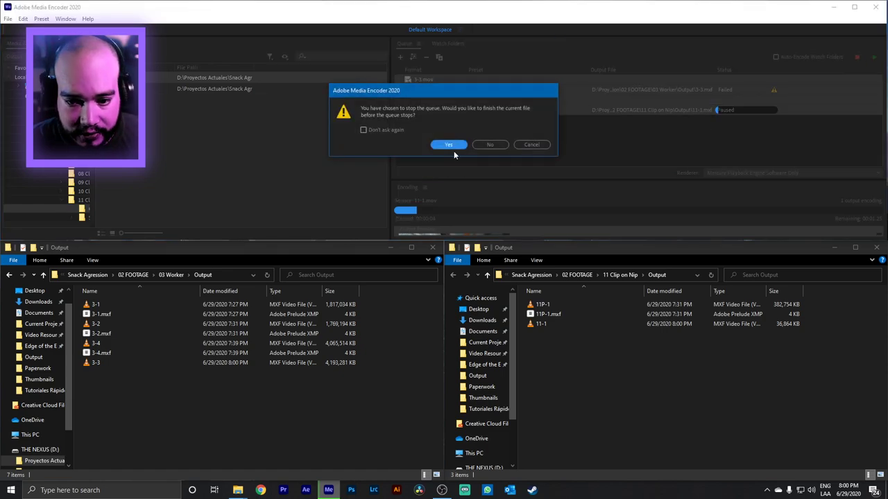
left_click(491, 145)
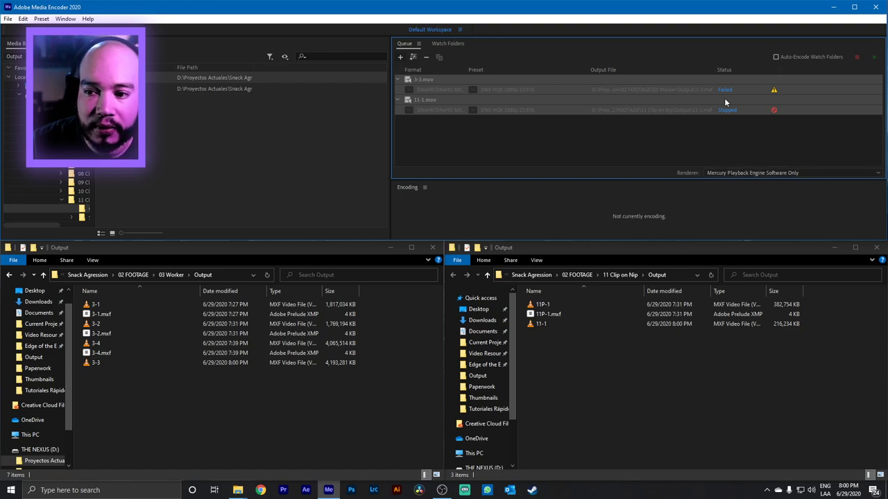
mouse_move(774, 92)
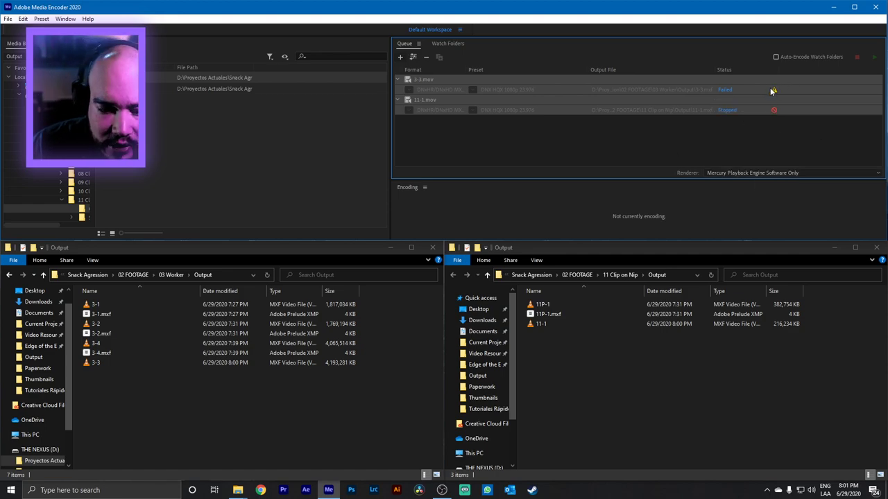
left_click(94, 19)
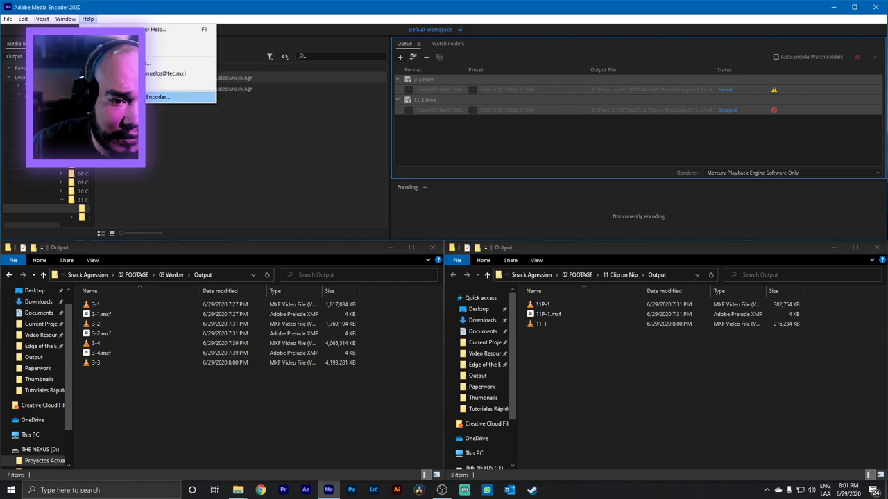
left_click(184, 97)
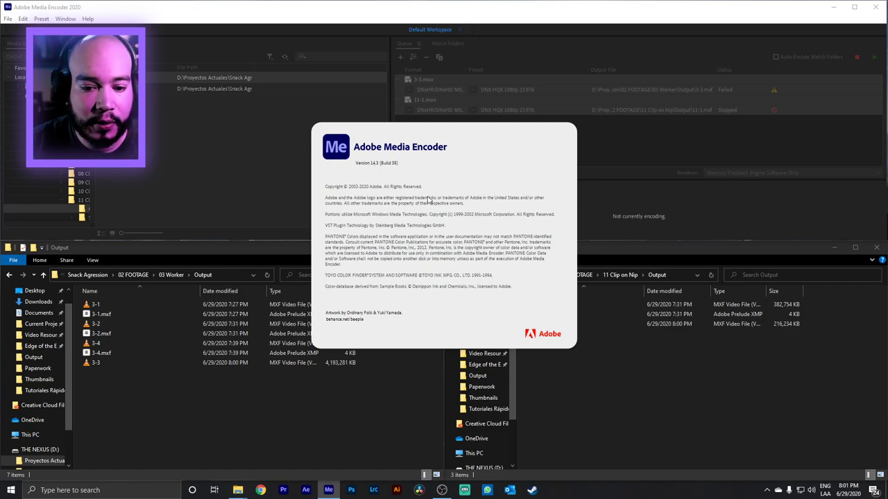
left_click(649, 375)
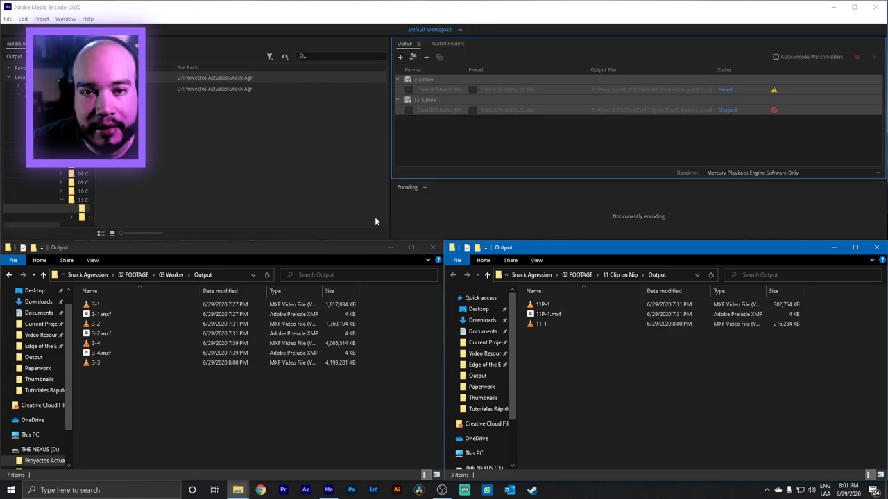
left_click(374, 214)
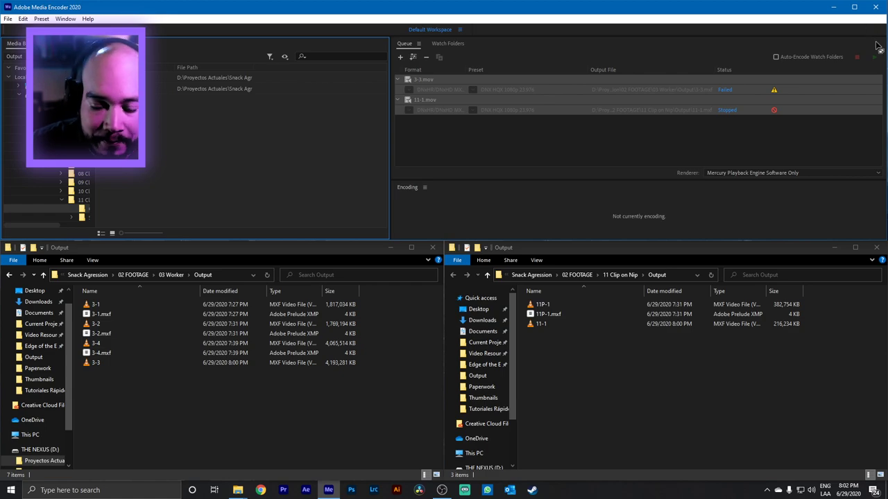
Close Adobe Media Encoder and start Premiere Pro from the taskbar.
left_click(875, 7)
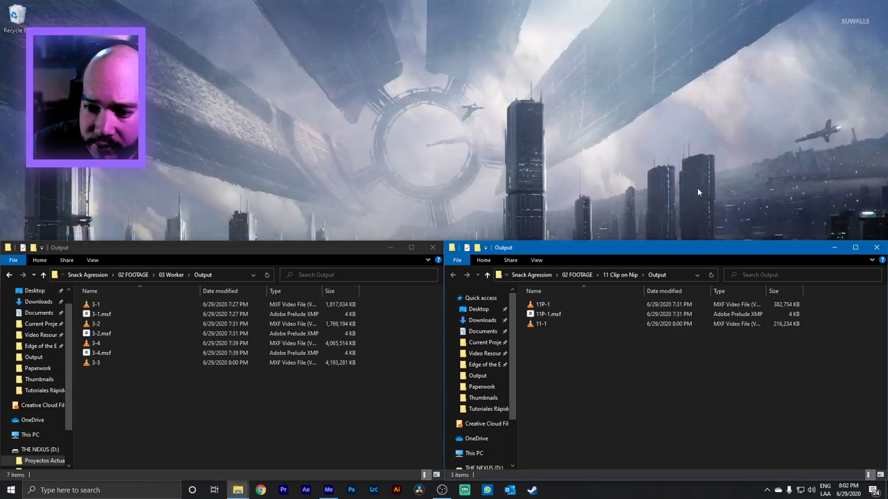
left_click(391, 223)
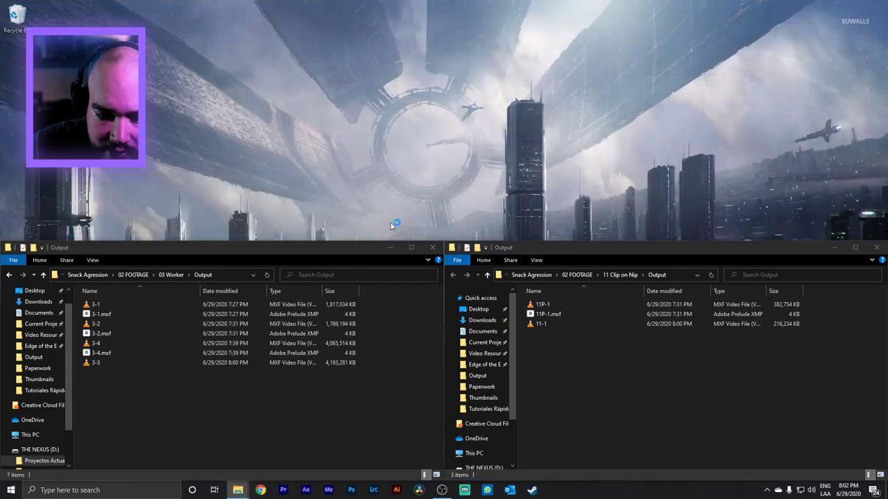
left_click(335, 251)
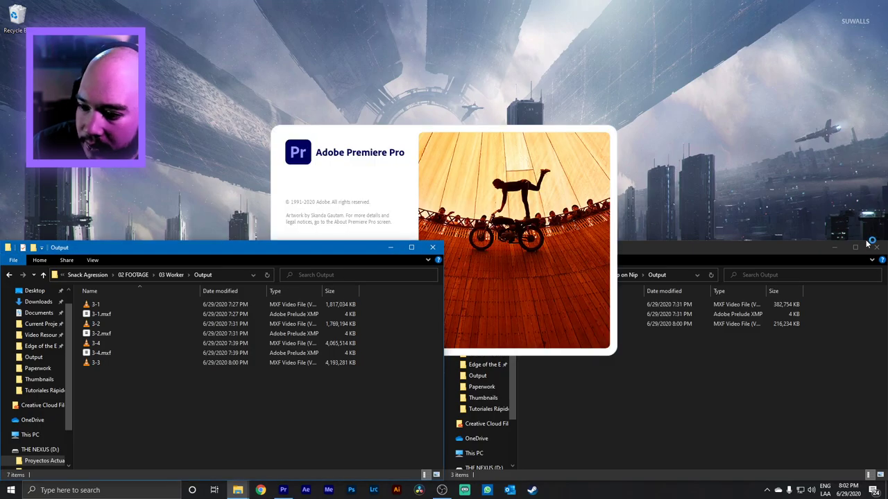
Close the 11 Clip on Nip and 03 Worker output folders, then start a new project.
left_click(873, 248)
left_click(875, 247)
left_click_drag(291, 250, 399, 211)
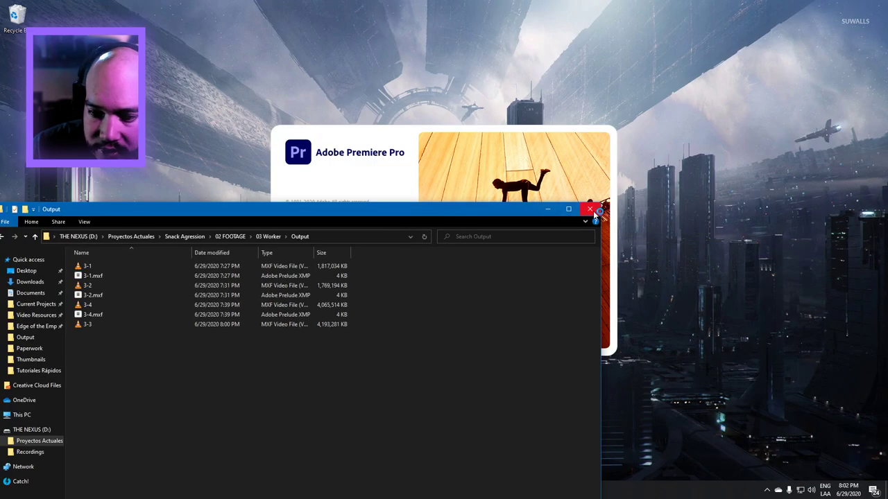
left_click(591, 209)
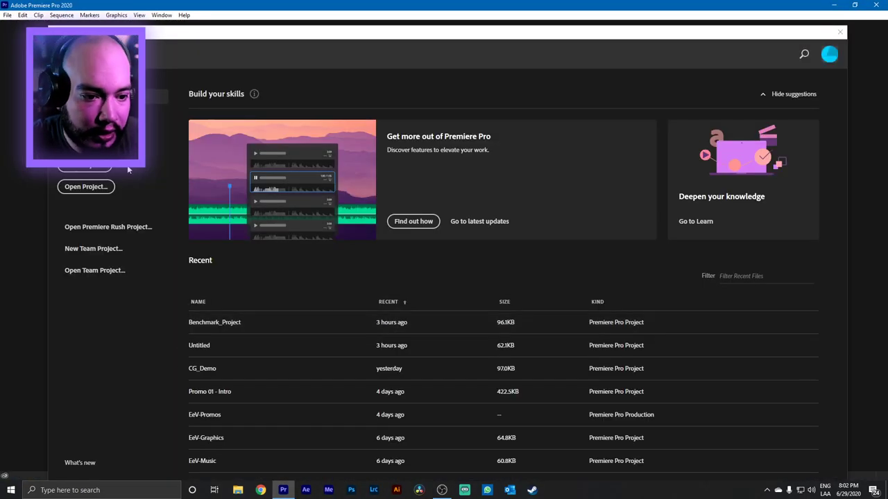
left_click(88, 170)
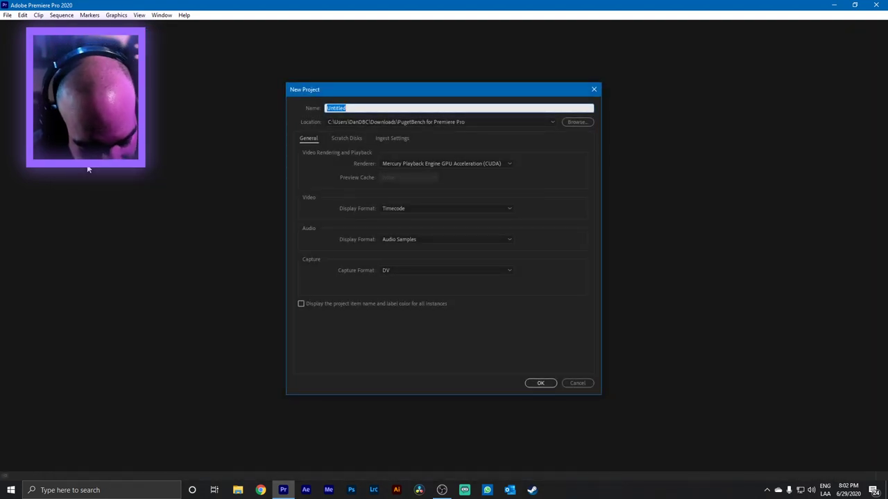
Name the project SA_OFFLINE_01 in Snack Agression\01 ARCHIVOS DE PROYECTO\01 PREMIERE, keeping CUDA rendering.
type("s")
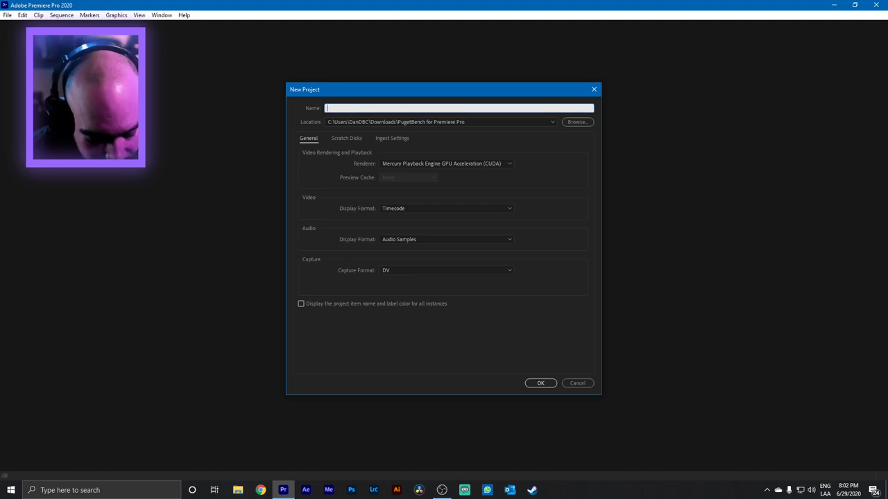
type("A")
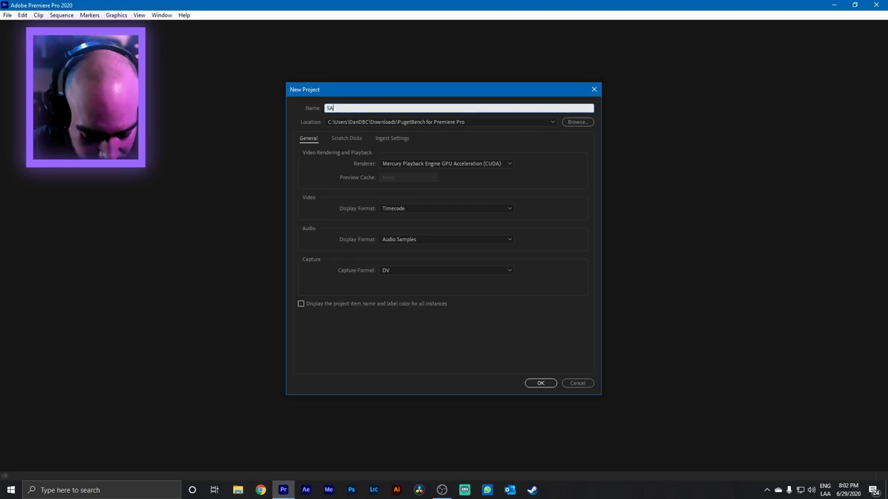
type("_OFF")
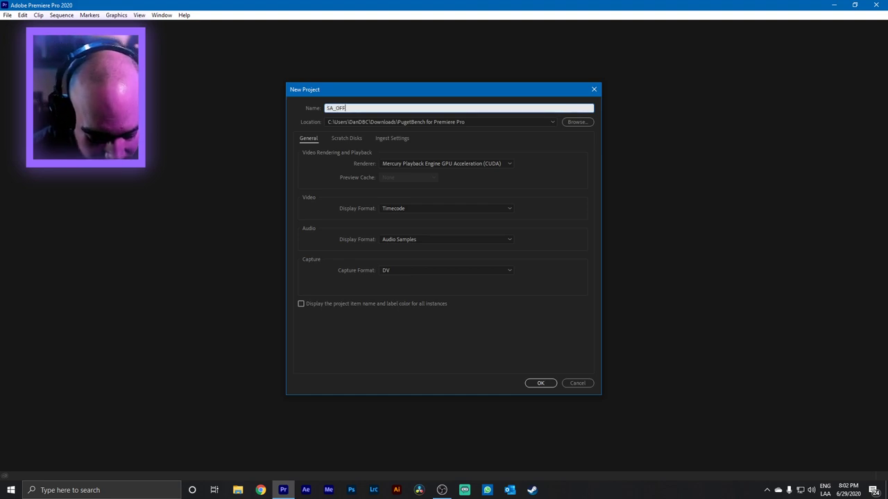
type("LINE_")
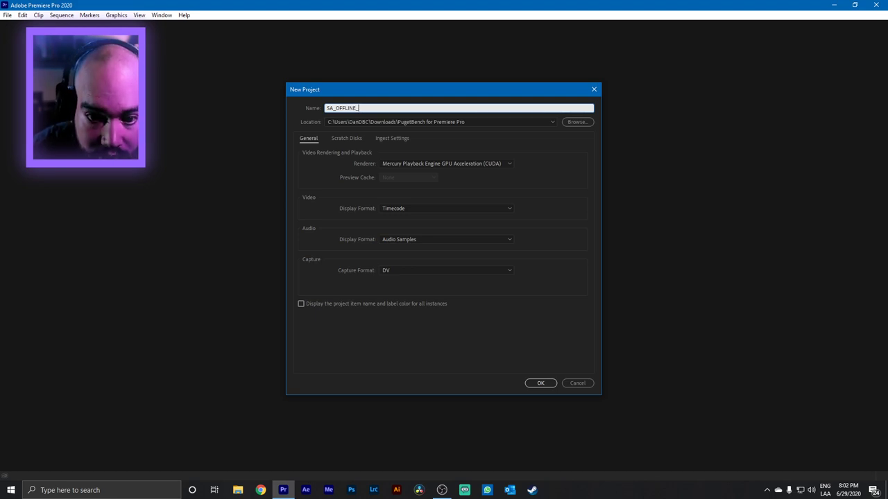
type("01")
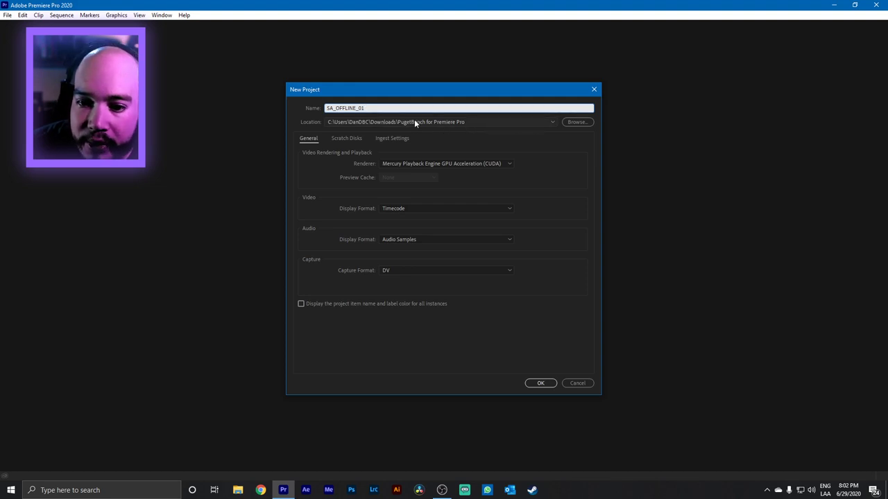
left_click(489, 123)
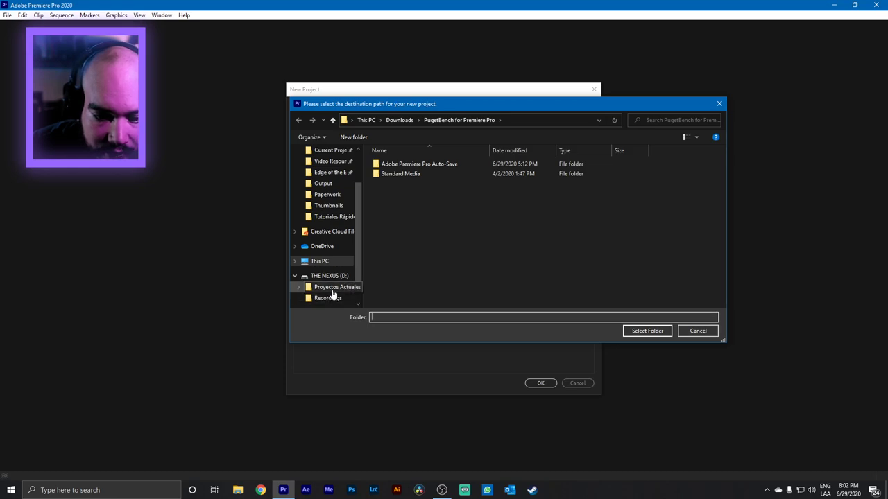
left_click(333, 287)
double_click(401, 164)
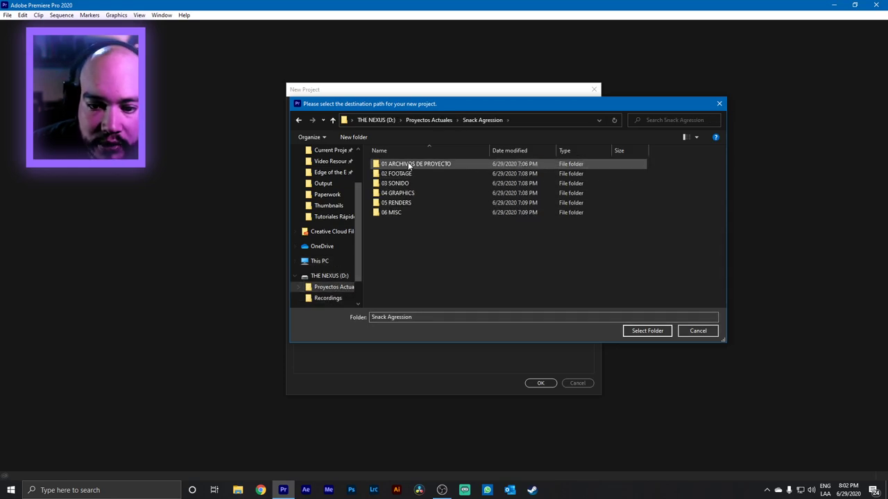
double_click(405, 165)
double_click(398, 164)
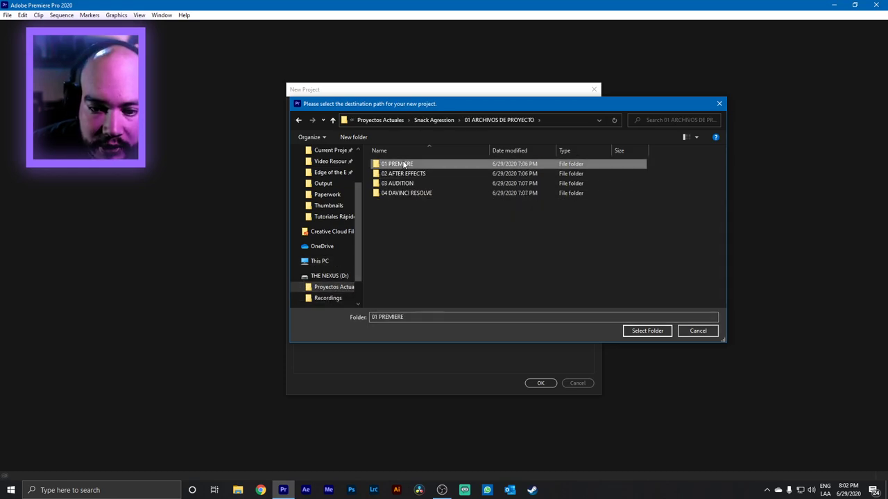
left_click(633, 331)
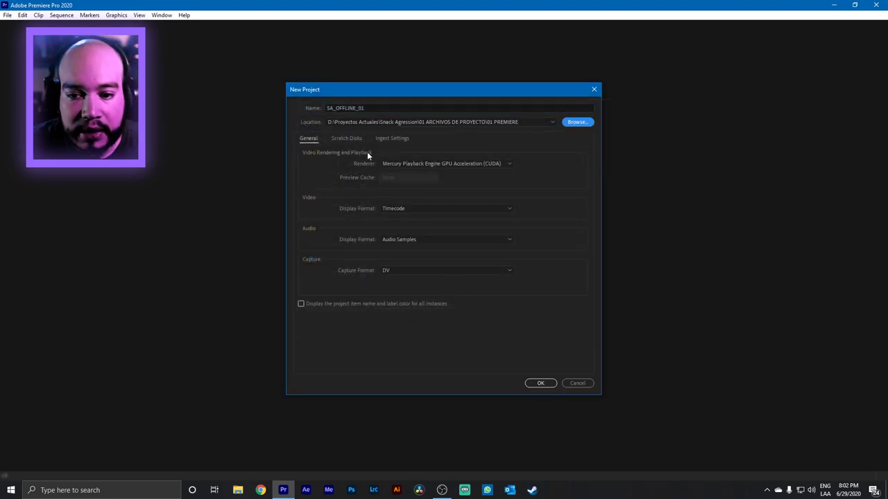
left_click(421, 163)
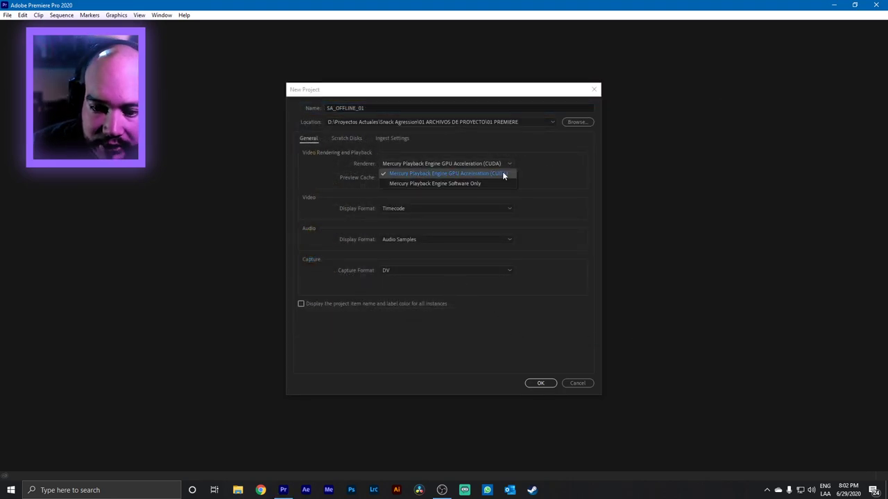
left_click(504, 174)
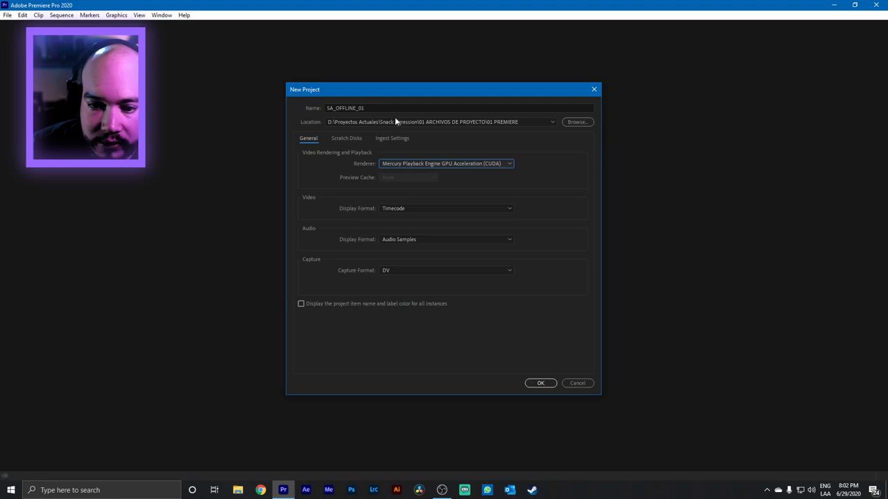
Show the New Project Scratch Disks tab, all set to Same as Project (01 PREMIERE).
left_click(351, 139)
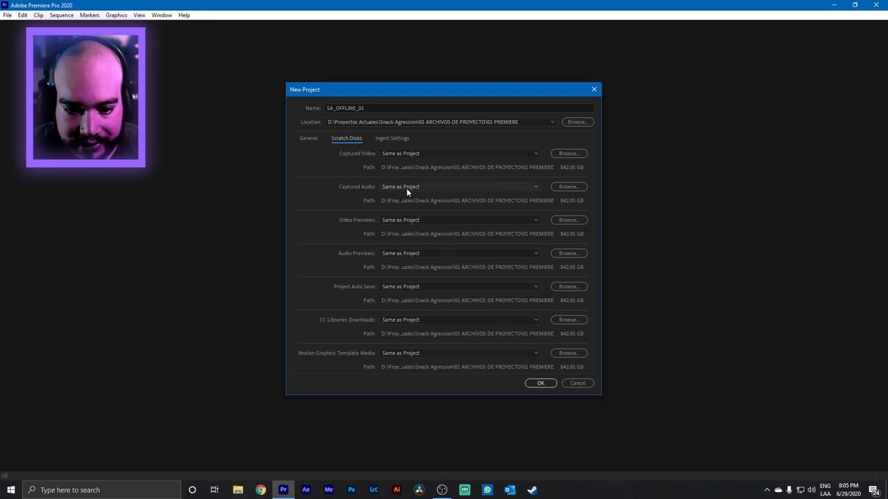
Set the Captured Video scratch disk to the root of CACHE (E:), replacing E:\Cache\Adobe.
left_click(448, 186)
left_click(332, 184)
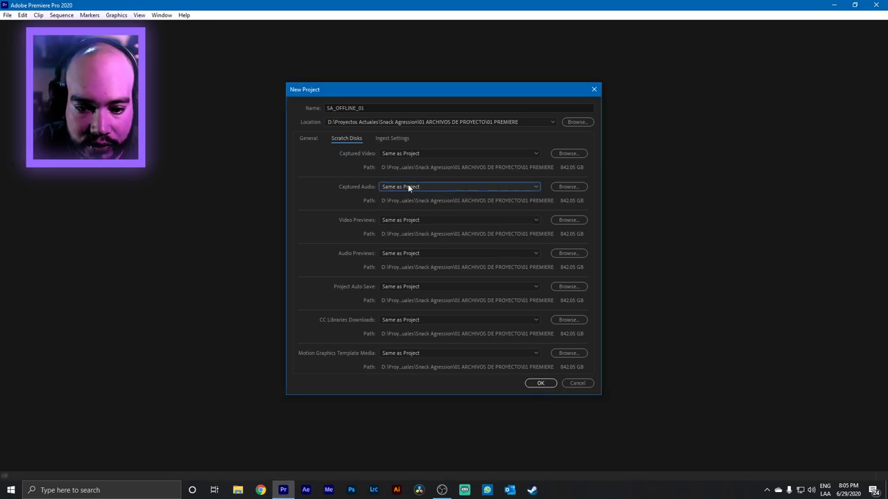
left_click(570, 153)
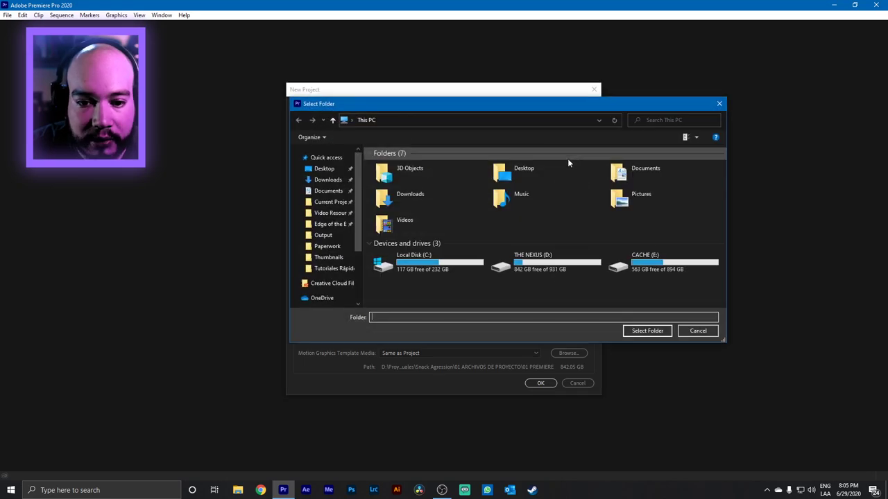
left_click(630, 262)
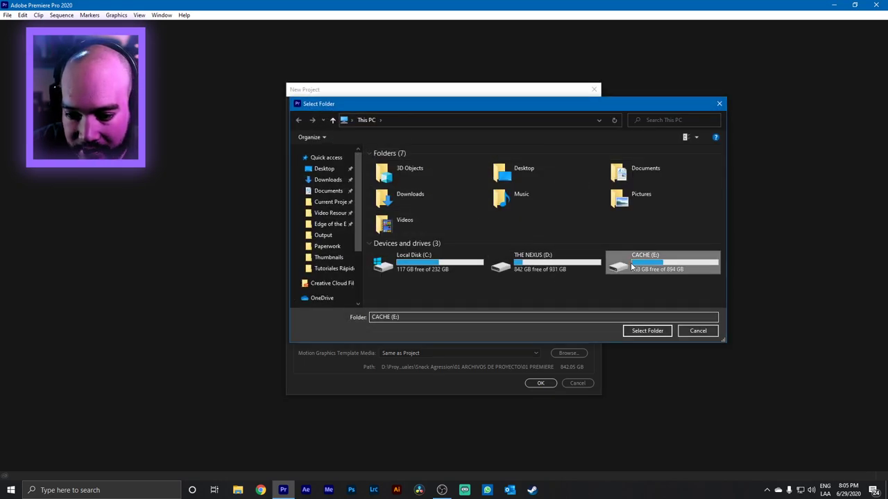
double_click(644, 263)
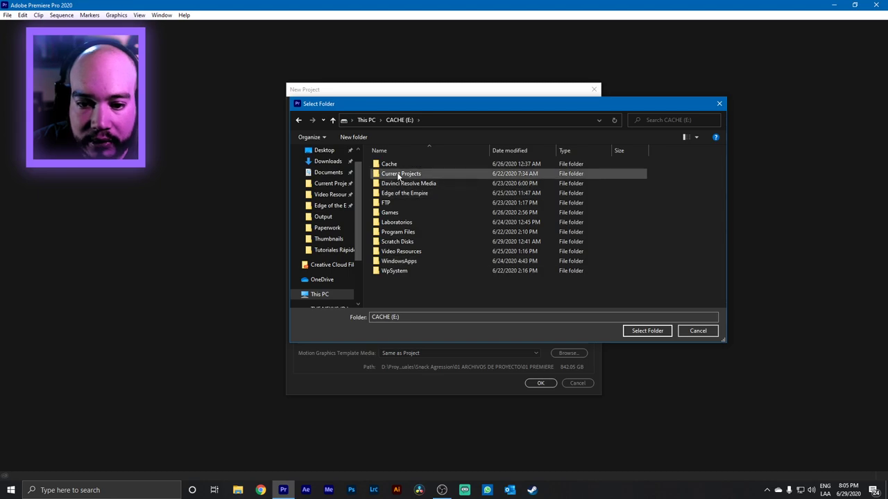
double_click(387, 164)
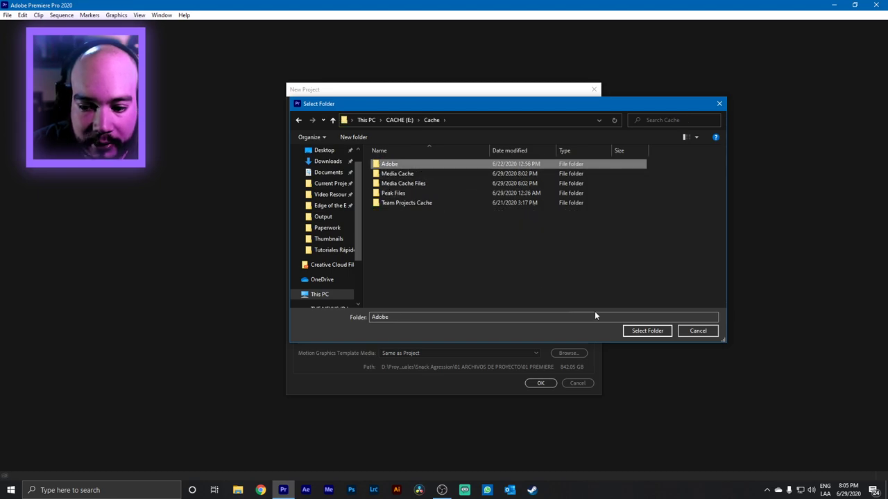
left_click(642, 332)
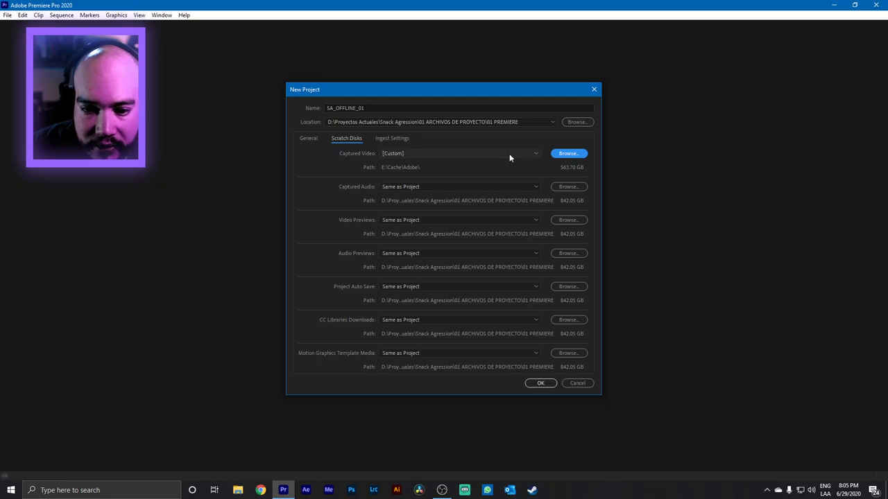
left_click(577, 153)
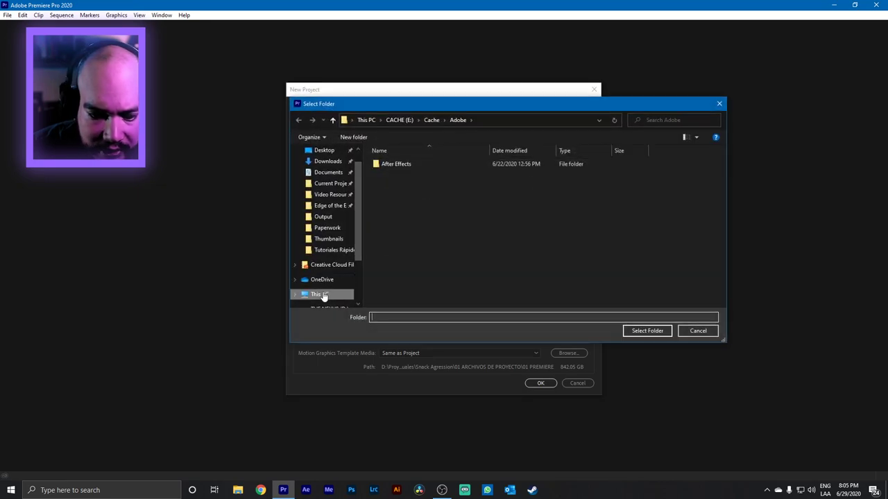
scroll(343, 291, "down", 1)
left_click(324, 287)
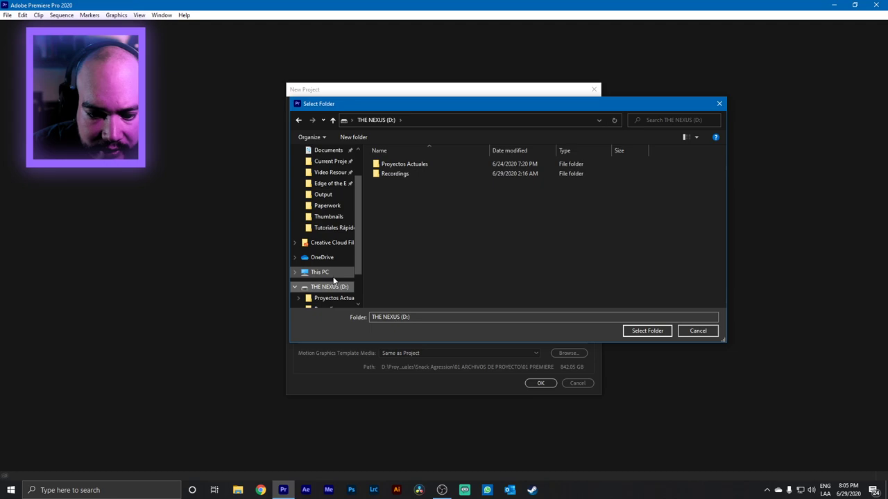
scroll(327, 281, "down", 1)
left_click(321, 251)
left_click(662, 264)
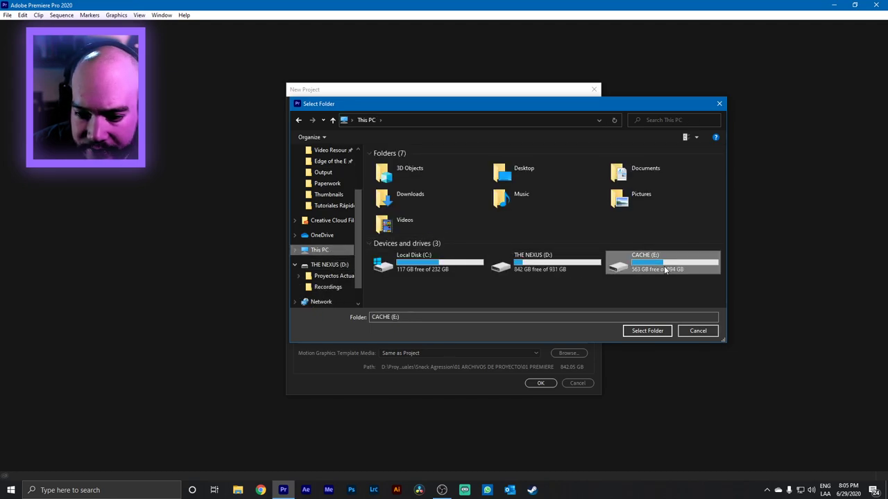
left_click(645, 331)
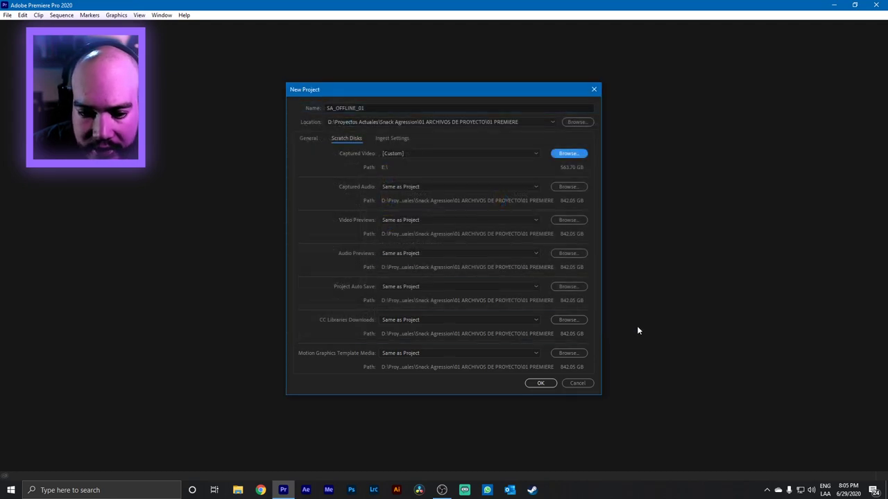
Point Captured Audio, Video Previews and Audio Previews to the E:\ drive root.
left_click(400, 188)
left_click(569, 187)
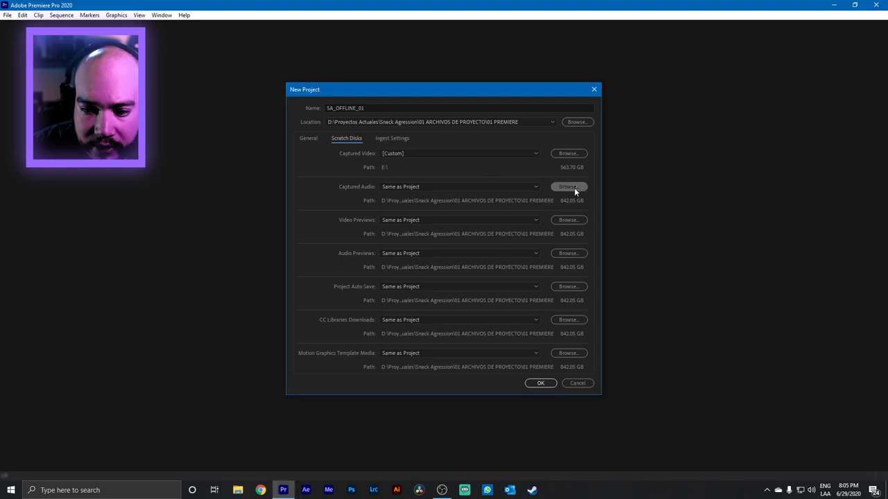
left_click(569, 186)
left_click(639, 332)
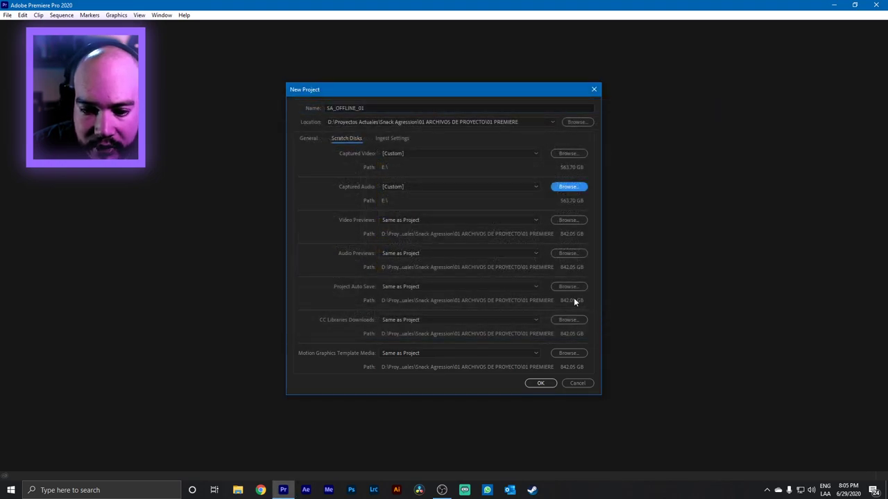
left_click(568, 219)
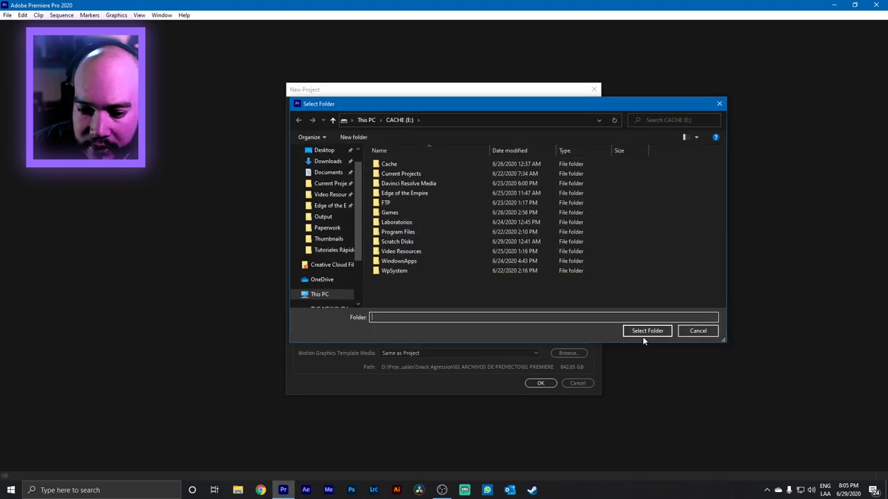
left_click(641, 332)
left_click(567, 254)
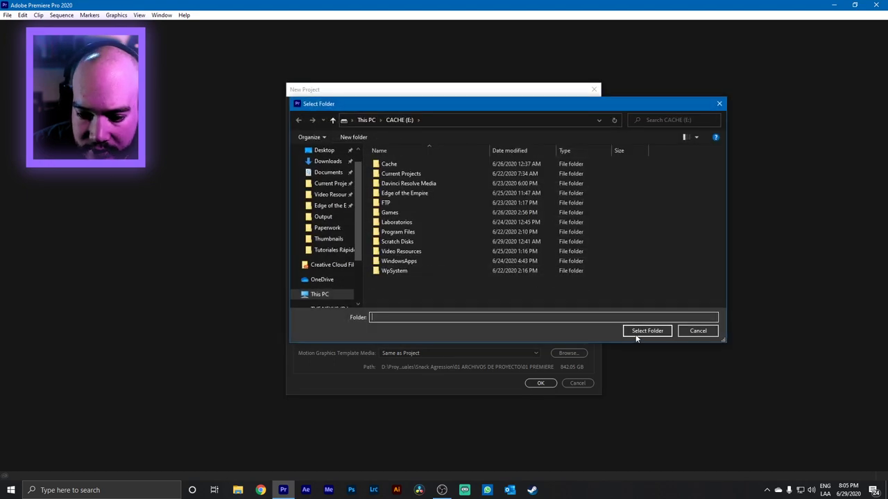
left_click(639, 332)
Keep Project Auto Save with the project; send CC Libraries and Motion Graphics media to E:\.
left_click(569, 287)
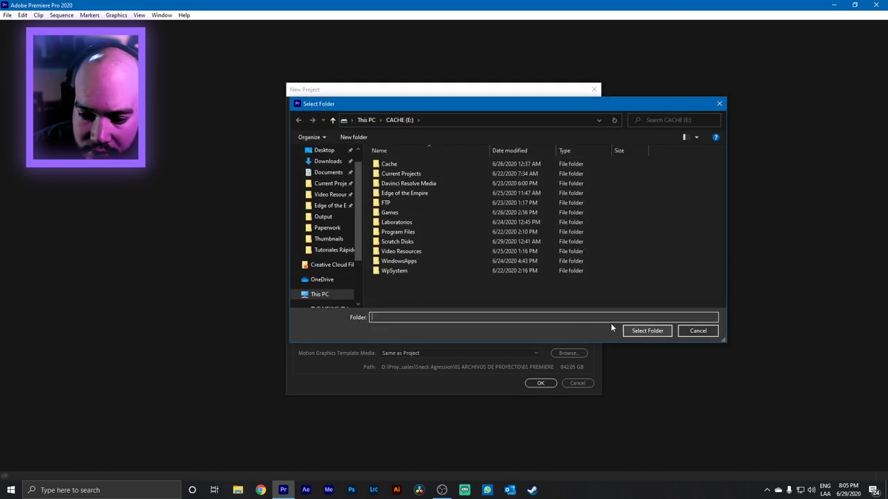
left_click(697, 332)
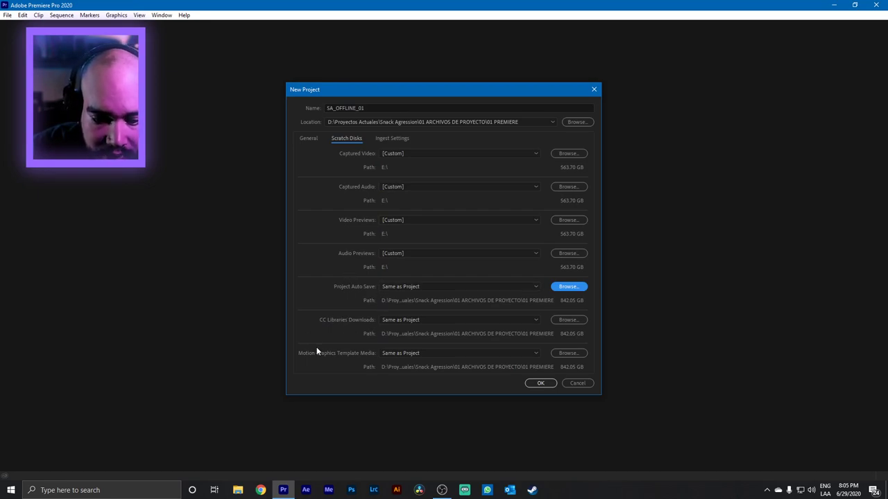
left_click(560, 321)
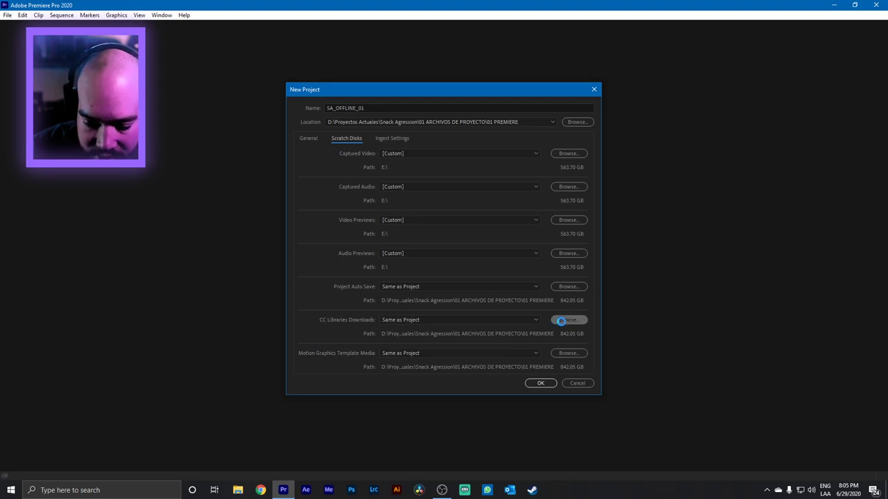
left_click(645, 331)
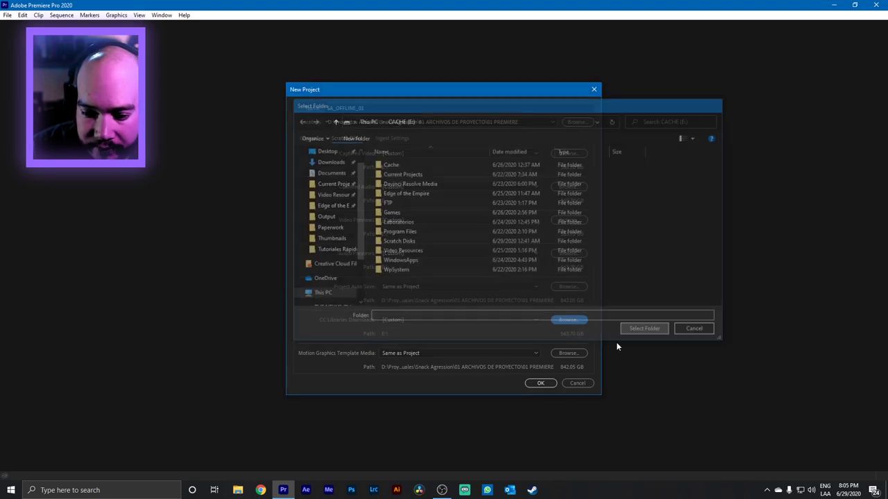
left_click(568, 353)
left_click(643, 330)
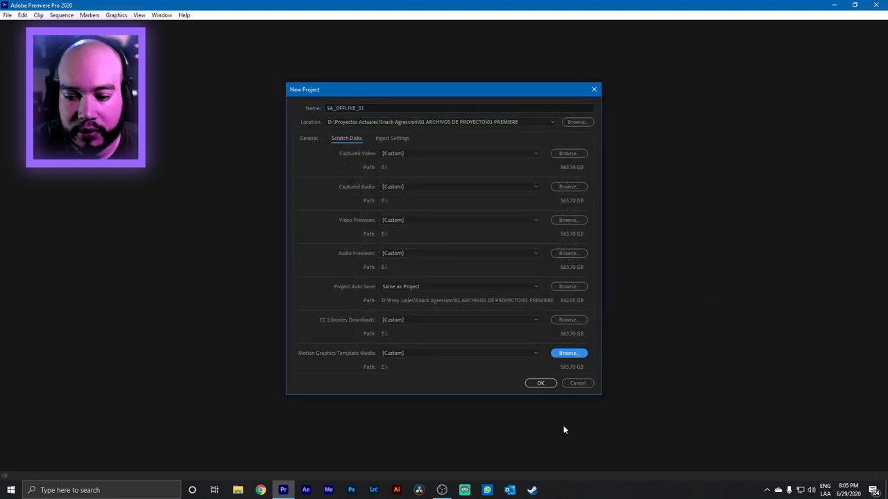
Review the Ingest Settings, Scratch Disks and General tabs, then create the SA_OFFLINE_01 project.
left_click(382, 138)
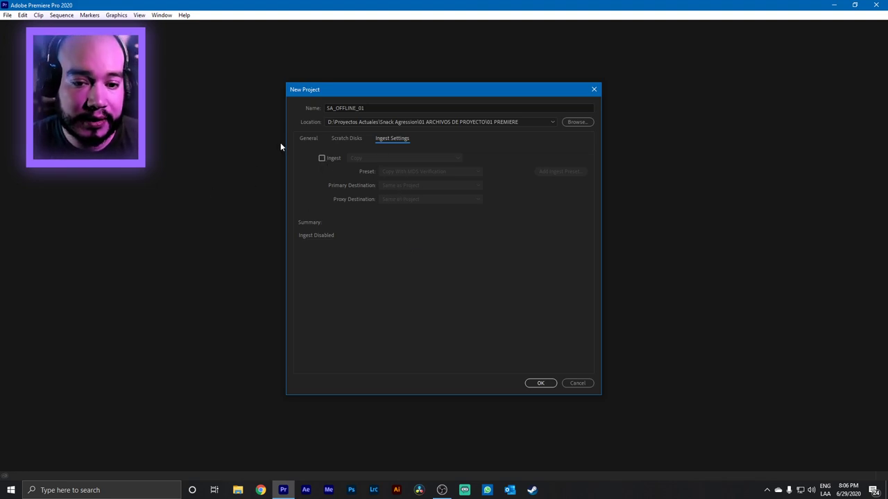
left_click(346, 138)
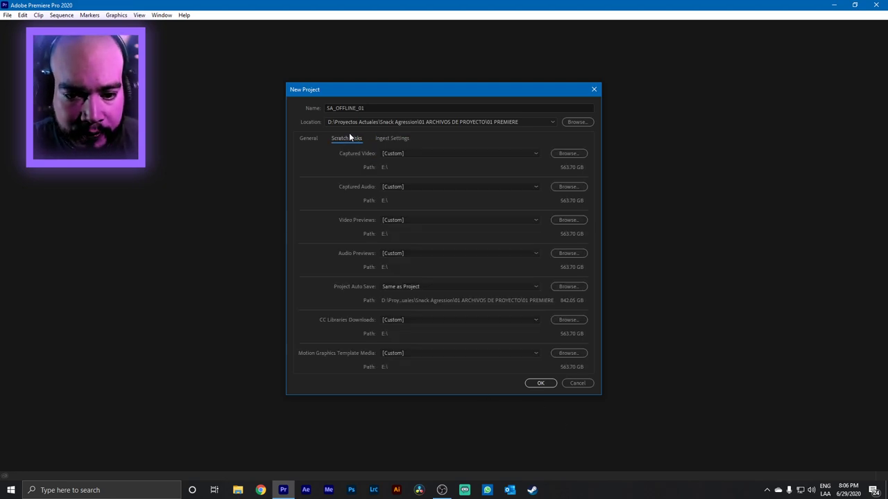
left_click(308, 138)
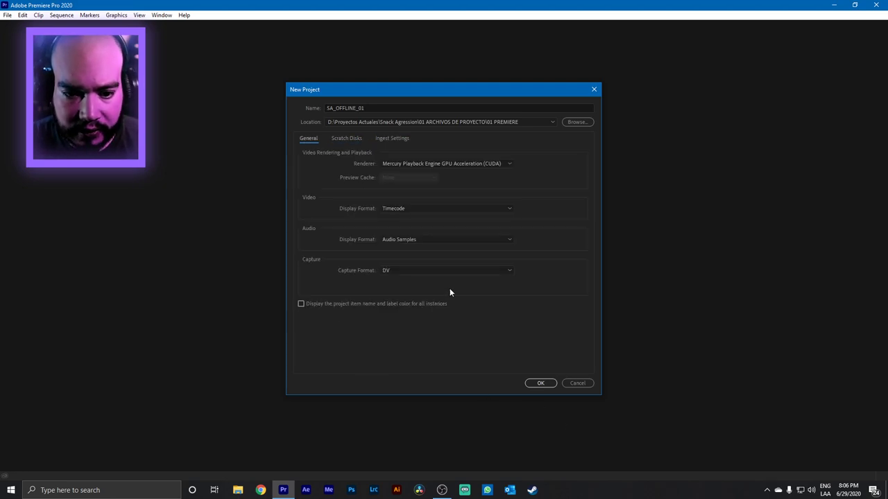
left_click(543, 383)
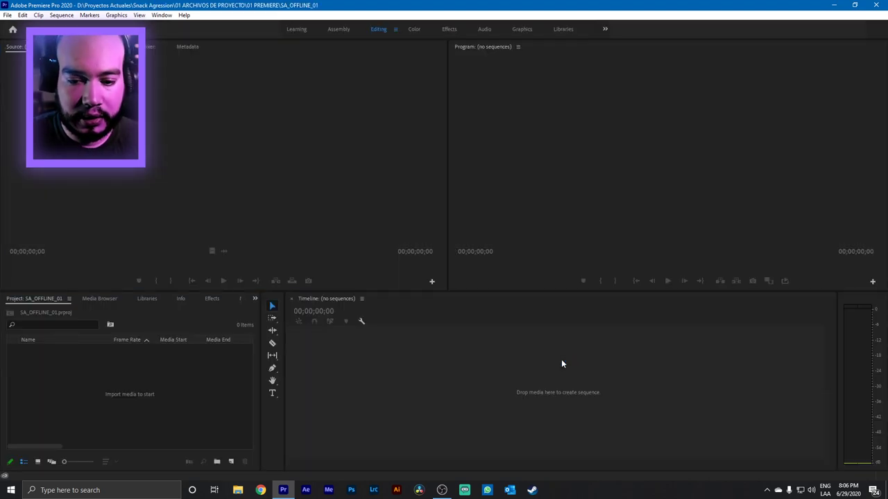
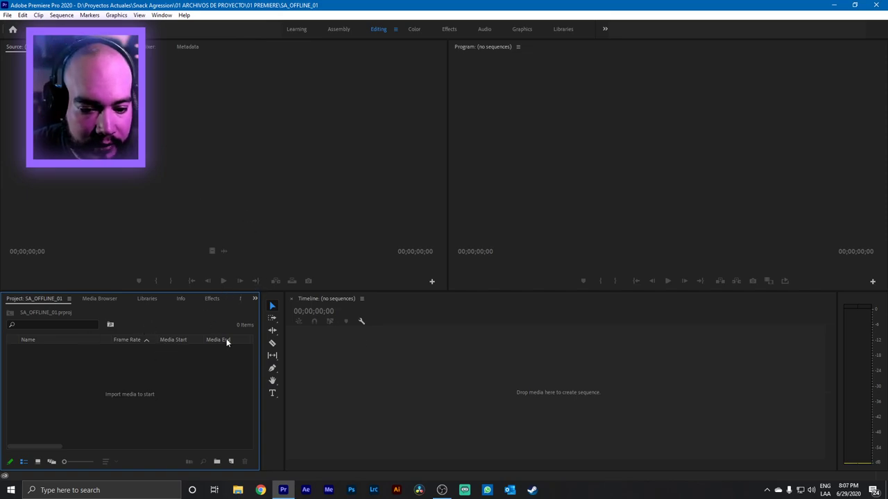
Switch Premiere Pro to the Assembly workspace.
left_click(334, 30)
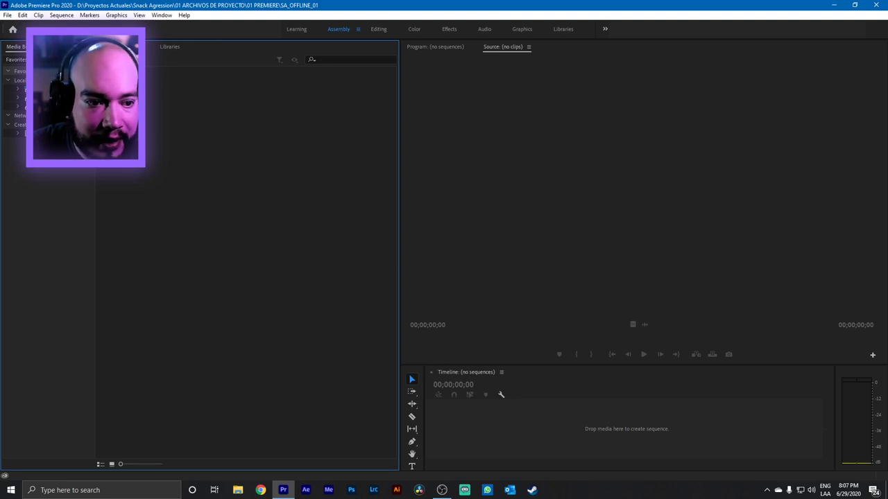
left_click(17, 108)
left_click(17, 108)
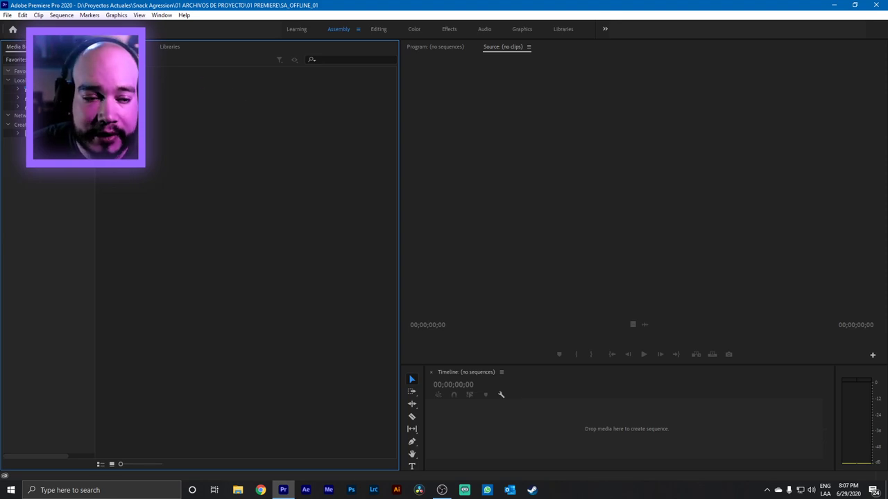
left_click(7, 14)
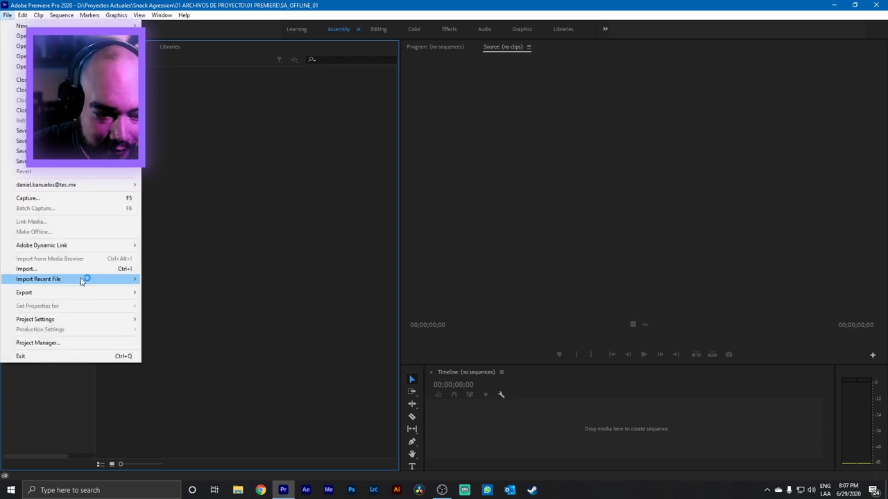
left_click(303, 269)
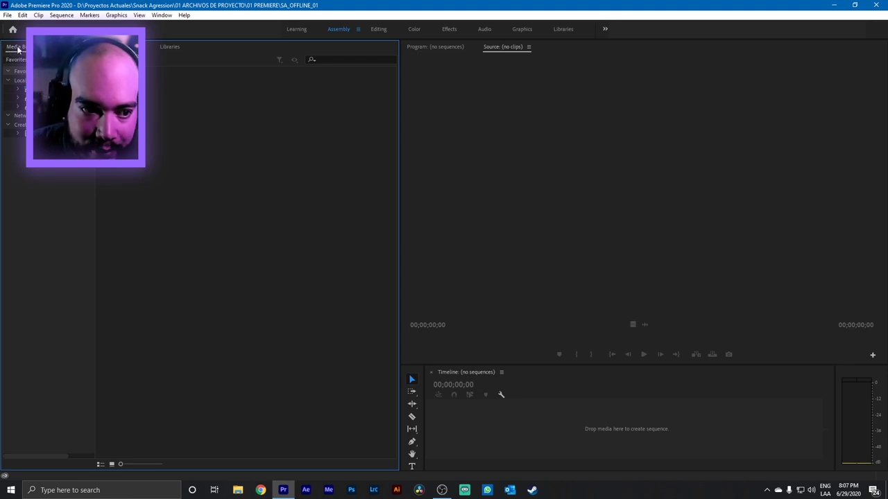
Expand the project drive's folder tree in the Media Browser.
left_click(20, 104)
left_click(21, 103)
left_click(19, 98)
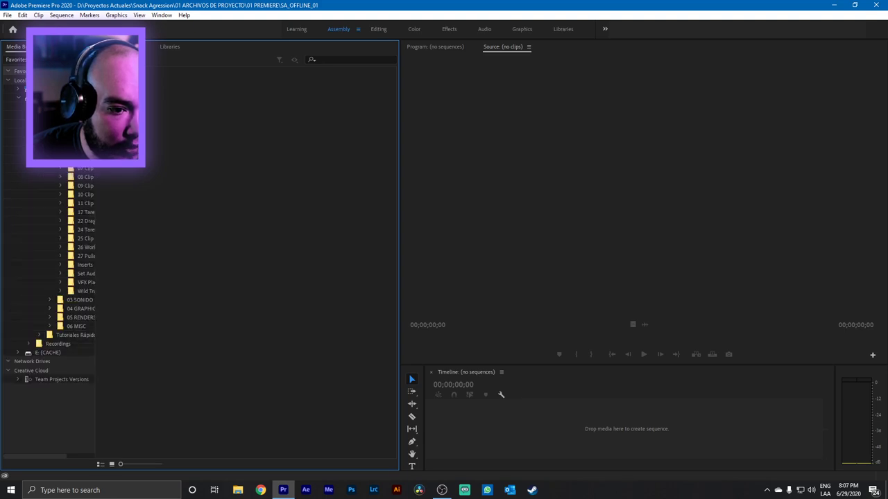
Import the first scene's Output folder and show the browser contents as a list.
left_click(42, 141)
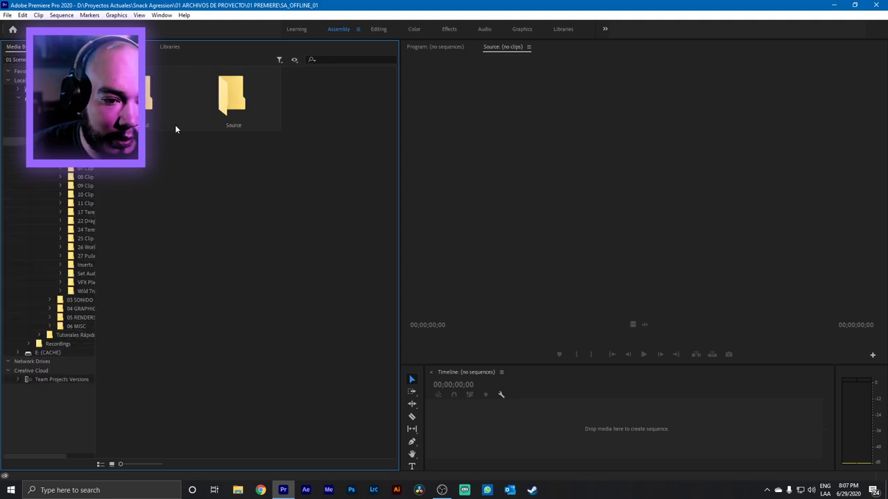
right_click(146, 95)
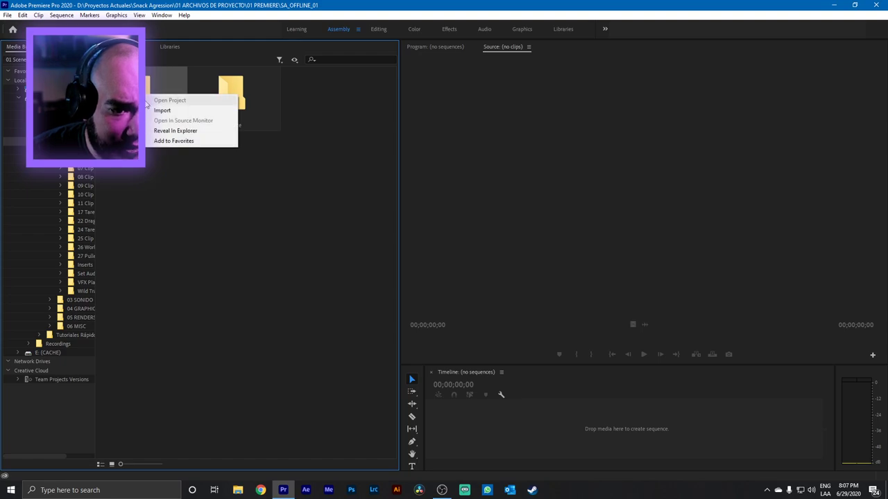
left_click(163, 110)
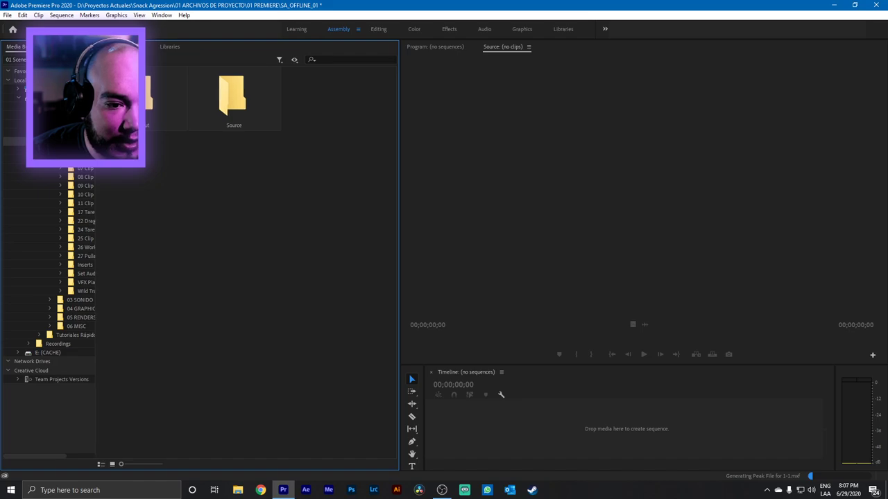
left_click_drag(96, 149, 168, 149)
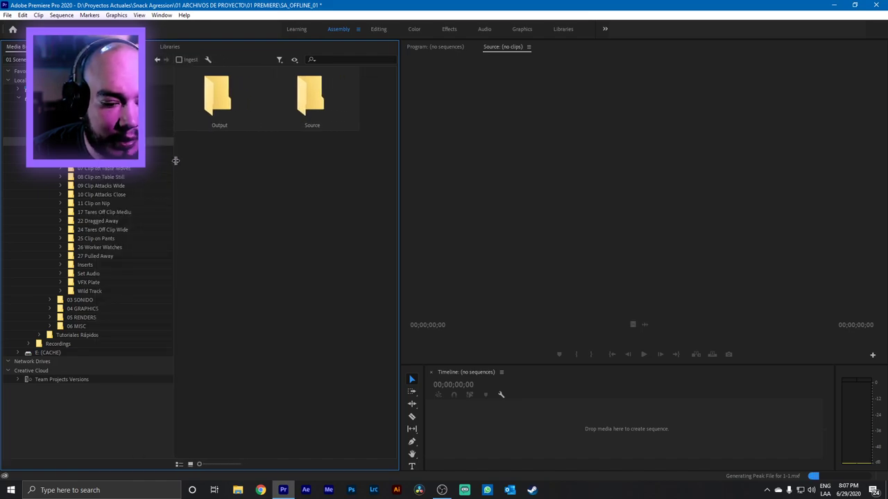
left_click(179, 465)
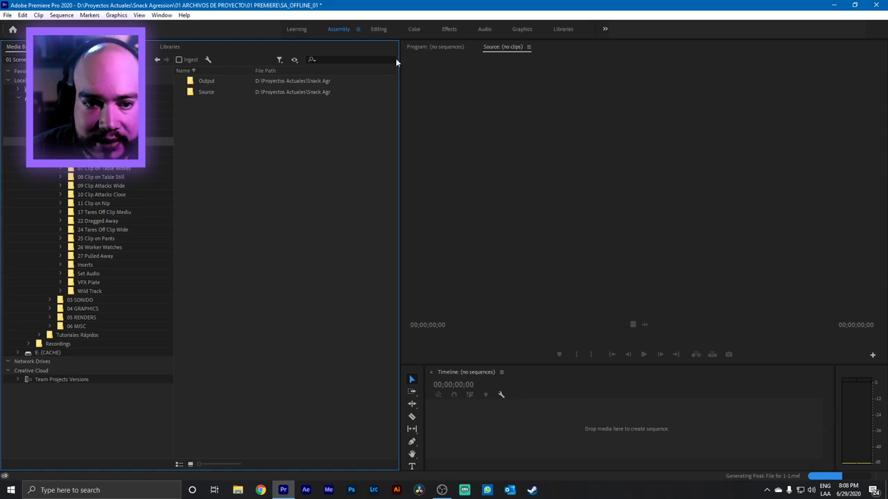
Bring the SA_OFFLINE_01.prproj project panel back via Window > Projects.
left_click(161, 15)
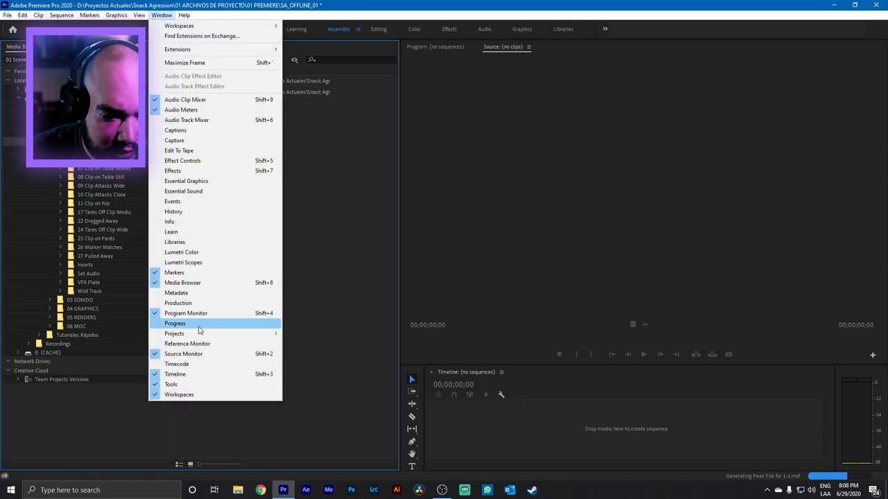
mouse_move(206, 336)
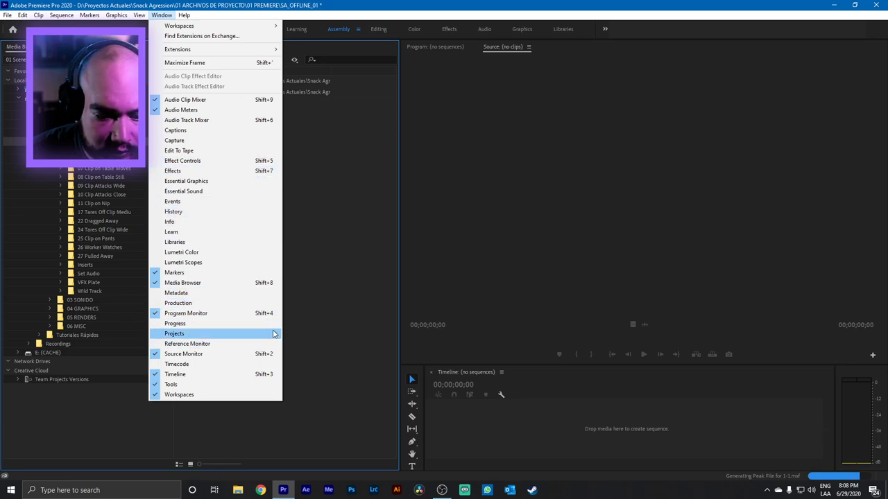
left_click(305, 333)
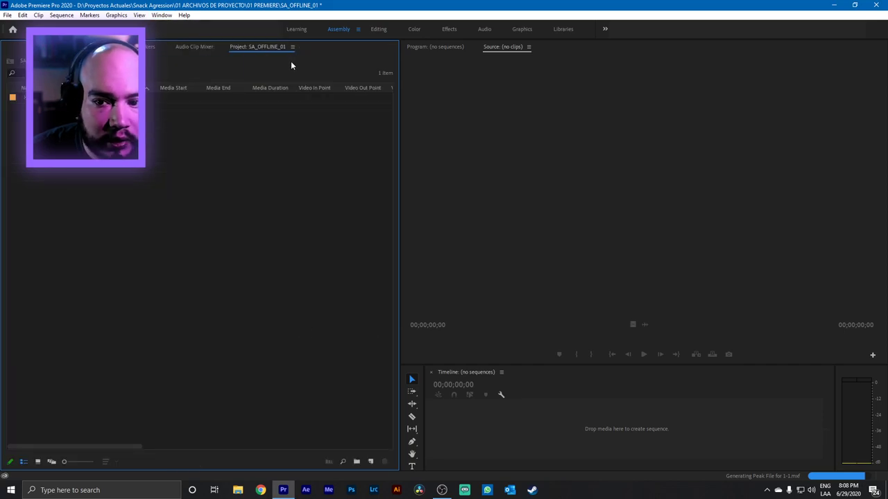
Dock the Project panel beside the Source monitor and rename the Output bin to 01 SCENE WIDE.
left_click_drag(260, 46, 542, 49)
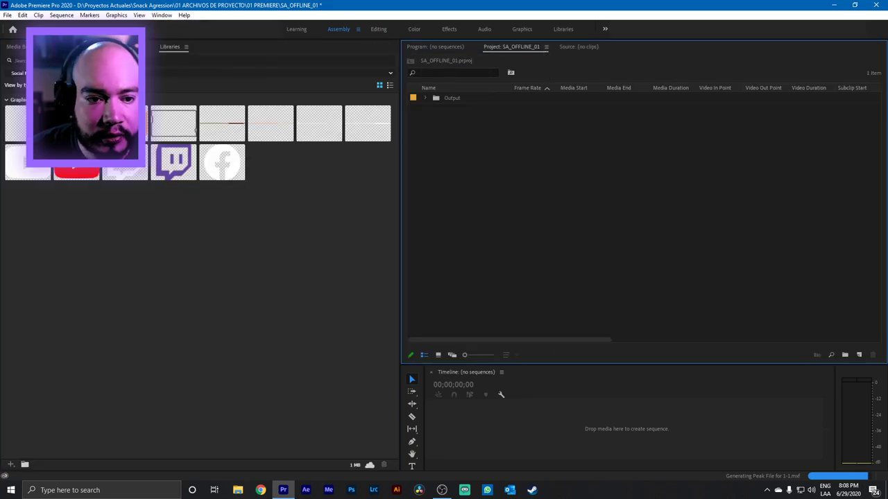
left_click(19, 46)
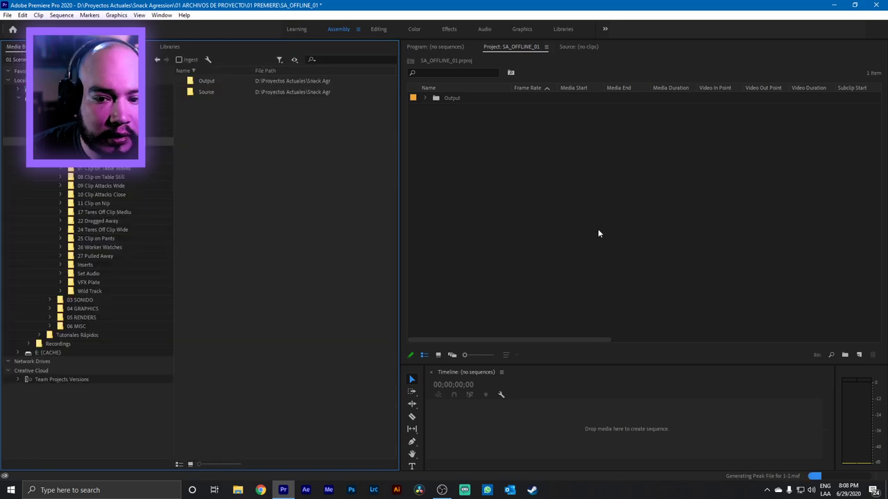
right_click(465, 100)
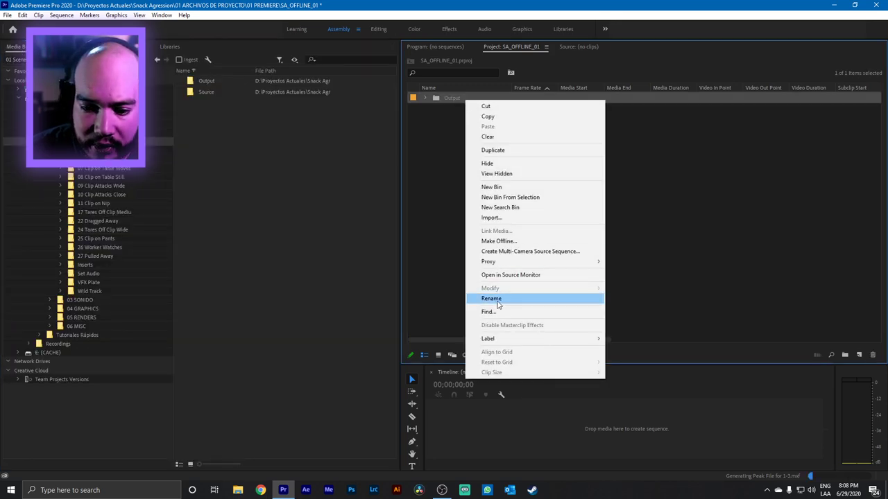
left_click(496, 299)
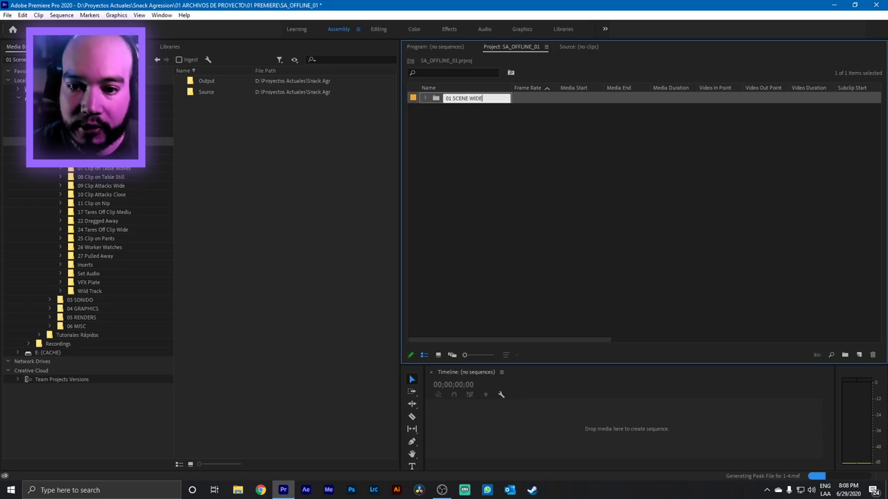
right_click(479, 217)
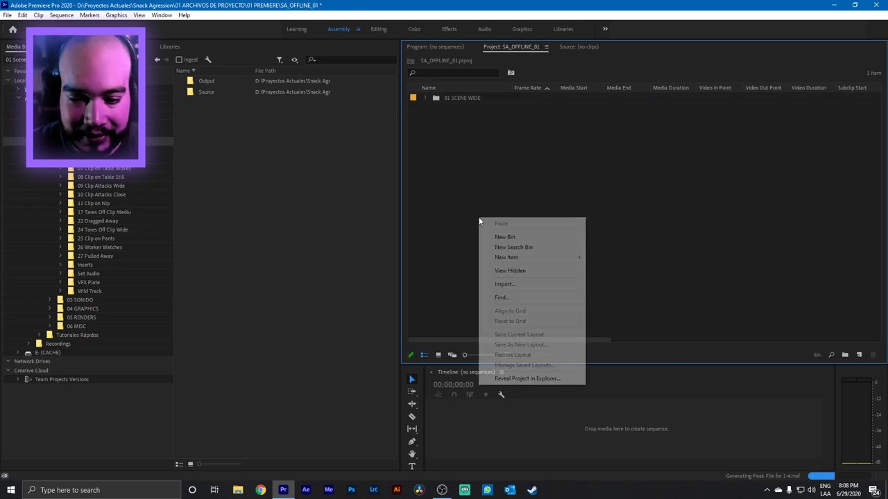
Import the next scene's Output folder as a second bin.
left_click(352, 192)
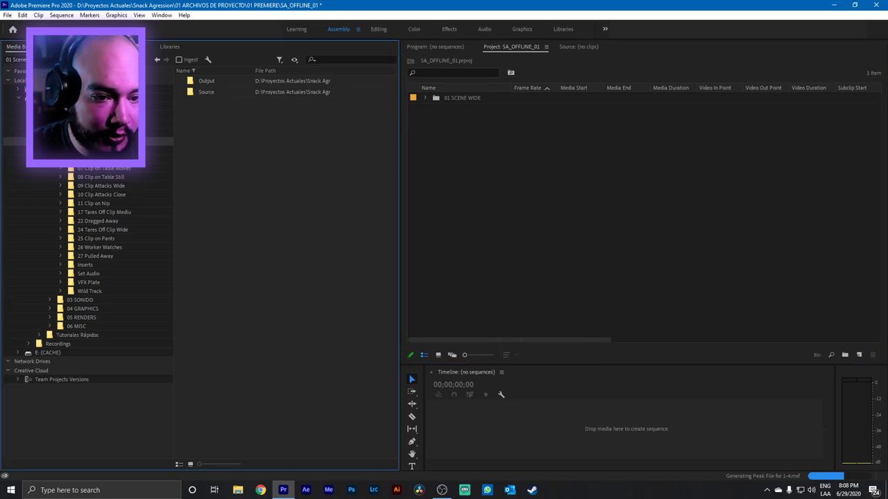
key("Down")
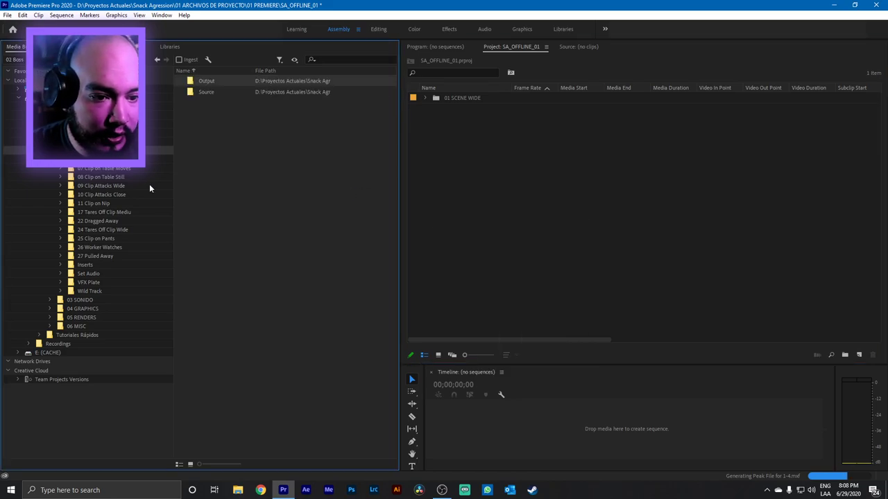
right_click(210, 81)
left_click(230, 96)
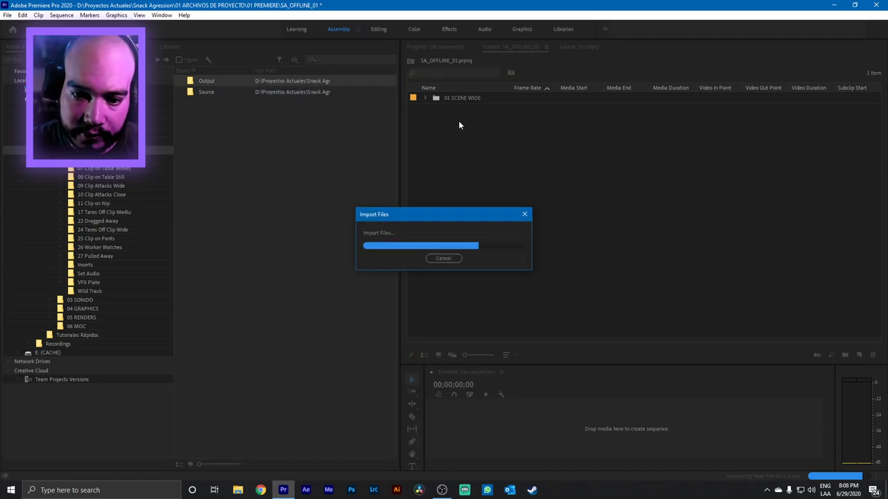
left_click(425, 98)
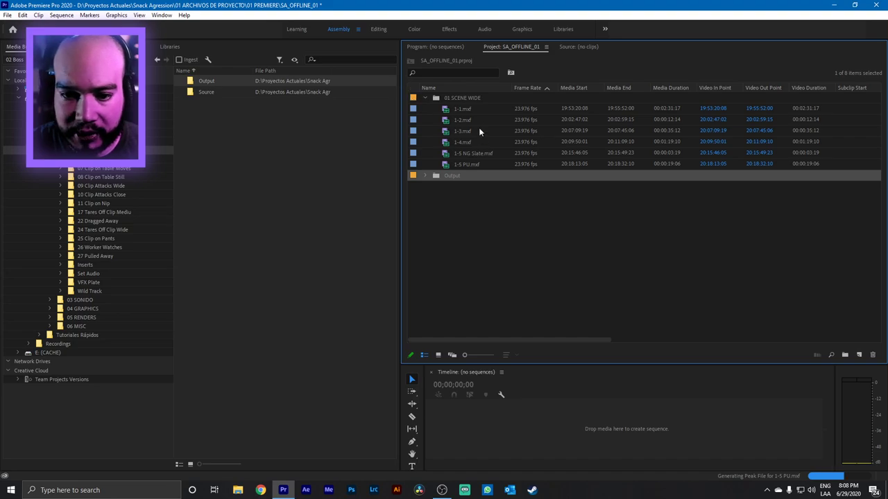
left_click(425, 97)
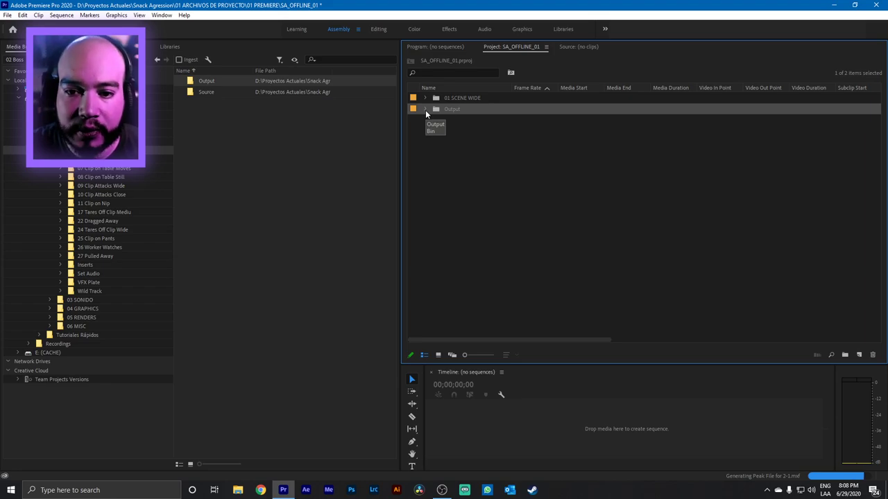
Rename the new Output bin to 02 BOSS.
right_click(456, 108)
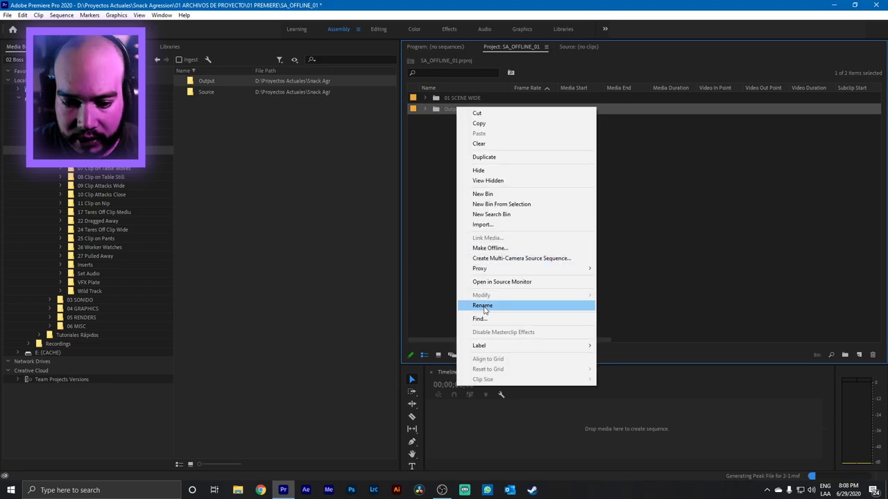
key("Escape")
left_click(474, 170)
left_click(449, 109)
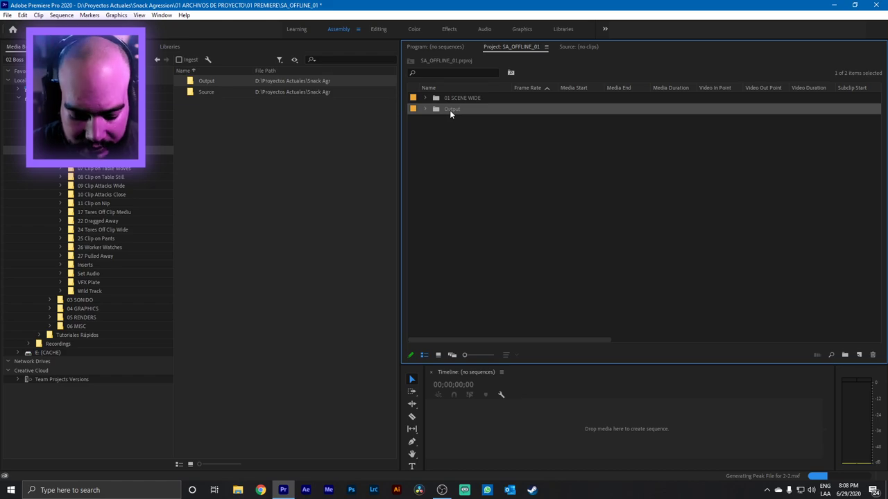
left_click(450, 110)
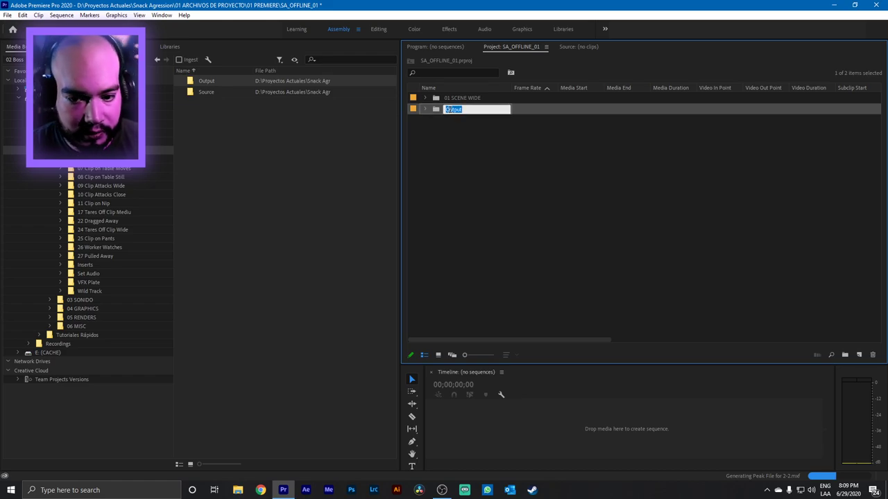
type("02")
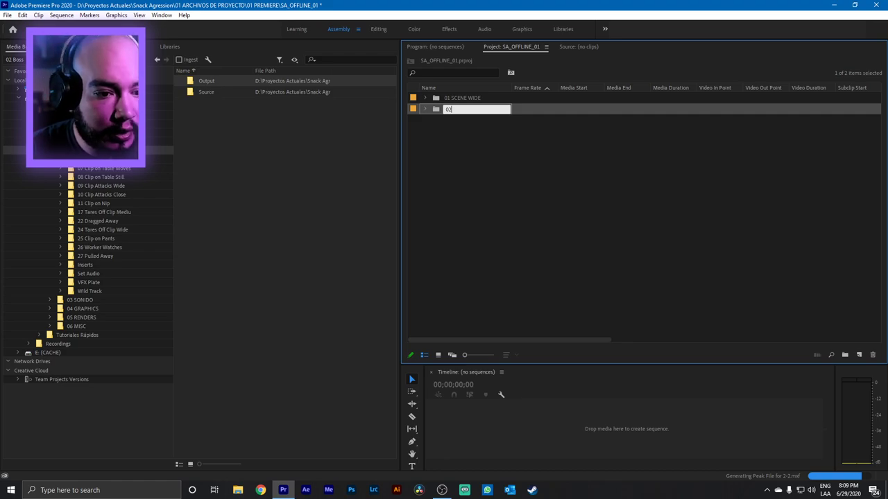
type(" BO")
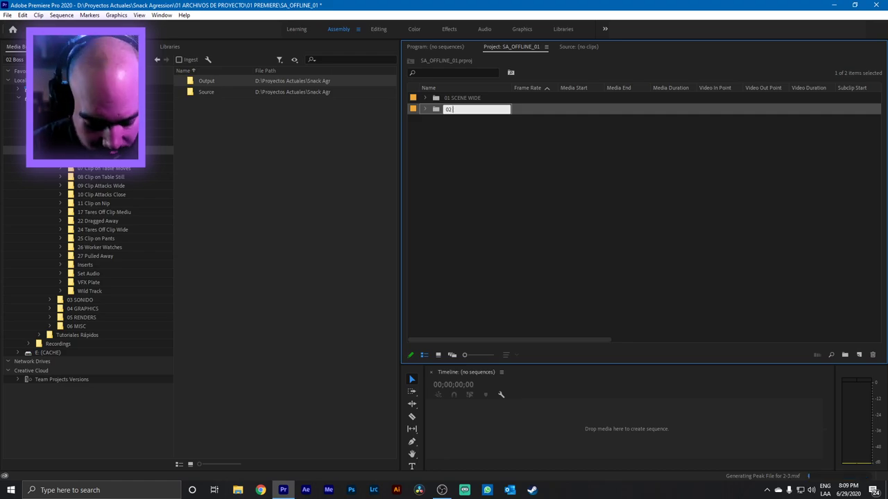
type("SS")
key("Return")
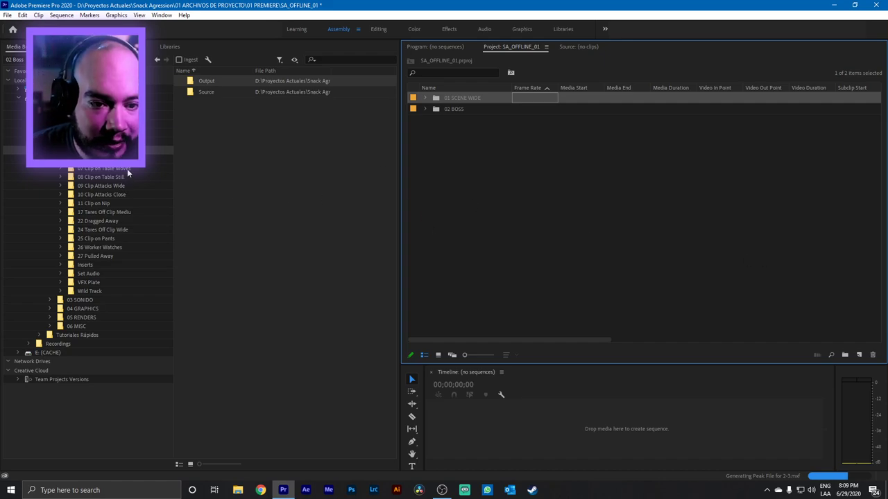
Import the third scene's Output folder into the project.
left_click(99, 159)
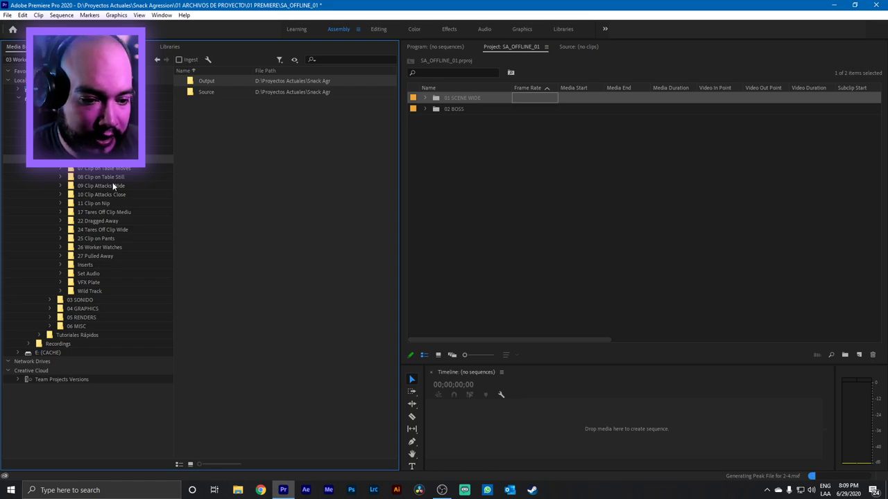
right_click(211, 81)
left_click(242, 97)
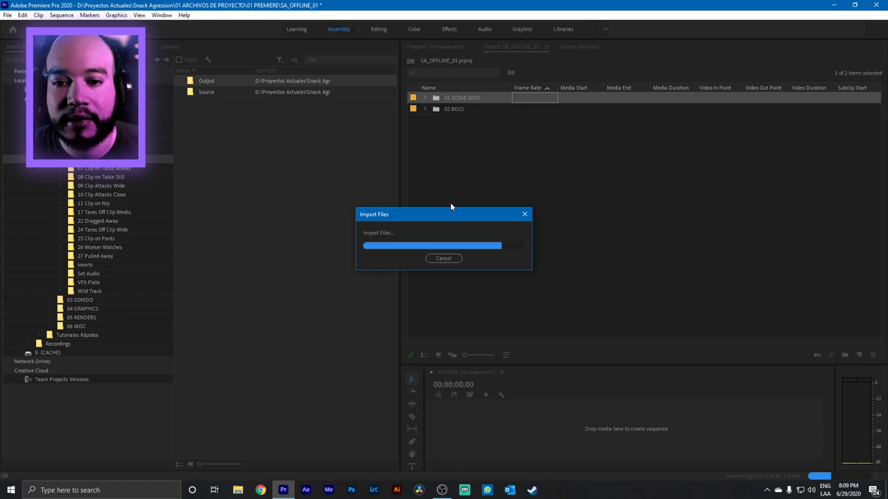
left_click(494, 173)
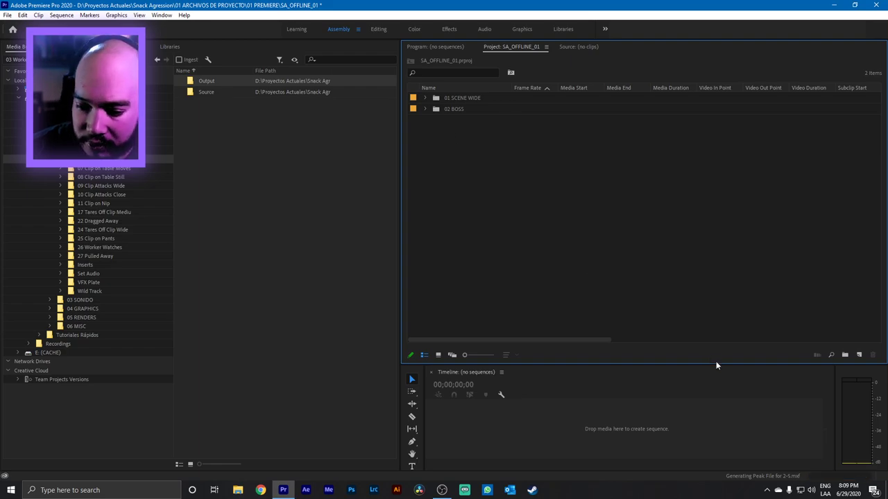
Move the nested Output bin out of 01 SCENE WIDE to the top level and name it 03 WORKER.
left_click(425, 108)
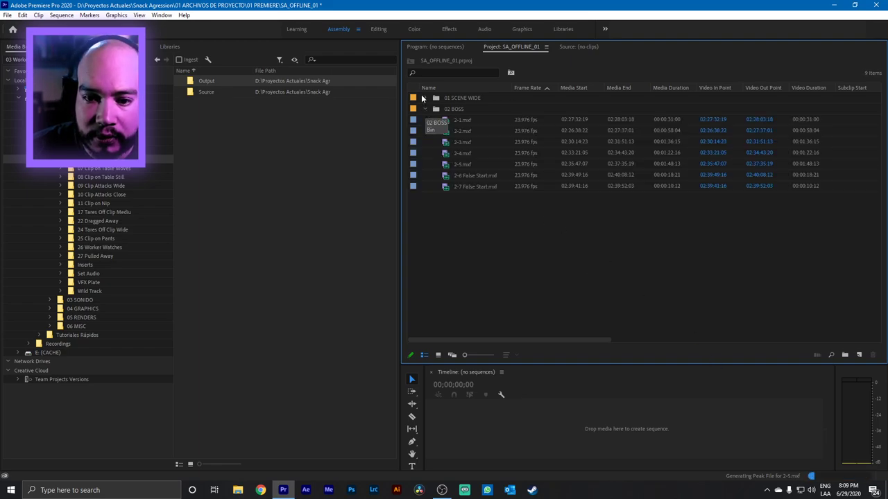
left_click(424, 98)
left_click(451, 107)
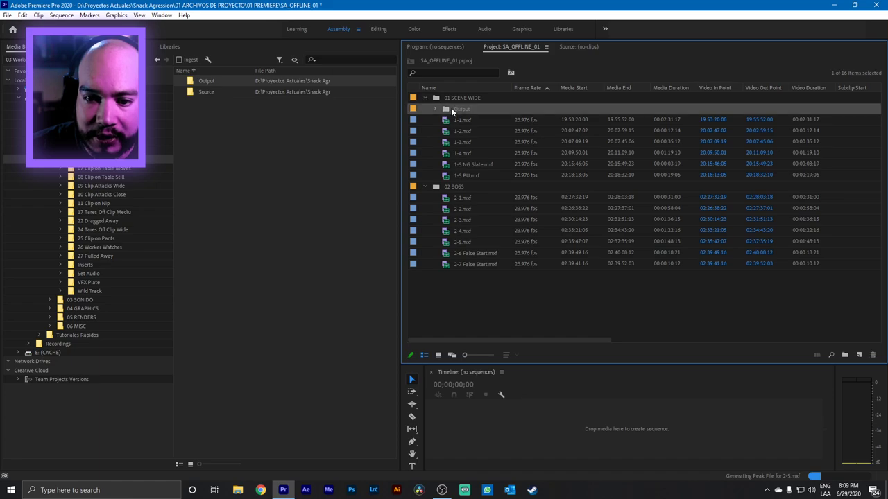
left_click_drag(451, 108, 450, 322)
left_click(425, 98)
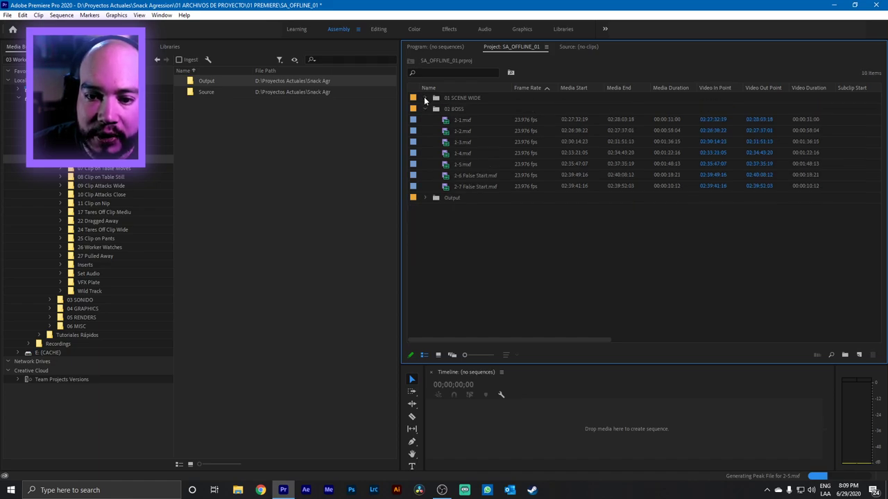
left_click(426, 109)
left_click(451, 121)
left_click(456, 119)
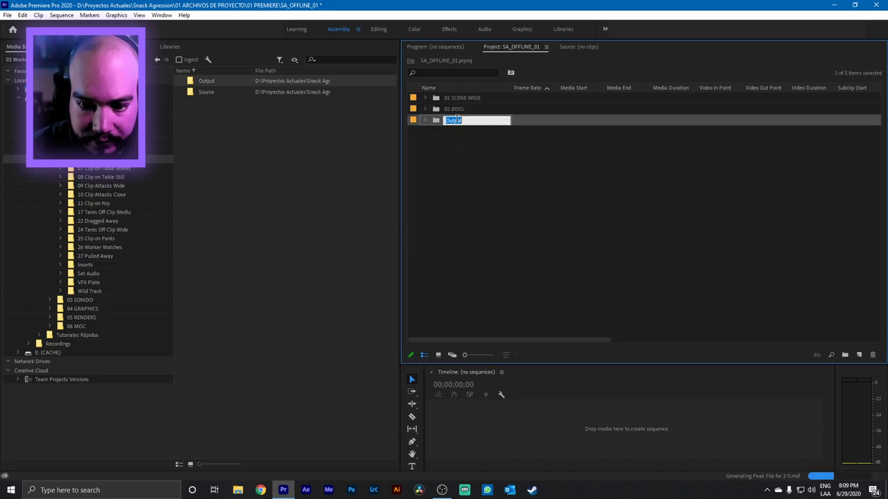
type("03")
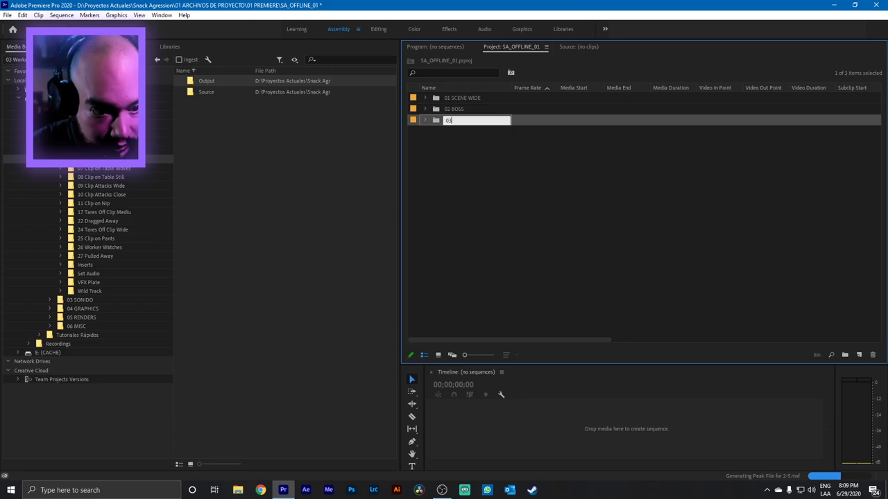
type(" WORKER")
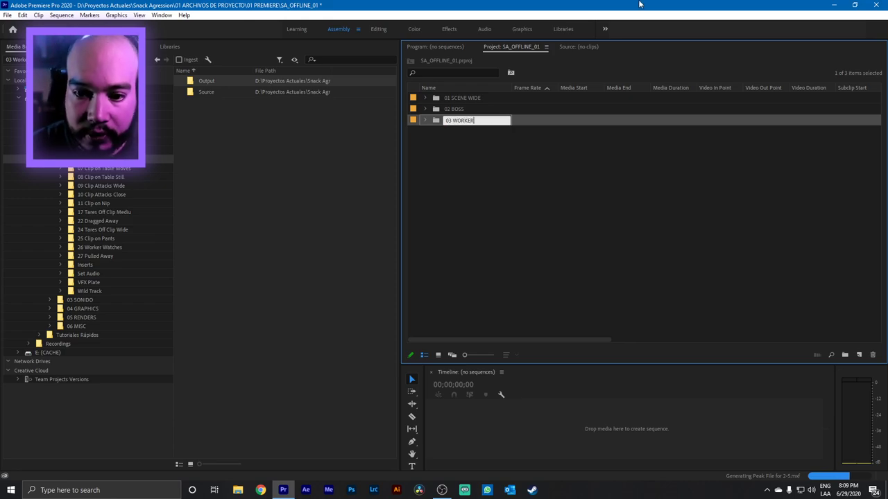
left_click(502, 333)
Import the 07 Clip on Table Moves footage as bin 07 CLIP ON TABLE MOVES.
left_click(124, 168)
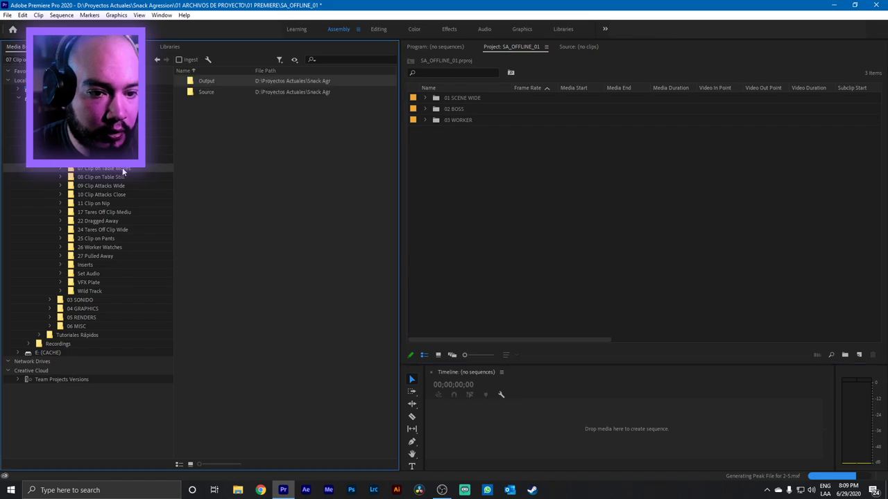
right_click(222, 86)
left_click(244, 100)
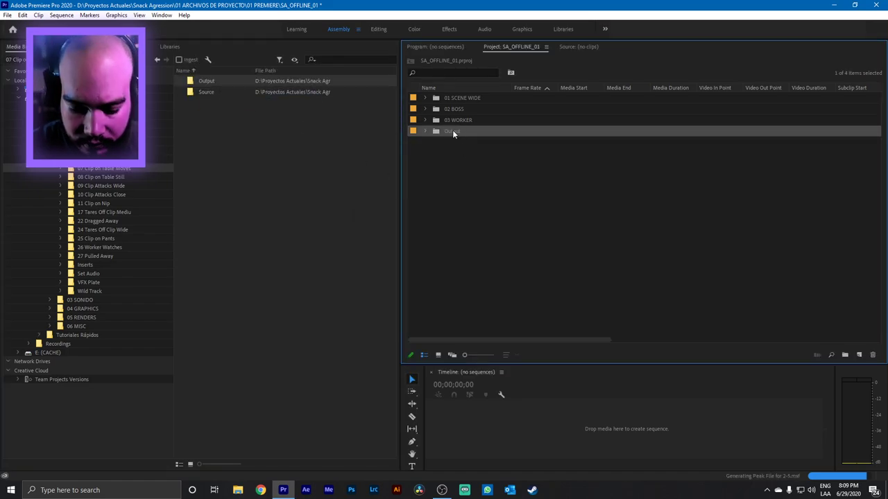
left_click(453, 131)
type("04")
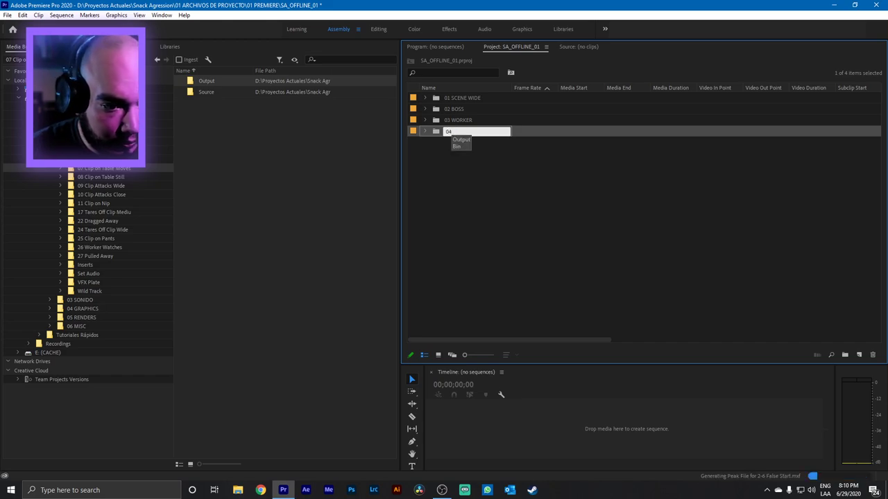
key("BackSpace")
type("7 CLIP ON TABLE MOVES")
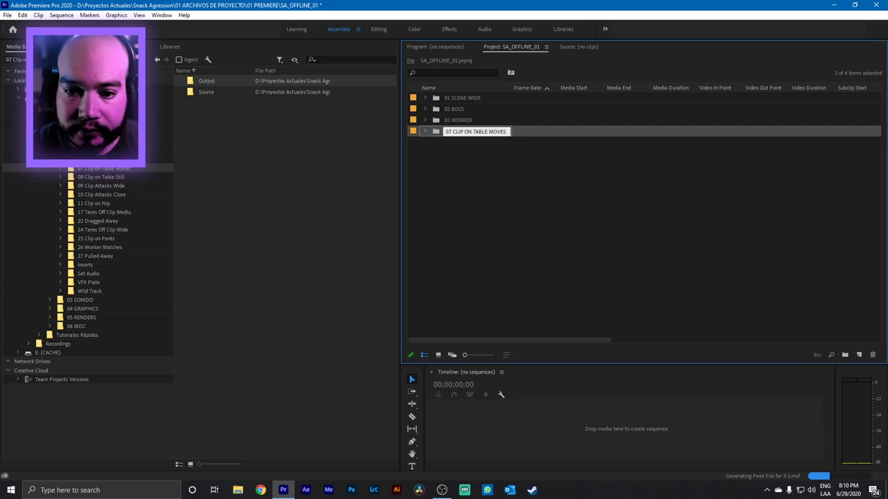
left_click(507, 185)
Import the 08 Clip on Table Still footage and name its bin 08 CLIP ON TABLE STILL.
left_click(88, 177)
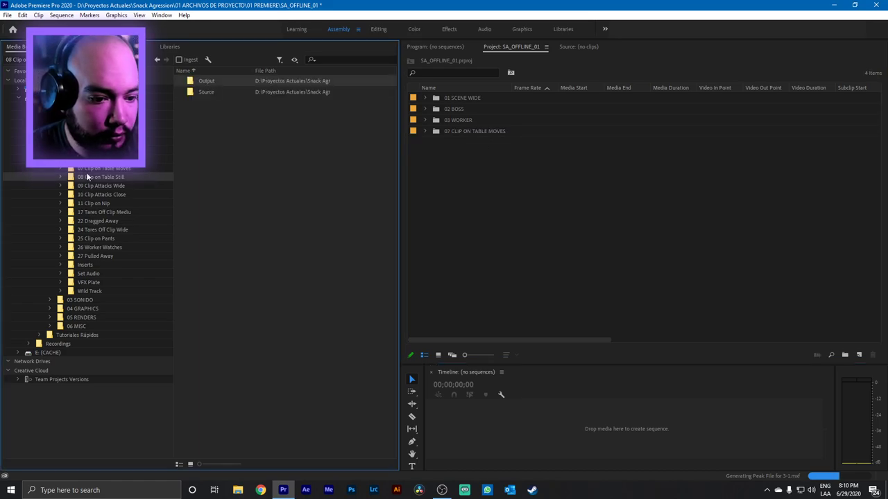
right_click(193, 82)
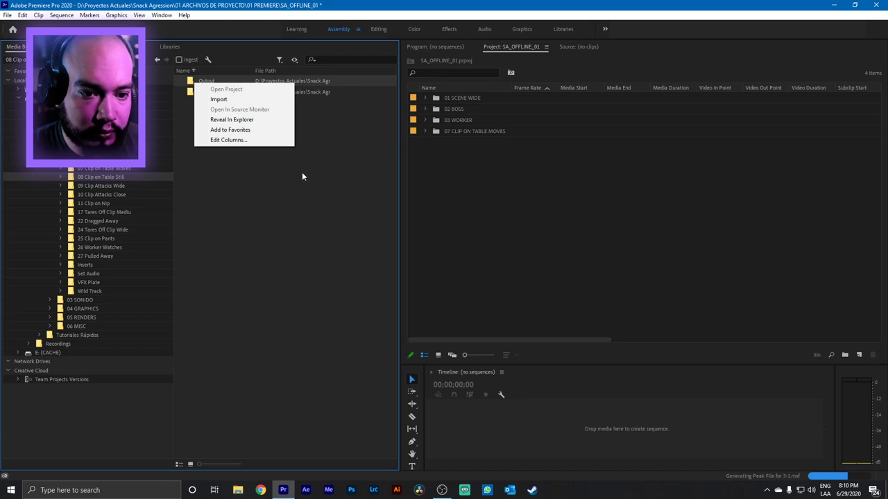
left_click(239, 99)
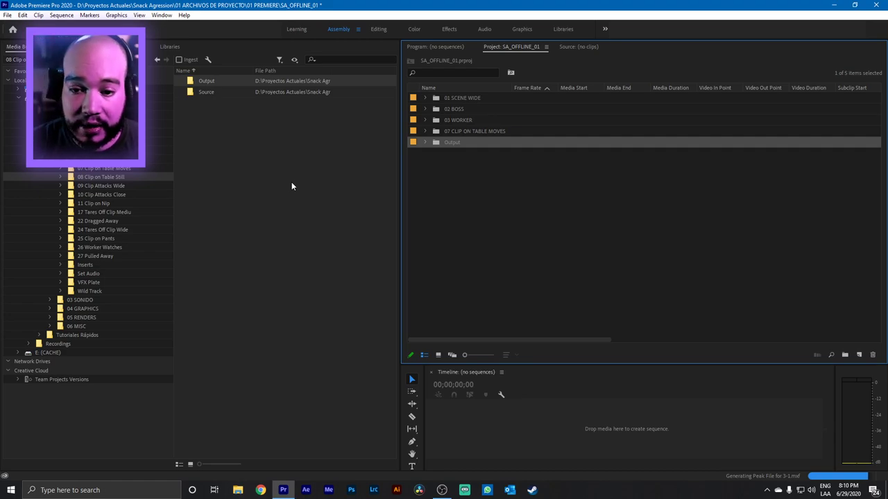
left_click(465, 158)
left_click(451, 143)
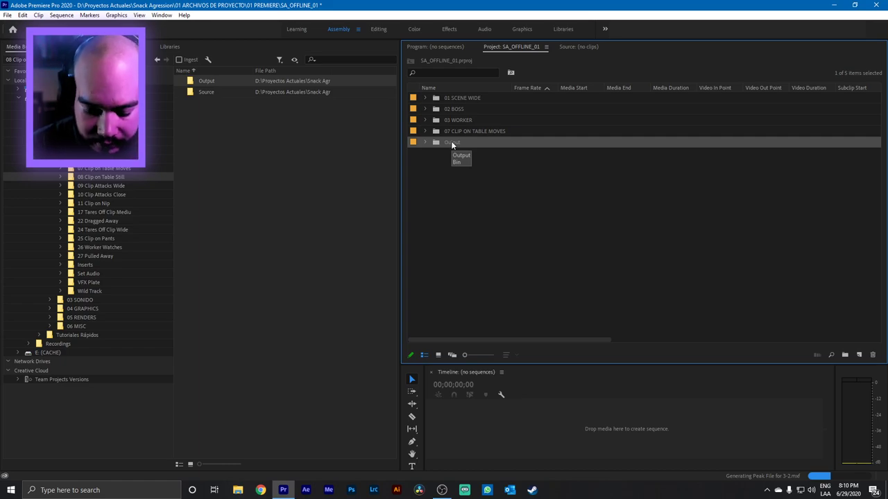
left_click(451, 141)
type("08")
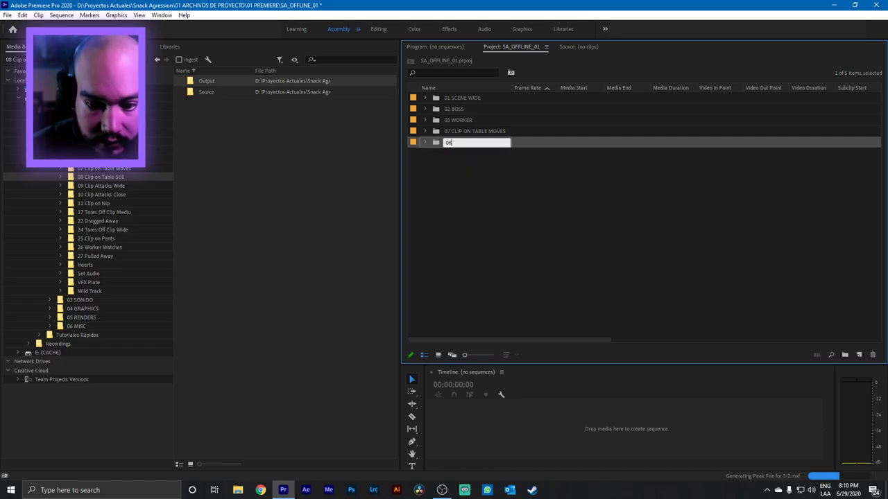
type(" CLIP ON")
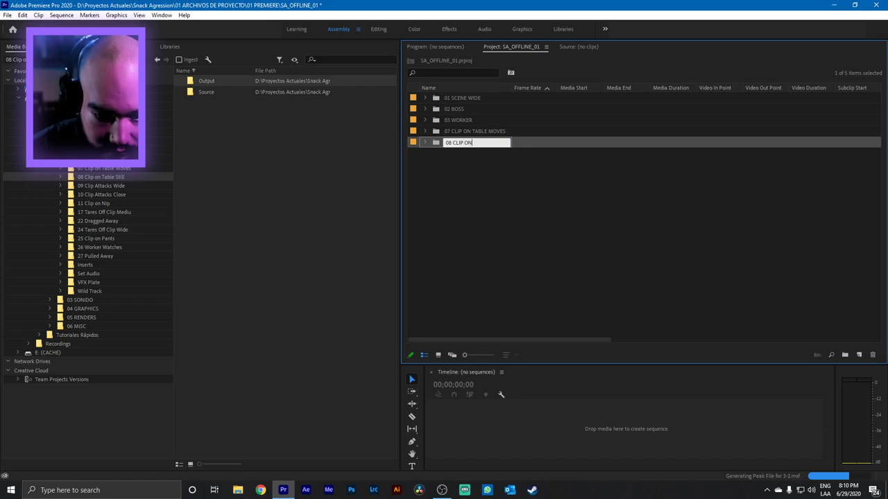
type(" TABLE STILL")
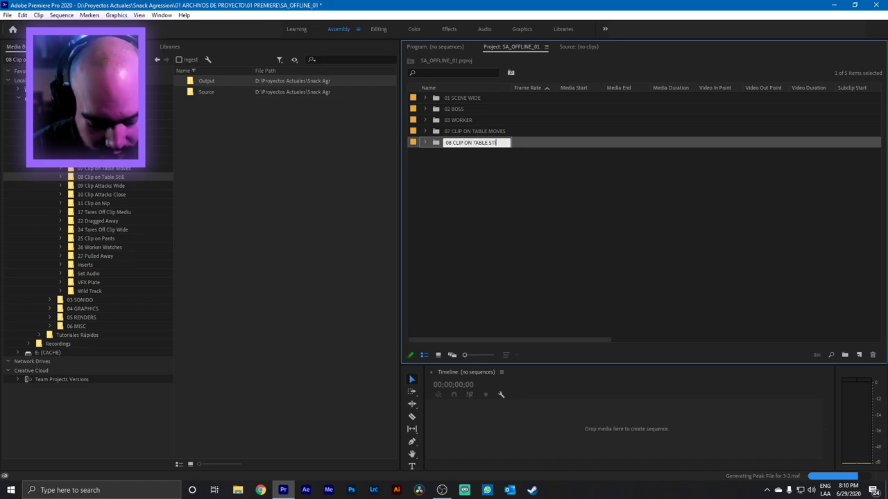
Import the 09 Clip Attacks Wide footage as bin 09 CLIP ATTACKS WIDE.
left_click(89, 185)
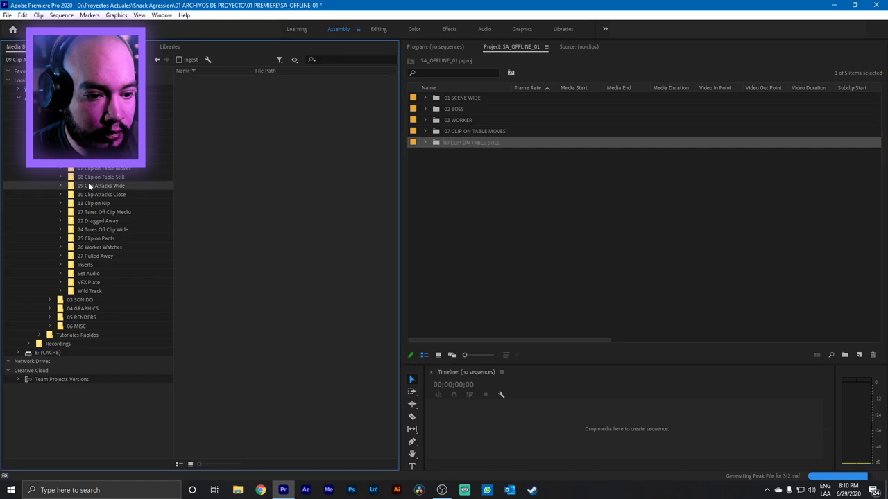
right_click(213, 80)
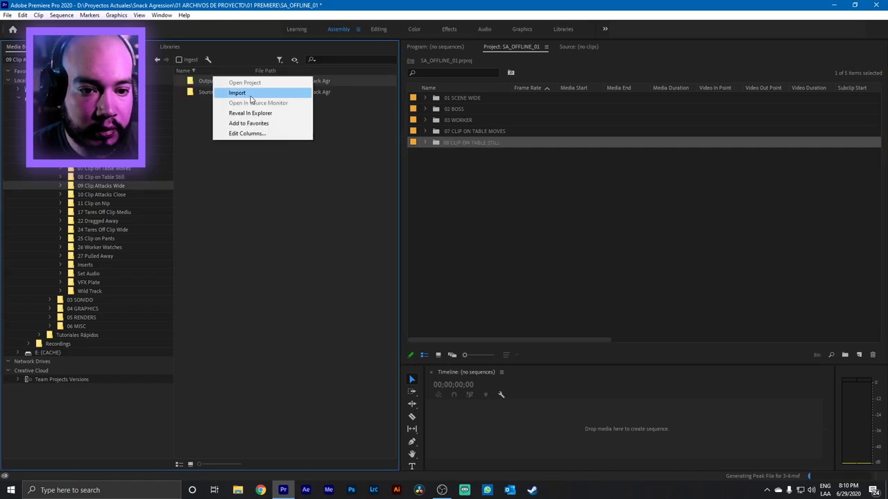
left_click(237, 92)
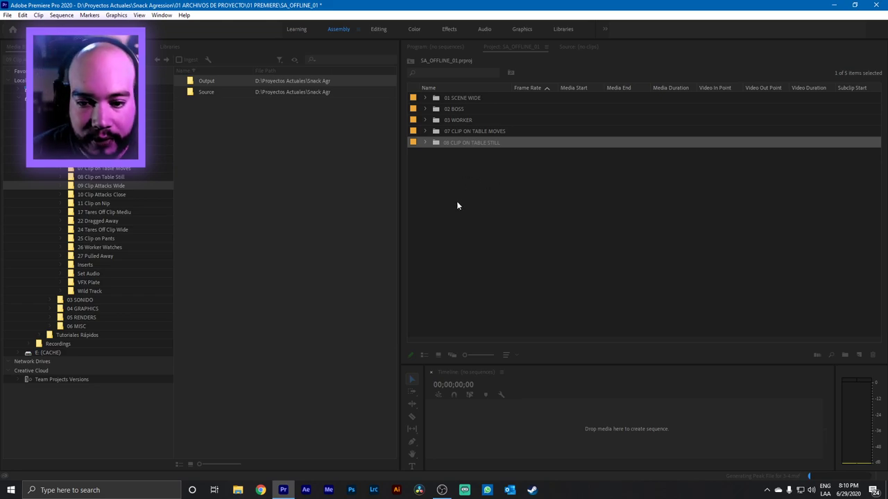
left_click(454, 170)
left_click(425, 142)
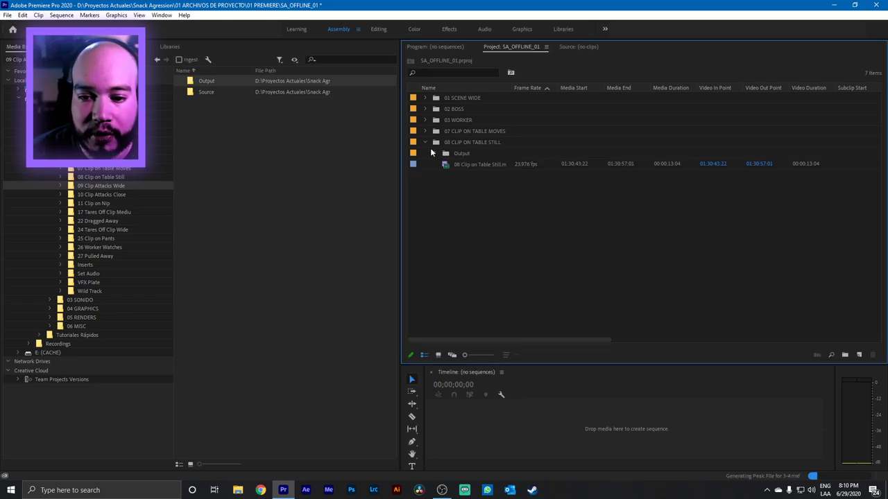
left_click(426, 143)
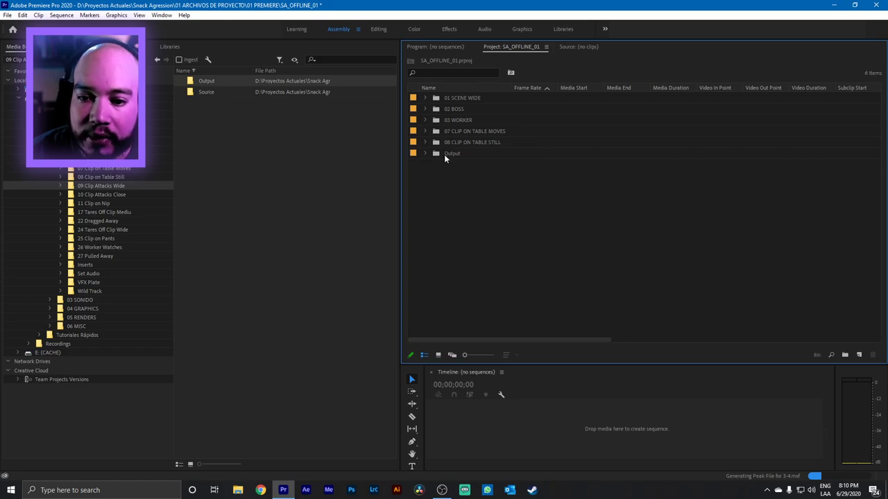
left_click(444, 154)
left_click(444, 154)
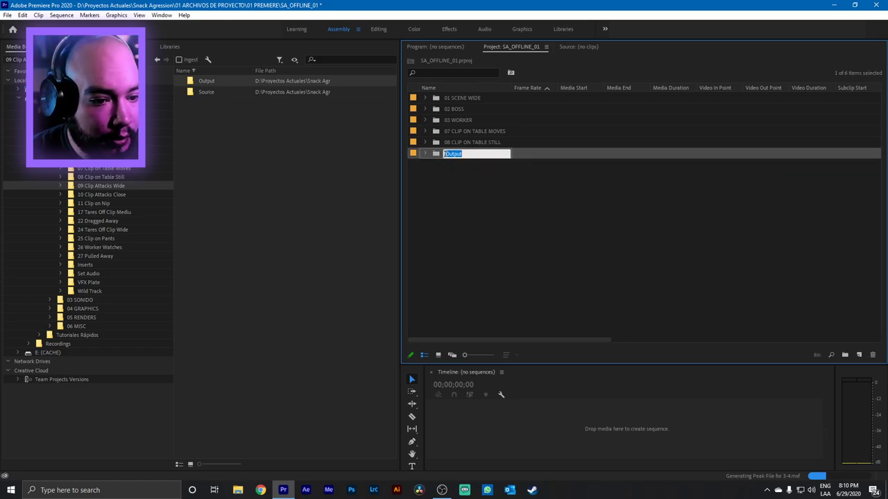
type("09")
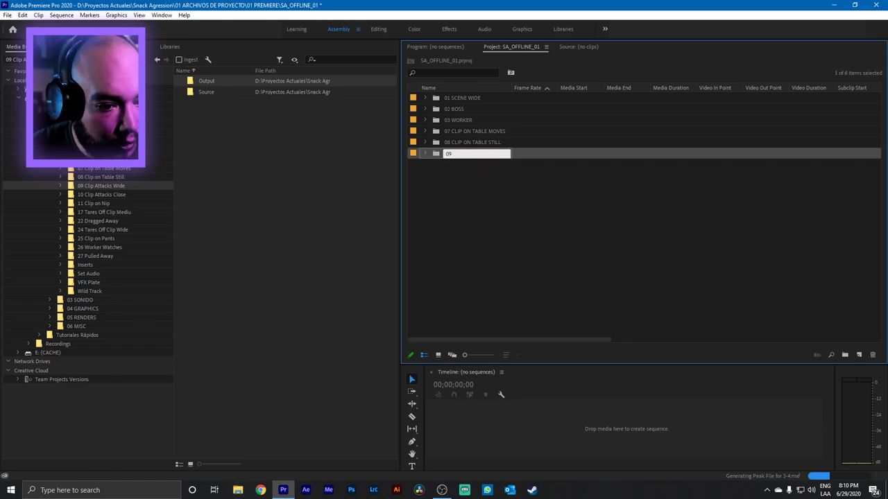
type(" C")
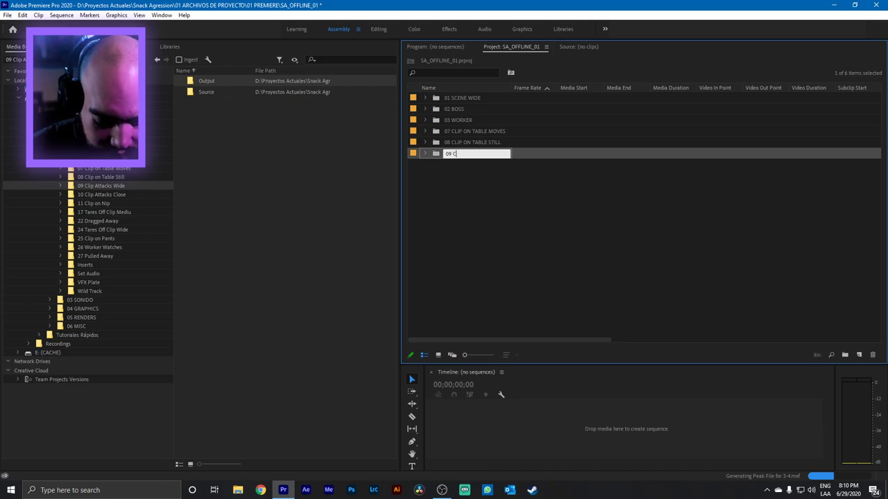
type("LIP")
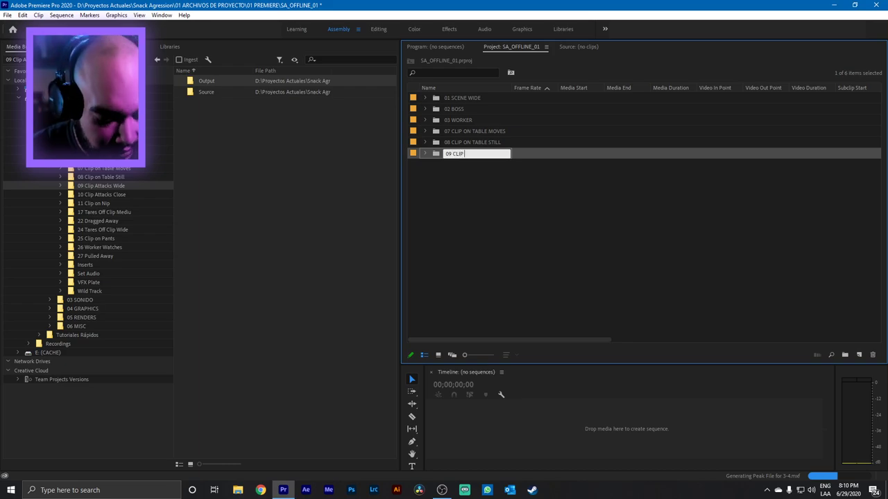
type(" ATTACK")
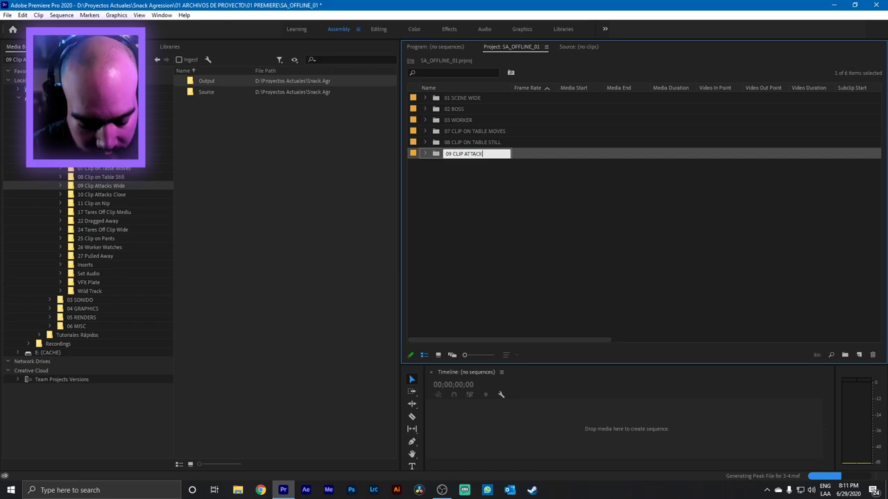
type("S WIDE")
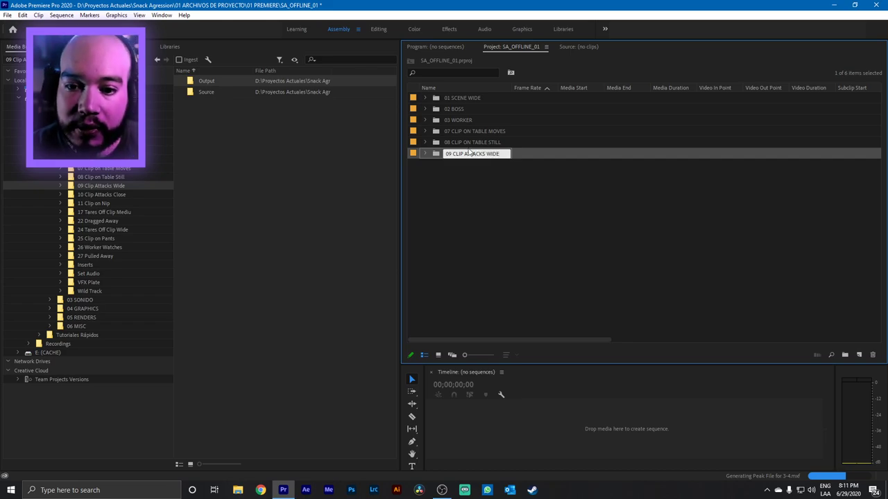
left_click(493, 204)
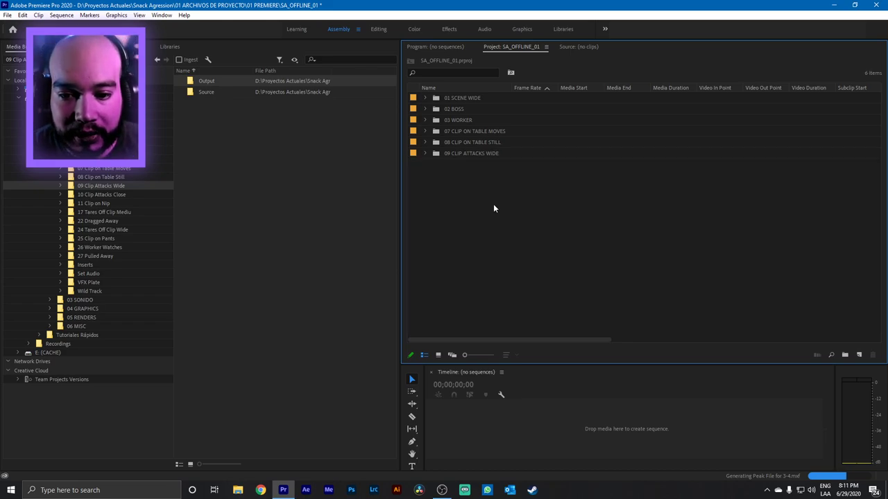
Import the 10 Clip Attacks Close folder, then delete the unfinished bin.
left_click(103, 194)
right_click(104, 194)
left_click(128, 210)
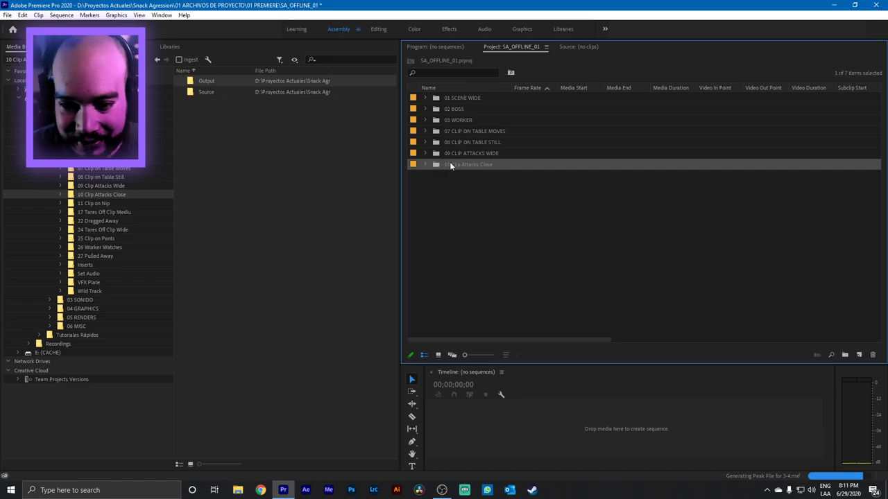
key("Delete")
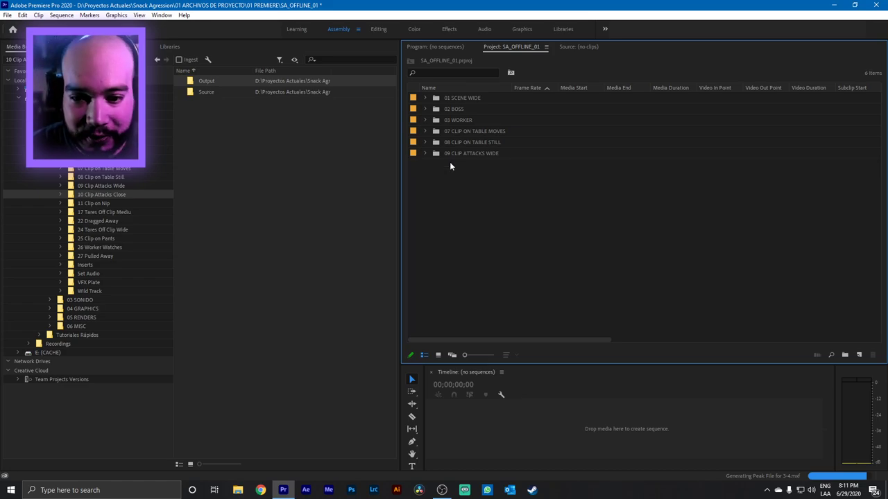
left_click(217, 74)
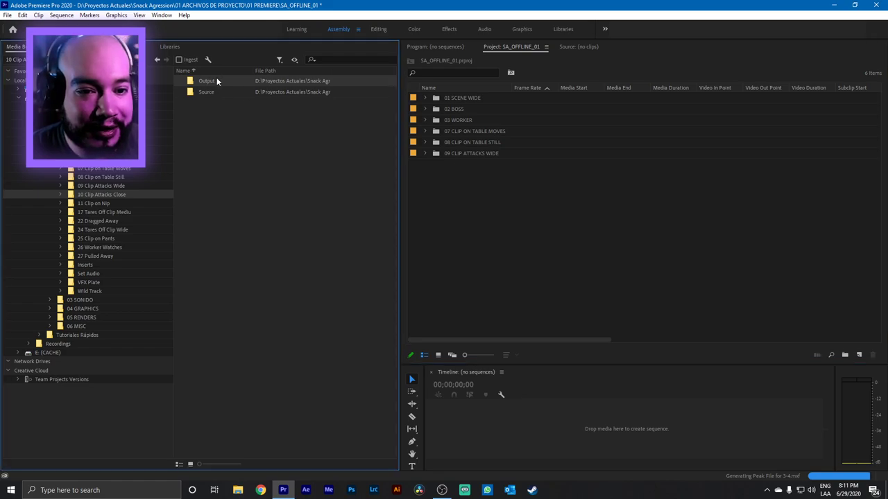
Import shot 10's Output folder as bin 10 CLIP ATTACKS CLOSE.
right_click(217, 78)
left_click(235, 92)
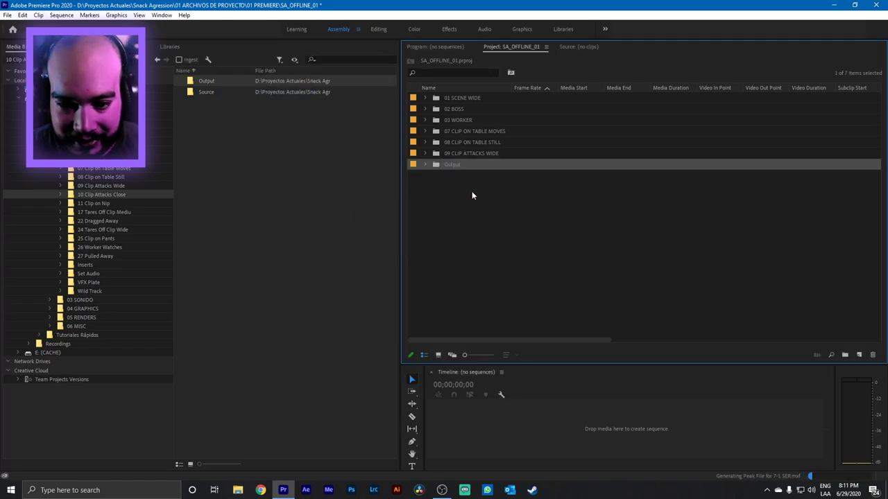
left_click(455, 184)
left_click(452, 163)
left_click(452, 163)
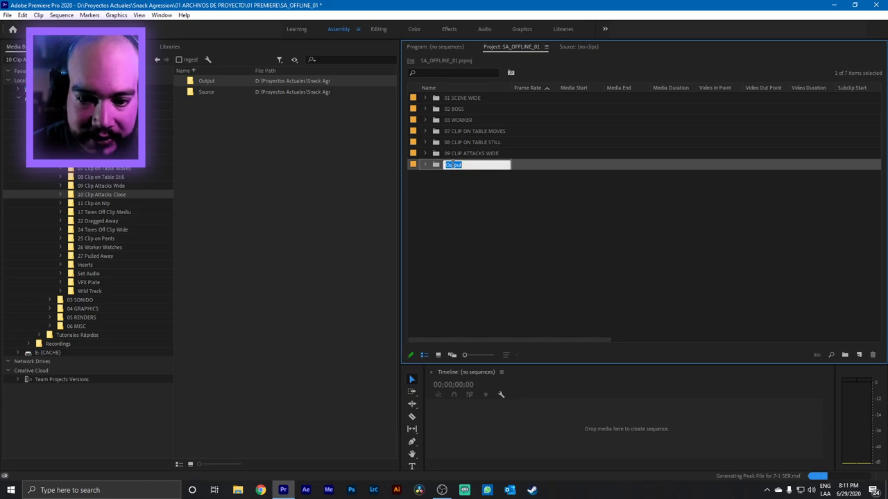
type("10")
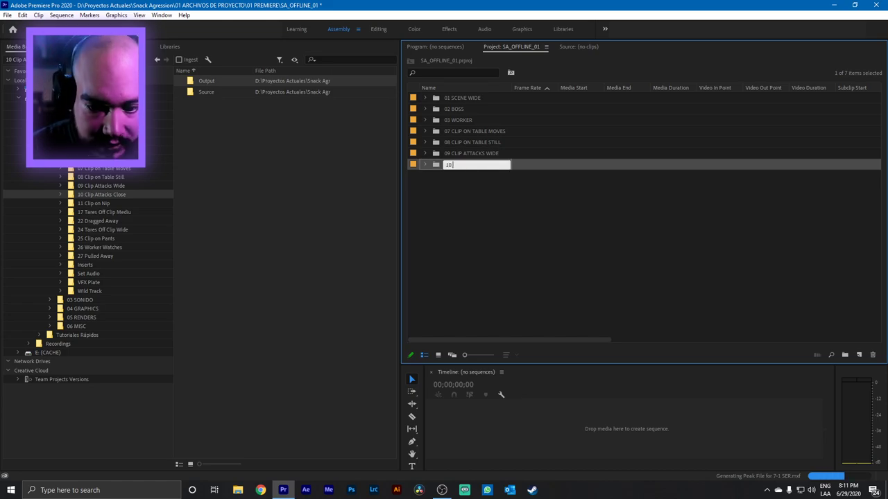
type(" CLI")
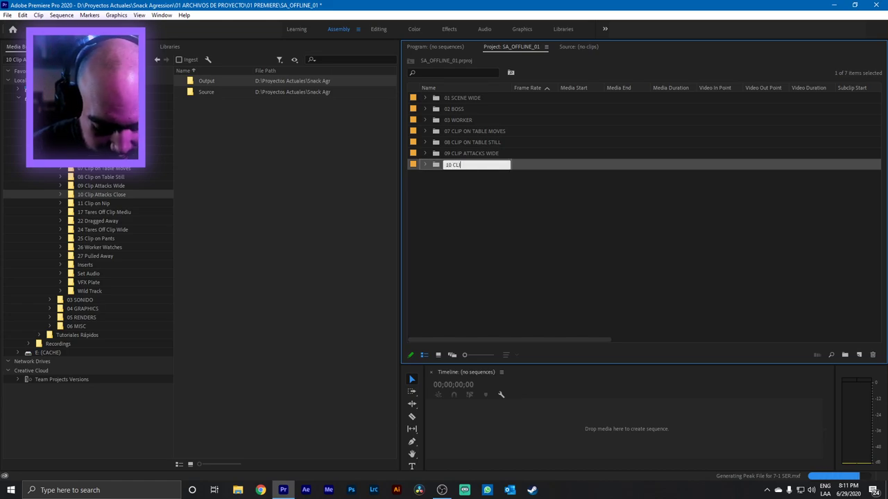
type("P ATTACKS ")
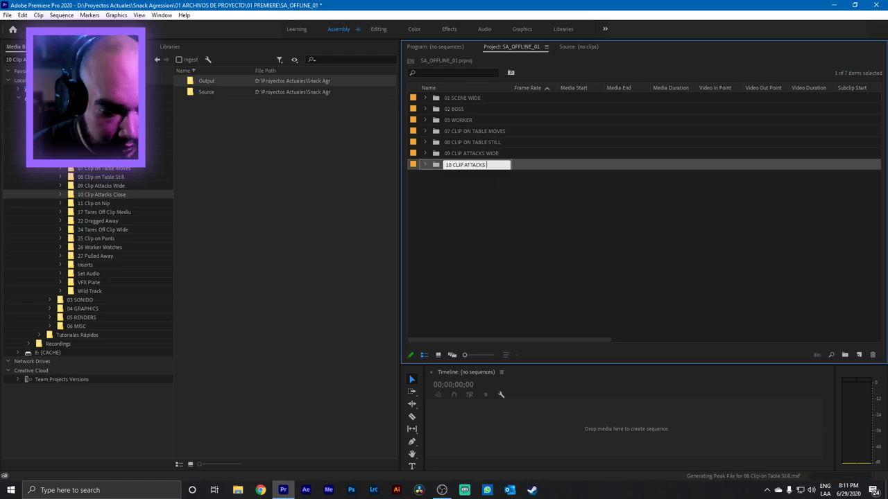
type("CLOSE")
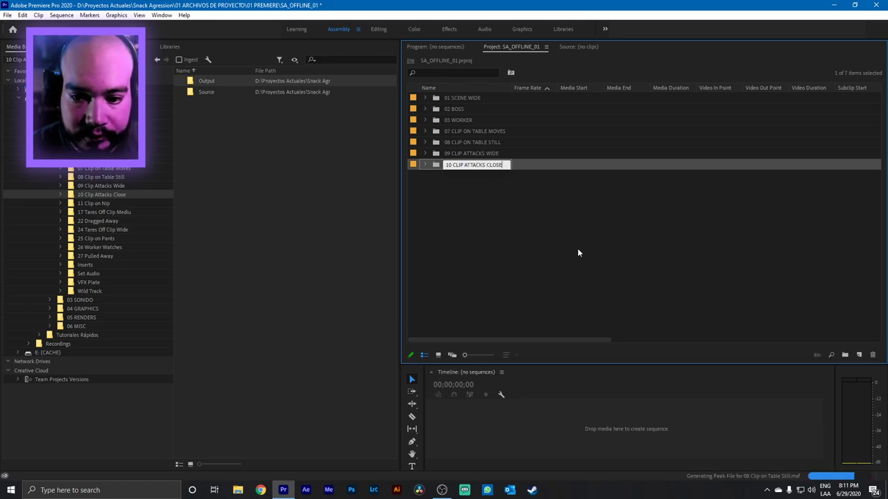
left_click(530, 238)
Import shot 11's Output folder as bin 11 CLIP ON NIP.
left_click(117, 203)
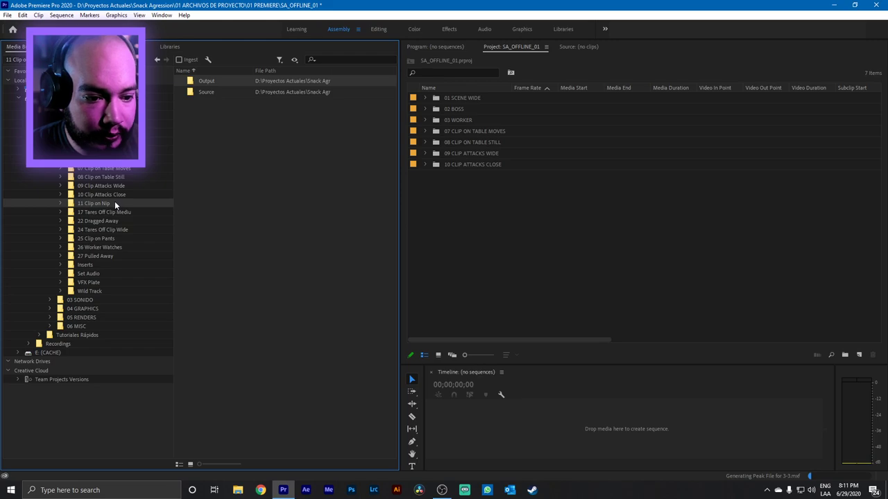
right_click(205, 82)
left_click(229, 95)
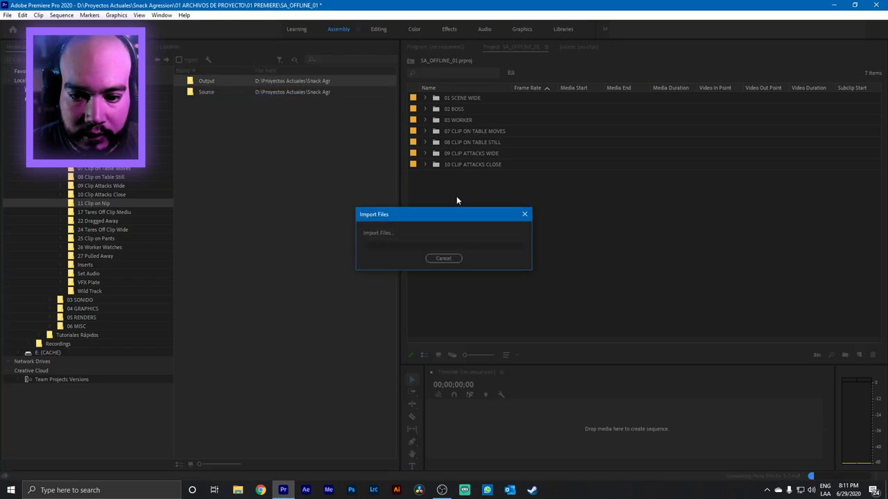
left_click(424, 152)
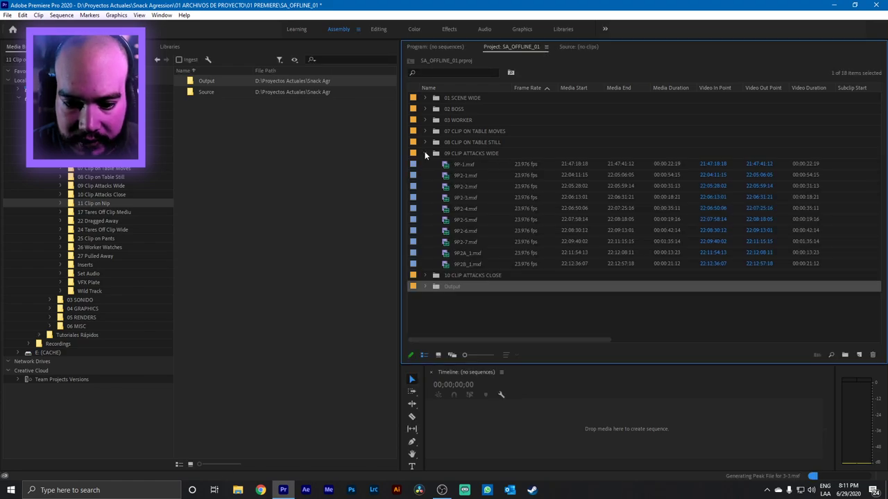
left_click(424, 153)
left_click(452, 176)
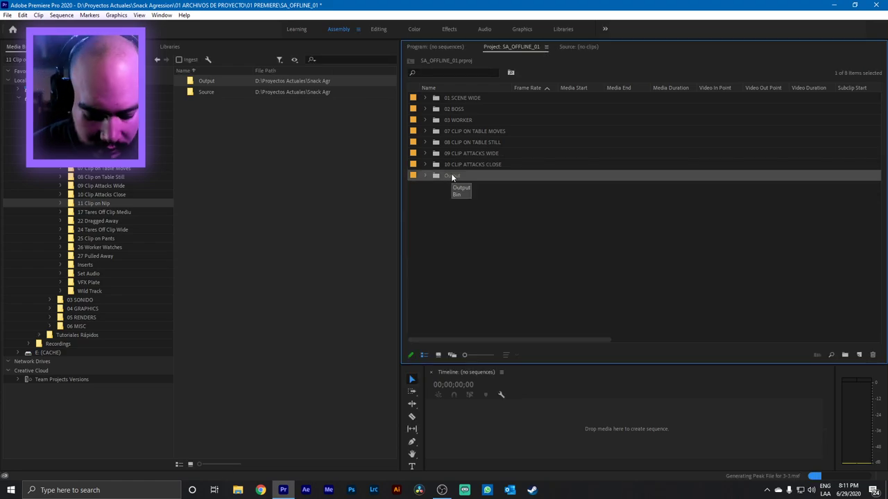
left_click(452, 176)
type("11")
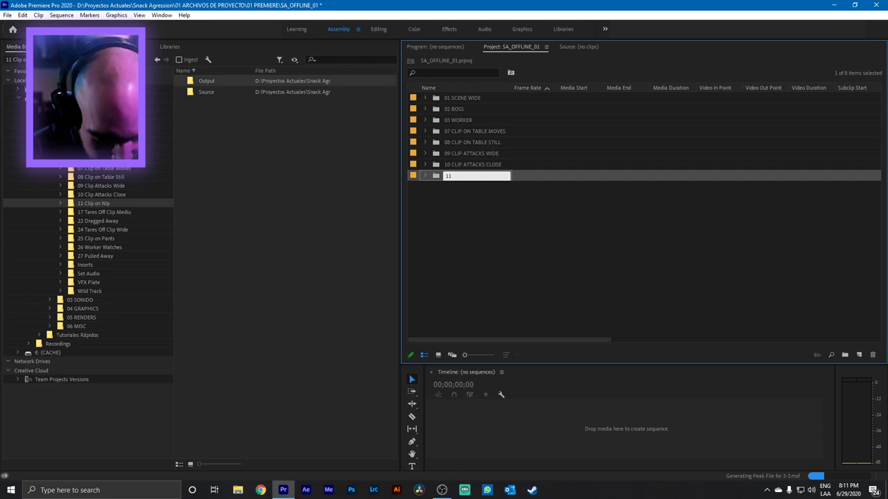
type(" CLIP ON NIP")
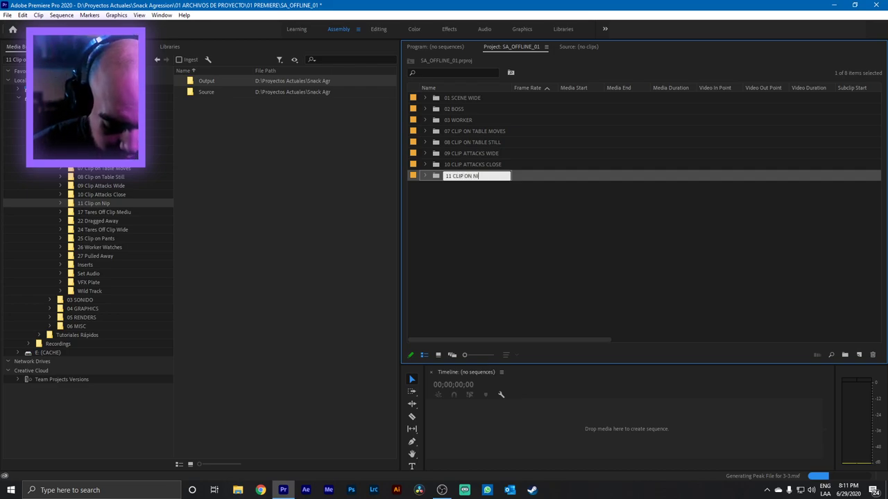
left_click(503, 198)
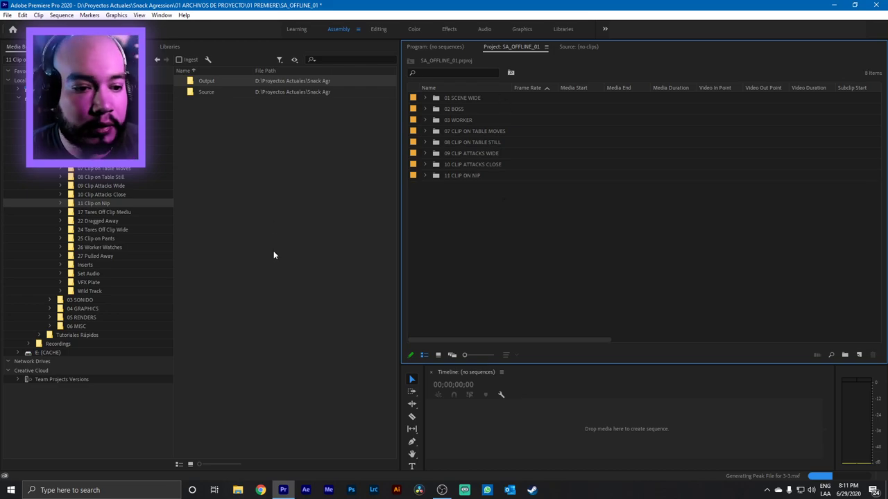
Import shot 17's Output folder as bin 17 TARES OFF CLIP MEDIU.
left_click(104, 212)
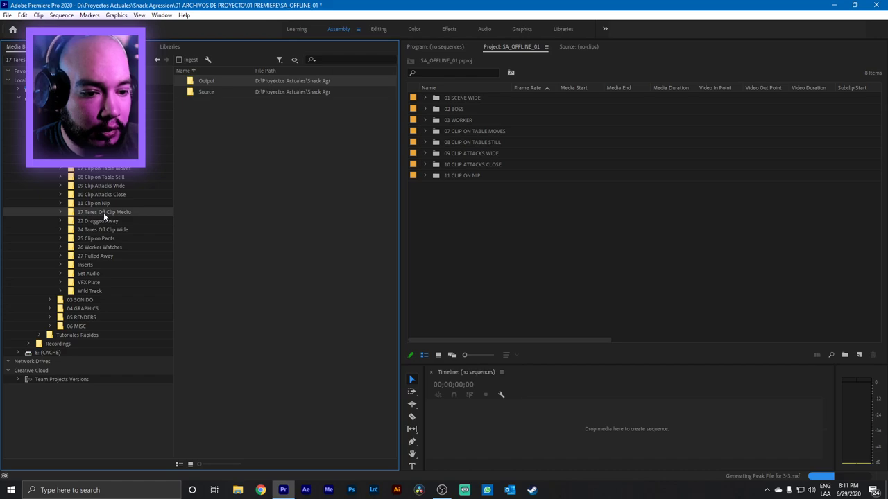
right_click(201, 80)
left_click(224, 94)
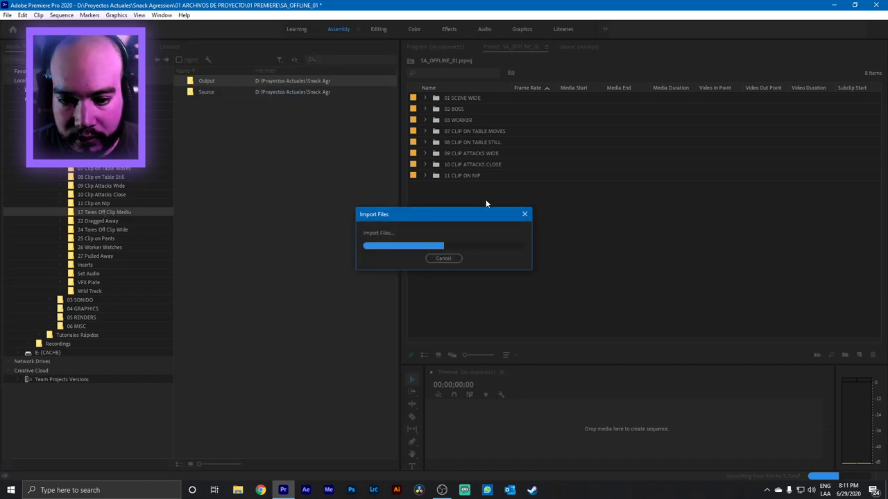
left_click(455, 174)
left_click(452, 186)
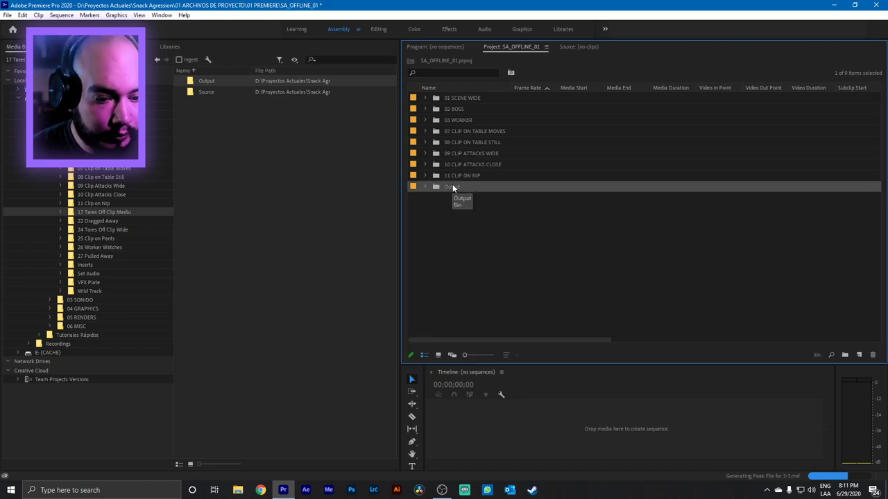
left_click(452, 185)
type("17")
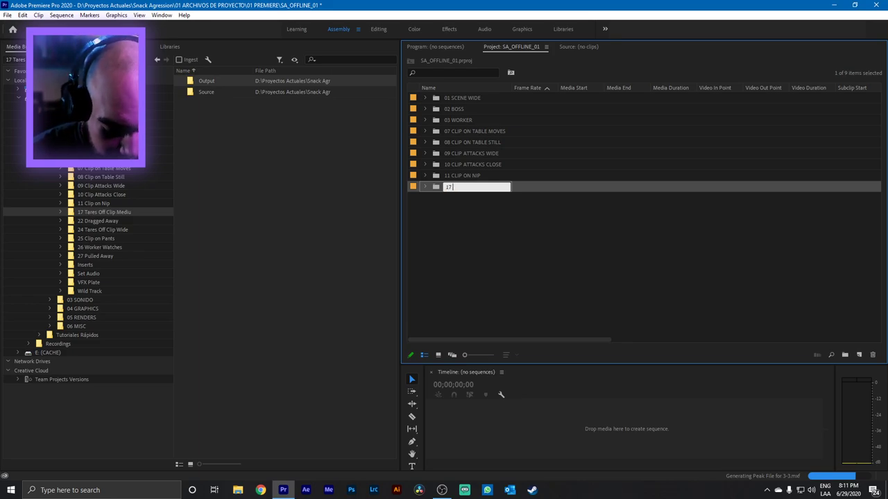
type(" TARES OFF CL")
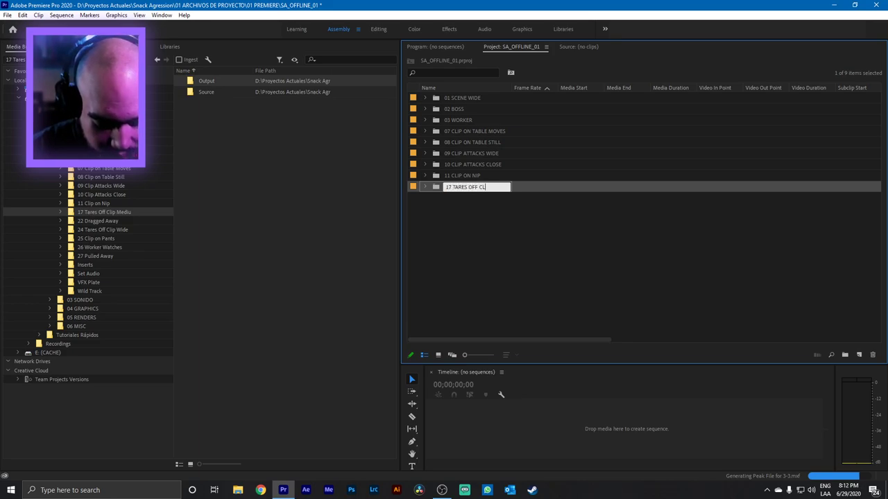
type("IP MEDIUM")
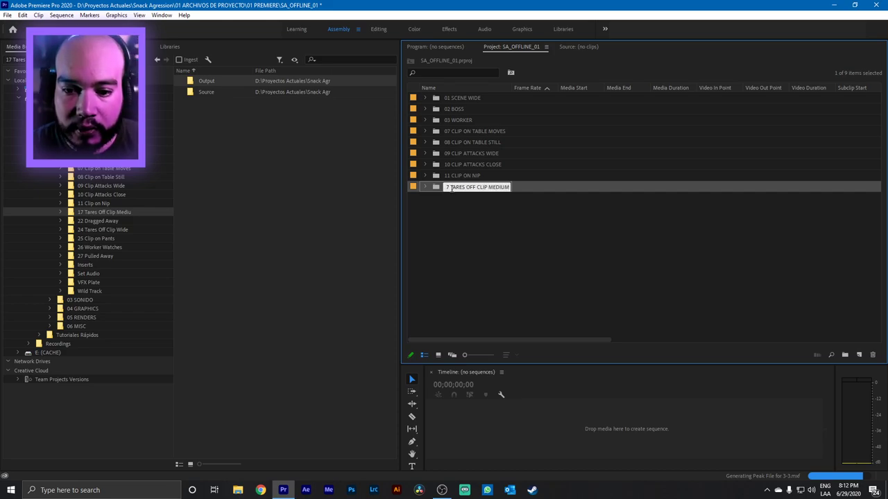
left_click(466, 254)
Import shot 22's Output folder as bin 22 DRAGGED AWAY.
right_click(104, 217)
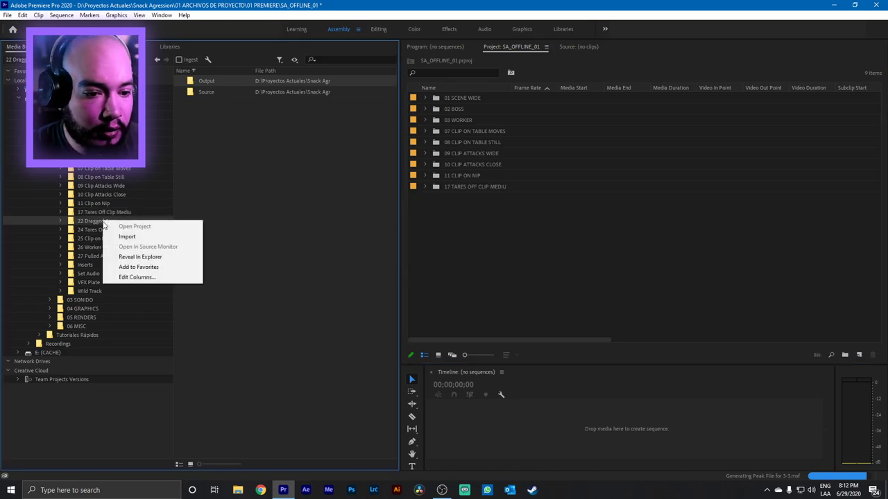
left_click(125, 237)
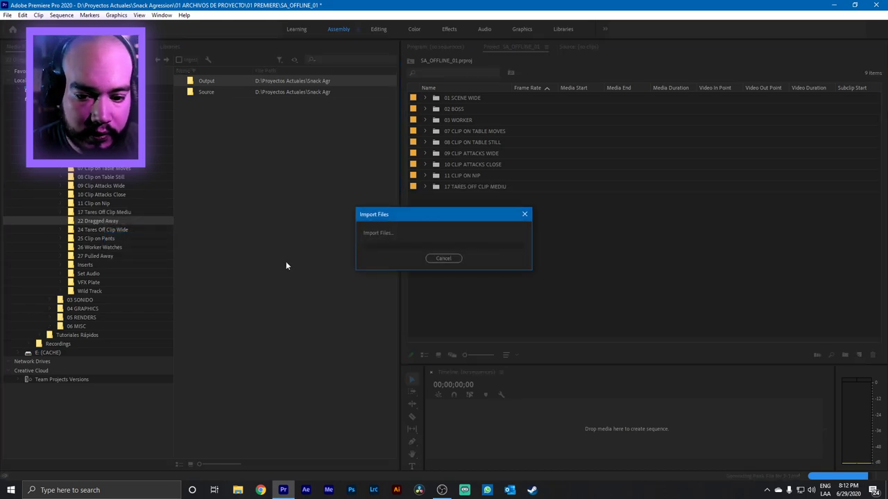
left_click(444, 258)
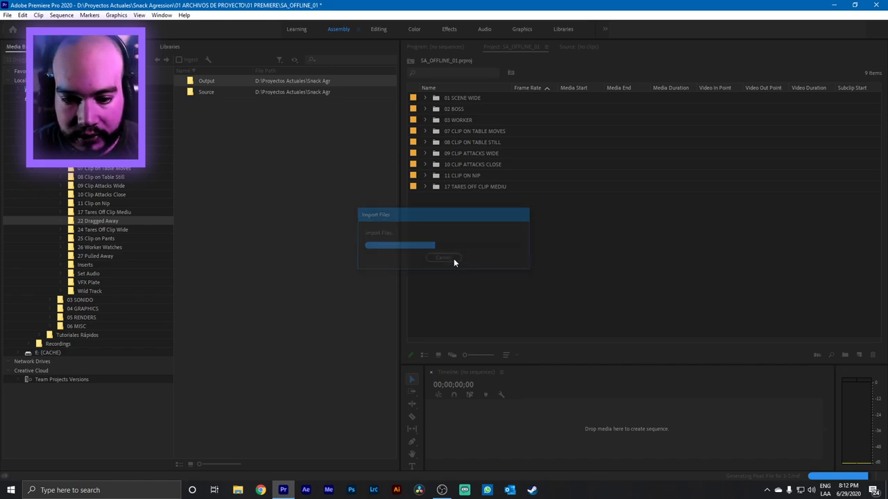
left_click(61, 221)
left_click(93, 229)
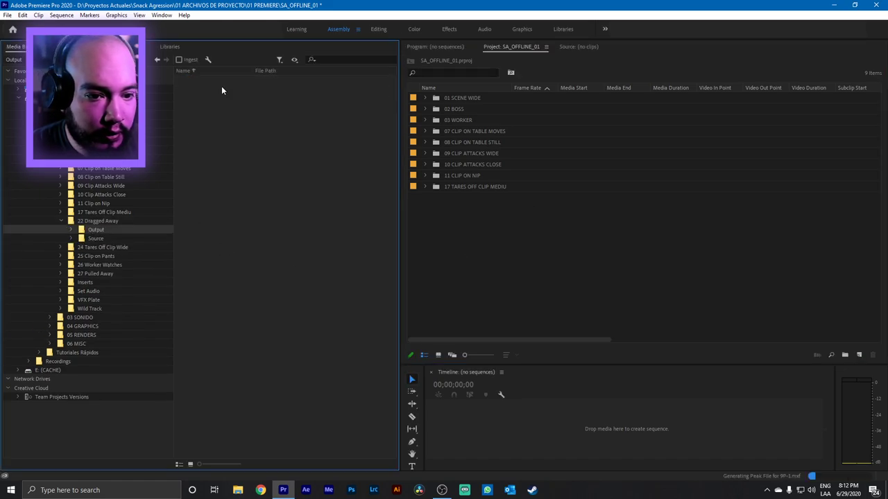
left_click(95, 220)
right_click(218, 83)
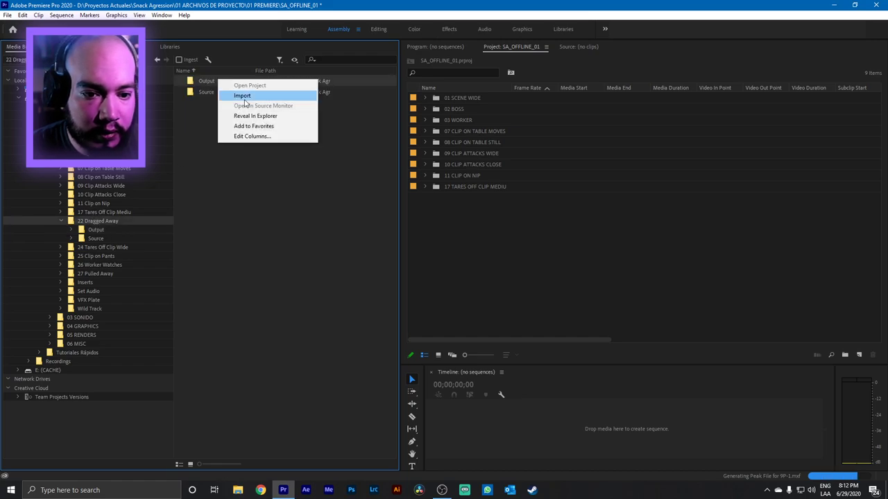
left_click(248, 96)
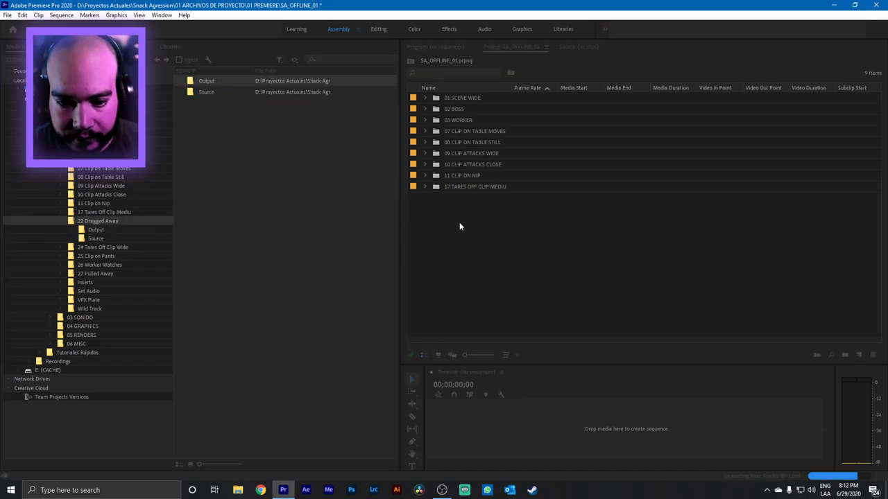
left_click(452, 198)
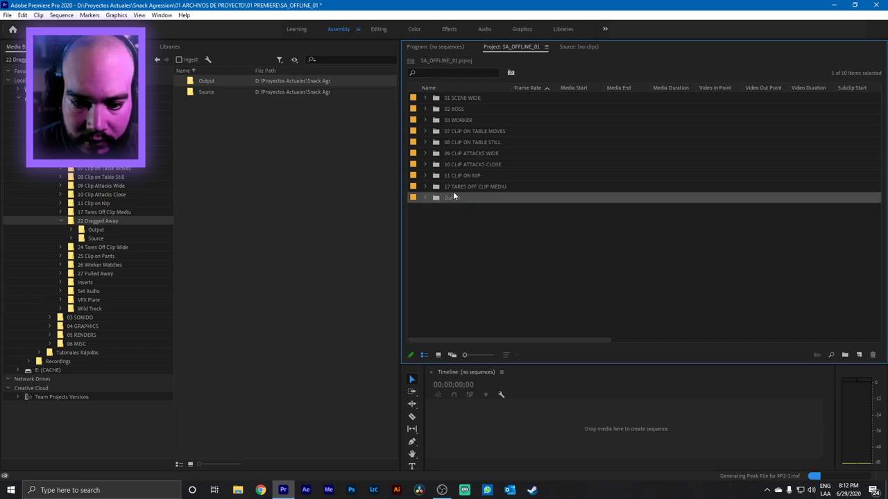
left_click(452, 197)
type("22 DRAGGED AWAY")
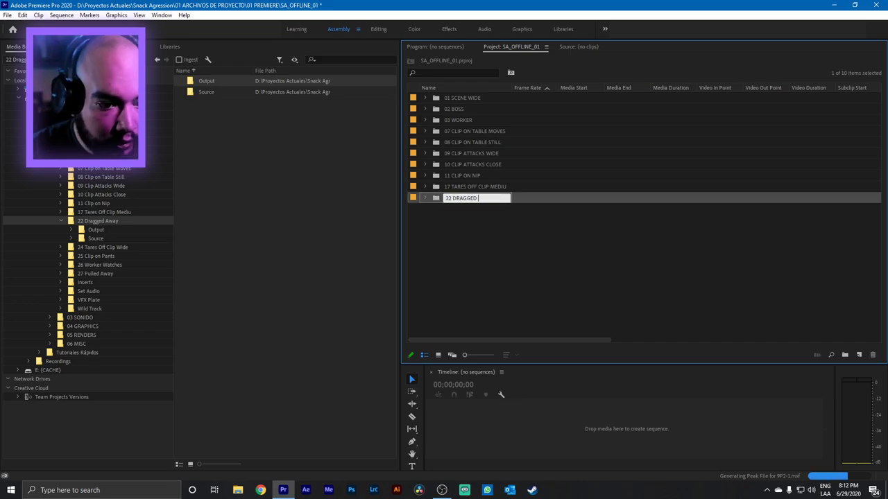
left_click(477, 239)
left_click(61, 221)
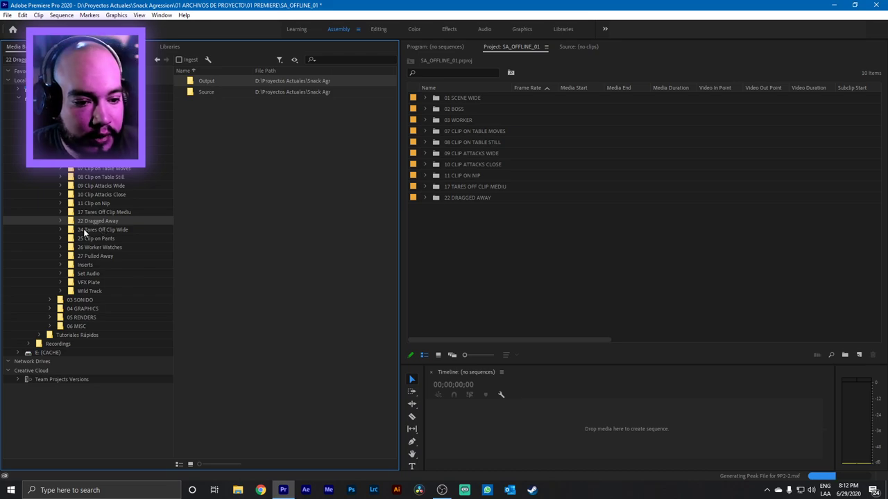
Import shot 24's Output folder as bin 24 TARES OFF CLIP WIDE.
left_click(101, 233)
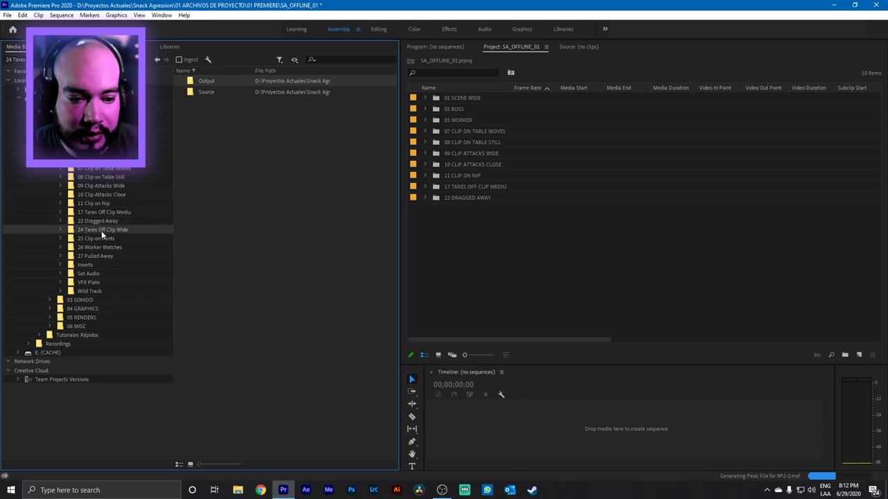
right_click(223, 82)
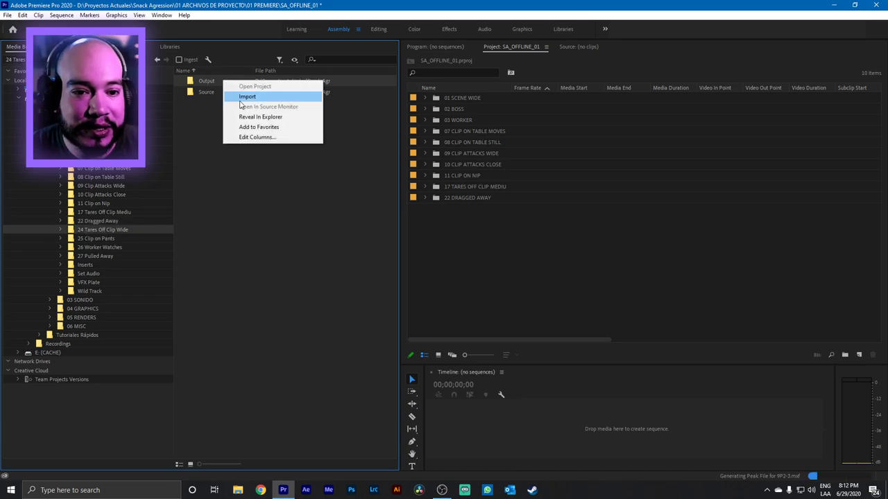
left_click(239, 97)
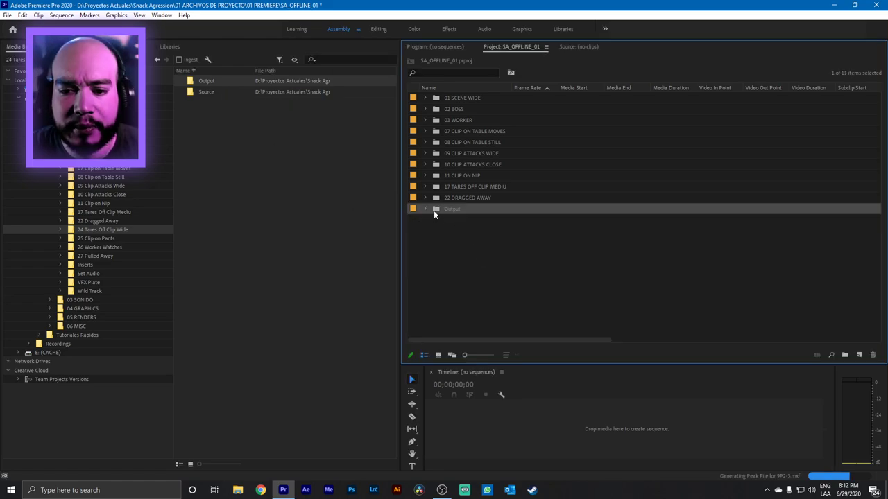
left_click(453, 207)
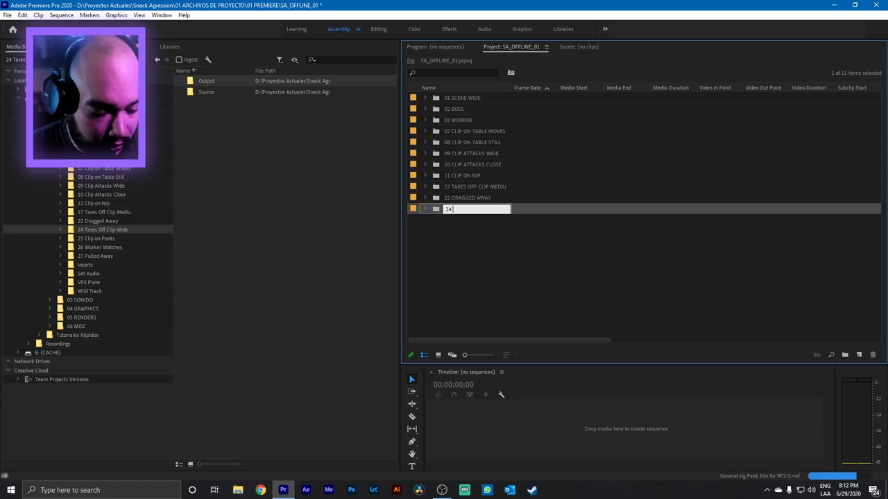
type("TARES OFF CLIP WIDE")
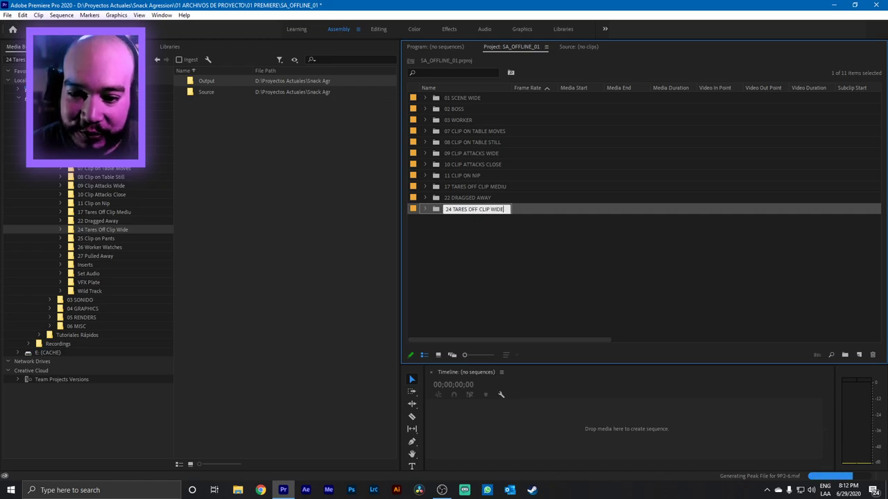
left_click(495, 241)
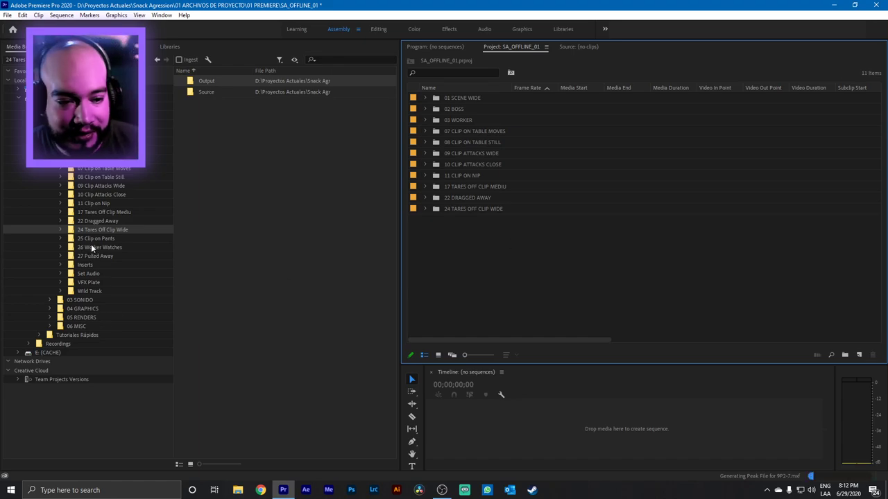
Import shot 25's Output folder as bin 25 CLIP ON PANTS.
left_click(88, 238)
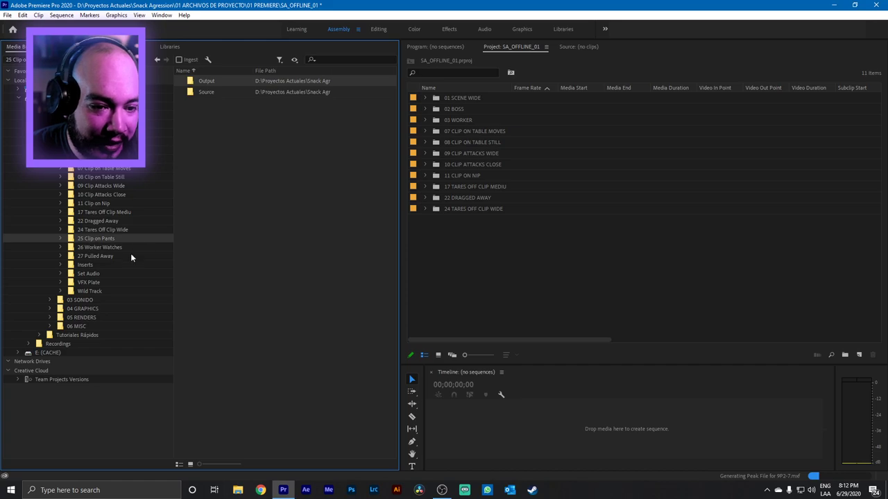
right_click(208, 80)
left_click(234, 93)
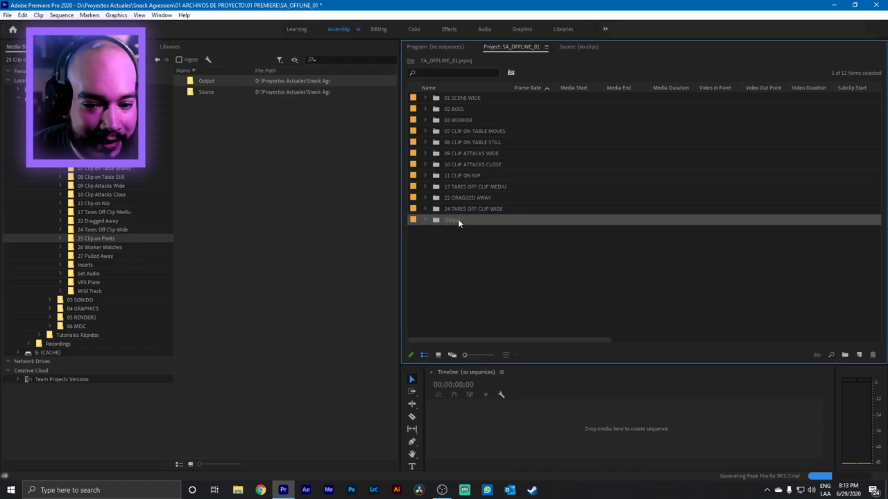
left_click(448, 220)
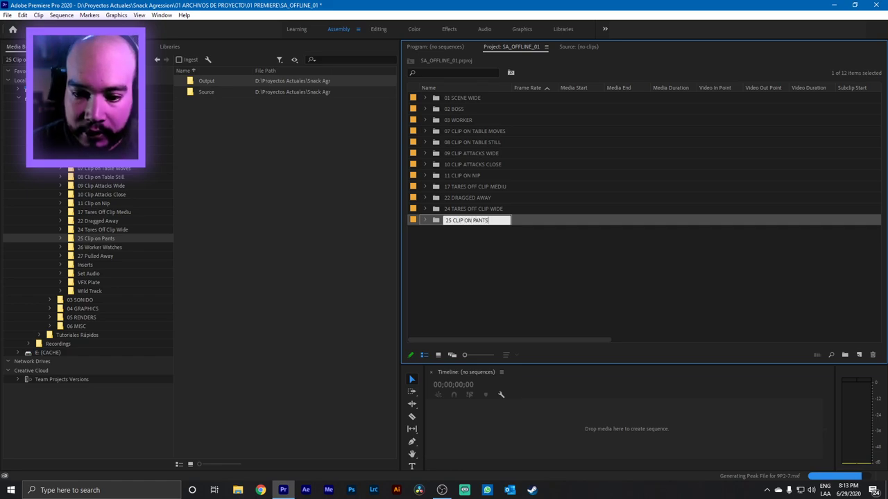
left_click(511, 269)
Import shot 26's Output folder as bin 26 WORKER WATCHES.
left_click(95, 247)
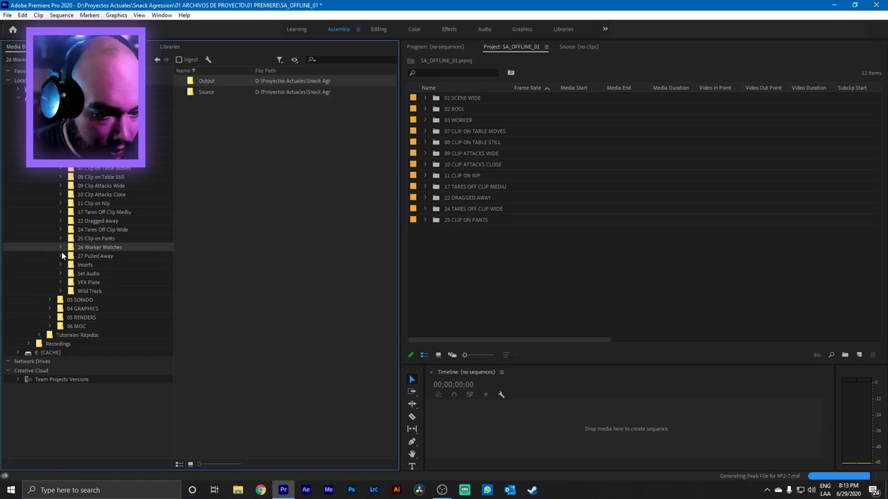
right_click(213, 82)
left_click(236, 97)
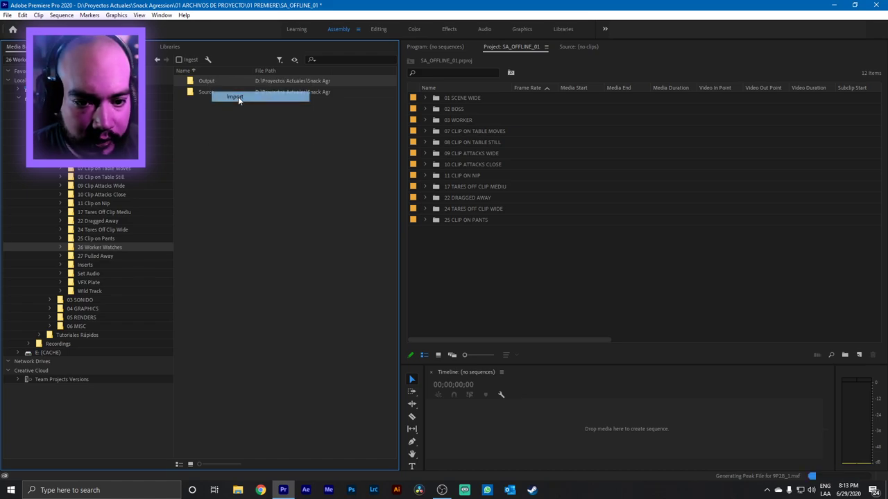
left_click(454, 219)
left_click(454, 230)
left_click(452, 231)
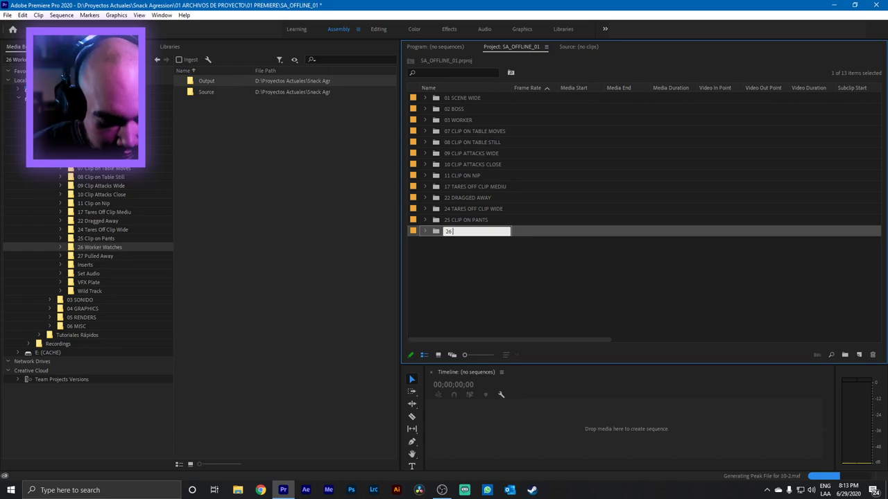
left_click(458, 281)
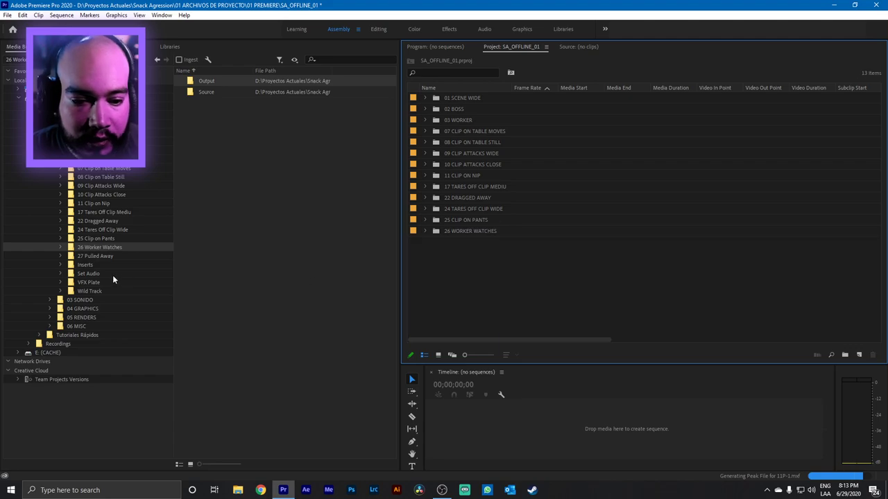
Import the 27 Pulled Away Output folder as a bin and name it 27 PULLED AWAY.
left_click(77, 256)
right_click(212, 80)
left_click(229, 92)
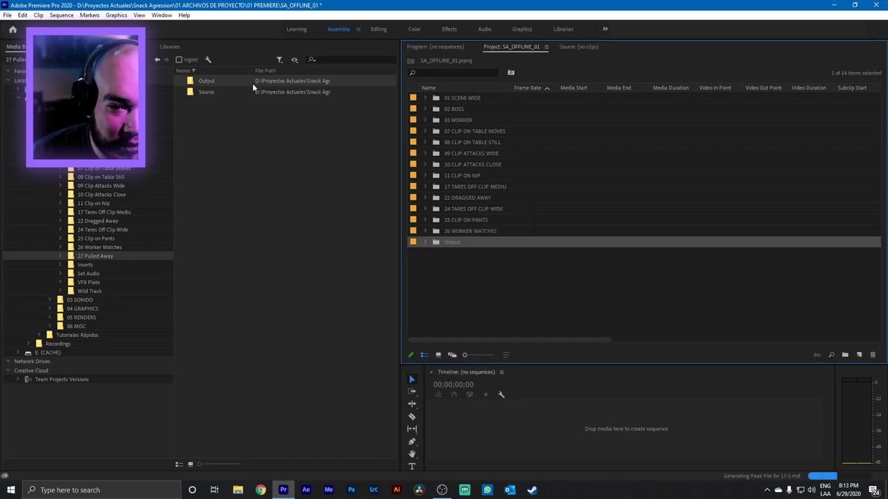
left_click(445, 260)
left_click(453, 241)
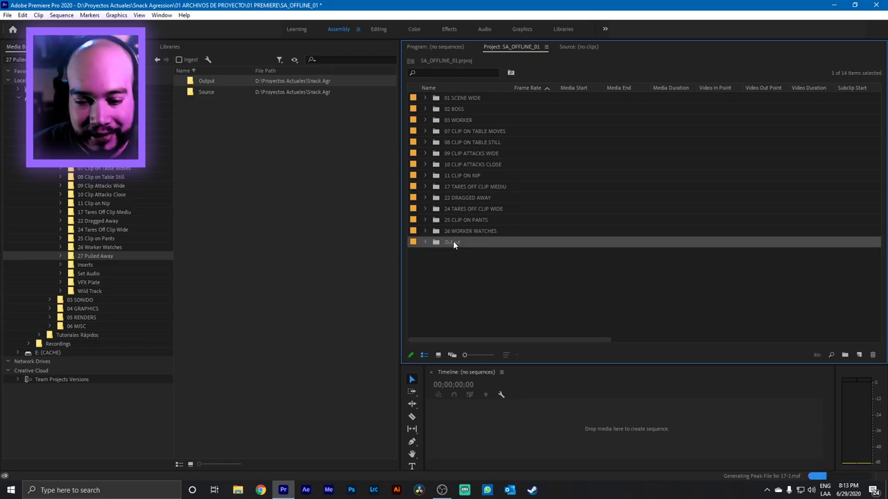
left_click(457, 242)
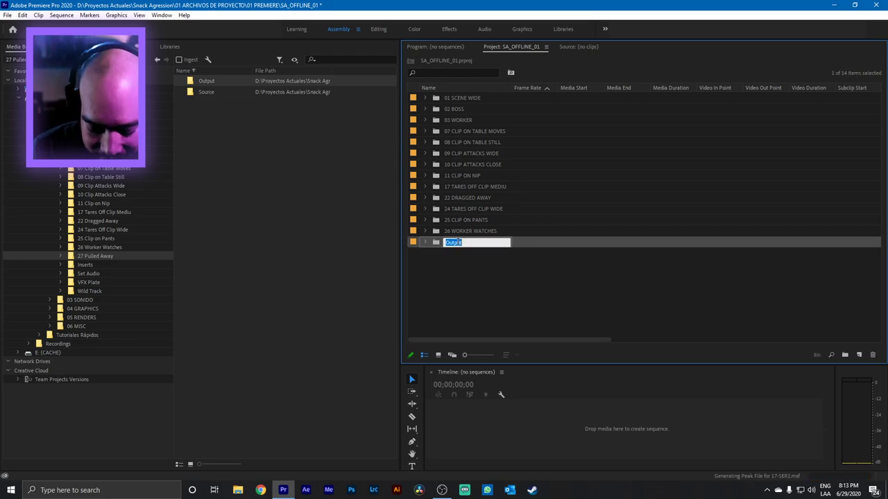
left_click(457, 242)
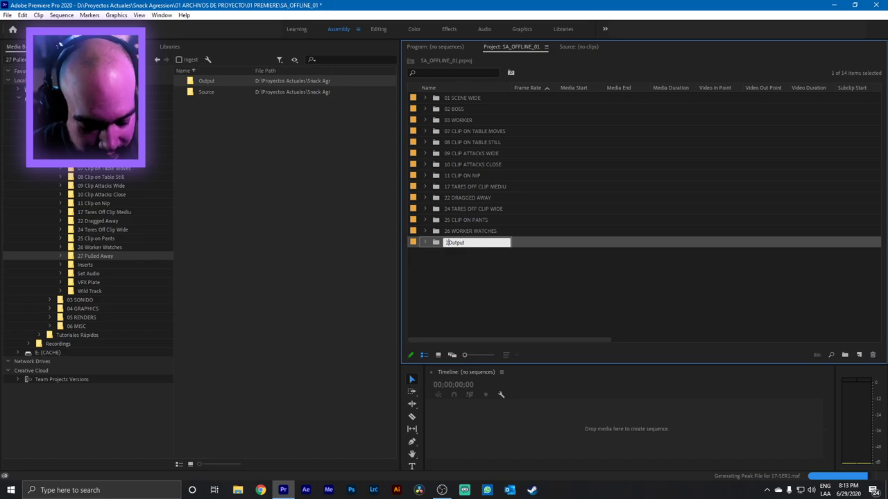
type("7 PULLED AWAY")
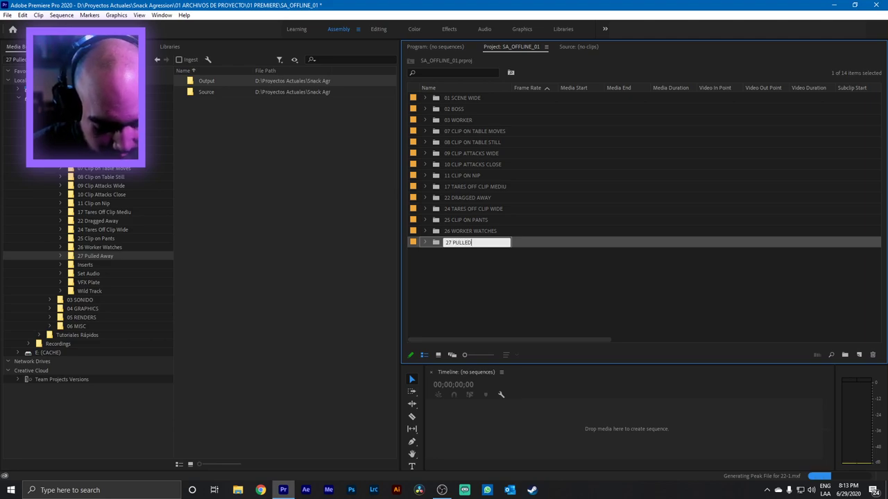
left_click(398, 256)
Import the Inserts Output folder as a bin and name it INSERTS.
left_click(84, 263)
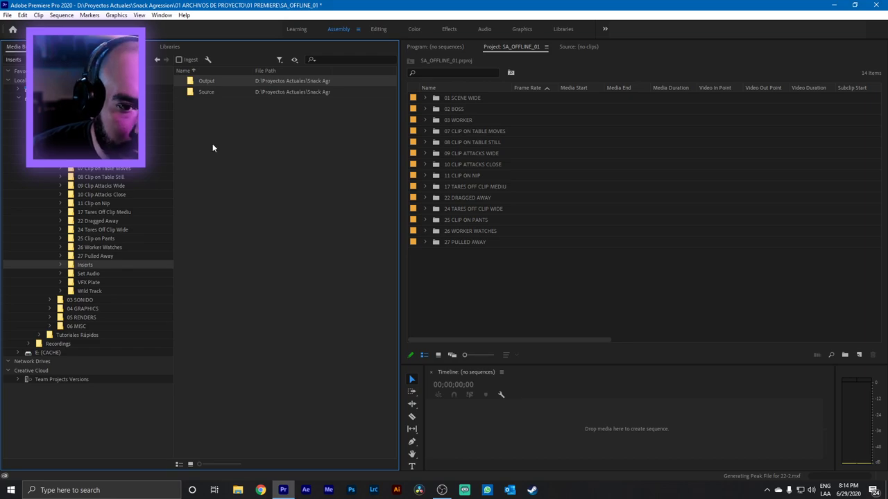
right_click(222, 79)
left_click(250, 97)
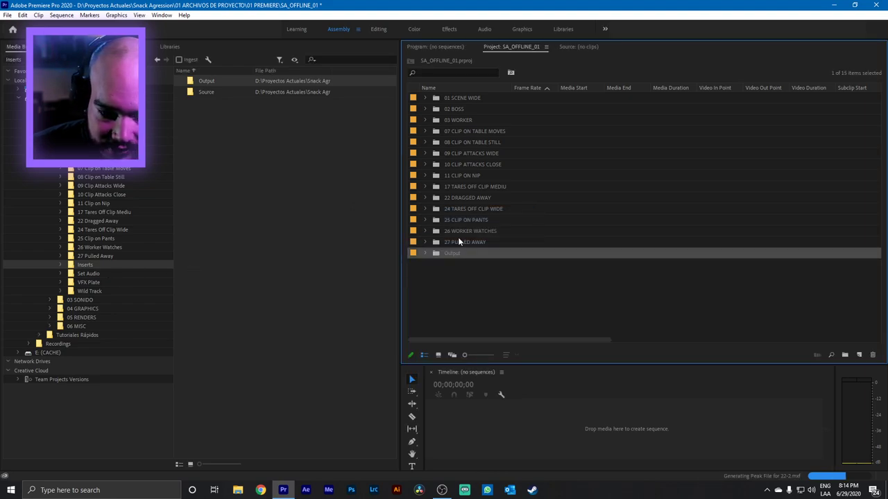
left_click(452, 262)
left_click(452, 253)
left_click(452, 253)
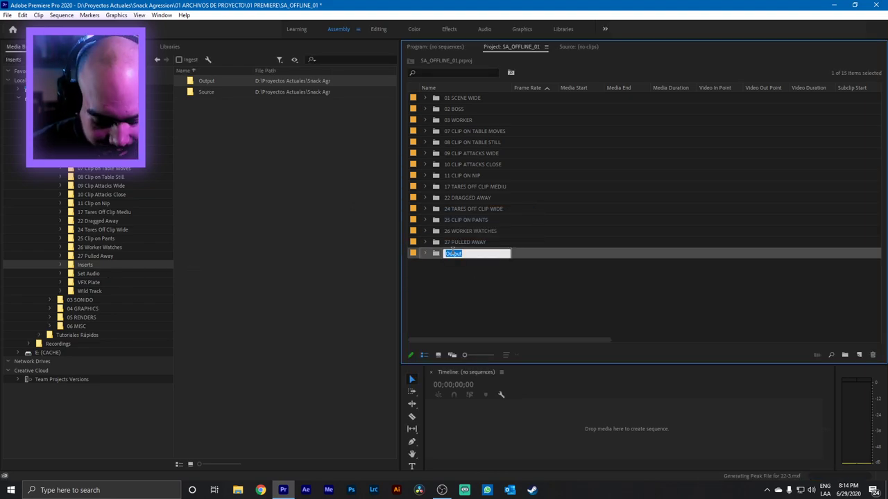
type("INSERTS")
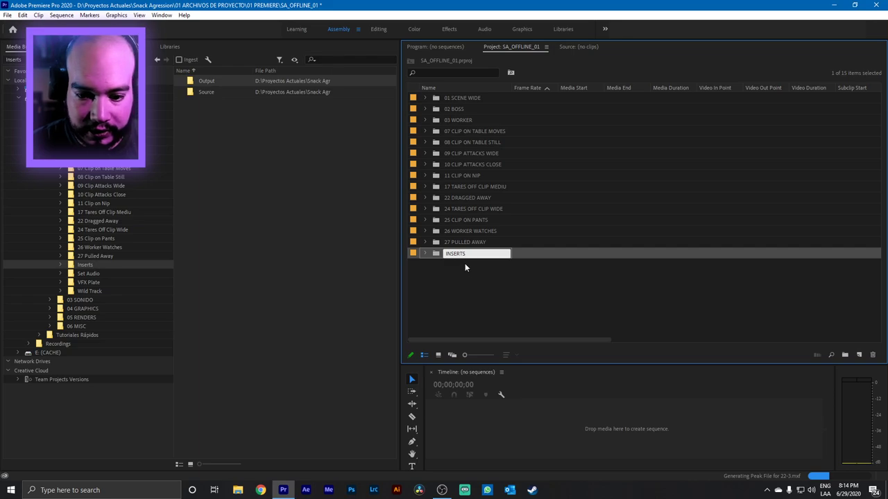
left_click(464, 267)
Import the Set Audio Output folder as a bin and name it SET AUDIO.
left_click(109, 274)
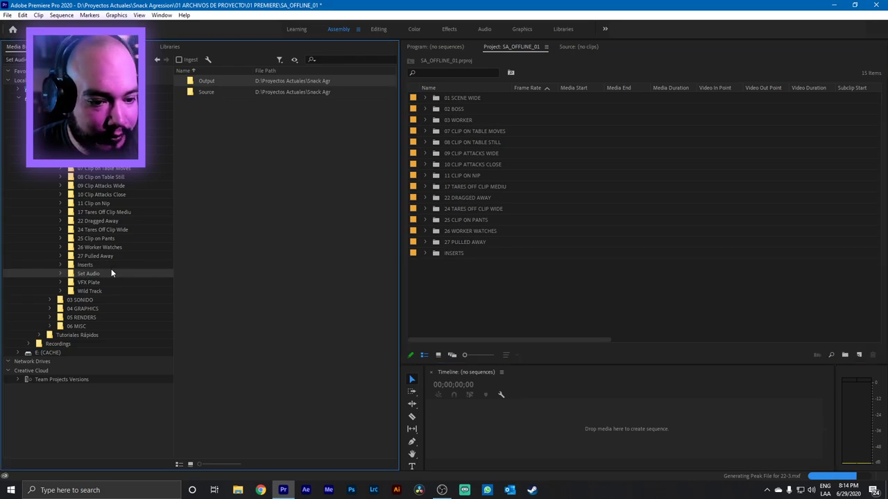
right_click(208, 81)
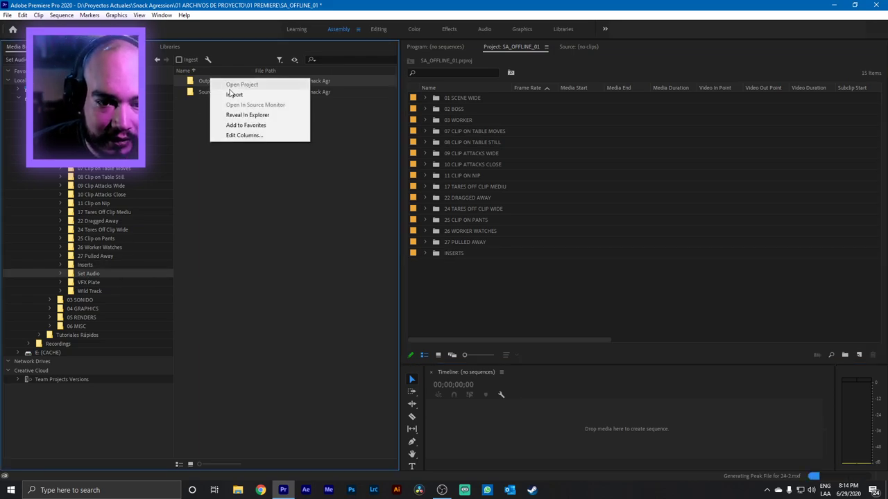
left_click(234, 94)
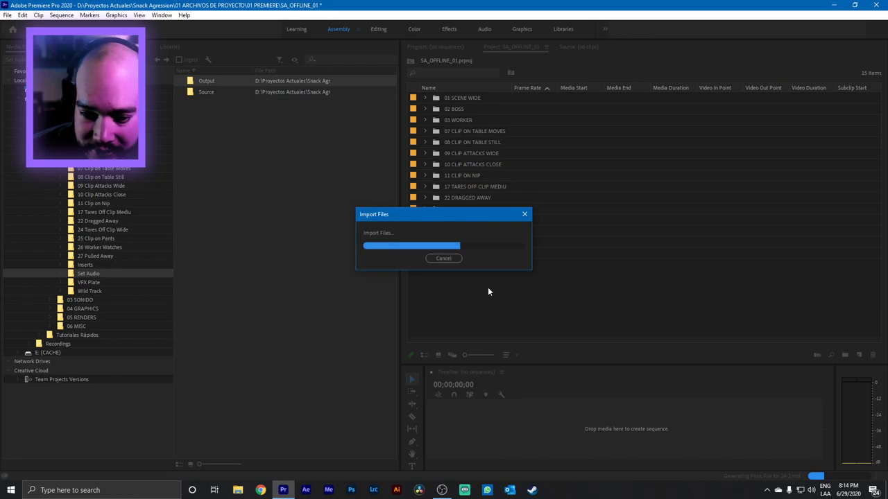
left_click(455, 264)
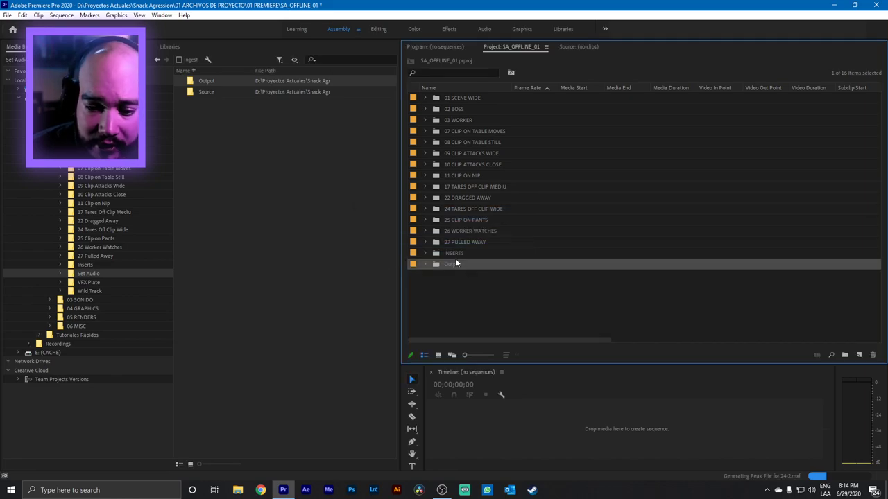
left_click(455, 252)
left_click(455, 264)
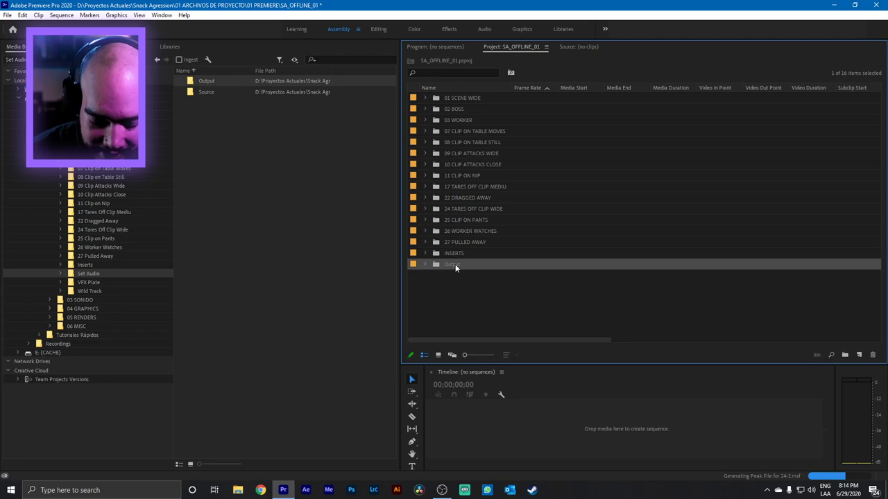
type("SE")
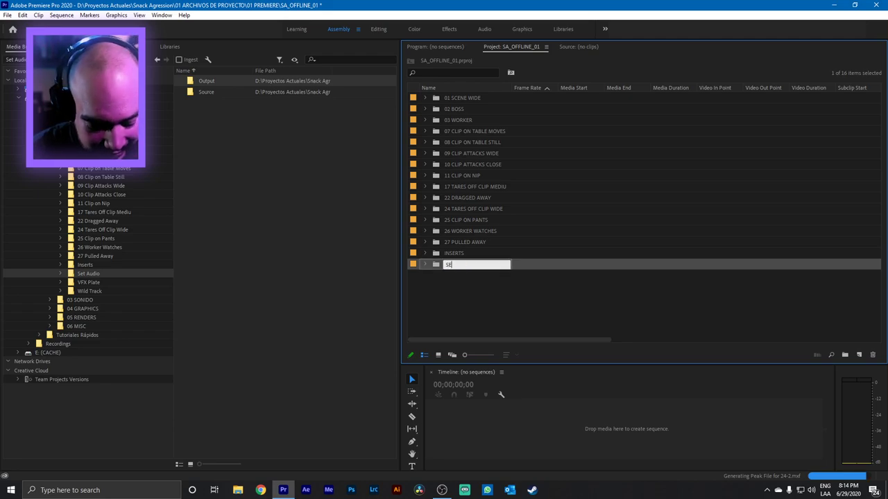
type("T AUDIO")
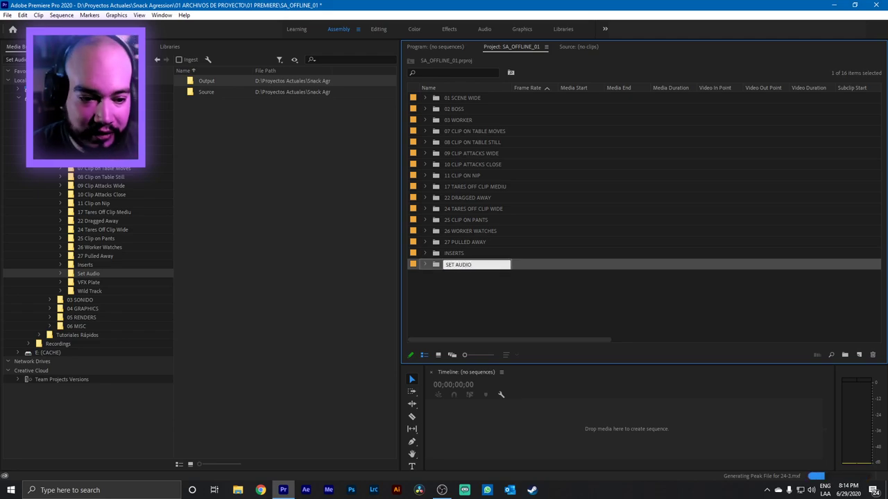
left_click(480, 297)
Import the VFX Plate Output folder as a bin and name it VFX PLATE.
left_click(99, 283)
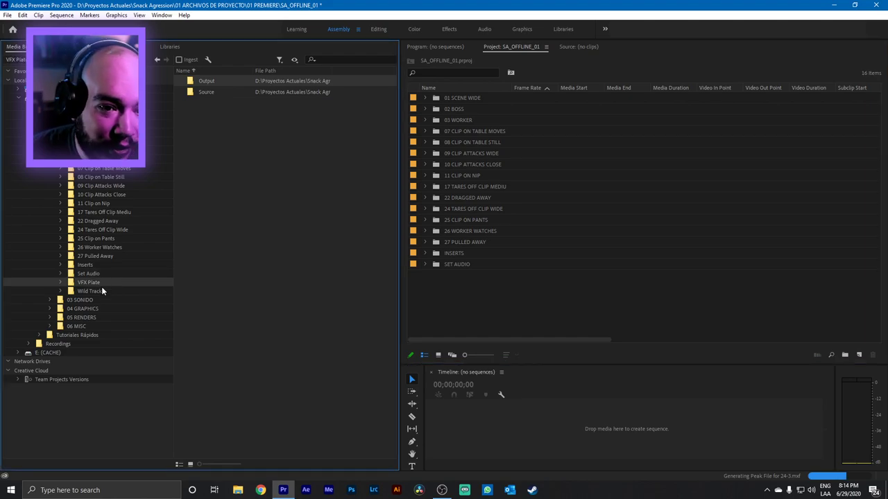
right_click(214, 83)
left_click(233, 99)
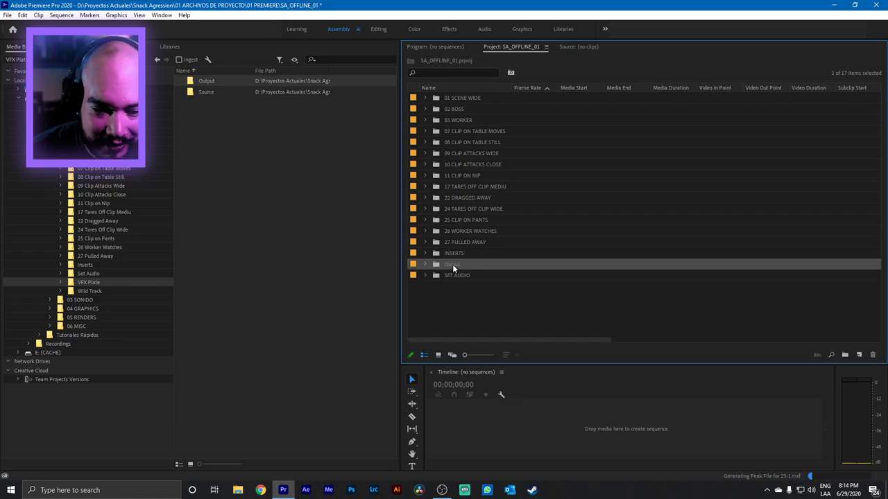
left_click(452, 264)
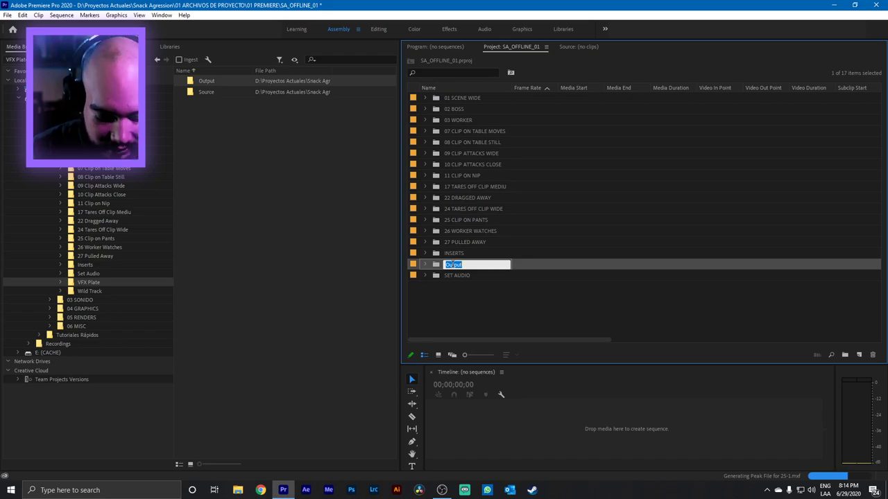
type("VFX PLA")
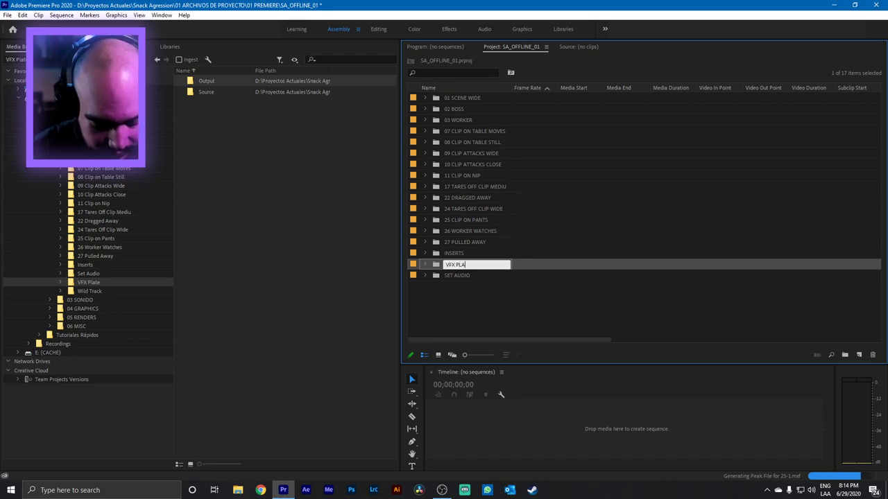
type("TE")
key("Tab")
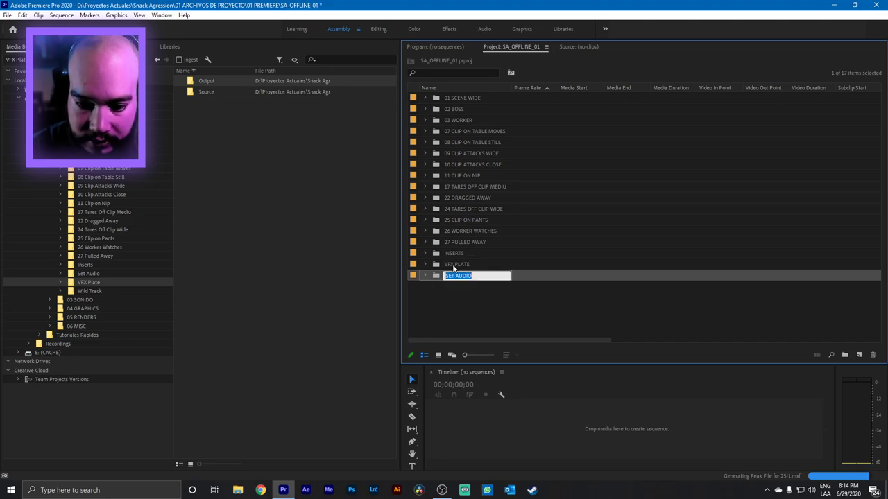
left_click(469, 310)
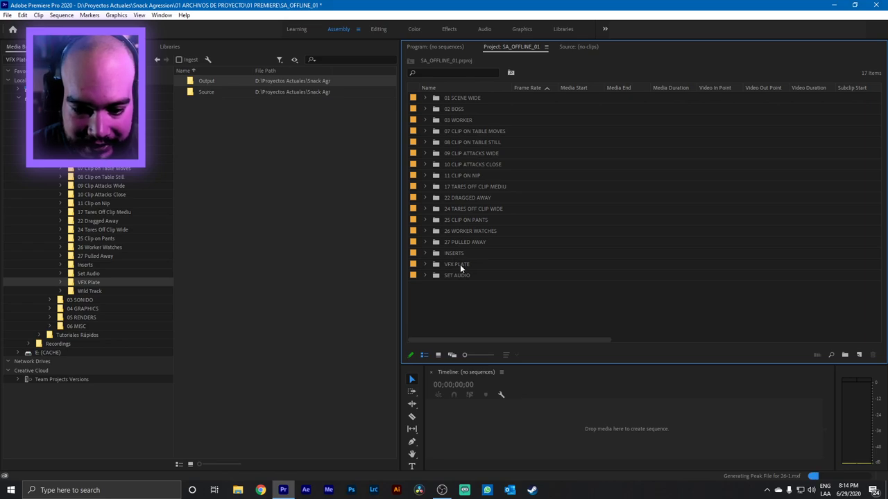
Import the Wild Track Output folder, name the bin WILD TRACK, and briefly check its clips.
left_click(89, 291)
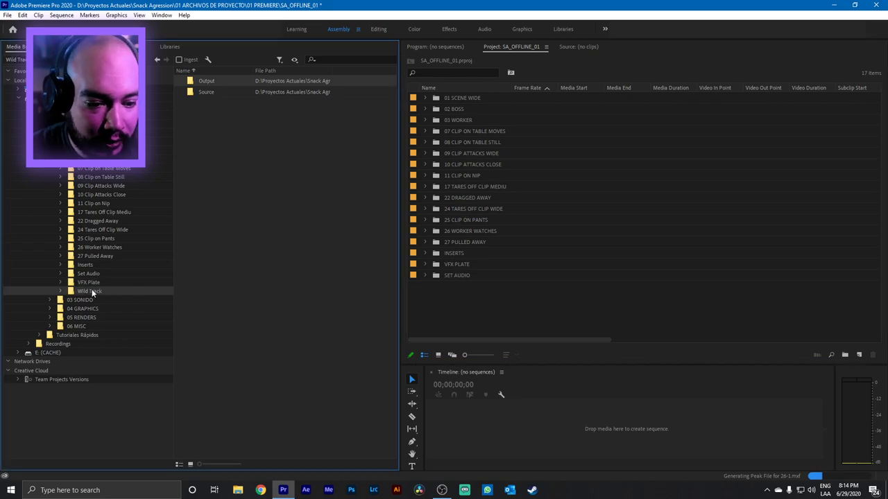
right_click(205, 81)
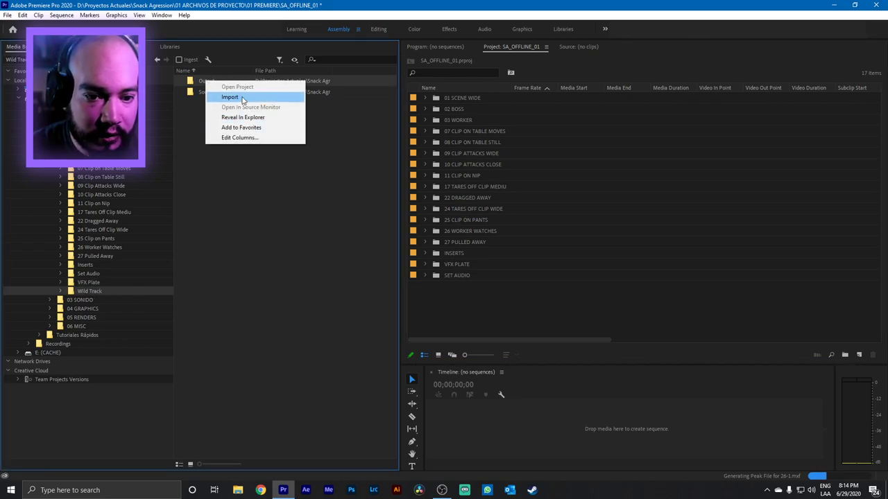
left_click(235, 97)
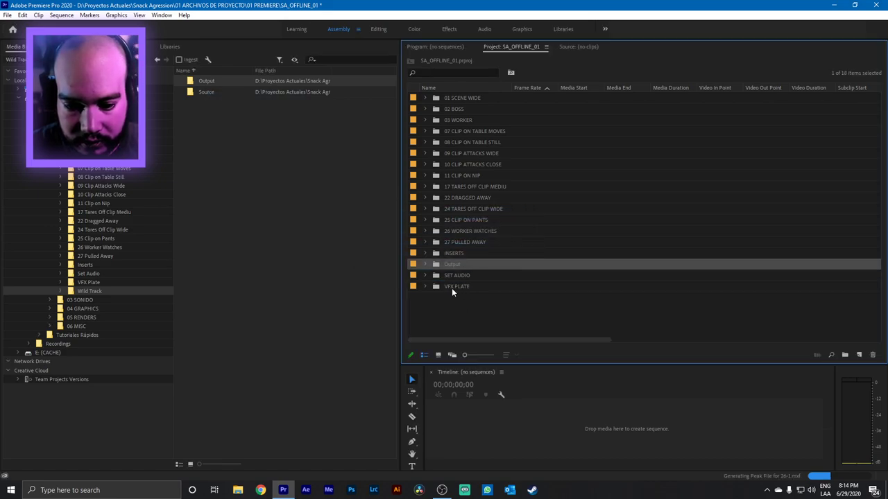
left_click(455, 286)
left_click(457, 264)
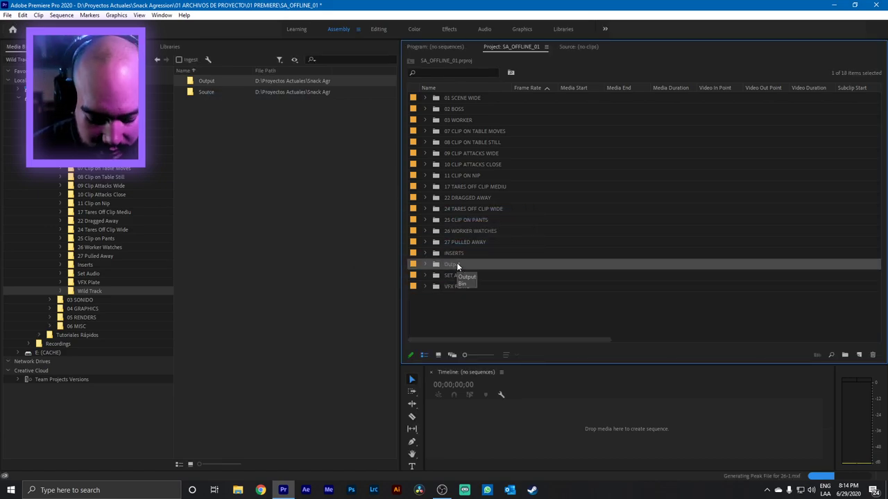
left_click(456, 264)
type("WILD TR")
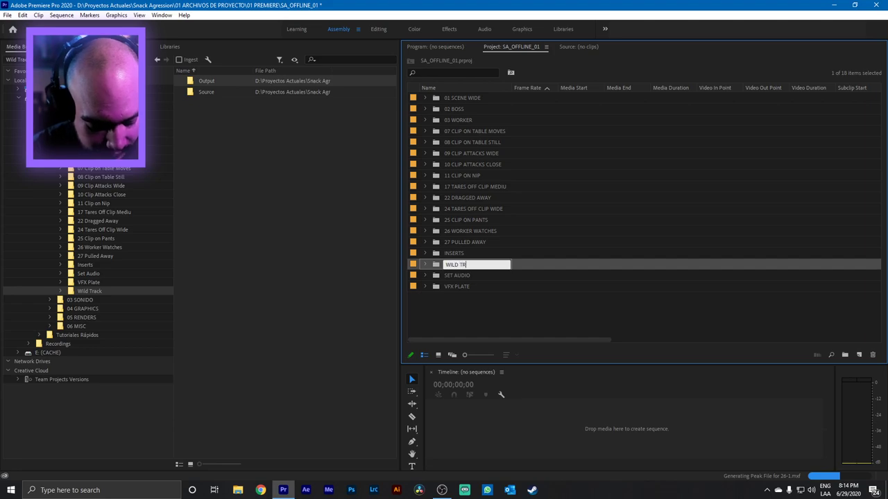
type("ACK")
left_click(472, 301)
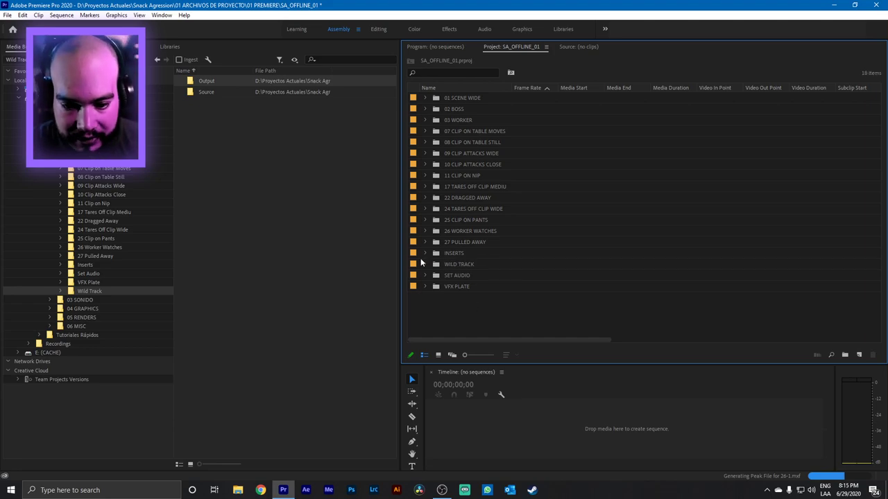
left_click(424, 264)
left_click(424, 265)
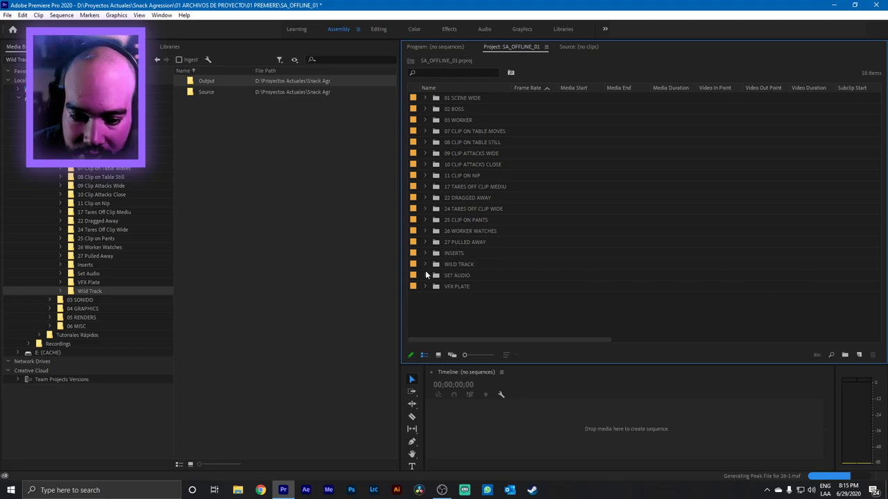
Expand and collapse SET AUDIO, VFX PLATE, INSERTS, 27, 26, 25 and 24 bins to check clips.
left_click(425, 276)
left_click(425, 275)
left_click(425, 287)
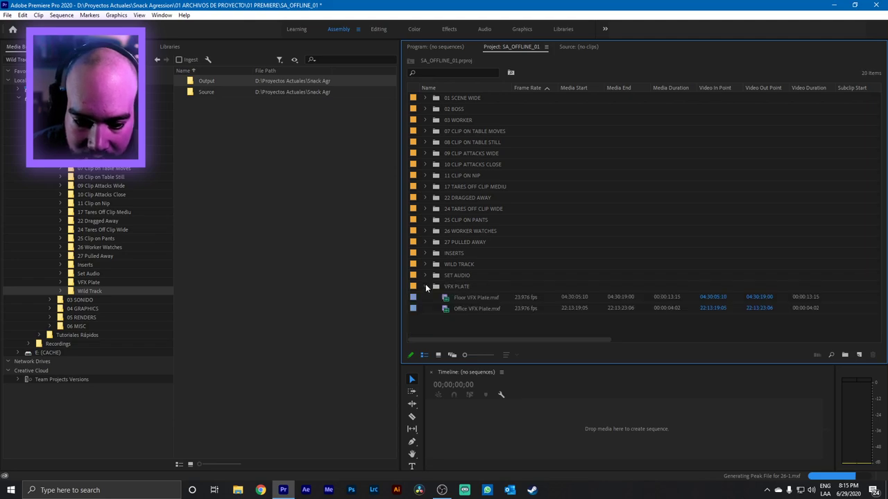
left_click(425, 286)
left_click(425, 253)
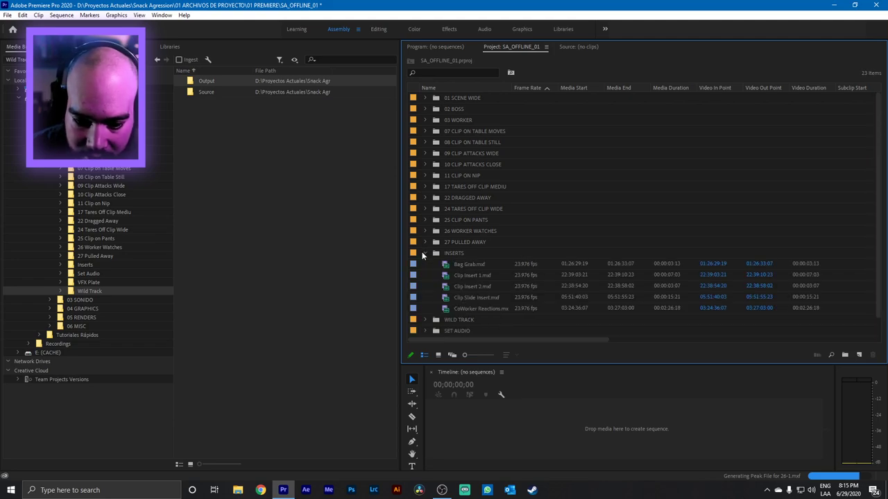
left_click(425, 253)
left_click(425, 242)
left_click(426, 242)
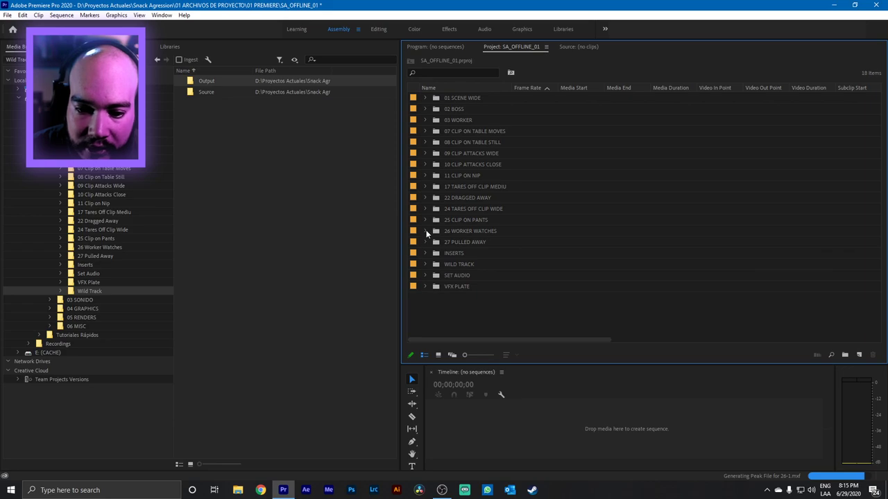
left_click(426, 231)
left_click(426, 230)
left_click(426, 219)
left_click(426, 219)
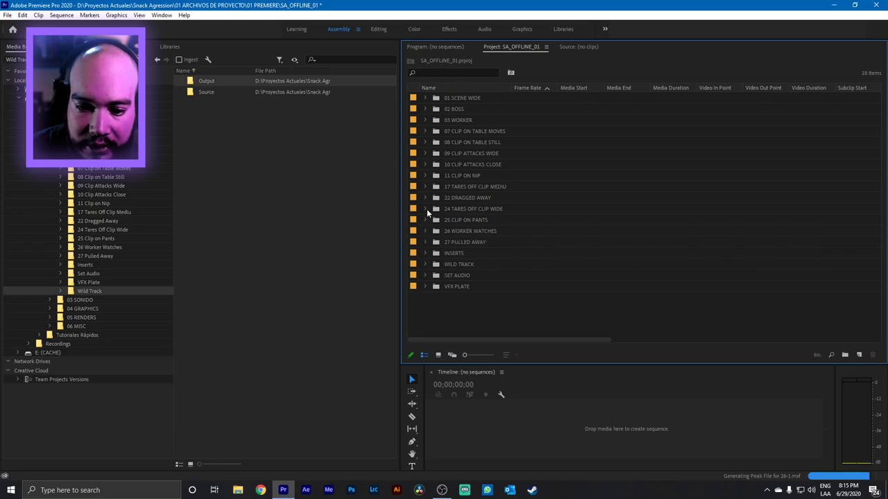
left_click(426, 208)
left_click(425, 209)
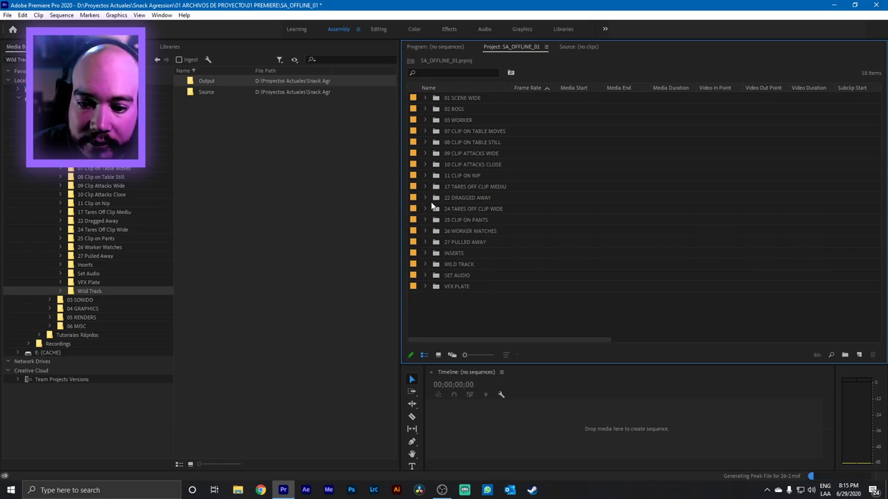
Check bins 22 down to 07 by expanding and collapsing, then leave 03 WORKER open with 3-3.mxf selected.
left_click(425, 198)
left_click(425, 198)
left_click(424, 186)
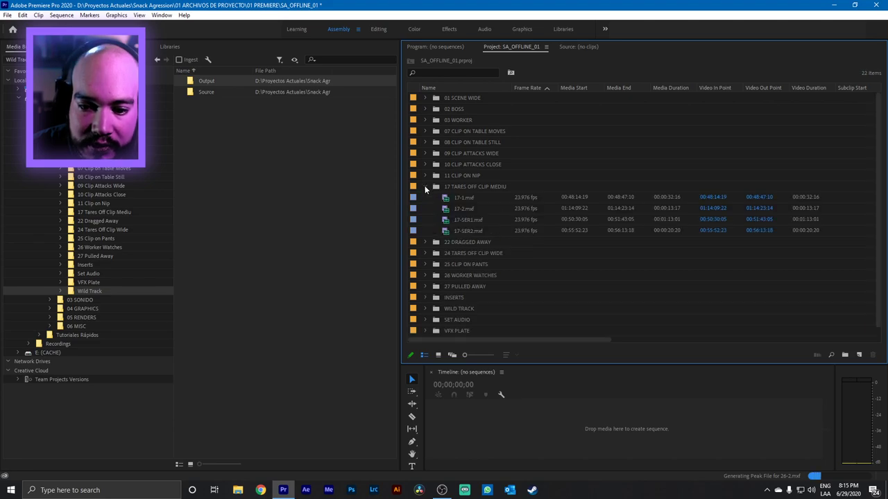
left_click(424, 186)
left_click(424, 177)
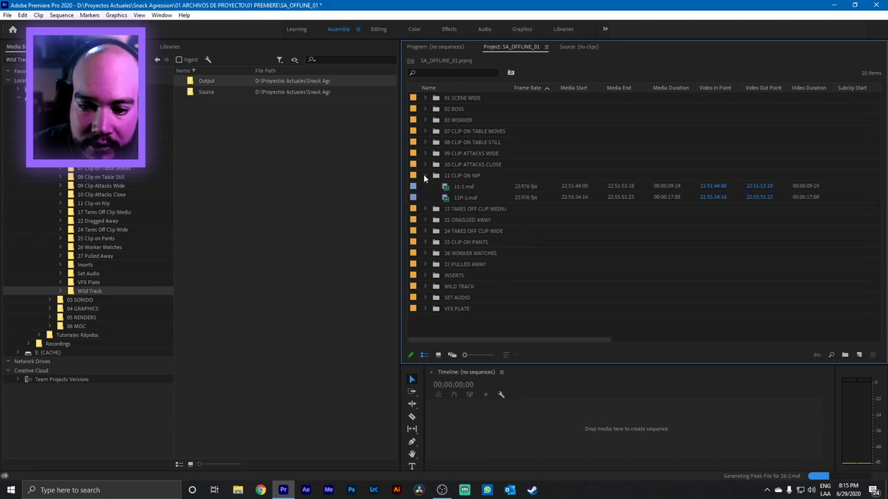
left_click(425, 164)
left_click(424, 164)
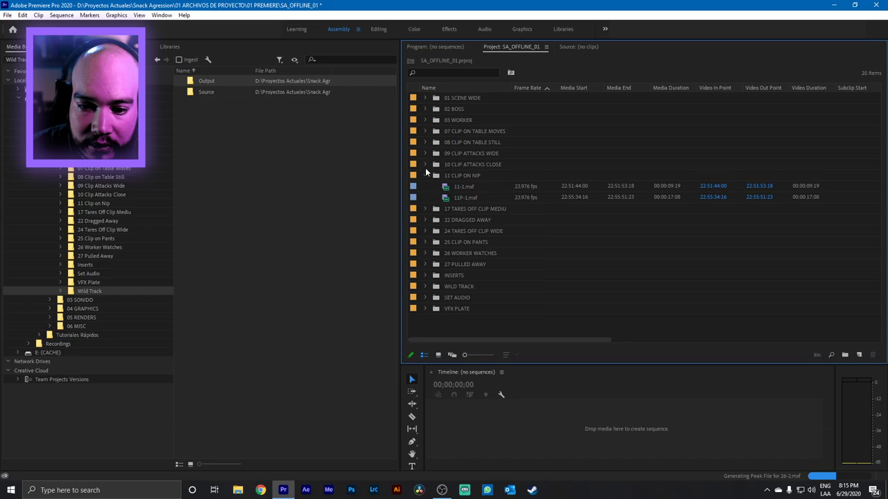
left_click(424, 172)
left_click(426, 152)
left_click(426, 153)
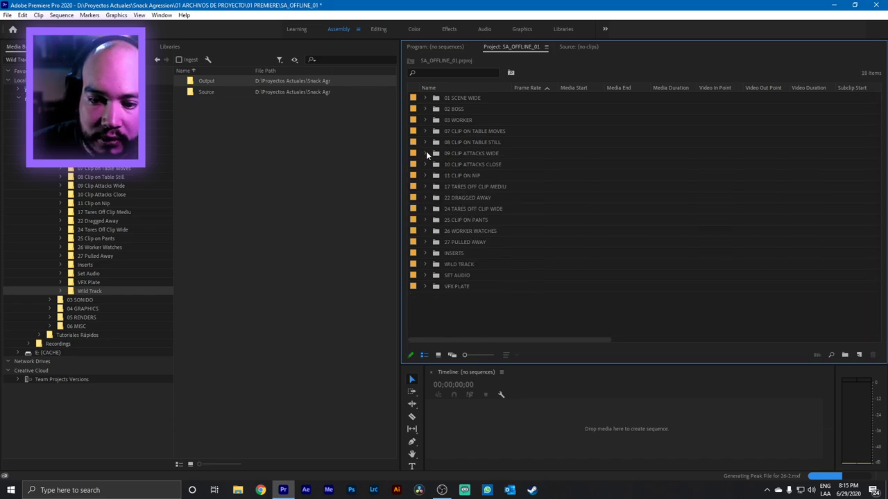
left_click(426, 142)
left_click(426, 143)
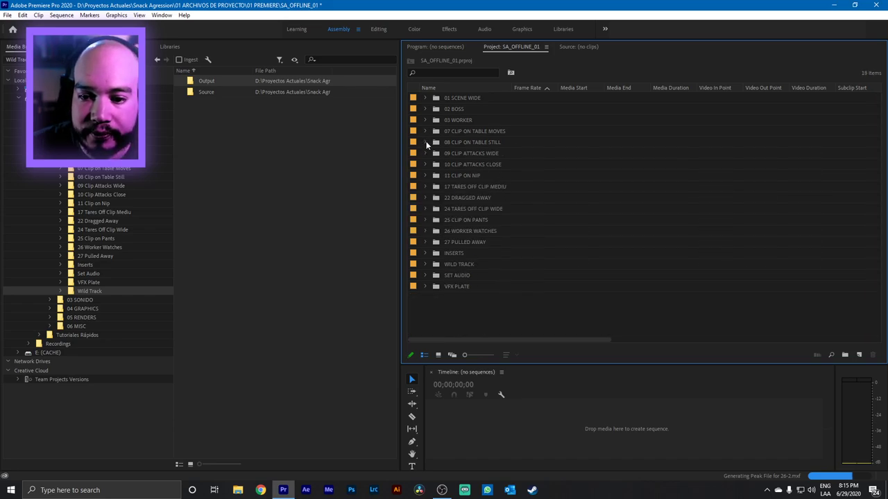
left_click(424, 131)
left_click(425, 131)
left_click(424, 120)
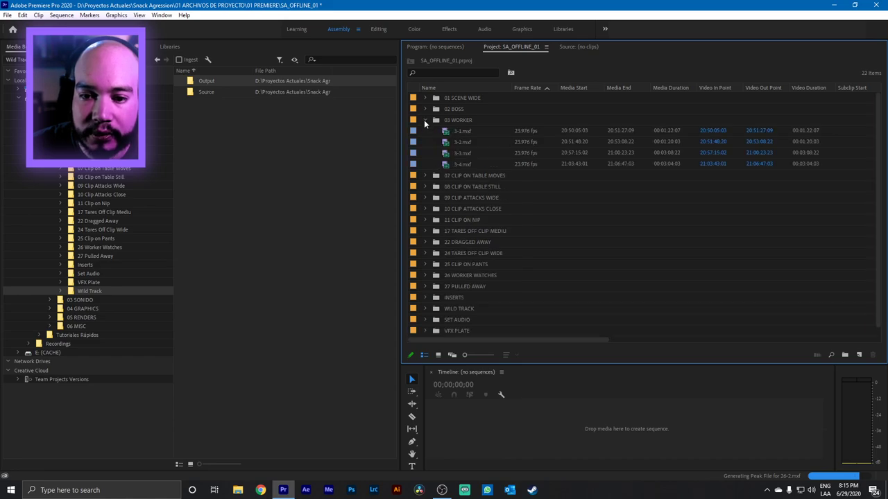
left_click(469, 152)
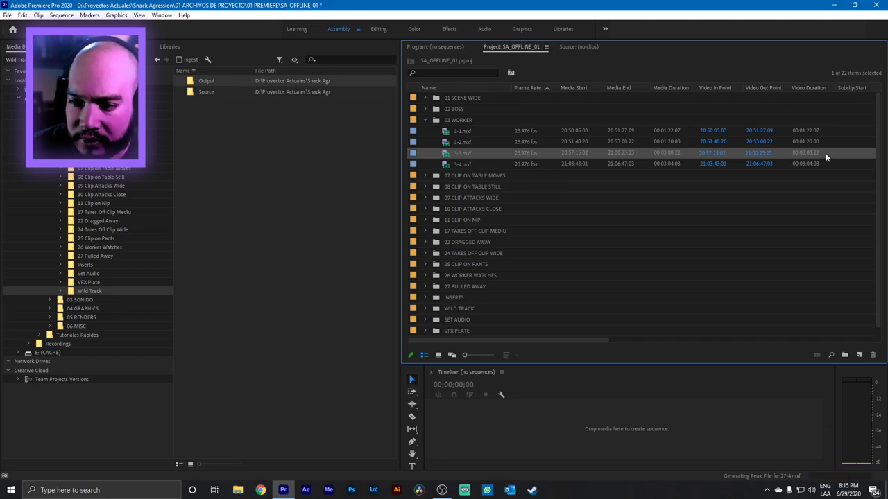
Delete clips 3-3.mxf and 11-1.mxf from the project.
right_click(474, 153)
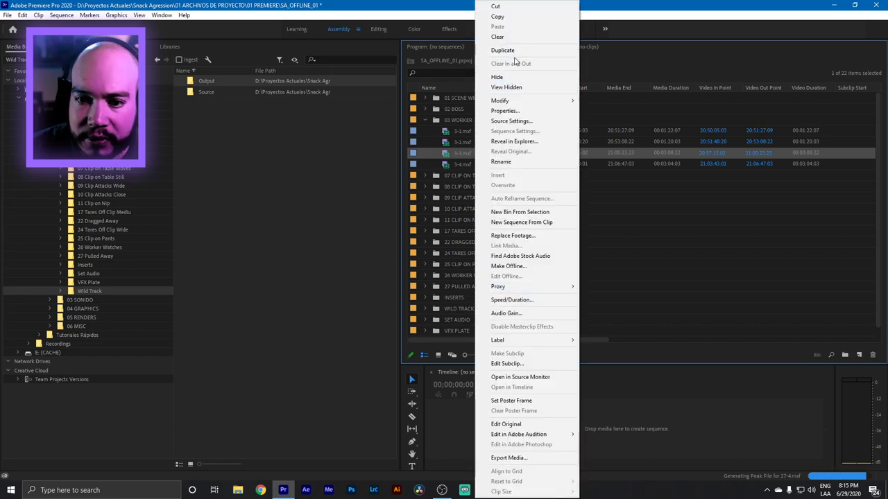
left_click(638, 293)
left_click(470, 152)
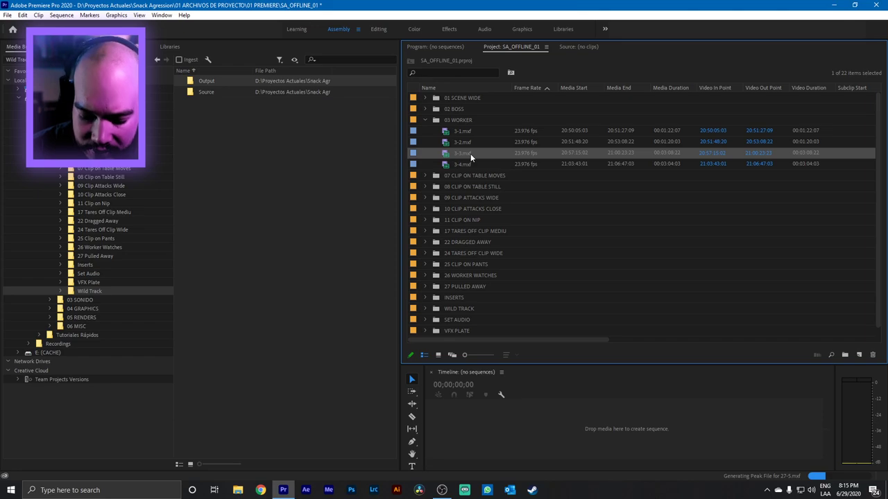
key("Delete")
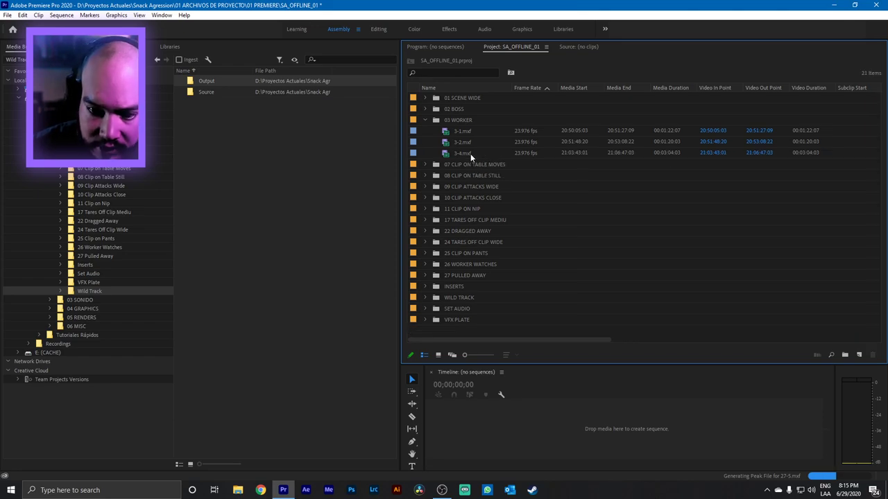
left_click(426, 207)
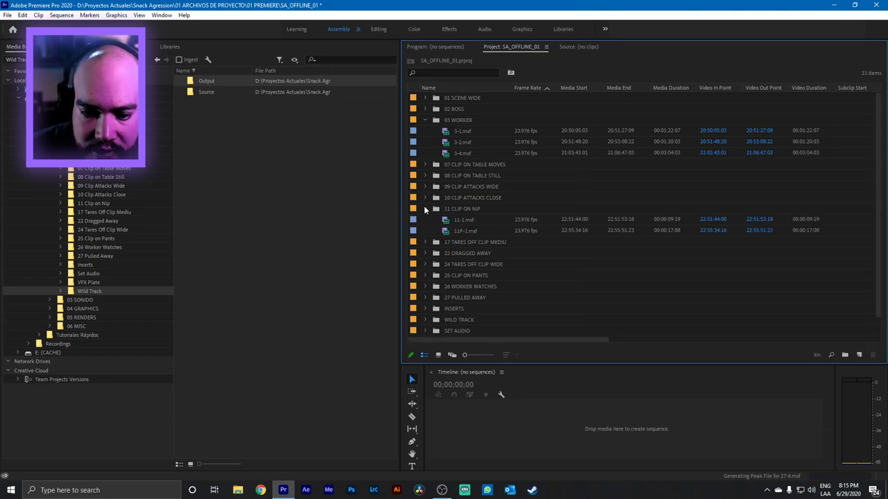
left_click(465, 217)
key("Delete")
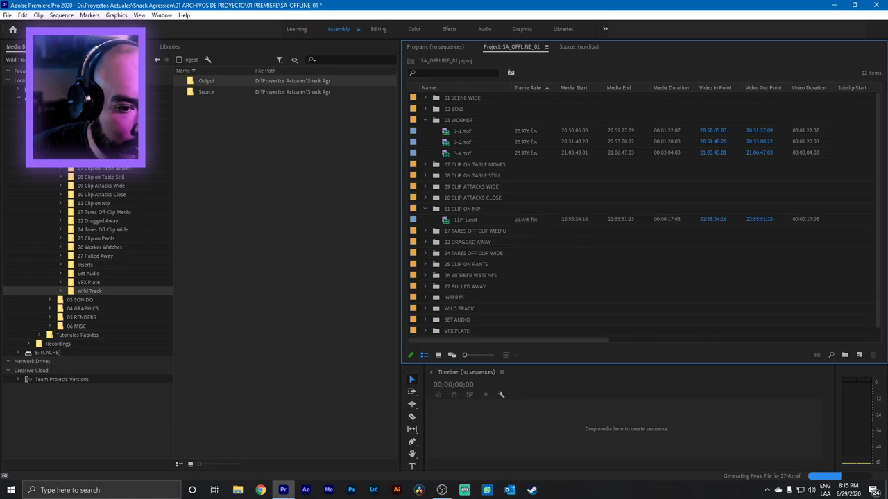
Re-import clip 3-3 from the Media Browser Source folder into the 03 WORKER bin.
left_click(60, 159)
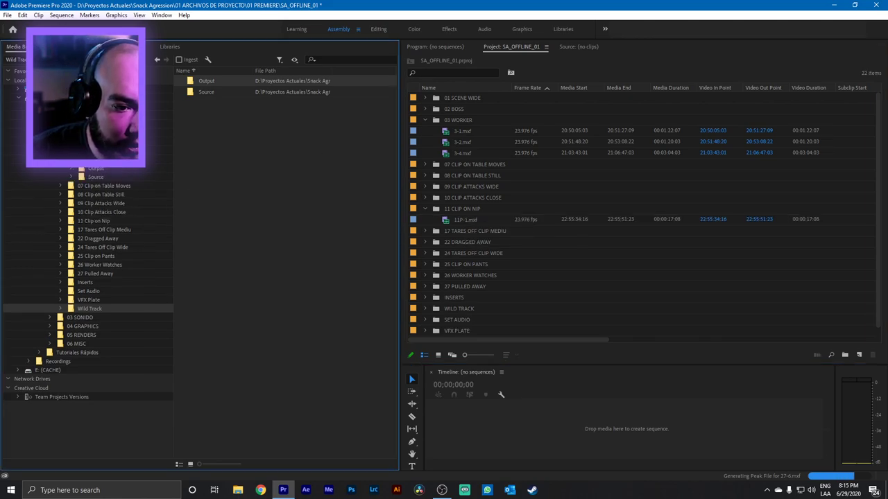
double_click(195, 92)
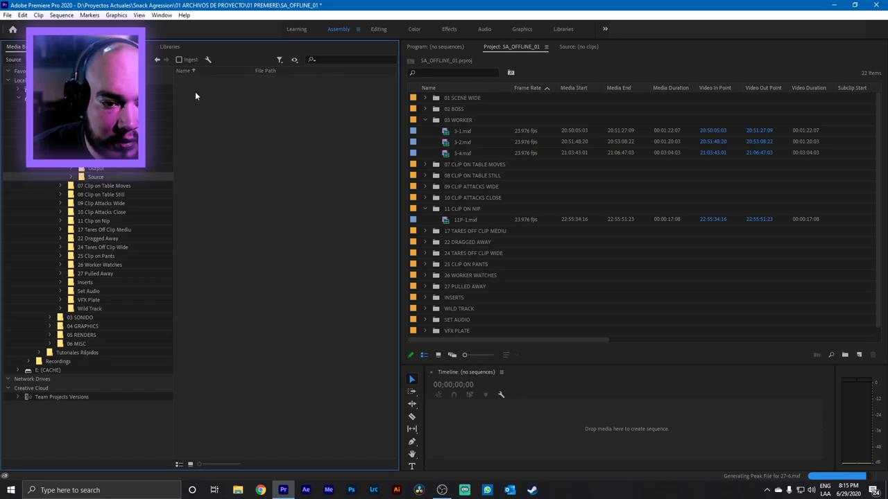
double_click(202, 103)
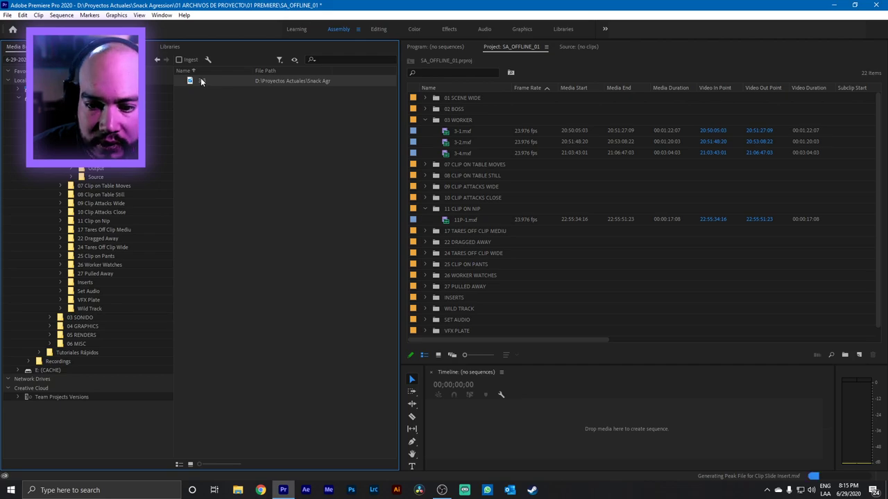
left_click_drag(201, 81, 469, 122)
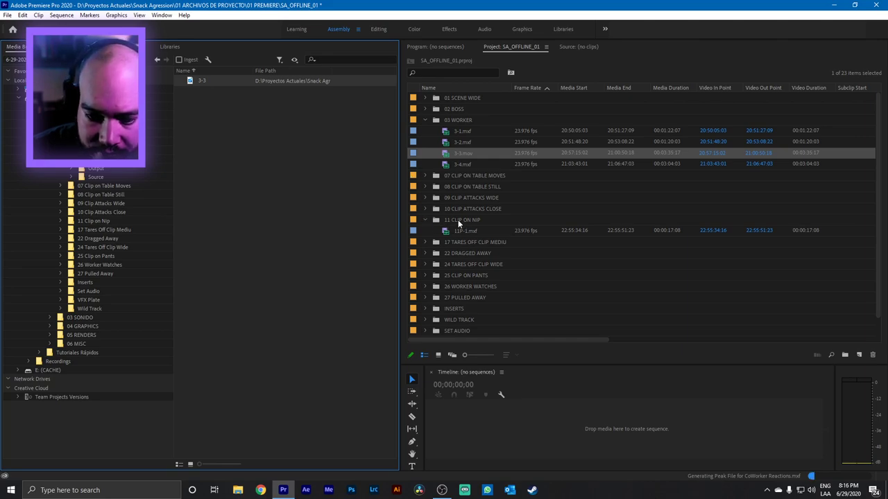
Import clip 11-1 into the 11 CLIP ON NIP bin and dock the project list on the left.
left_click(88, 220)
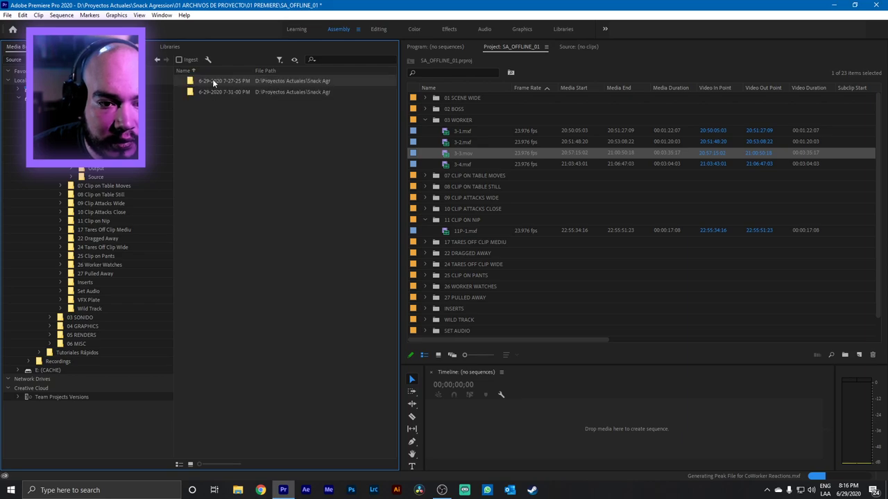
double_click(208, 92)
left_click_drag(205, 80, 456, 225)
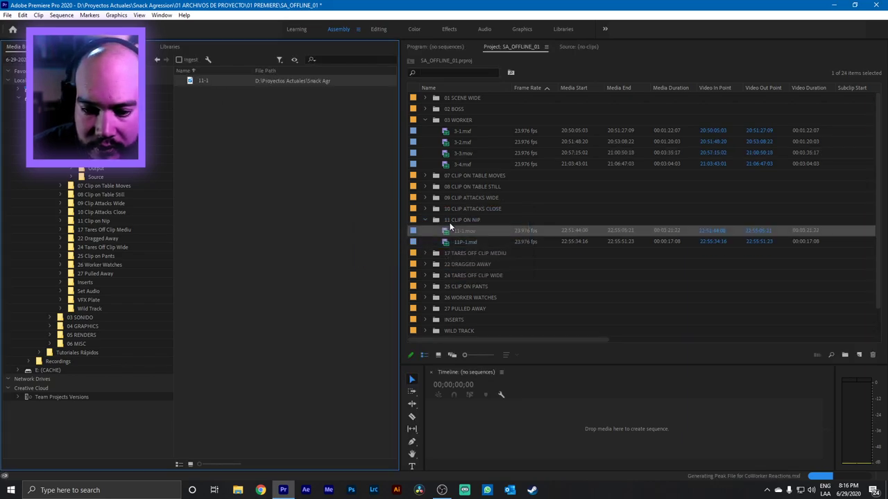
left_click(510, 242)
left_click(466, 232)
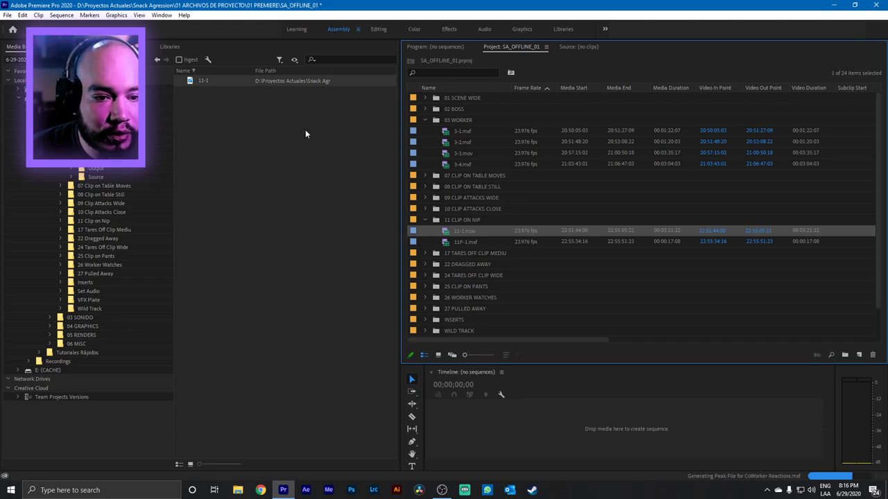
left_click_drag(499, 45, 354, 176)
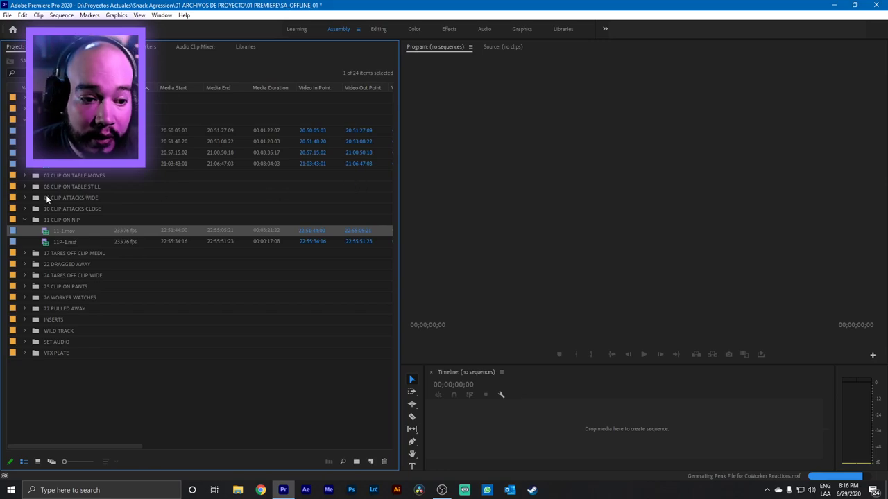
Collapse the expanded bins so only the eighteen top-level bins show.
left_click(26, 219)
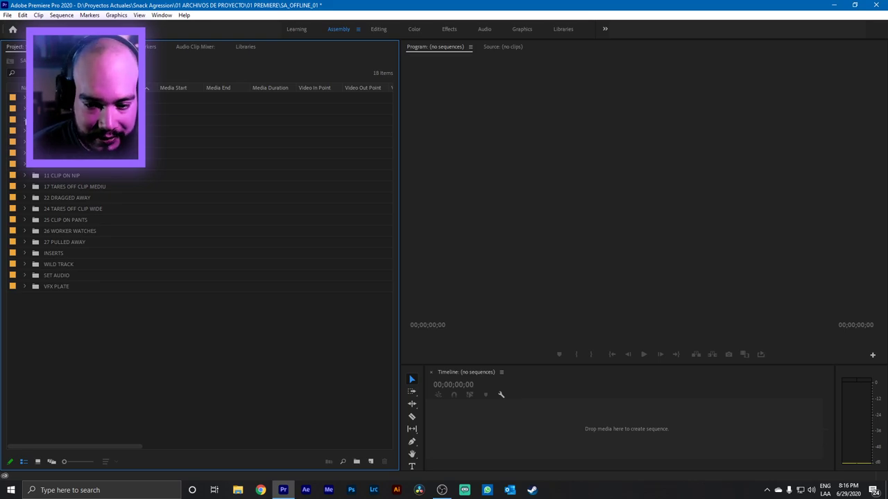
Create a new bin named 100 FOOTAGE.
left_click(357, 462)
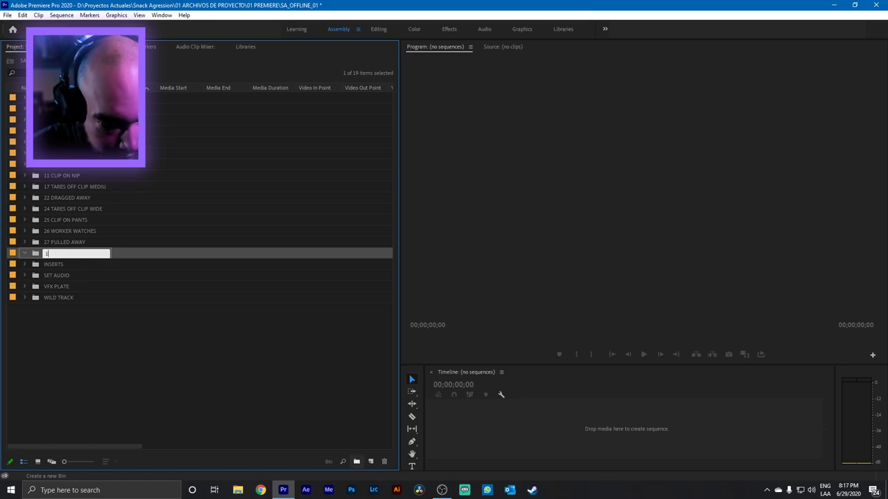
type("100 foo")
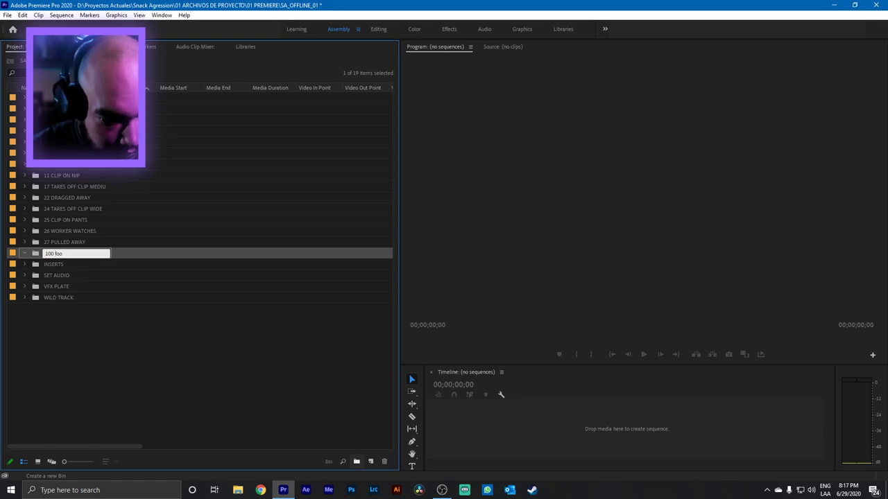
key("BackSpace")
key("BackSpace")
key("BackSpace")
type("FOOTAGE")
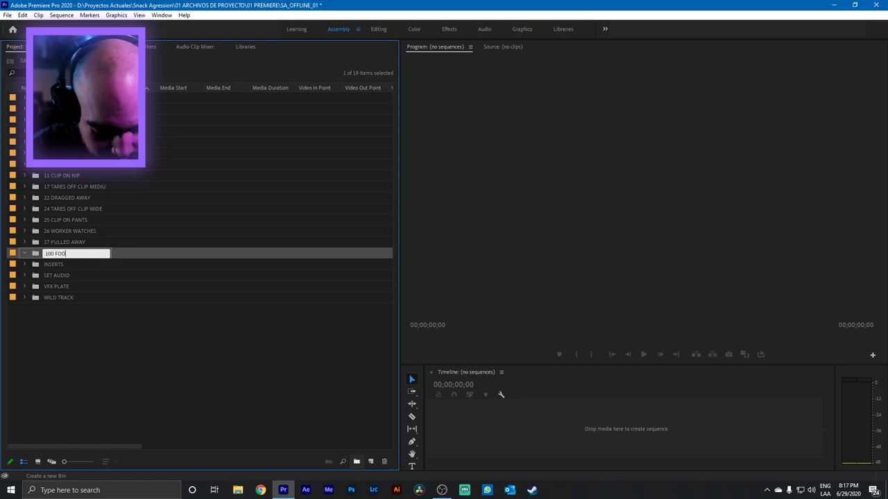
left_click(211, 353)
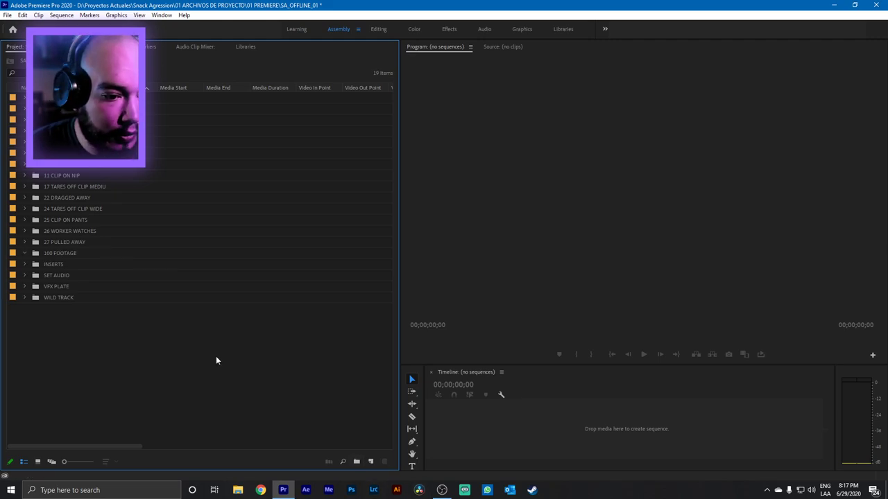
left_click_drag(77, 312, 47, 267)
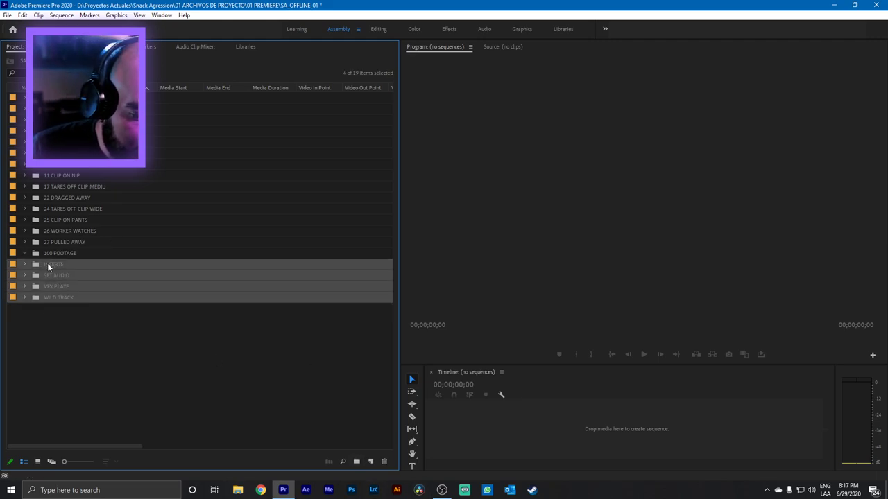
left_click(74, 319)
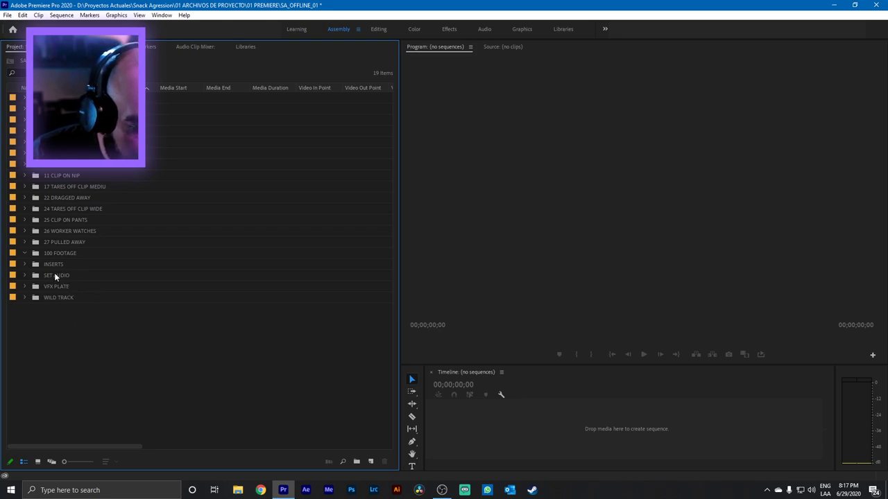
Create a 200 SONIDO bin holding SET AUDIO, then select INSERTS, VFX PLATE and WILD TRACK.
right_click(72, 323)
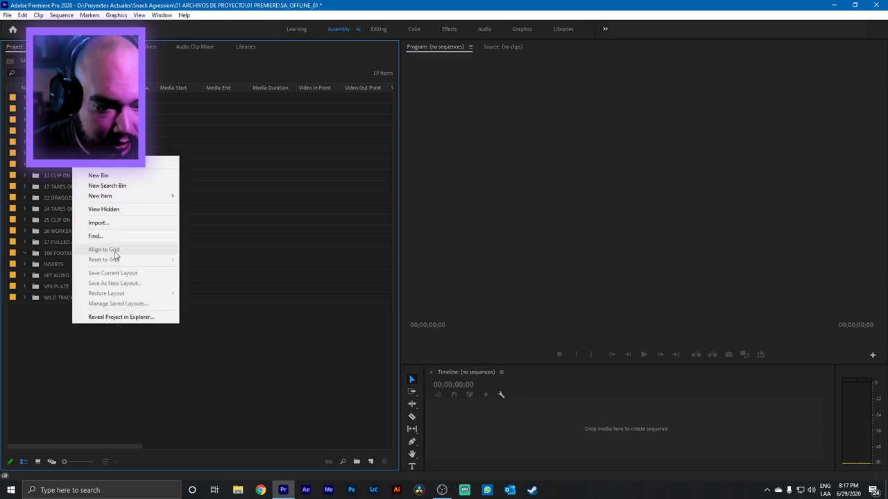
left_click(109, 176)
type("200")
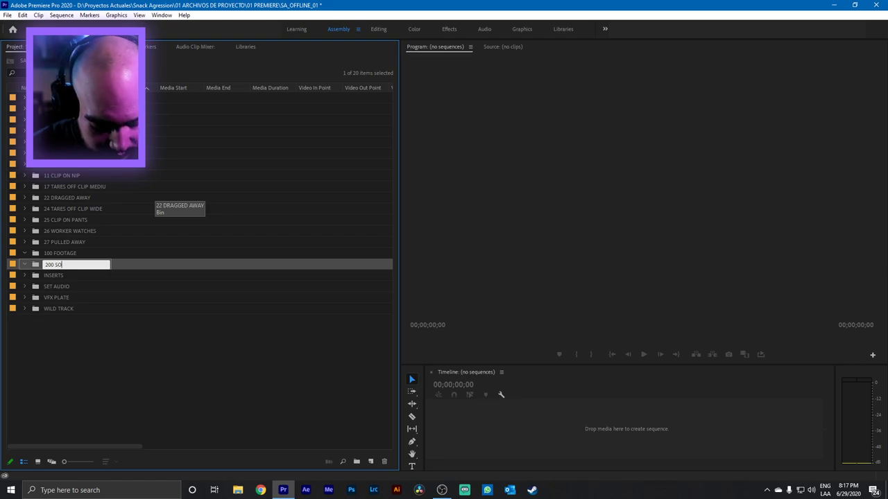
type(" SONIDO")
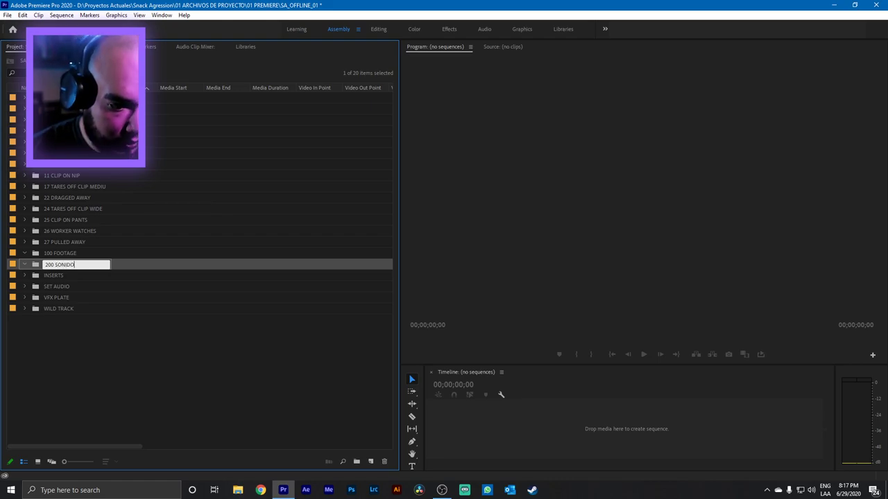
left_click(170, 317)
left_click_drag(53, 287, 65, 254)
left_click(66, 306)
left_click(55, 287, "shift")
Move every bin from the top through 27 PULLED AWAY into 100 FOOTAGE.
left_click(67, 240)
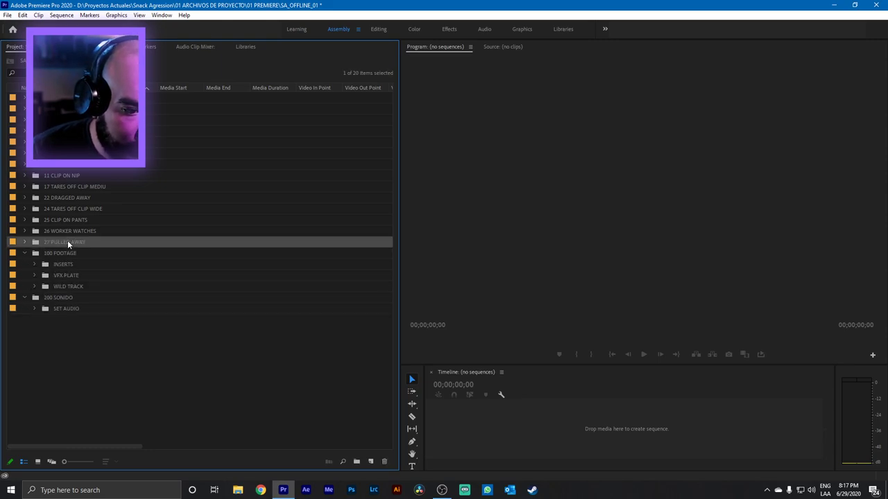
left_click(62, 97, "shift")
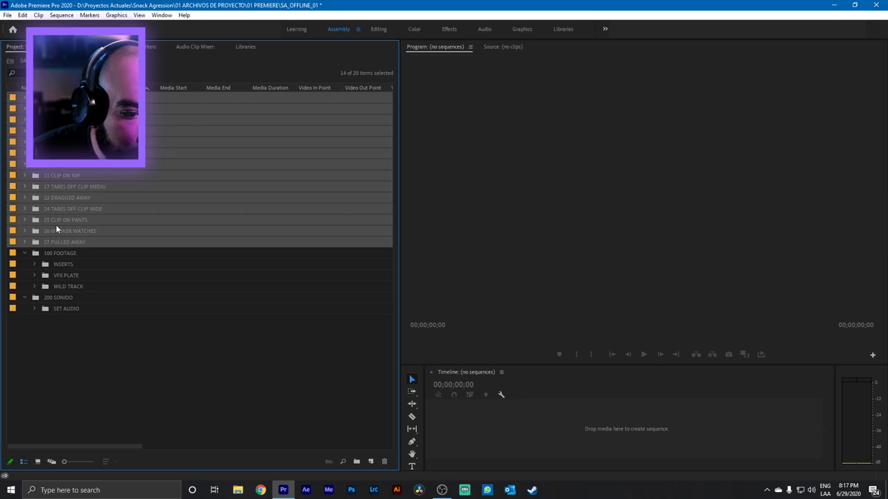
left_click_drag(57, 253, 59, 254)
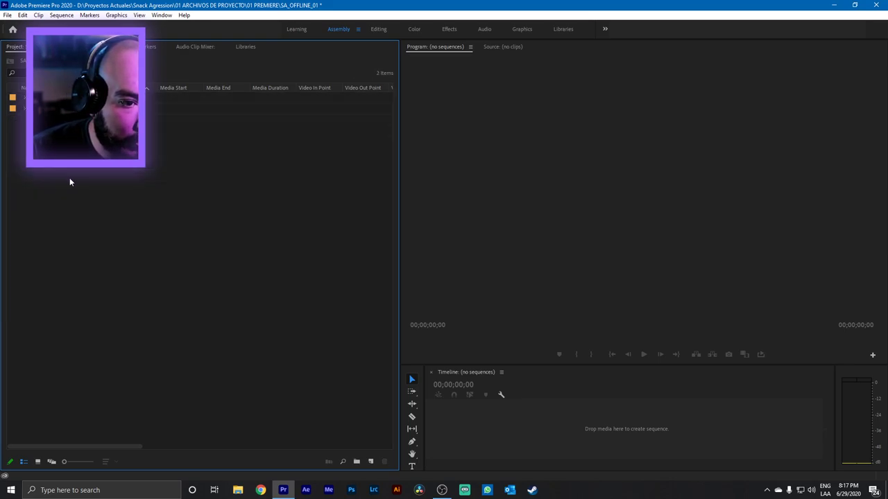
Add a third top-level bin and save the project.
left_click(356, 462)
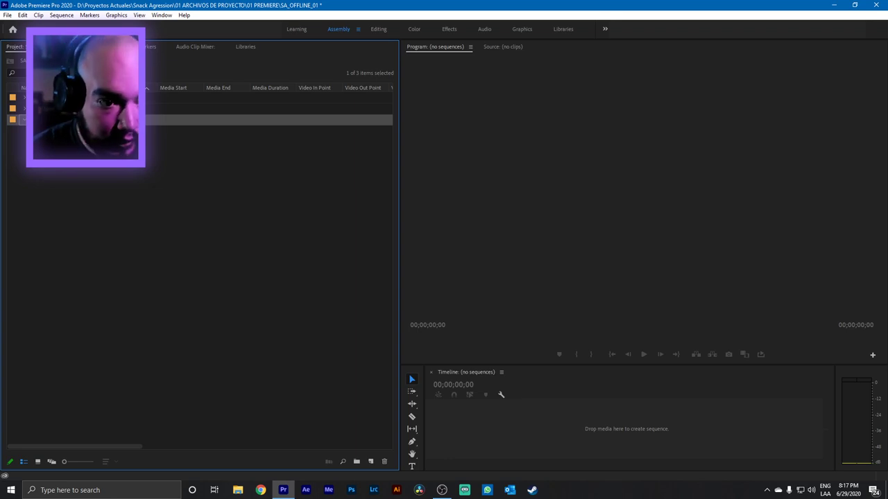
left_click(248, 267)
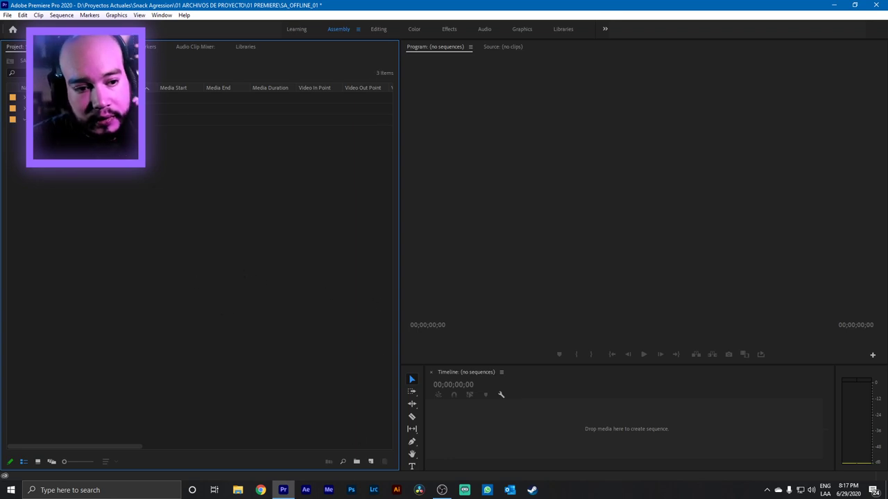
left_click(264, 120)
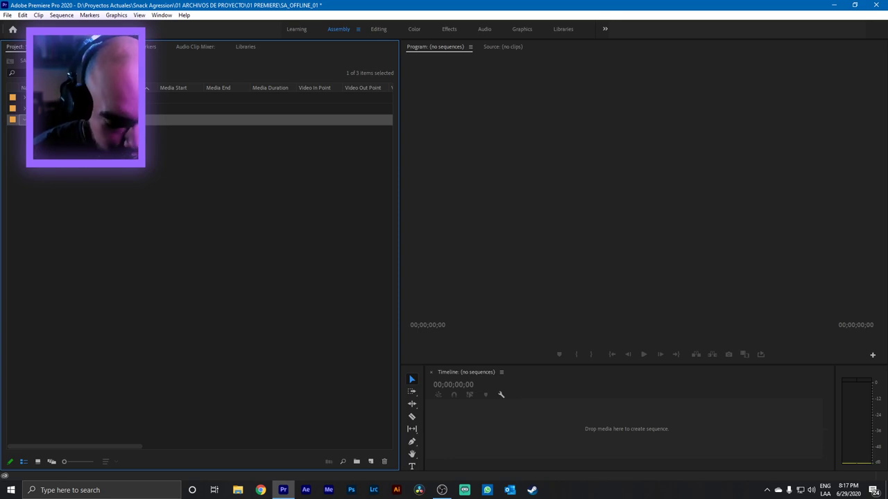
left_click(63, 202)
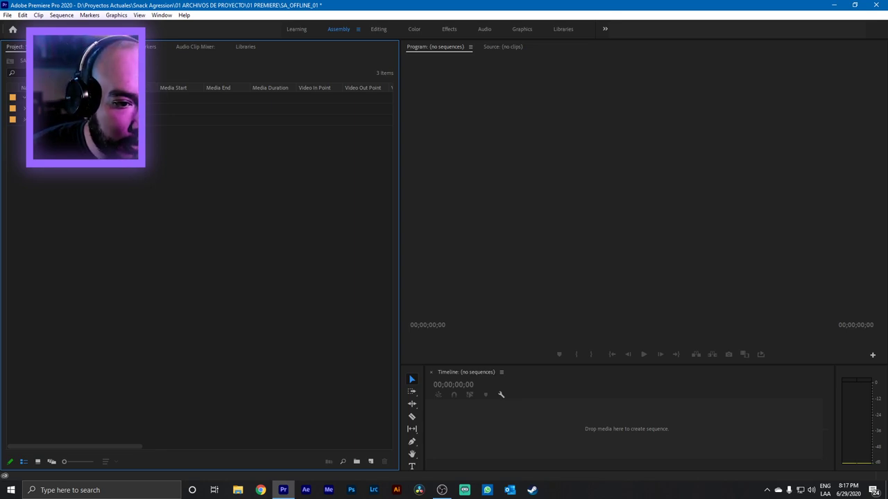
key("ctrl+s")
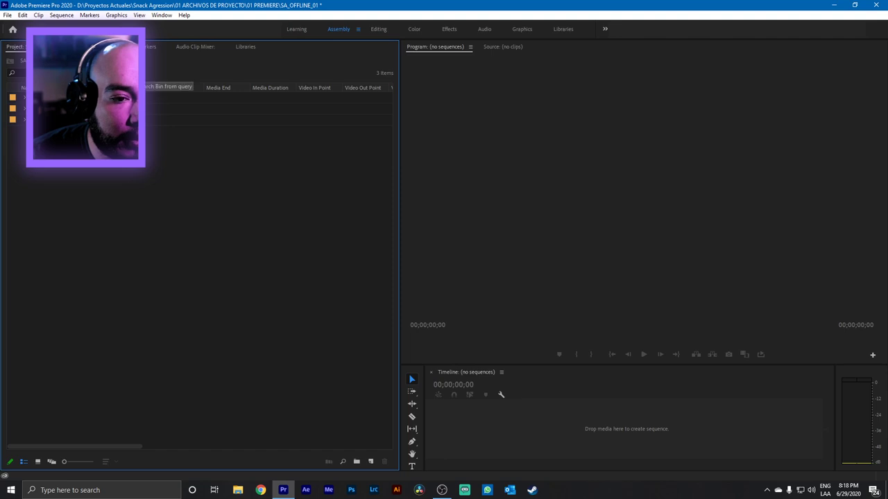
Create a search bin that searches Media Type for 'Sequence'.
left_click(139, 73)
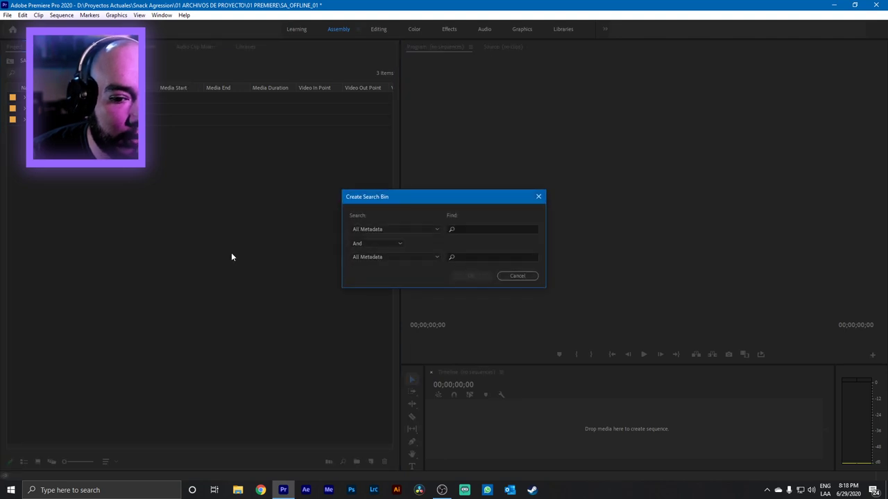
left_click(401, 235)
left_click(390, 383)
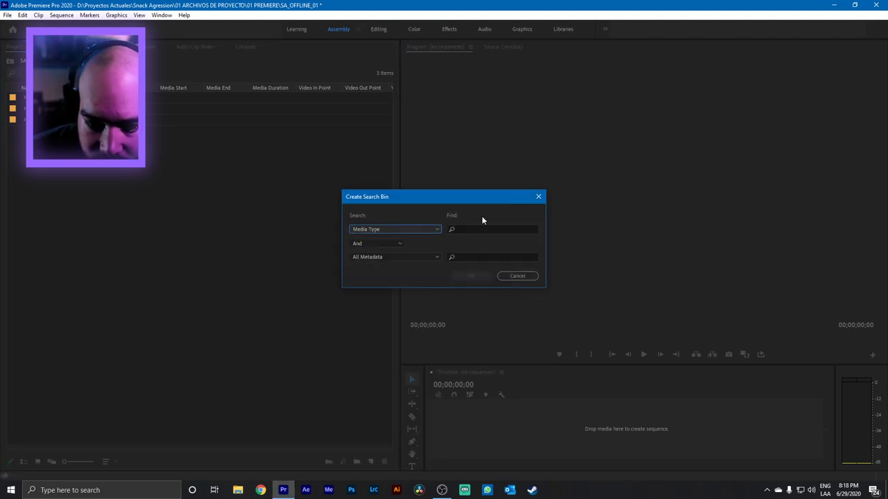
left_click(485, 230)
type("SEQUENCE")
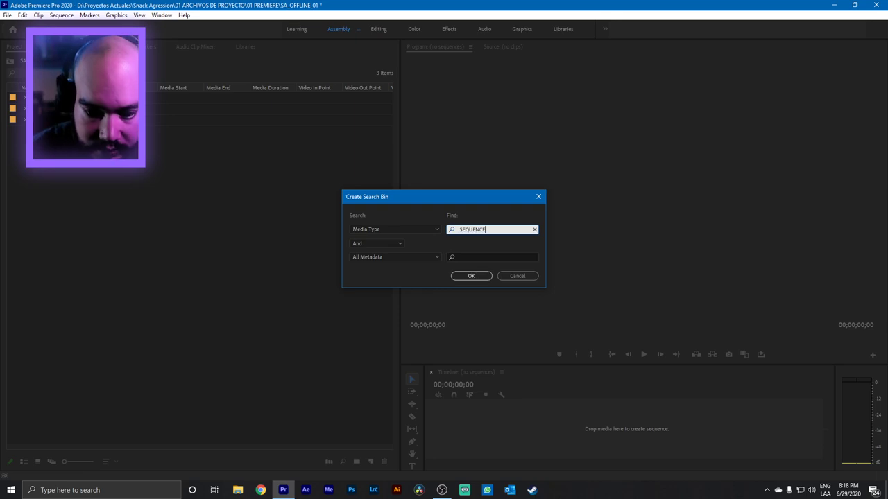
left_click_drag(485, 230, 468, 230)
key("BackSpace")
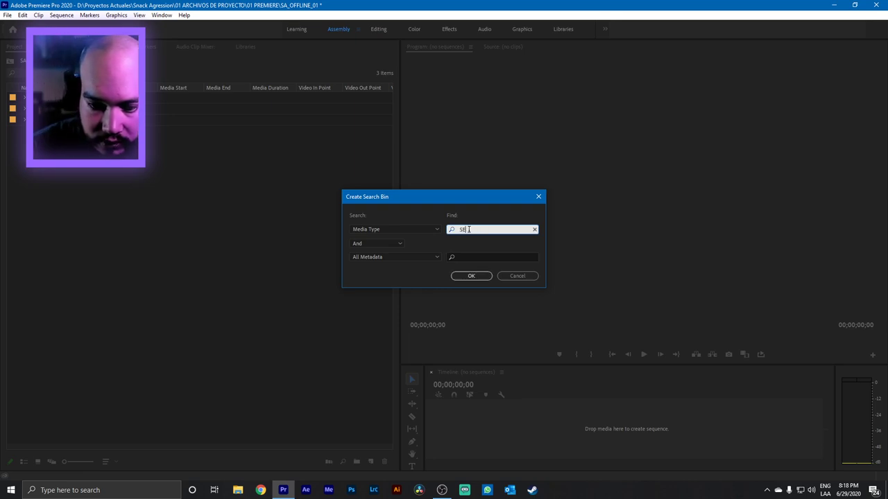
key("BackSpace")
type("equenc")
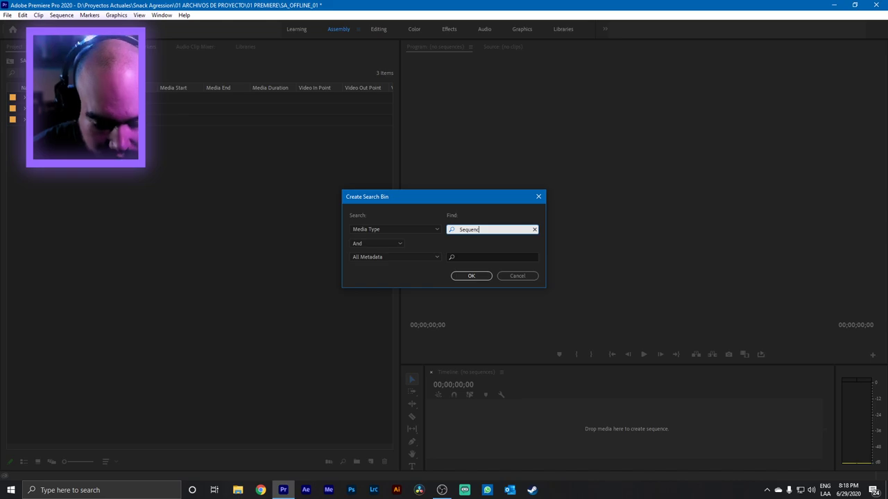
type("e")
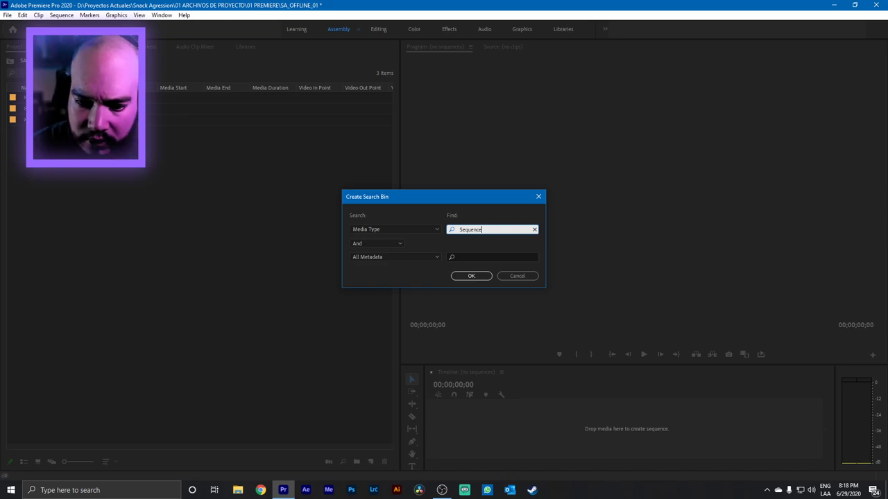
left_click(471, 276)
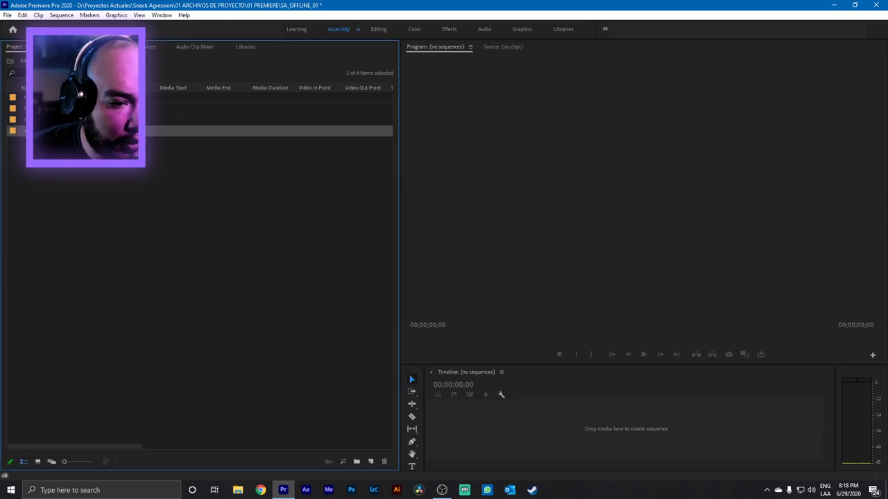
right_click(67, 131)
left_click(96, 254)
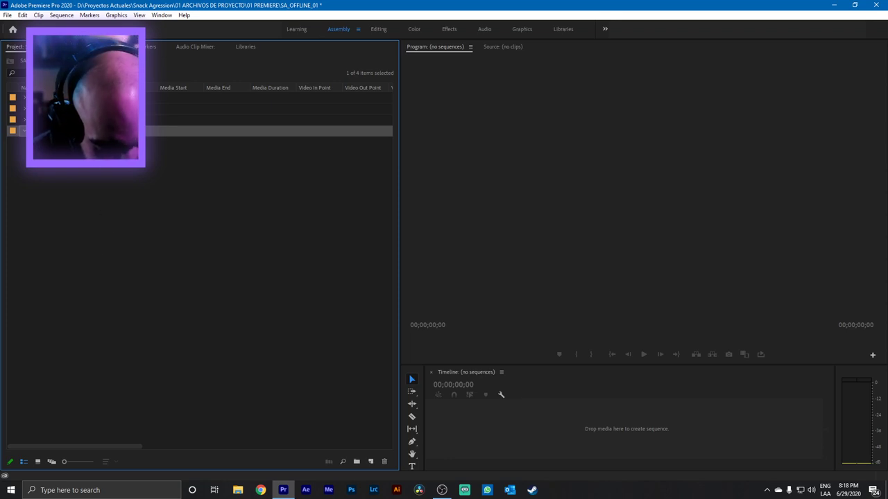
left_click(89, 188)
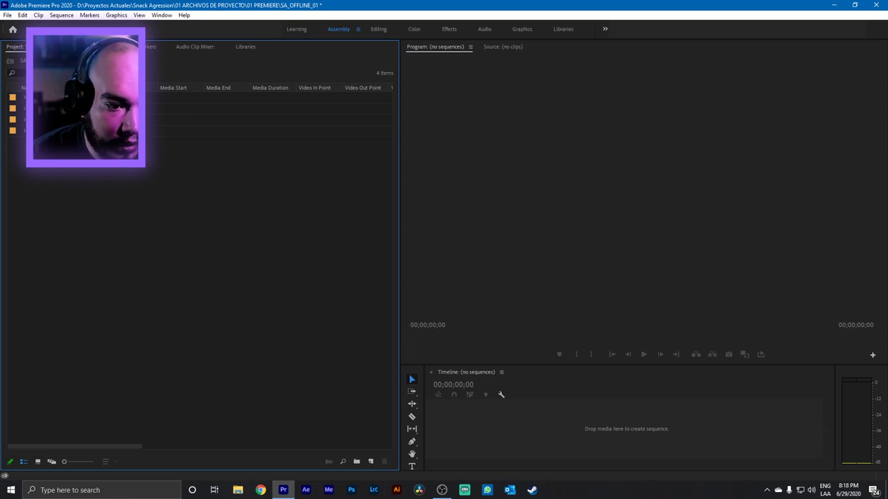
left_click(208, 109)
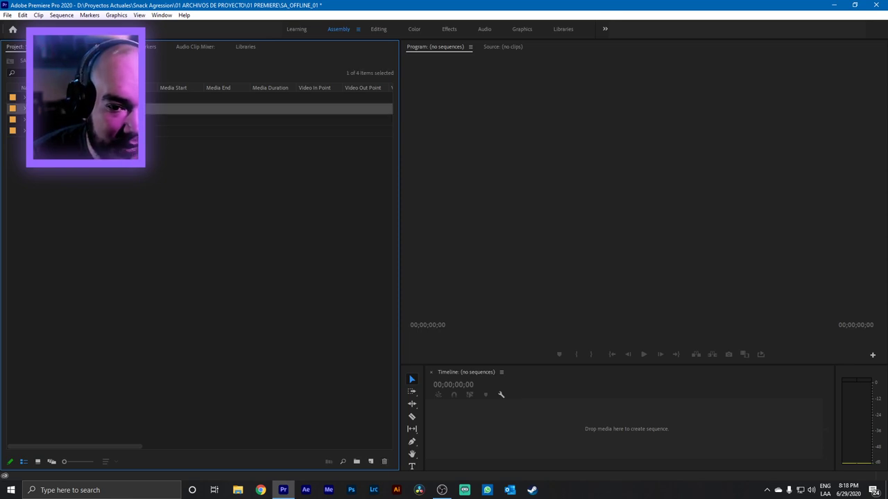
key("ctrl+shift+a")
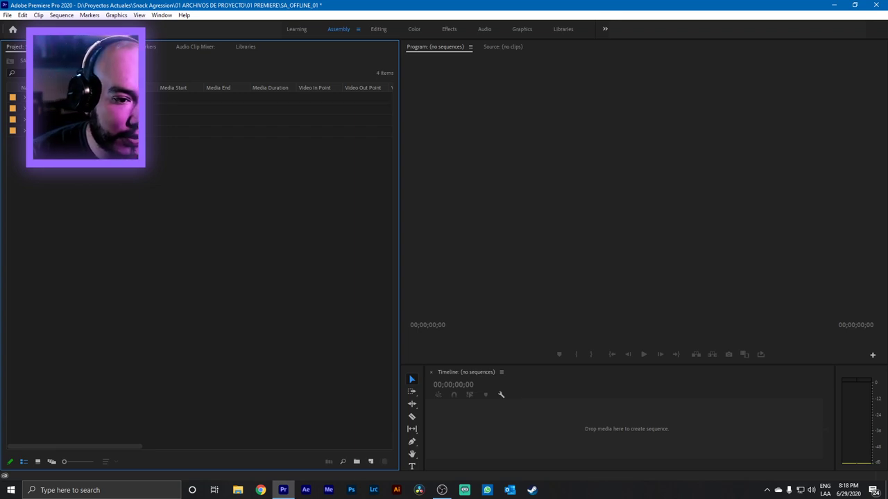
left_click(208, 98)
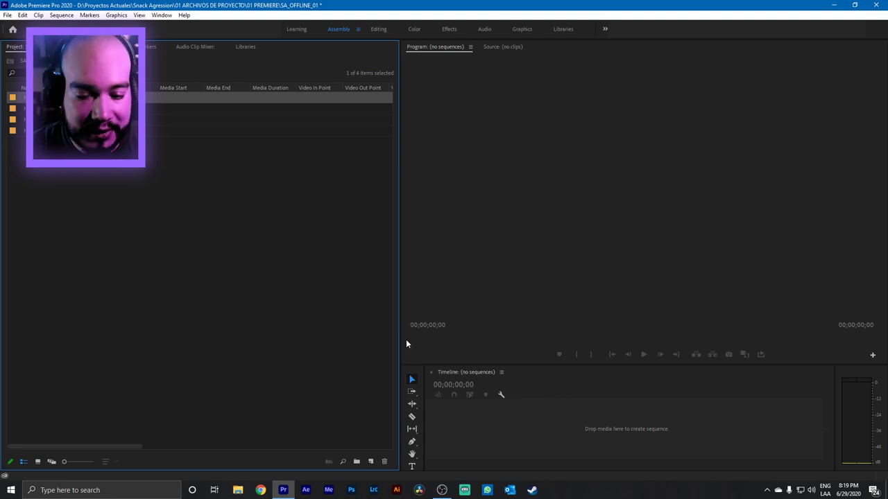
Create a DSLR 1080p30 sequence named SELECTS, then select and delete a sequence.
left_click(114, 215)
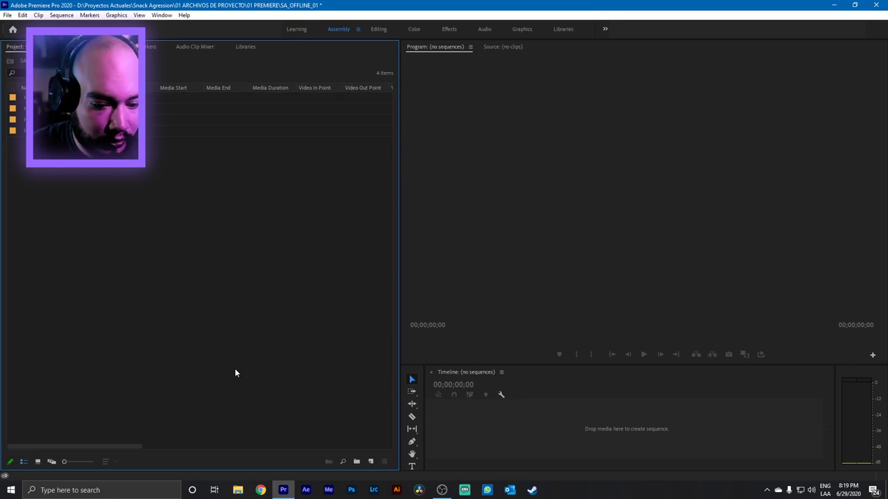
left_click(370, 461)
left_click(385, 348)
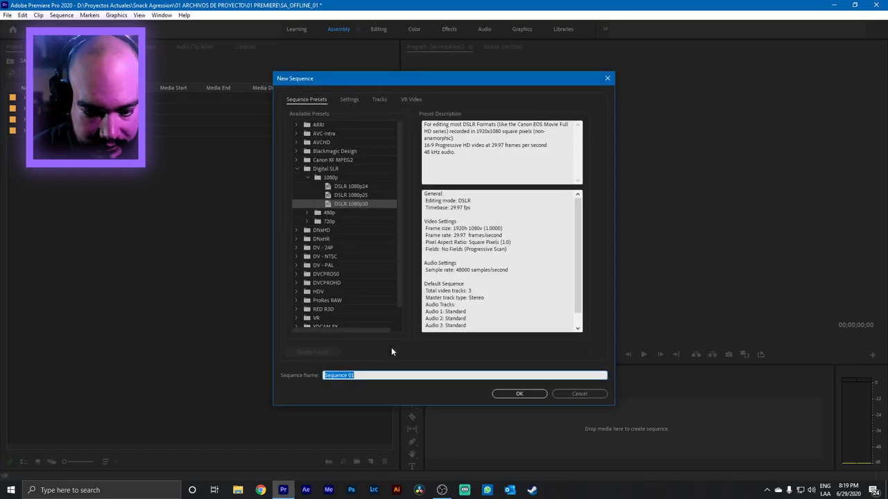
type("SEL")
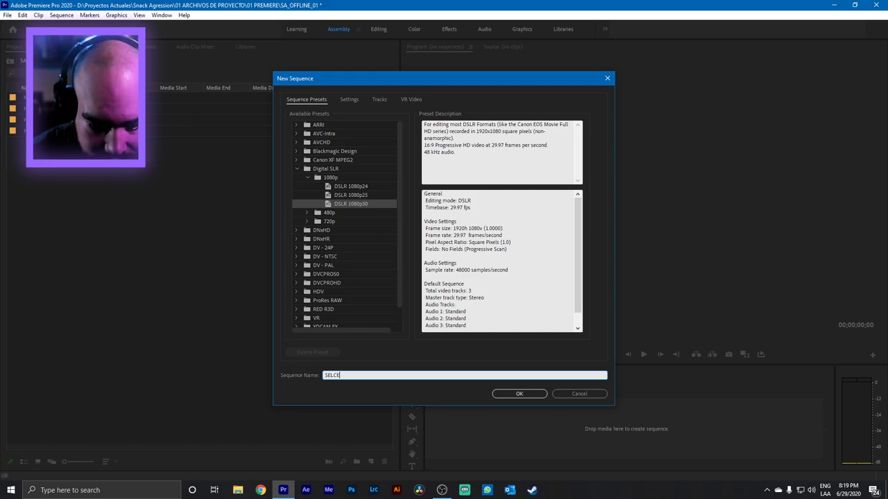
type("ECTS")
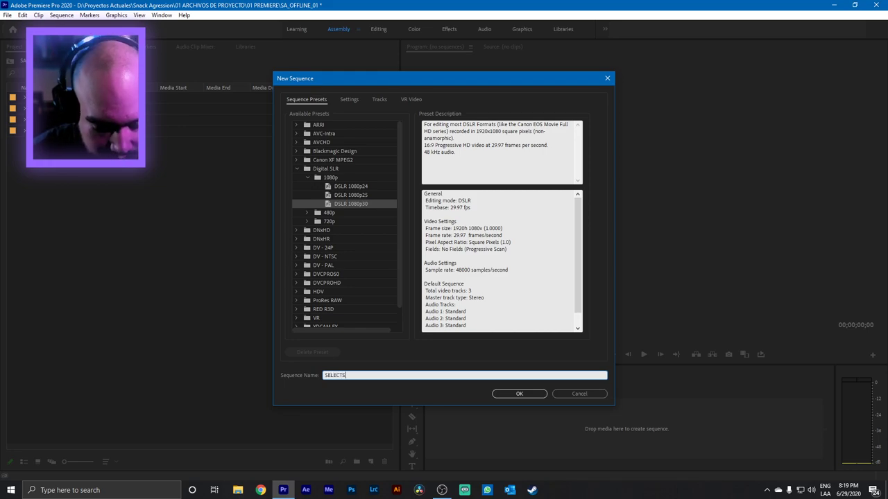
left_click(518, 394)
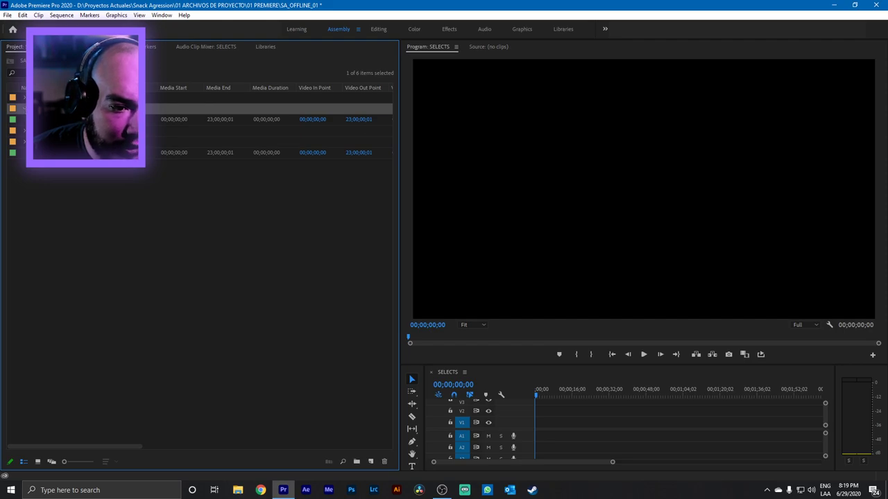
left_click(21, 115)
key("Delete")
Undo the sequence deletion and move the SELECTS sequence into the first bin.
left_click(21, 141)
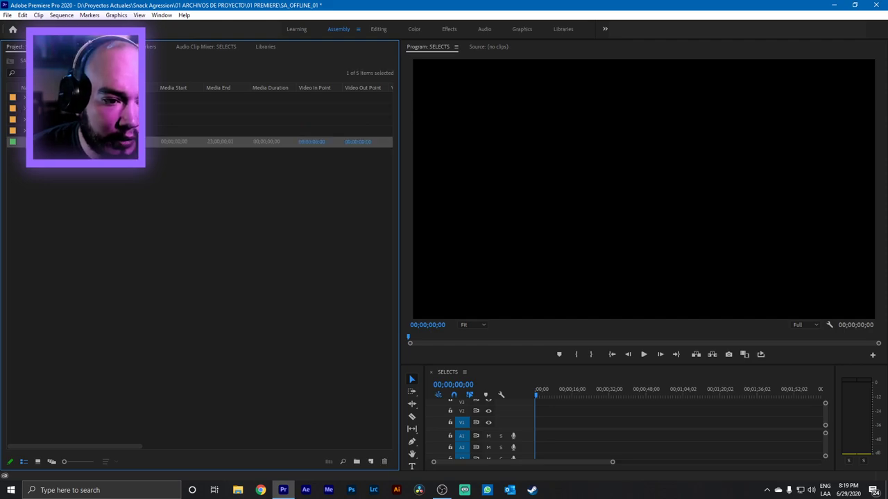
key("Delete")
key("ctrl+z")
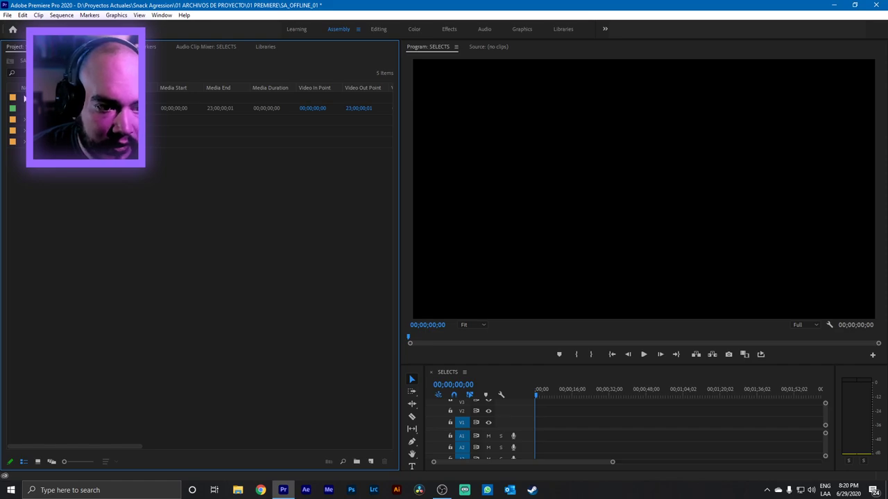
left_click_drag(24, 109, 25, 99)
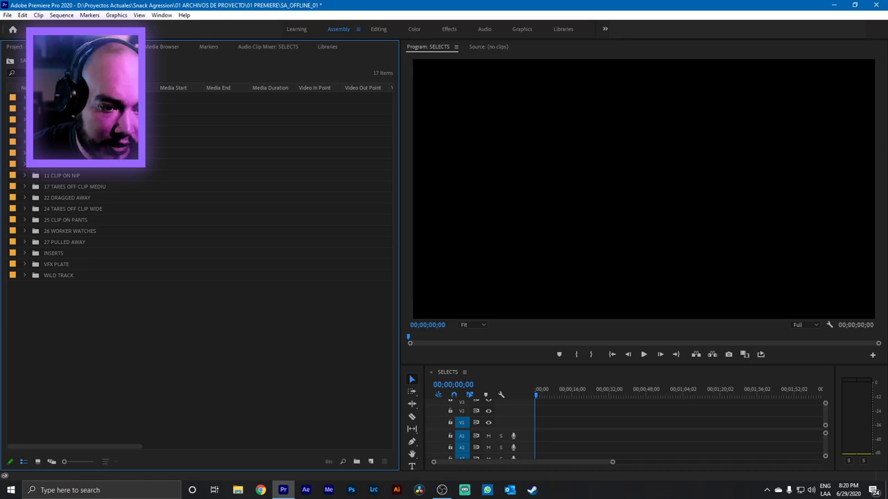
Open the 100 FOOTAGE bin in its own tab and select its first clip.
double_click(59, 163)
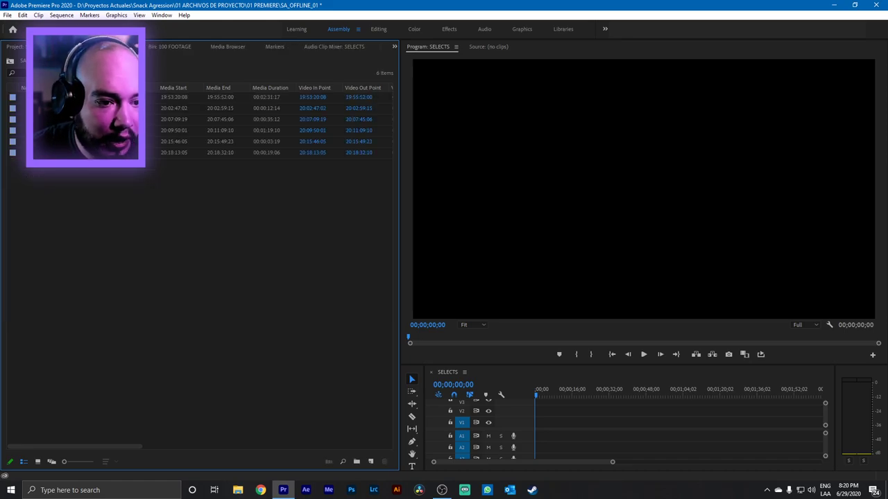
left_click(208, 97)
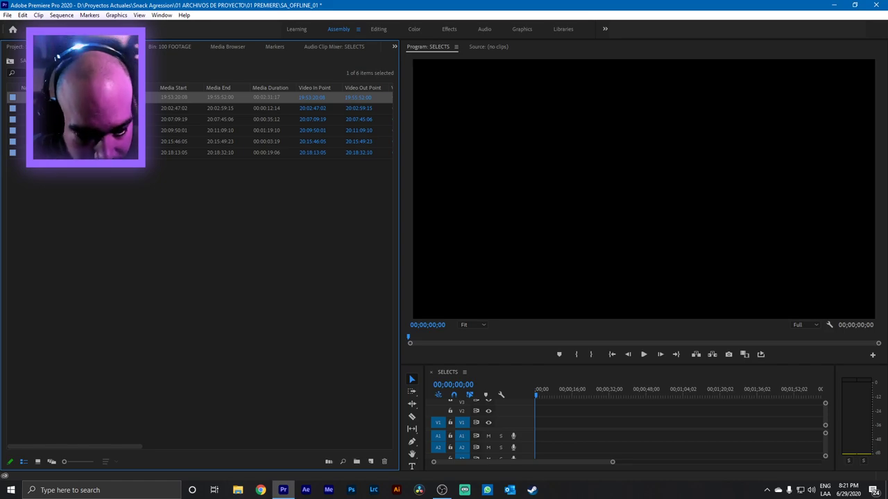
Preview clips 1-1, 1-2 and 1-3 in the Source monitor, then reload 1-1.
double_click(132, 98)
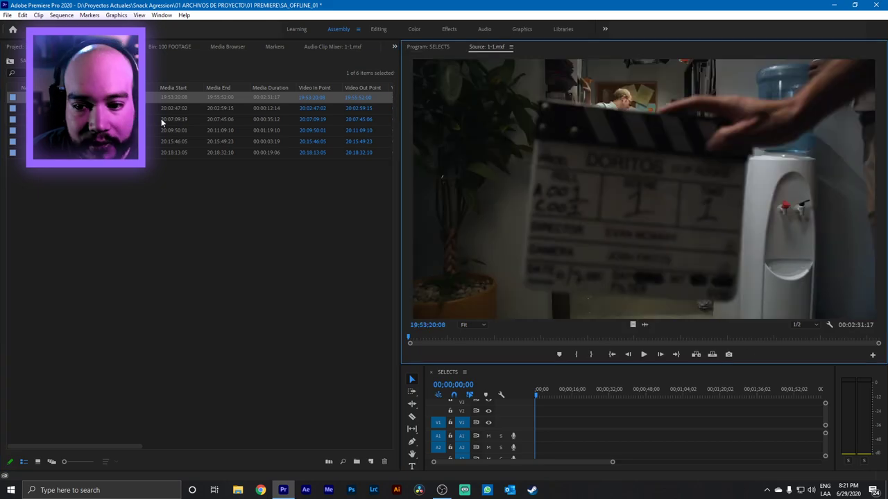
double_click(132, 108)
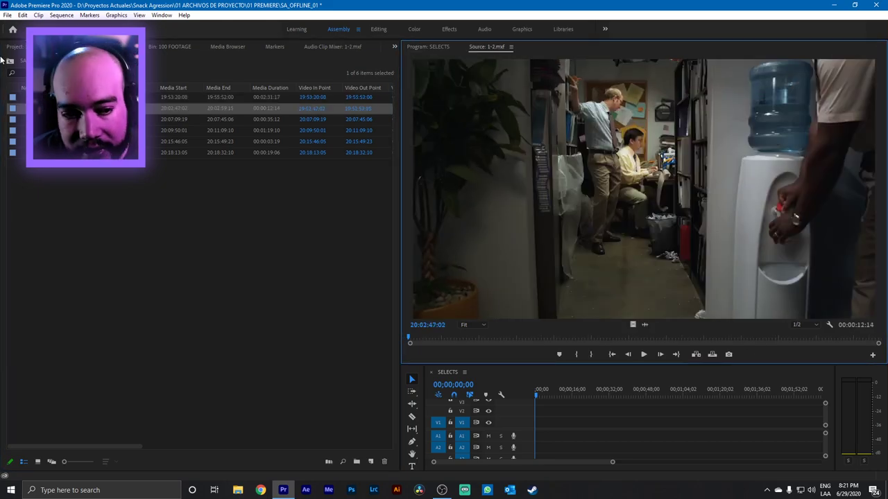
double_click(131, 119)
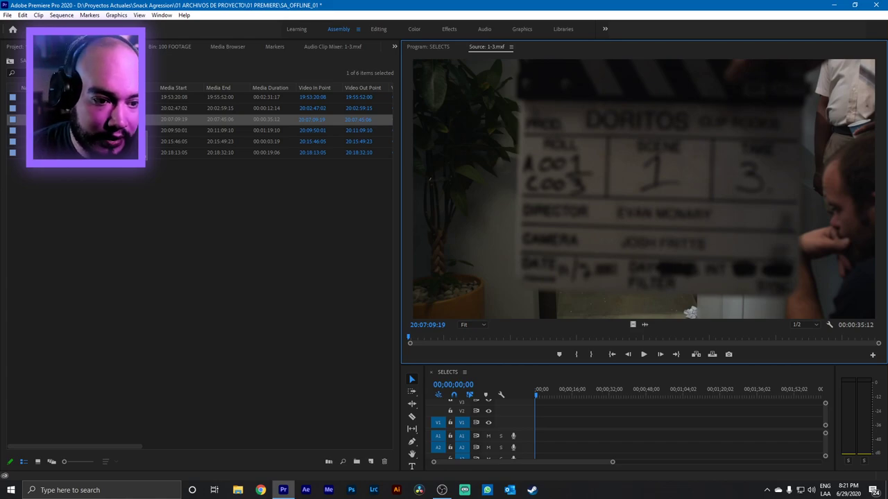
left_click(132, 97)
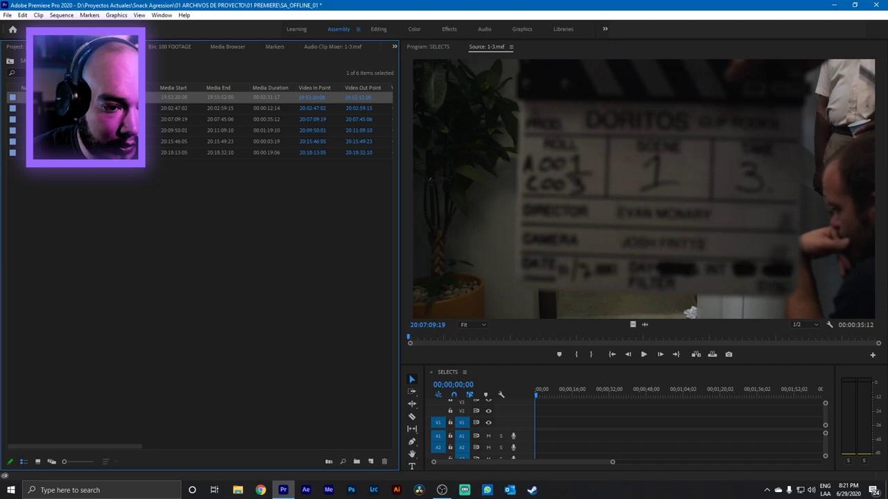
double_click(132, 97)
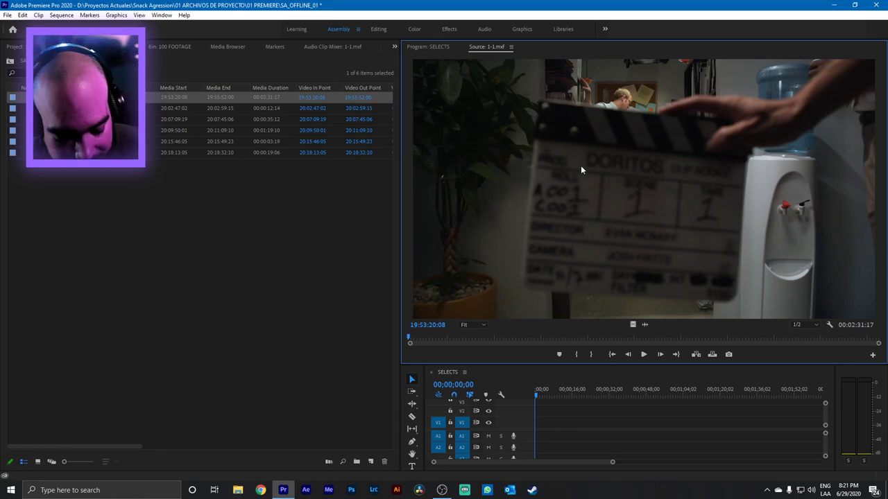
Load clip 1-2 into the Source monitor from the keyboard, then clear the bin selection.
key("shift+1")
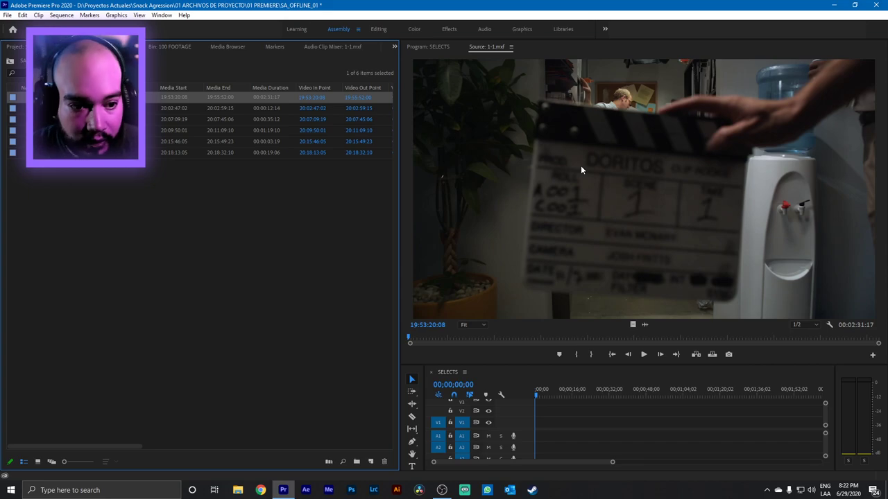
key("Down")
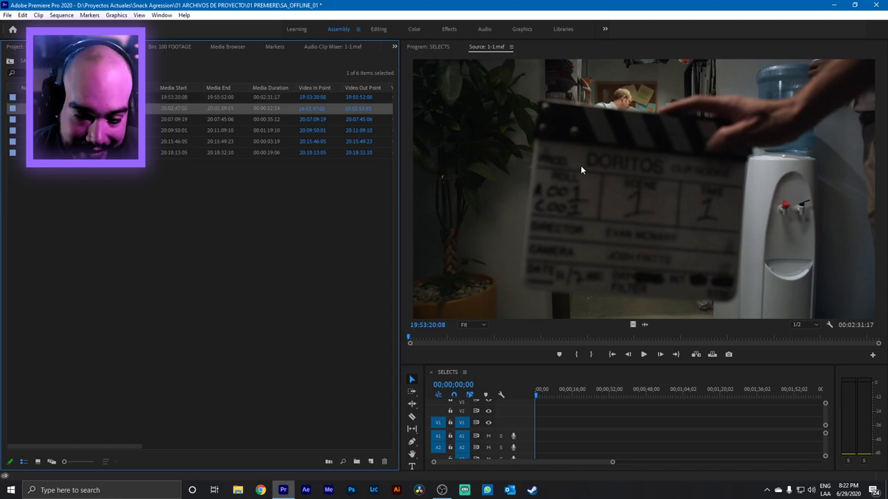
key("shift+o")
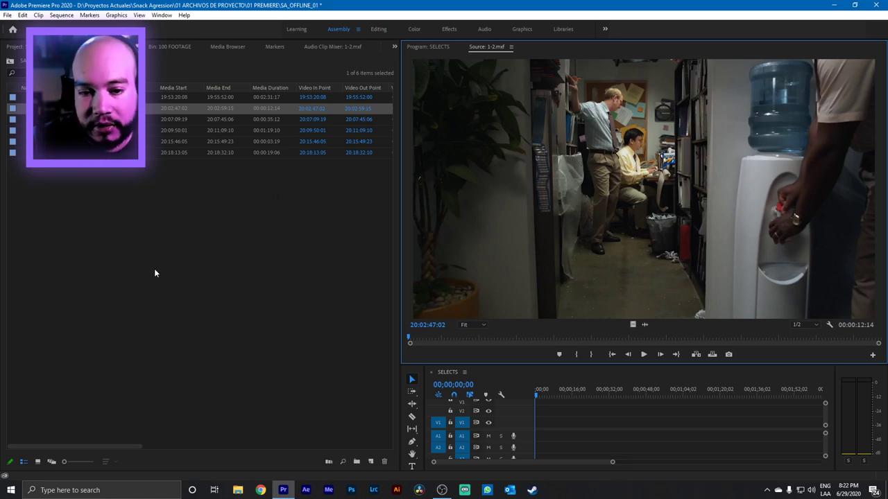
left_click(84, 97)
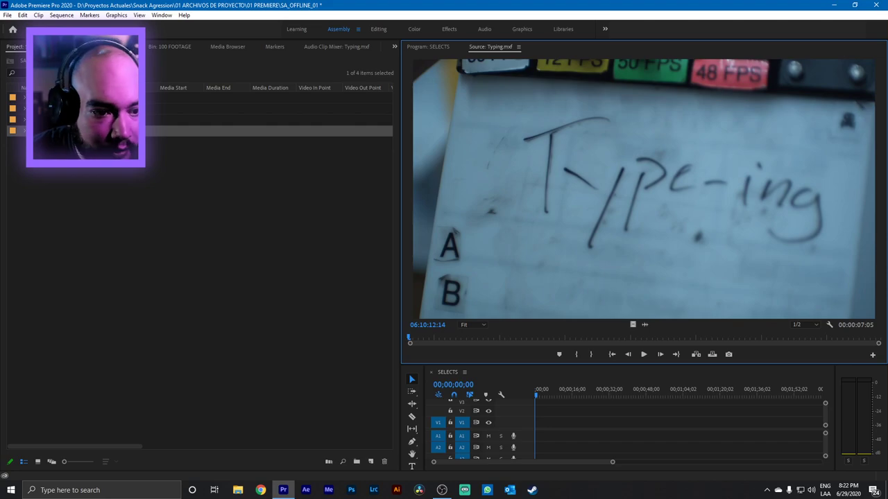
left_click(208, 242)
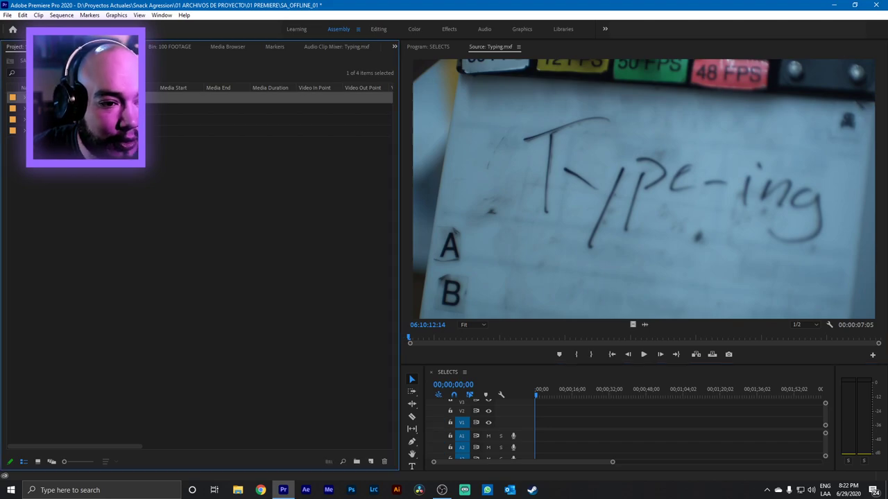
Dismiss the Import window and play clip 1-1 from its slate to 19:53:25:08.
double_click(167, 169)
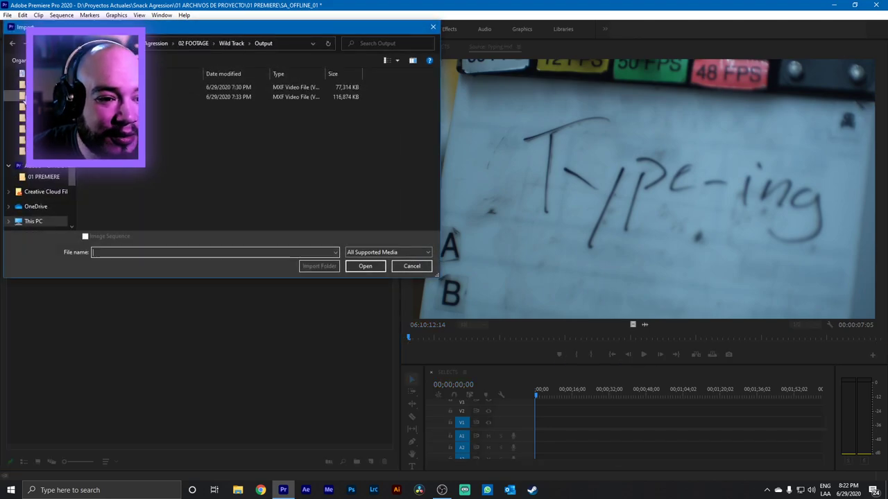
key("Escape")
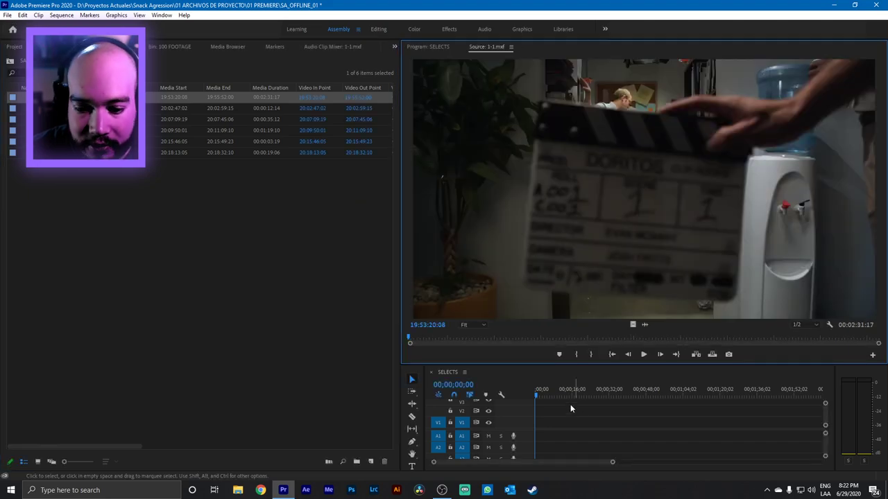
left_click(434, 338)
left_click_drag(397, 337, 393, 340)
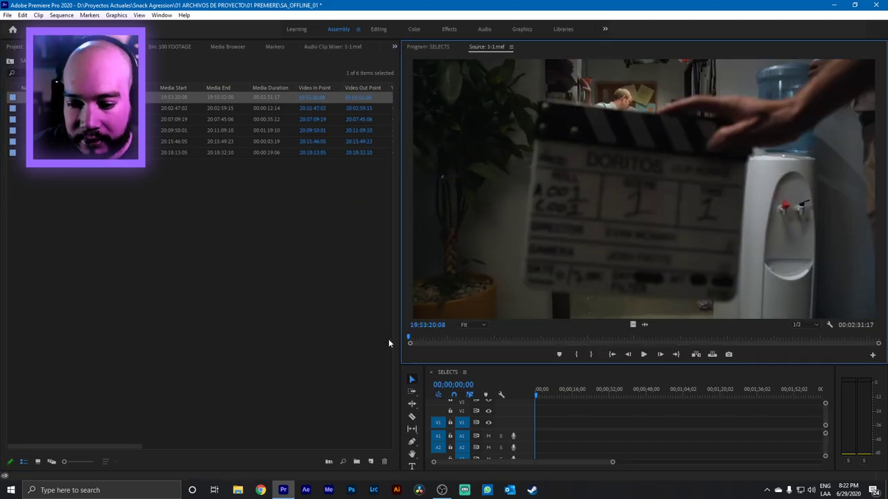
key("space")
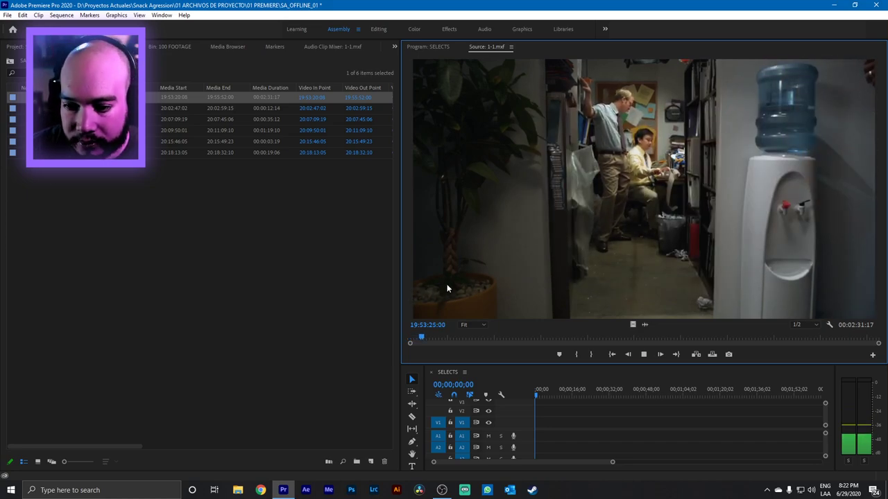
key("space")
Set the Audio Hardware Default Output to Headphones (MDR-XB650BT Stereo) and apply the preferences.
left_click(22, 15)
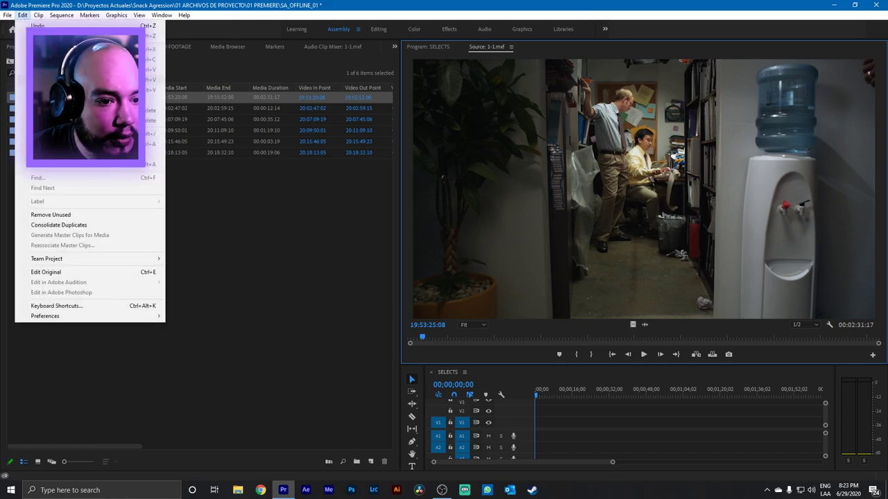
mouse_move(144, 319)
left_click(201, 346)
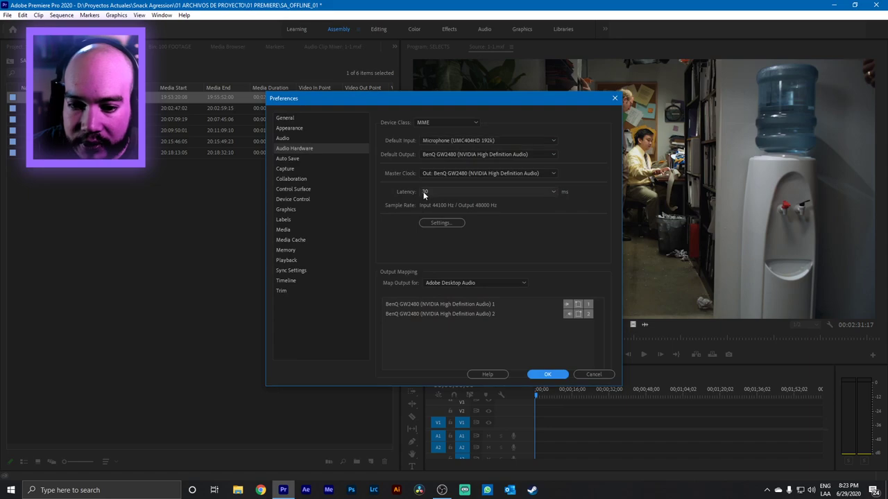
left_click(527, 155)
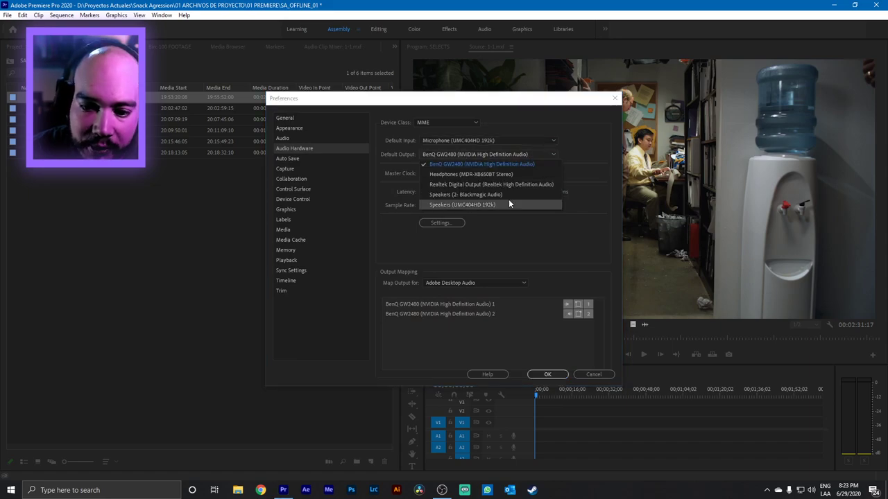
left_click(478, 175)
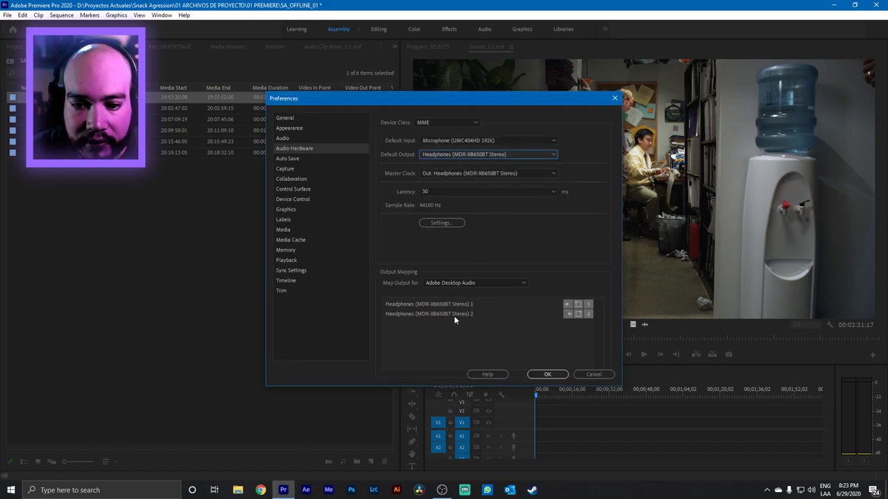
left_click(547, 374)
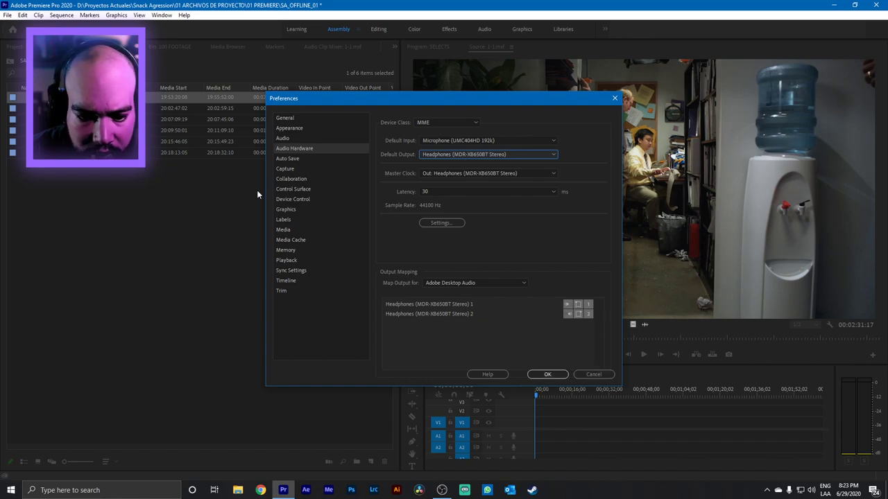
left_click(287, 260)
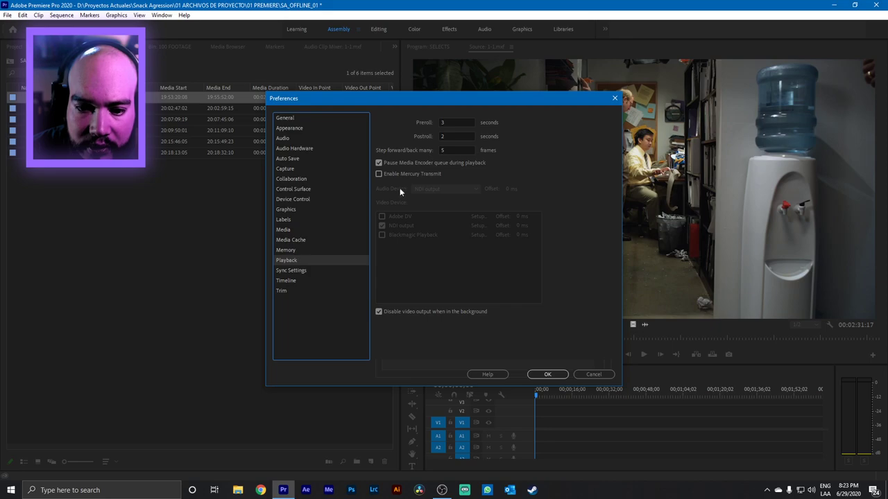
left_click(548, 374)
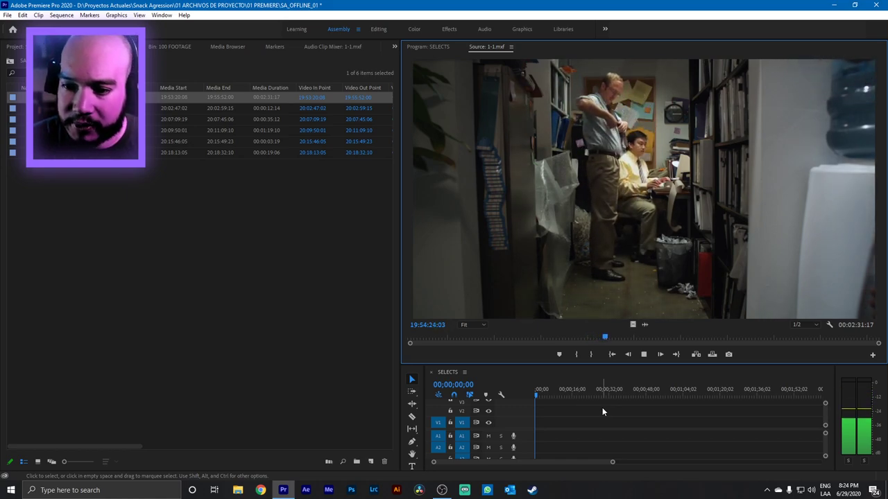
Shuttle through clip 1-1 with J, K and L, stopping at 19:54:41:22, and open the Source monitor settings menu.
key("j")
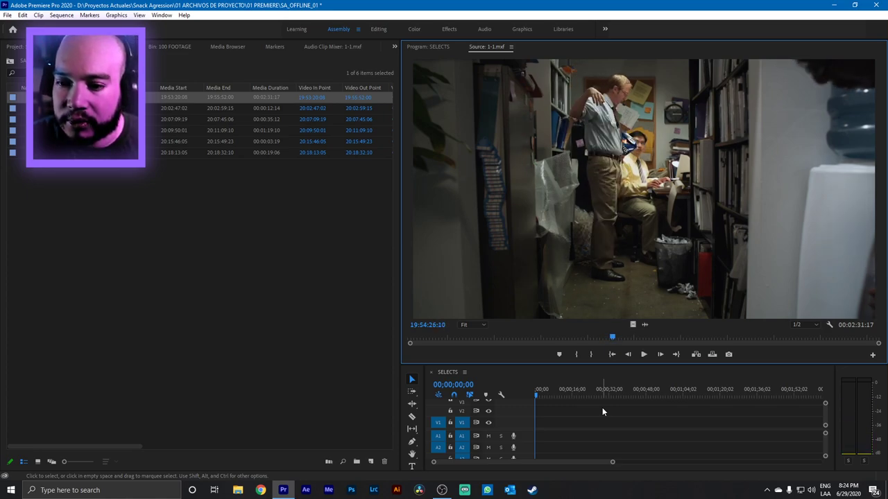
key("l")
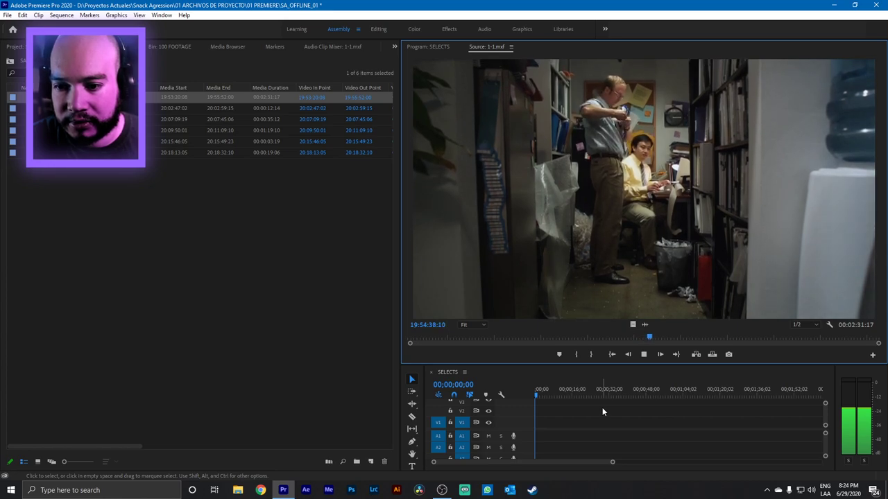
key("shift+Left")
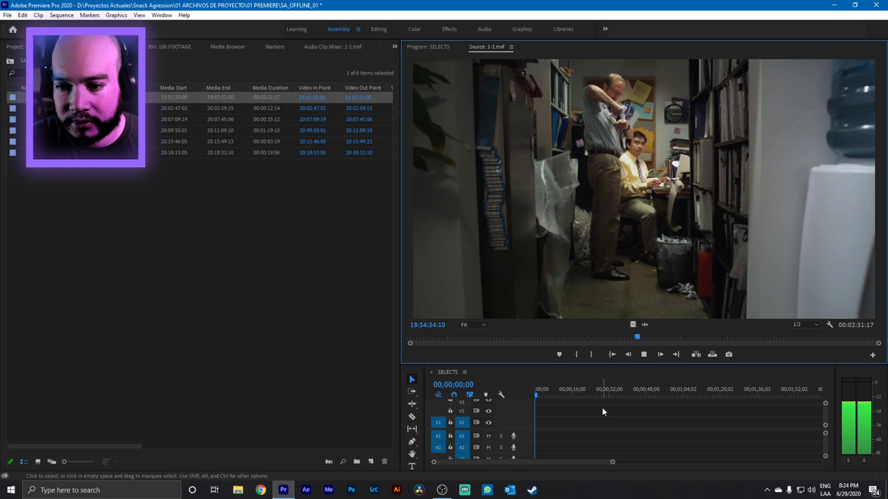
key("l")
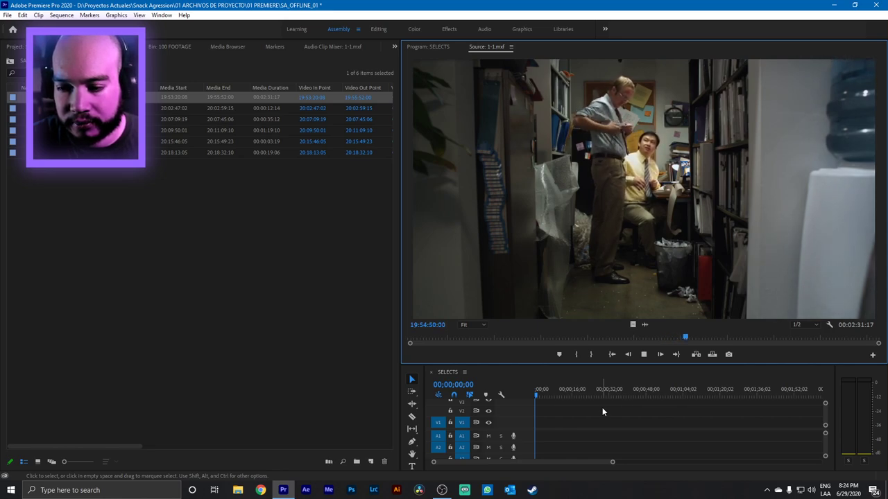
key("j")
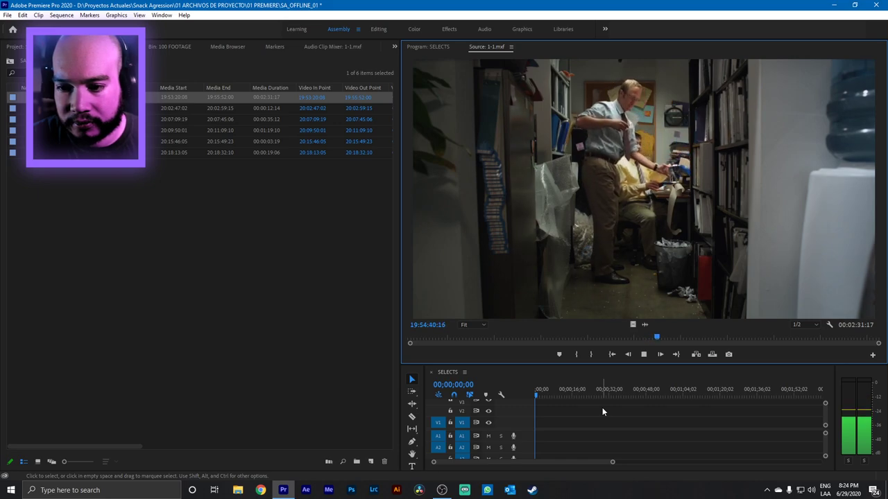
key("k")
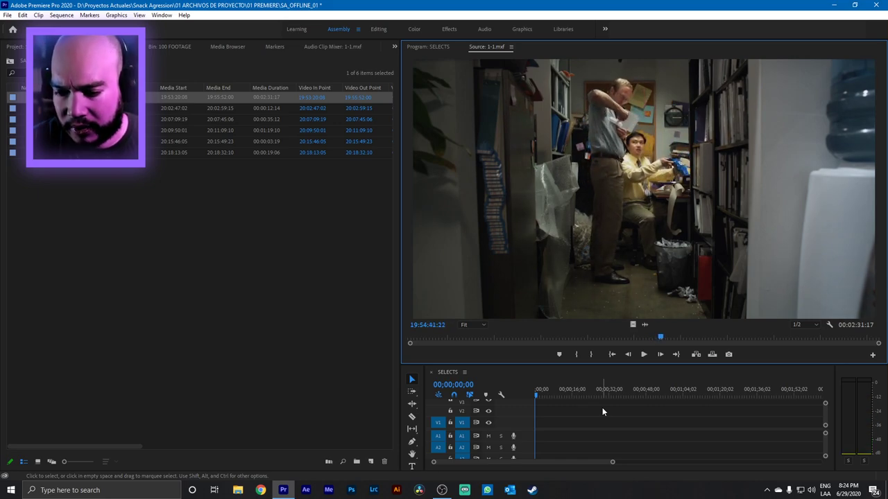
left_click(830, 325)
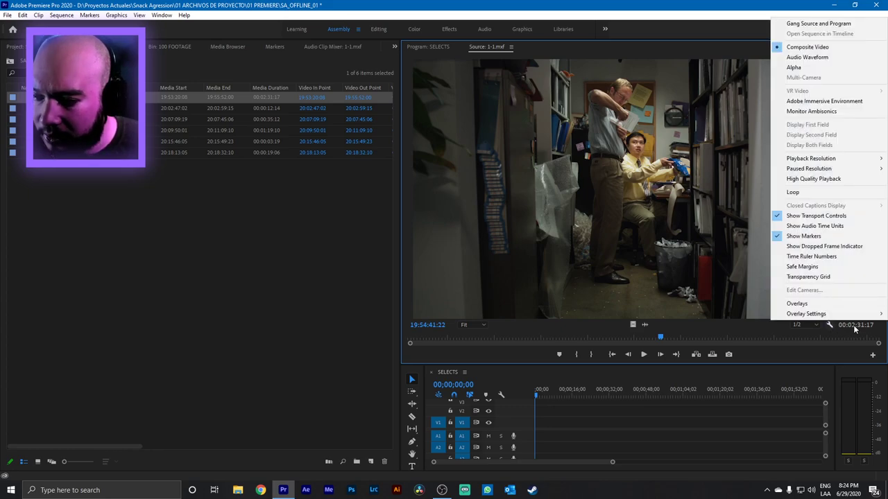
Enable Show Dropped Frame Indicator and play clip 1-1 on to 19:55:48:02.
left_click(805, 247)
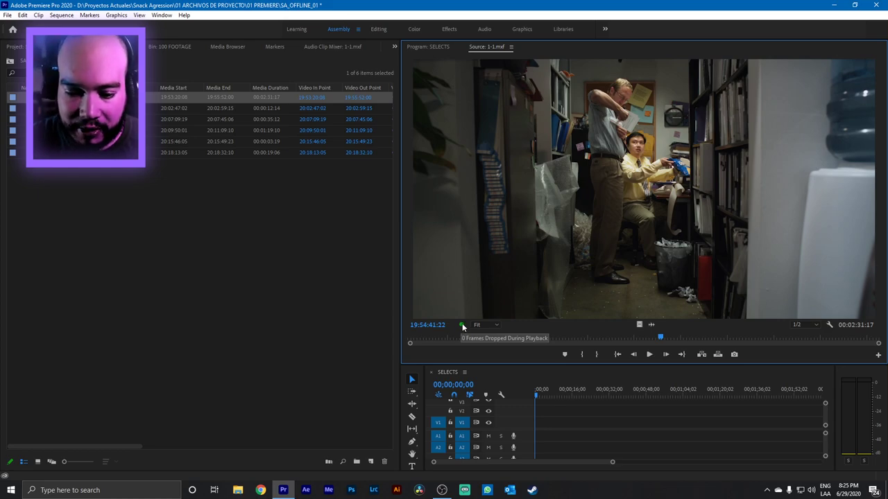
key("space")
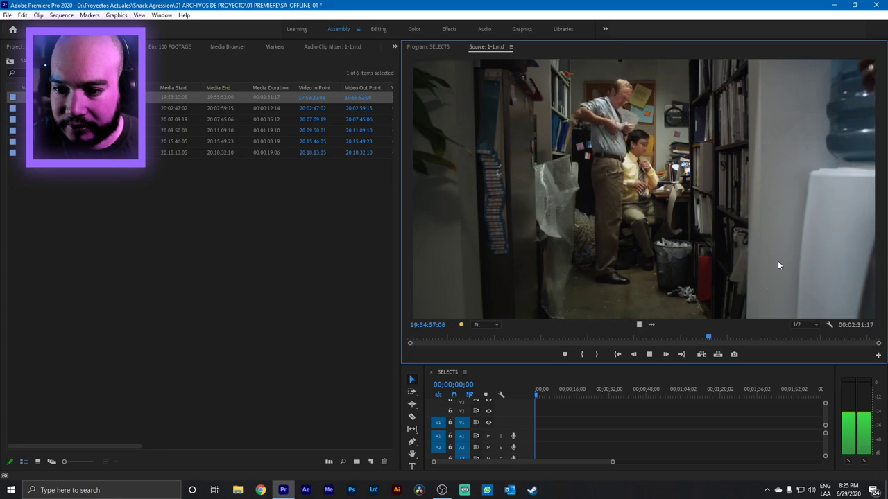
key("space")
key("space")
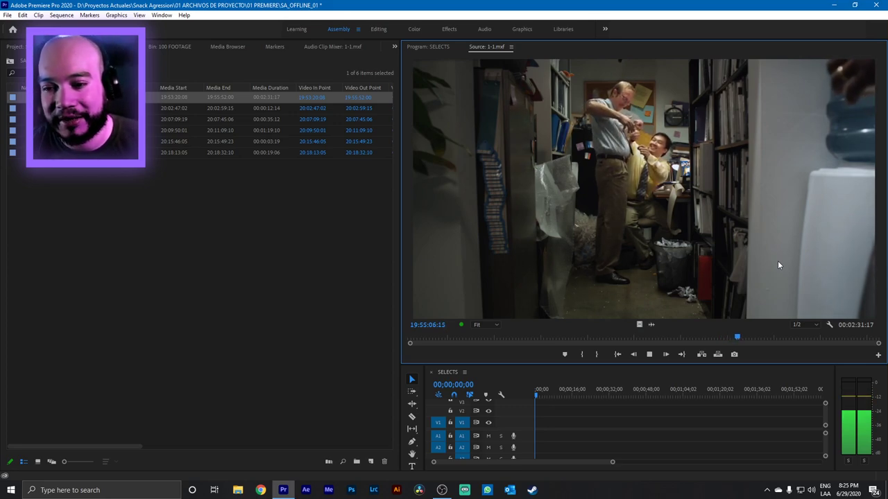
key("space")
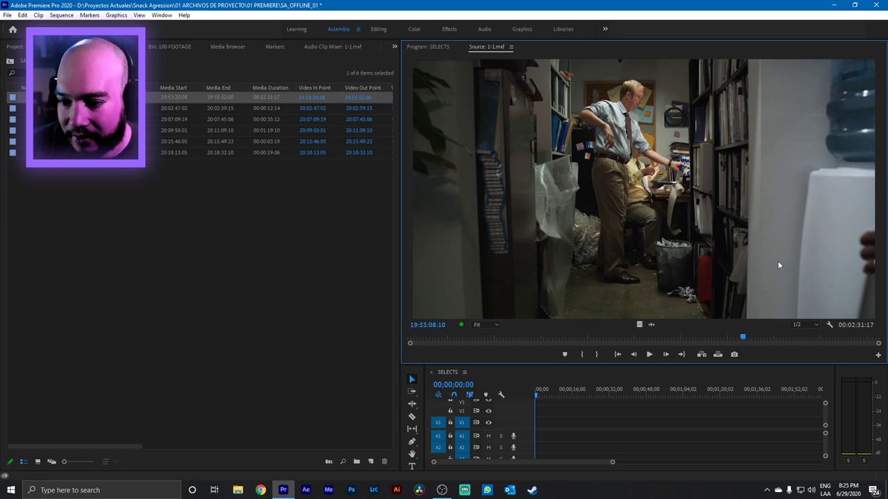
key("space")
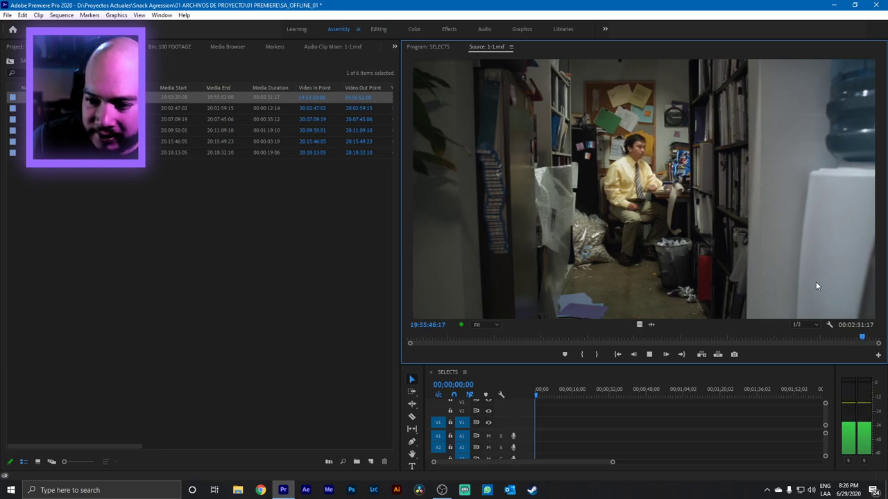
key("space")
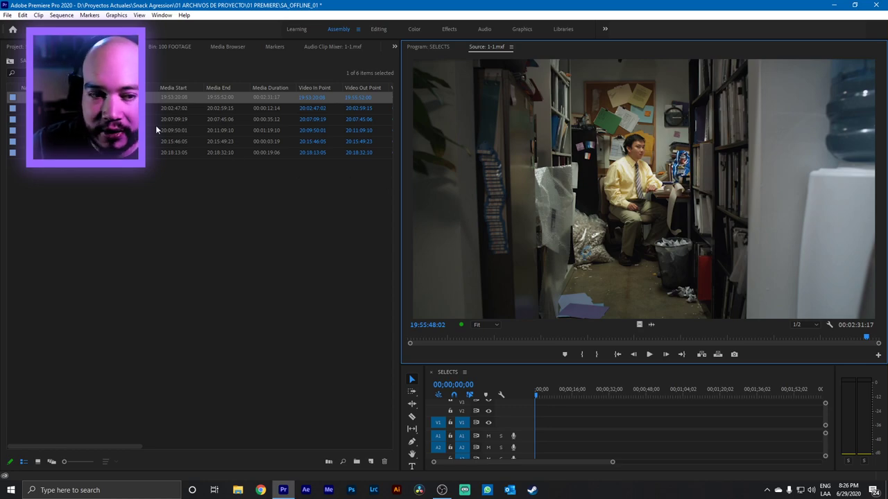
Play clip 1-2 from its start, then load clips 1-3 and 1-4 for review.
double_click(84, 109)
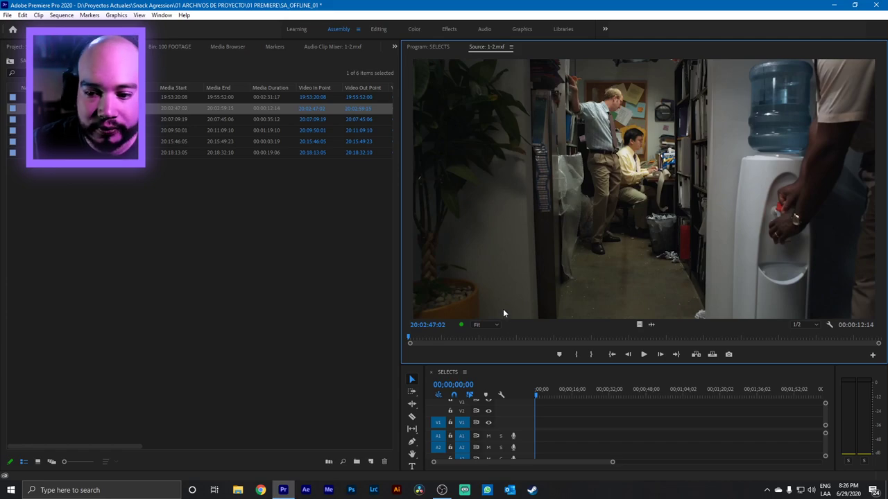
key("space")
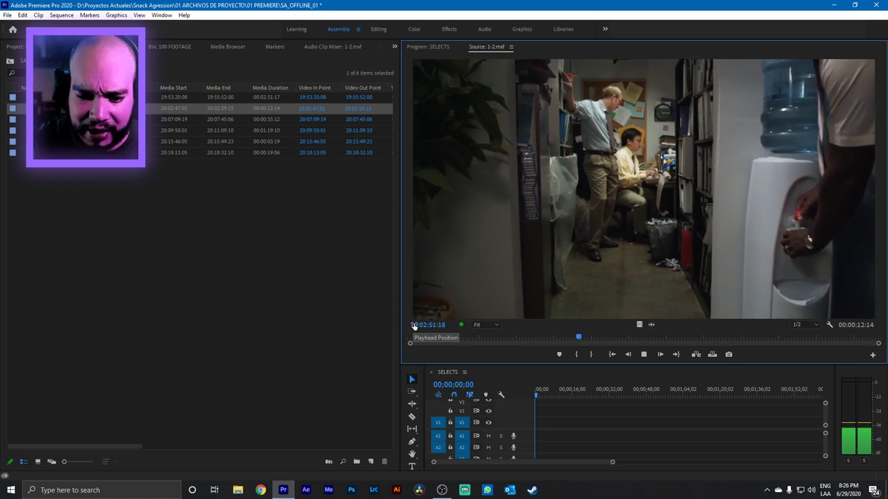
left_click(410, 338)
key("space")
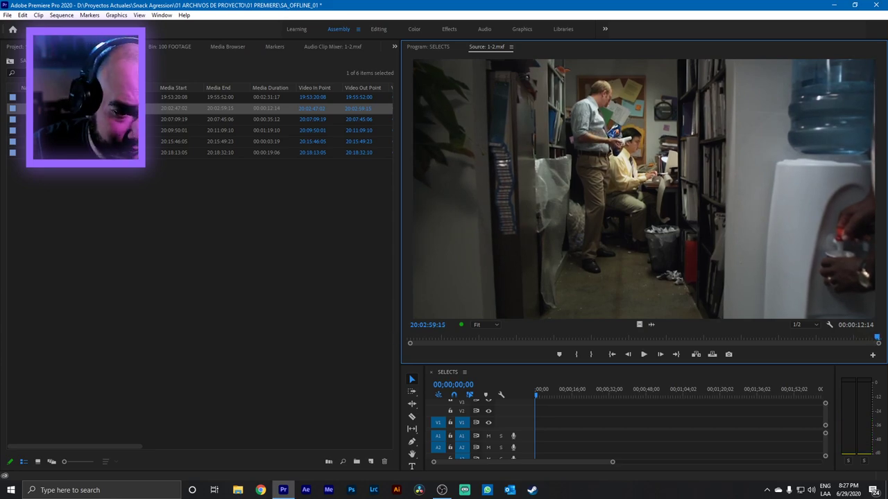
left_click(208, 119)
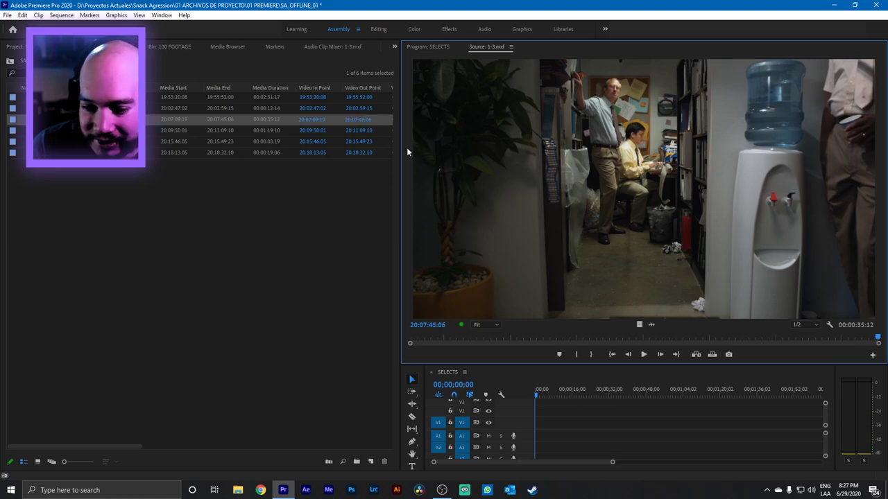
double_click(203, 130)
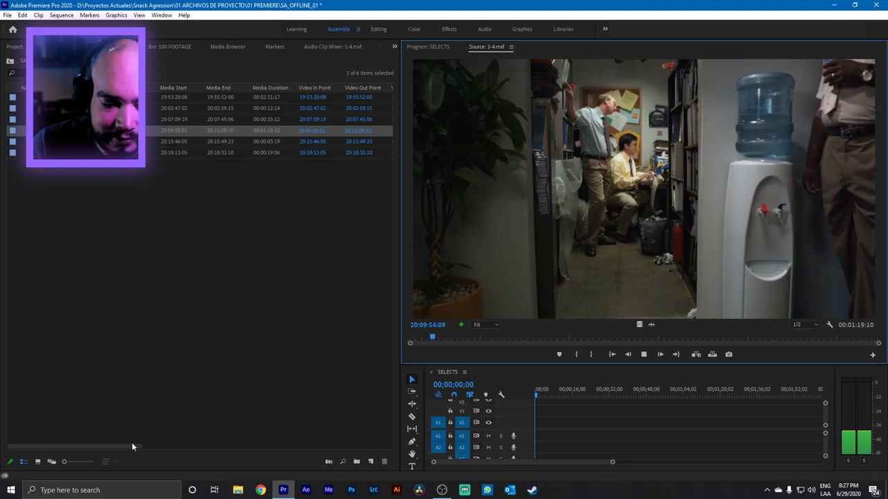
Scroll to the Good column and tick Good for the first two clips, starting with 1-1.
left_click_drag(132, 443, 293, 448)
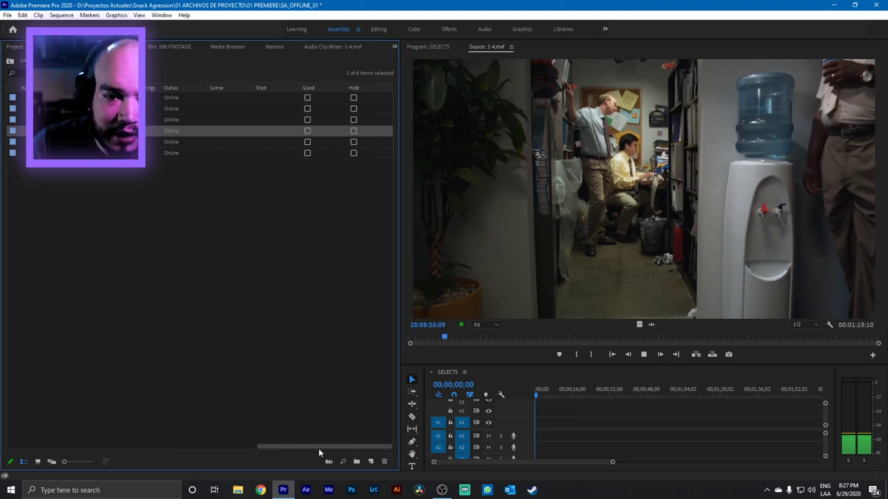
left_click(308, 97)
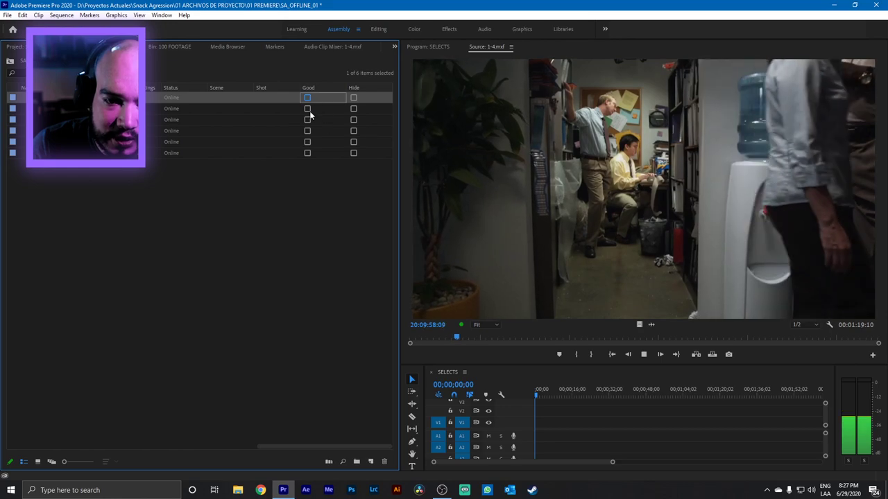
left_click(307, 109)
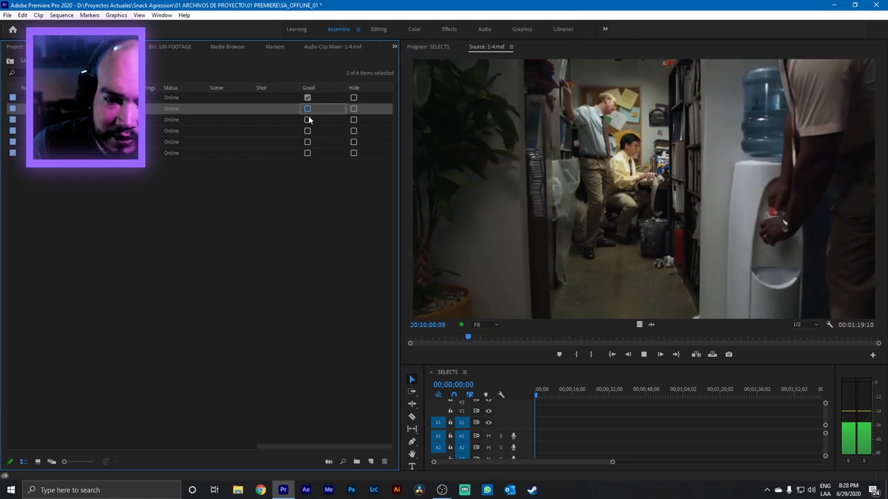
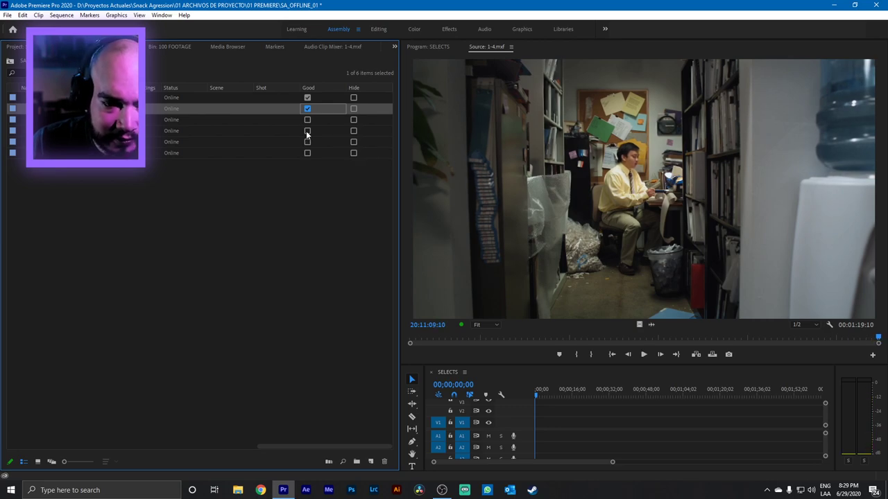
Mark the fourth clip as Good and preview the 1-5 NG Slate take.
left_click(306, 136)
left_click(307, 131)
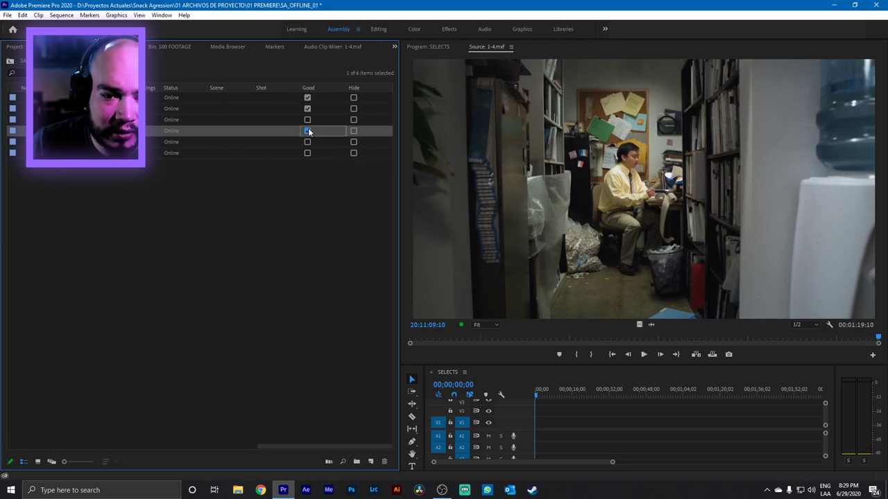
left_click(275, 141)
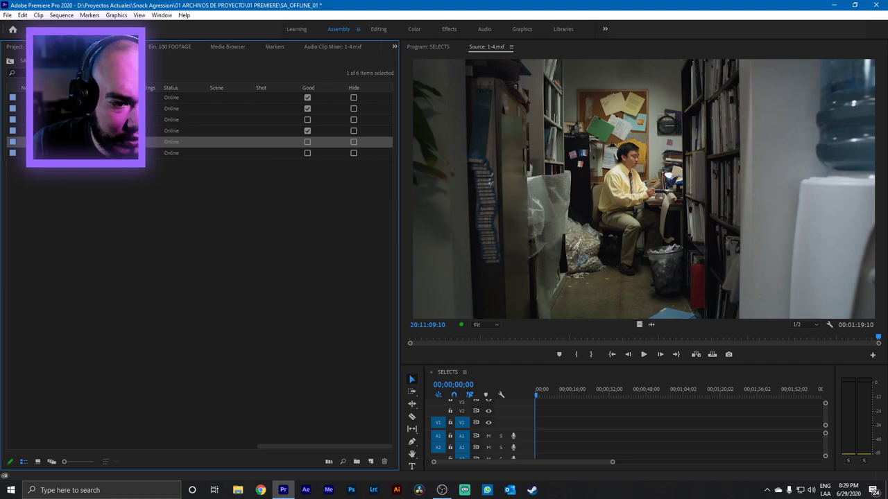
key("space")
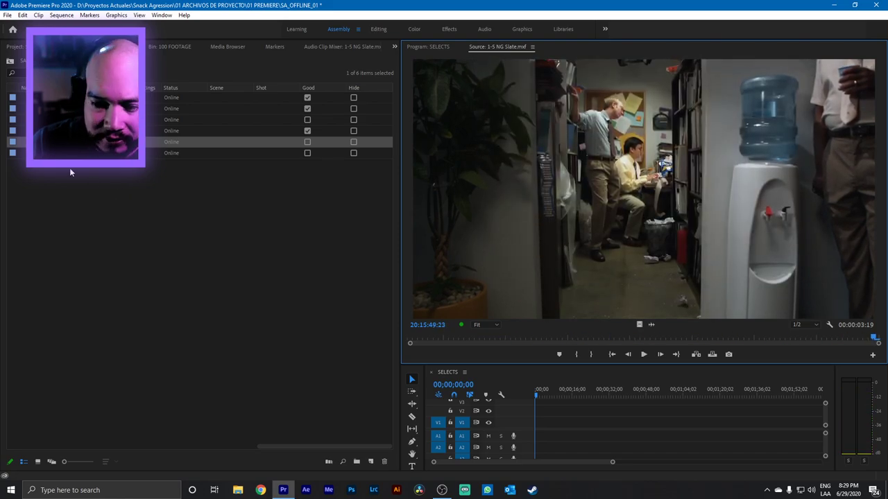
Preview the 1-5 PU take and mark it as Good.
key("Down")
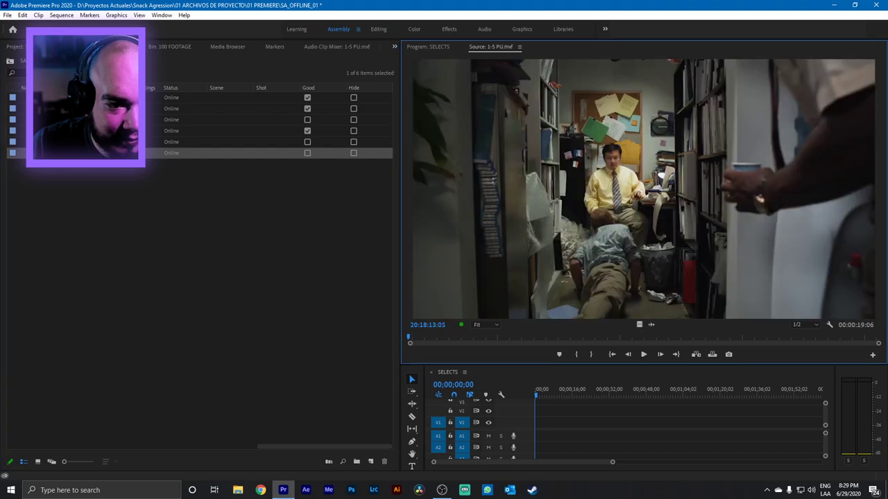
key("space")
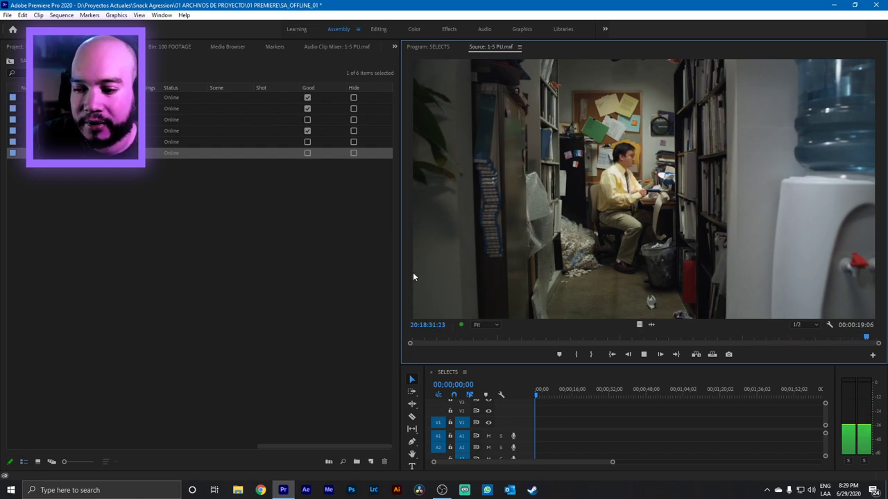
left_click(307, 153)
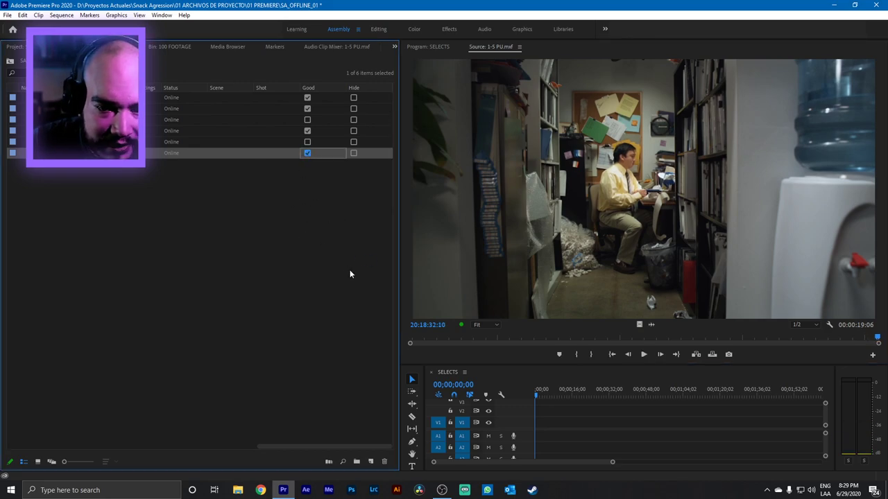
left_click_drag(321, 444, 254, 408)
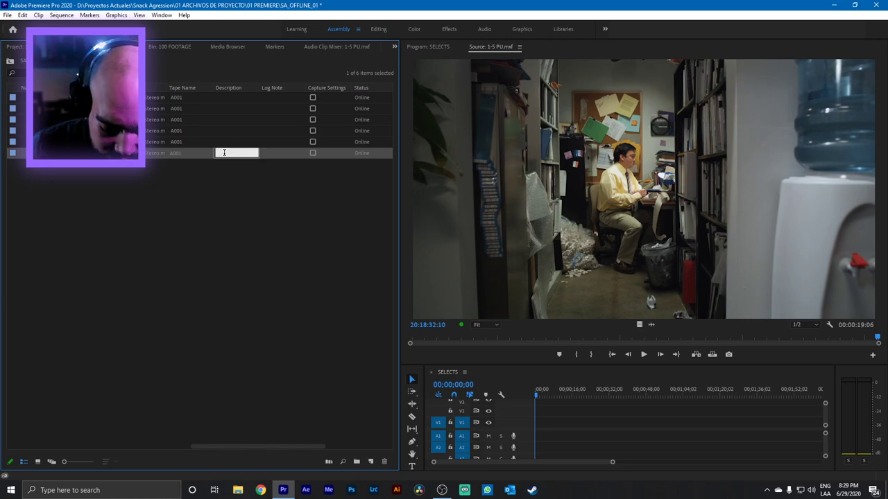
Describe the last clip as ARRASTRADA and the first clips as MASTER.
type("ARRASTRA")
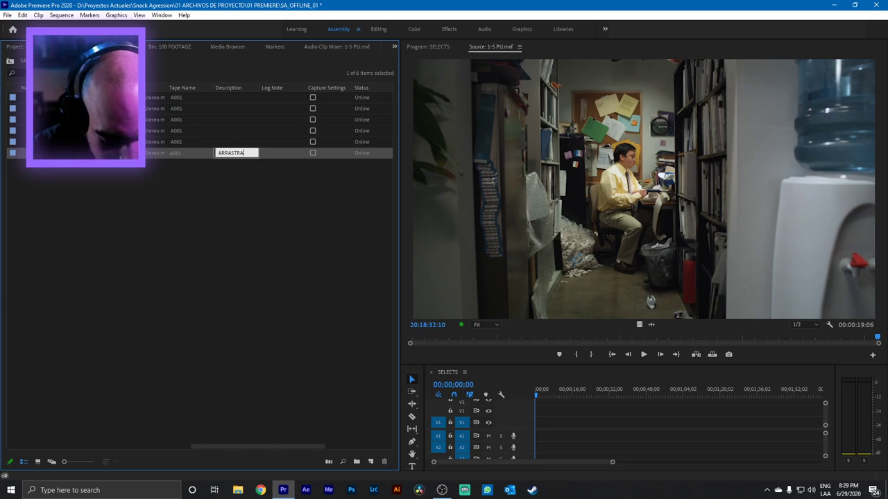
type("DA")
left_click(265, 185)
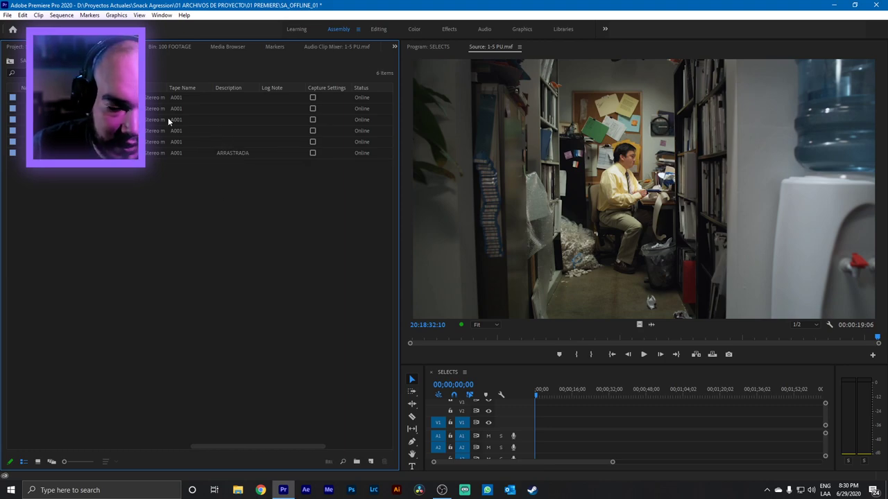
double_click(229, 98)
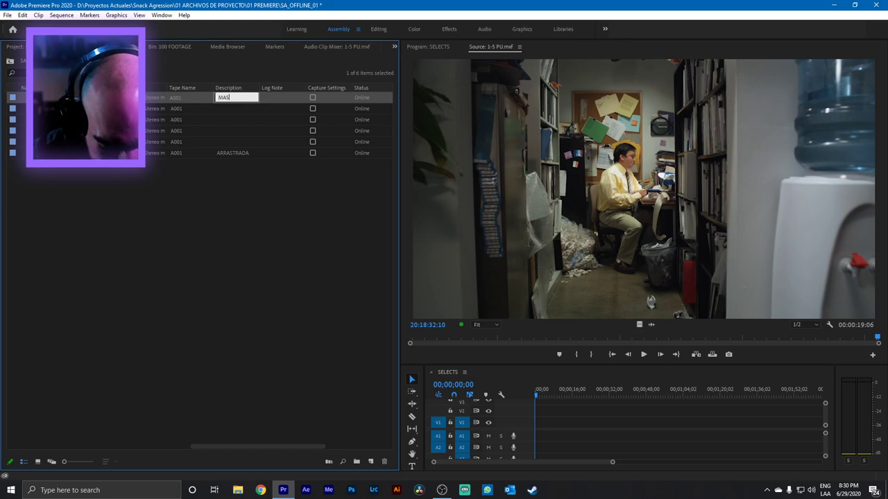
double_click(222, 109)
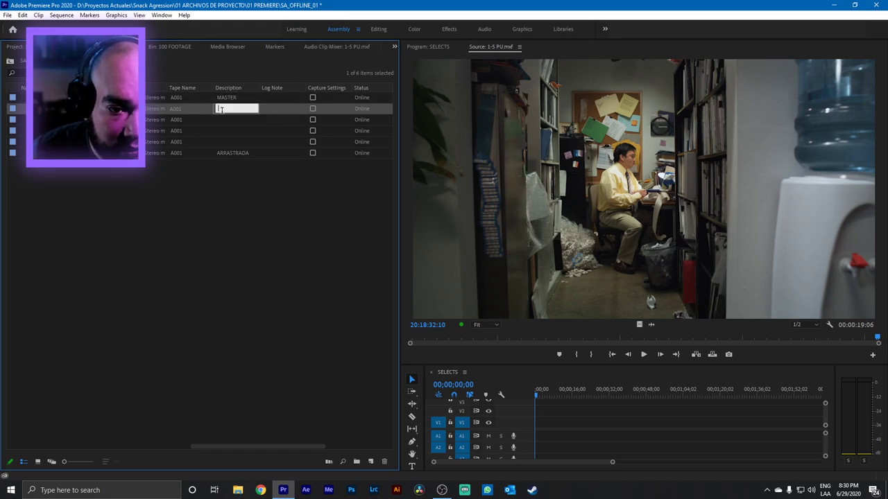
type("MASTER")
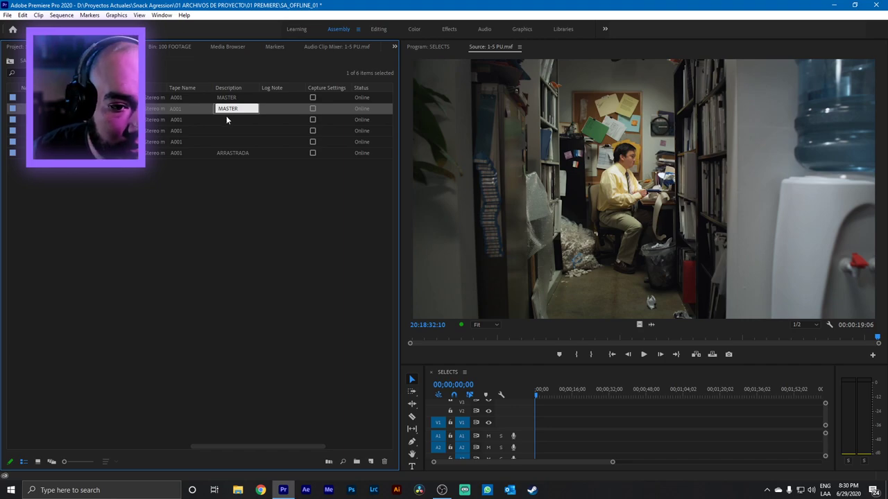
key("Return")
type("MASTER")
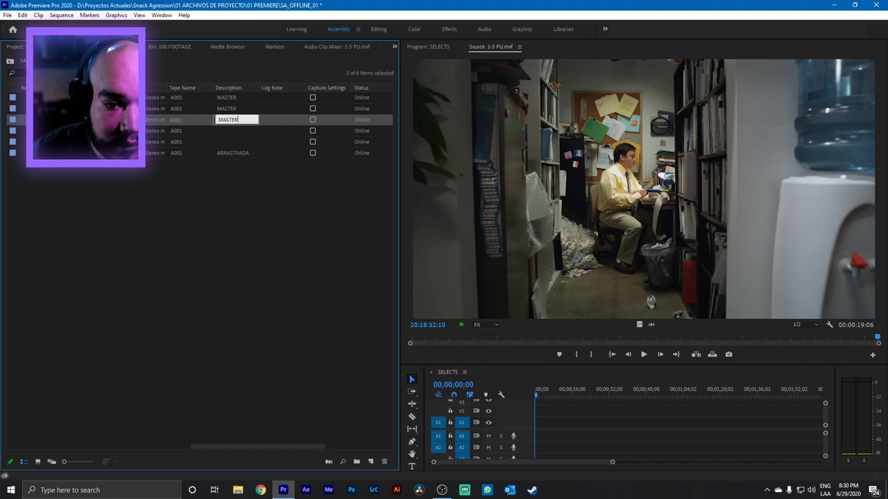
Clear the third clip's description and set the fourth clip's description to MASTER.
left_click(239, 416)
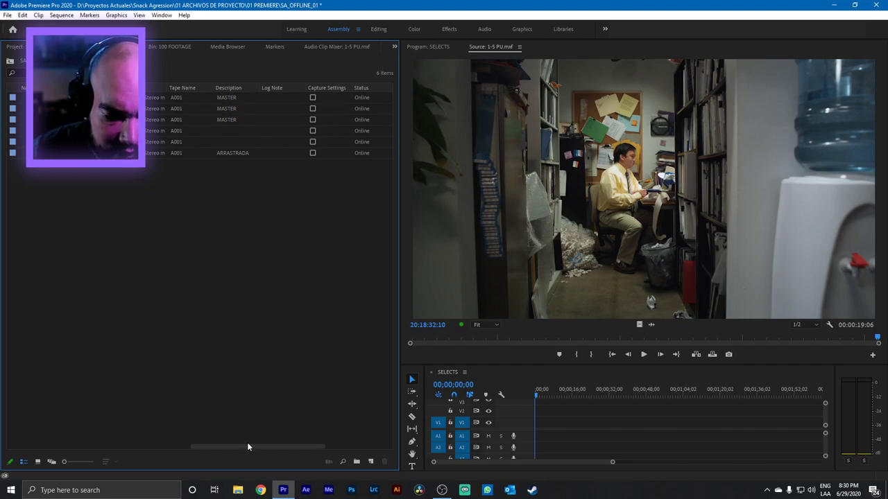
mouse_move(248, 446)
left_mouse_down()
mouse_move(313, 443)
mouse_move(258, 433)
left_mouse_up()
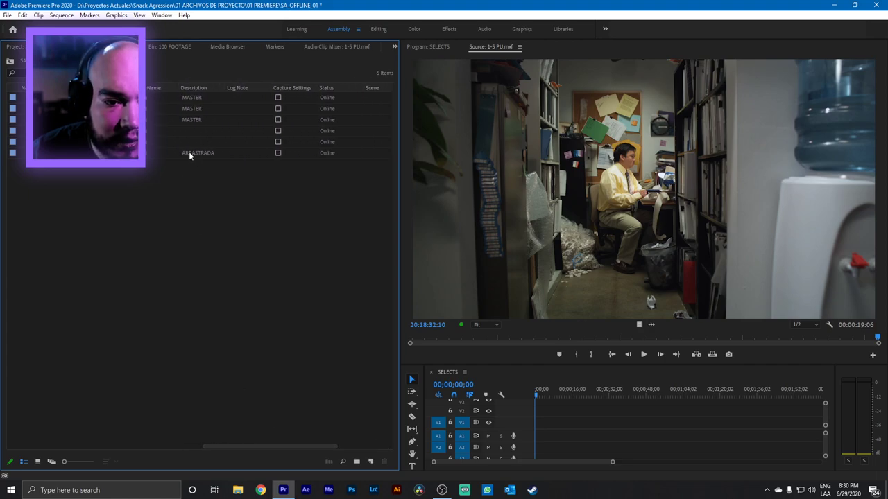
left_click(192, 119)
left_click(192, 119)
key("BackSpace")
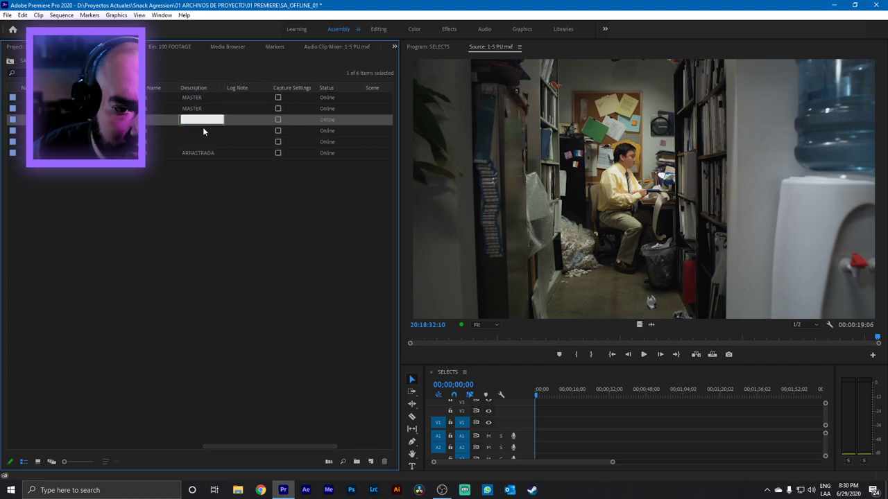
key("Return")
key("Return")
key("shift+Return")
type("MAST")
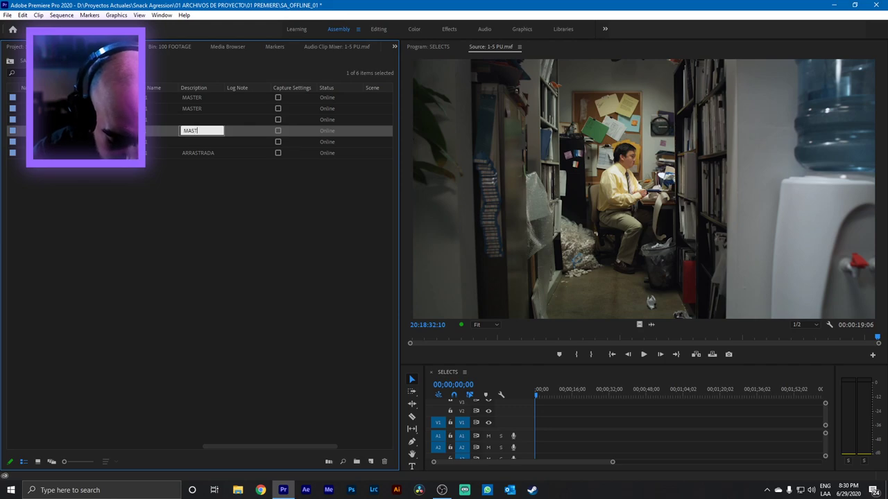
type("ER")
key("Return")
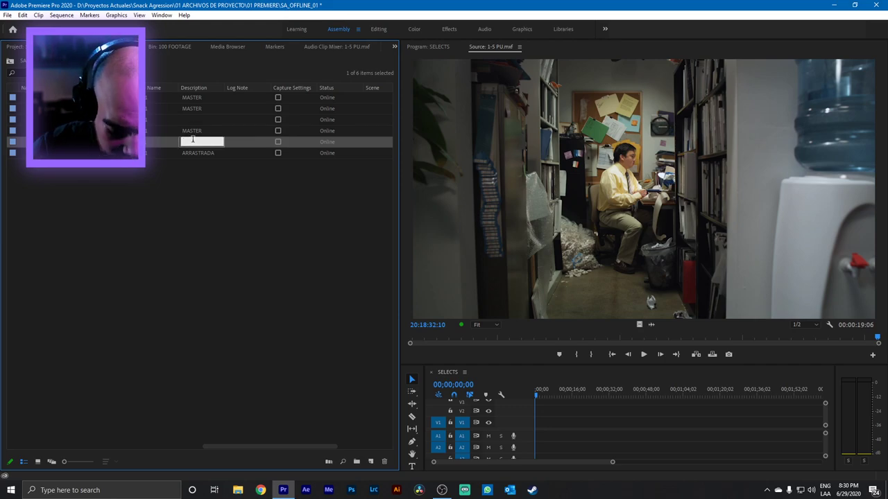
type("MASTER")
Commit the fifth clip's MASTER description, then filter the bin by MA and ART and clear the search.
left_click(189, 204)
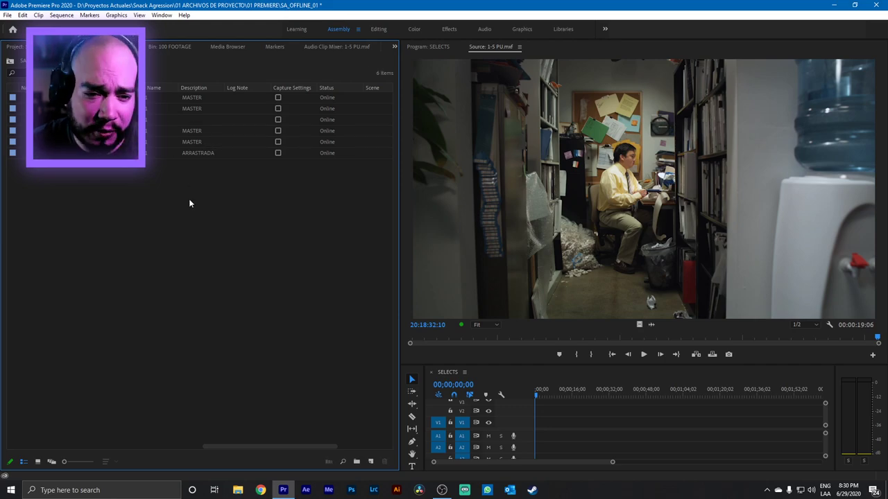
left_click_drag(235, 446, 350, 445)
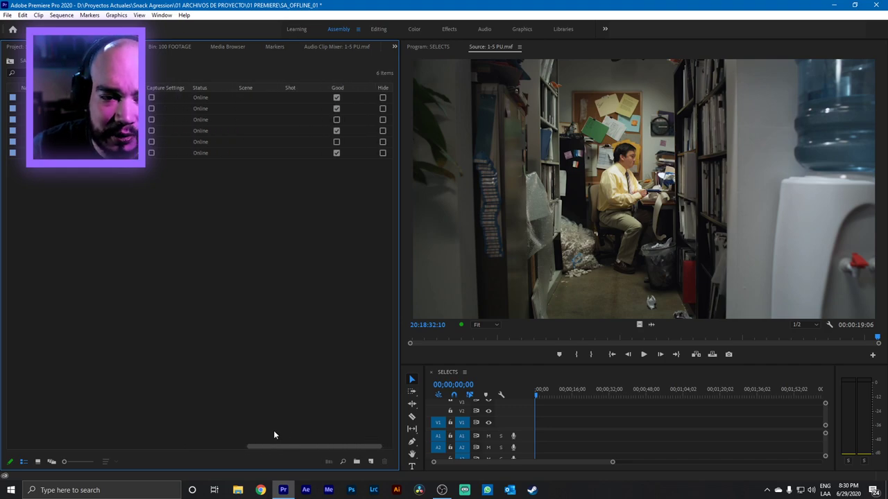
left_click_drag(274, 431, 251, 432)
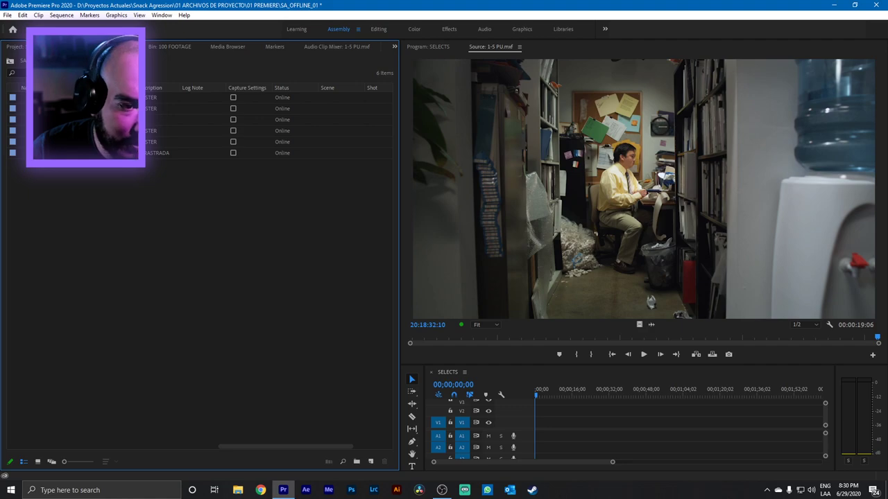
type("MA")
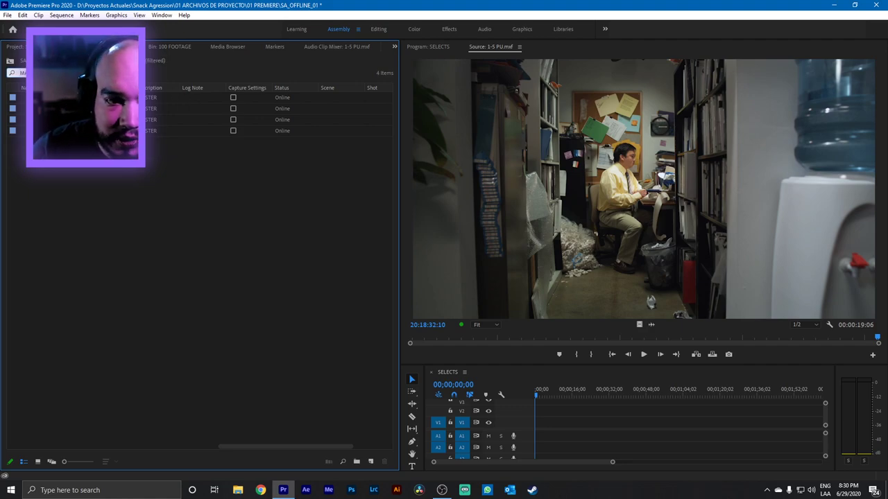
key("BackSpace")
key("BackSpace")
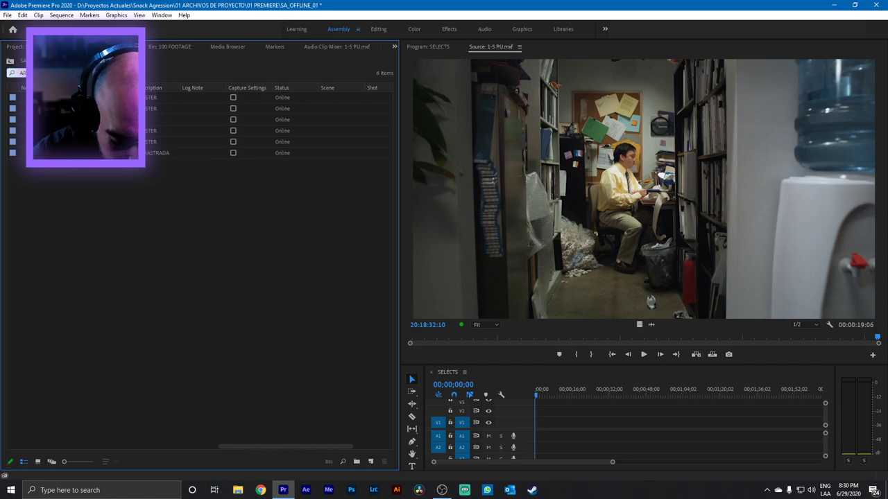
type("ART")
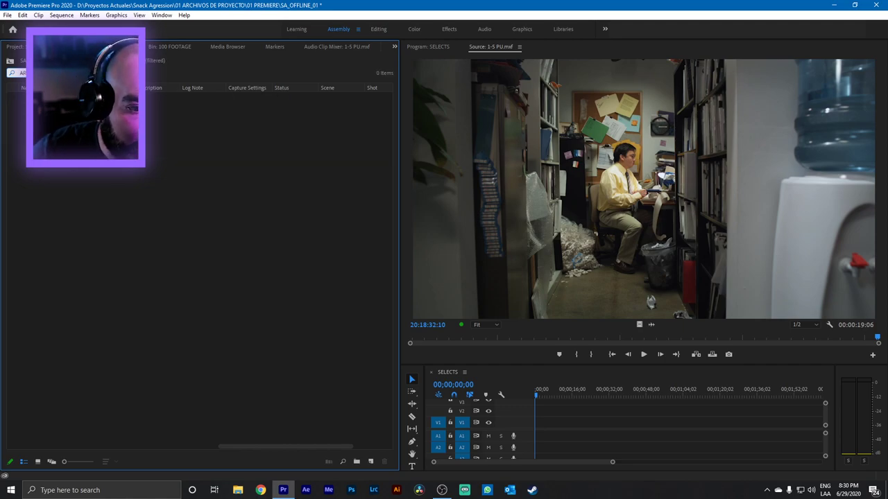
key("BackSpace")
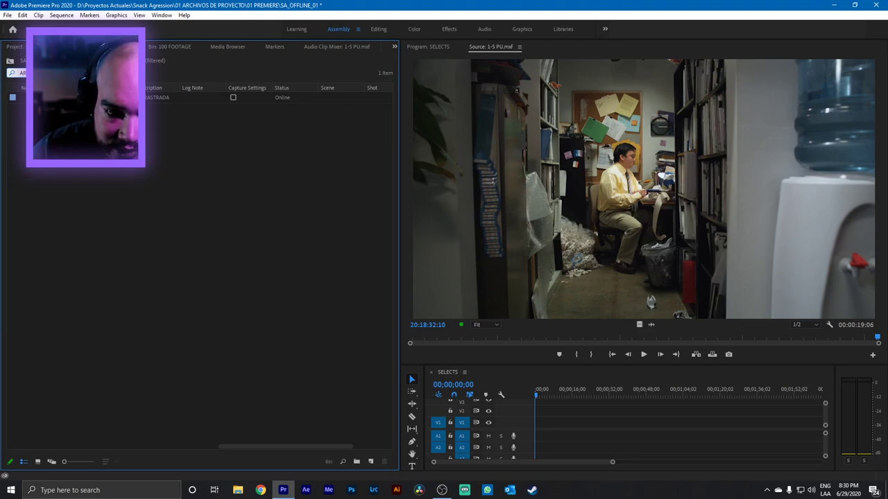
key("BackSpace")
key("BackSpace")
key("BackSpace")
key("BackSpace")
key("BackSpace")
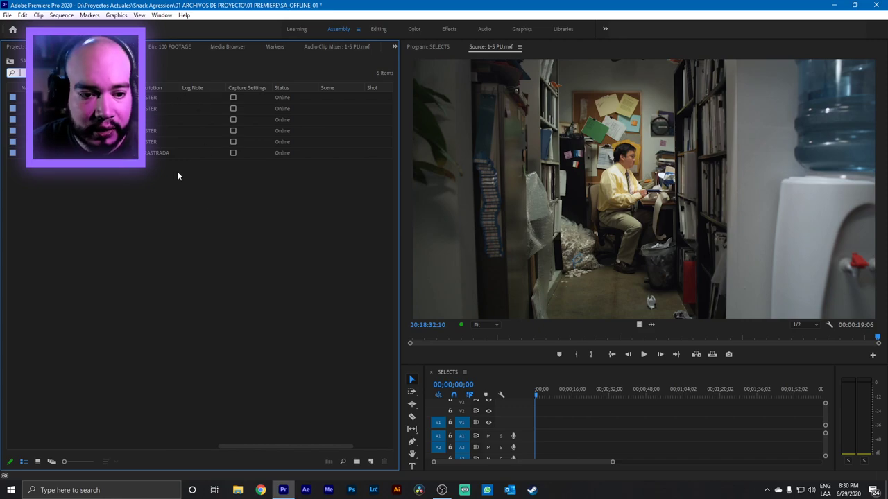
Append a comma to the last clip's ARRASTRADA description.
left_click(166, 153)
left_click(170, 153)
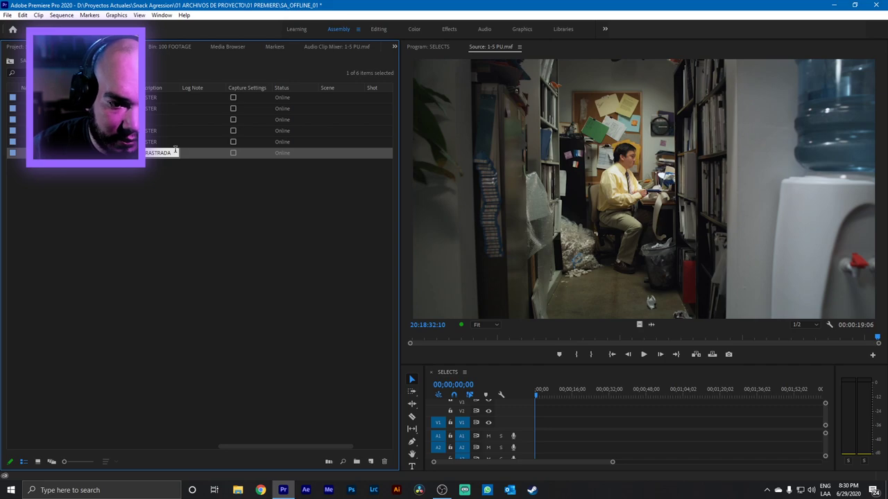
type(", M")
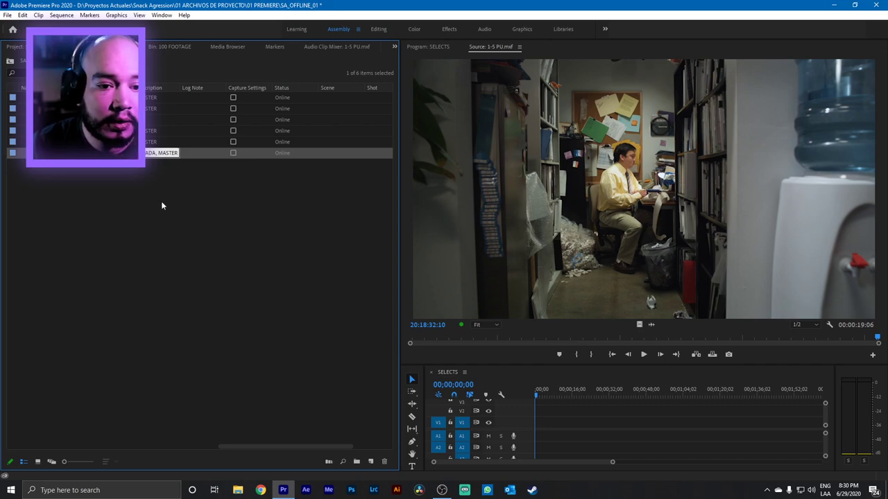
left_click(161, 201)
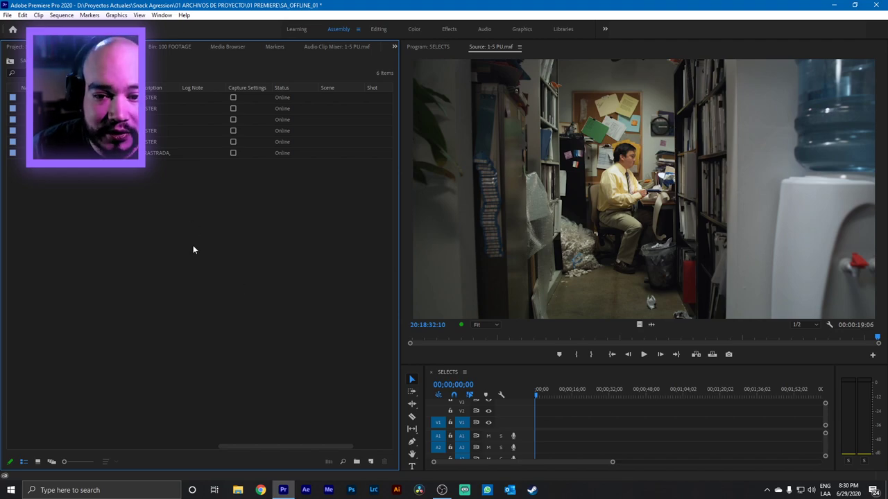
left_click_drag(276, 446, 359, 444)
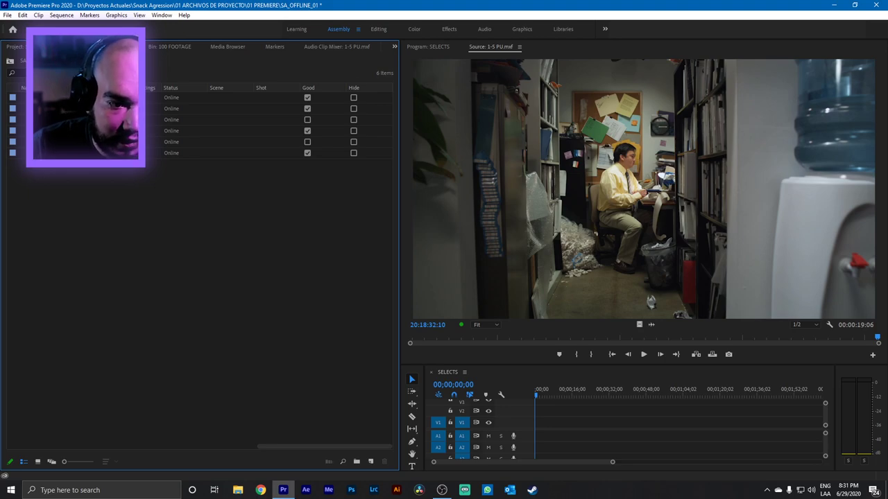
Replay and scrub the 1-5 PU take in the Source Monitor to finish reviewing it.
left_click(474, 339)
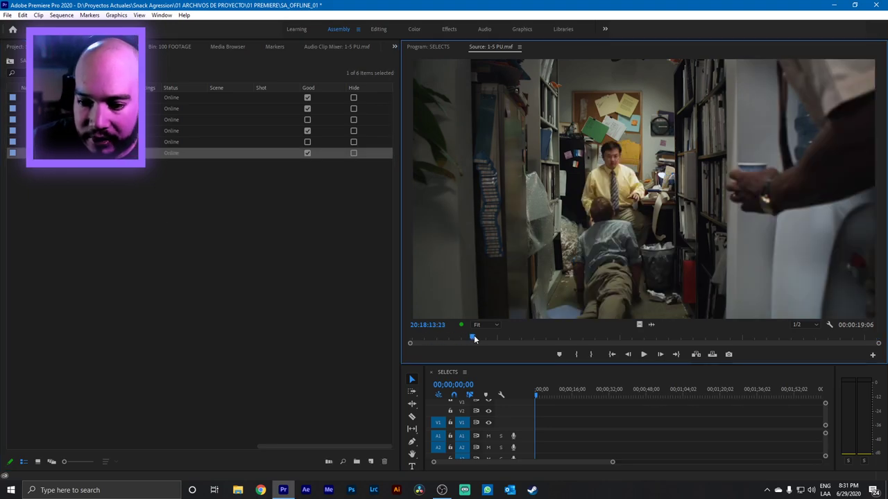
key("space")
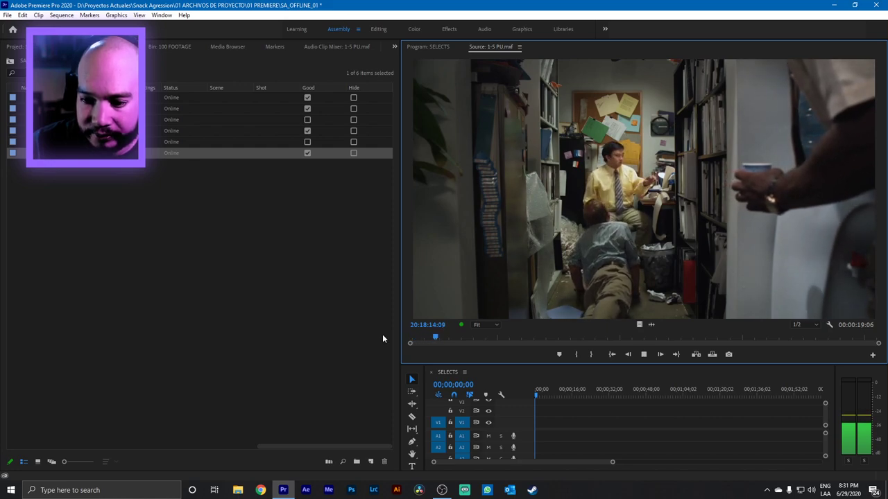
key("space")
left_click_drag(437, 337, 409, 339)
key("space")
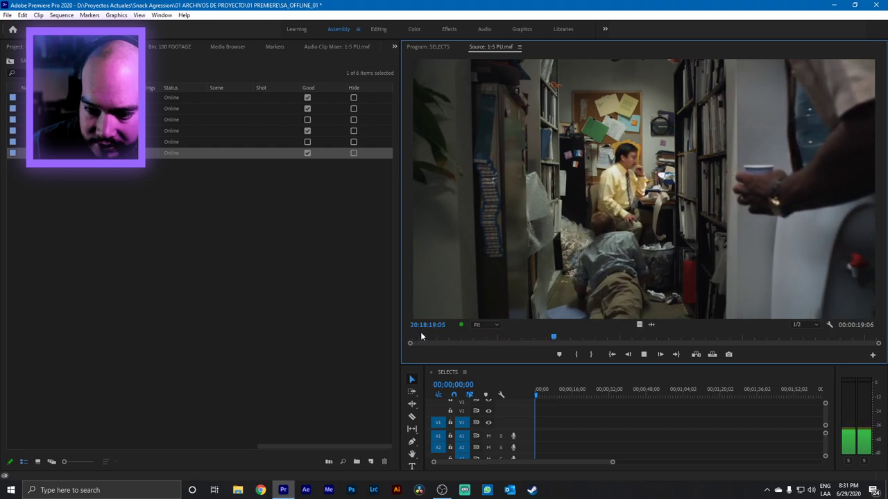
key("space")
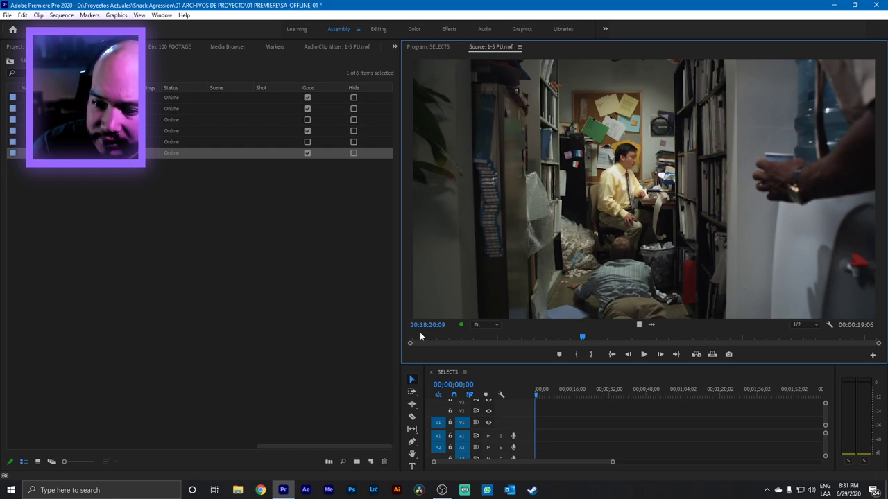
key("space")
key("space")
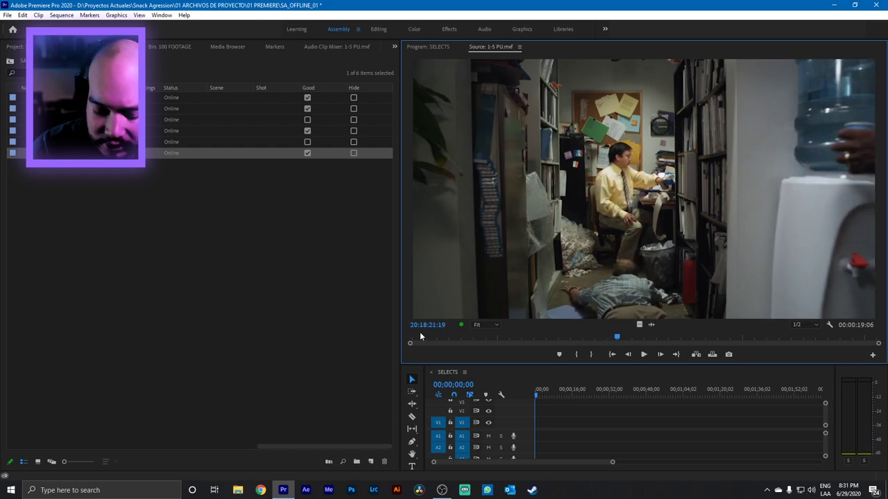
key("space")
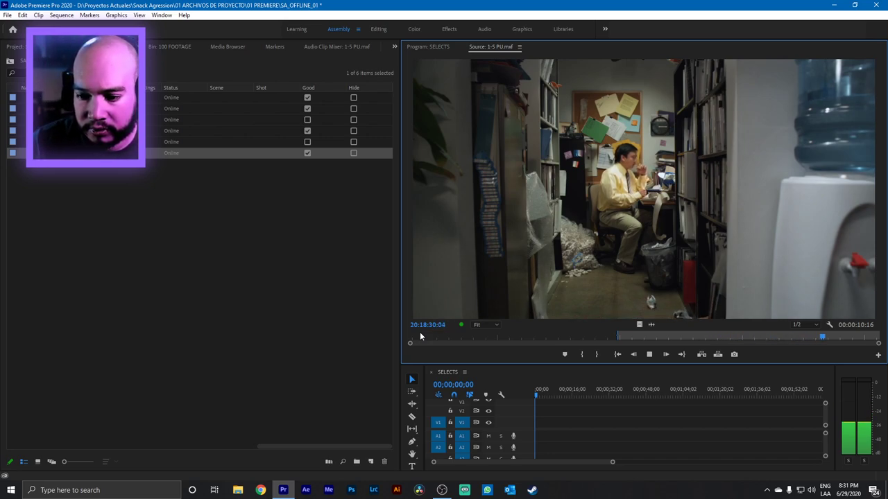
key("space")
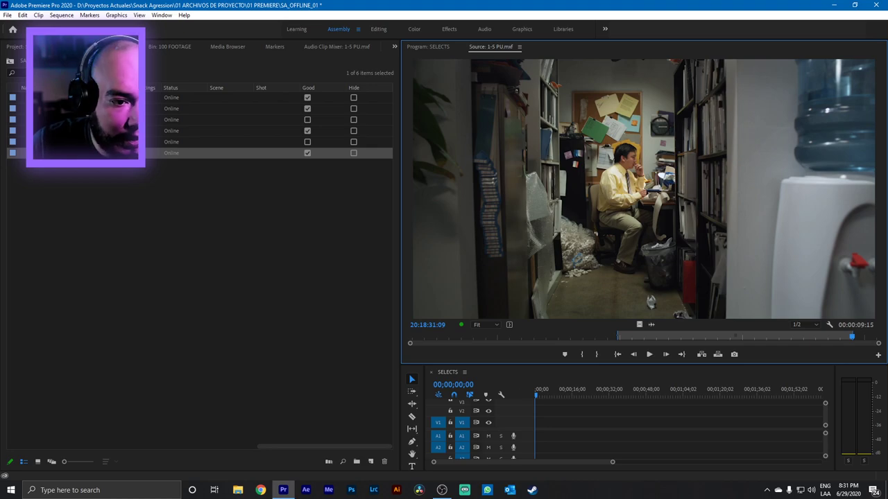
Load 1-1.mxf and play it from the clapperboard near its start.
double_click(159, 97)
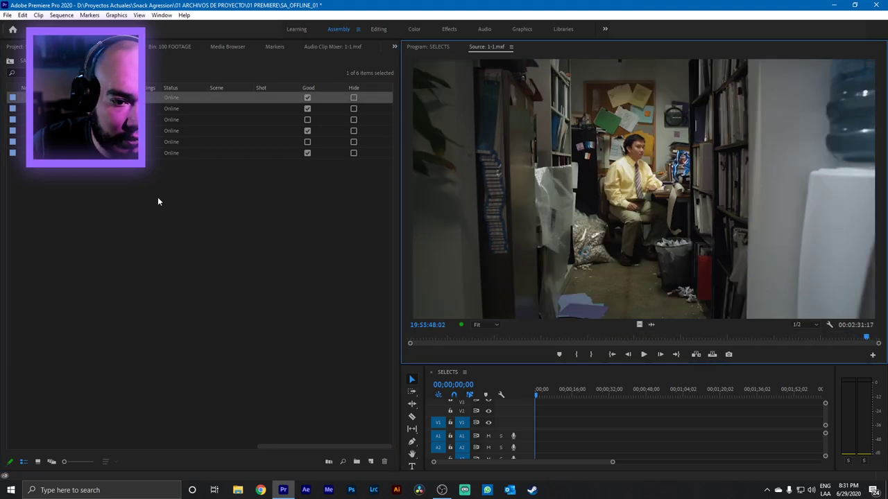
left_click(429, 341)
left_click_drag(409, 337, 427, 341)
key("space")
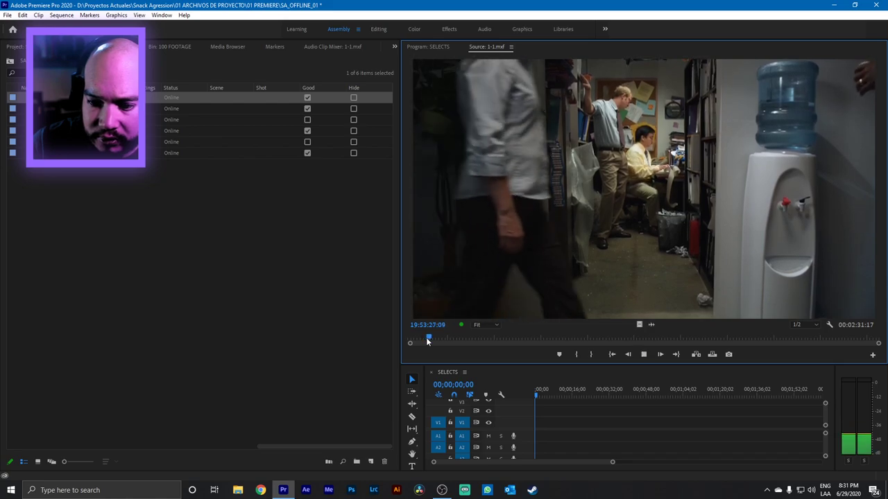
key("space")
key("Home")
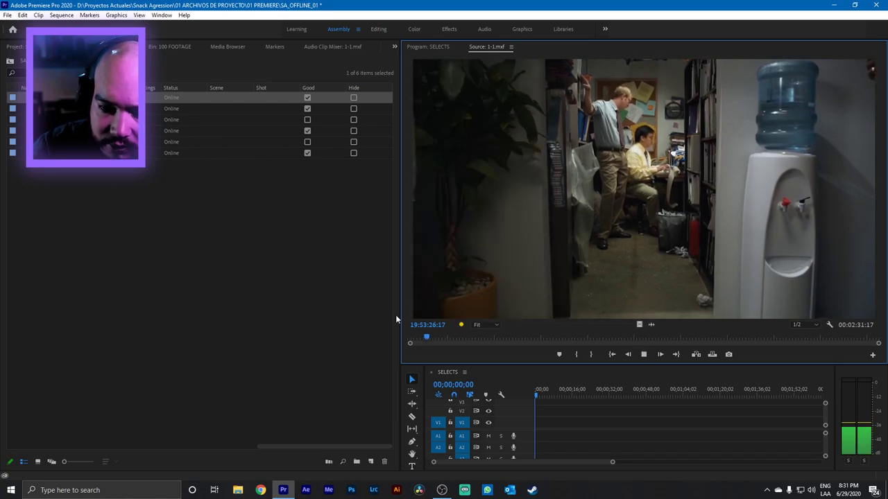
key("space")
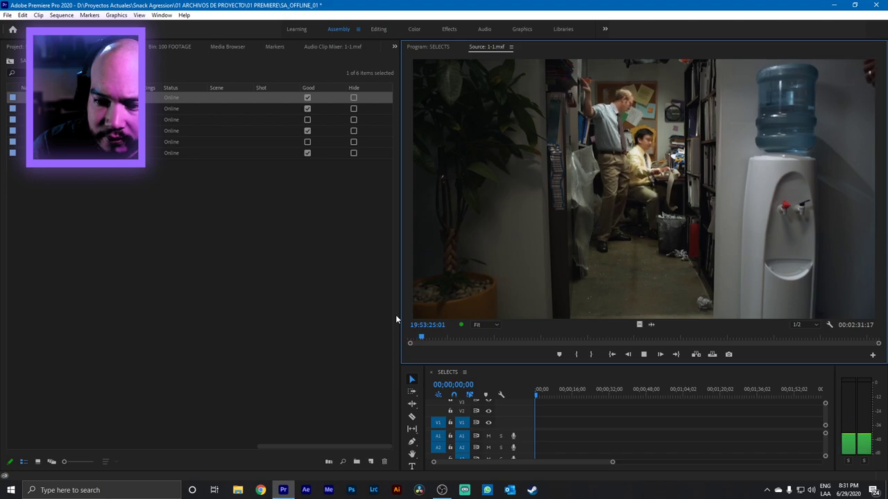
key("space")
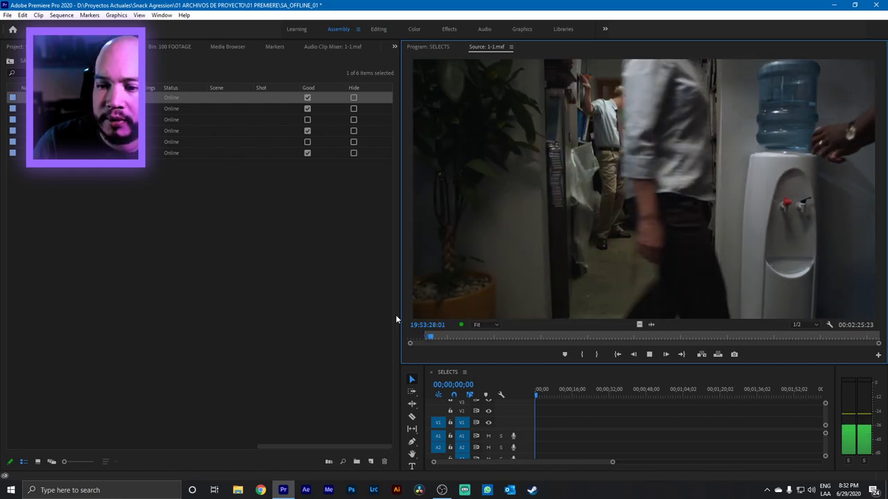
key("space")
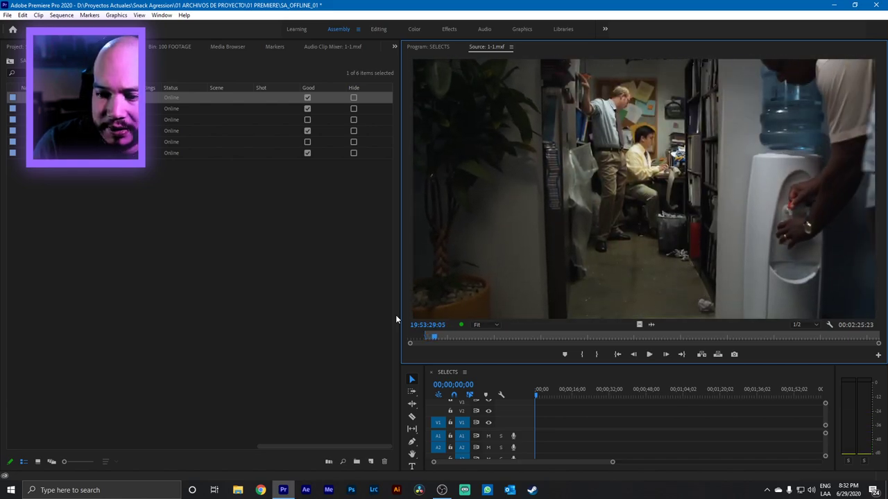
key("space")
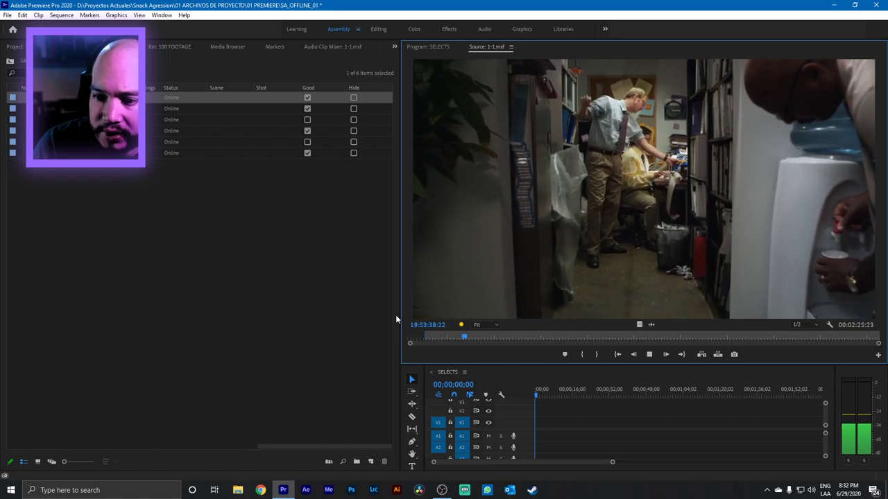
key("space")
Set the Out point where the action ends and insert the 30-second range into SELECTS.
key("Left")
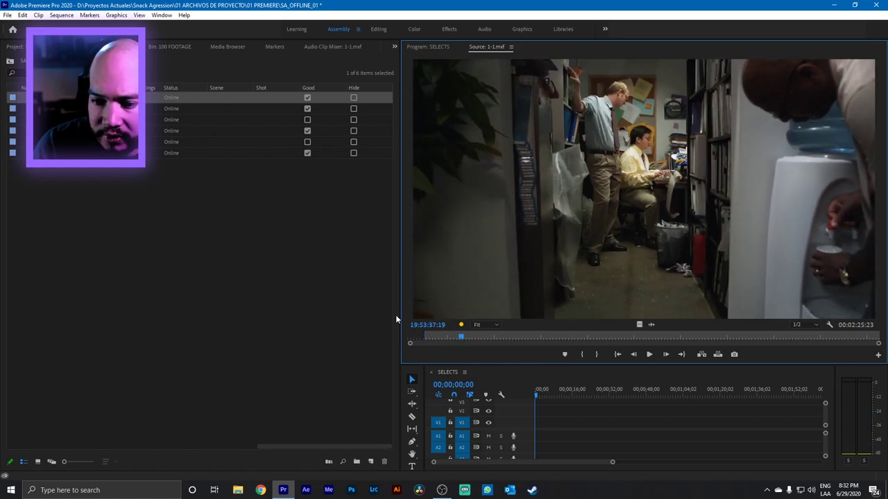
key("space")
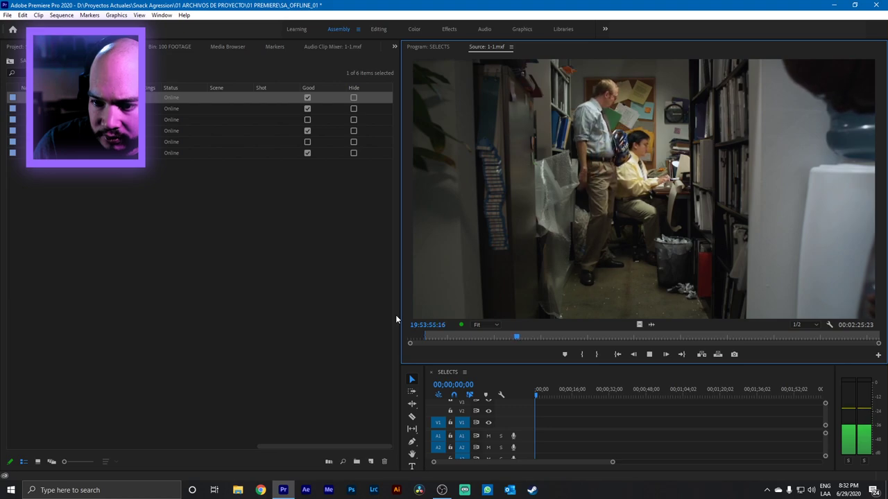
key("space")
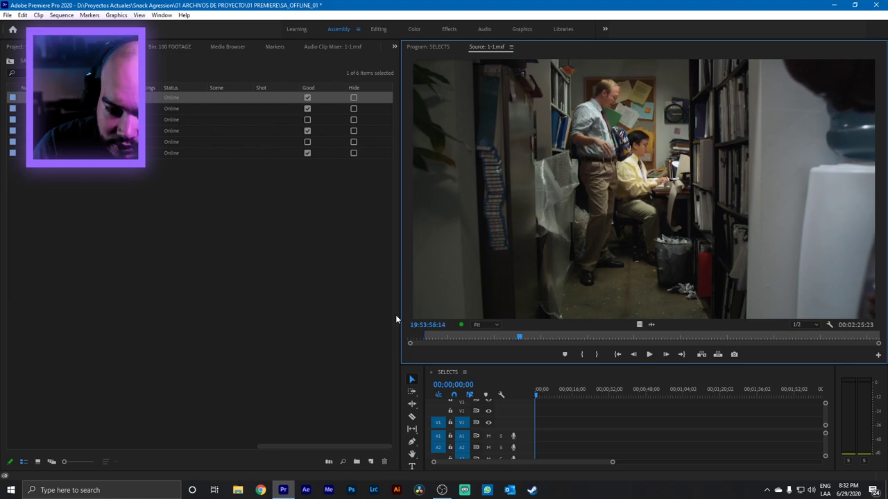
key("Left")
key("Left")
key("Left")
key("Left")
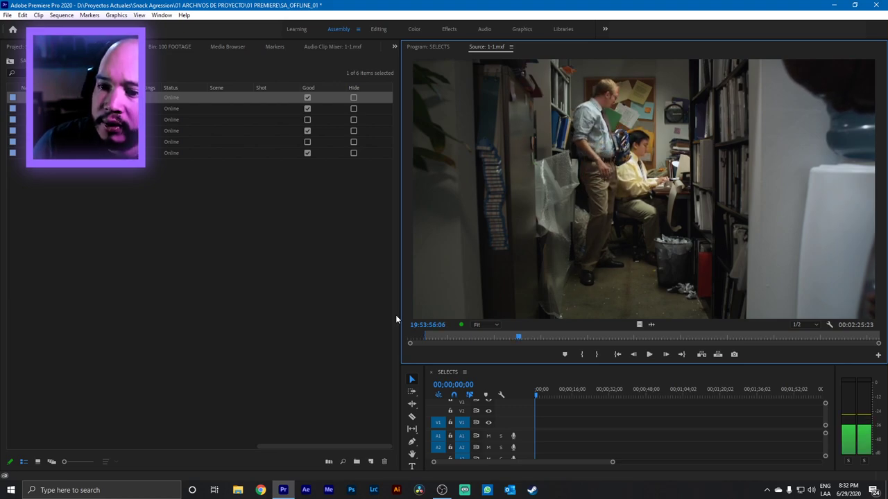
key("o")
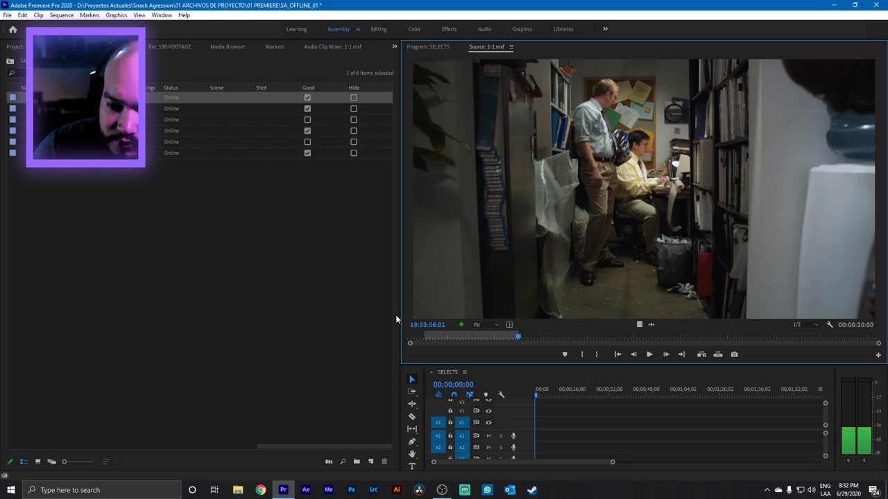
key("comma")
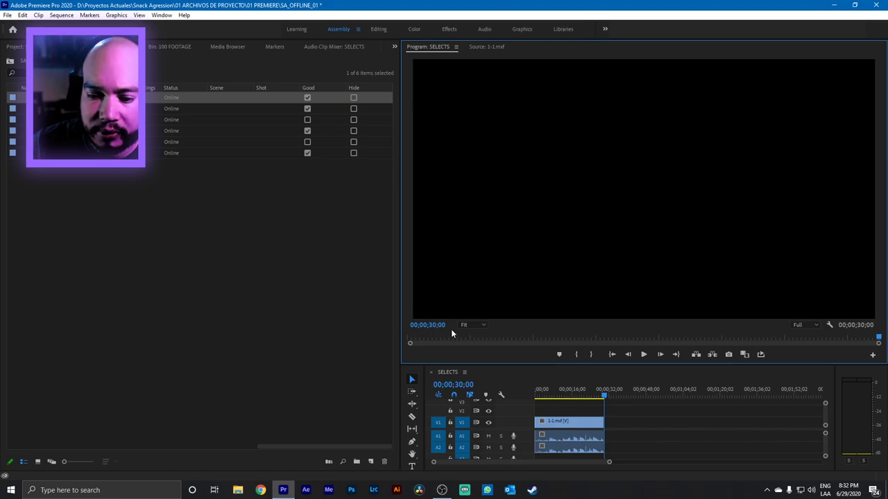
Close the Program: SELECTS panel so only the 1-1.mxf source monitor remains.
left_click(478, 48)
left_click_drag(516, 341, 543, 338)
left_click(428, 47)
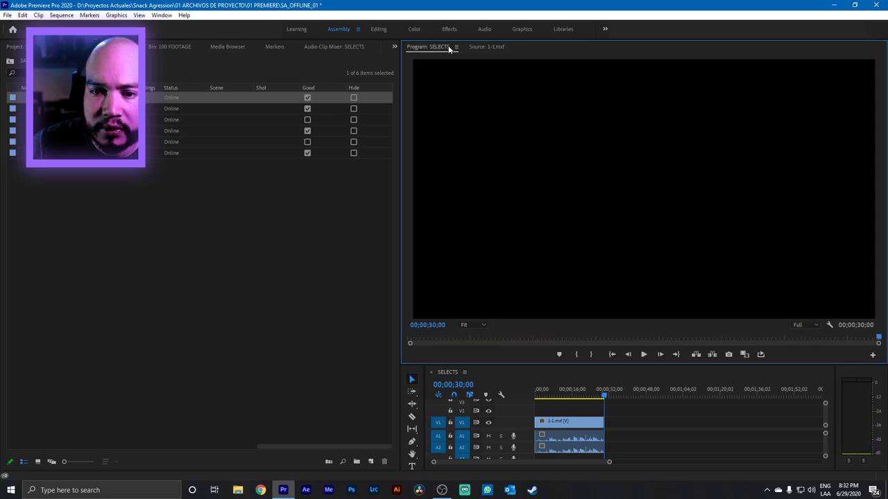
left_click(456, 46)
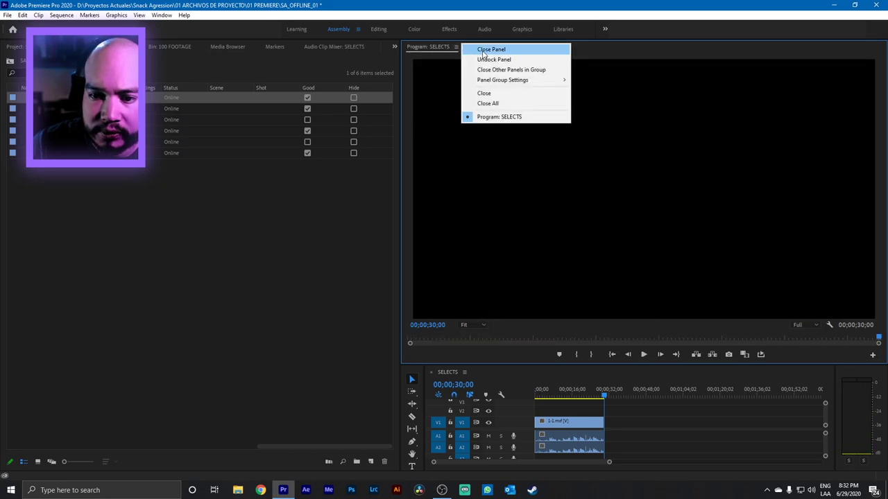
left_click(489, 50)
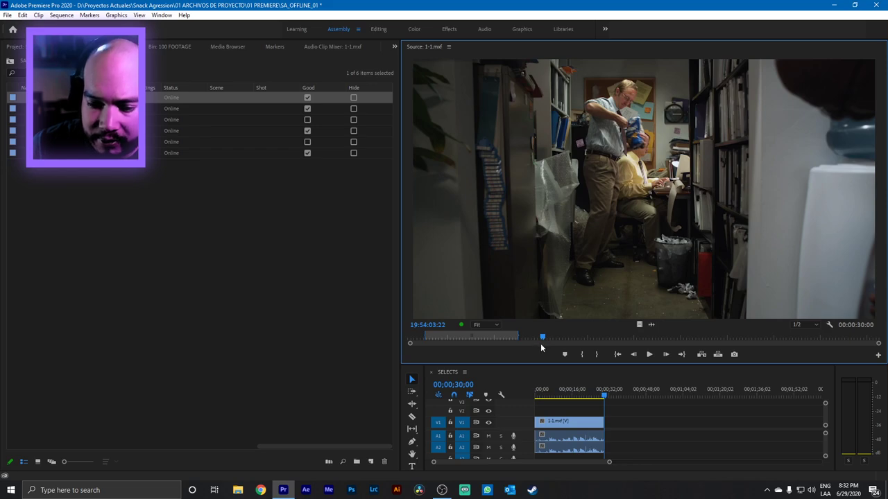
Play further into 1-1.mxf and set a new Out point ending a second ~21-second portion.
left_click_drag(541, 345, 755, 345)
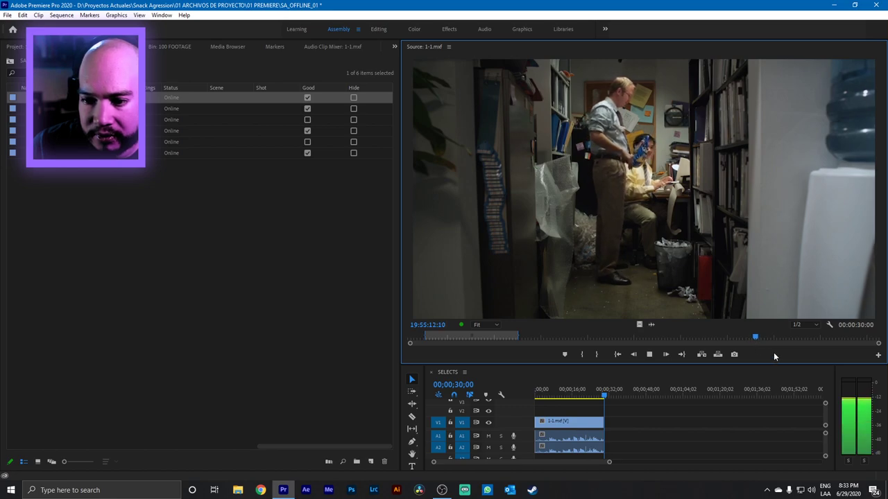
key("space")
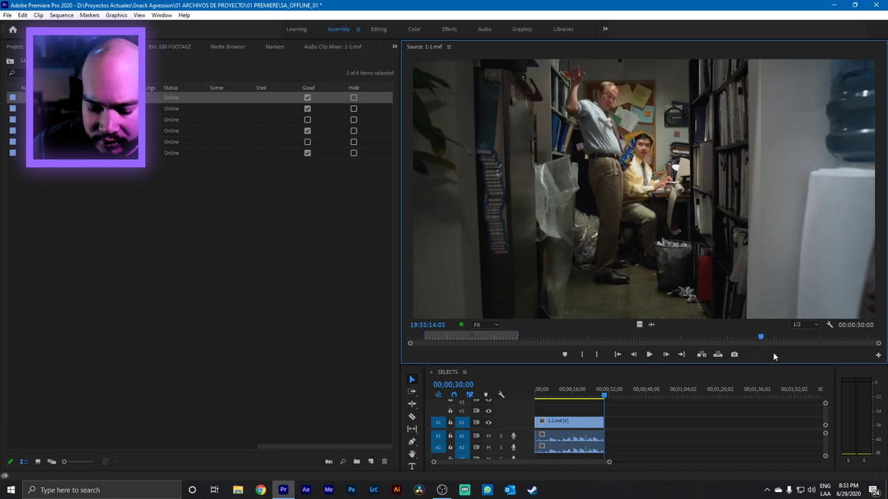
key("j")
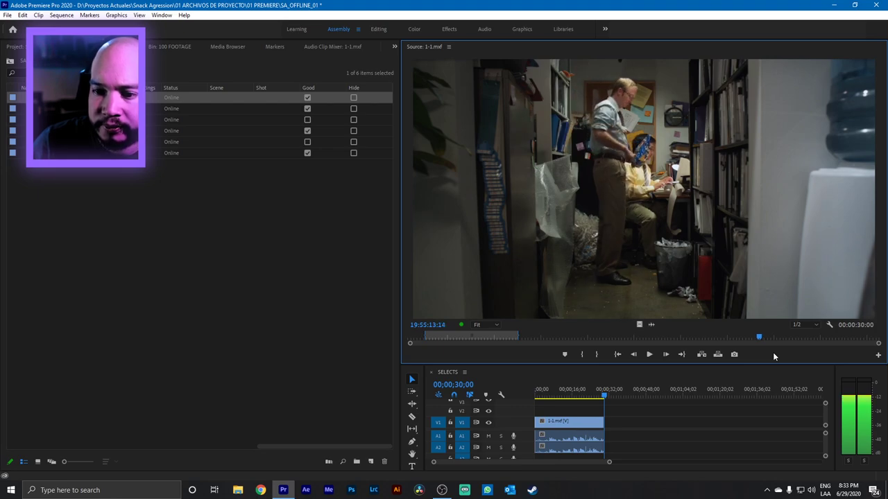
key("space")
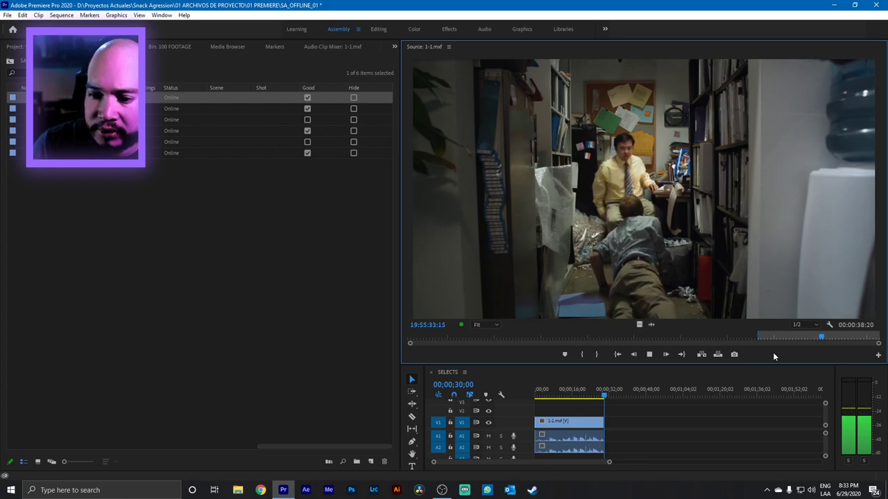
key("space")
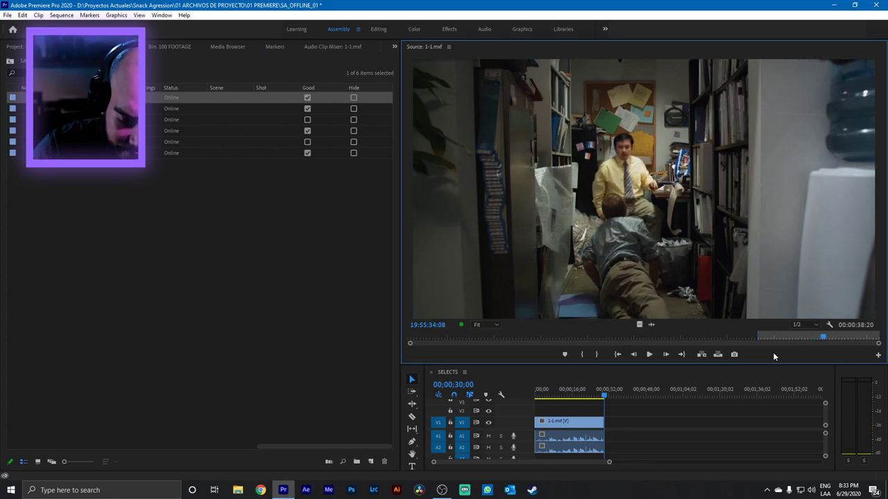
key("o")
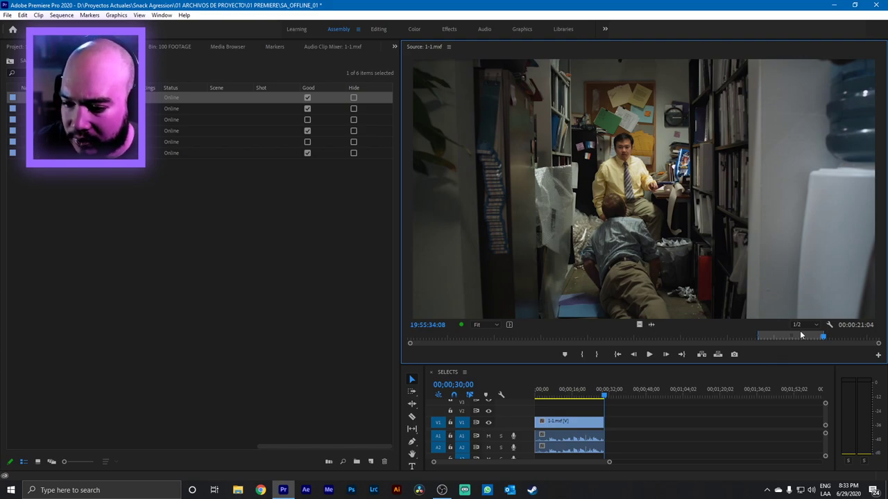
mouse_move(823, 339)
left_mouse_down()
mouse_move(858, 338)
mouse_move(835, 339)
left_mouse_up()
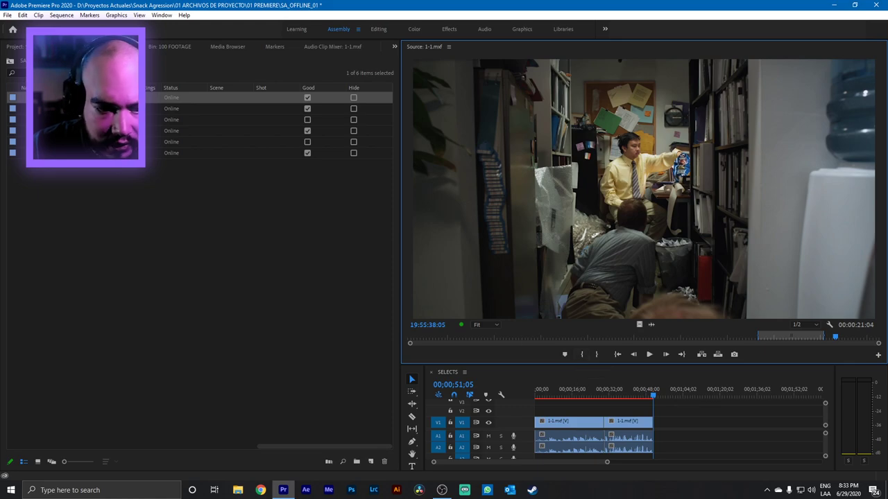
Save the project and load take 1-4.mxf, skipping past the slate to 20:09:55:06.
left_click(118, 119)
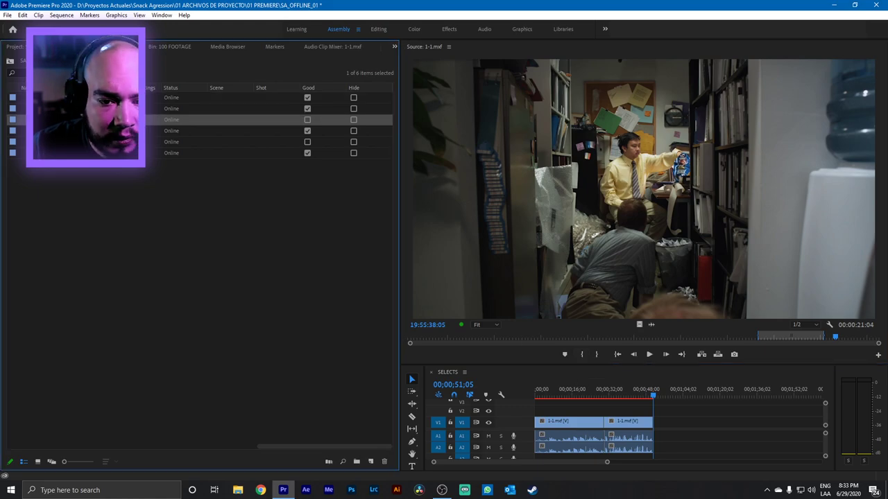
key("ctrl+s")
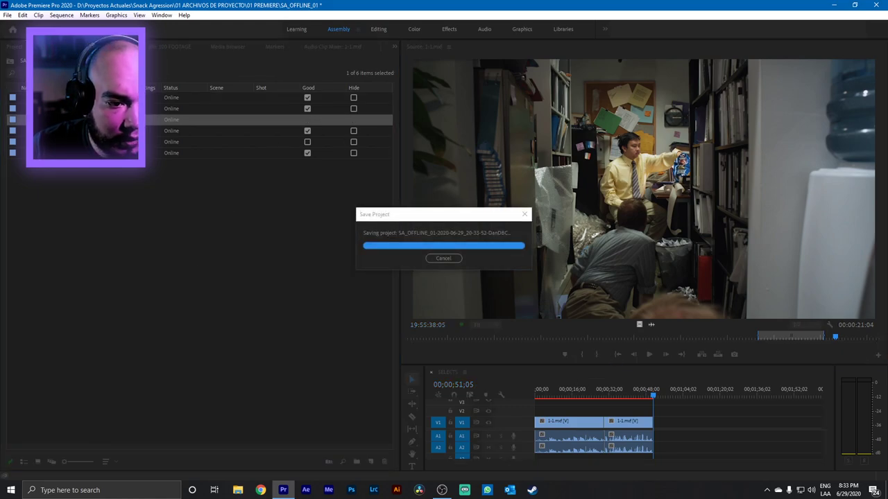
double_click(117, 131)
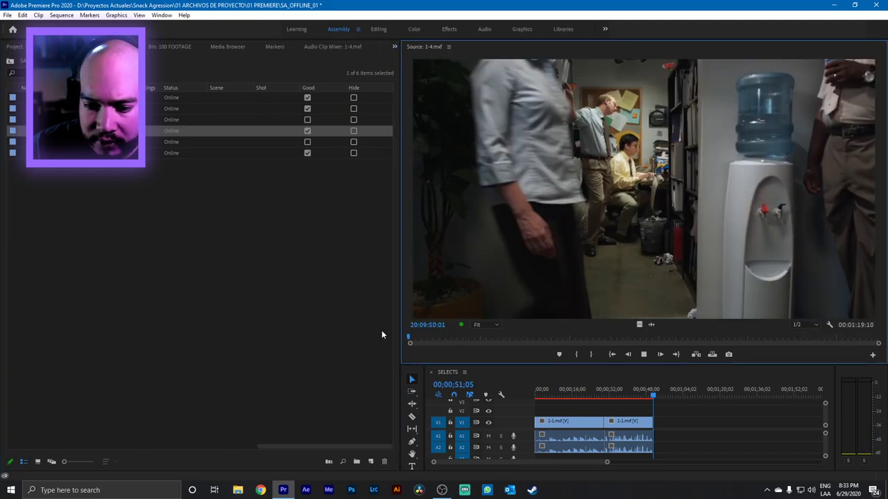
key("space")
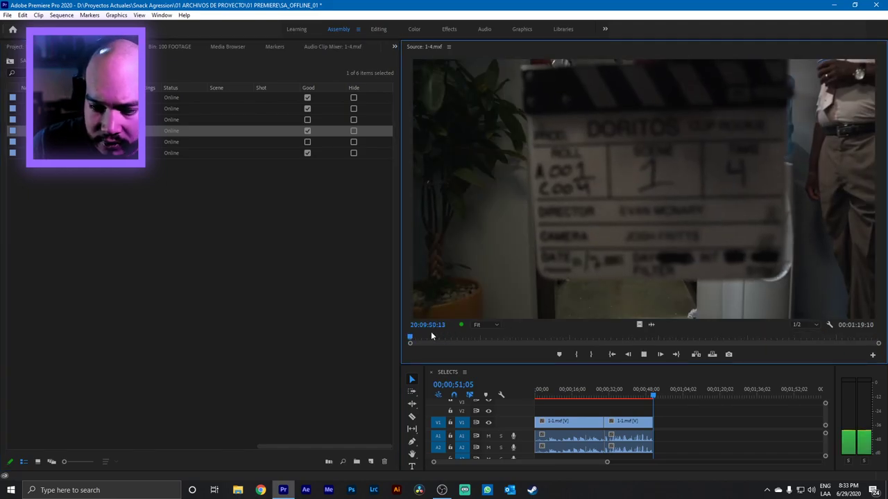
left_click(449, 339)
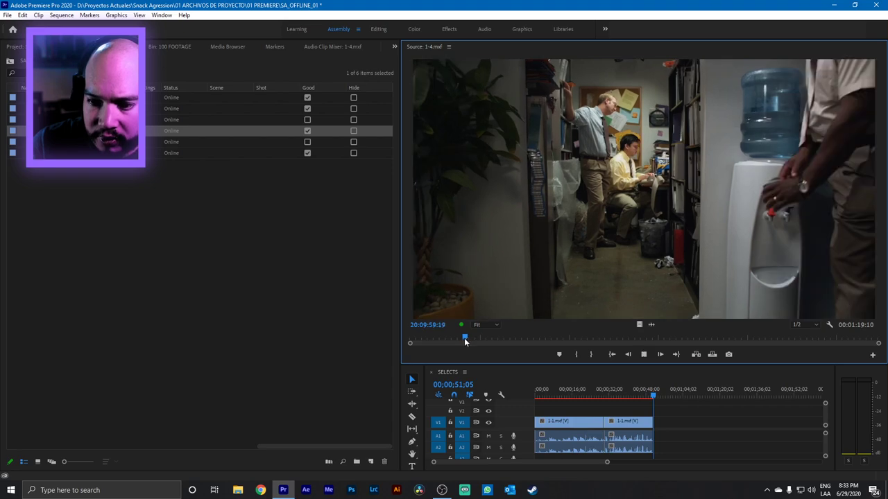
key("space")
left_click(448, 338)
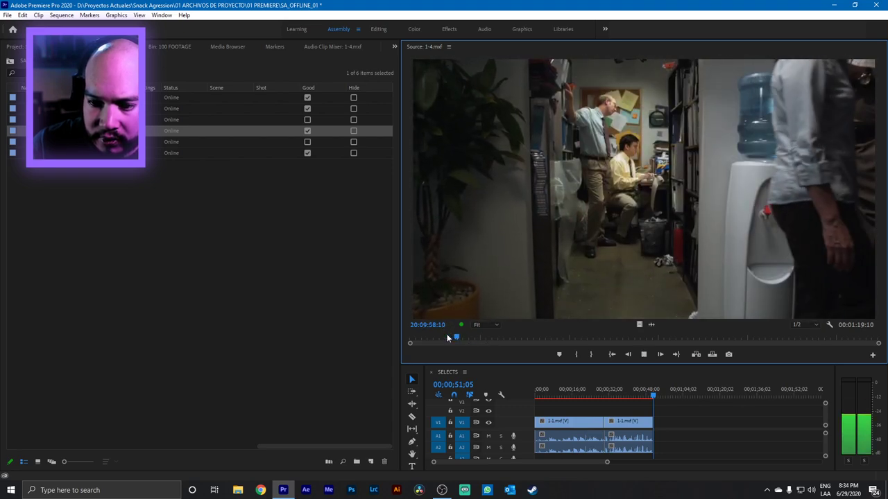
left_click(439, 338)
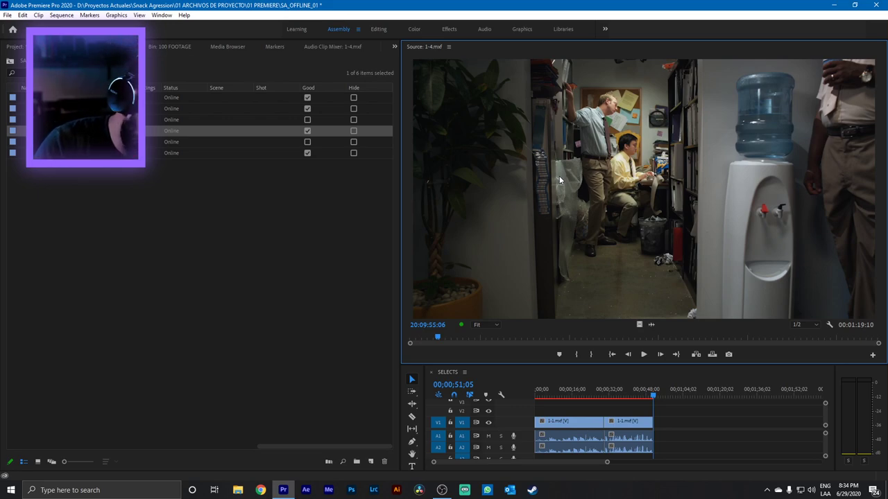
Set the 1-4 Out point at 20:10:20:13 and append the range to the end of SELECTS.
key("space")
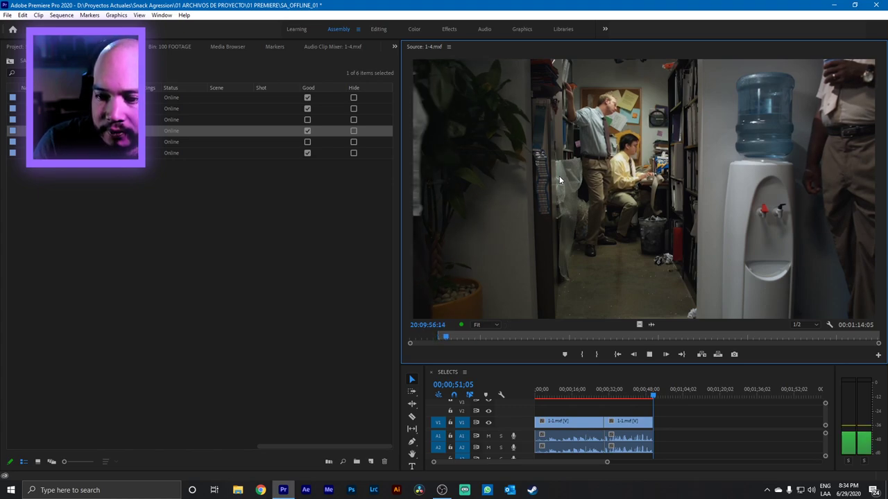
key("space")
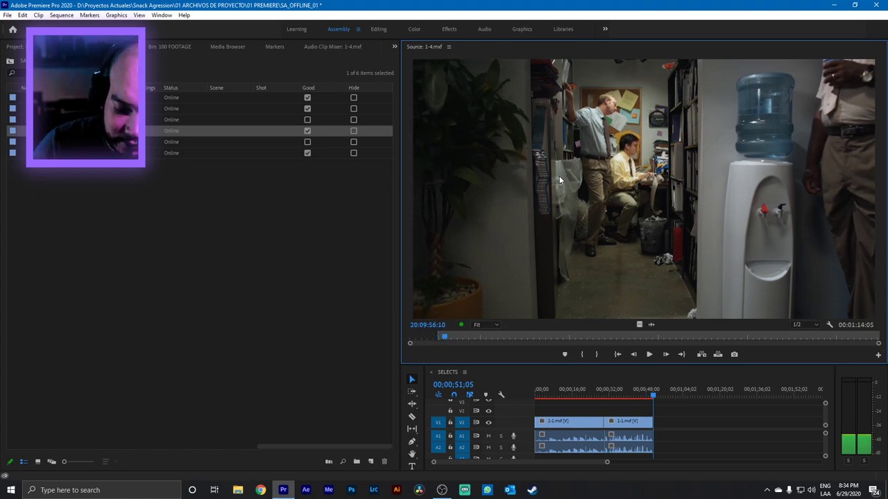
key("space")
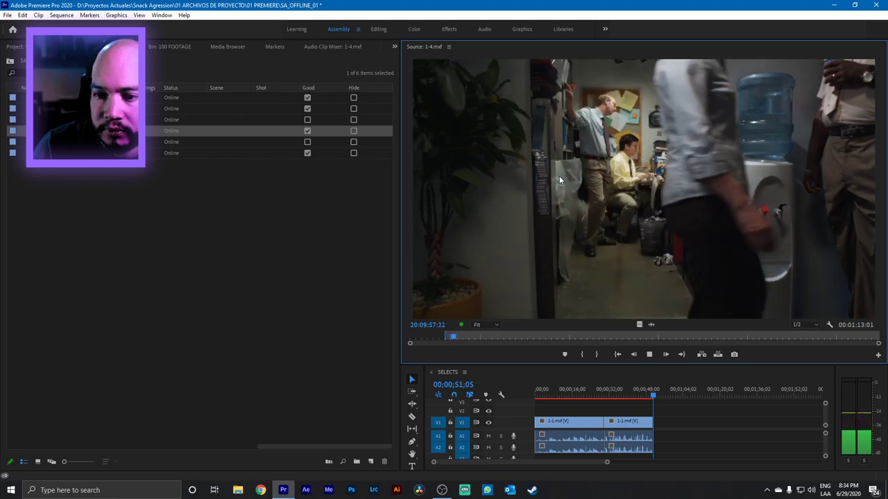
key("space")
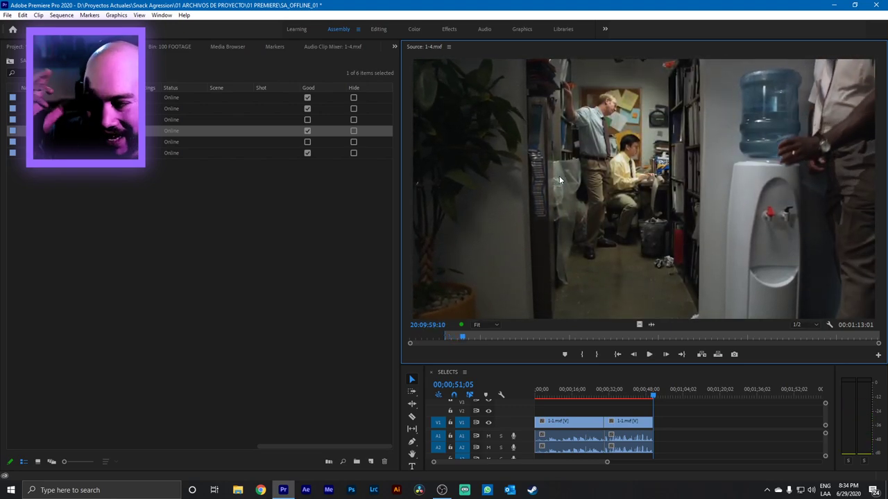
key("space")
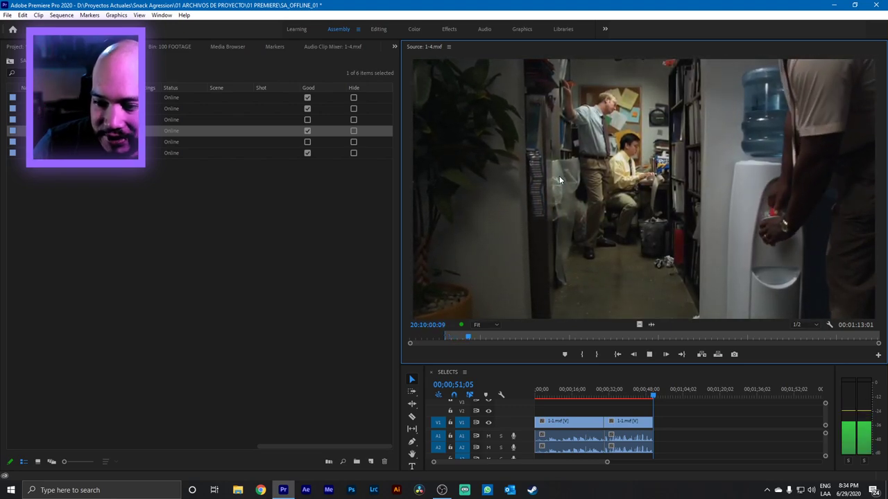
key("space")
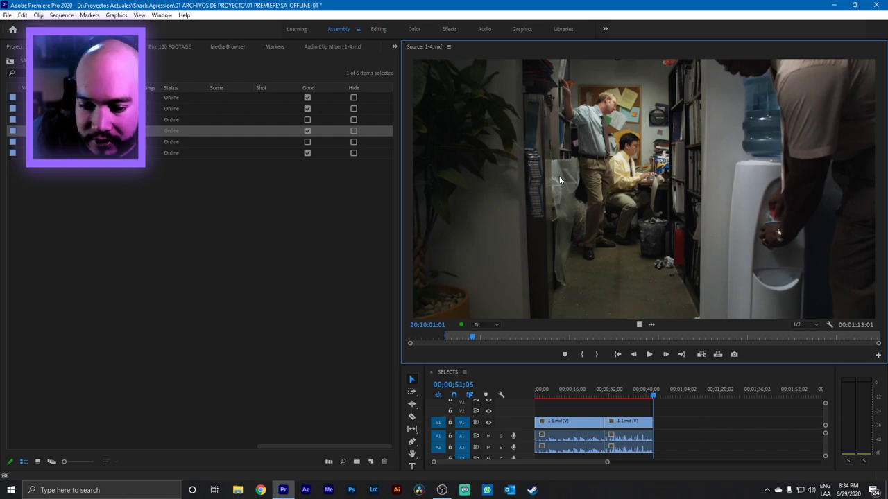
key("space")
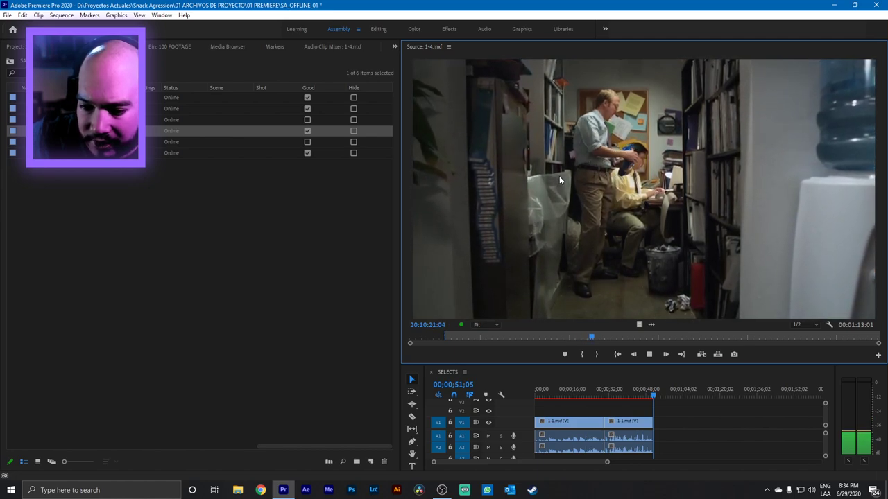
key("space")
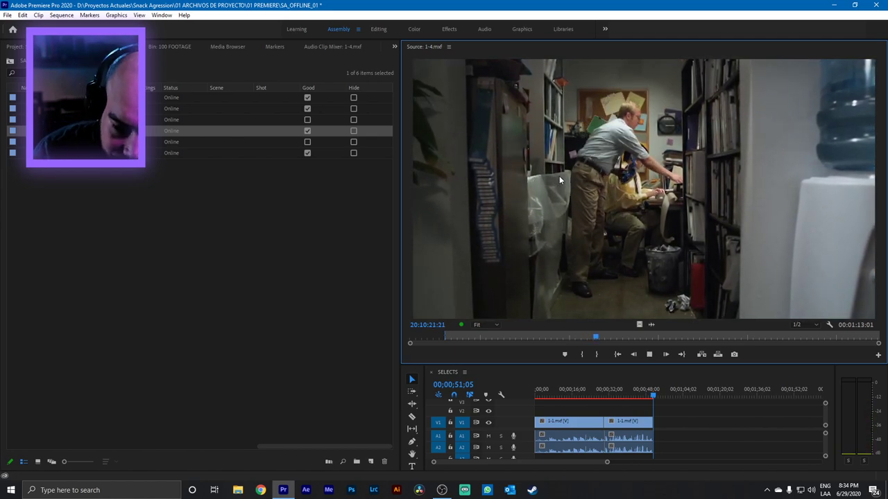
key("j")
key("k")
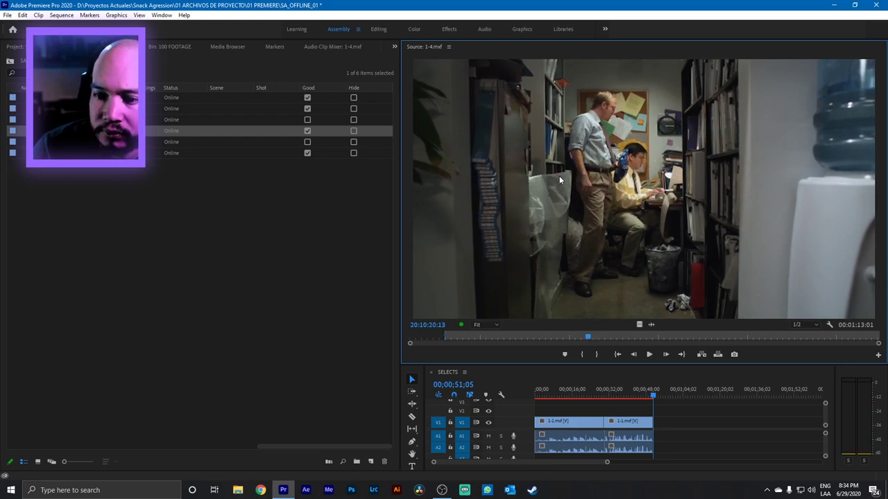
key("o")
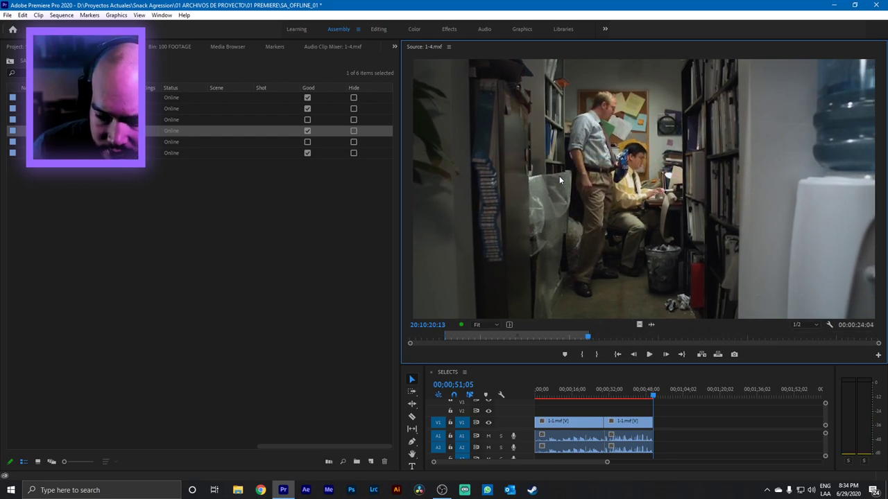
key("period")
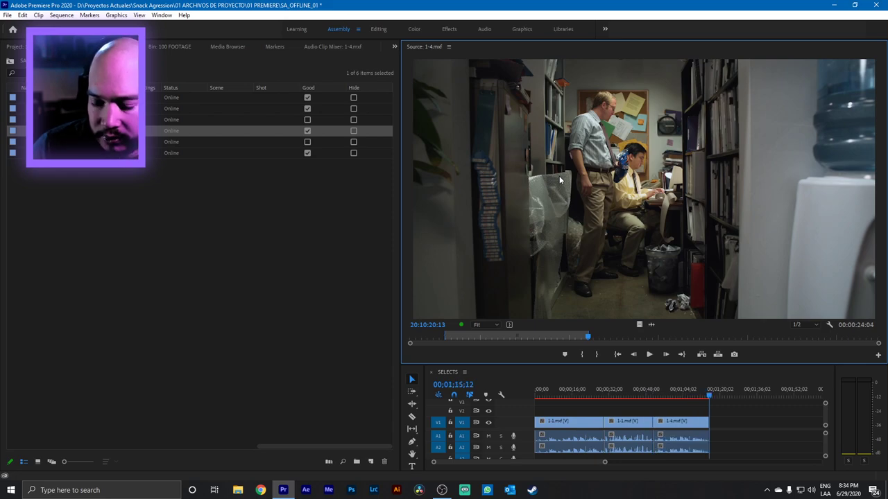
Drag the 1-4 clip between the two 1-1 clips in SELECTS and scrub to check the order.
left_click(677, 422)
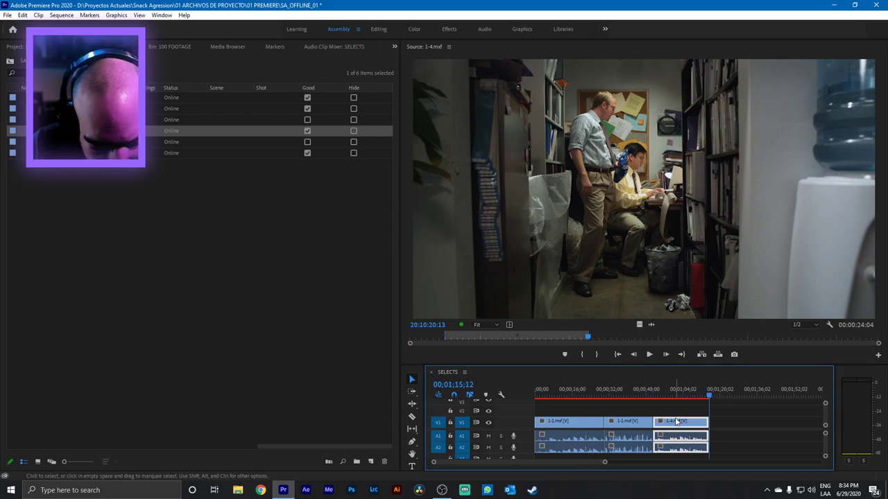
left_click_drag(677, 422, 626, 428)
left_click(614, 338)
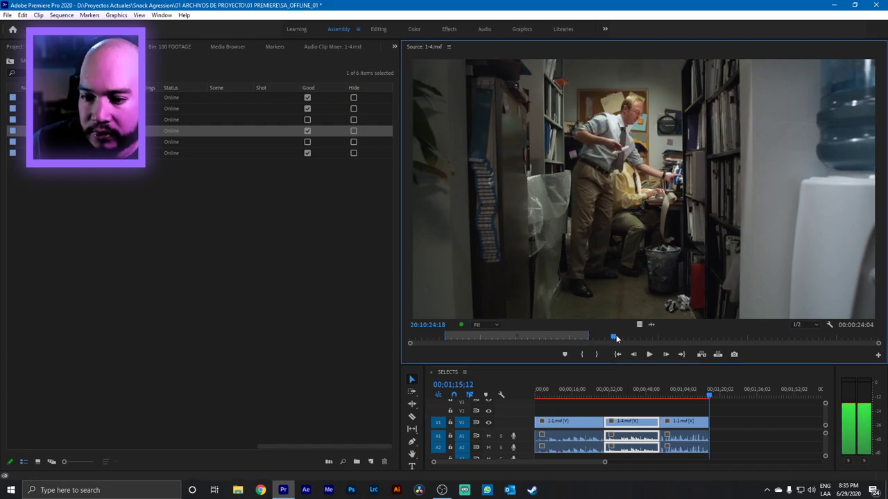
left_click_drag(617, 338, 679, 342)
left_click(562, 393)
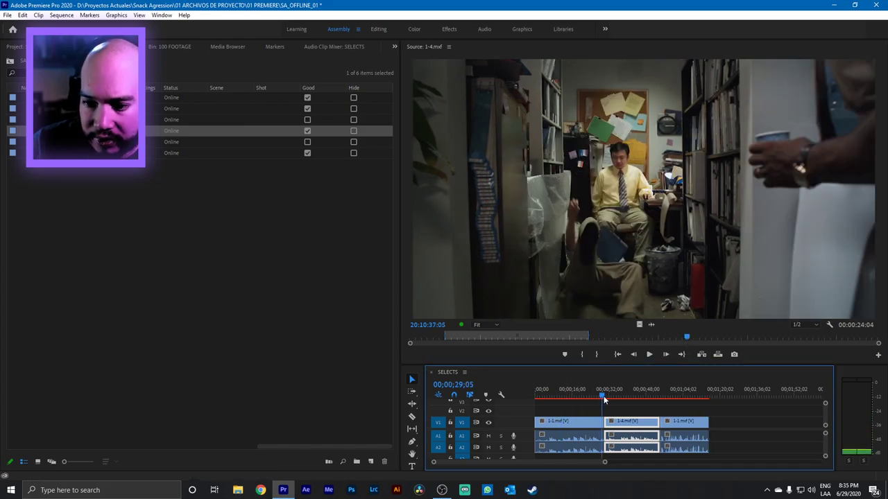
left_click_drag(608, 396, 641, 398)
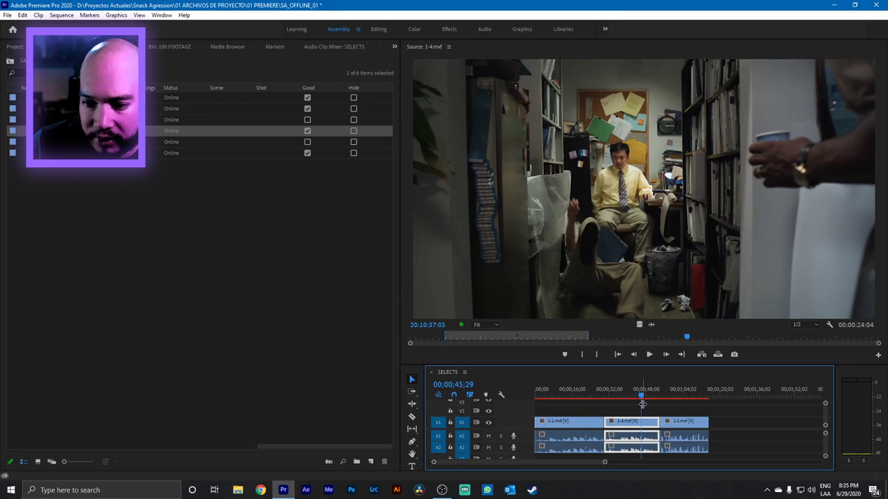
left_click(586, 392)
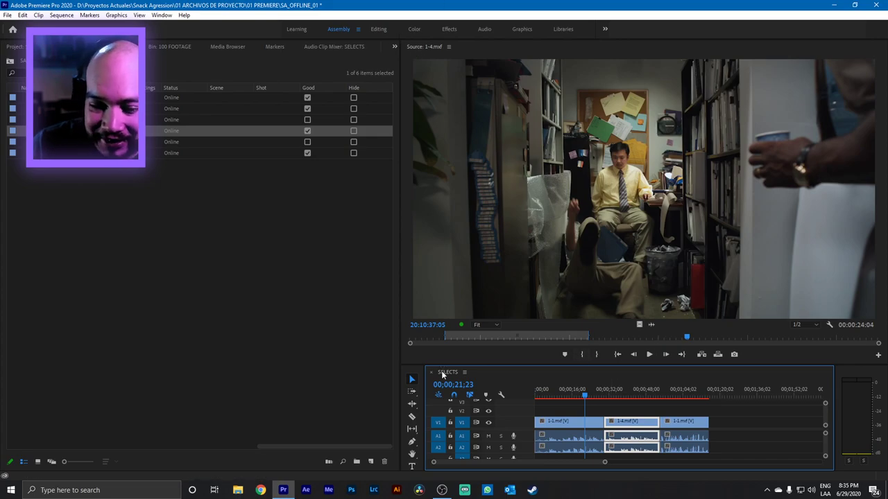
left_click_drag(642, 339, 730, 340)
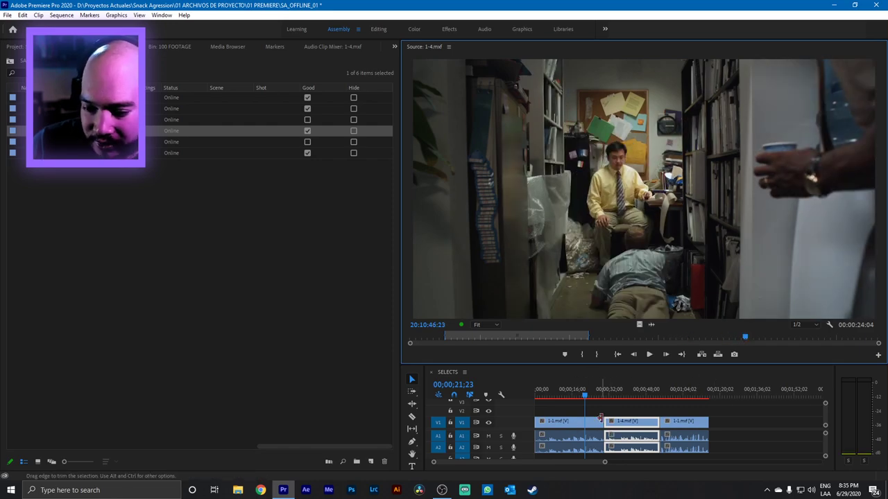
Mark a 1-4 range from 20:10:30:03 to 20:10:48:08 in the Source Monitor.
left_click(620, 339)
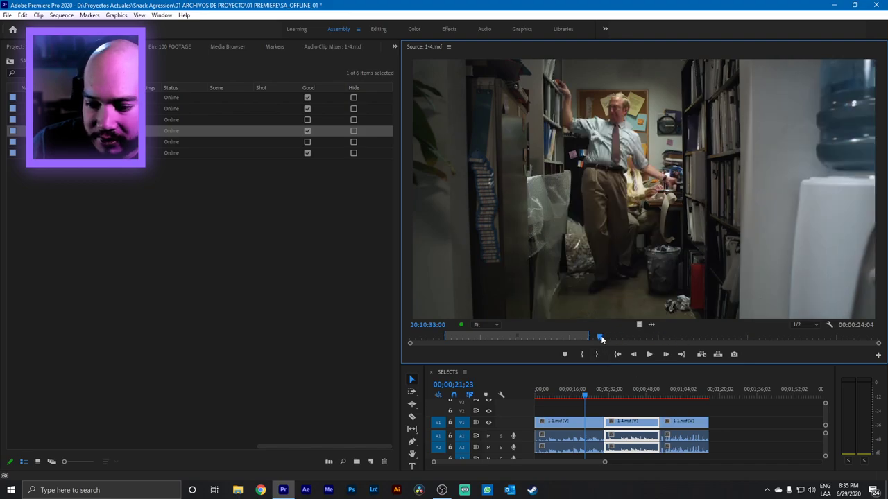
left_click_drag(601, 339, 633, 338)
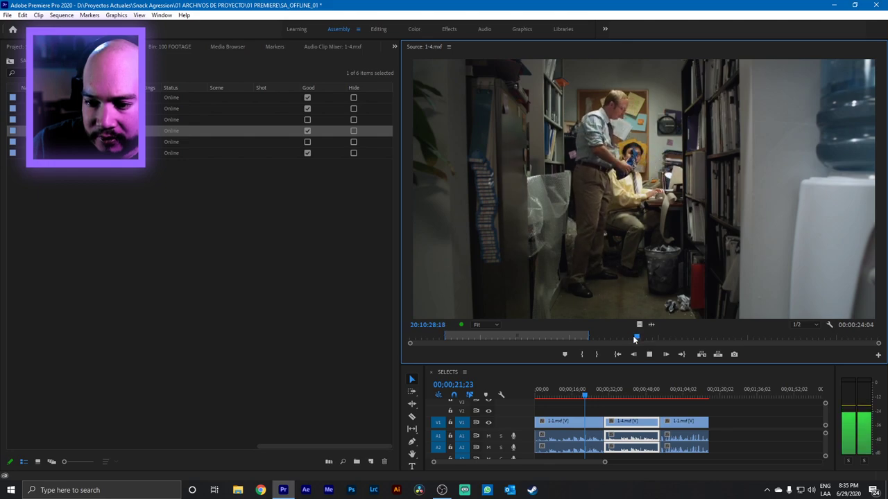
key("space")
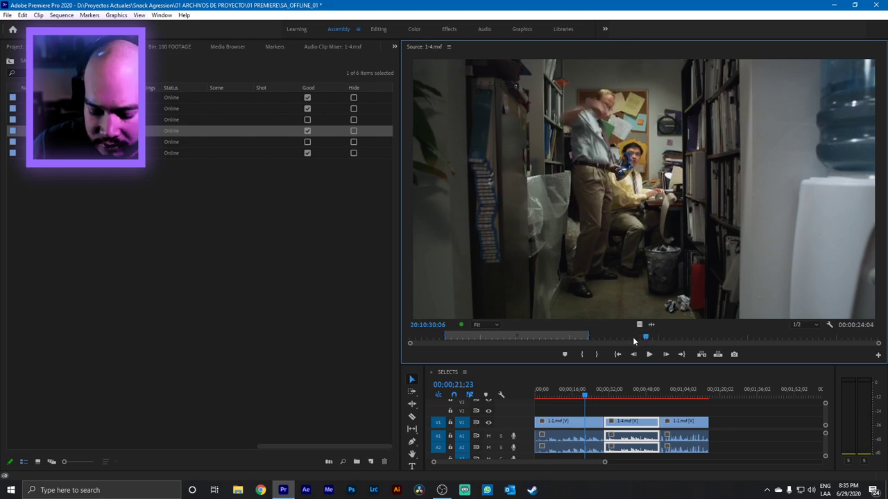
key("Left")
key("Left")
key("Left")
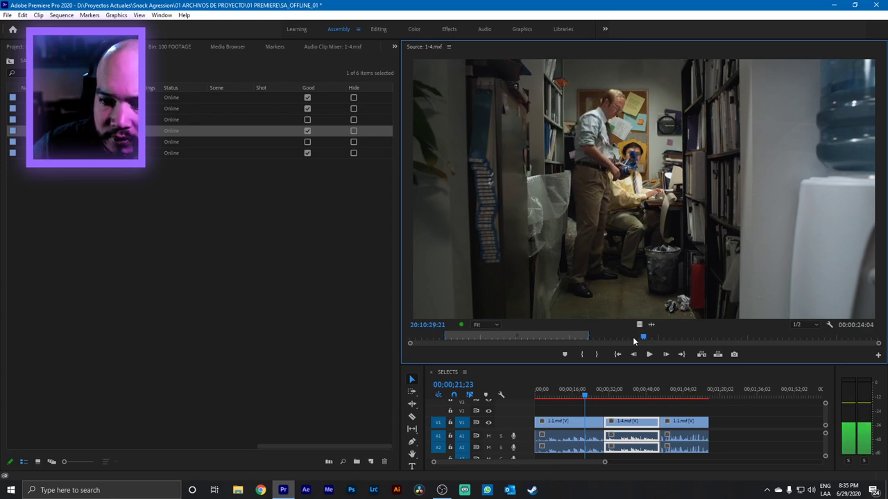
key("i")
key("space")
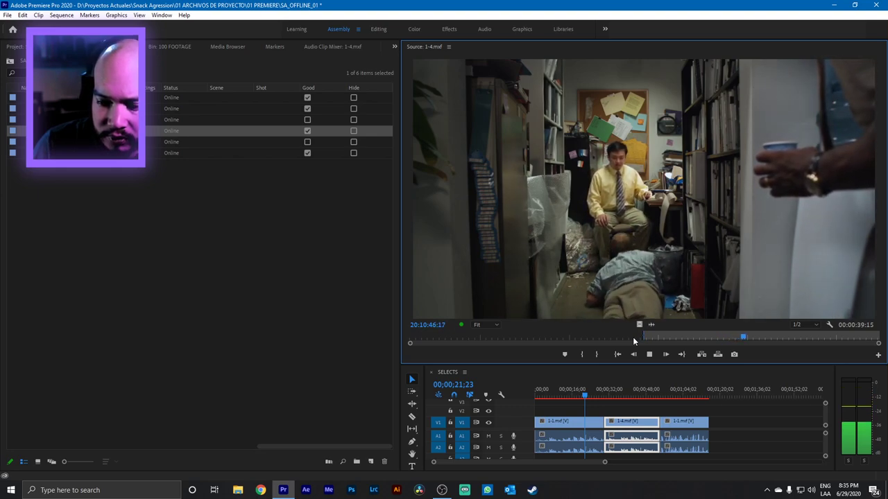
key("space")
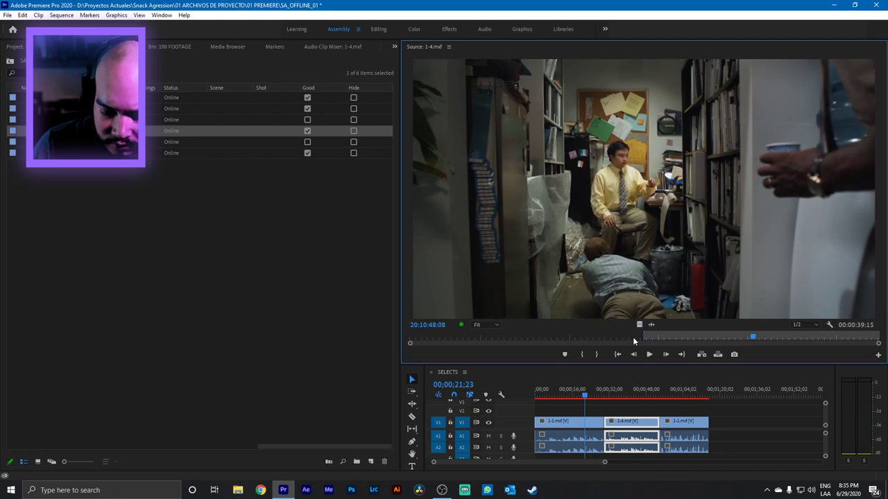
key("o")
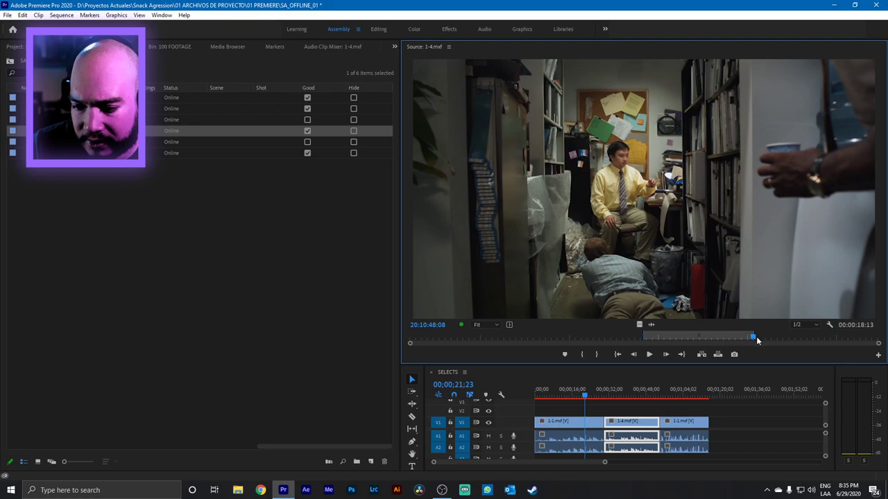
Review the take up to 20:11:01:07 and drag the marked range onto the end of SELECTS.
left_click_drag(753, 341, 760, 341)
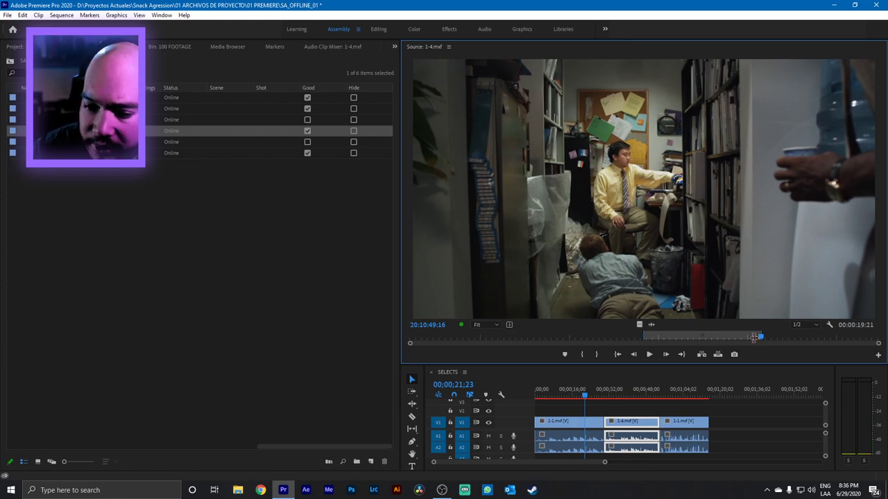
left_click_drag(760, 335, 794, 337)
key("space")
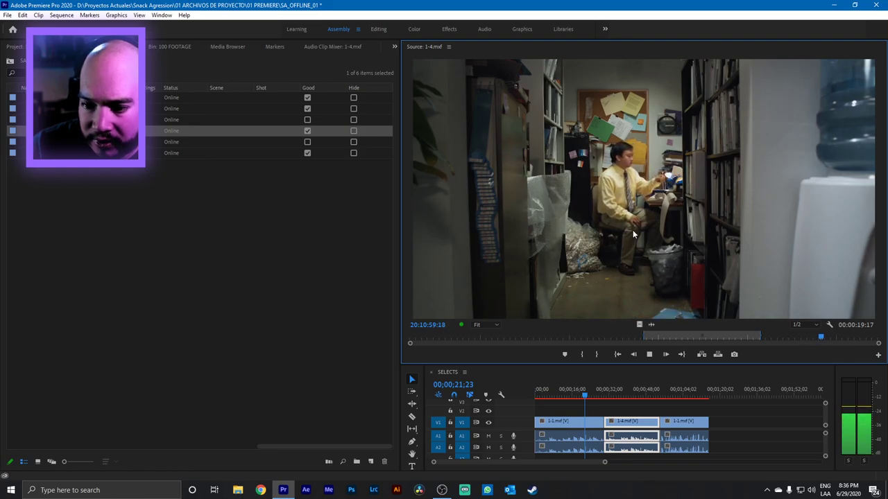
key("space")
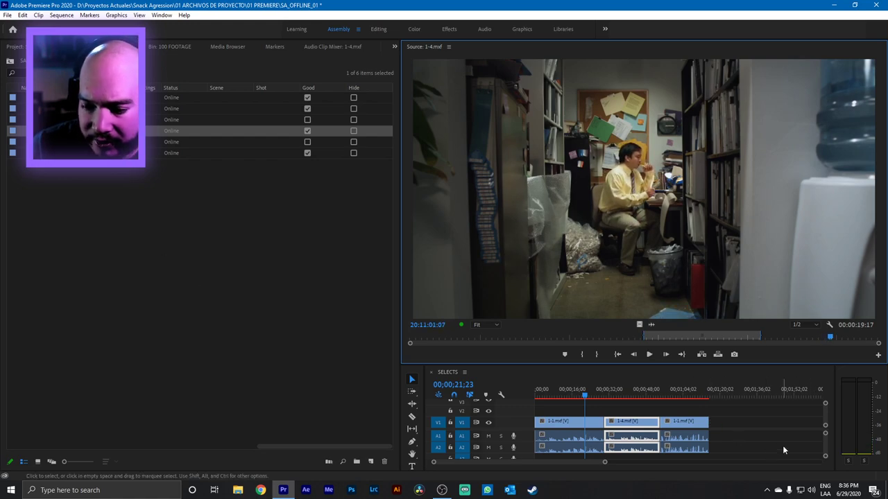
left_click_drag(637, 324, 714, 442)
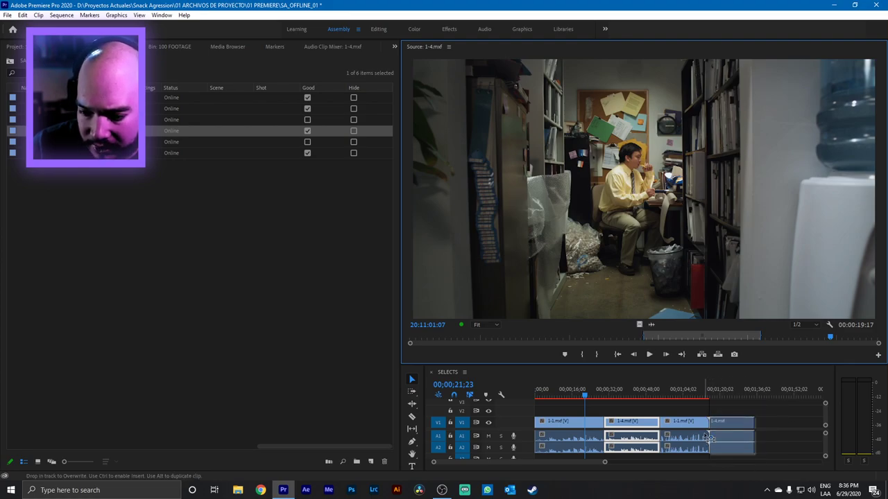
Drag the 1-5 PU take to the end of SELECTS and fit the sequence in view.
double_click(23, 153)
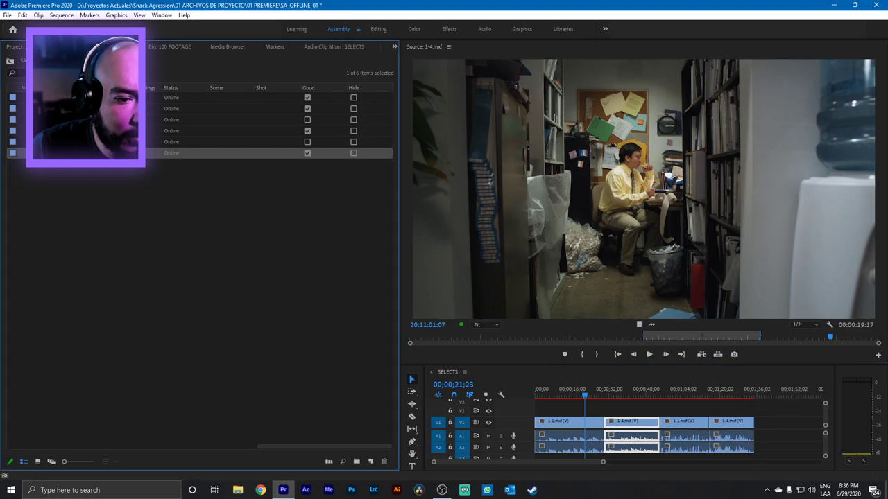
left_click(432, 338)
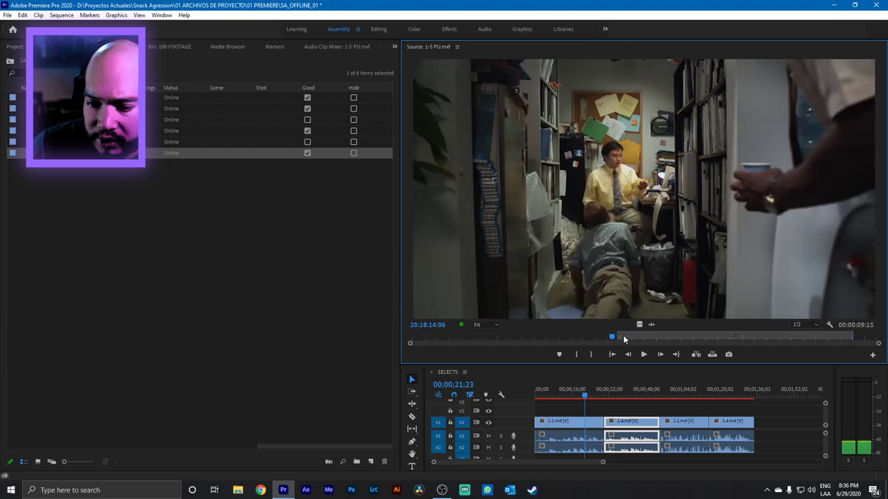
left_click_drag(624, 292, 762, 444)
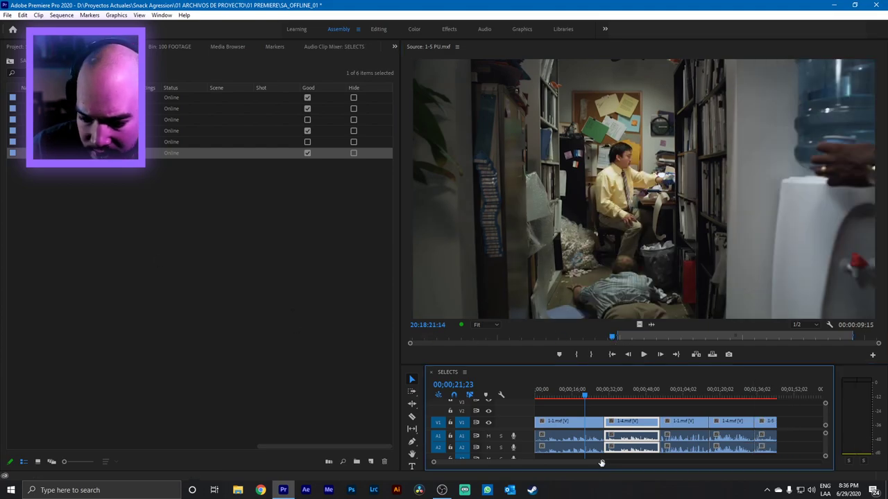
key("minus")
key("minus")
key("minus")
key("minus")
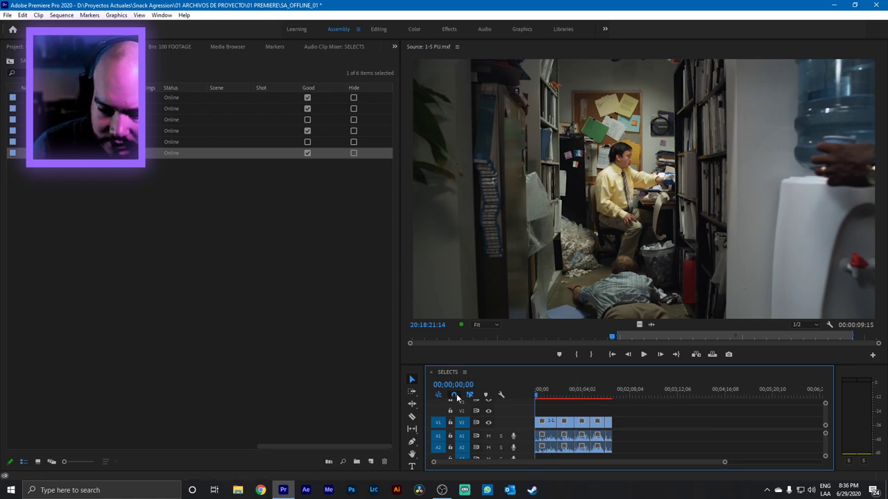
Select all clips in SELECTS and mark the range they cover from the time ruler.
key("ctrl+a")
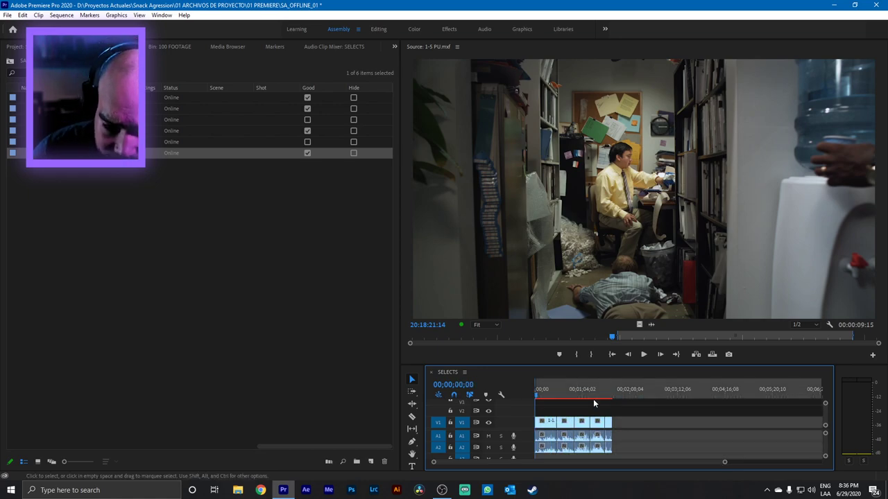
key("Down")
key("Down")
key("Down")
key("Down")
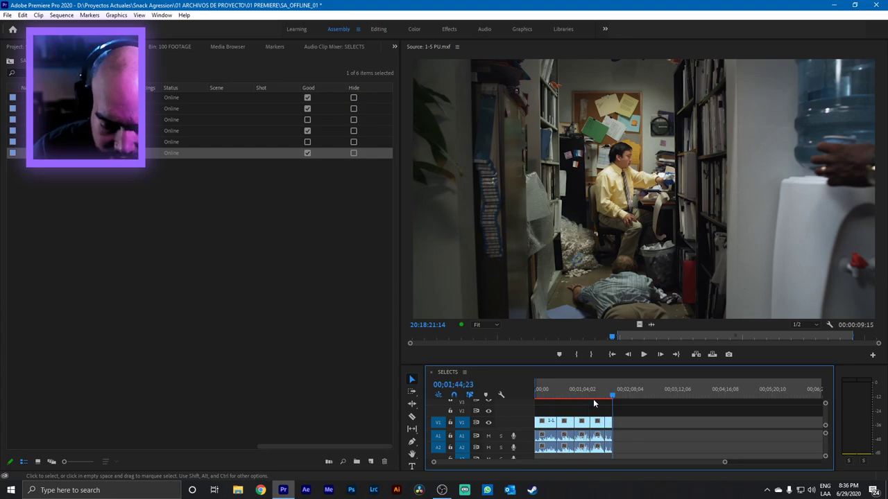
key("slash")
right_click(593, 399)
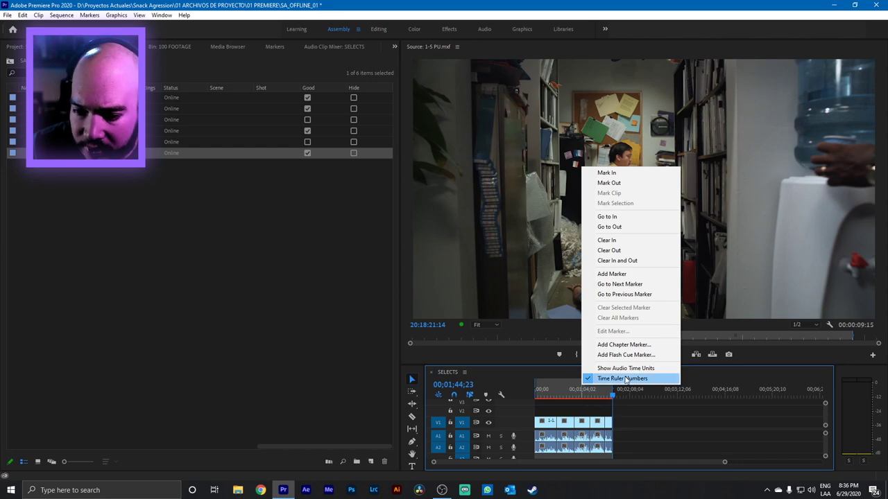
left_click(626, 275)
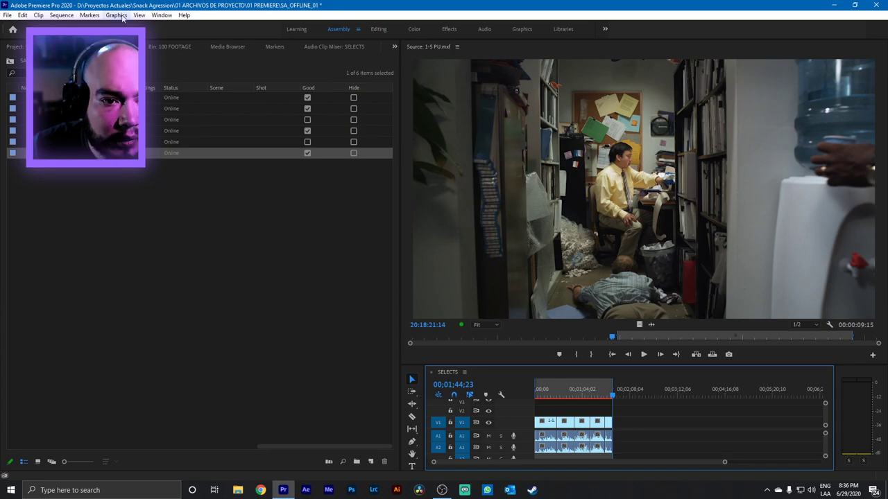
Try adding a chapter marker from the Marker menu, then cancel it.
left_click(97, 19)
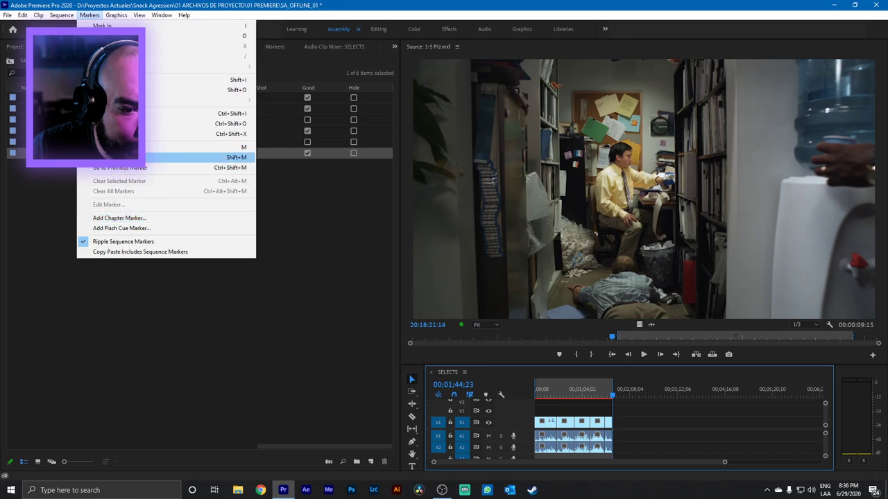
left_click(119, 217)
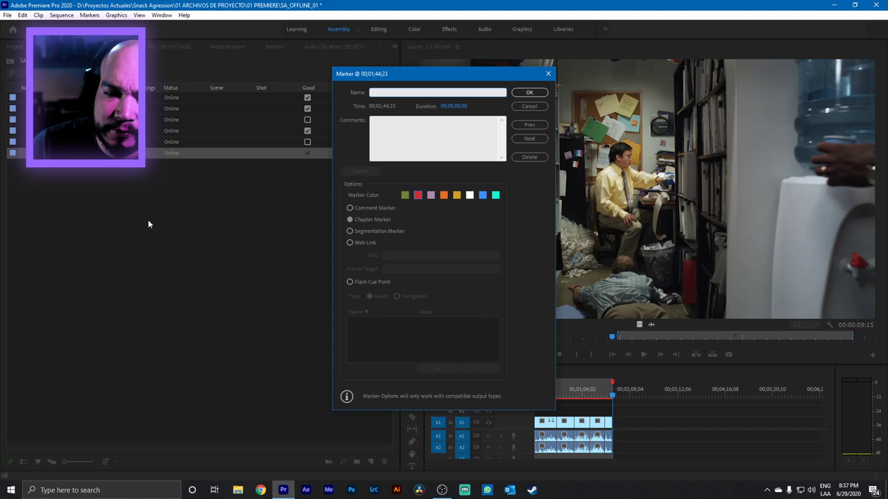
left_click(540, 107)
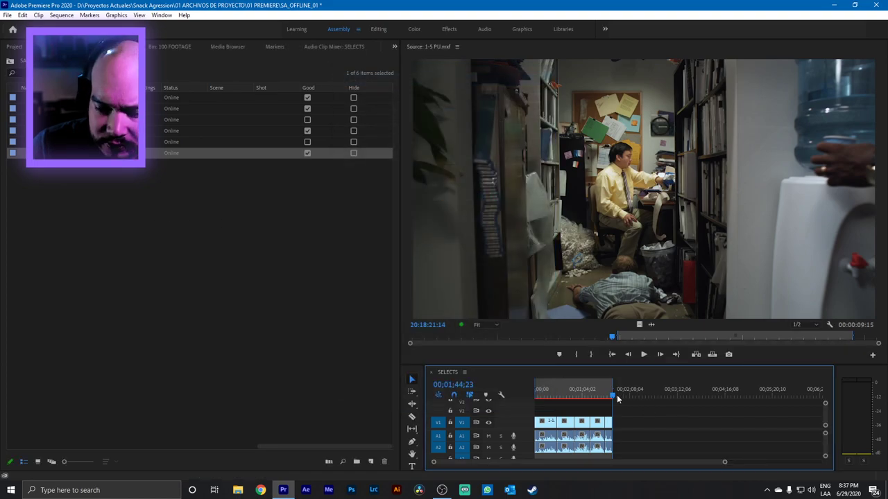
right_click(520, 210)
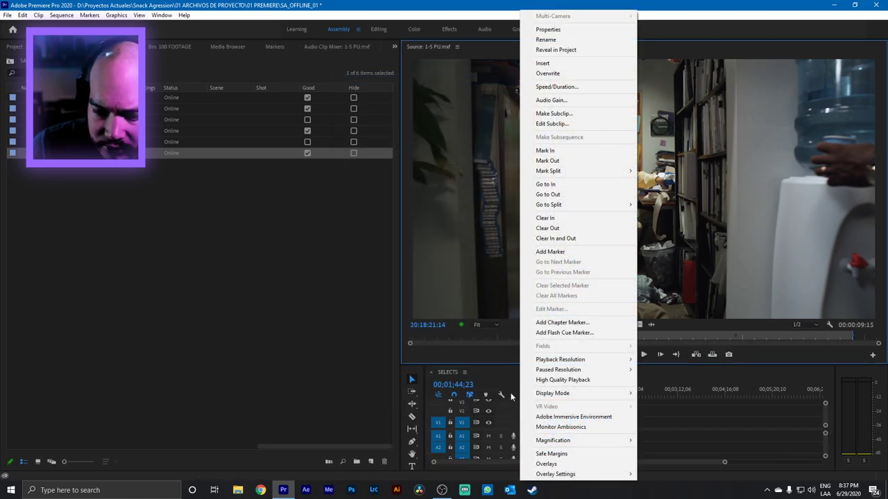
left_click(516, 394)
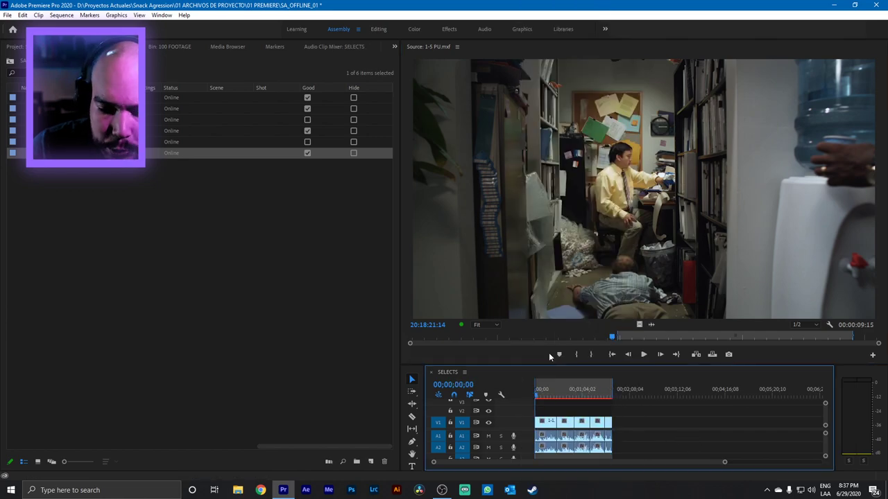
Play to the end of the clips and add a ruler marker at 00;01;44;23.
key("space")
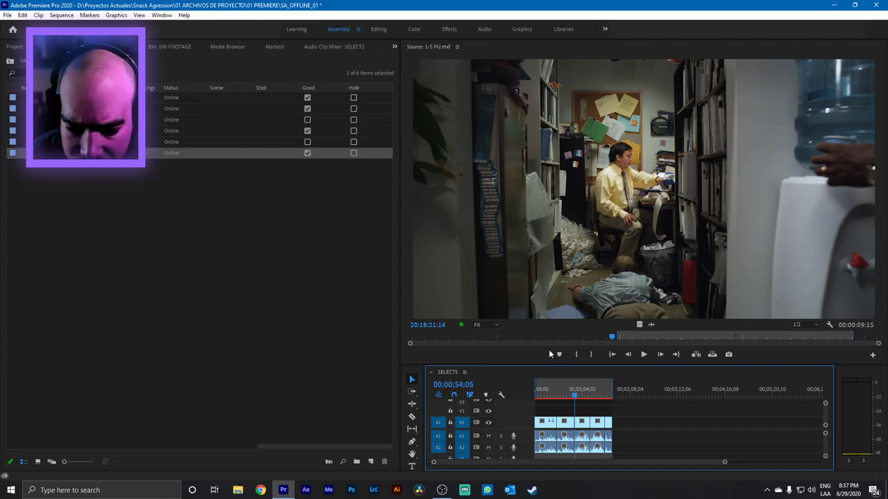
key("End")
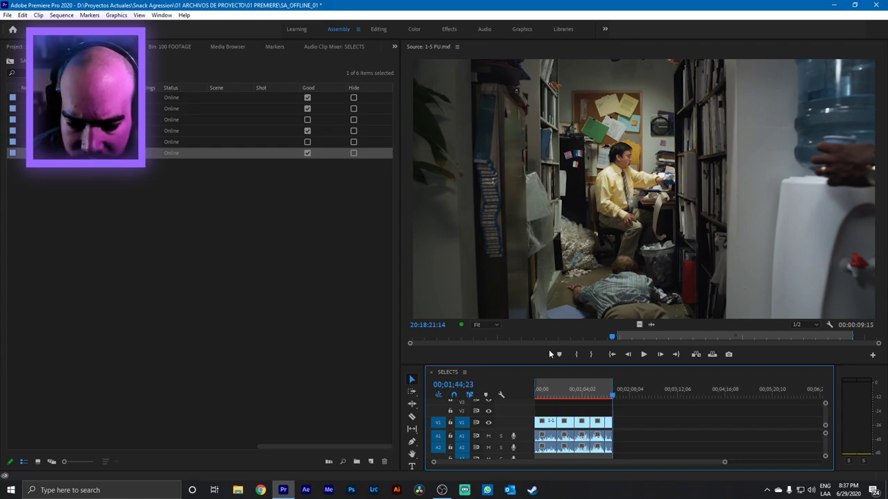
left_click(454, 383)
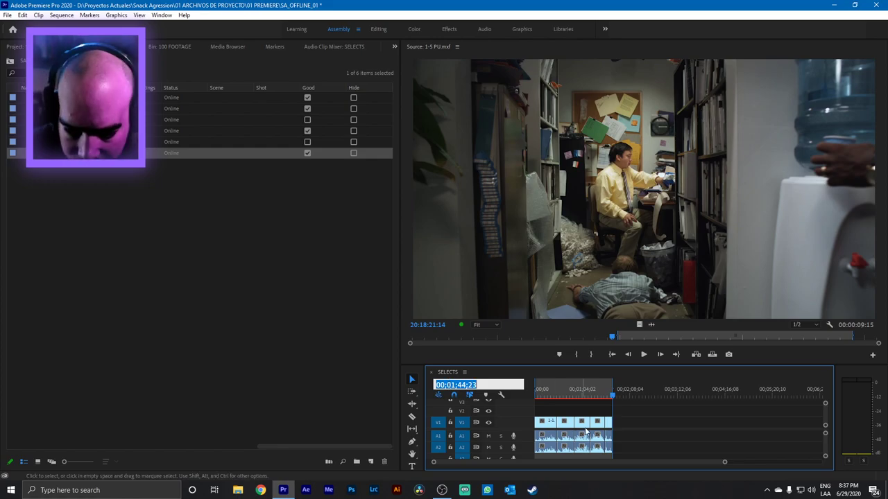
right_click(583, 391)
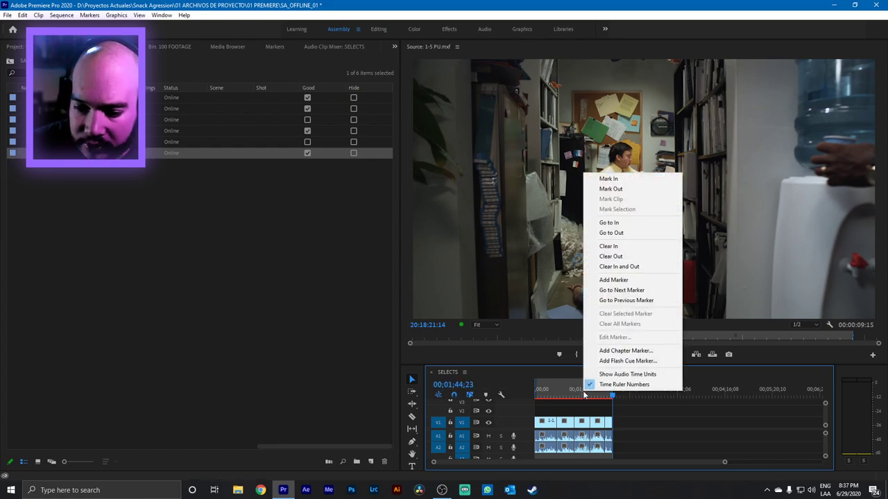
left_click(610, 279)
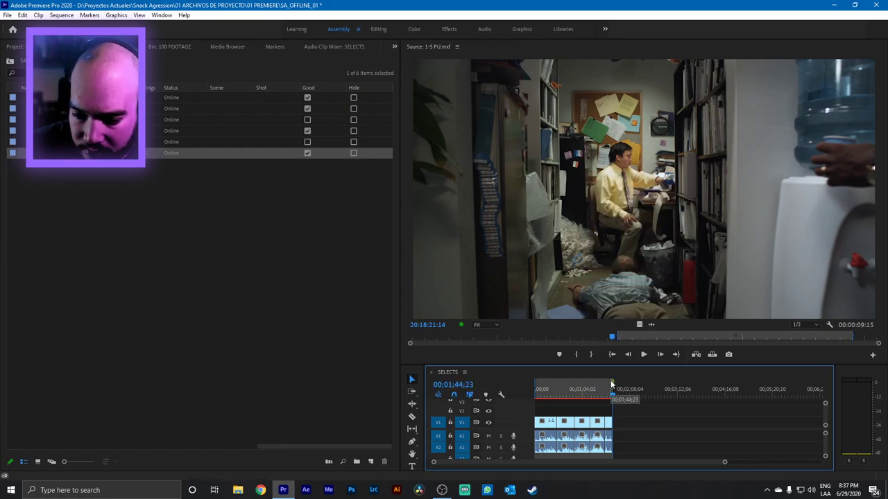
Name the marker 01 MASTER, set its duration to 00;01;44;23, and drag it to 00;00;00;00.
double_click(611, 383)
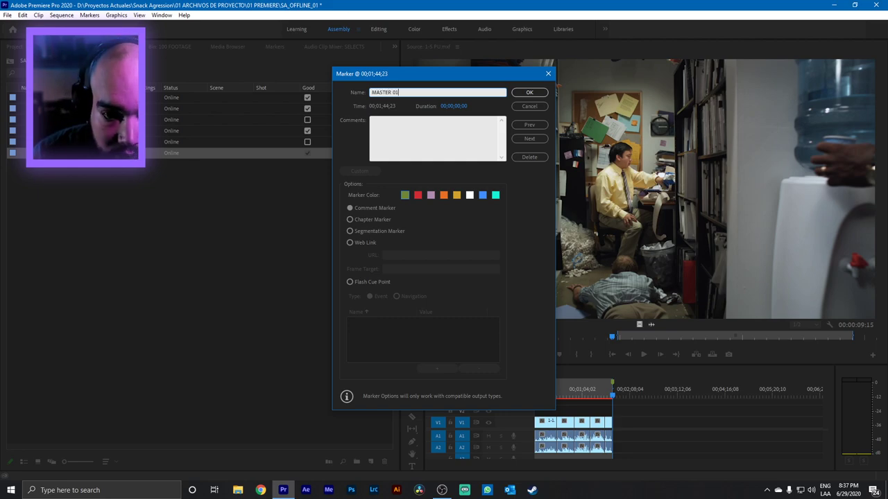
key("BackSpace")
key("BackSpace")
key("BackSpace")
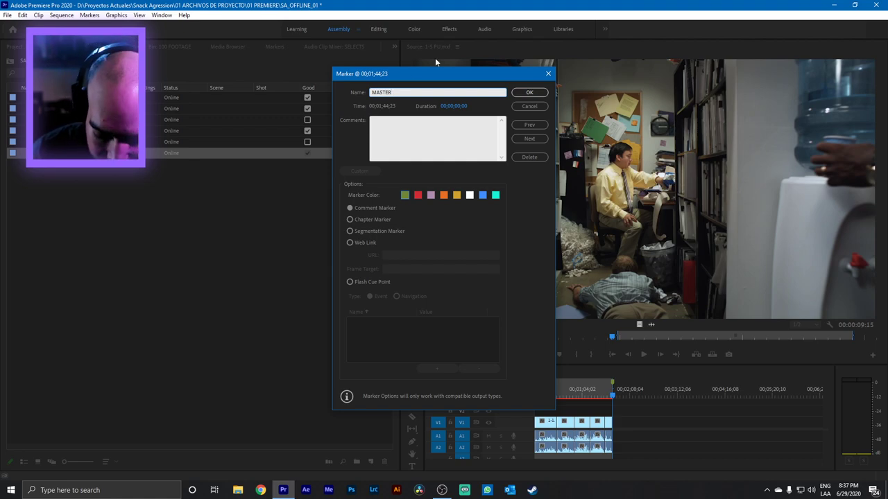
type("01")
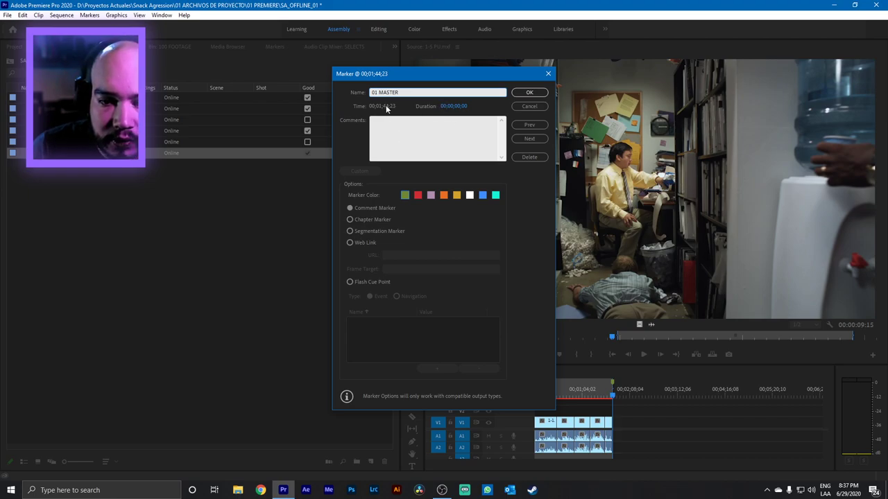
key("Tab")
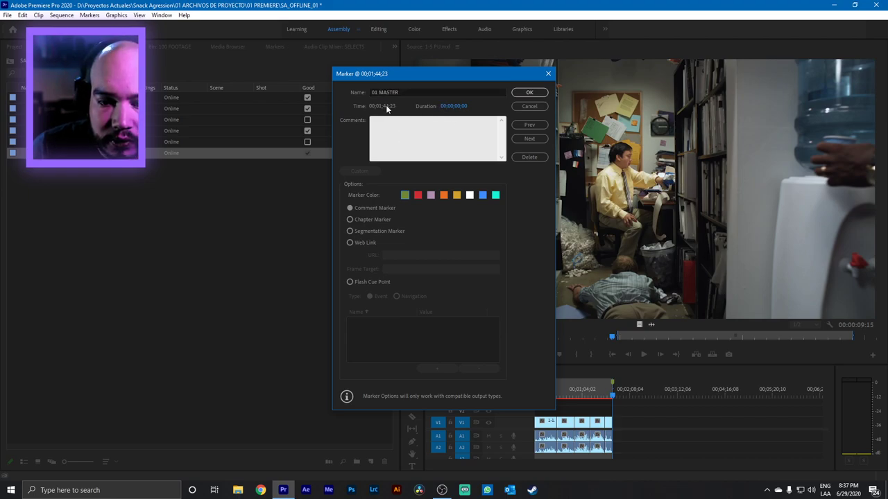
left_click(451, 106)
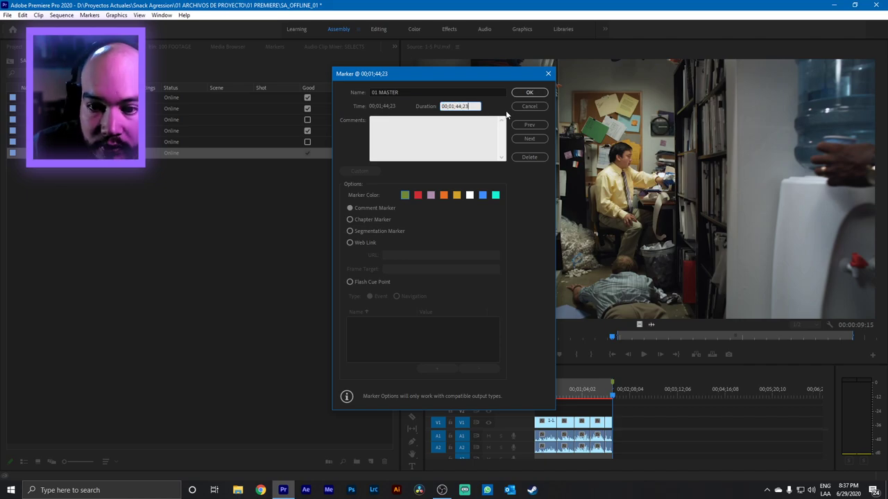
left_click(527, 92)
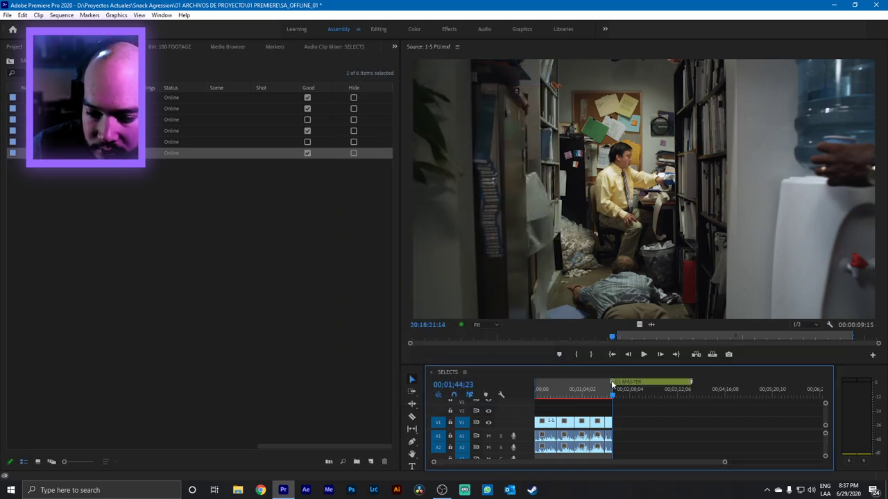
left_click_drag(612, 383, 546, 384)
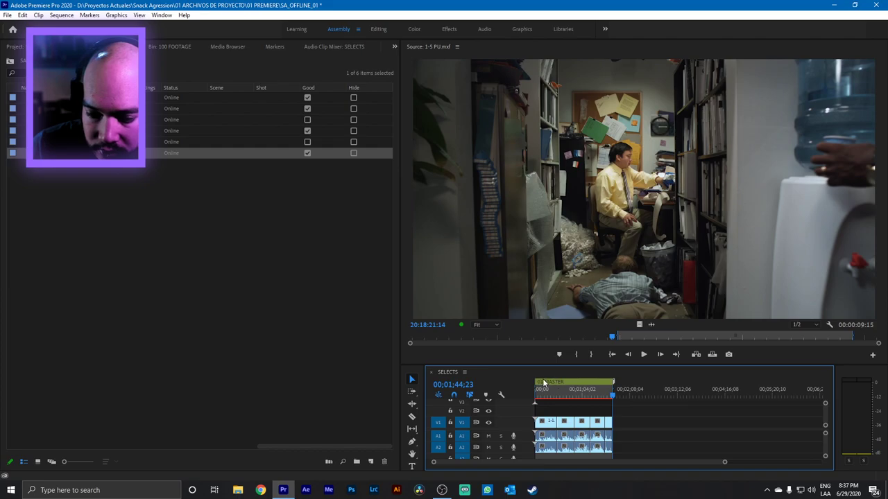
Place the playhead just after the clips and clear the sequence Out point.
key("Home")
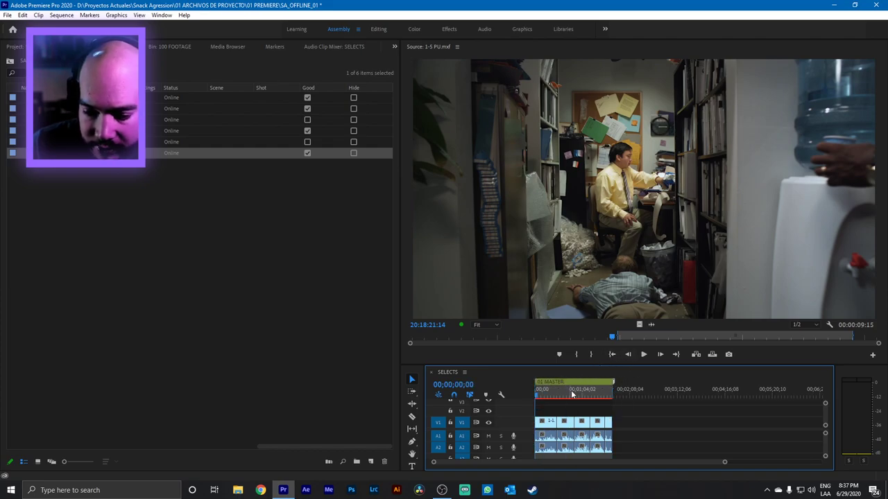
left_click(620, 395)
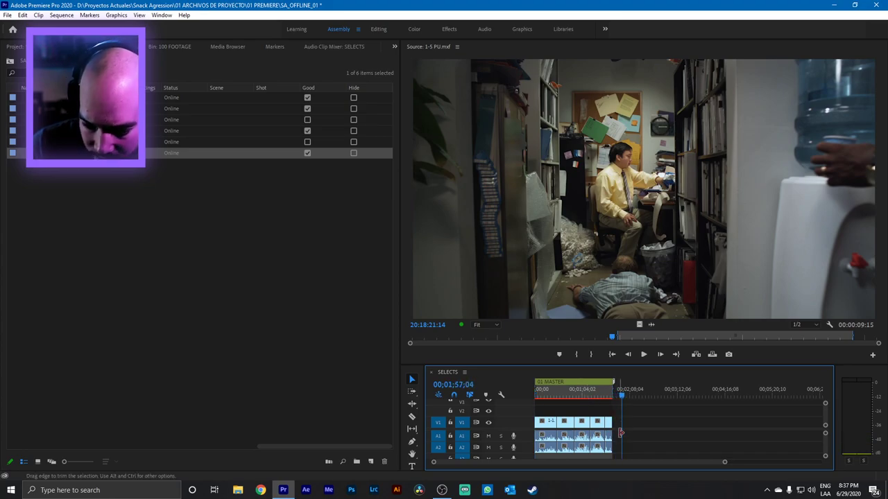
left_click(620, 396)
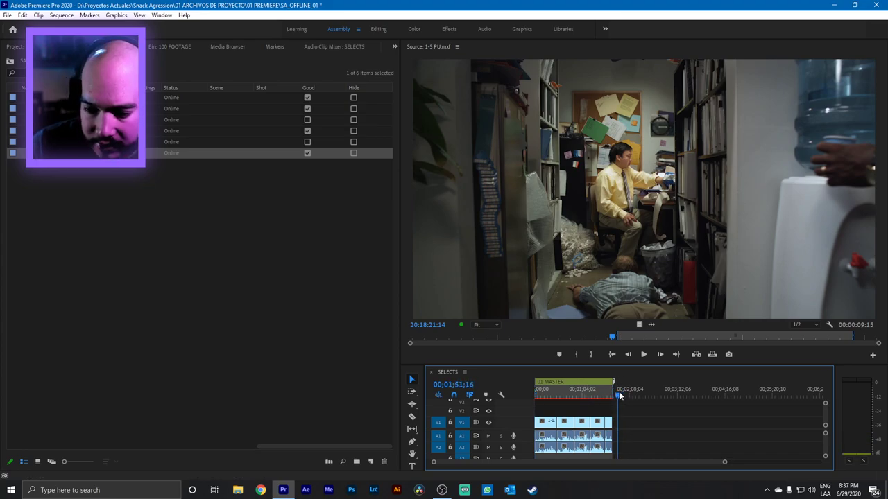
right_click(569, 398)
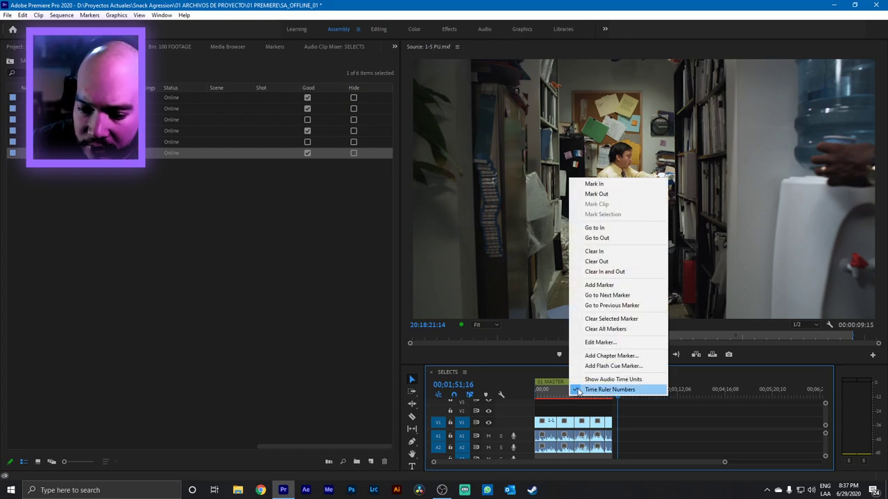
left_click(601, 262)
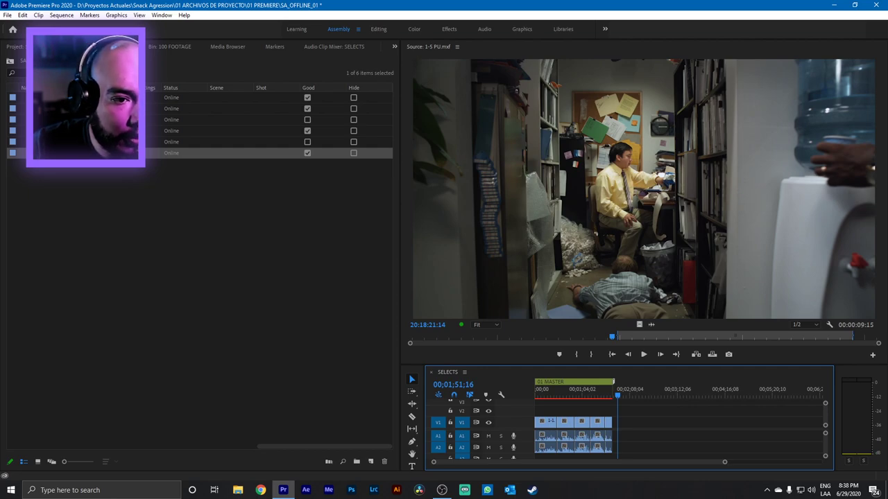
key("shift+1")
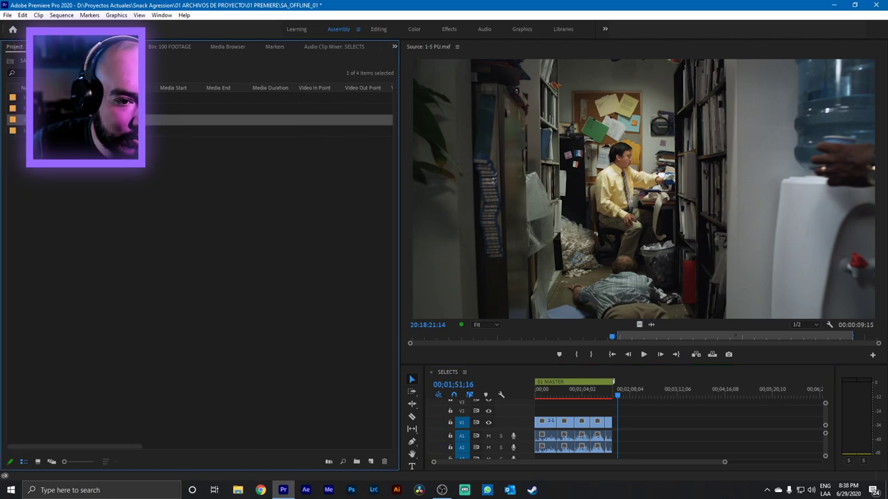
left_click(162, 47)
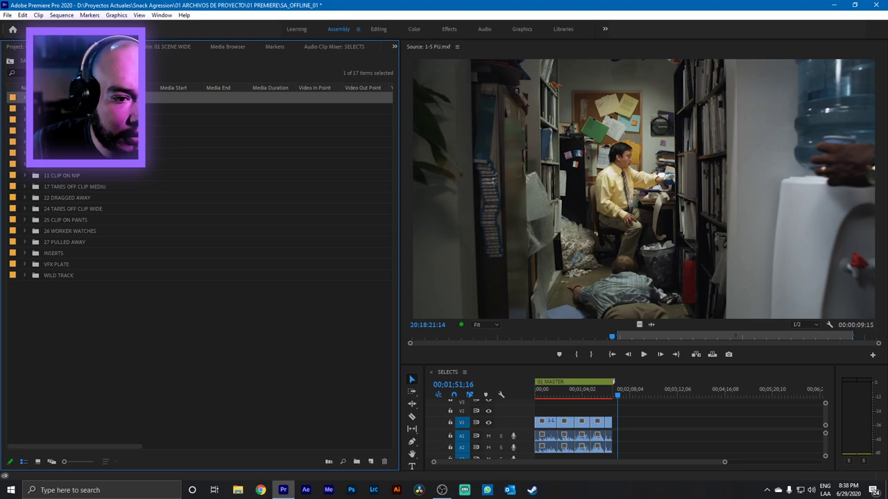
double_click(84, 109)
double_click(83, 97)
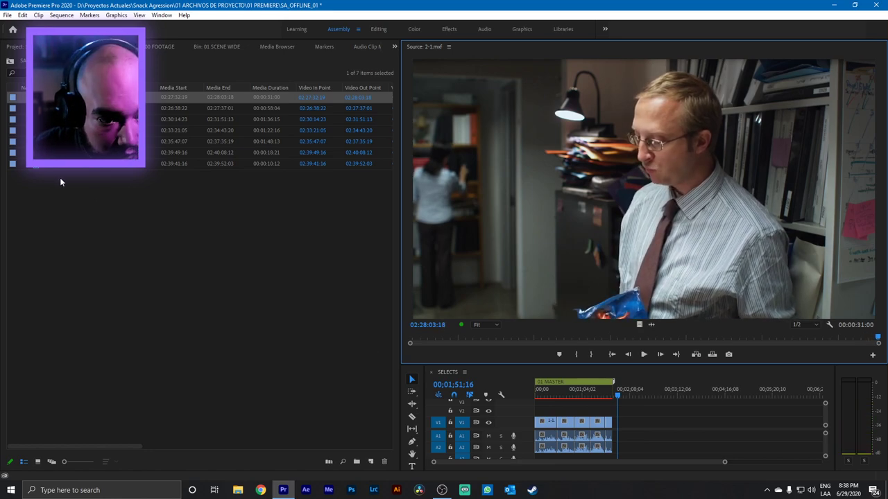
Play take 2-2.mxf, scroll the bin to the Good column, and tick Good for row 1.
double_click(83, 108)
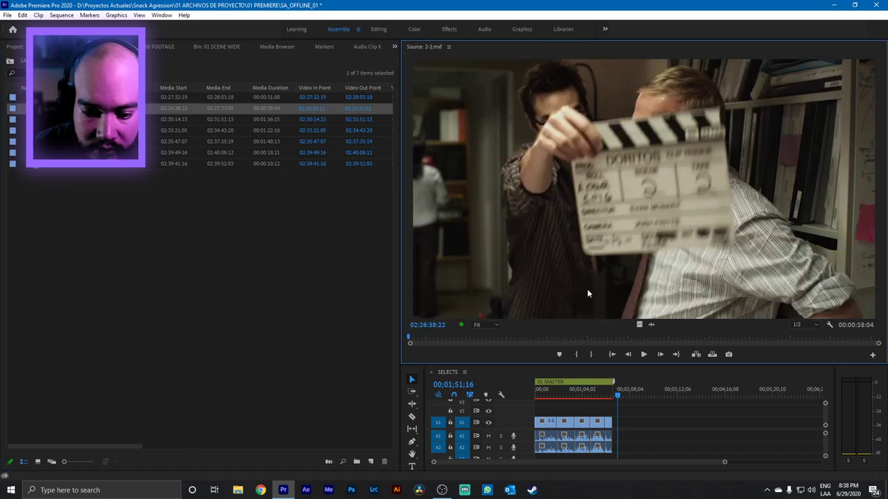
key("space")
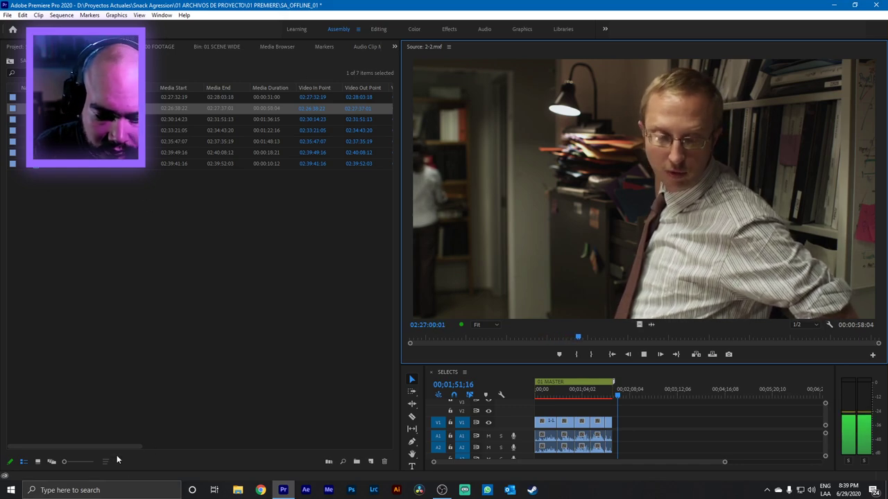
left_click_drag(116, 448, 398, 438)
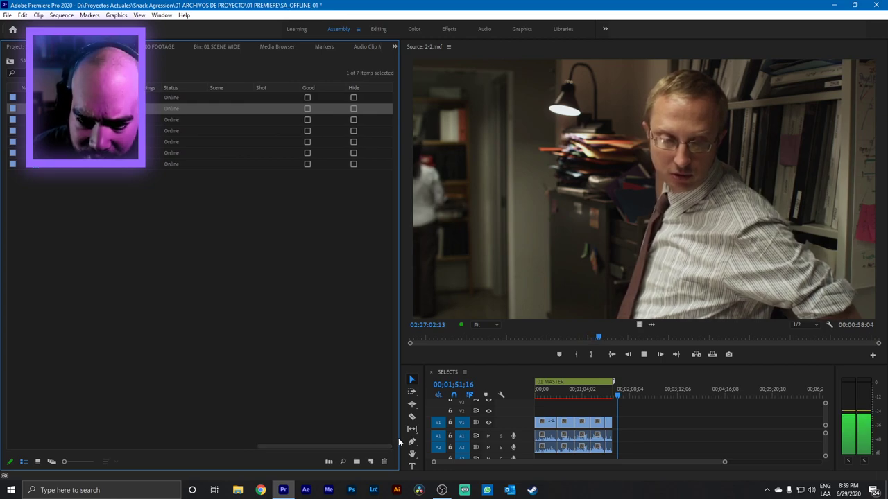
left_click(308, 98)
left_click(307, 98)
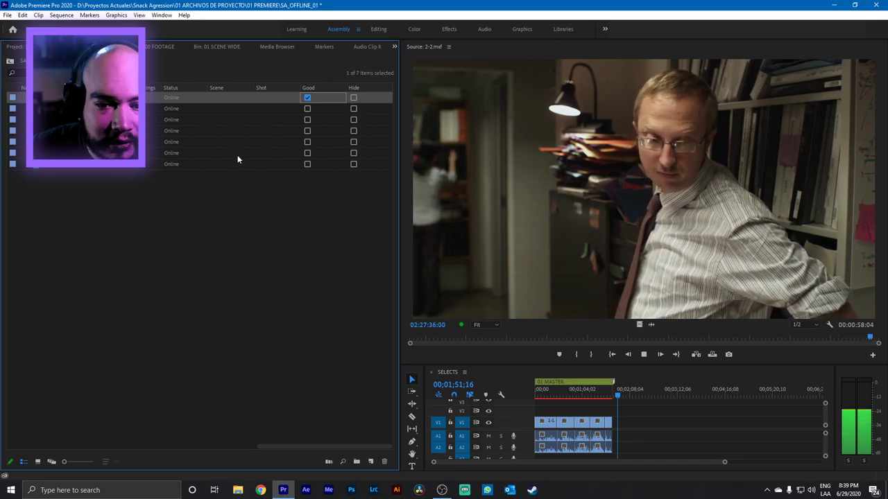
Stop take 2-2, load take 2-3.mxf, and tick its Good box.
key("space")
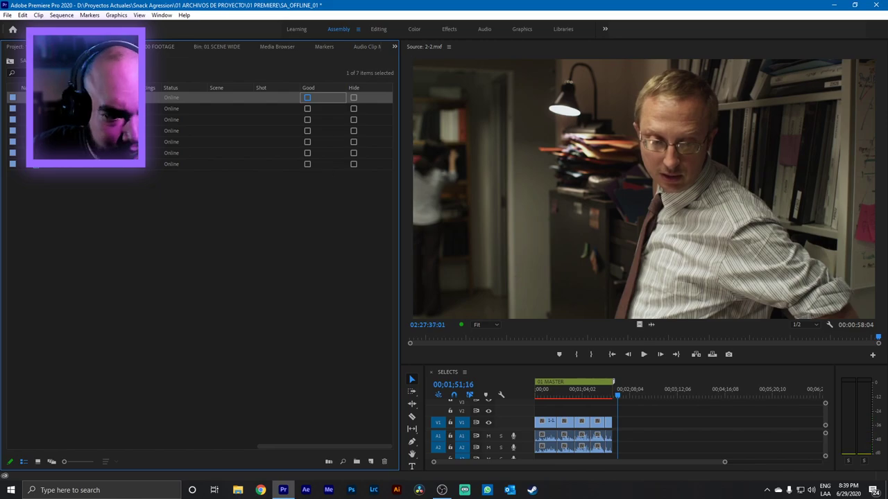
double_click(83, 119)
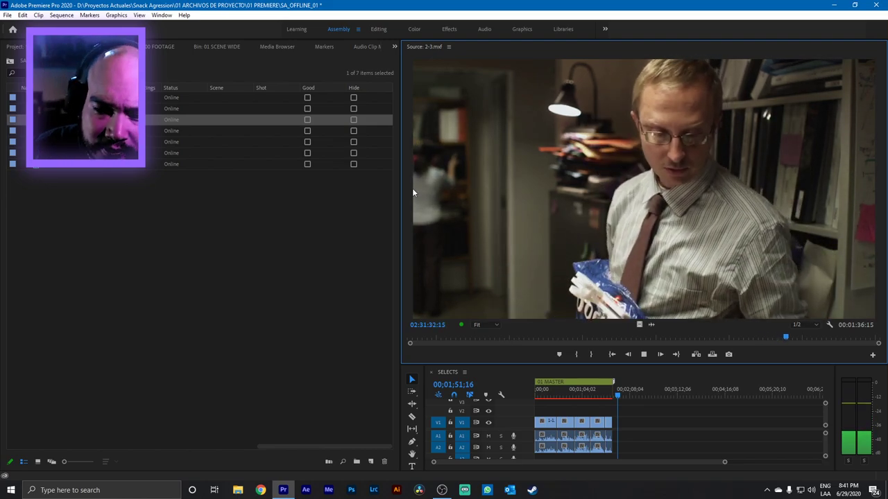
left_click(307, 120)
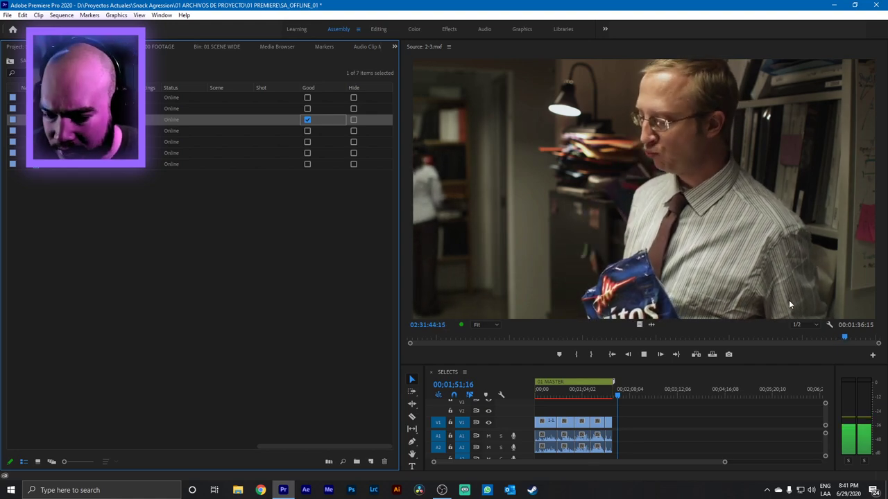
Scrub take 2-3 to about 02:31:21, set the In point, and play from it.
left_click(724, 338)
left_click_drag(725, 339, 727, 339)
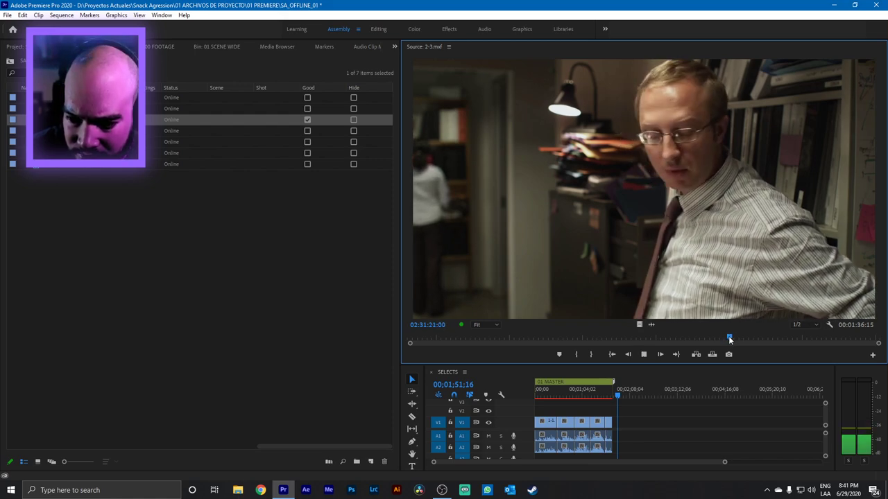
key("space")
left_click_drag(728, 338, 727, 338)
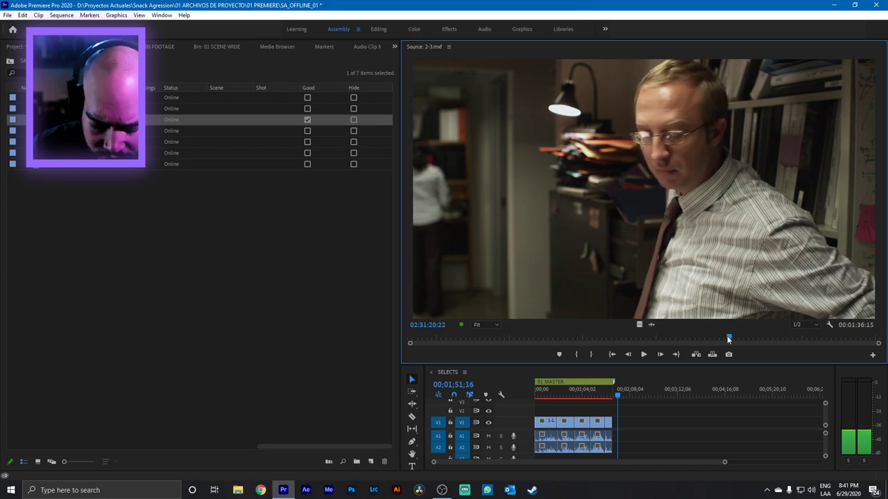
key("i")
key("space")
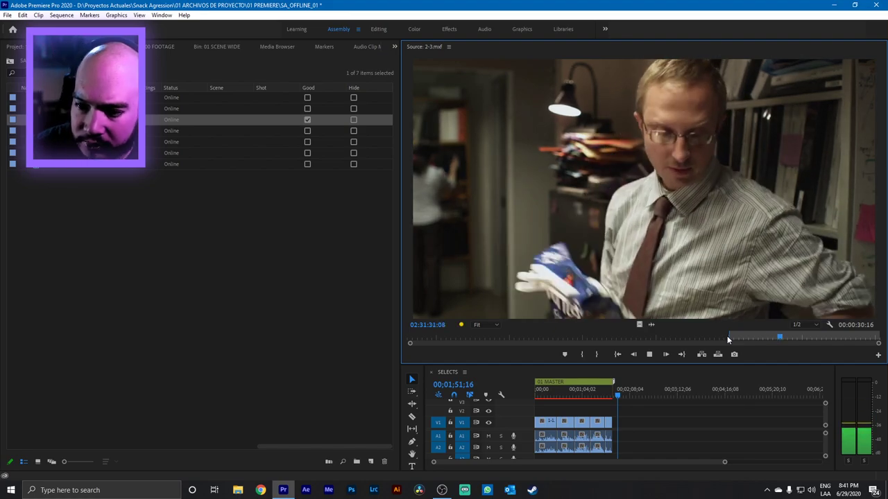
Set take 2-3's Out point at 02:31:45:12, insert the range into SELECTS, and load take 2-4.
key("space")
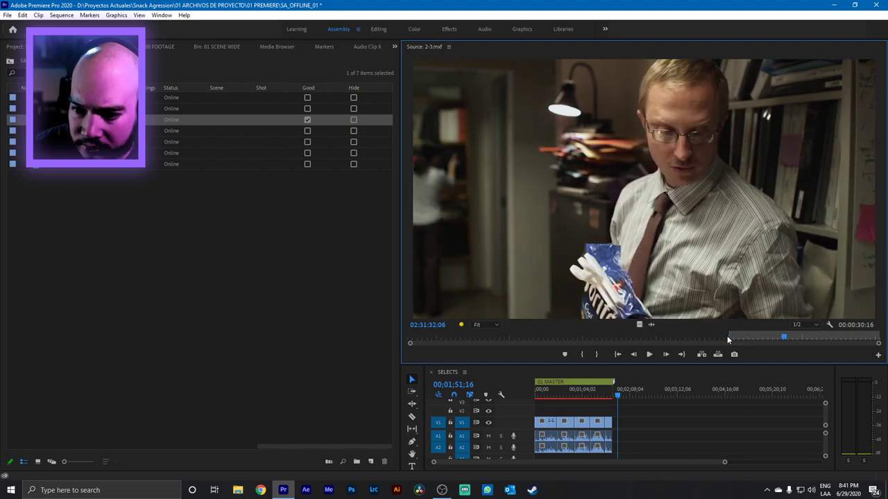
key("space")
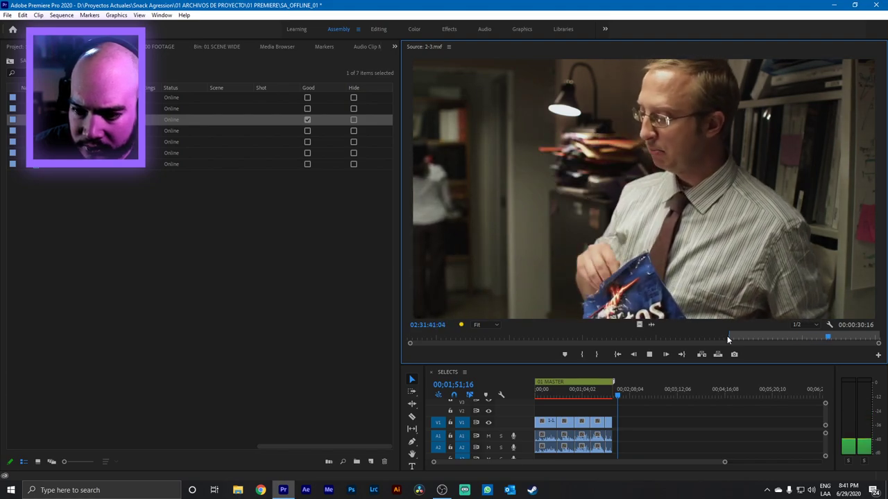
key("j")
key("k")
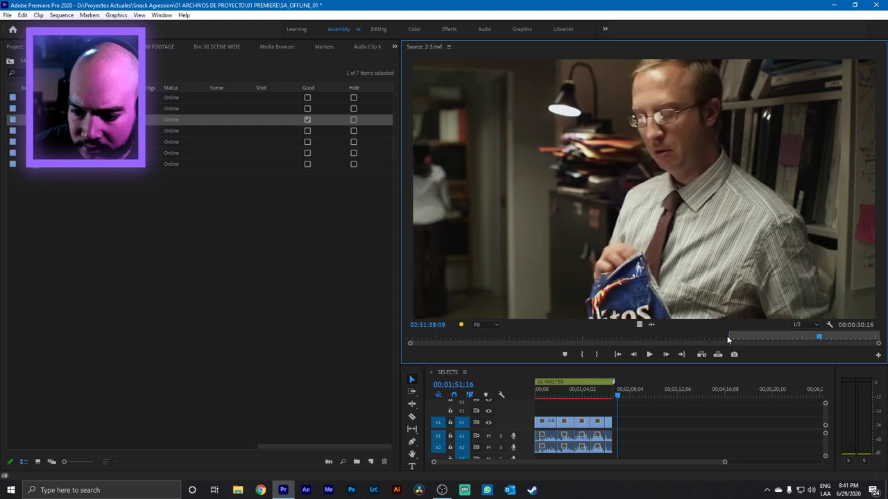
key("l")
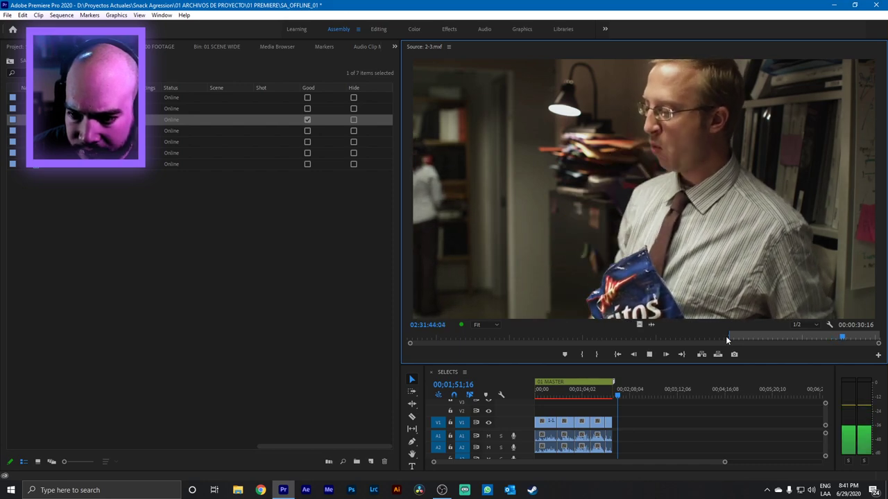
key("k")
key("l")
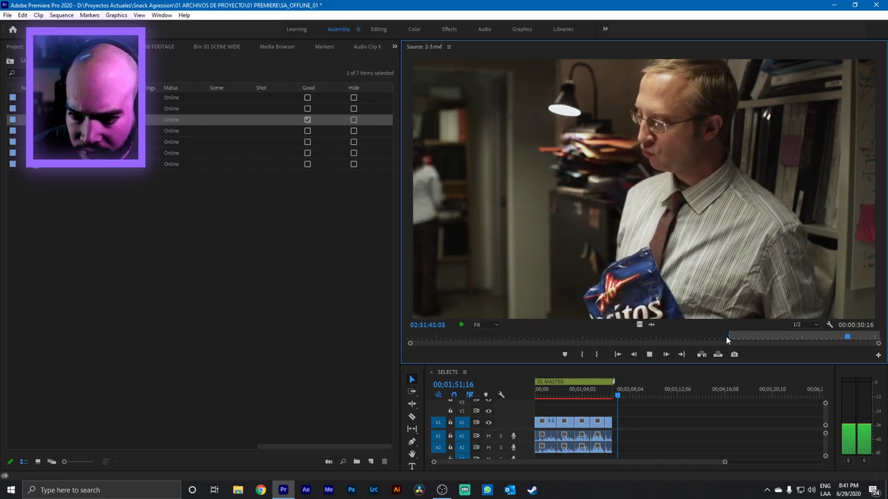
key("k")
key("l")
key("k")
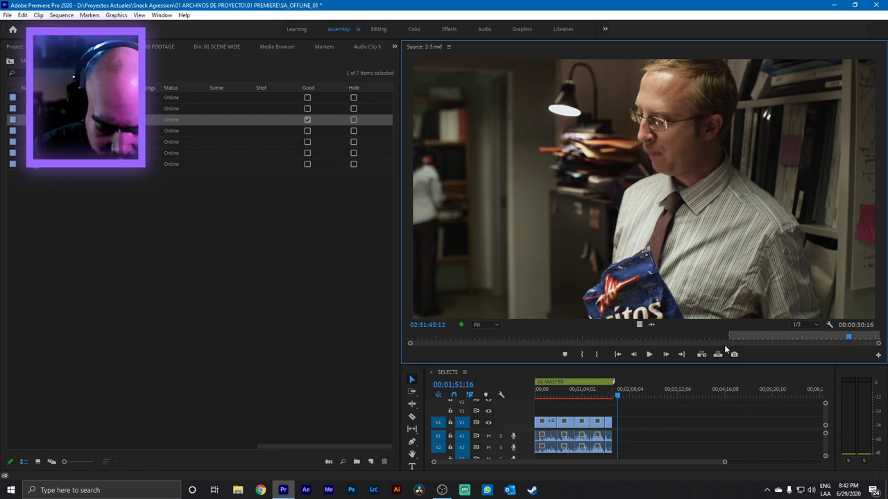
key("o")
key(".")
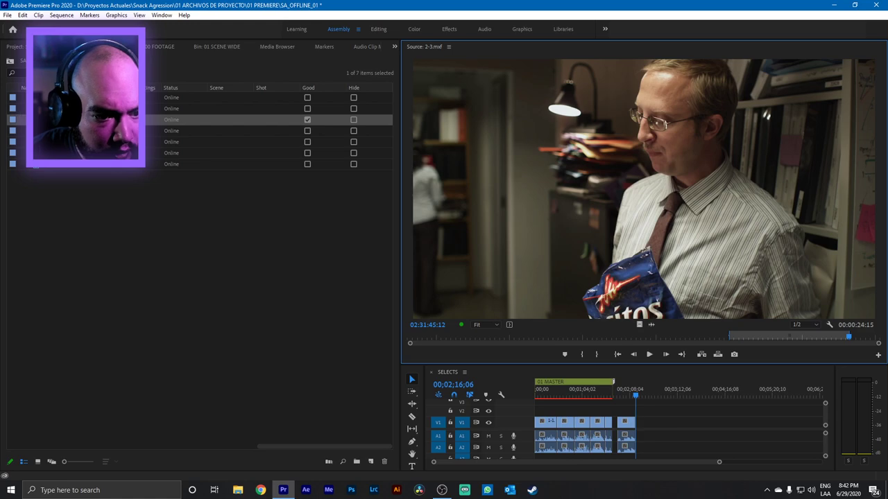
key("Down")
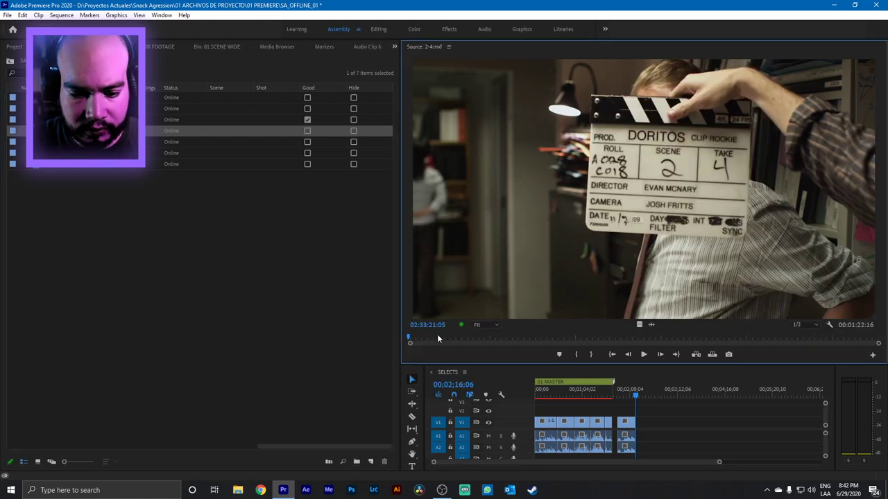
key("space")
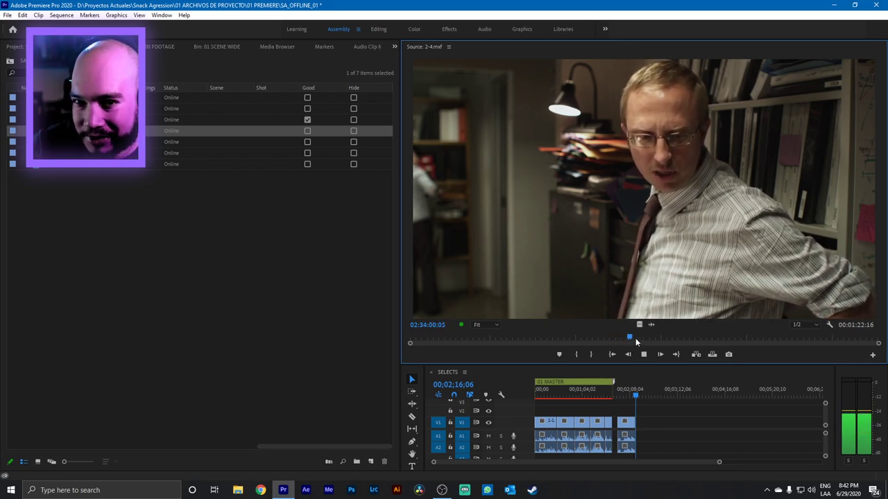
left_click(702, 338)
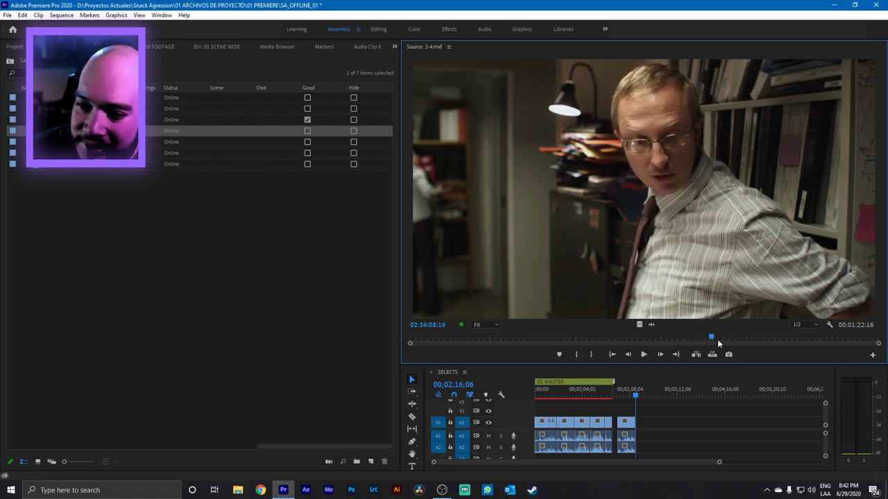
key("space")
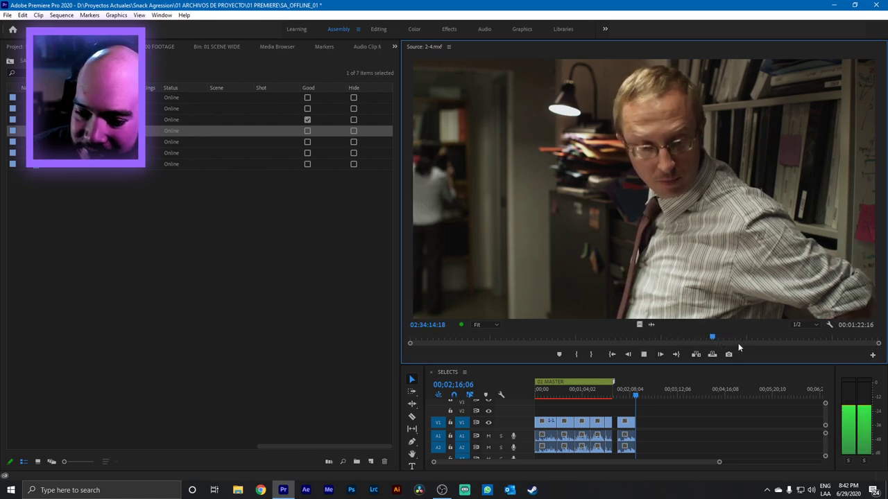
key("space")
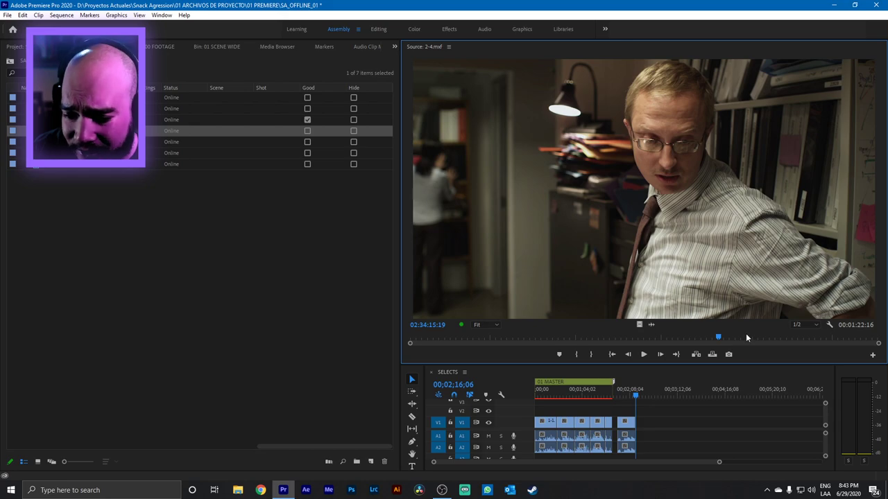
key("space")
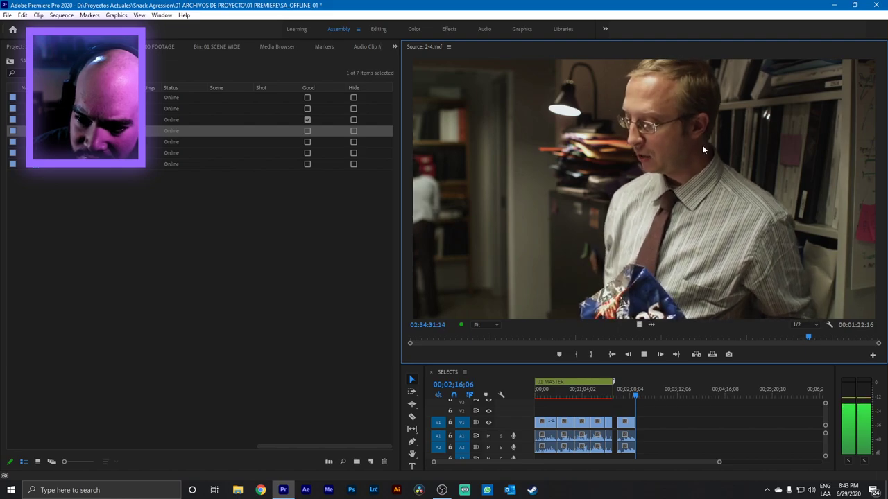
key("space")
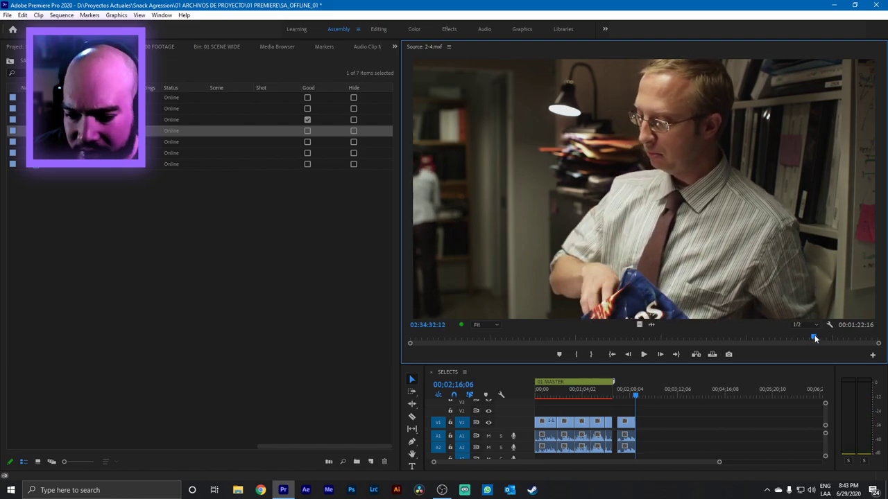
Rewatch the chip bag moment and set clip 2-4's In point at 02:34:23:01.
left_click_drag(814, 339, 761, 338)
key("space")
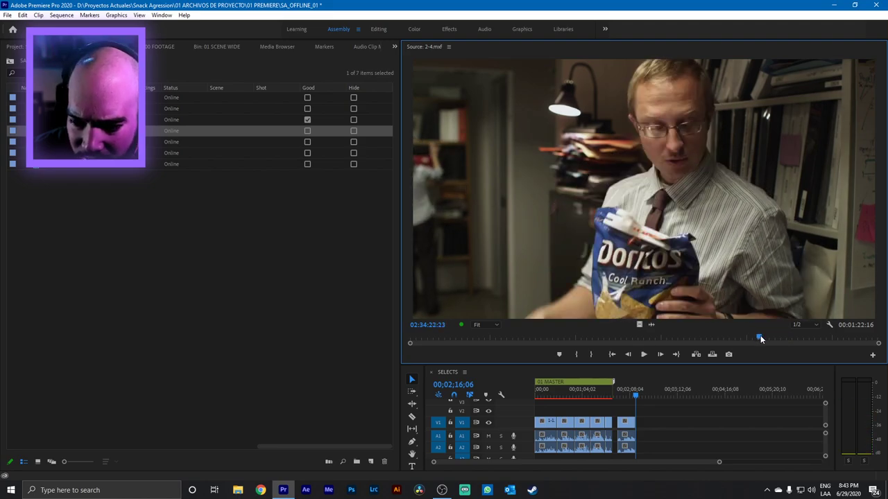
key("space")
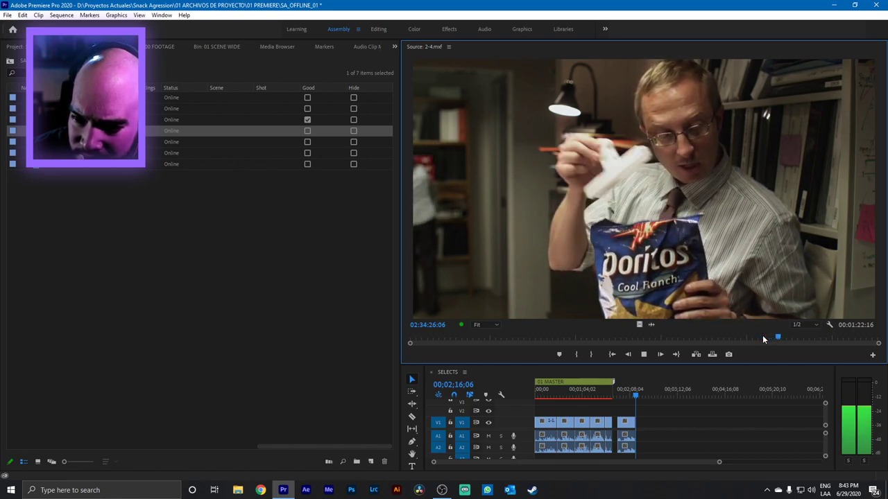
key("space")
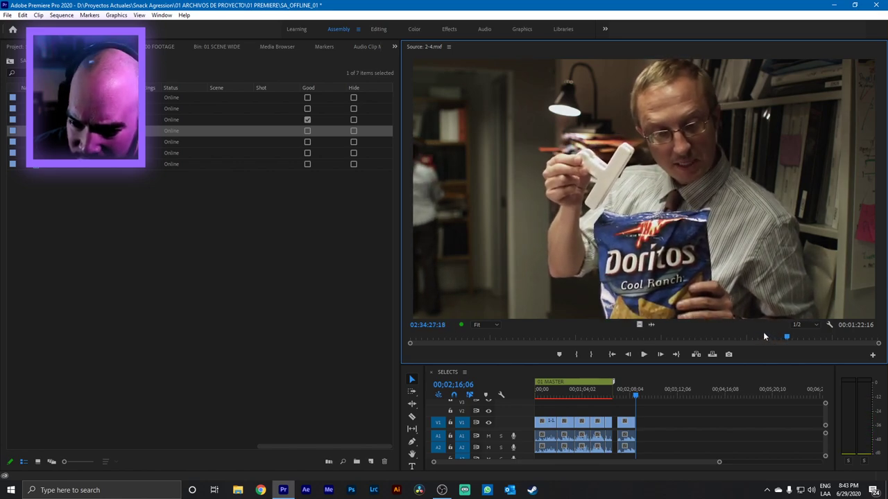
left_click_drag(764, 337, 750, 336)
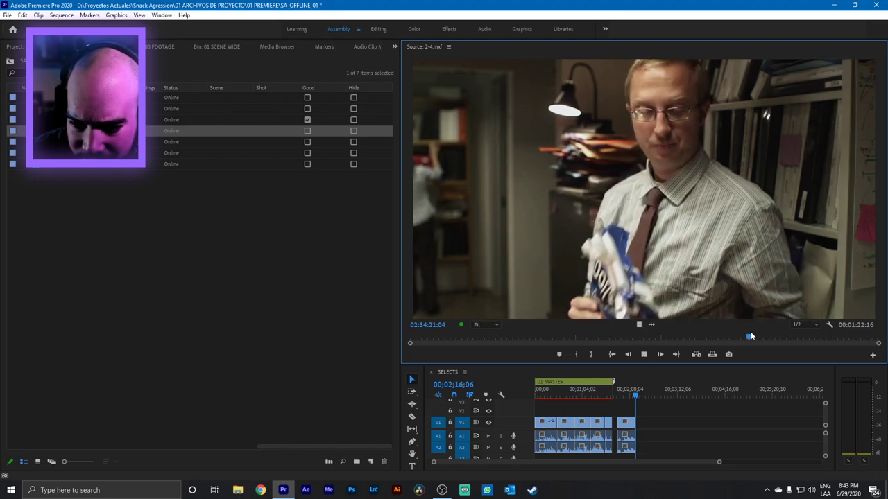
key("space")
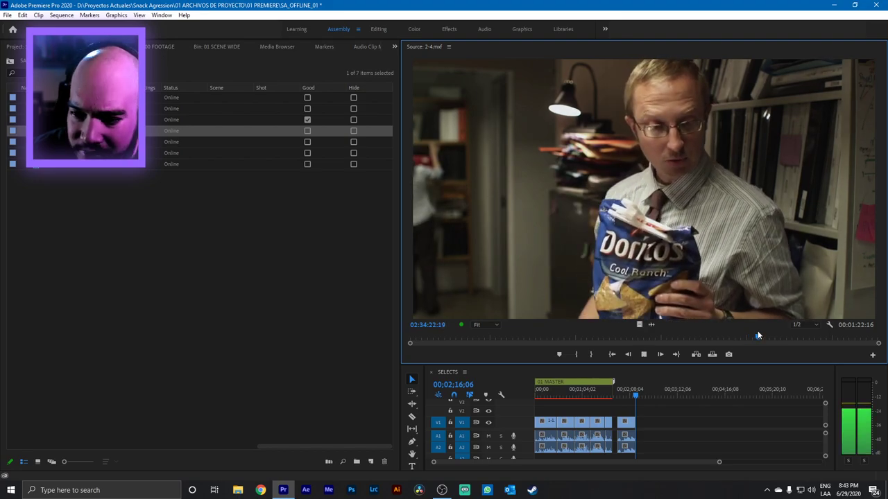
key("space")
key("Left")
key("Left")
key("Left")
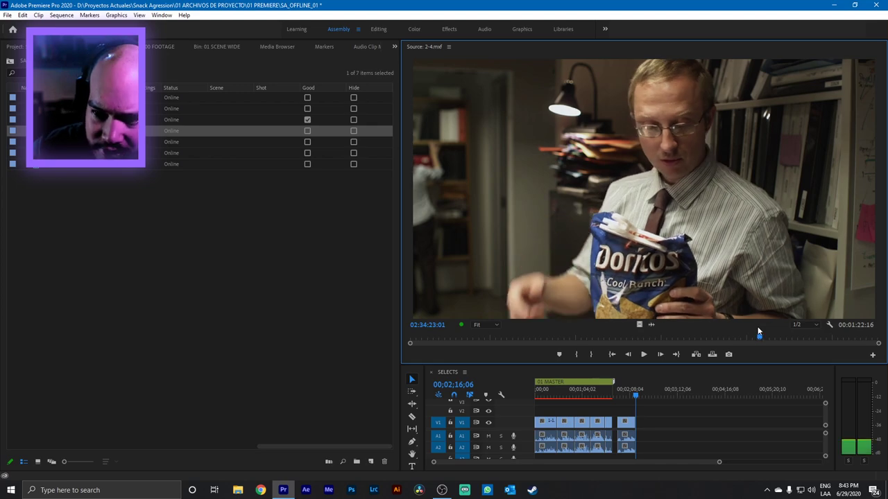
key("i")
key("space")
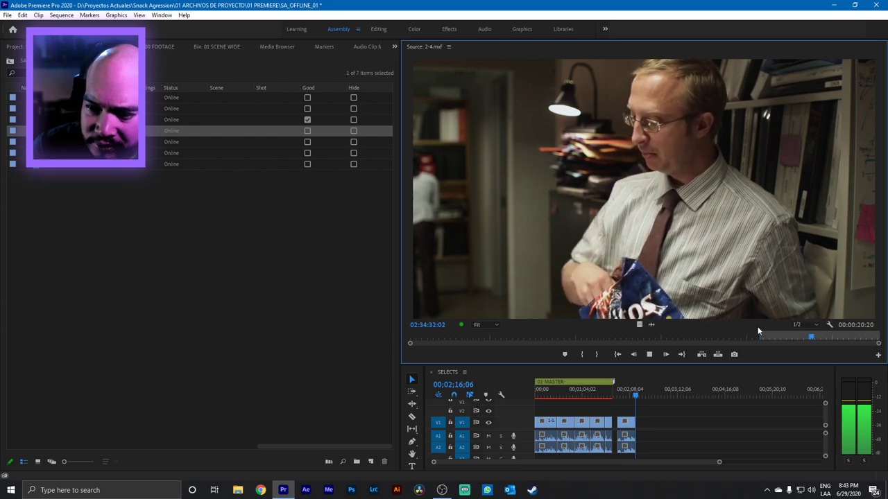
Set 2-4's Out point, insert the 13-second range into SELECTS, flag it Good, and load 2-5.
key("space")
key("space")
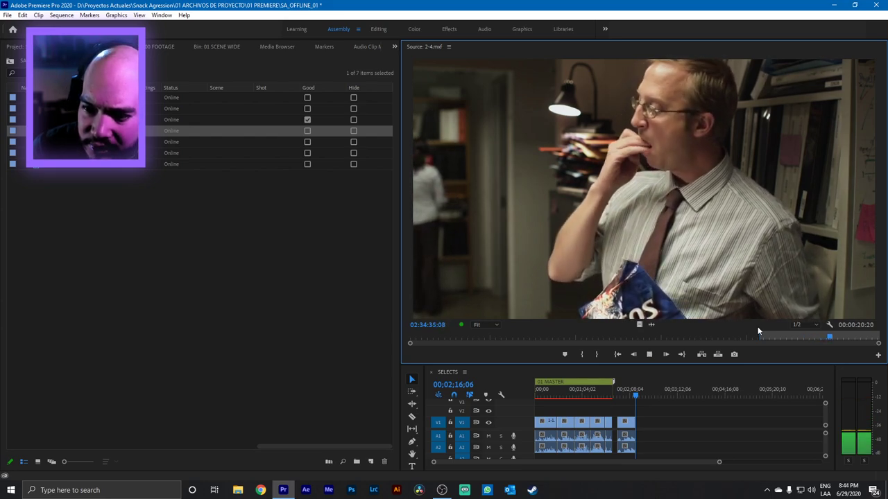
key("space")
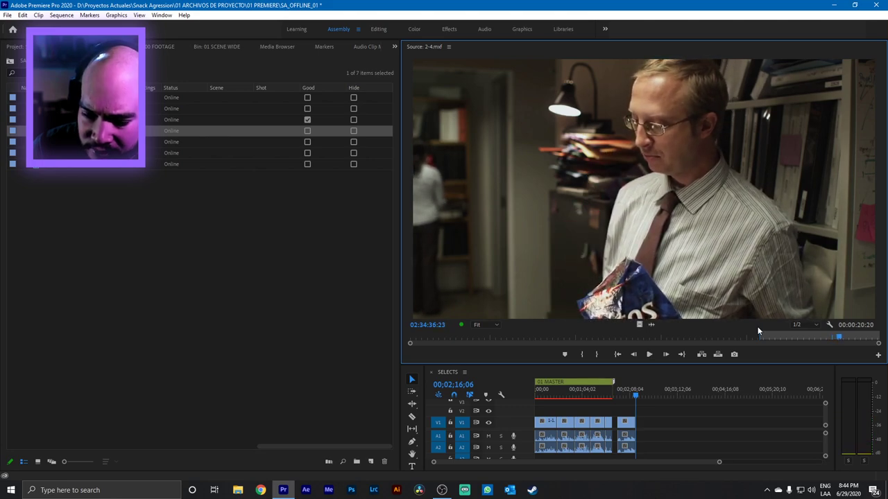
key("o")
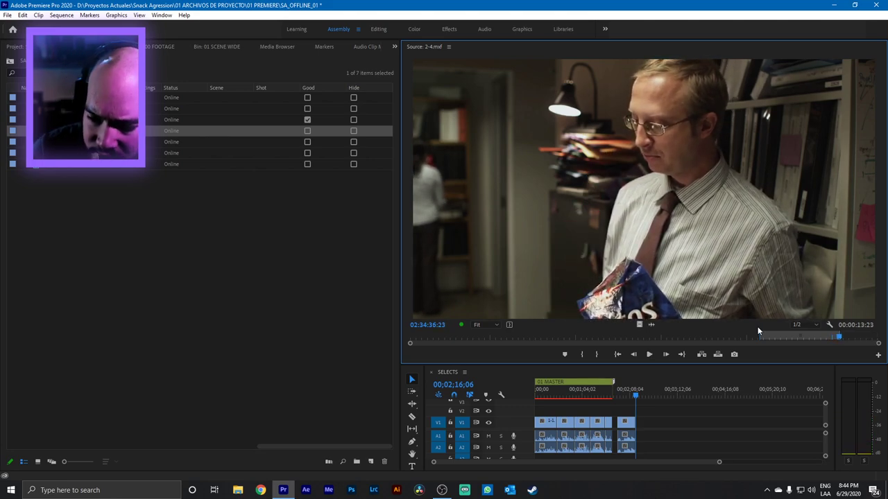
key("period")
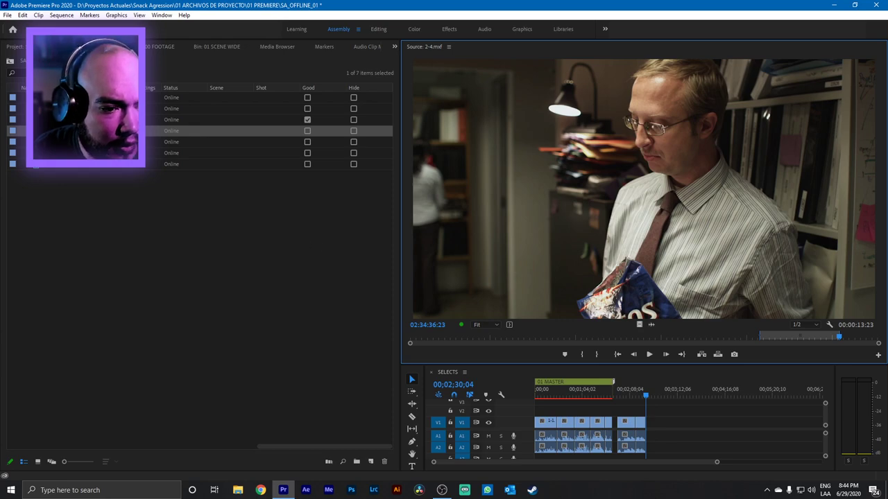
left_click(305, 132)
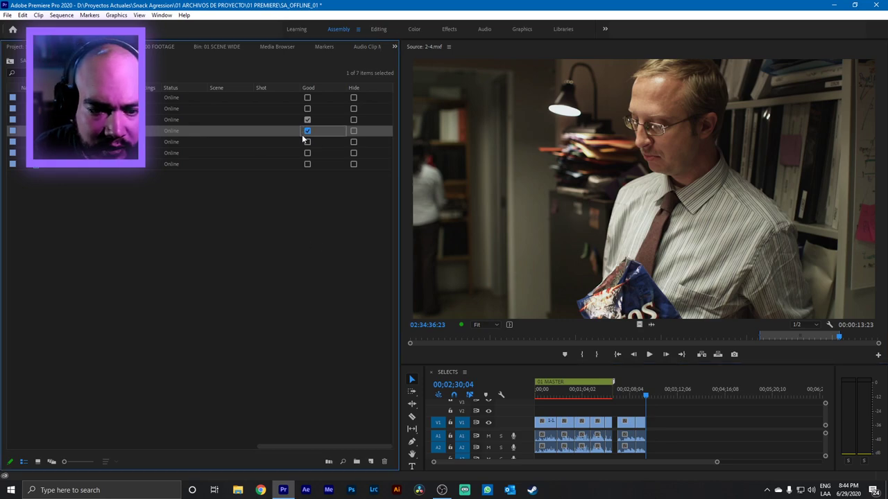
double_click(170, 142)
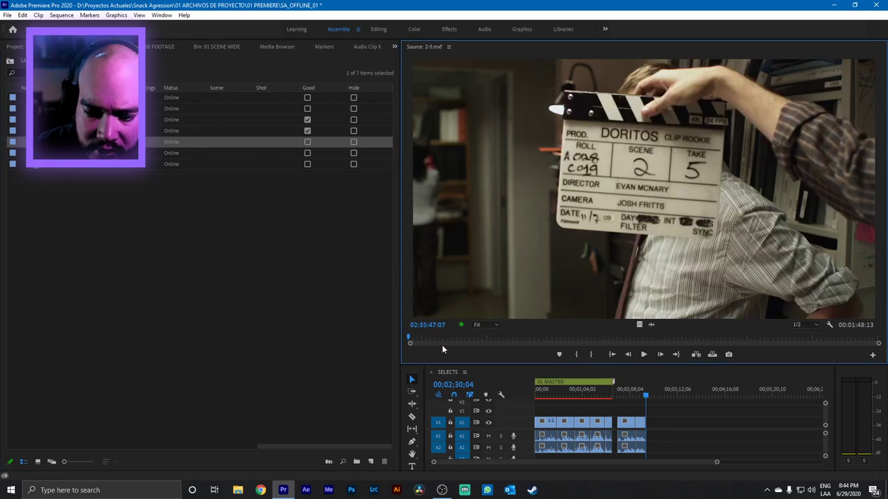
Play take 2-5 and set its Out point at 02:36:34:12.
key("space")
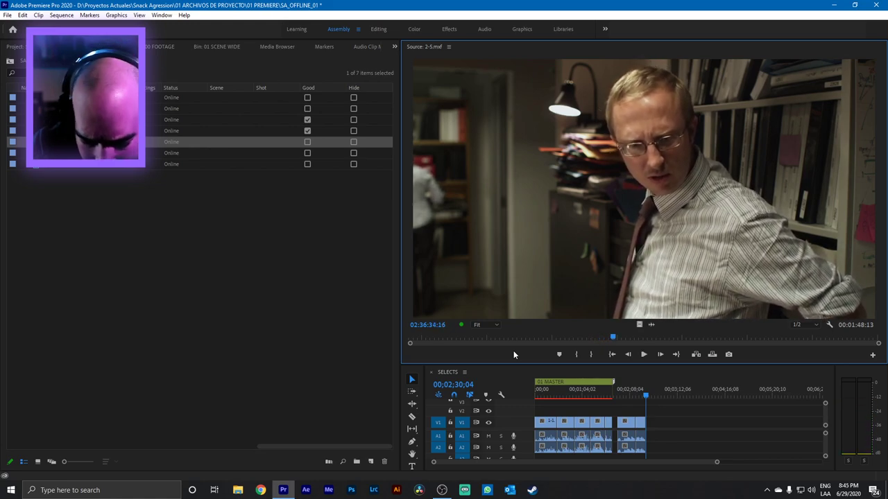
key("Left")
key("Left")
key("Left")
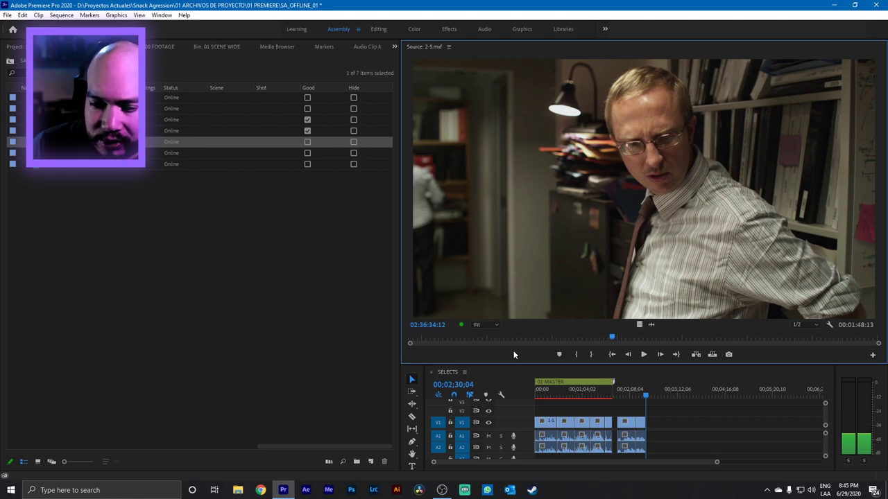
key("o")
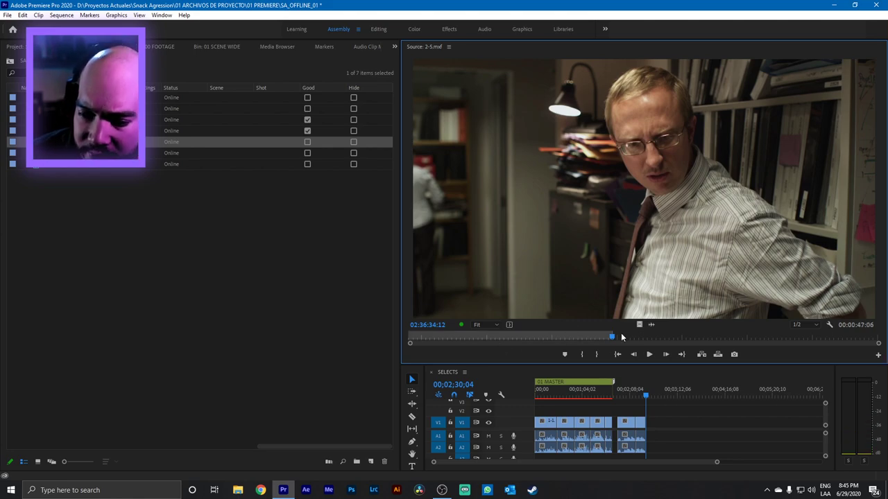
Rewind take 2-5 to around 02:36:19 and refine its In point to about 02:36:16:02.
left_click_drag(610, 338, 465, 338)
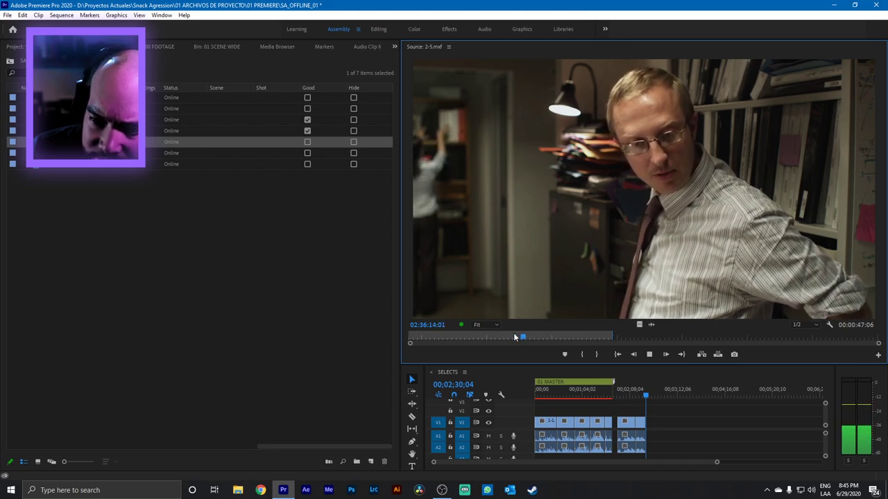
key("space")
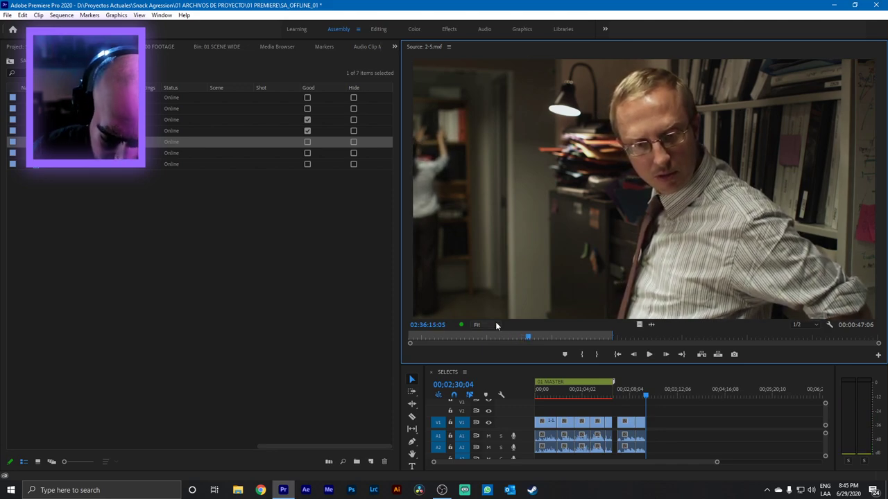
key("i")
key("space")
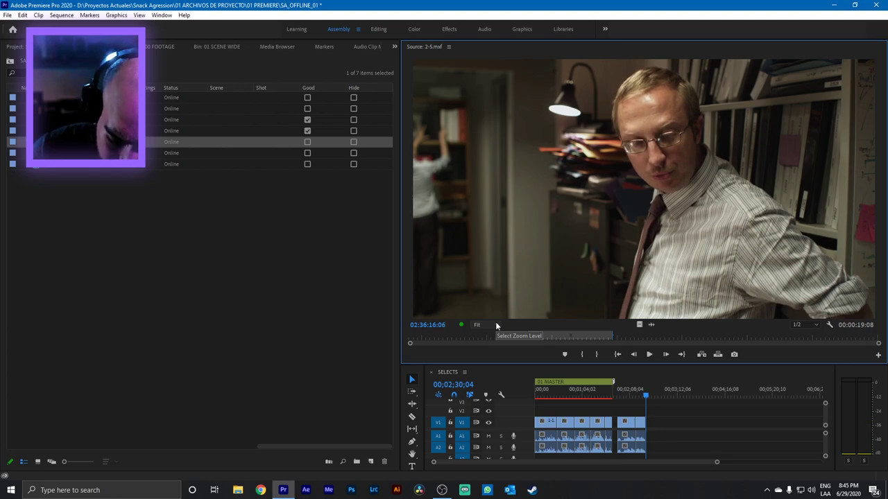
key("Left")
key("Left")
key("Left")
key("Left")
key("i")
key("space")
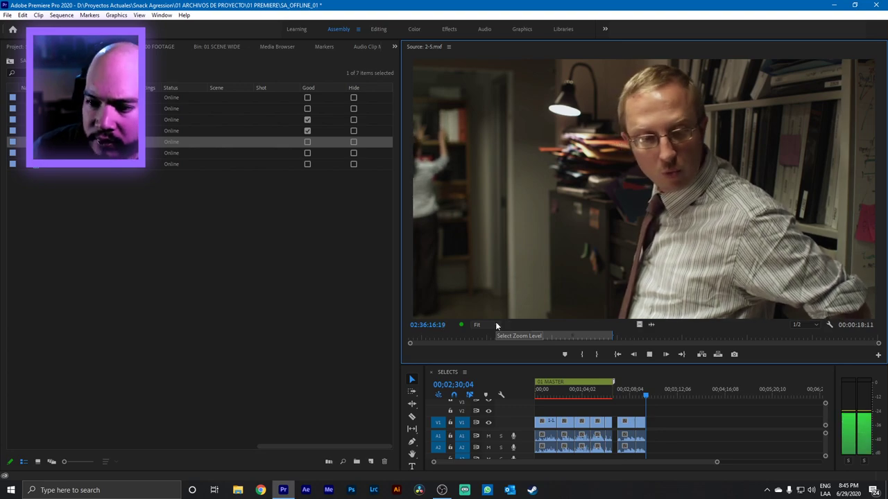
key("space")
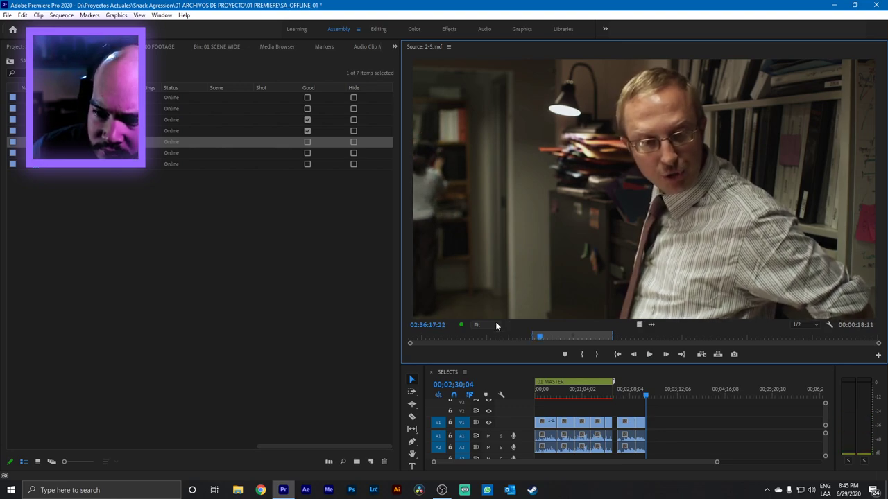
key("i")
key("space")
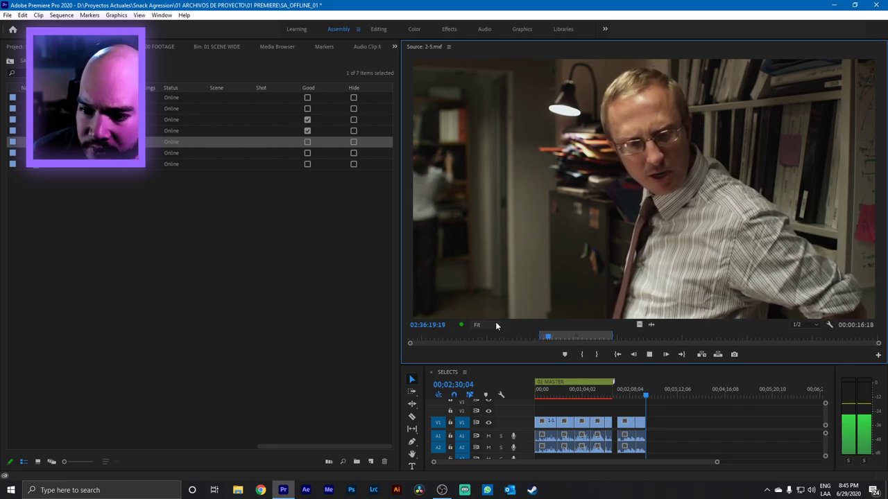
key("space")
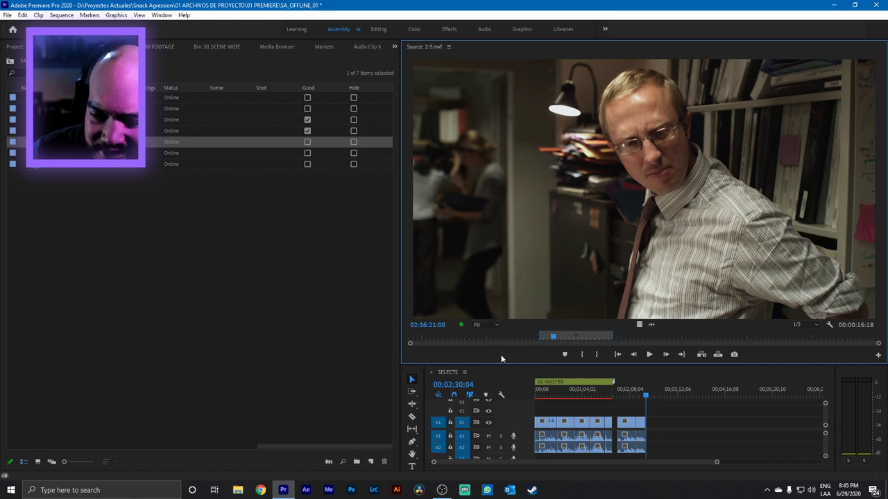
Replay from the start of the range, stepping back two frames to check the opening.
left_click(541, 338)
key("space")
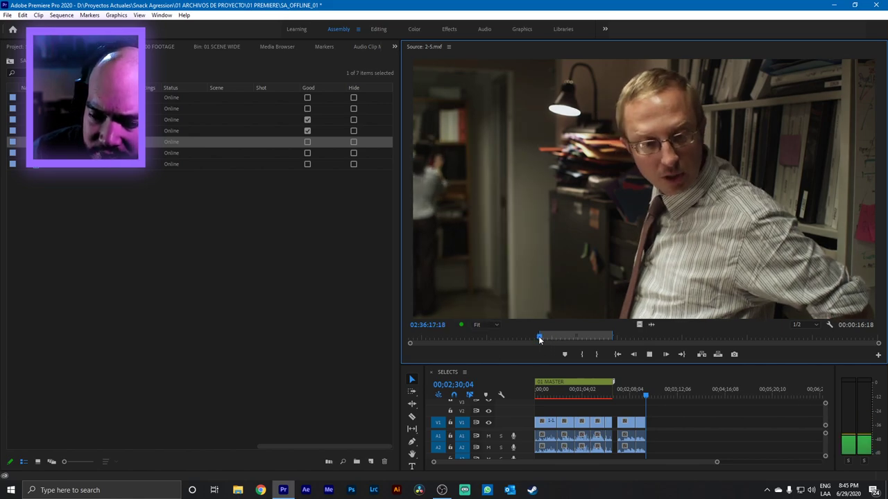
key("space")
key("Left")
key("Left")
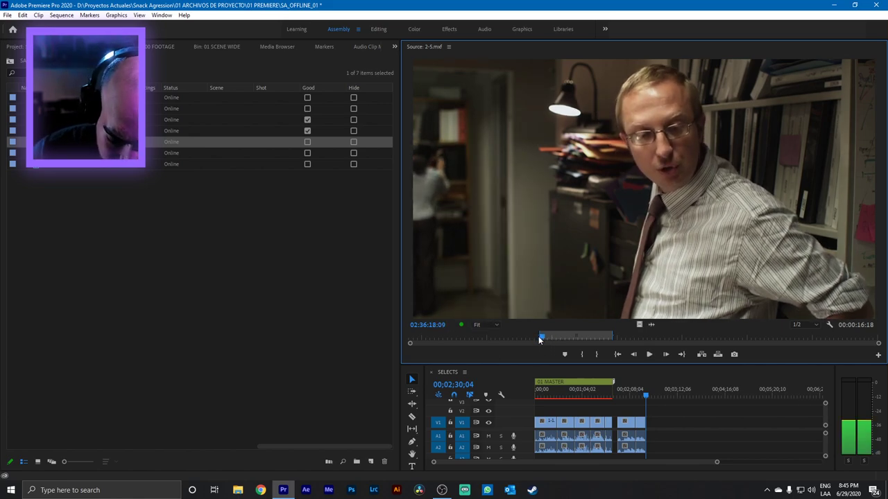
key("space")
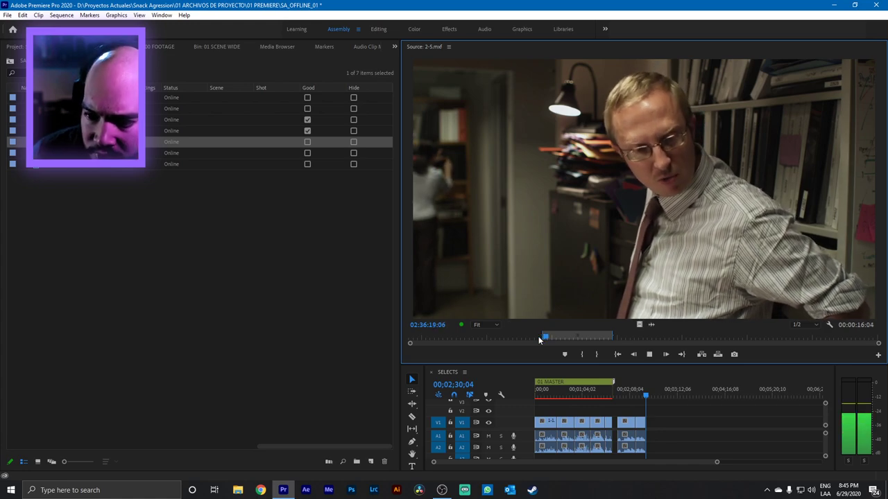
key("space")
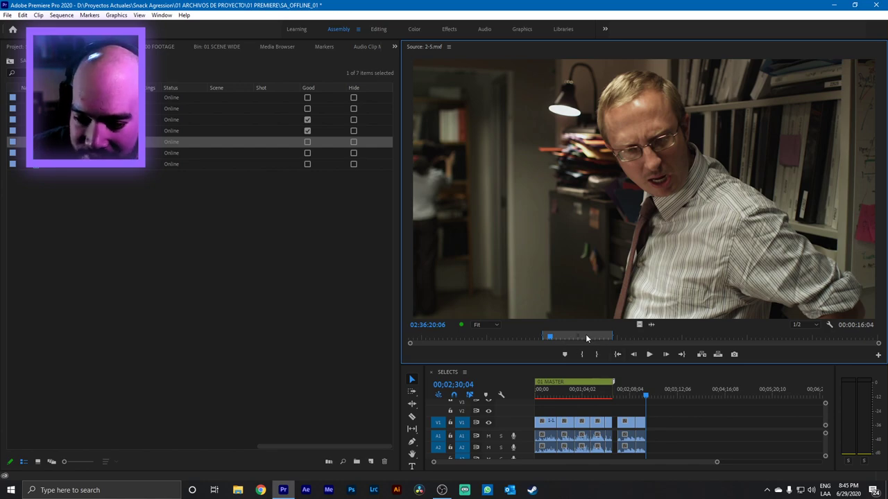
Skim ahead to 02:36:31 and review take 2-5's 00:00:16:04 range through 02:37:34:13.
left_click_drag(586, 338, 611, 338)
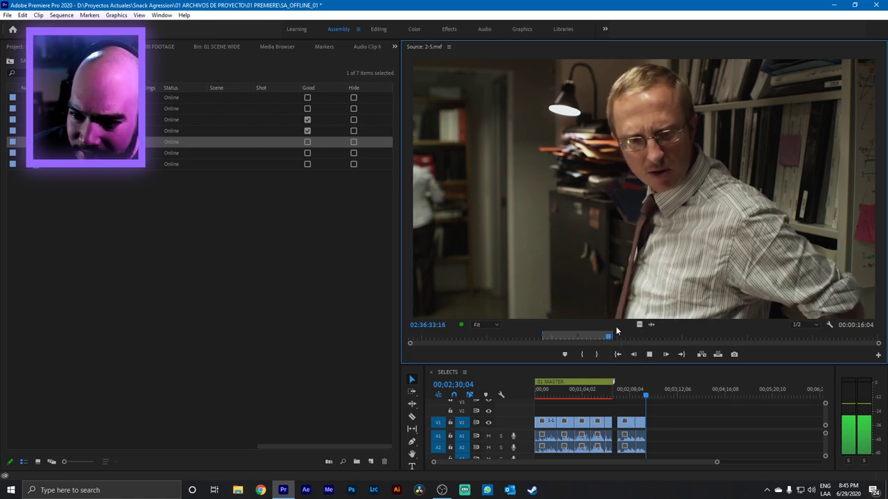
key("space")
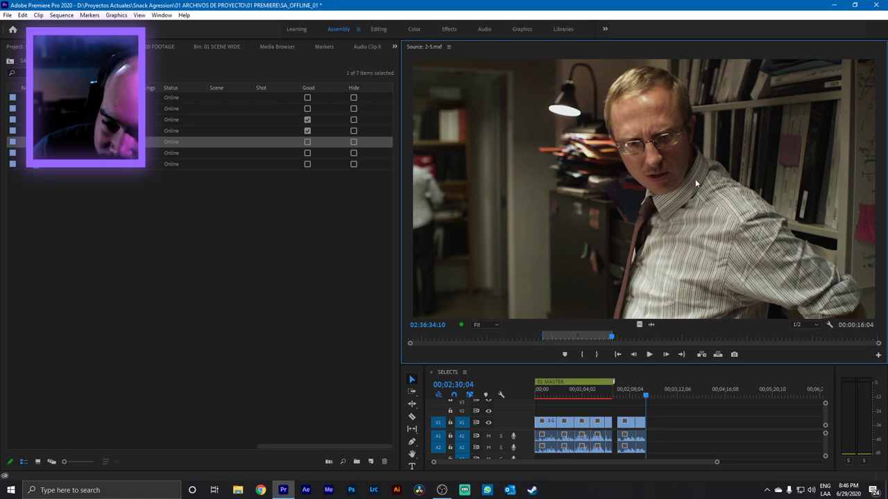
left_click(647, 358)
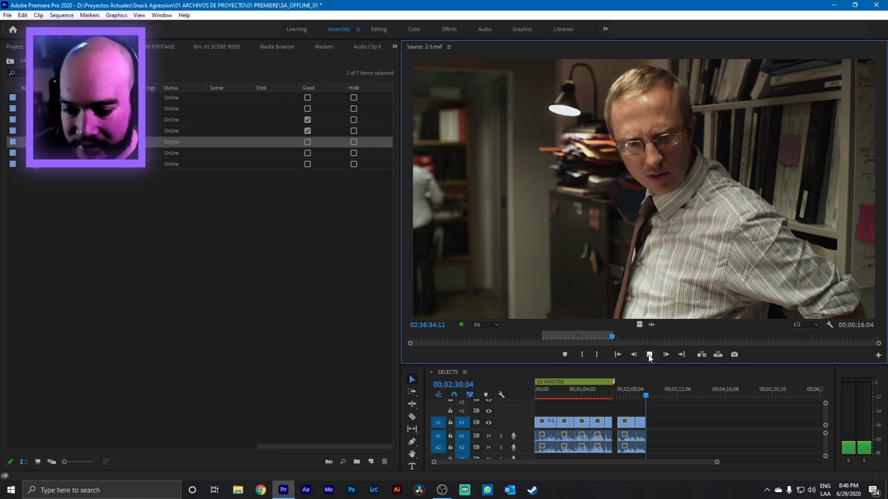
left_click(650, 358)
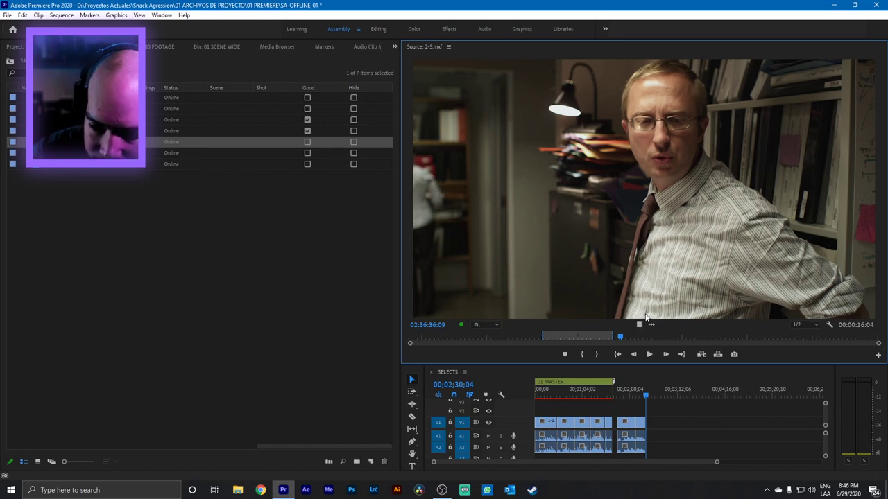
key("space")
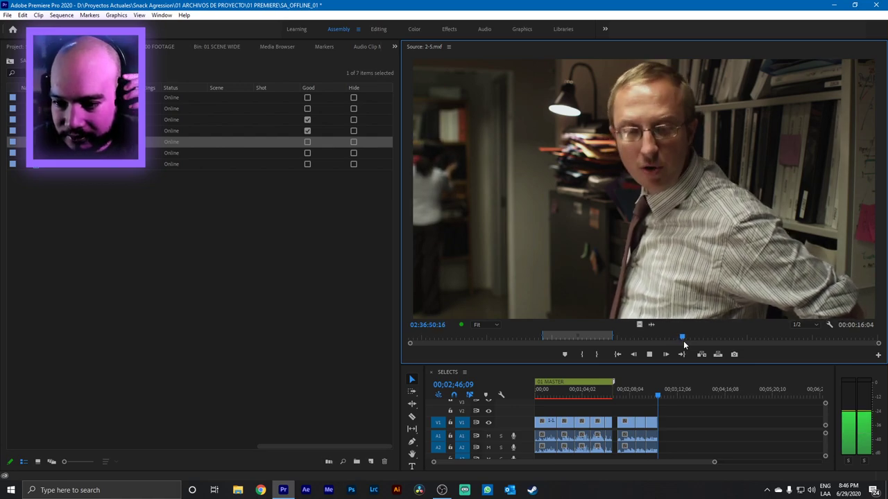
key("space")
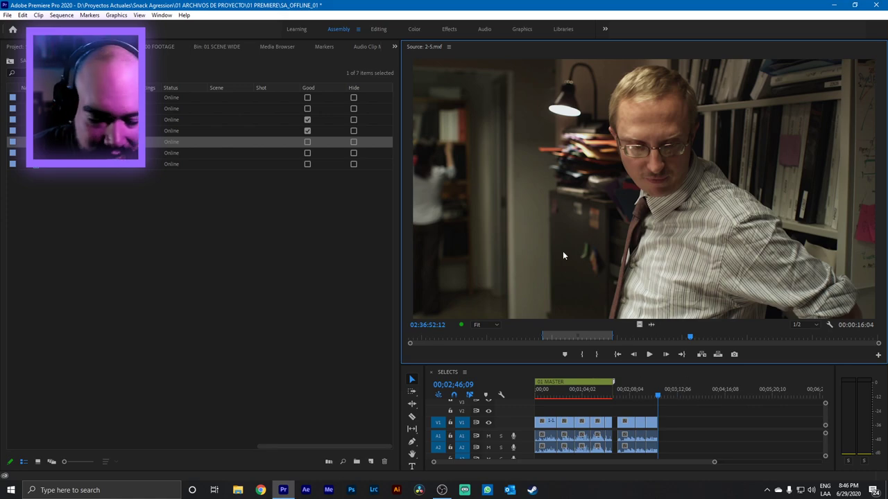
left_click(682, 337)
key("space")
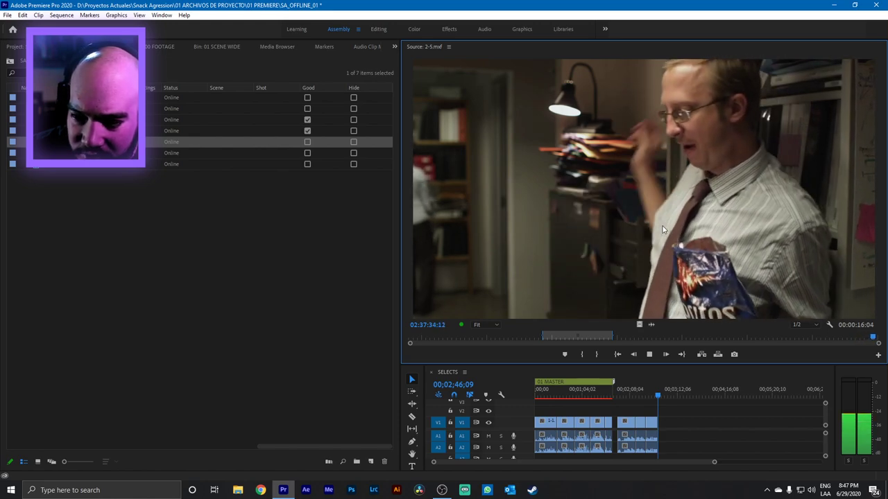
key("space")
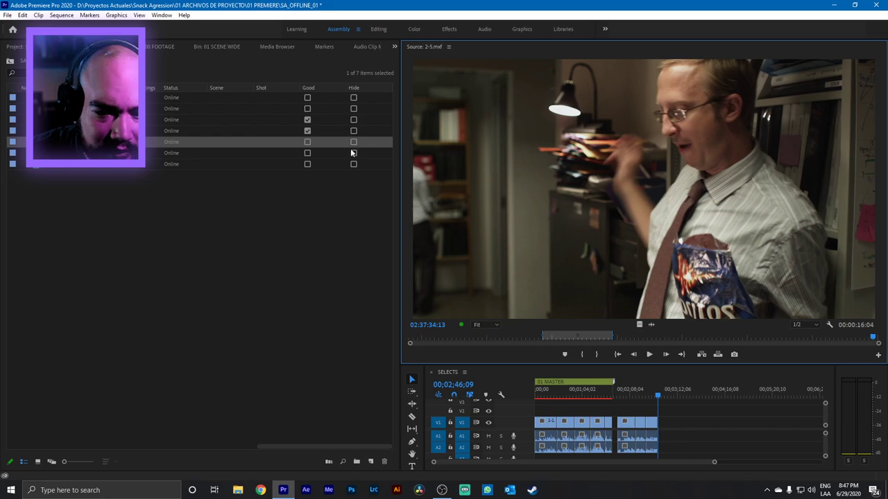
Play take 2-6 False Start, stop it, then load 2-7 False Start.
double_click(208, 152)
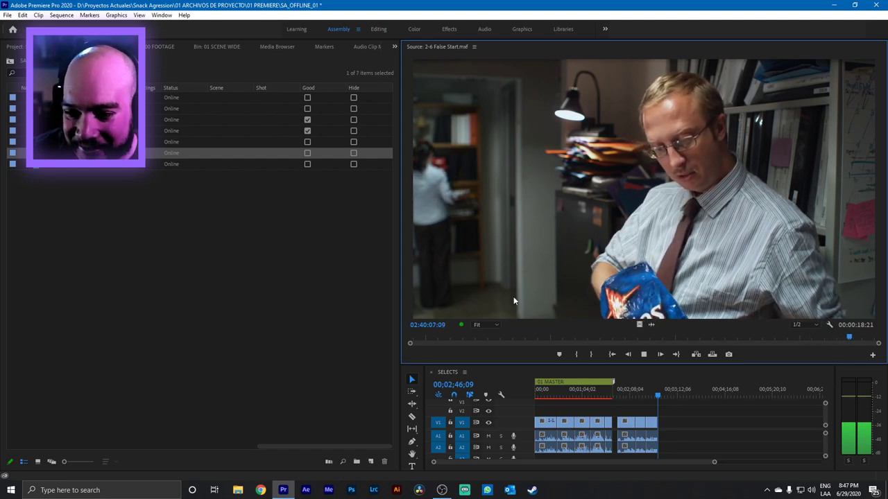
key("space")
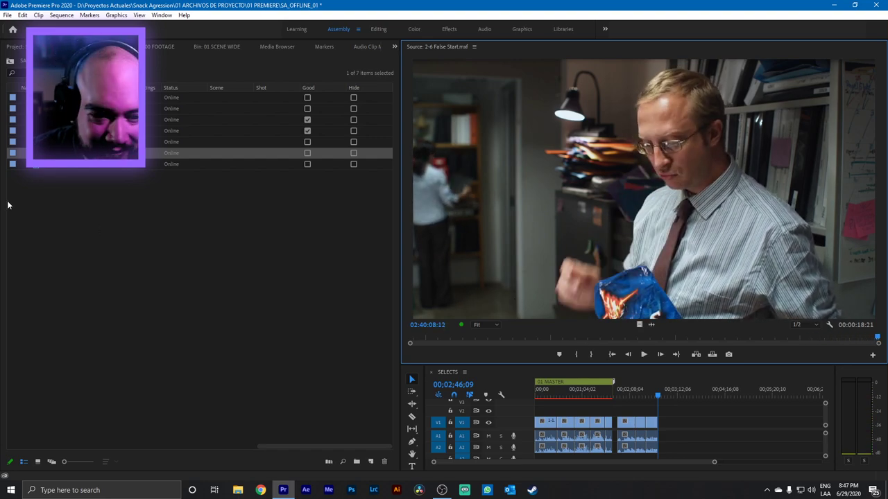
double_click(38, 168)
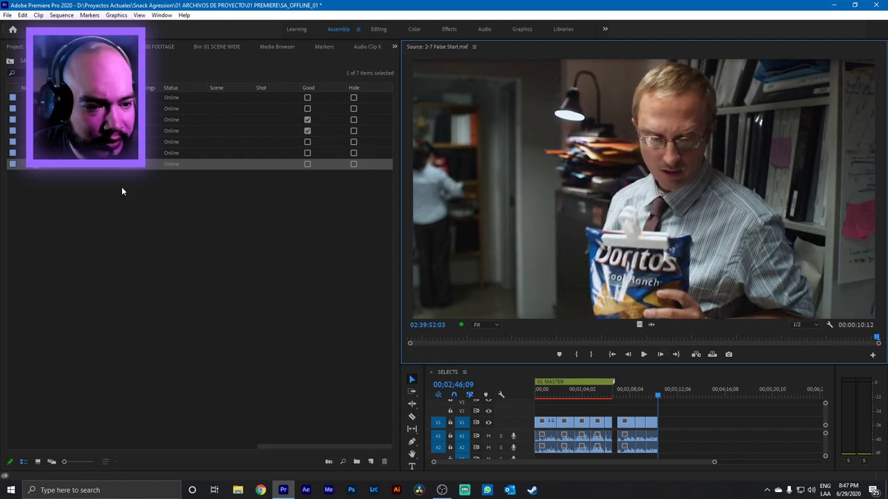
Scroll the bin to Description and enter SINGLE, BOSS for the third and fourth clips.
left_click_drag(351, 445, 276, 435)
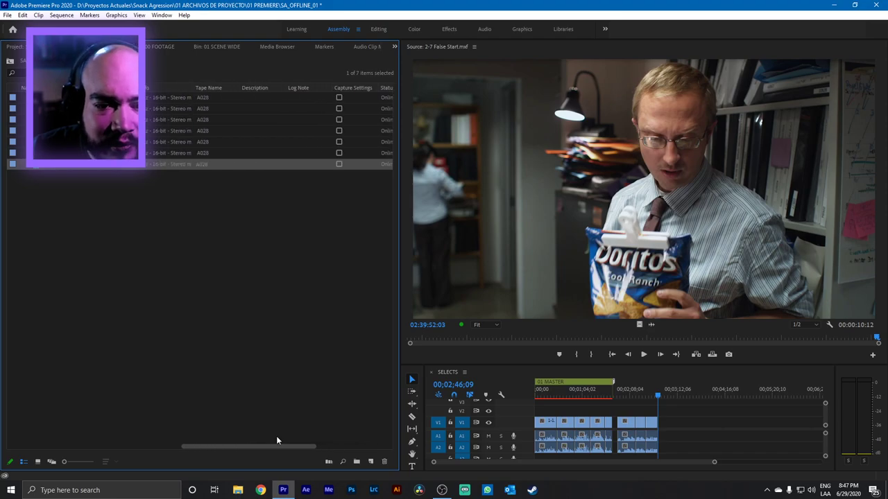
left_click(250, 120)
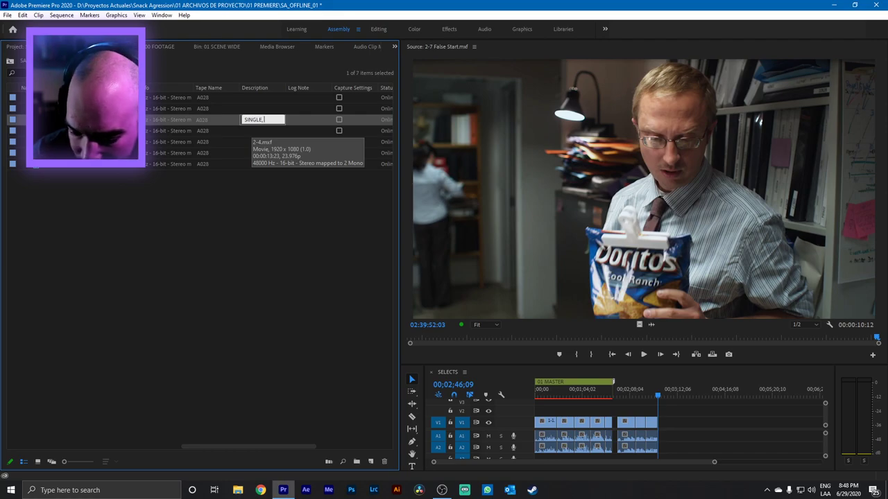
left_click(245, 131)
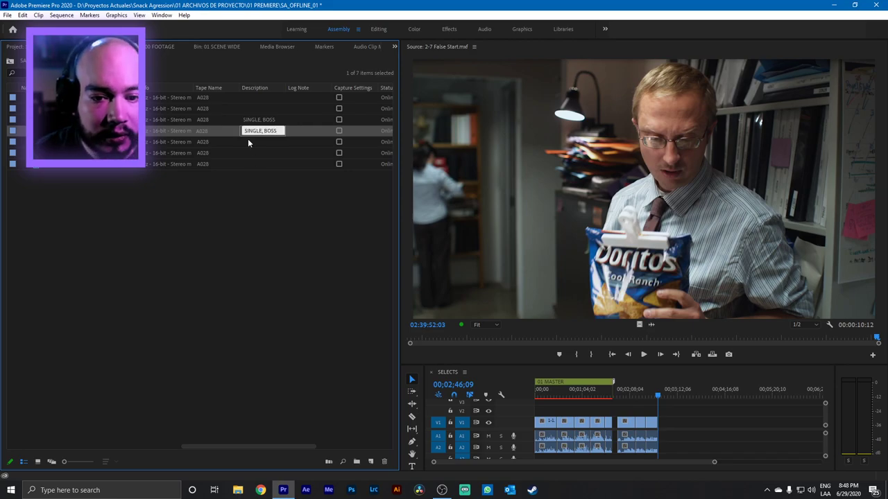
left_click(231, 268)
left_click(627, 396)
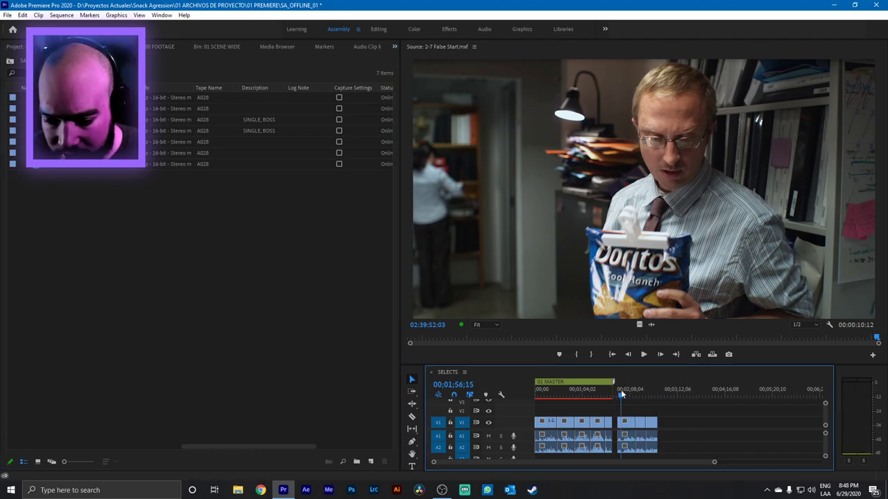
Add a '02 BOSS' marker at 00;01;51;16 and stretch it across the second clip group.
left_click(619, 393)
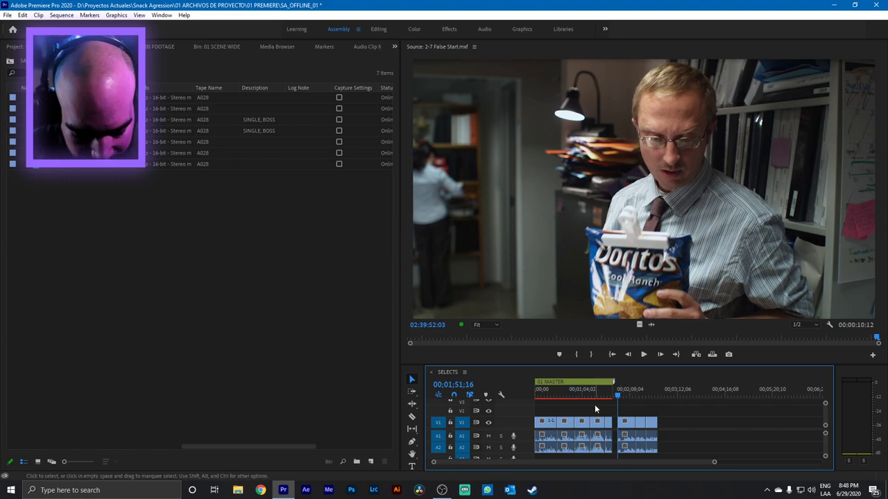
double_click(618, 380)
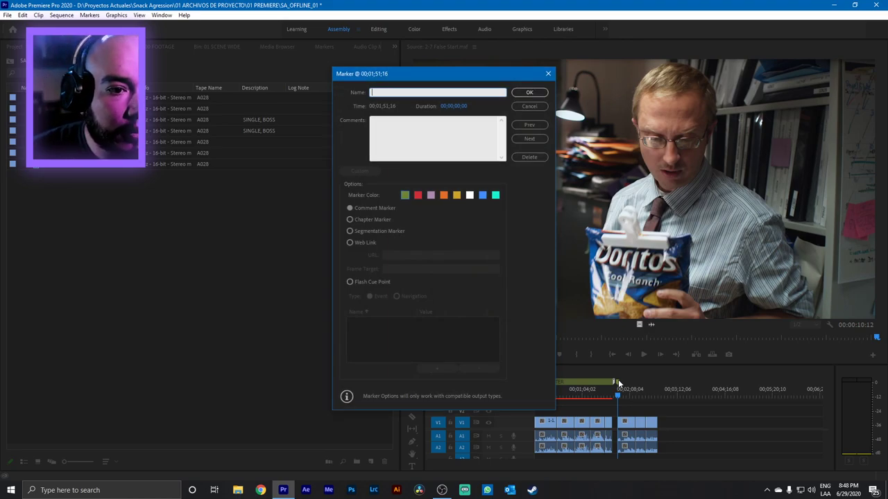
type("02 VBO")
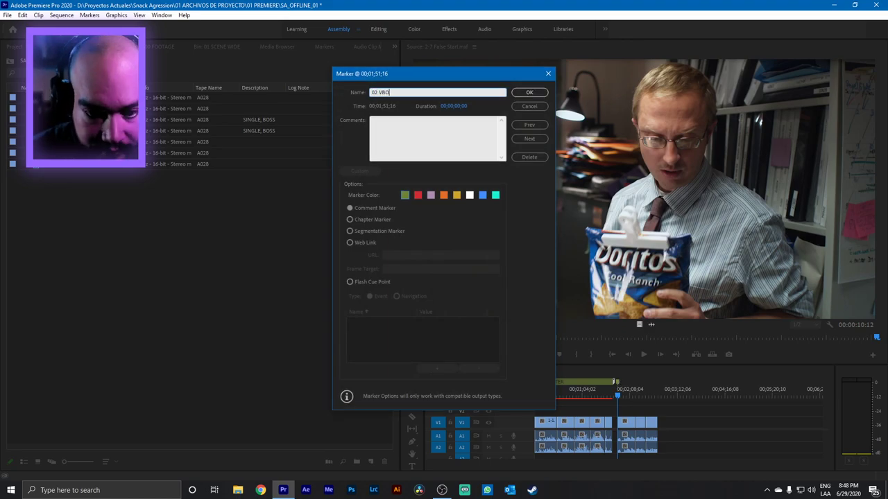
key("BackSpace")
key("BackSpace")
key("BackSpace")
type("BOSS")
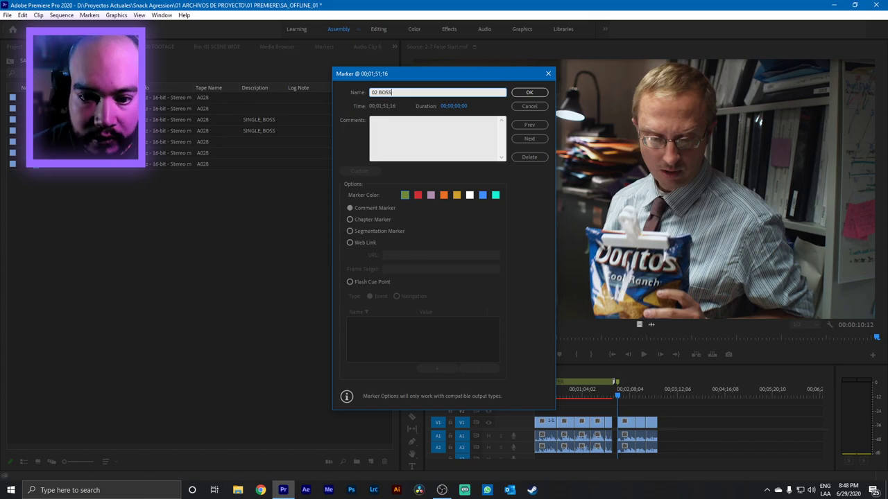
left_click_drag(459, 109, 478, 106)
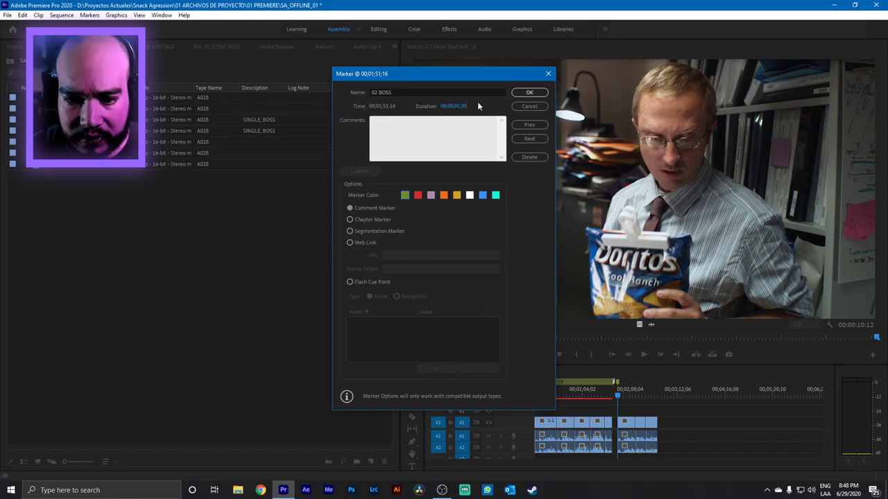
left_click(528, 94)
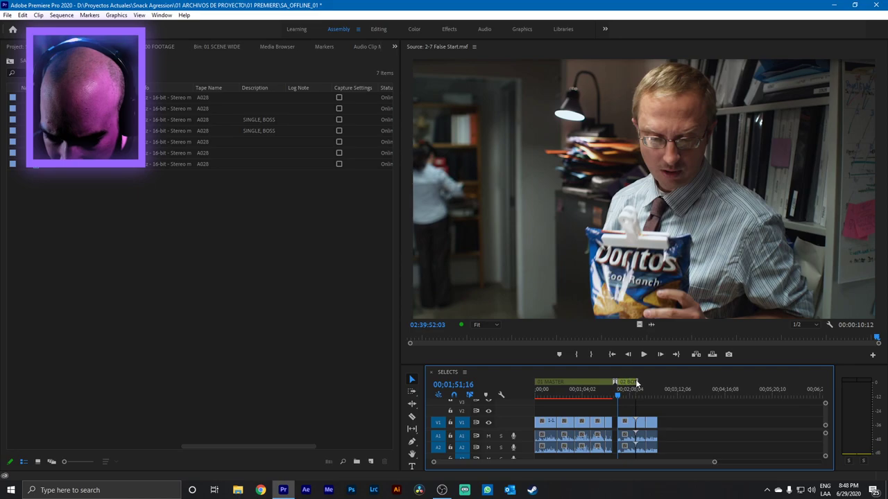
left_click_drag(637, 383, 659, 383)
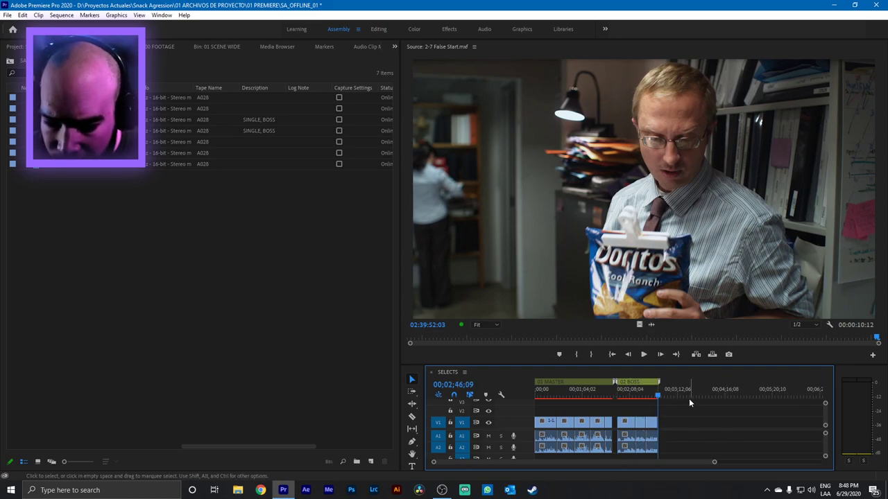
left_click(532, 392)
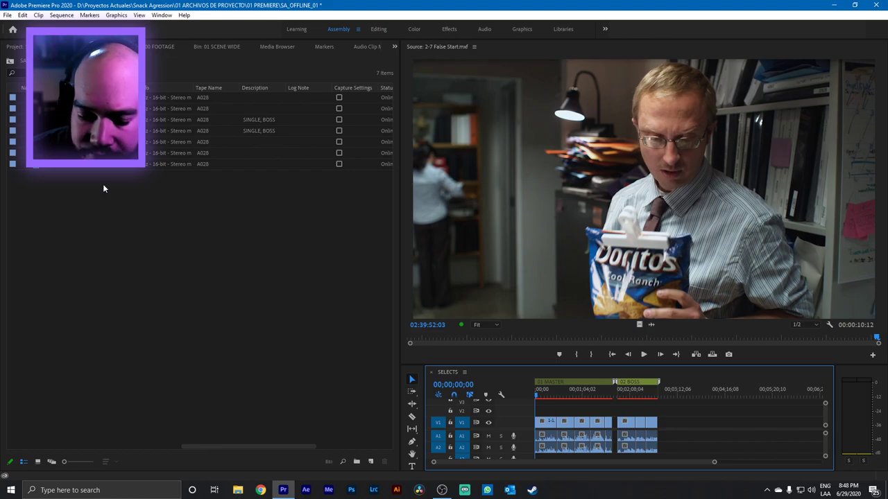
Open the 03 WORKER clips bin in its own tab from the 100 FOOTAGE folder.
left_click(10, 61)
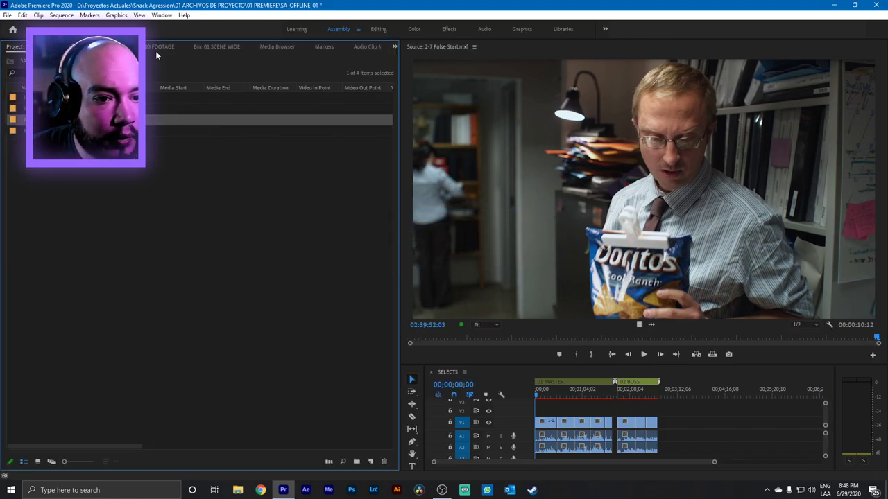
double_click(83, 119)
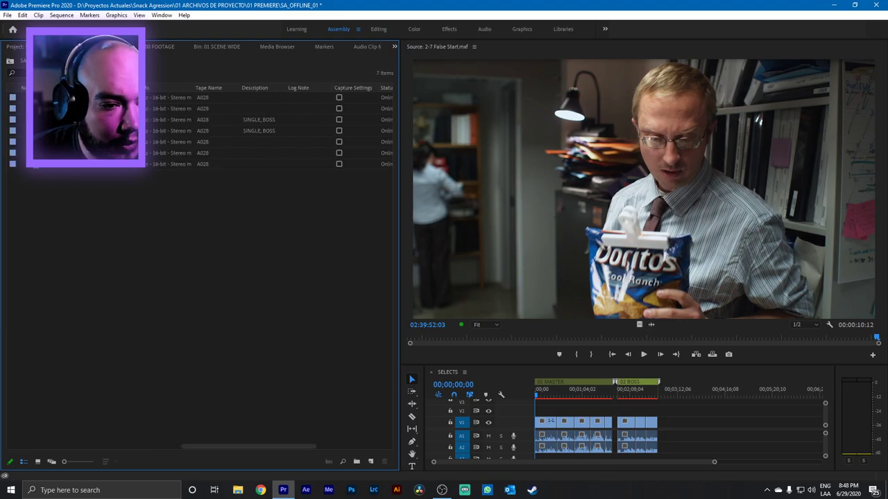
left_click(161, 46)
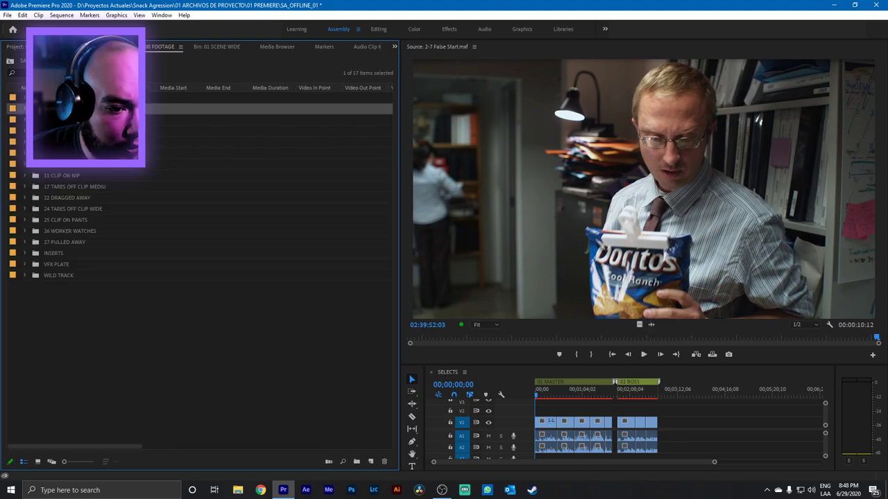
double_click(83, 119)
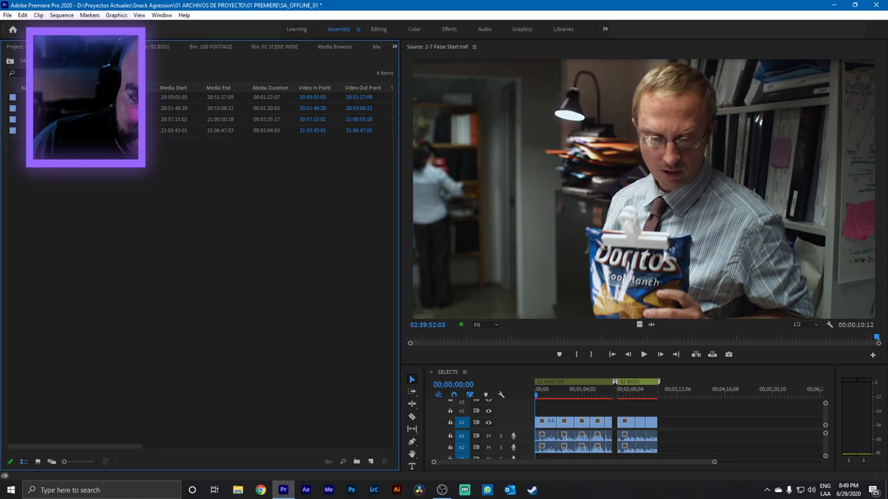
left_click(83, 120)
left_click(150, 46)
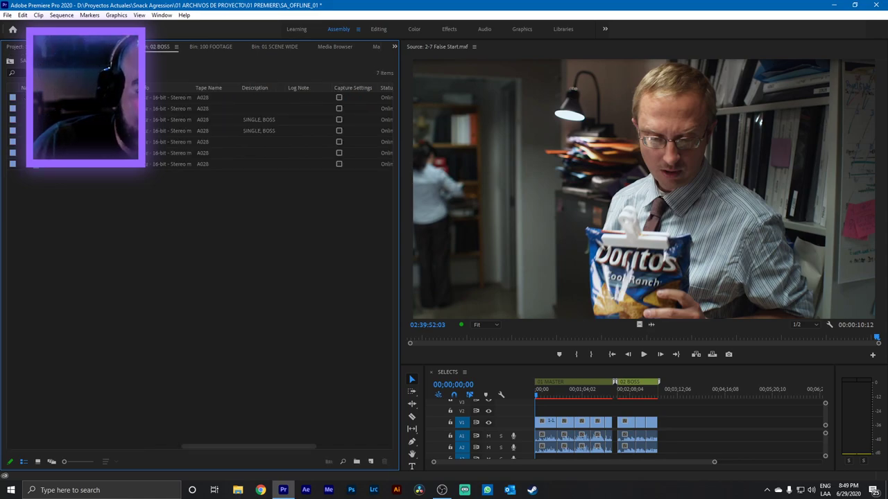
left_click(194, 46)
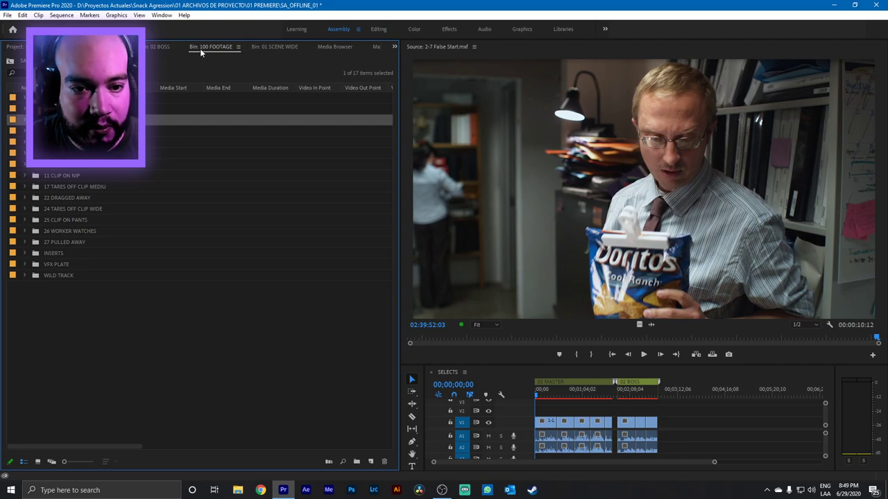
Close the 01 SCENE WIDE, 02 BOSS and 100 FOOTAGE bin tabs, leaving only 03 WORKER.
left_click(273, 46)
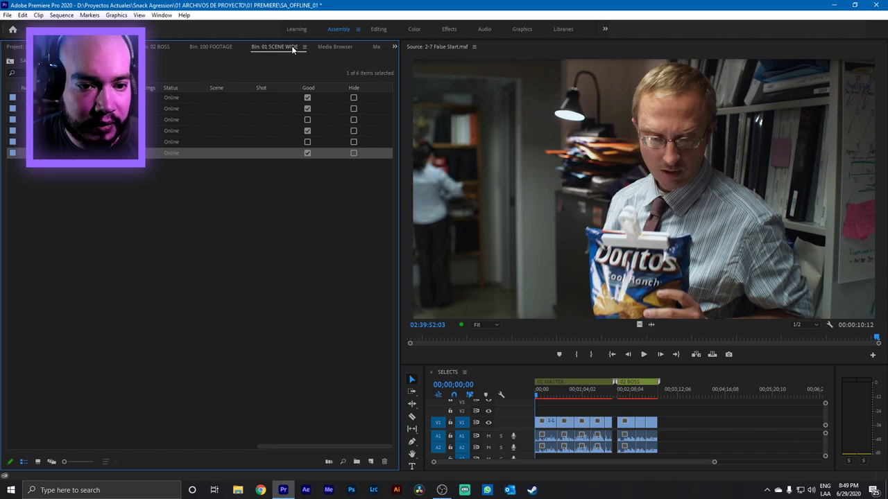
left_click(303, 46)
left_click(326, 52)
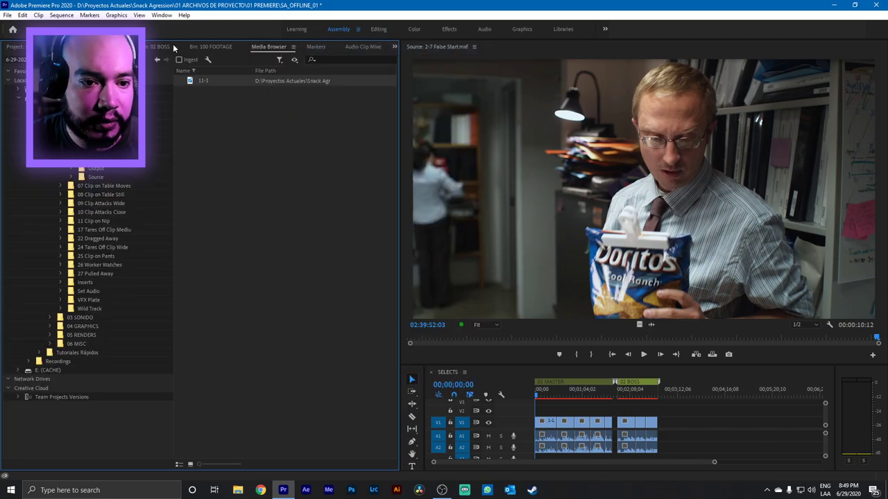
left_click(173, 47)
left_click(179, 48)
left_click(198, 48)
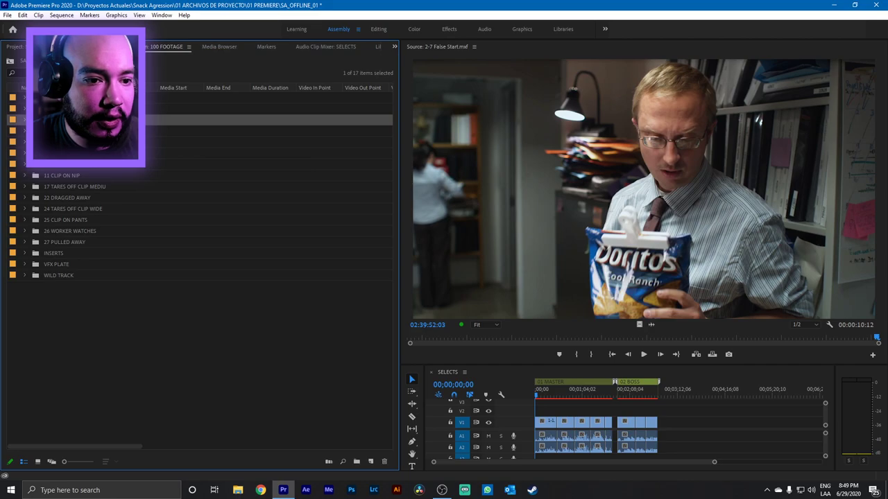
key("ctrl+w")
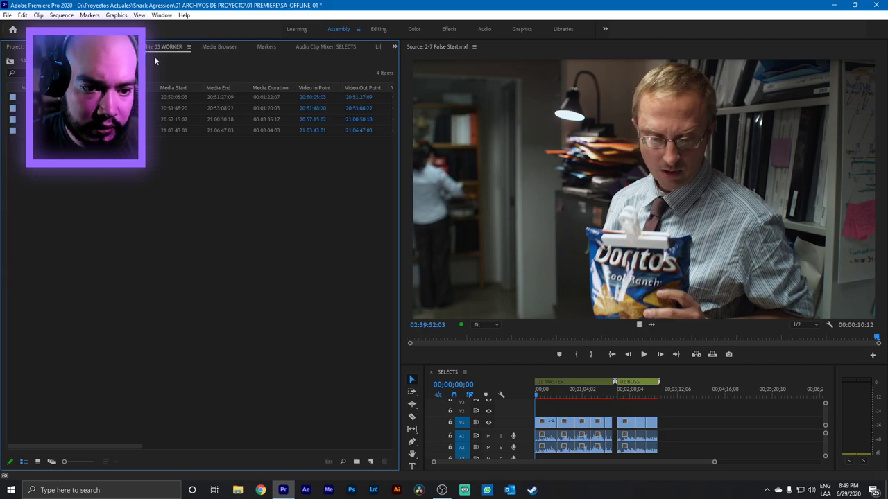
Load 3-1.mxf from the 03 WORKER bin into the Source Monitor and play it.
double_click(83, 97)
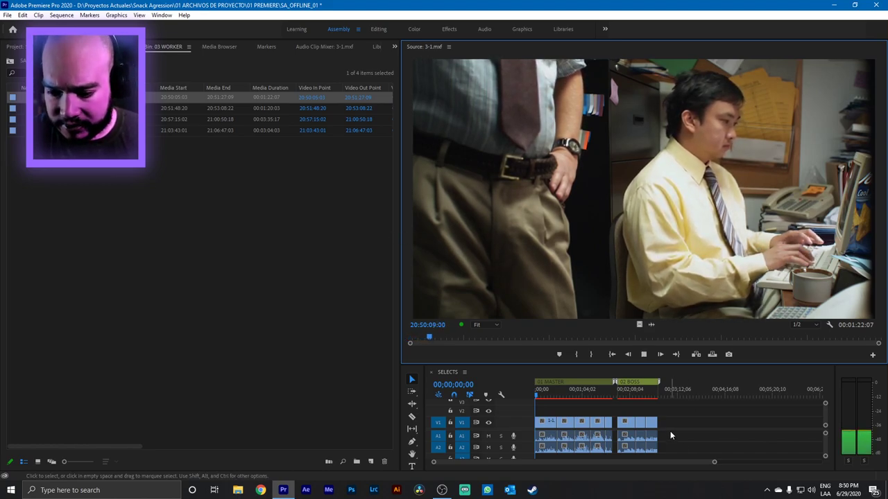
left_click(658, 394)
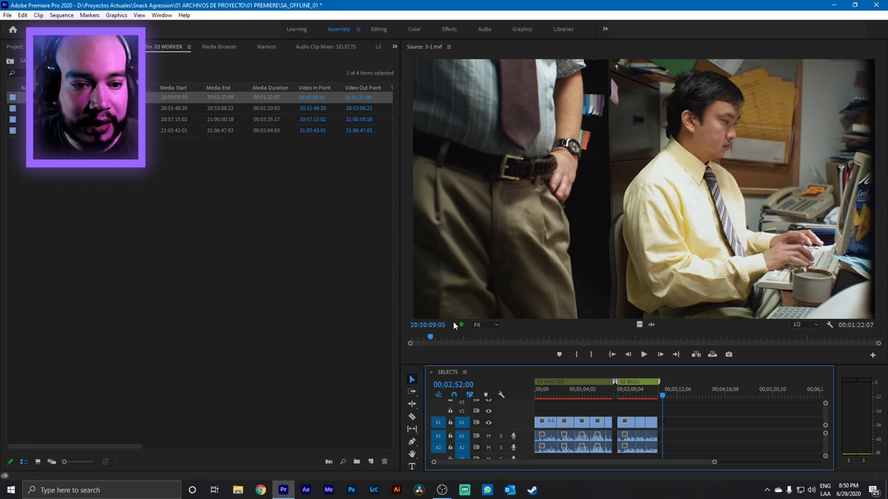
key("space")
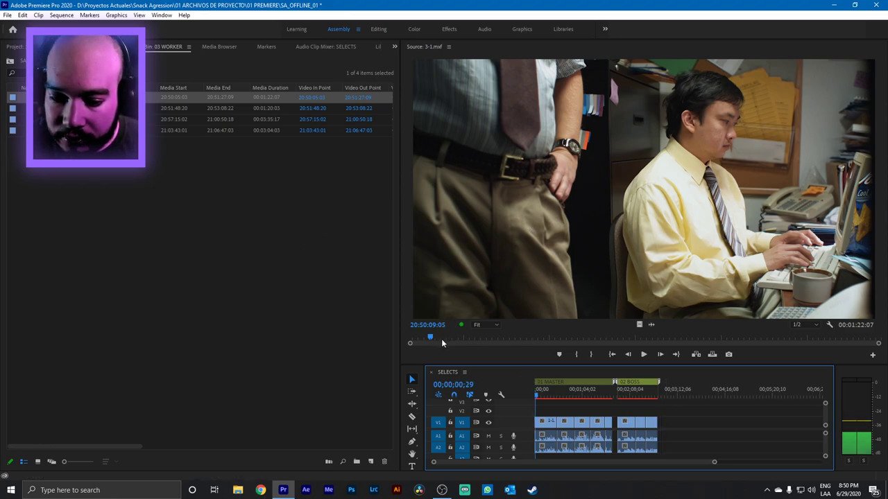
left_click(441, 338)
key("space")
left_click(420, 337)
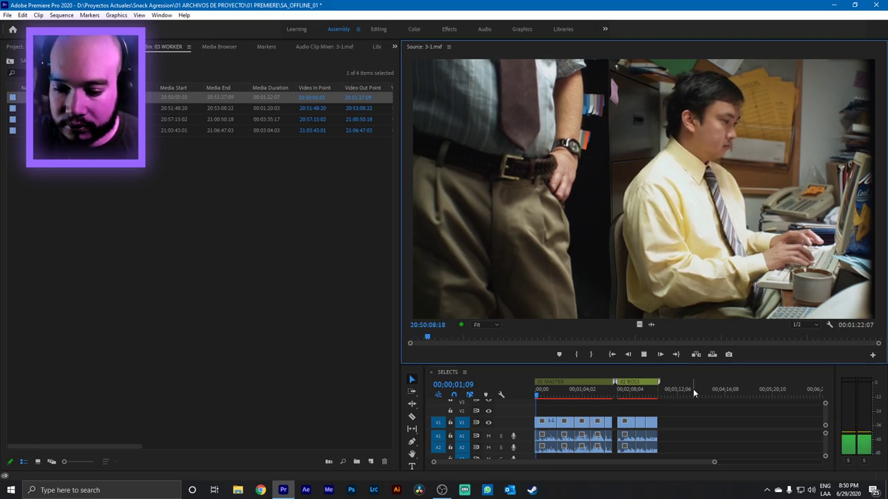
left_click(664, 391)
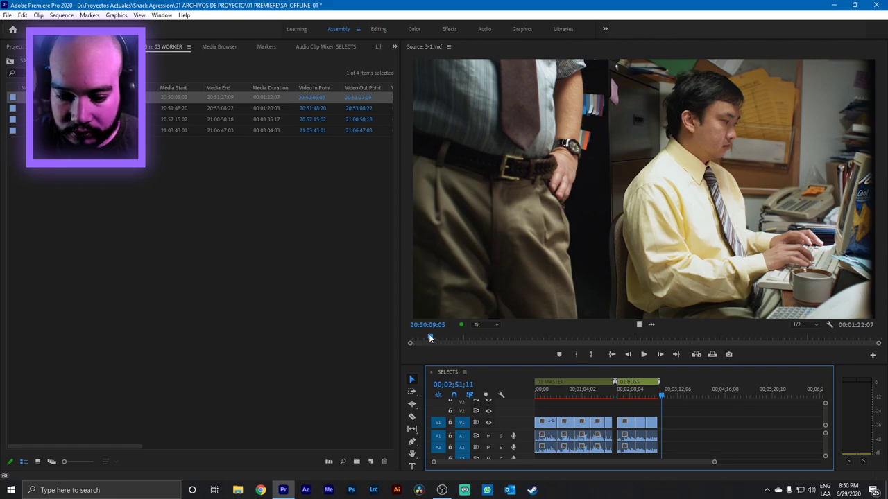
left_click(644, 354)
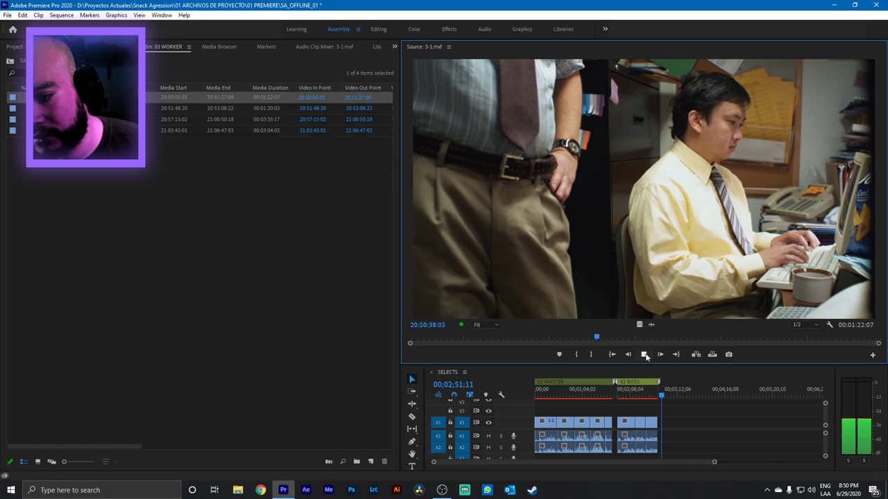
Play 3-1.mxf through to 20:51:27:09, then load 3-2.mxf into the Source Monitor.
left_click(644, 354)
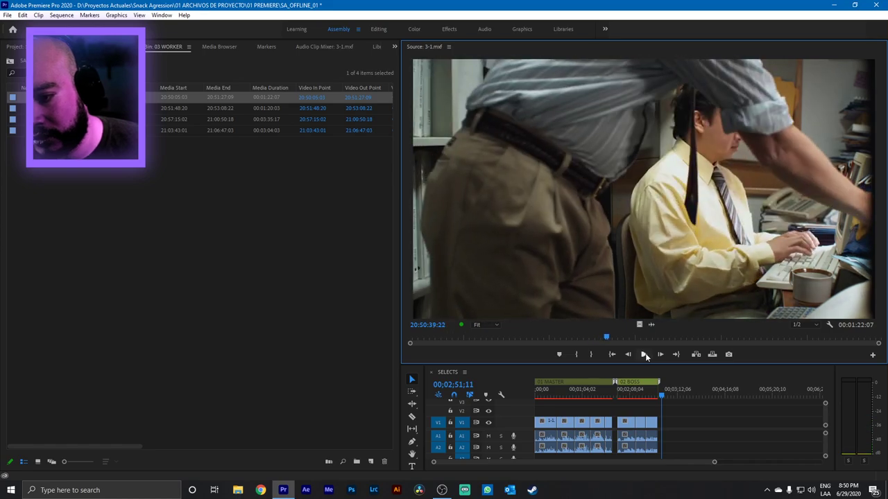
left_click(644, 355)
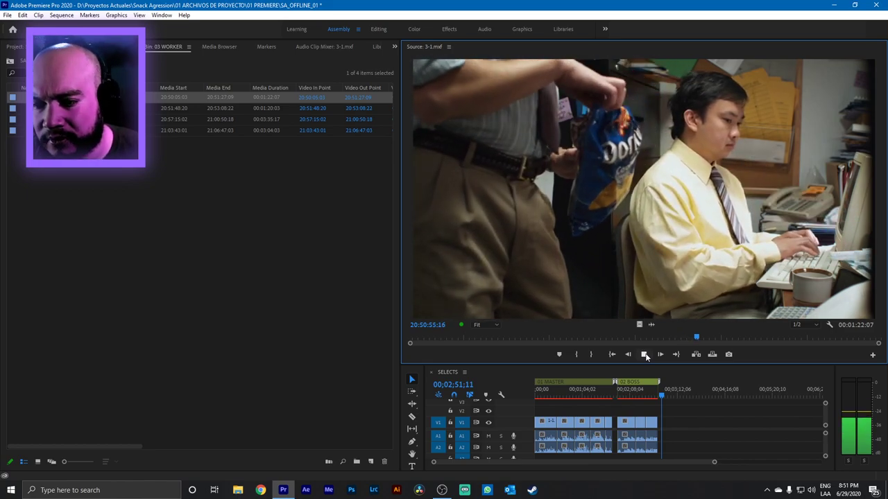
left_click(645, 355)
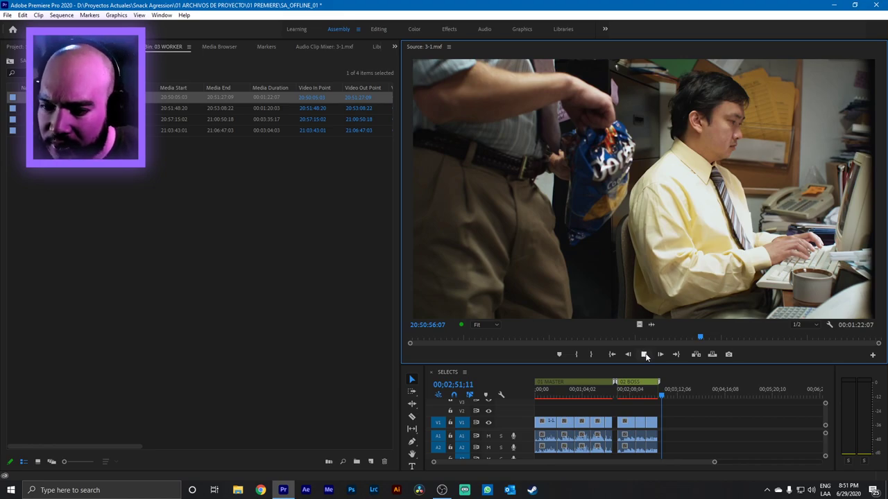
left_click(644, 355)
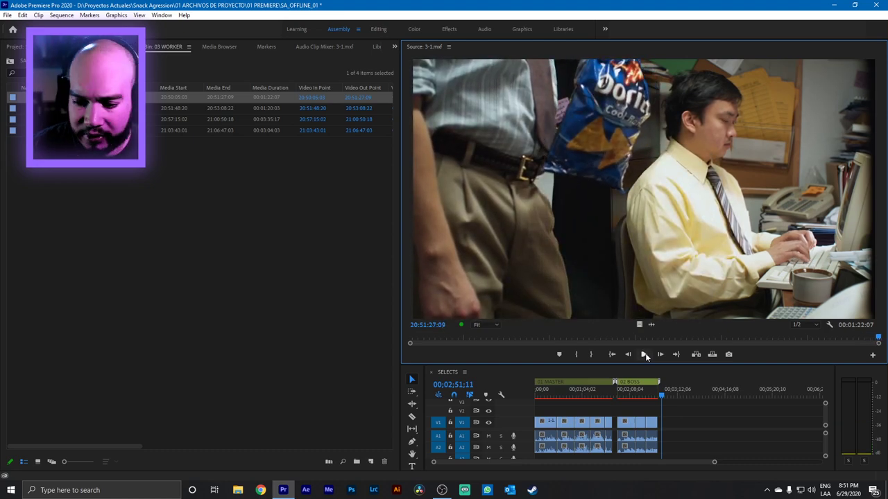
double_click(21, 109)
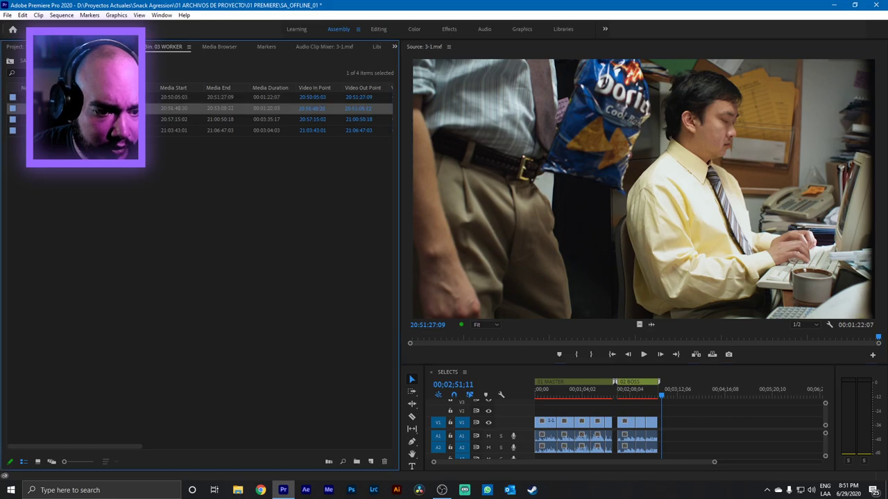
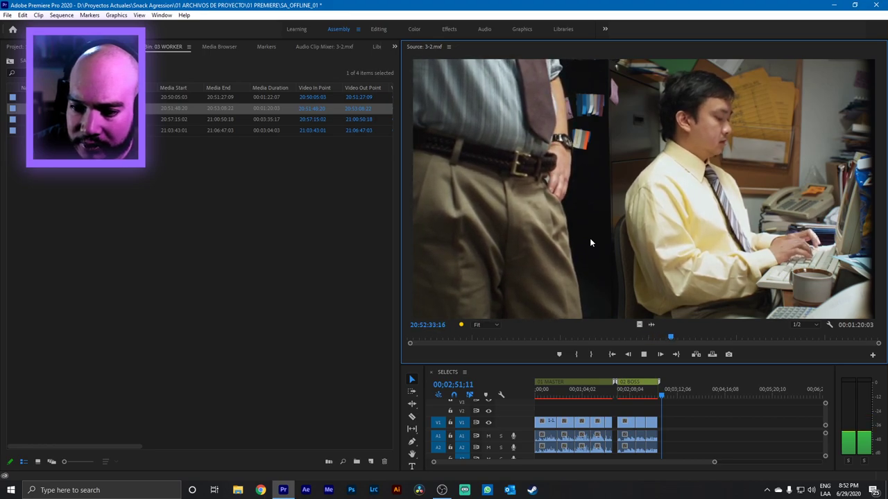
Stop playback of take 3-2 after reviewing a little more of it.
key("space")
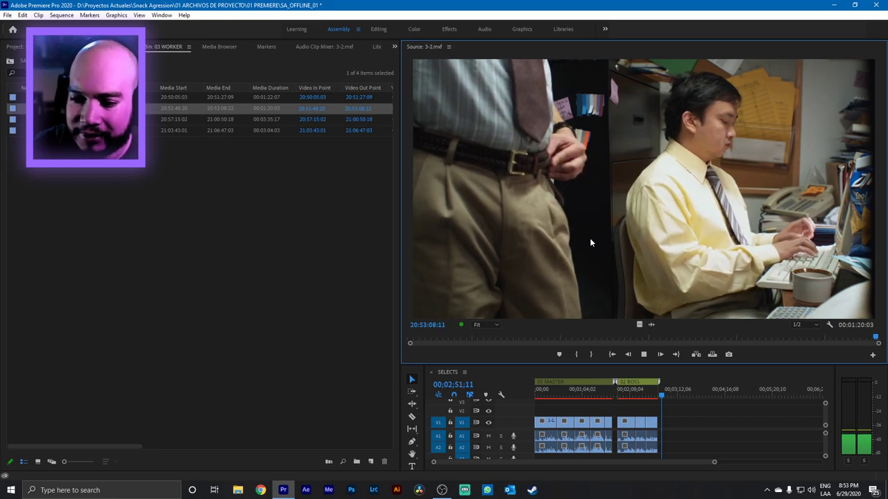
key("space")
Load take 3-3.mov and overwrite its 20:57:19:00–20:57:30:20 range onto the end of SELECTS.
key("Down")
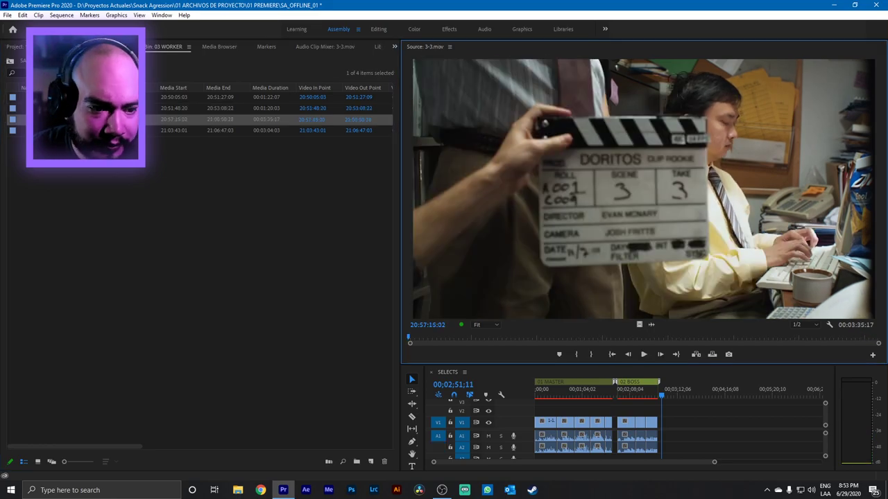
key("space")
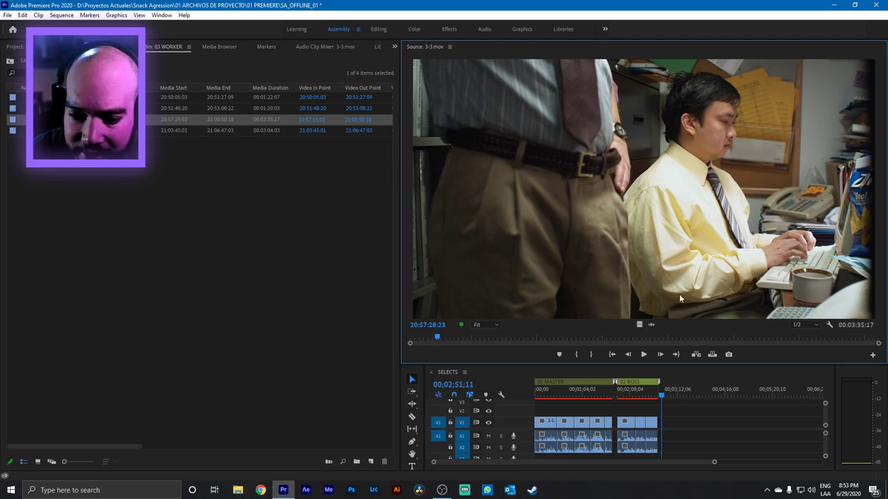
left_click(412, 339)
key("space")
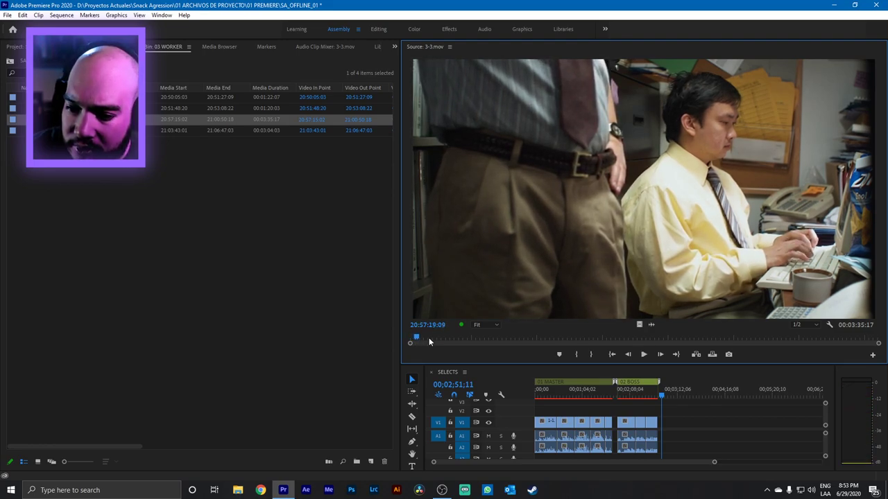
key("space")
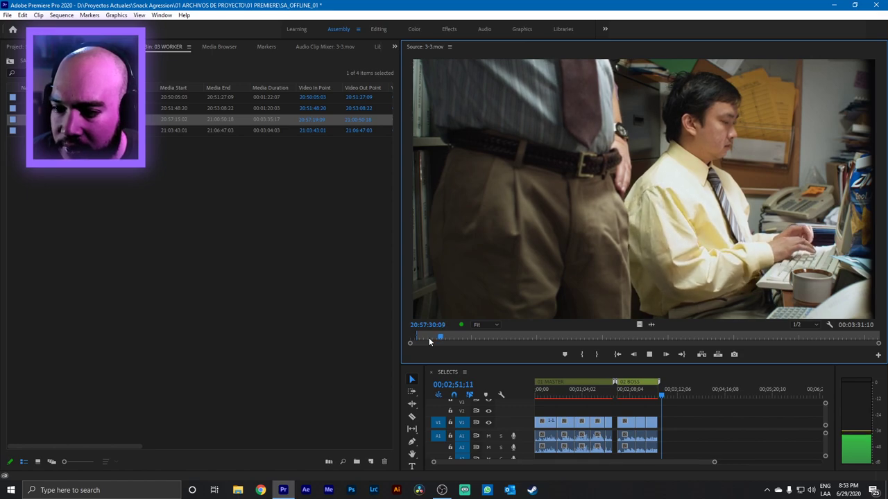
key("space")
key("o")
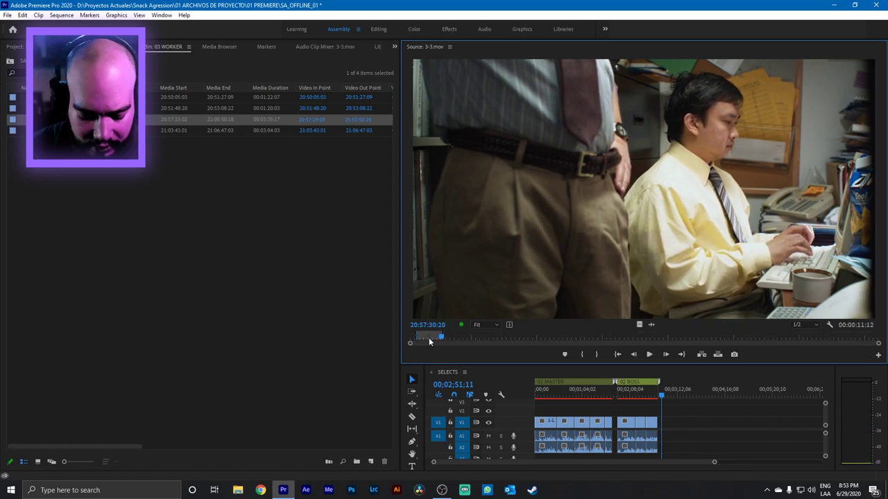
key("period")
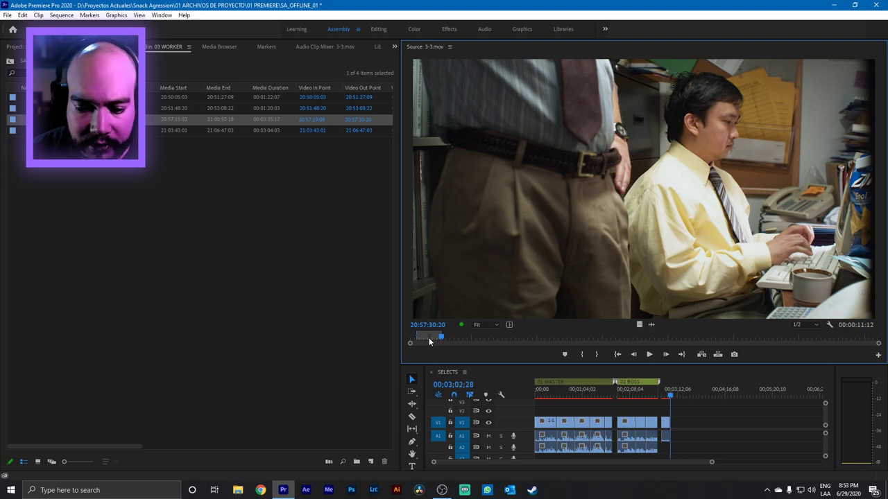
Preview take 3-3 past the marked end, stopping around 20:57:36:01.
key("space")
key("space")
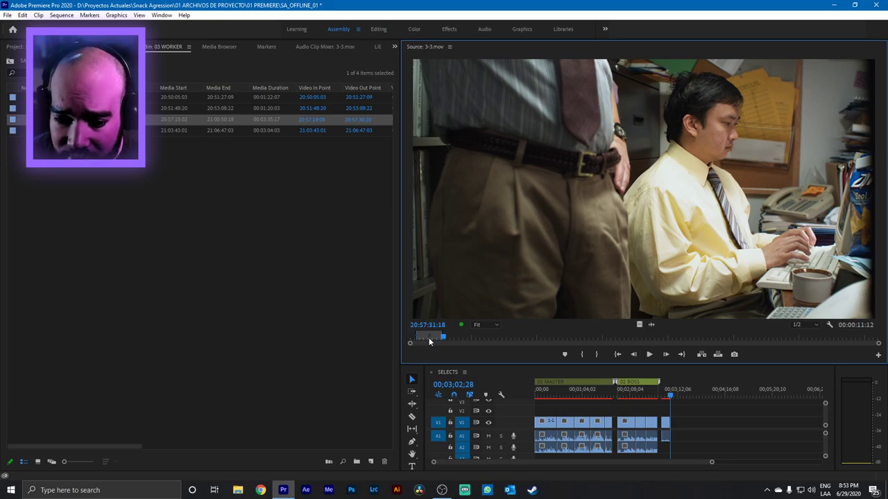
key("space")
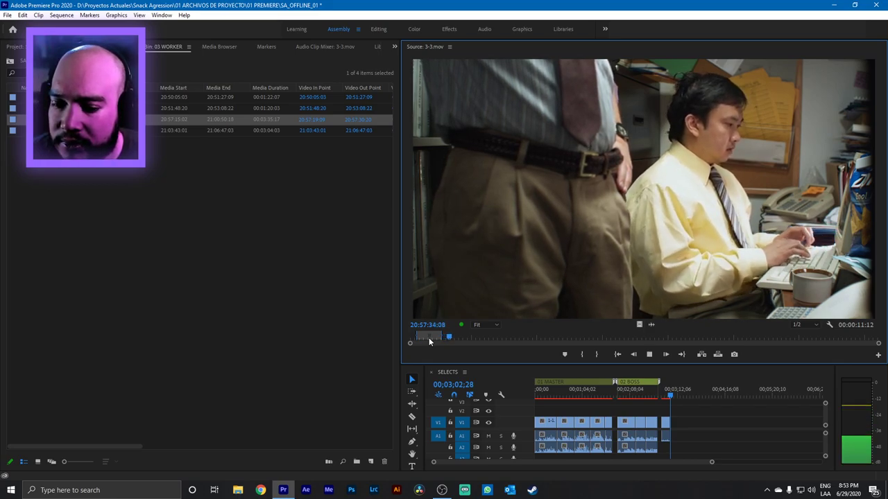
key("space")
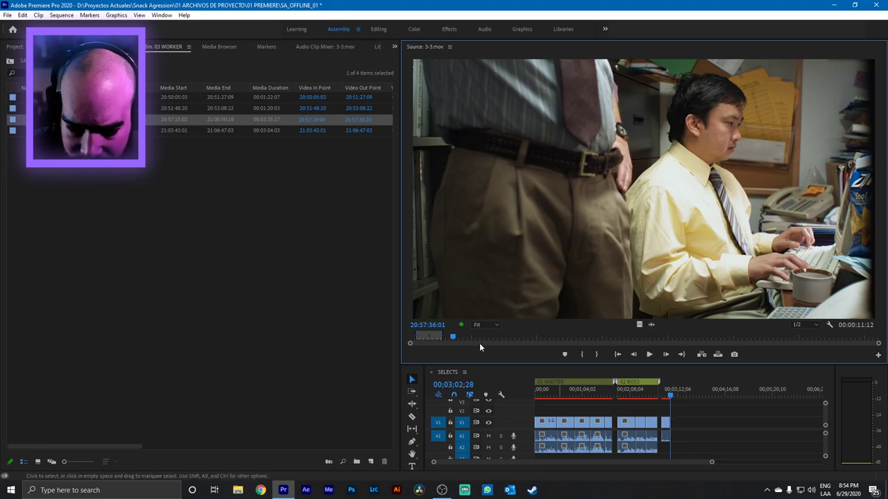
key("space")
key("space")
Open the last SELECTS clip, drag its Out point later, and overwrite the longer range into SELECTS.
left_click(664, 421)
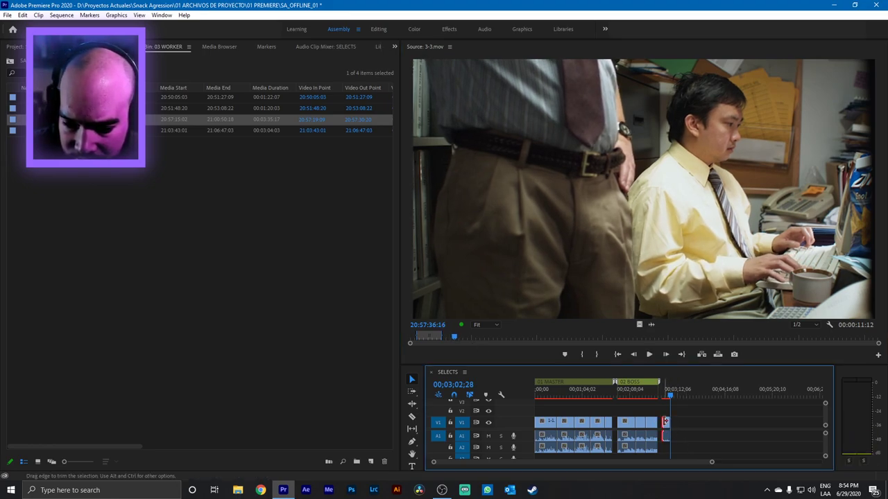
double_click(666, 424)
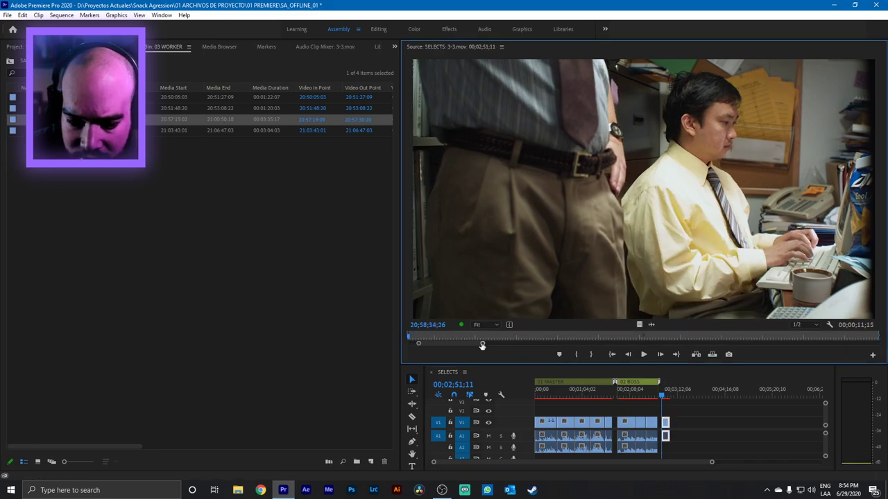
left_click_drag(481, 344, 535, 346)
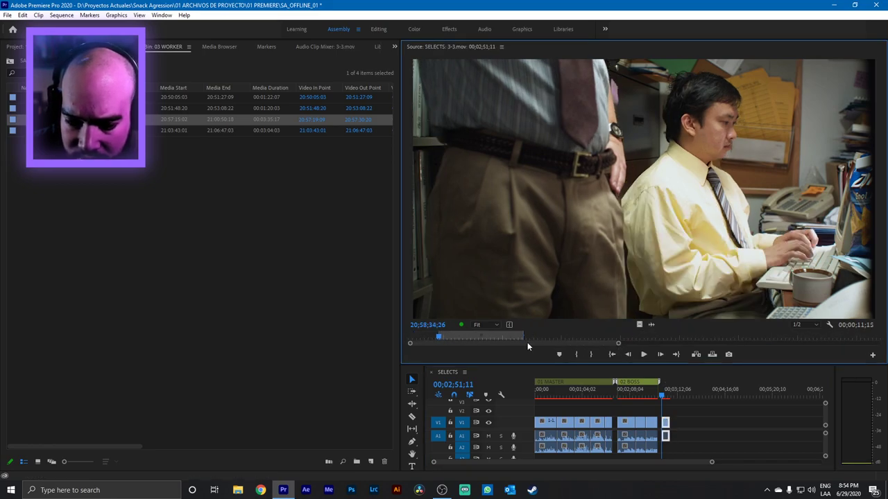
key("space")
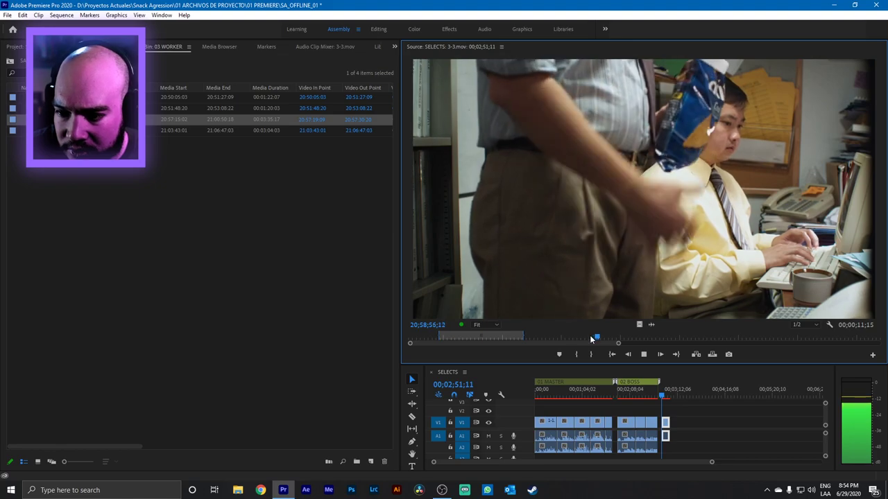
key("space")
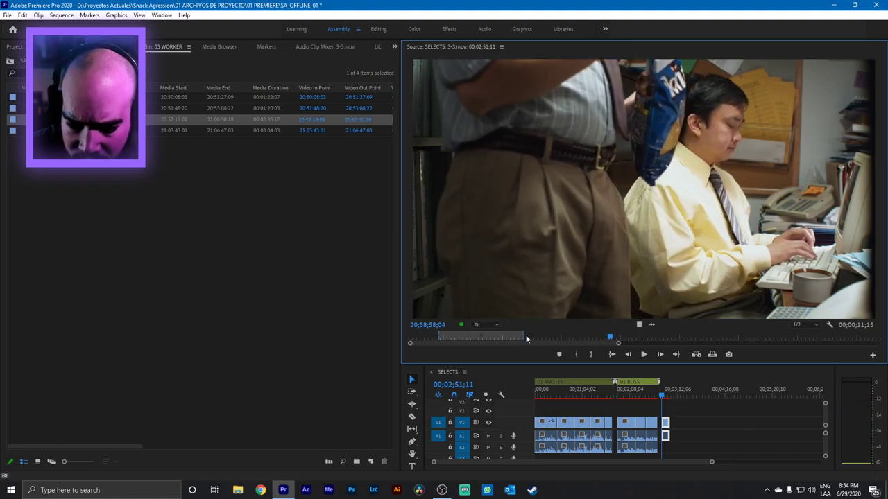
left_click_drag(523, 336, 611, 339)
key(".")
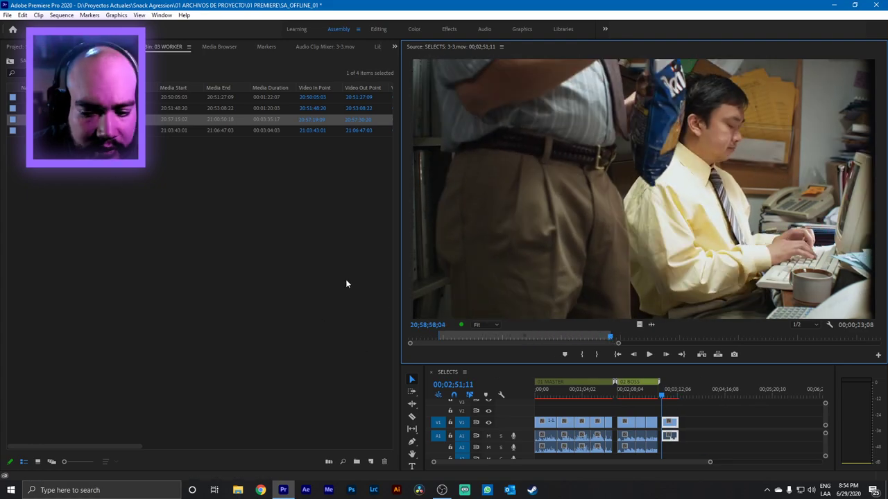
Review around the new position with J/K, then undo and redo the longer clip edit.
left_click(629, 337)
key("shift+k")
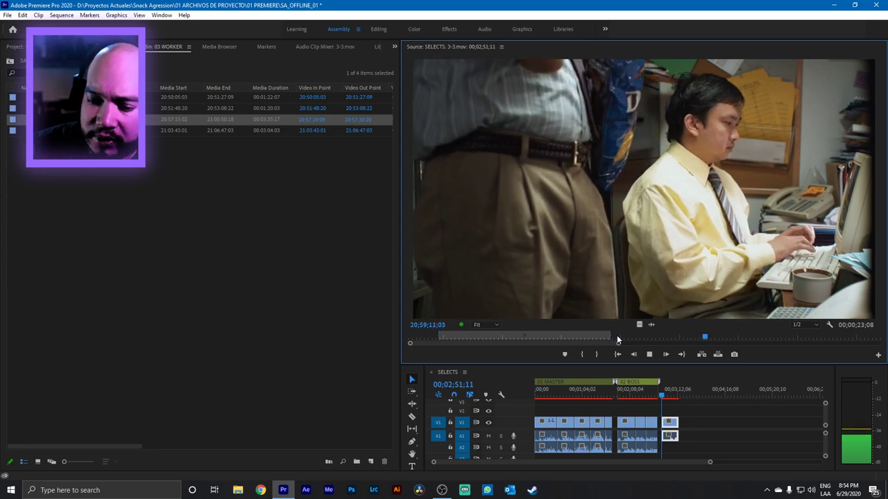
key("space")
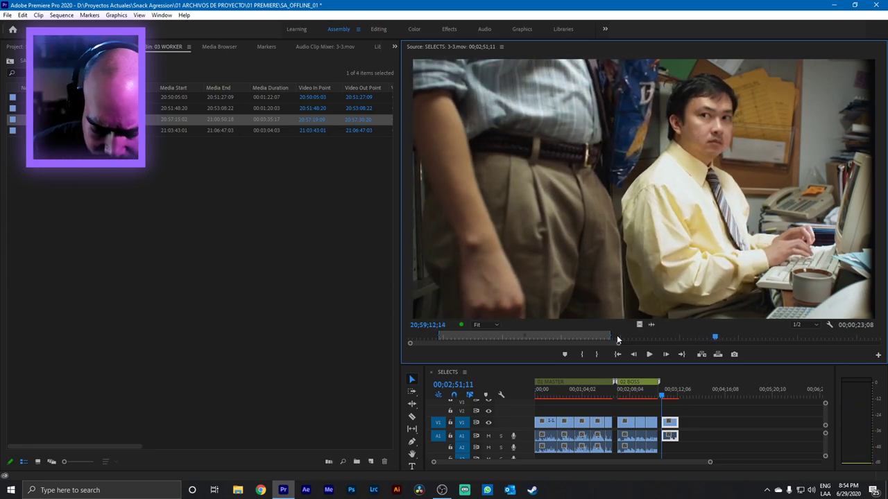
key("j")
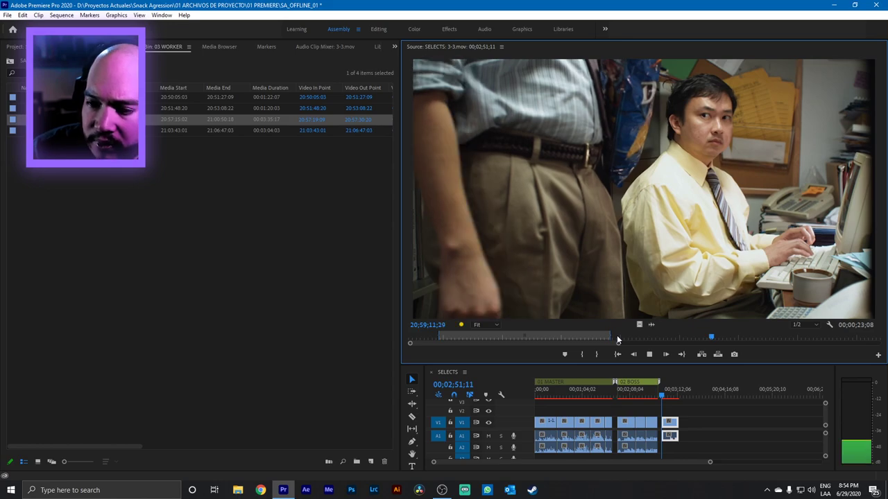
key("k")
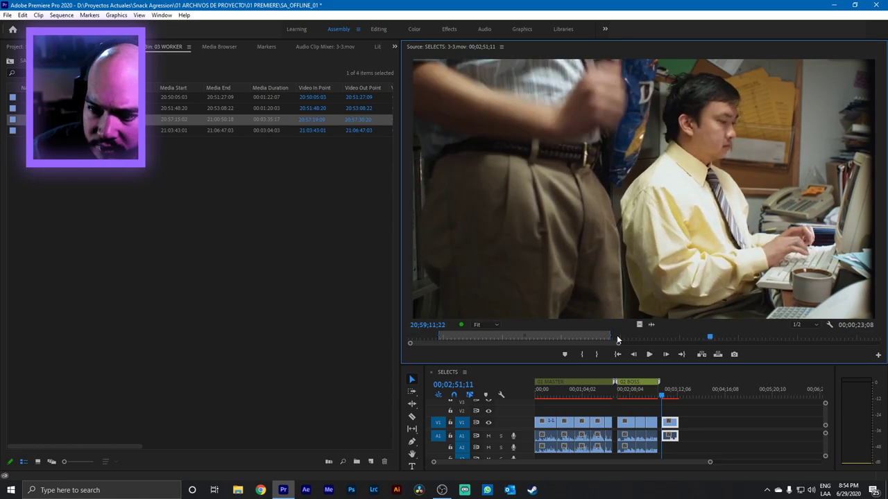
key("ctrl+z")
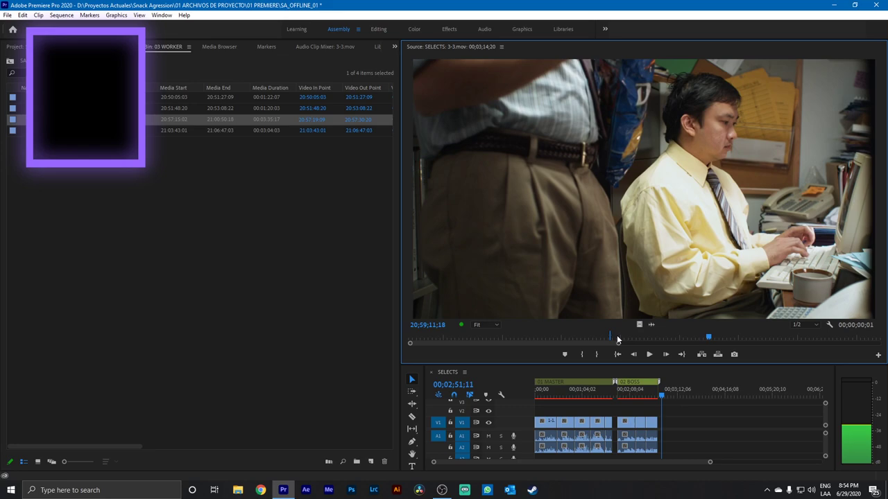
key("ctrl+shift+z")
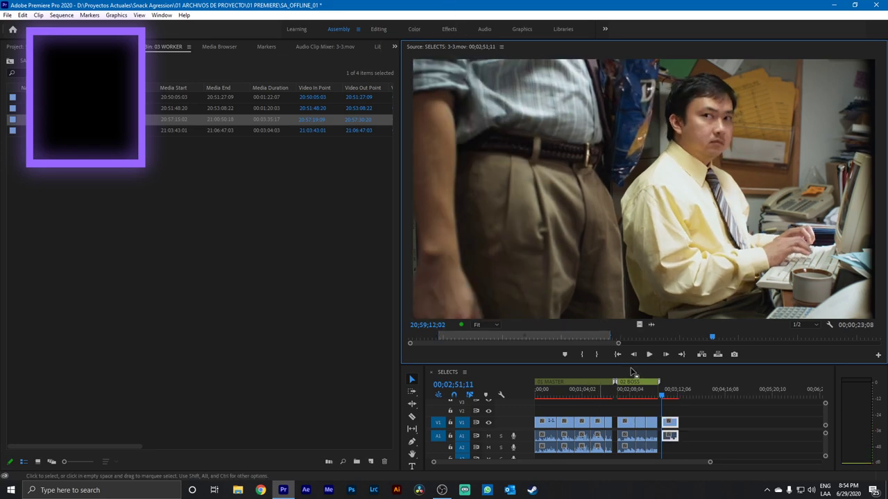
Reload take 3-3.mov and set its Out point at 20:57:59:00, marking a 3-second range from 20:57:56:01.
double_click(150, 119)
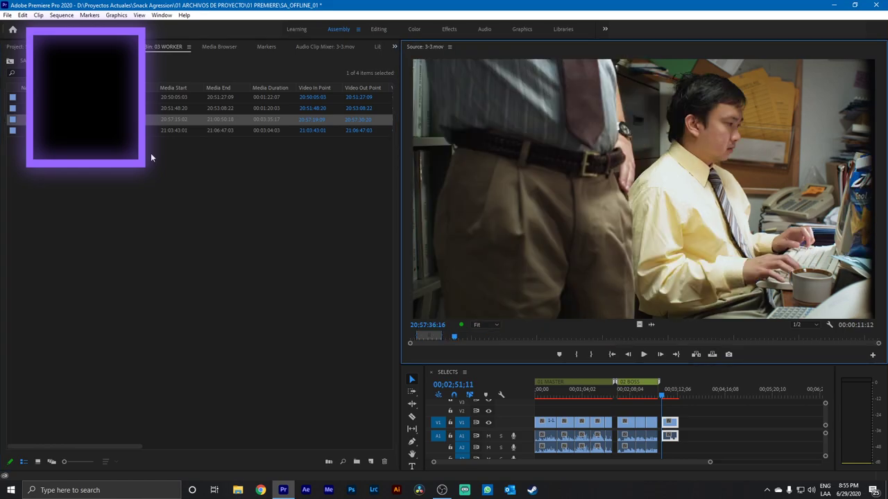
left_click_drag(614, 339, 495, 338)
key("space")
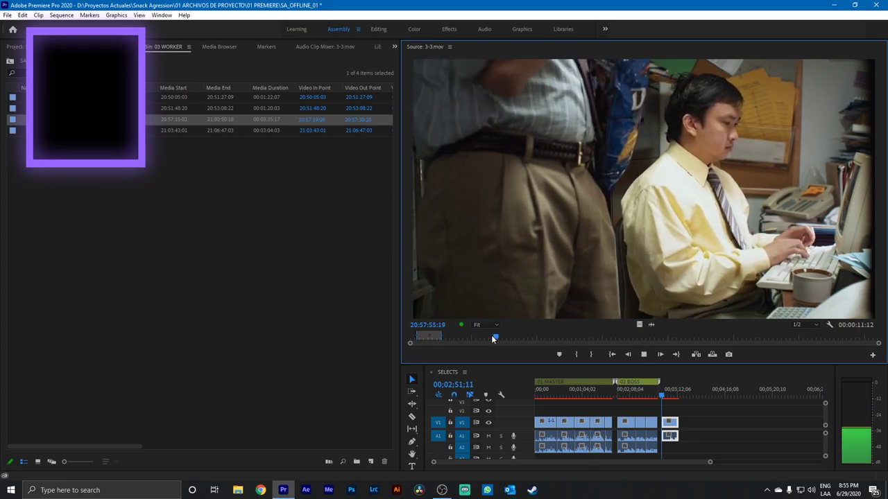
key("space")
key("space")
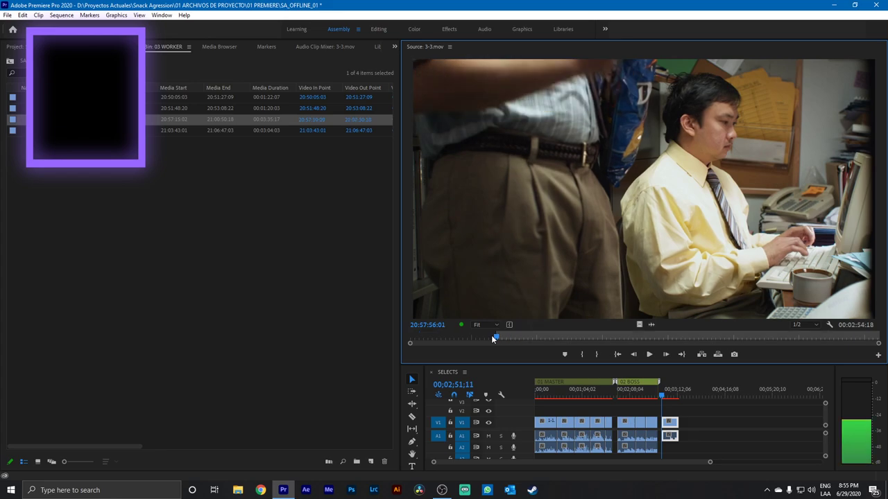
key("space")
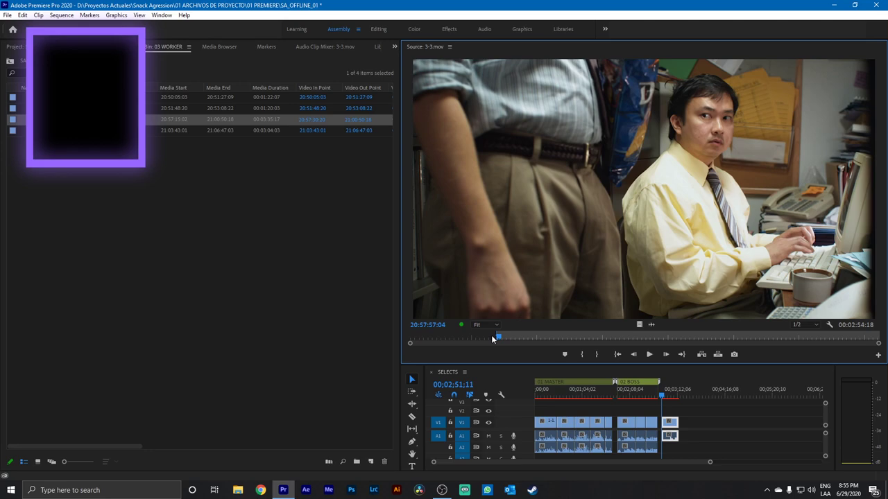
key("space")
key("space")
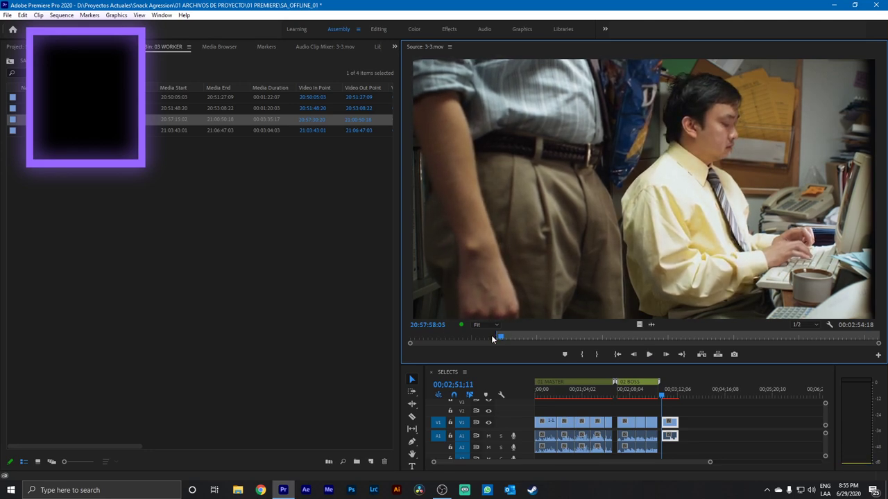
key("space")
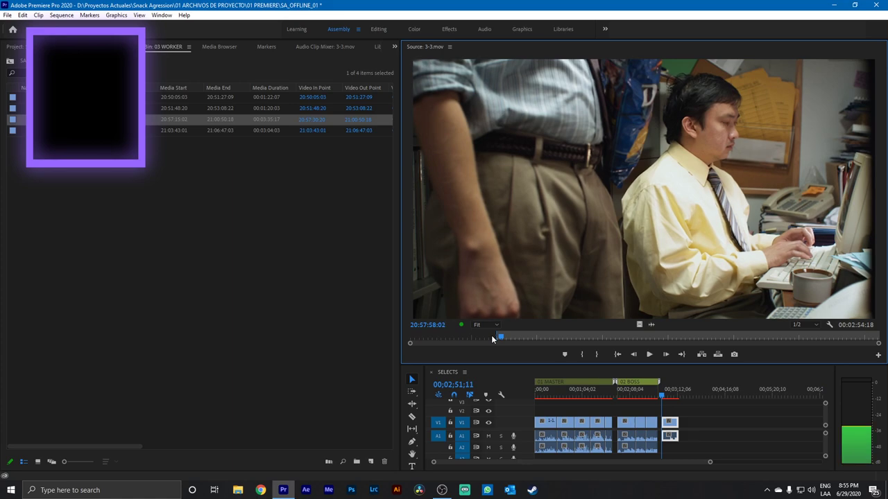
key("space")
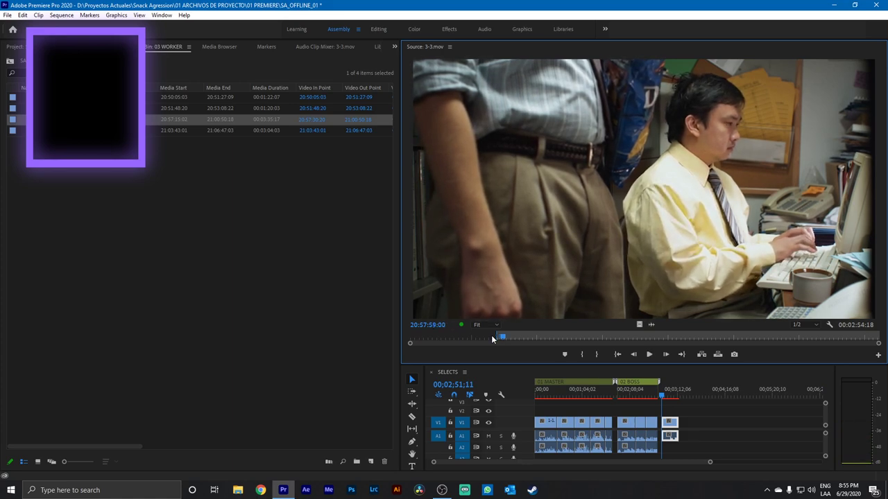
key("o")
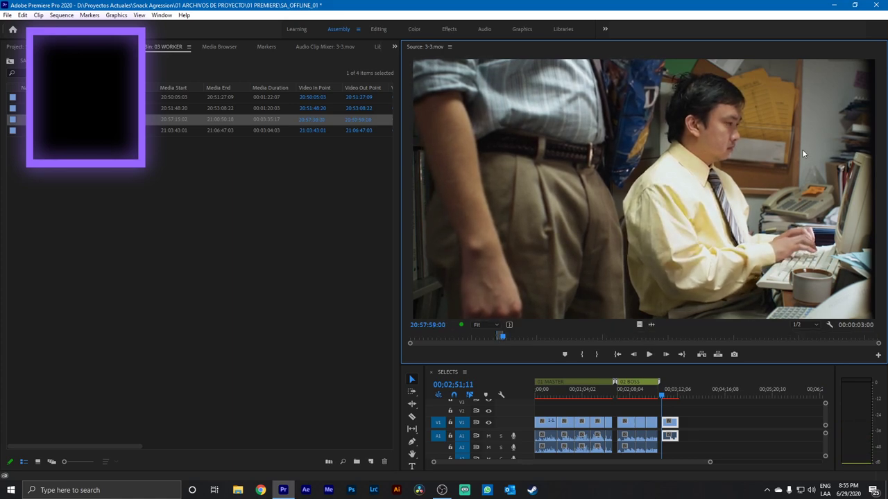
left_click(734, 434)
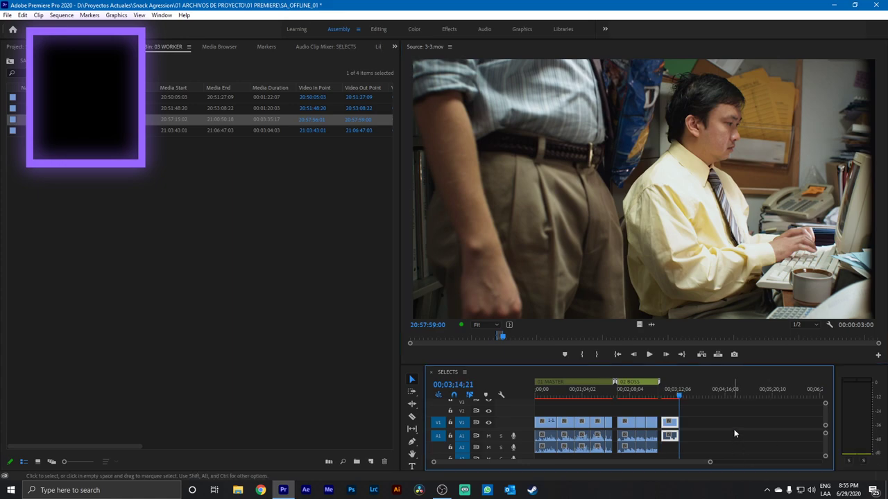
left_click(598, 167)
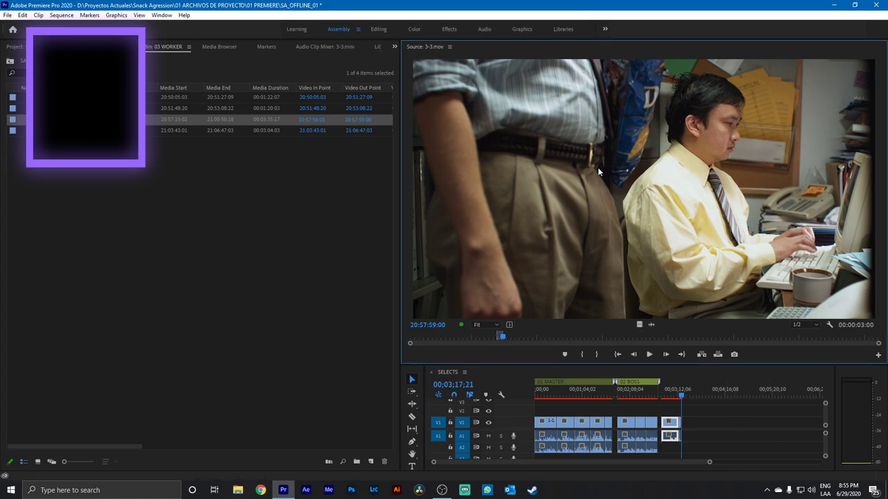
Clear the old In/Out marks on take 3-3 and find the frame with the bag on his head.
key("space")
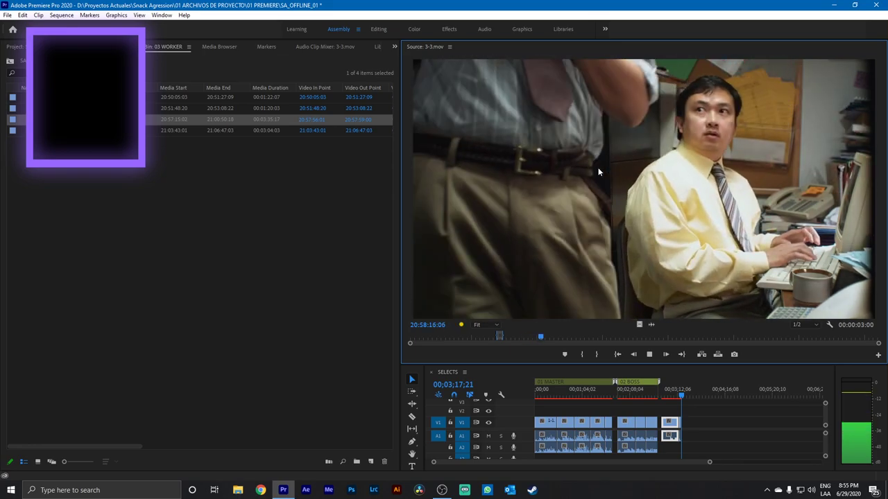
key("space")
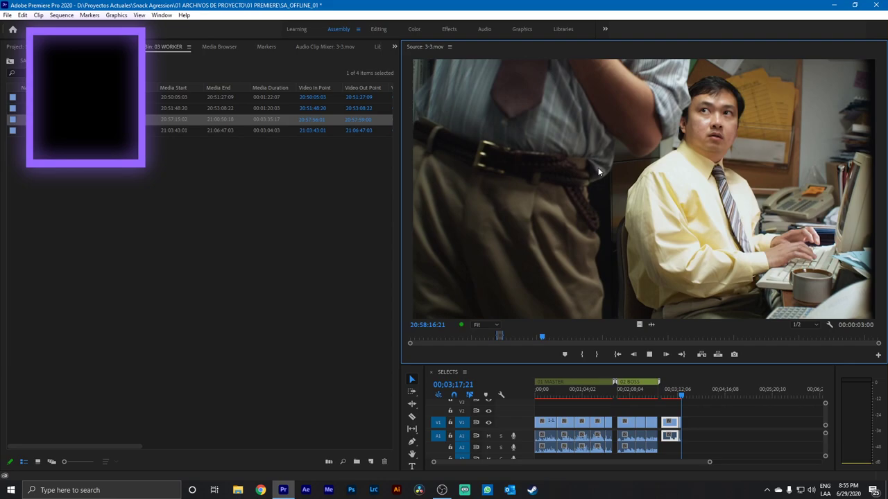
key("k")
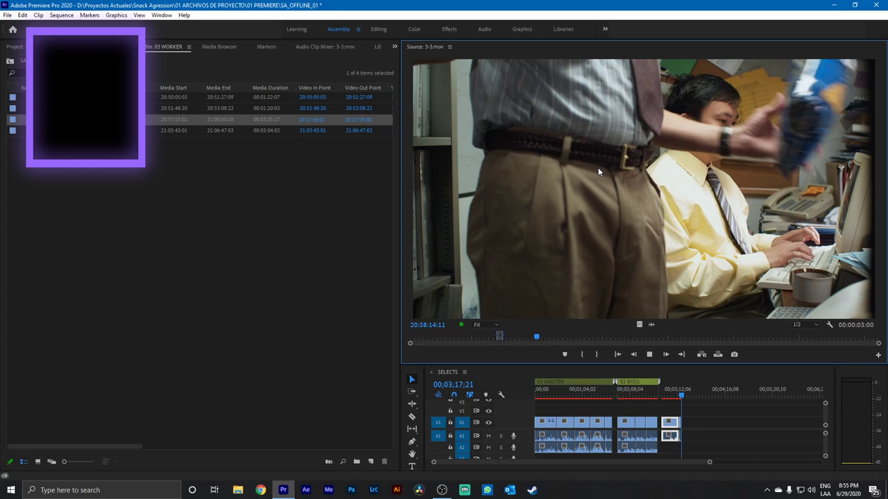
key("k")
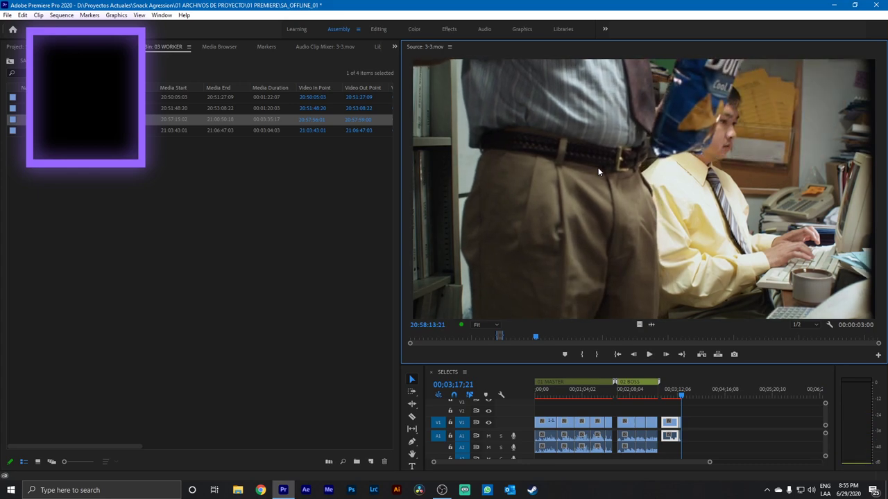
key("k+l")
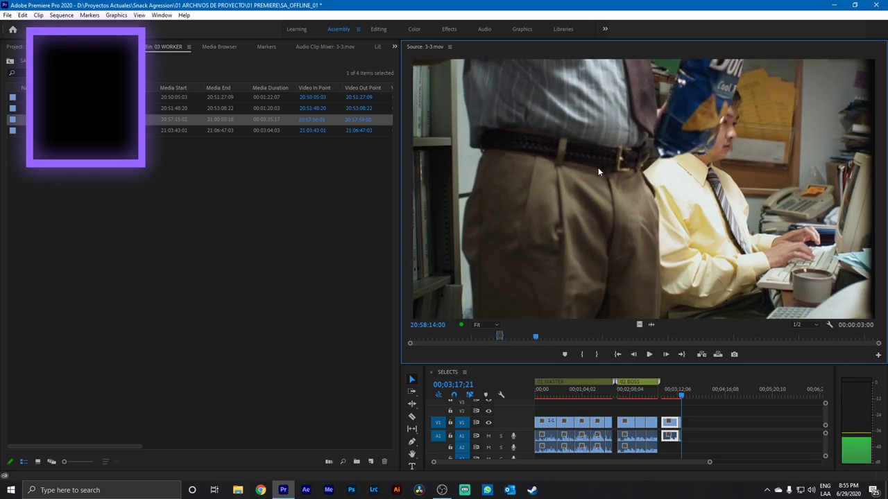
key("ctrl+shift+x")
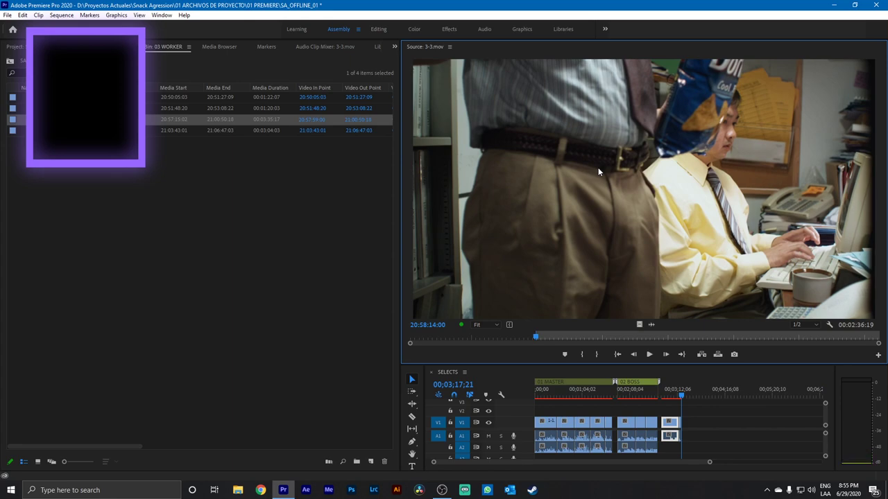
key("k+l")
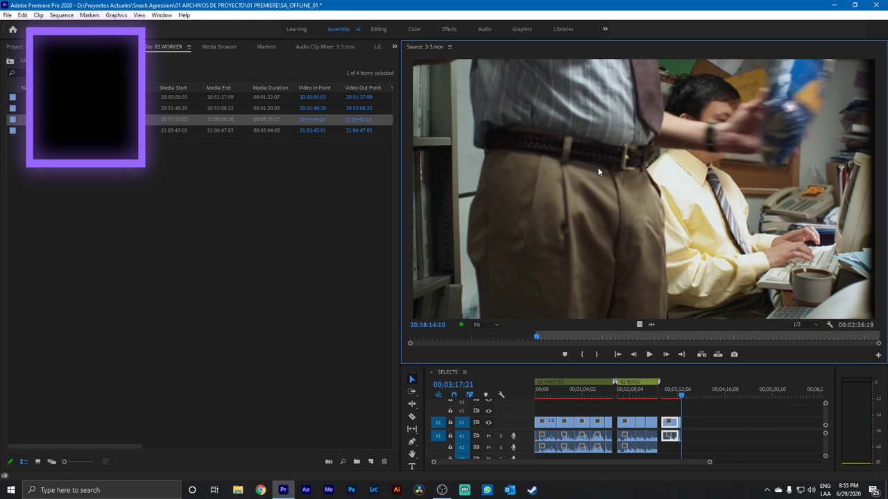
key("k+j")
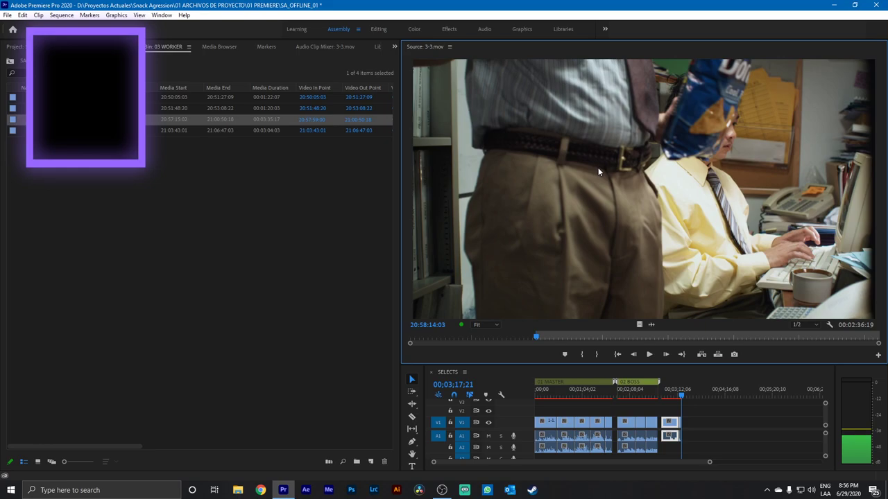
key("l")
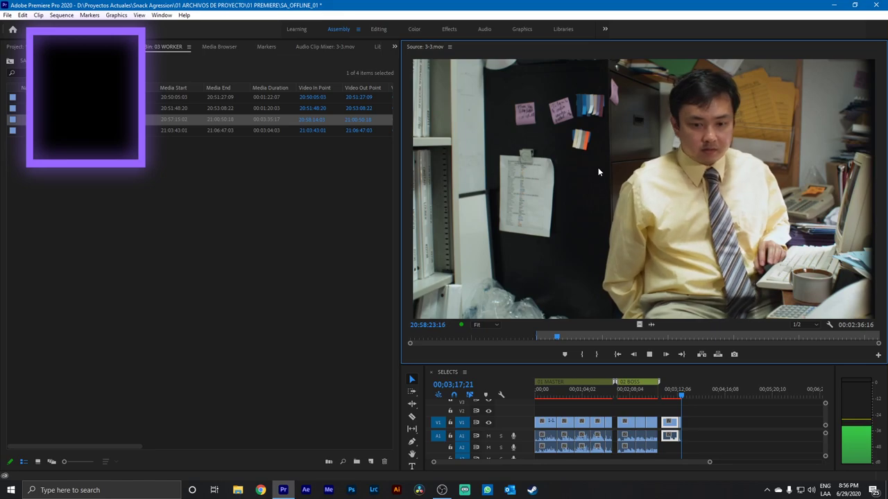
key("space")
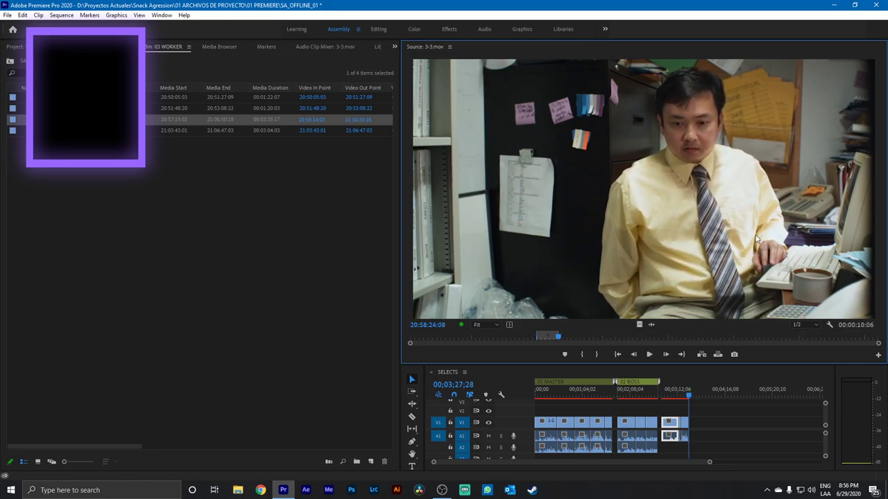
Review further through take 3-3 with J/K/L to find a new start near 20:58:49:21.
key("space")
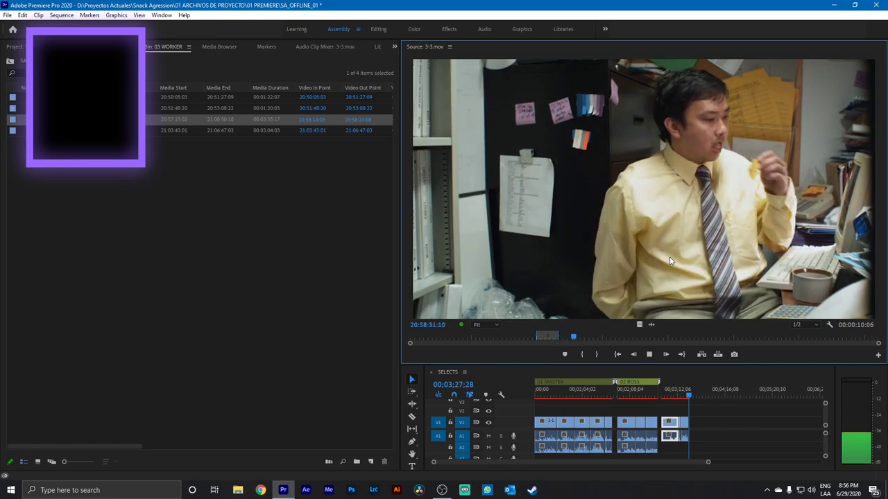
key("space")
key("j")
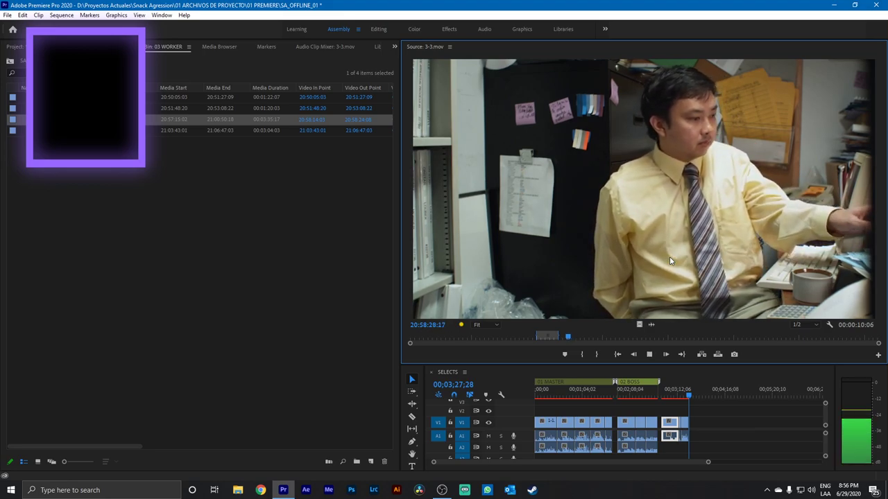
key("k")
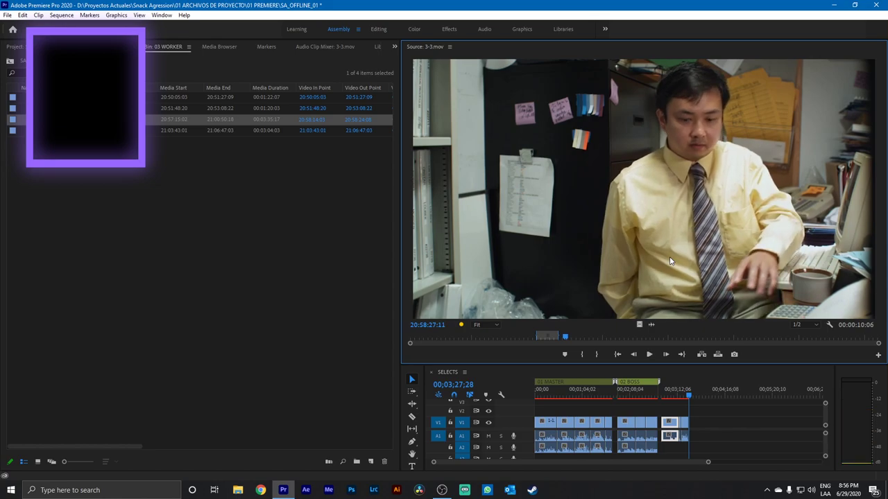
key("l")
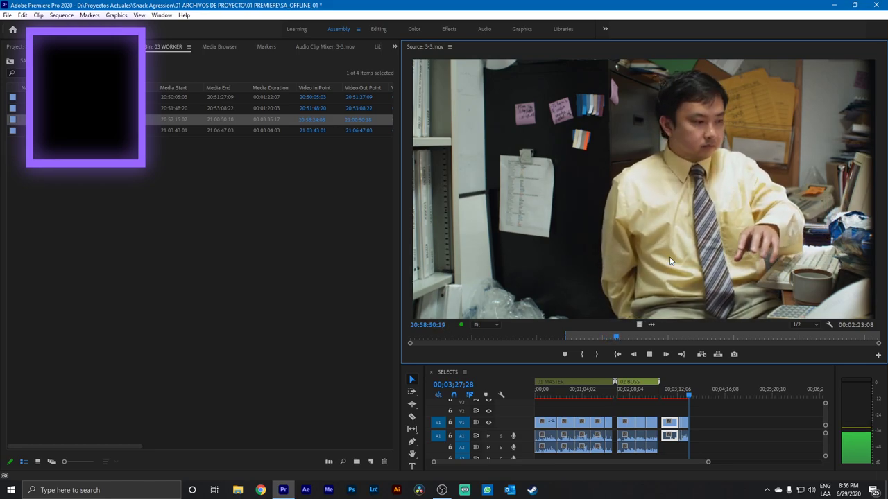
key("space")
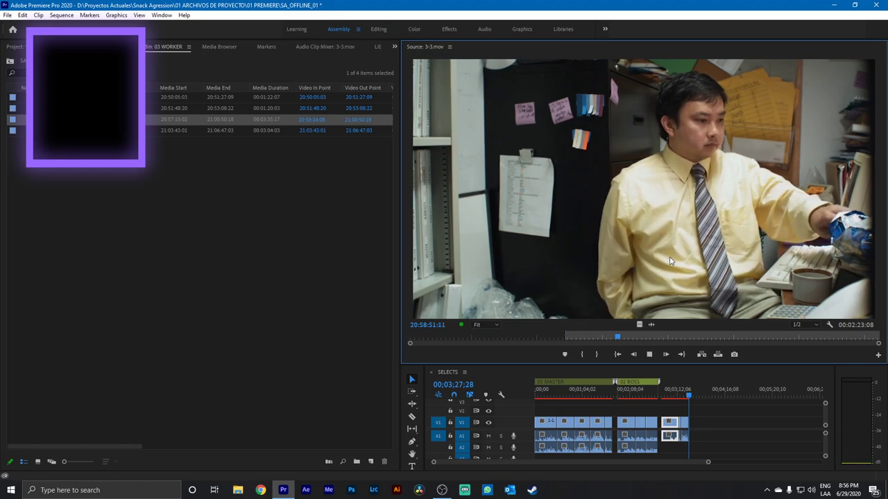
key("j")
key("k")
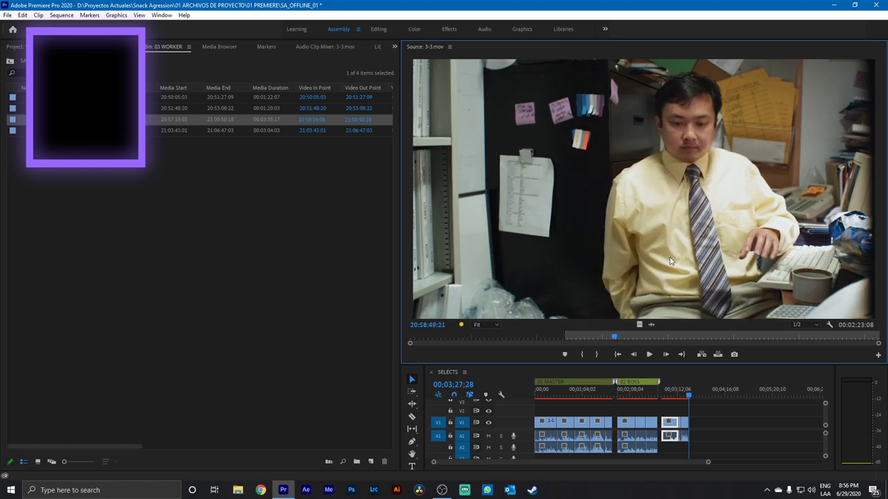
key("space")
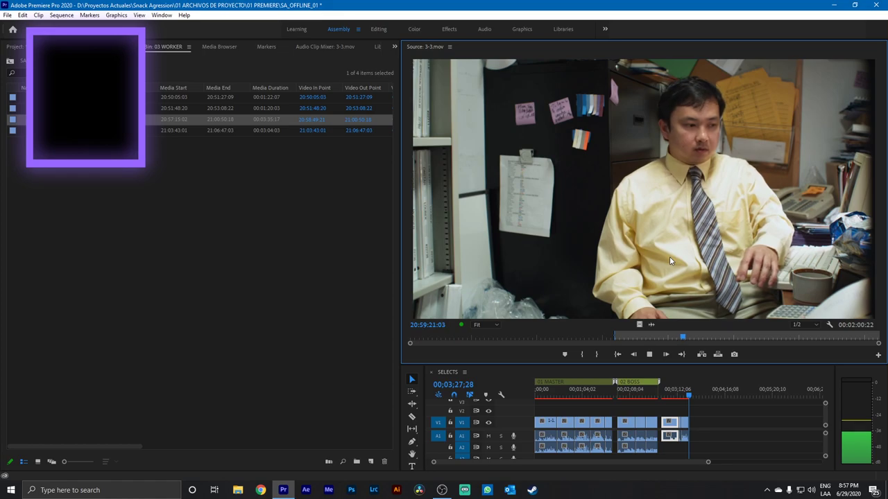
Review take 3-3 back and forth to locate the take start around 20:59:22:06.
key("space")
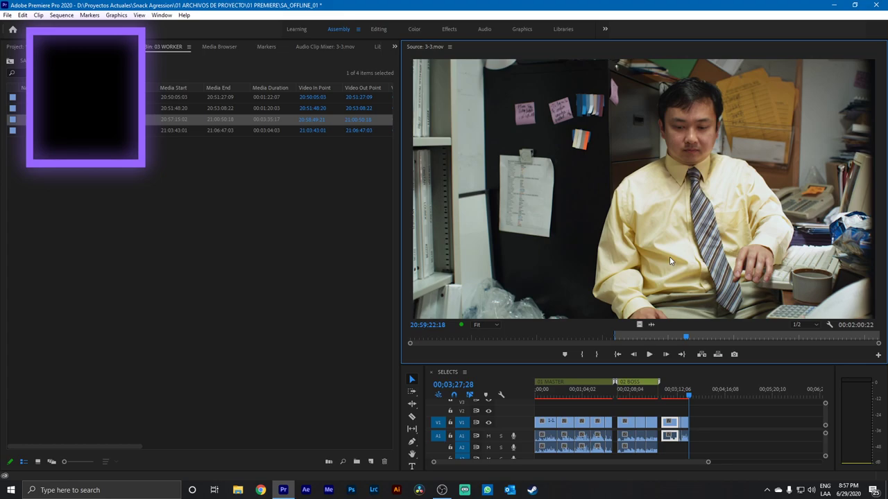
key("space")
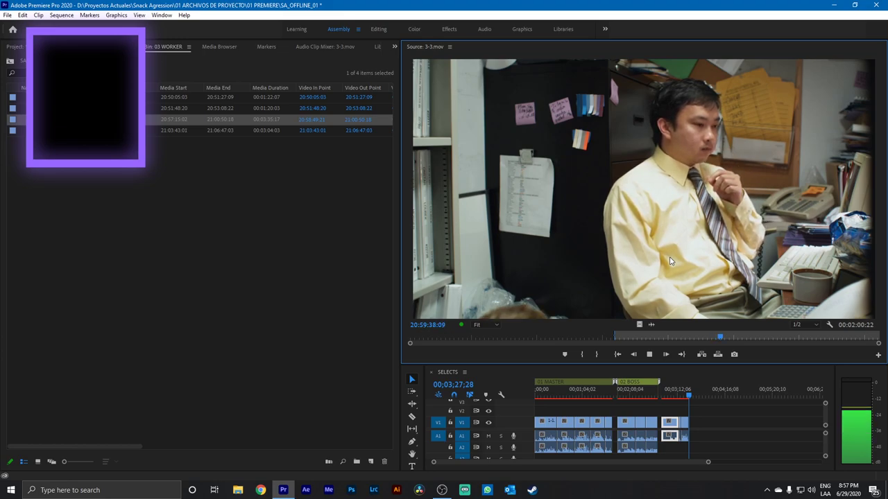
key("space")
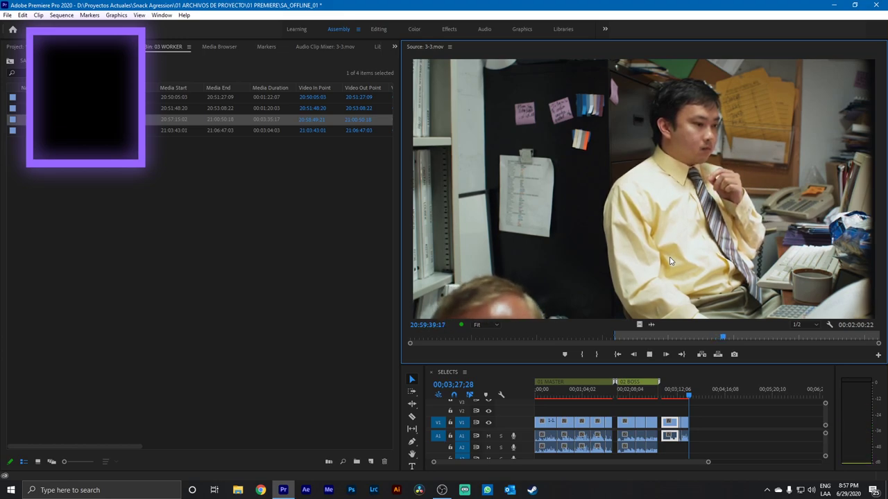
key("j")
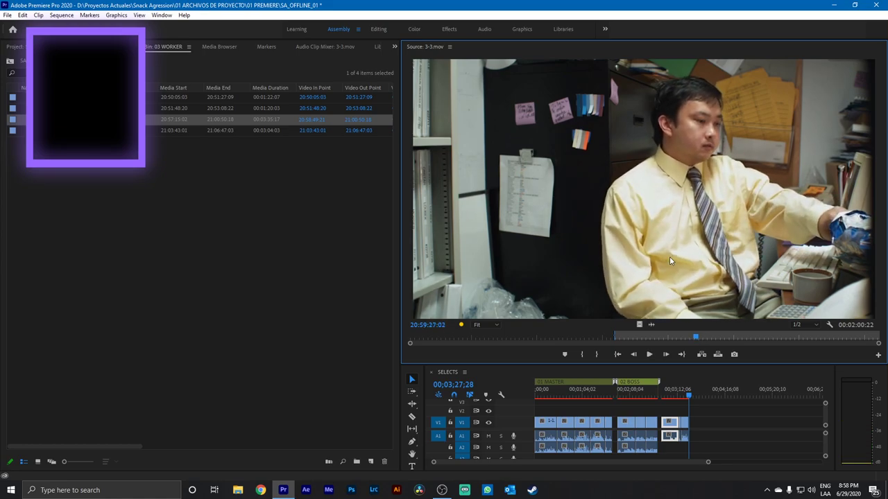
key("k")
key("j")
key("j")
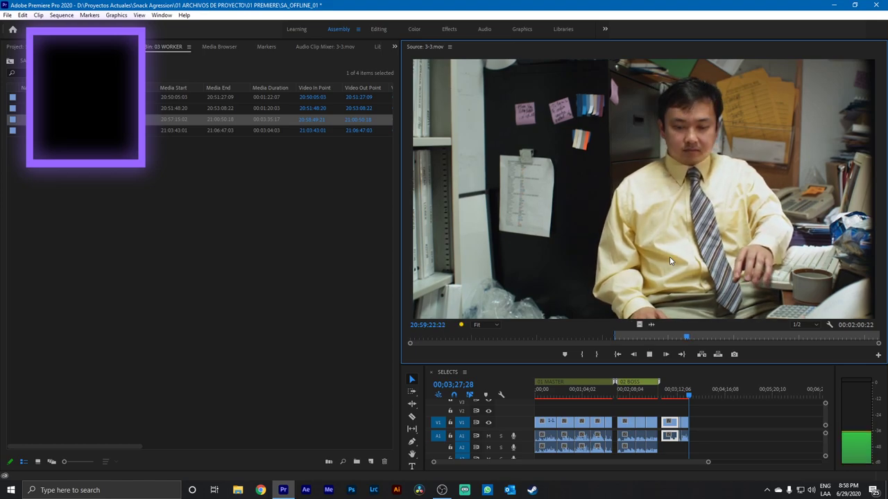
key("k")
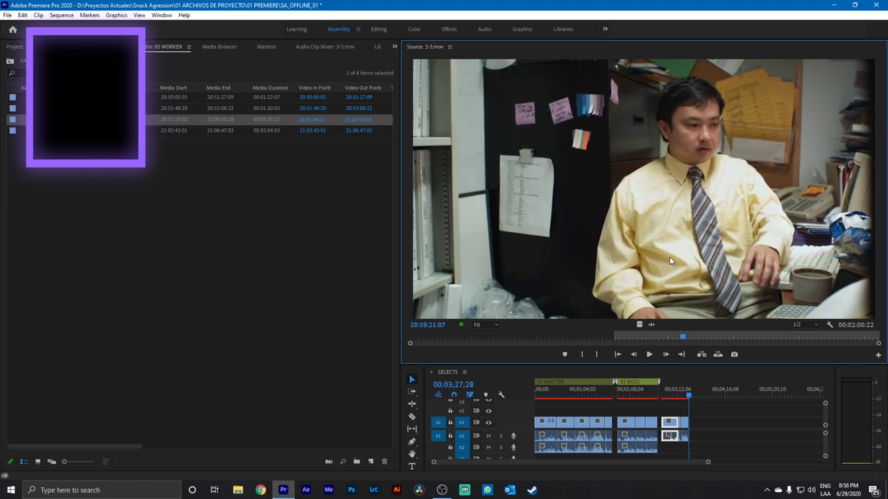
key("k")
key("l")
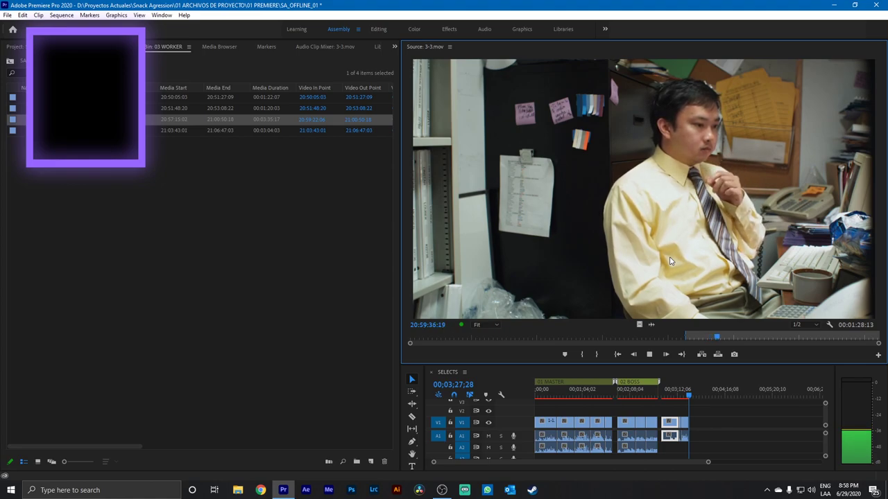
Set take 3-3's Out point at 20:59:37:02, giving a 14:21 range.
key("space")
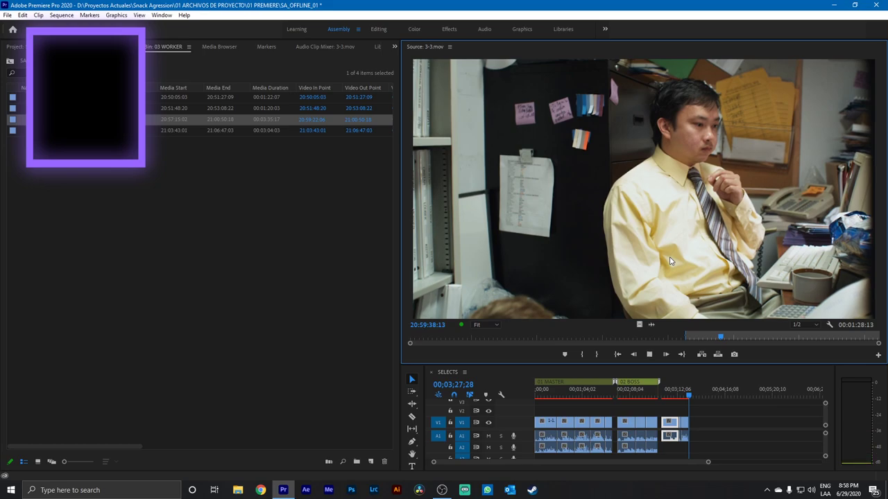
key("space")
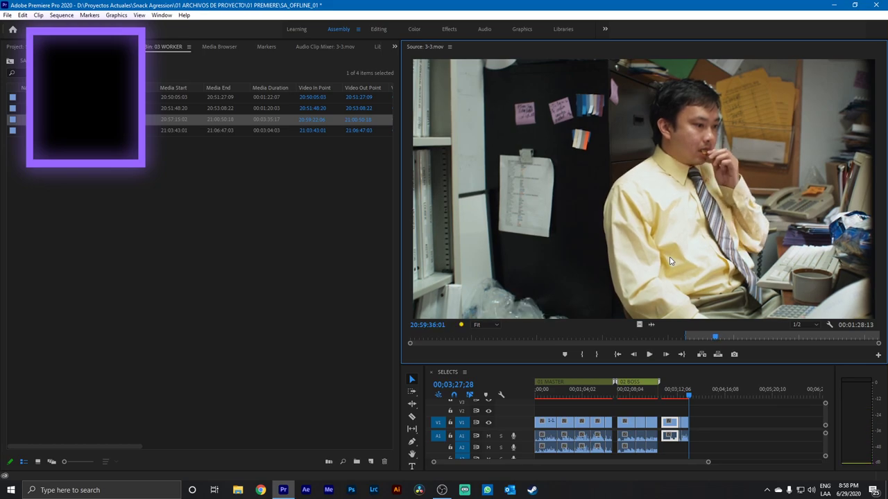
key("space")
key("space")
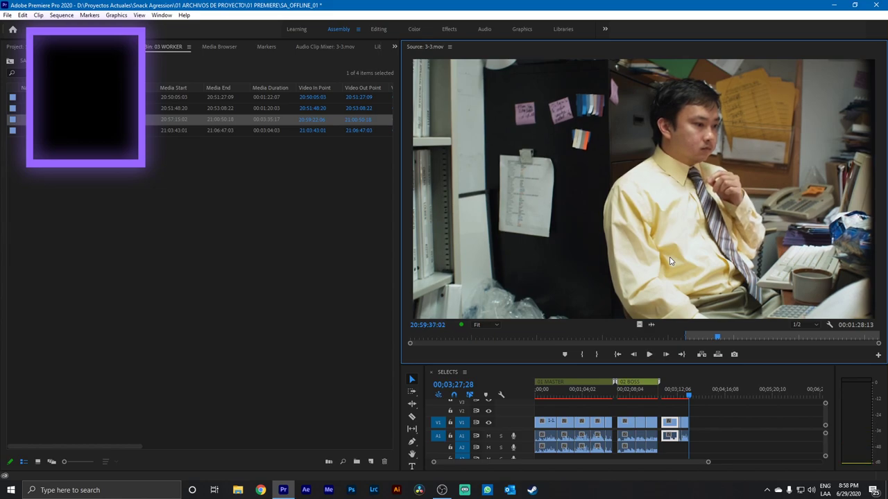
key("o")
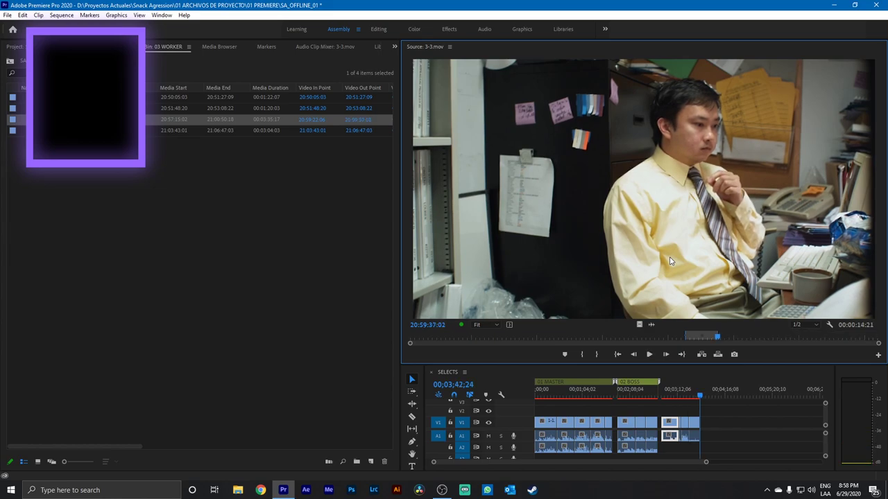
key("space")
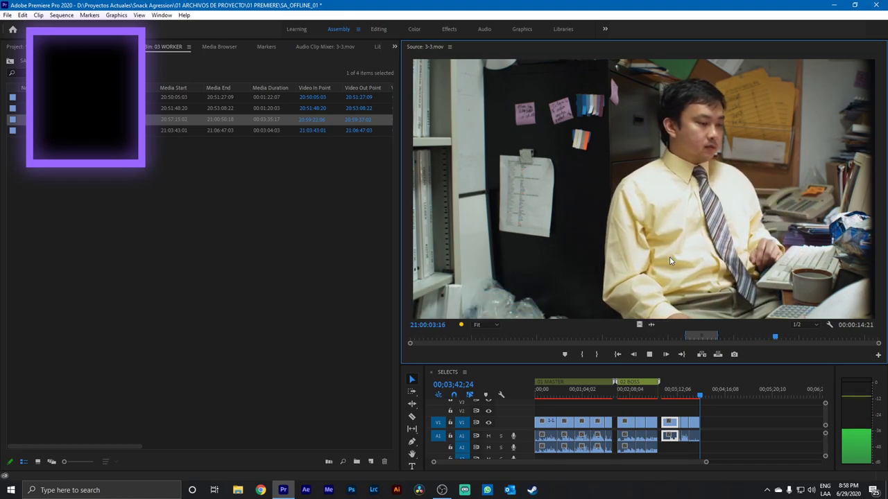
Save the project and move take 3-3 back to around 21:00:23.
key("k")
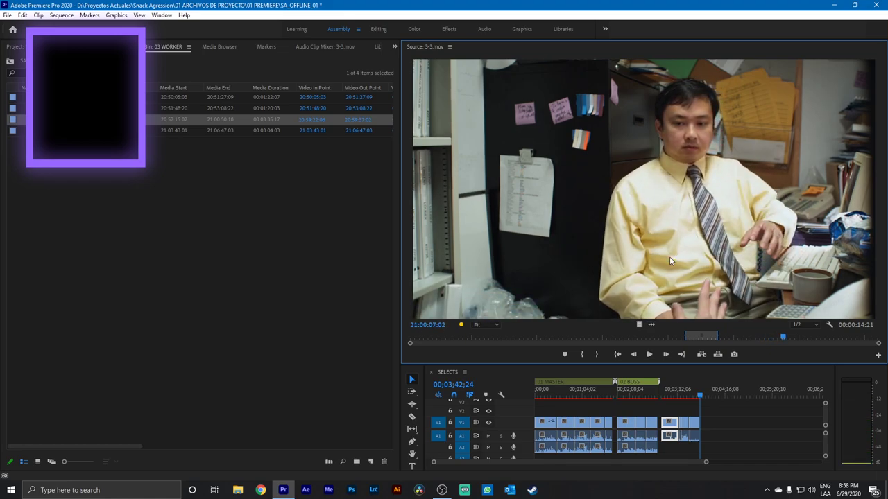
key("End")
key("ctrl+s")
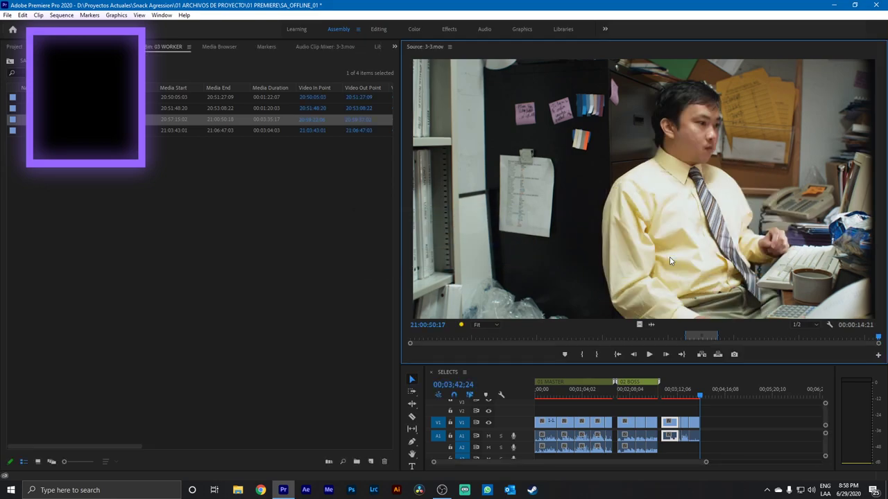
key("Right")
left_click_drag(796, 336, 843, 335)
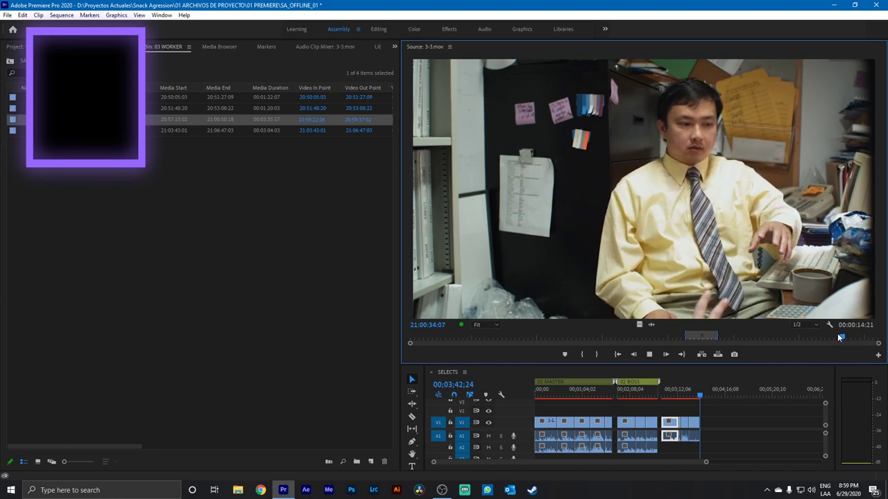
Mark take 3-3's Out at 21:00:48:05, append it to SELECTS, and load 3-4.mxf.
key("j")
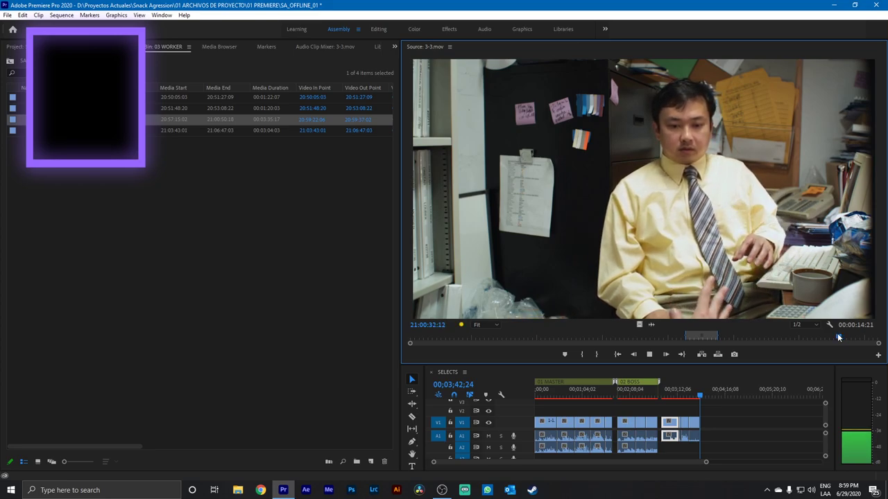
key("k")
key("l")
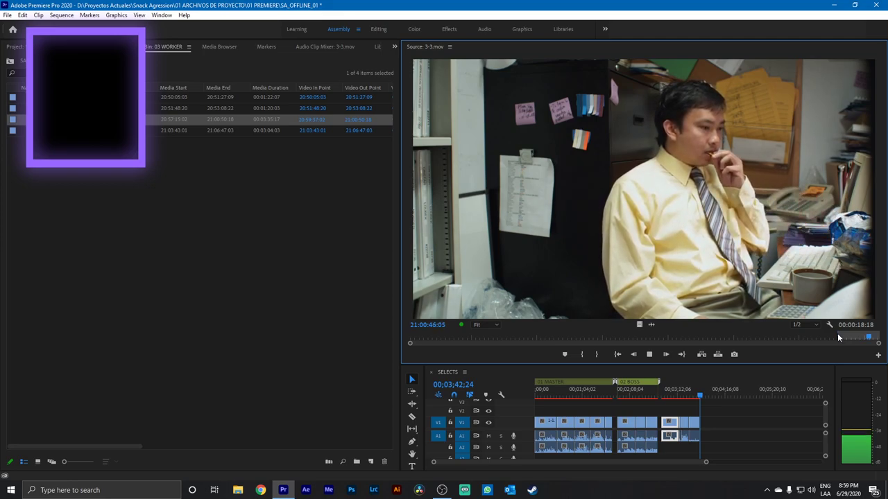
key("space")
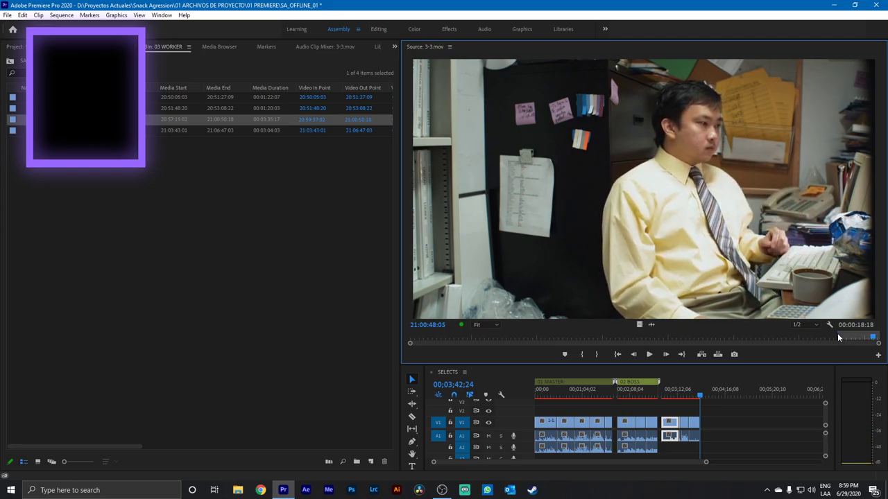
key("o")
key("period")
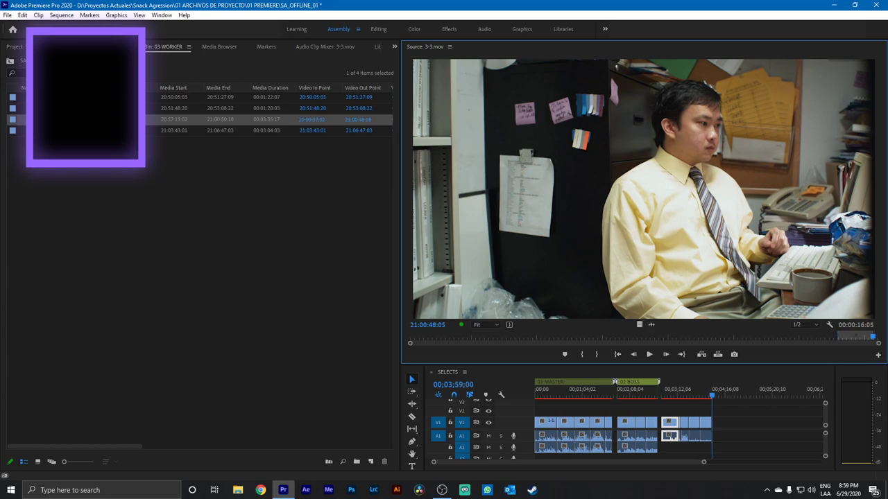
double_click(83, 131)
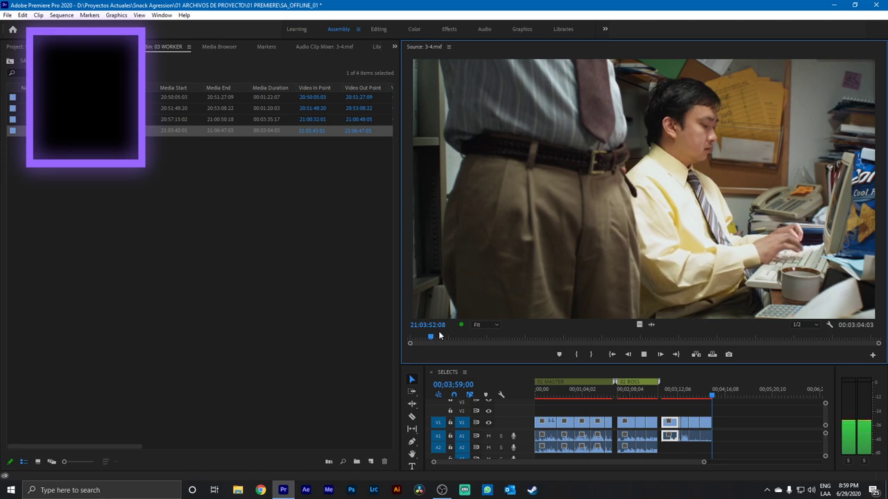
Mark a first In and Out on take 3-4 and replay the marked section.
key("space")
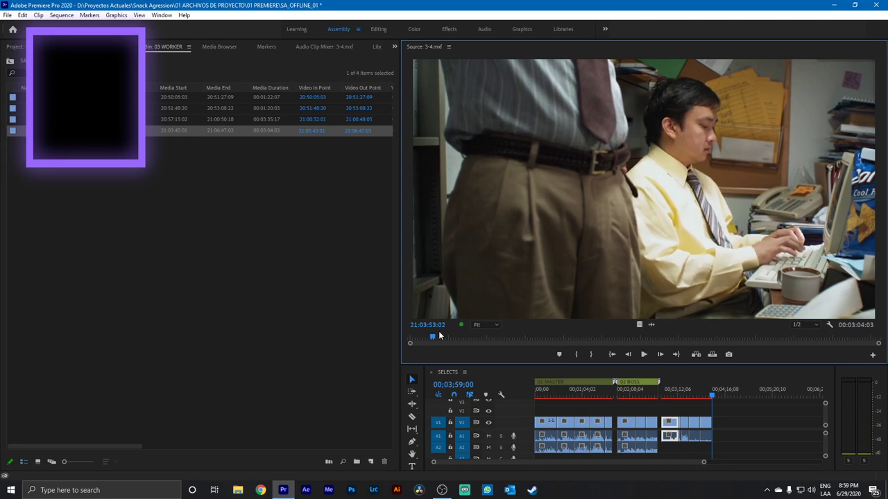
key("i")
key("space")
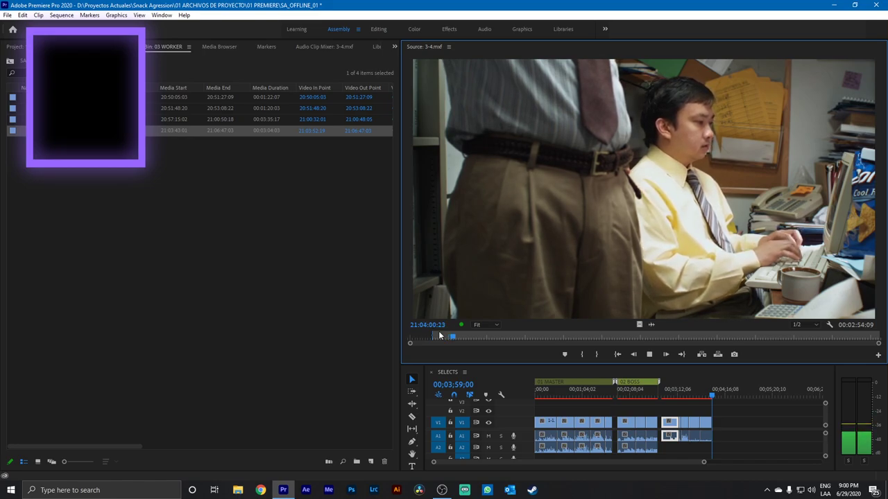
key("o")
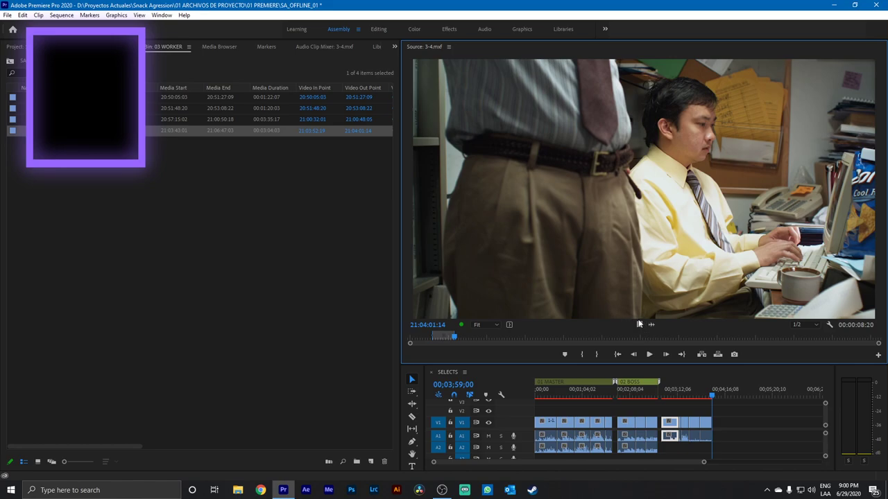
key("space")
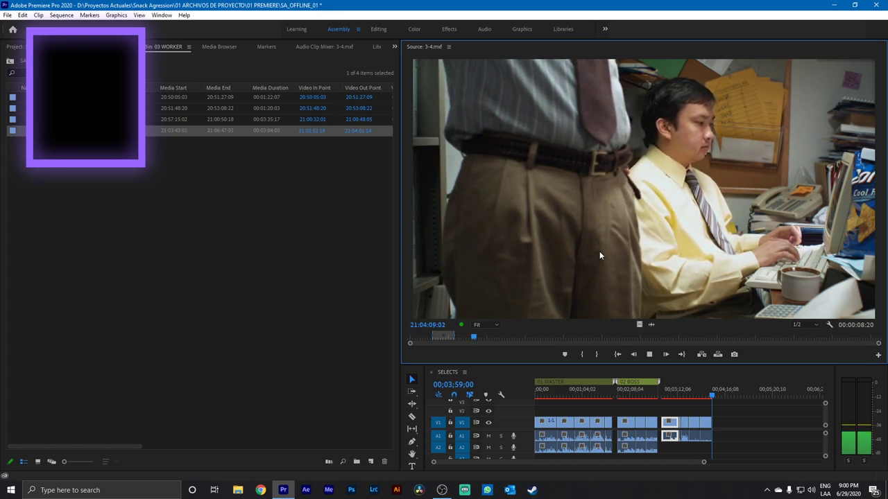
key("space")
left_click_drag(474, 341, 472, 341)
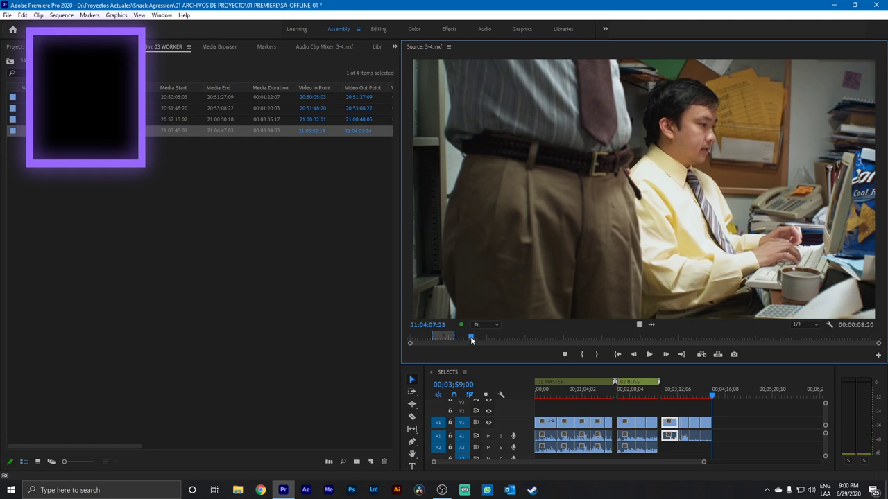
key("space")
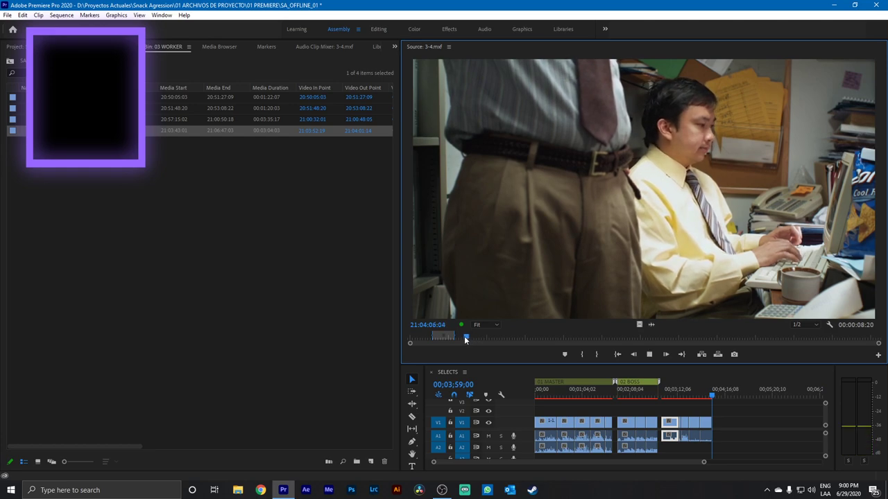
key("space")
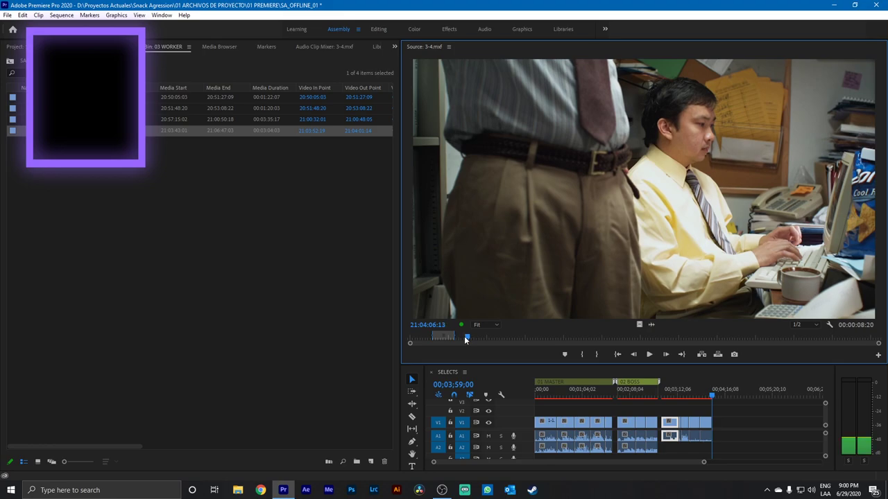
Re-mark take 3-4 as 21:04:06:13–21:04:09:18 and overwrite it onto the end of SELECTS.
key("ctrl+shift+x")
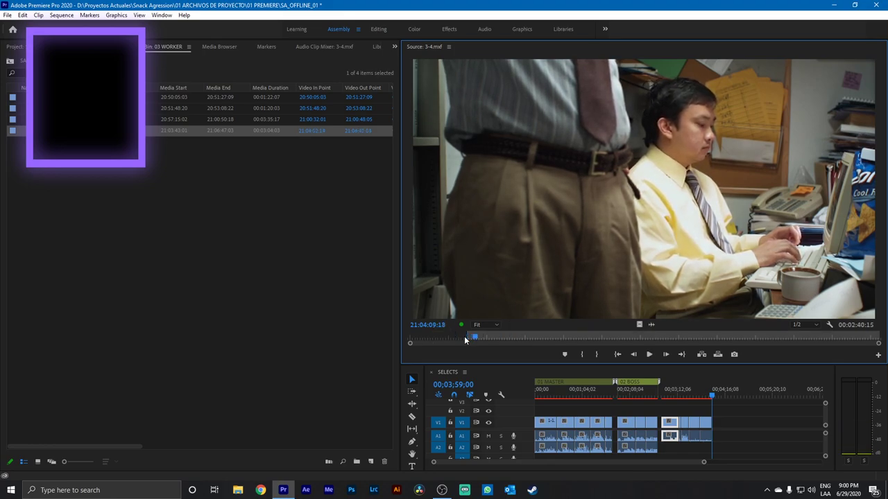
key("o")
key("space")
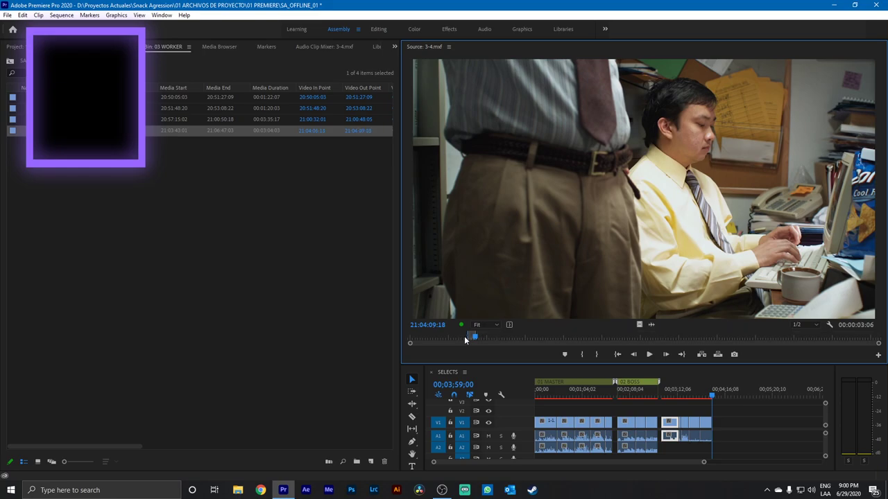
key("period")
key("space")
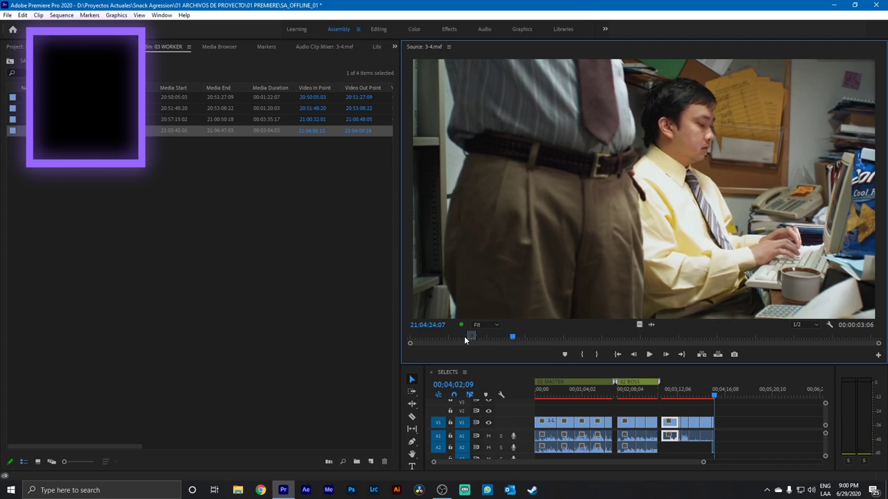
Mark an Out at 21:04:22:18 on take 3-4 and add that range to the SELECTS end.
key("space")
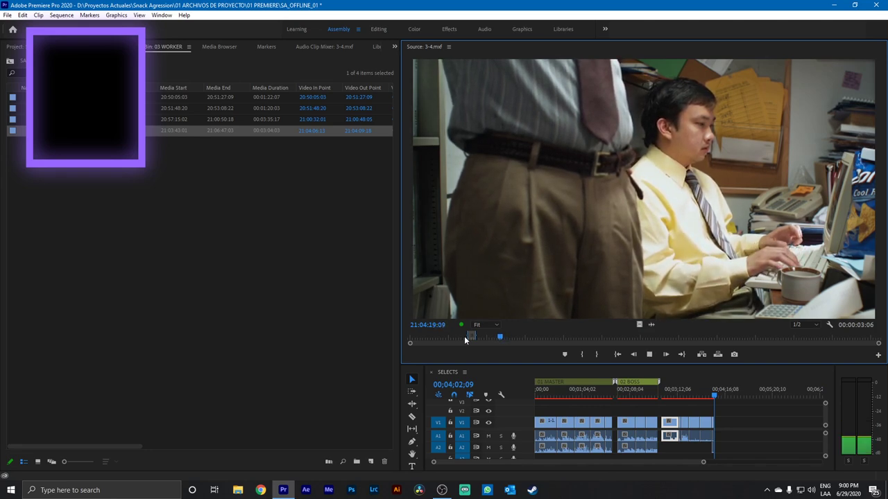
key("l")
key("space")
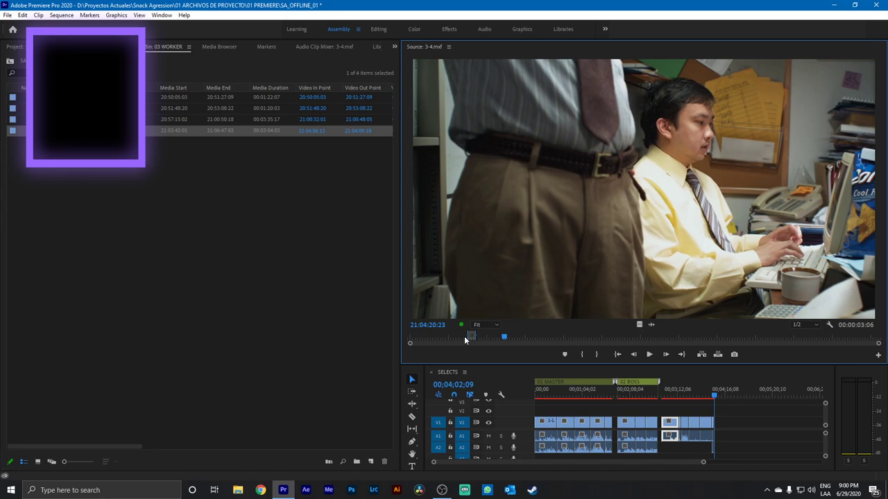
key("j")
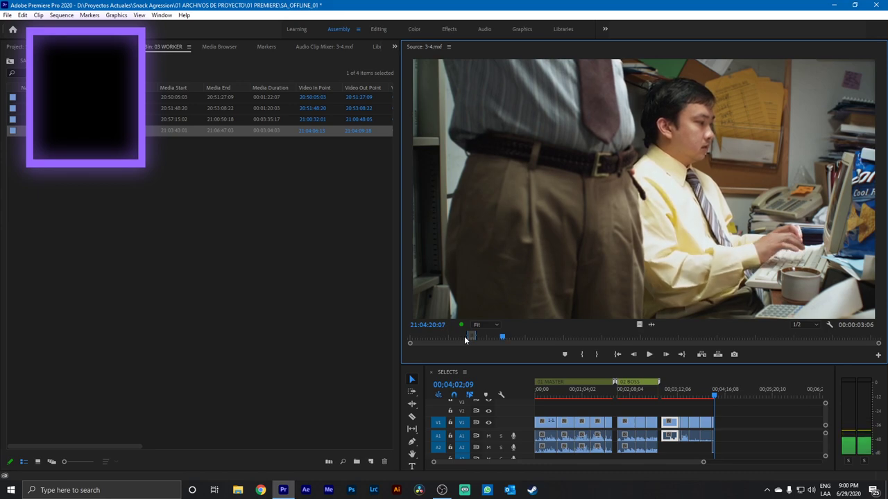
key("j")
key("l")
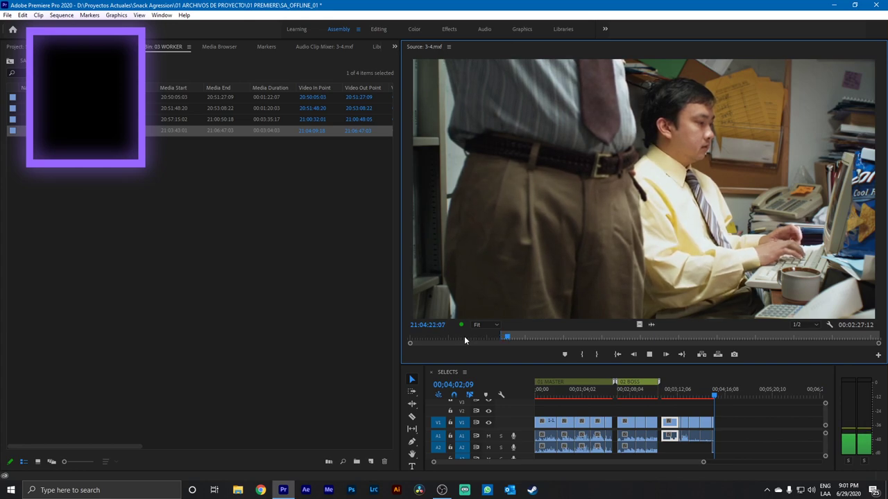
key("k")
key("o")
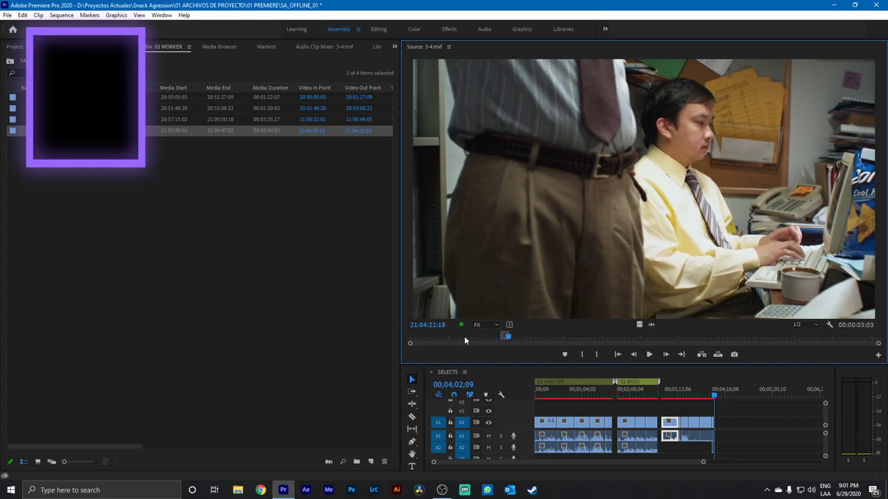
key(".")
Mark take 3-4 from 21:04:38:15 to 21:04:40:17 and add it to SELECTS.
key("l")
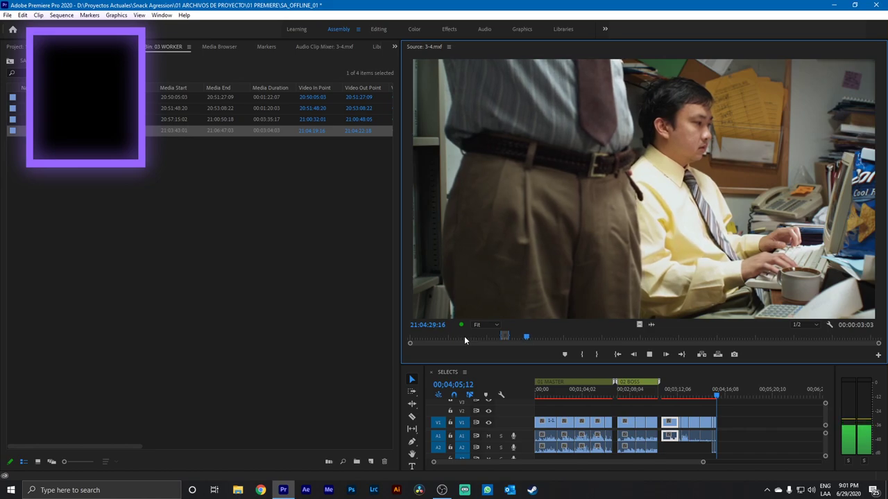
key("space")
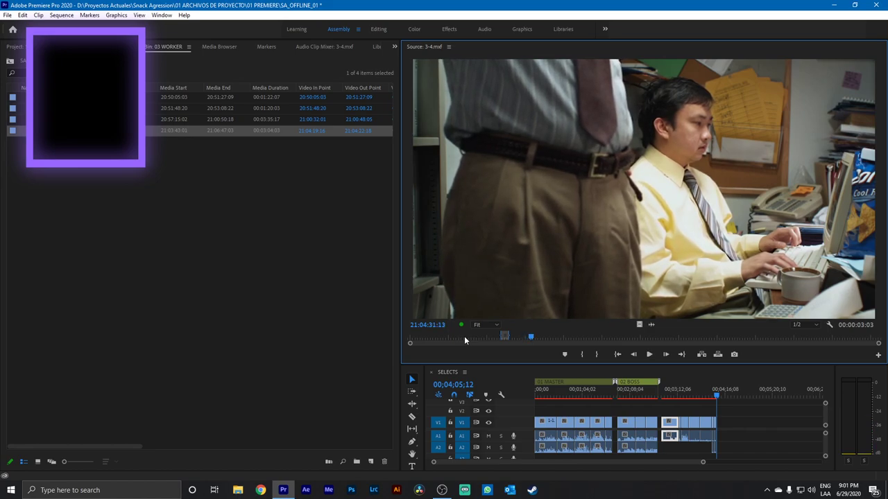
key("space")
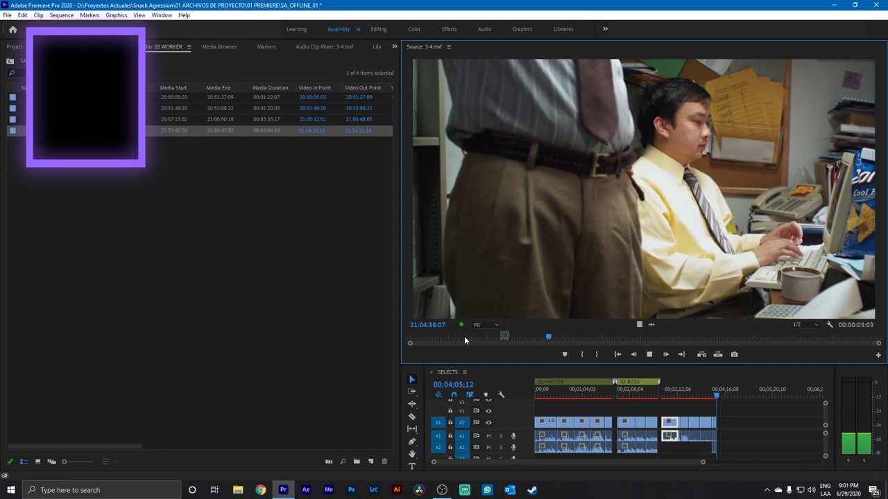
key("space")
key("i")
key("space")
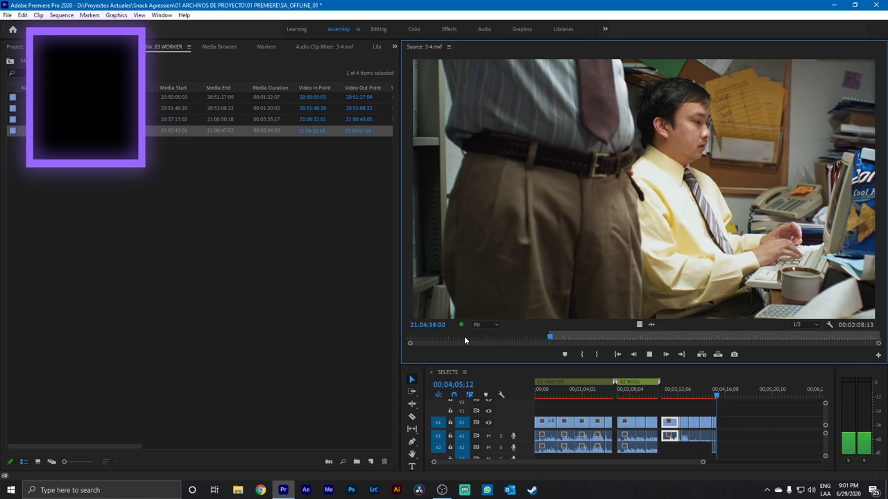
key("space")
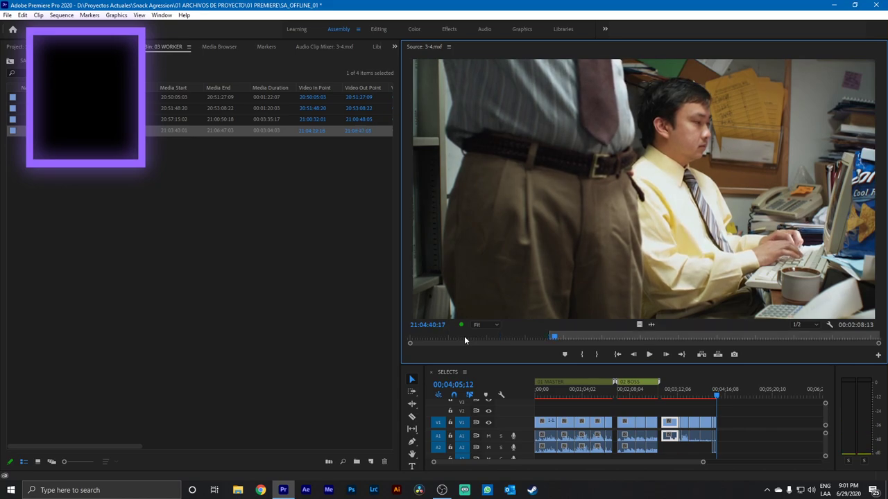
key("o")
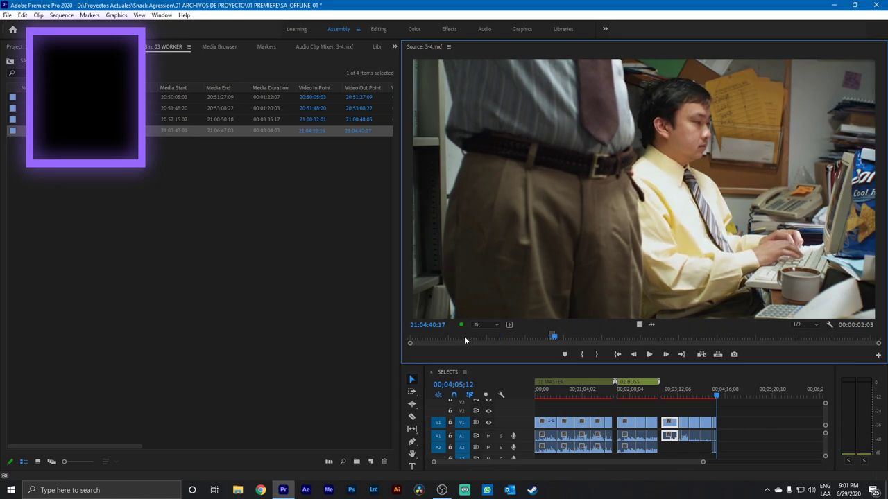
key("space")
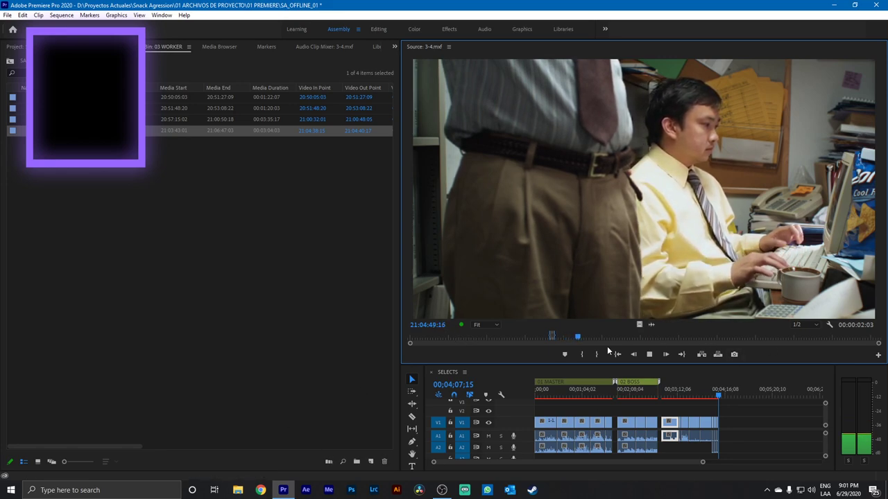
Mark take 3-4 from about 21:04:46 to 21:04:49:08 and add it to the SELECTS end.
left_click(569, 338)
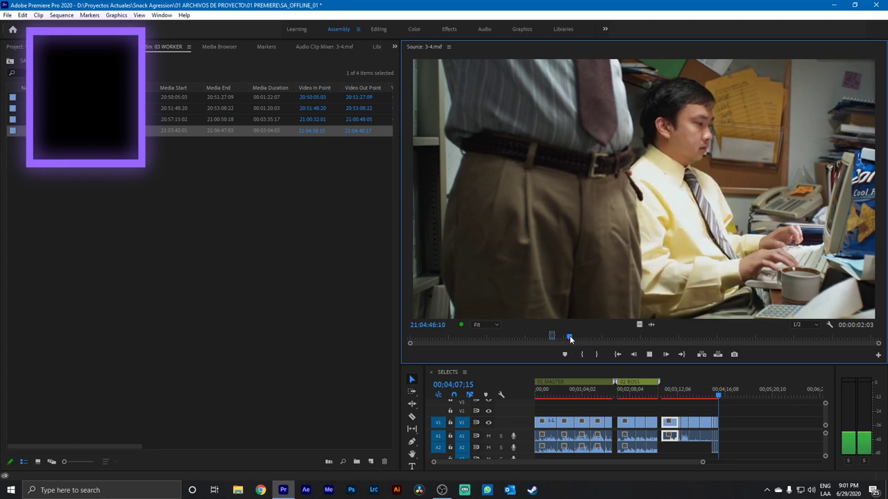
left_click(570, 338)
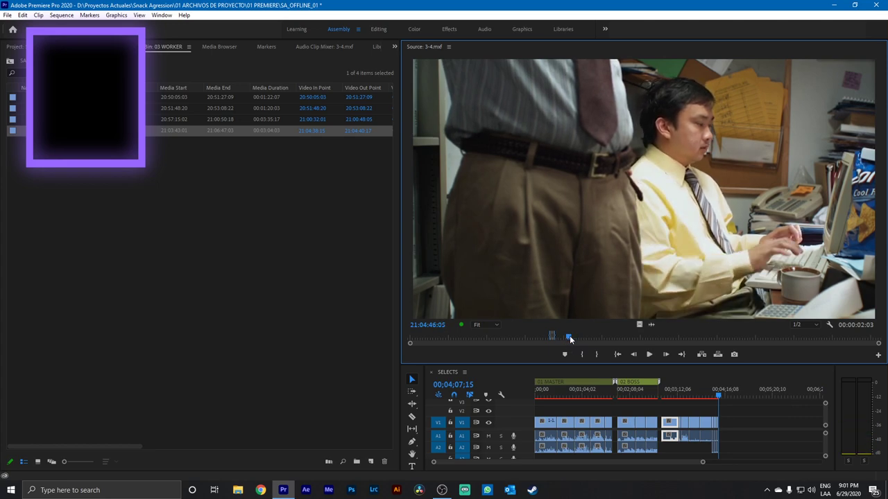
left_click(569, 338)
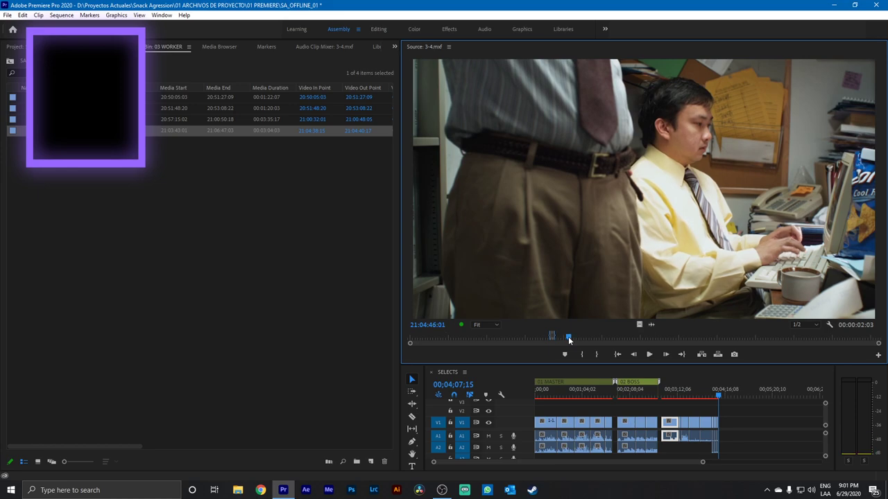
key("i")
key("space")
key("space")
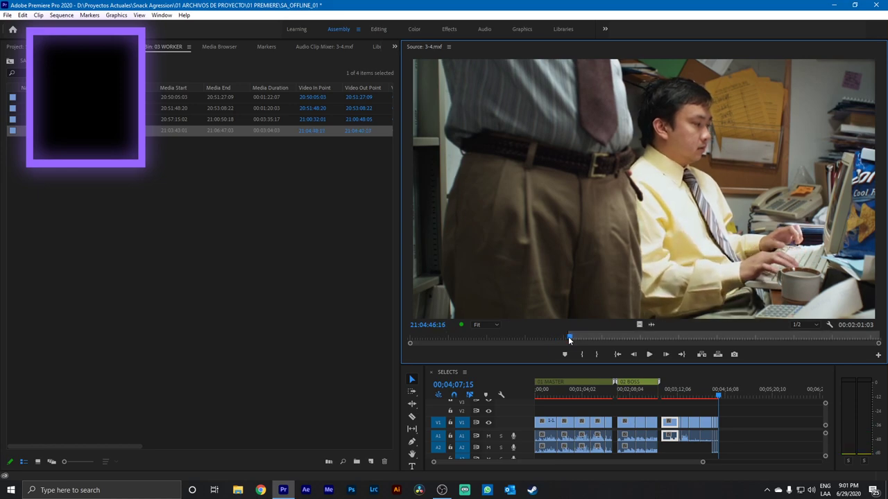
key("space")
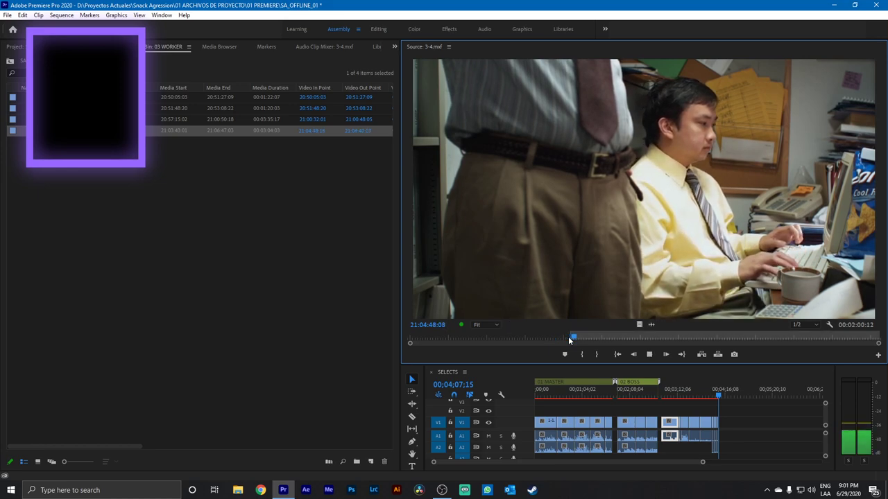
key("space")
key("space")
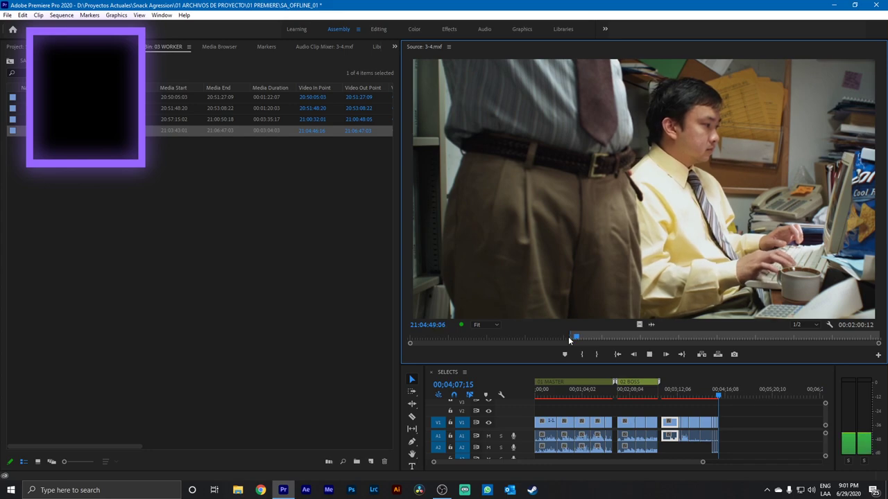
key("space")
key("o")
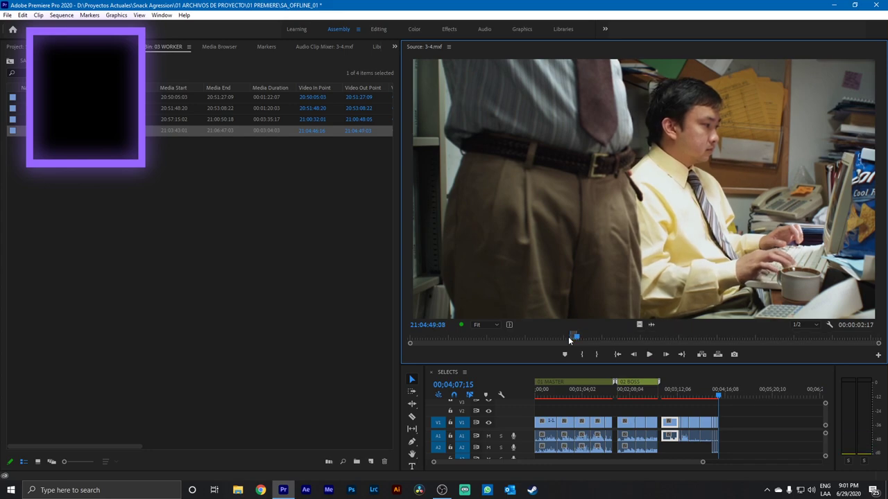
key("period")
key("space")
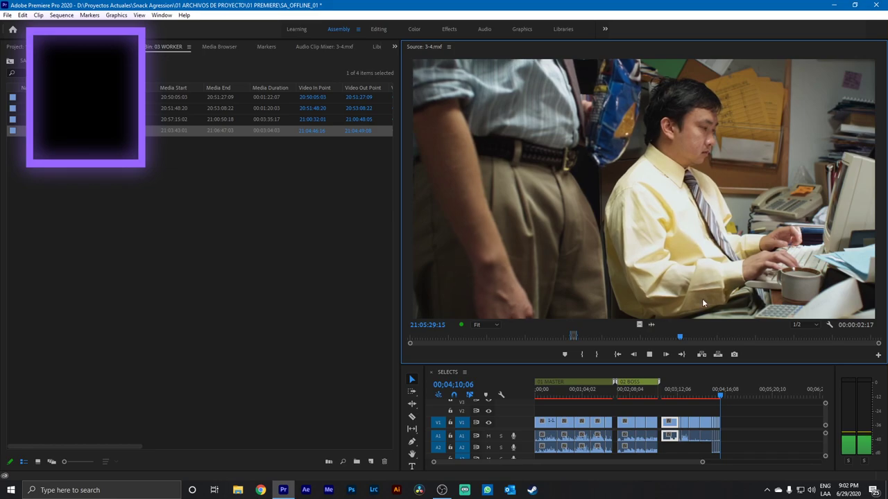
Scrub and play back take 3-4 to find the moment, trying a provisional out point at 21:05:28:02.
left_click_drag(678, 338, 655, 339)
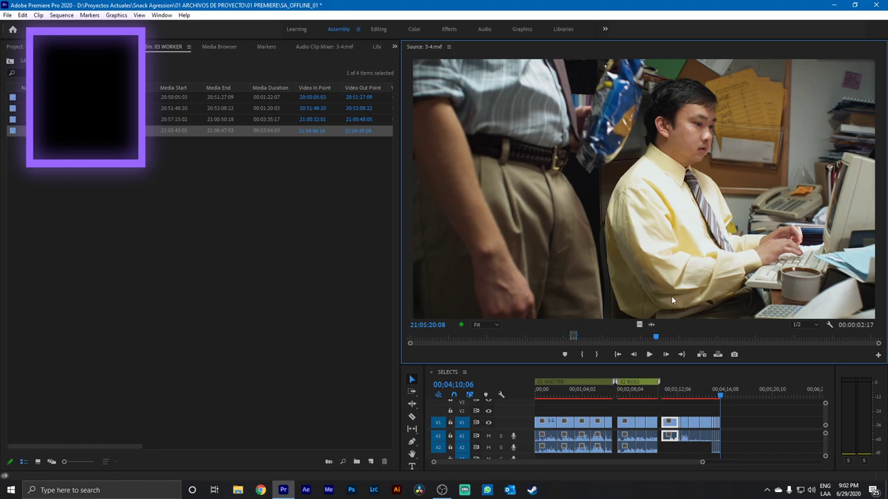
left_click(652, 337)
key("space")
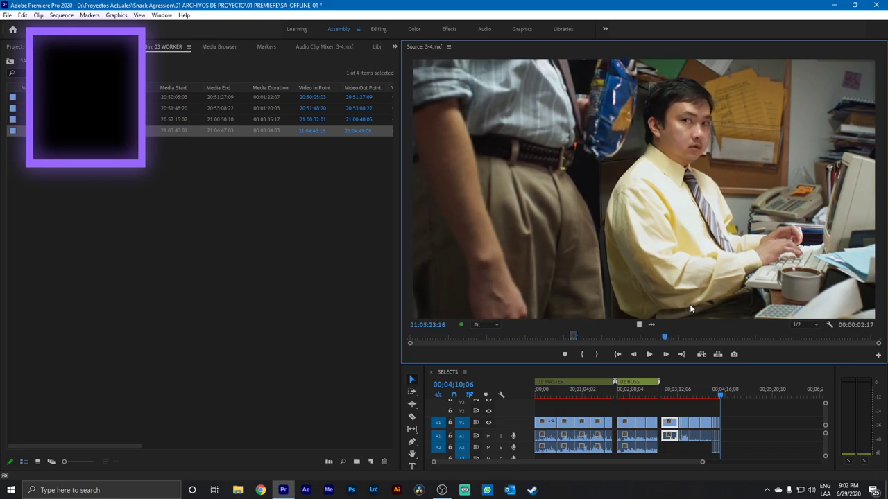
key("space")
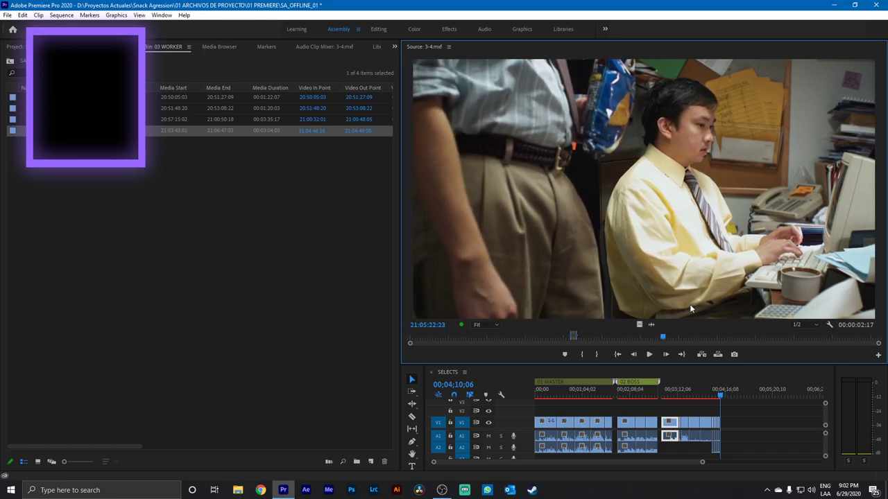
key("space")
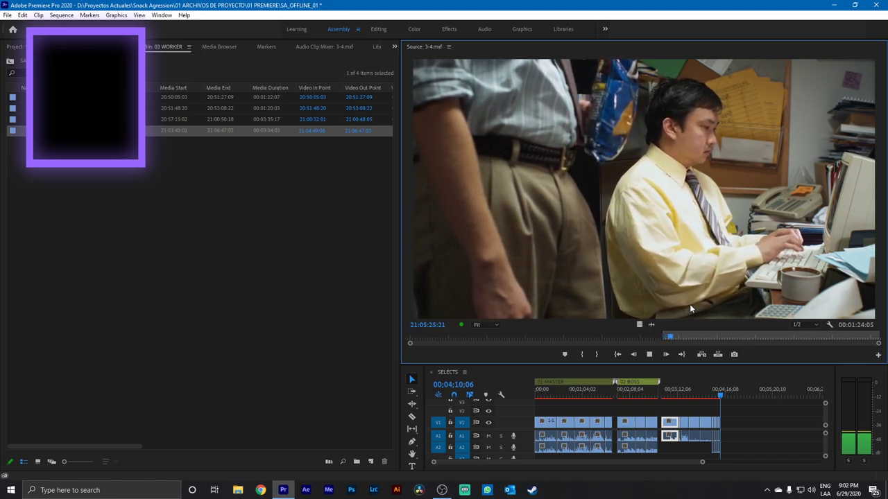
key("space")
key("Left")
key("Left")
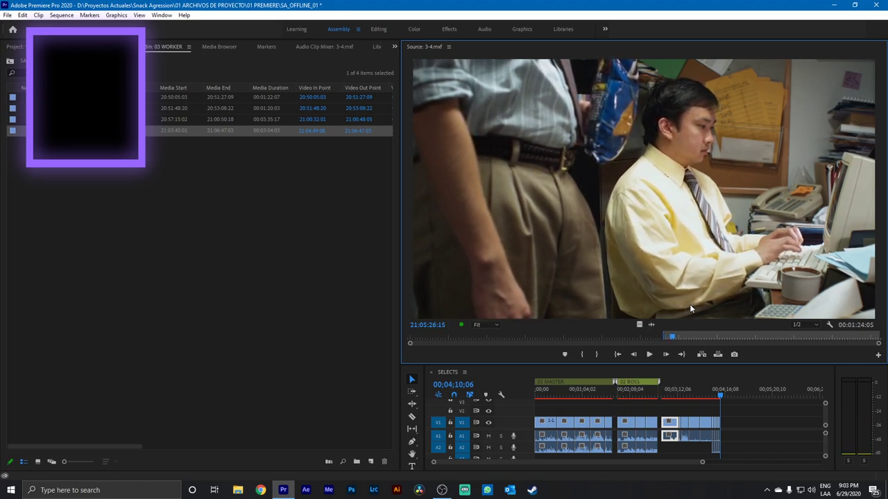
key("Left")
key("Left")
key("Left")
key("Left")
key("o")
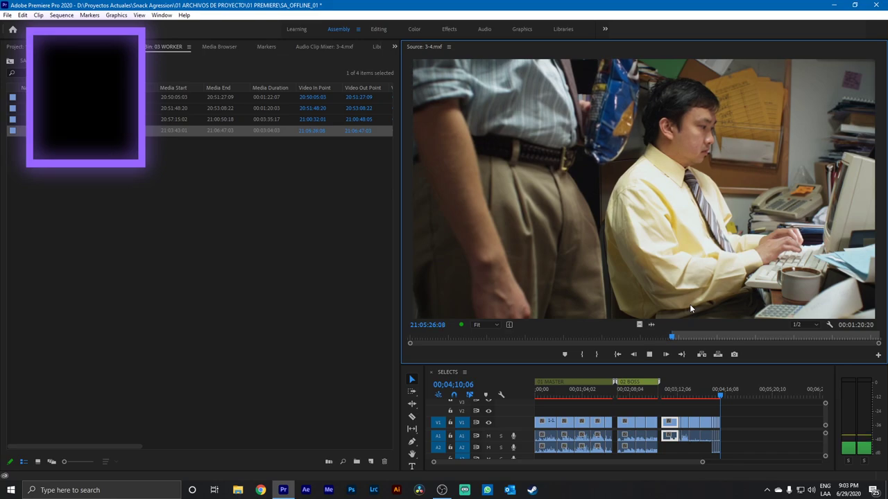
key("space")
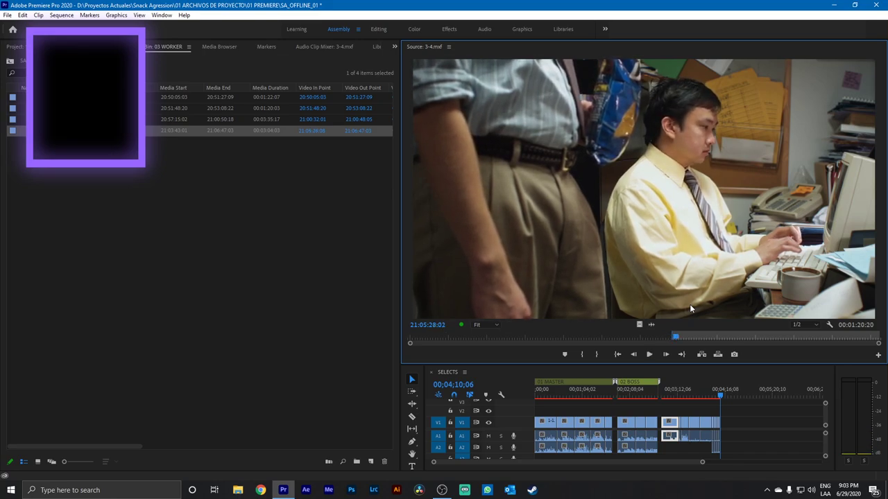
key("o")
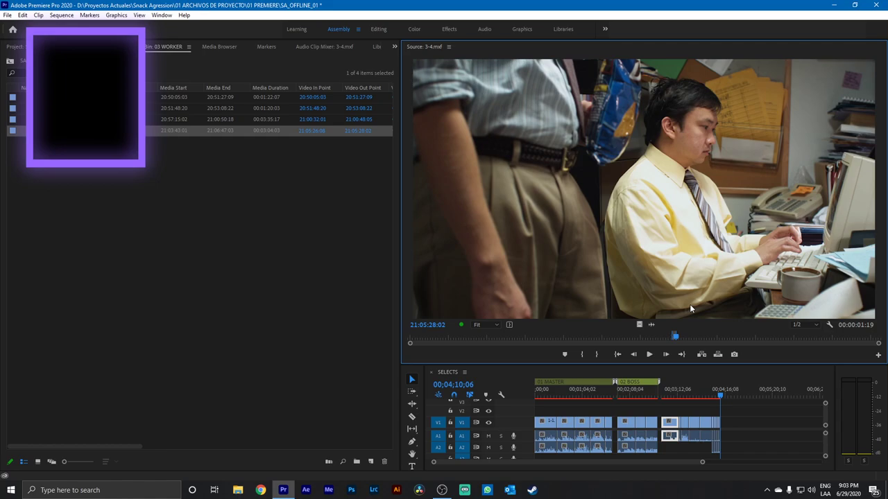
Mark take 3-4 from 21:05:31:00 to 21:05:32:18 and overwrite it onto the SELECTS end.
key("space")
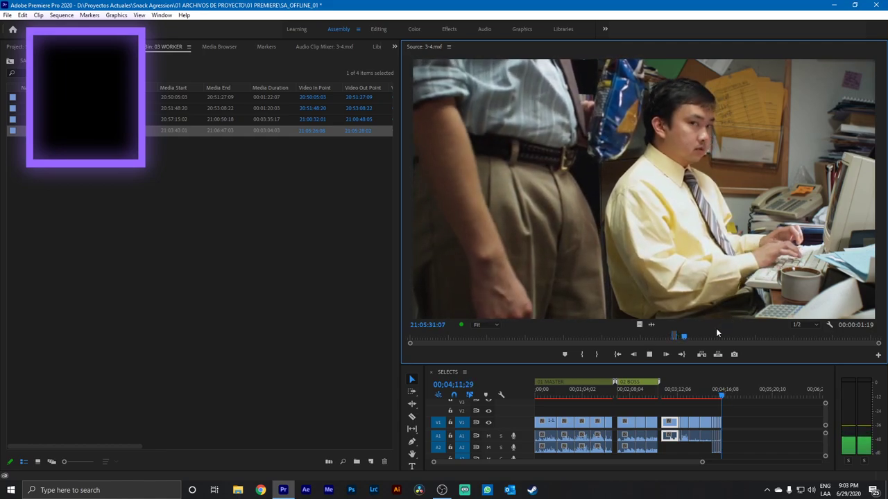
left_click(688, 337)
left_click_drag(689, 338, 685, 338)
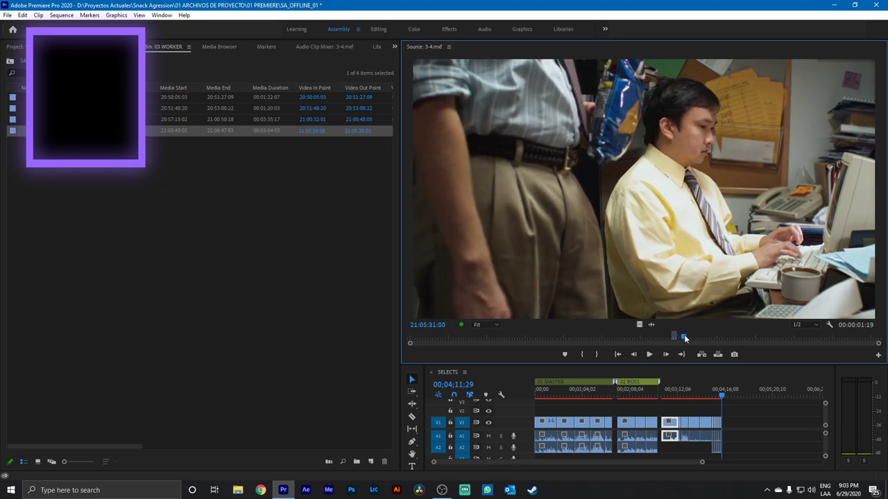
key("i")
key("space")
key("space")
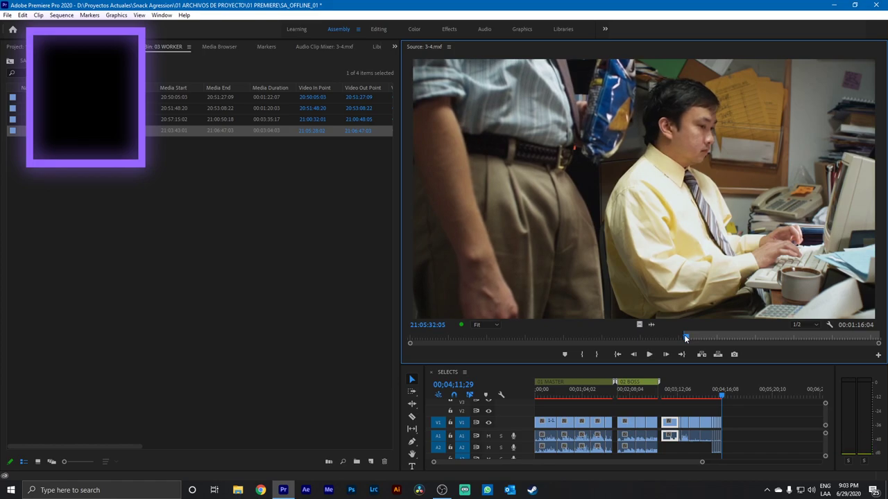
key("space")
key("space")
key("o")
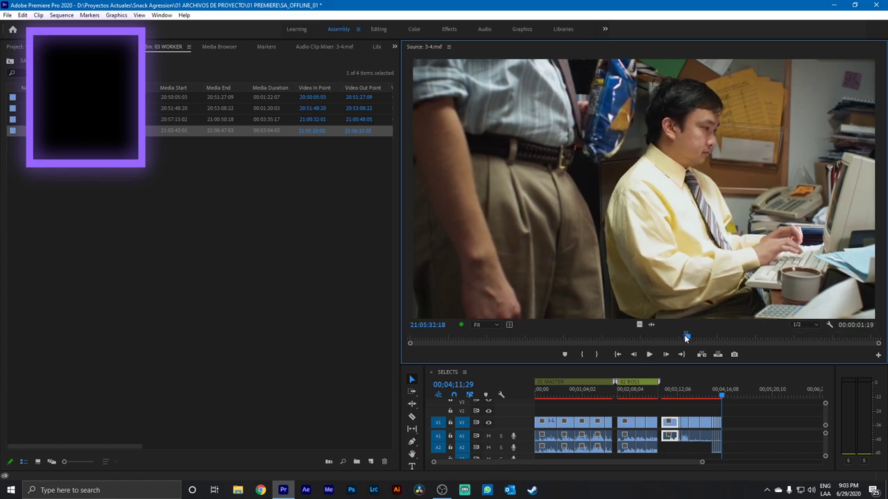
key("period")
key("space")
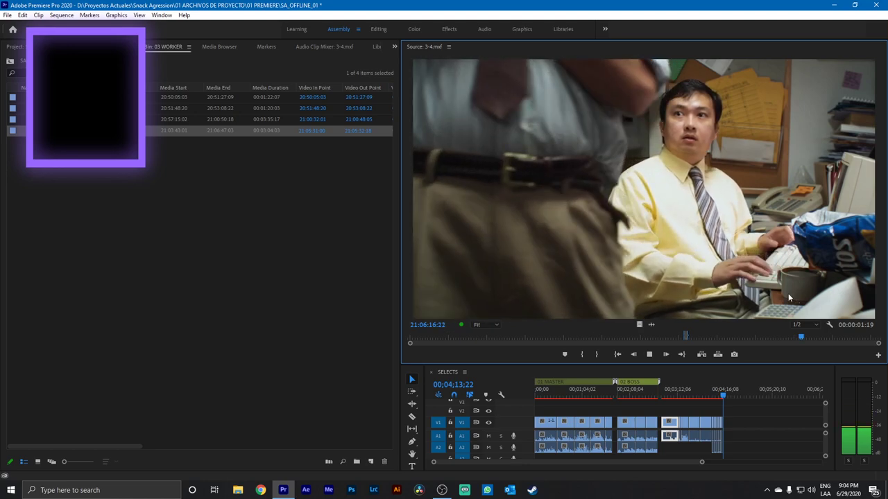
Mark take 3-4 from 21:06:09:11 to 21:06:41:10 and append it to the SELECTS end.
key("space")
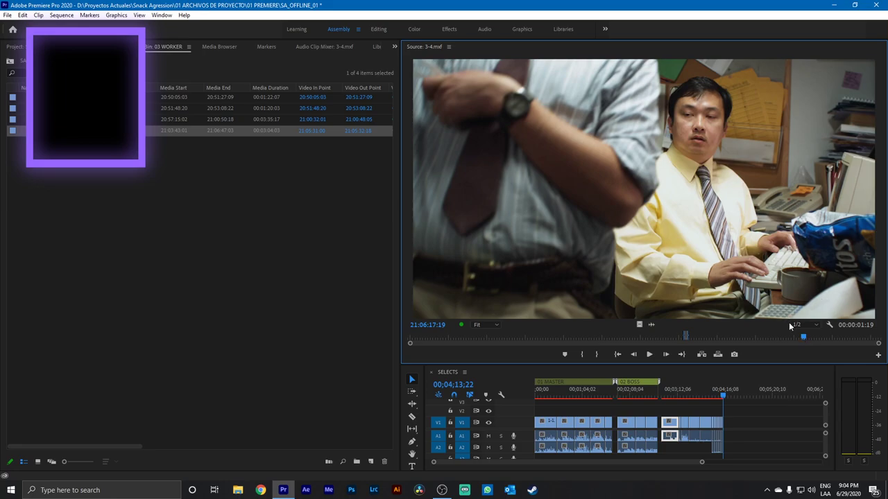
left_click_drag(802, 337, 780, 335)
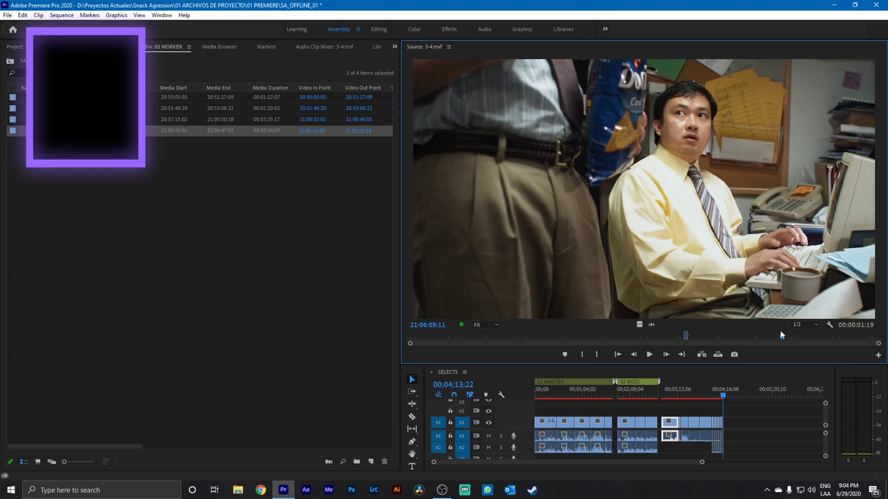
key("i")
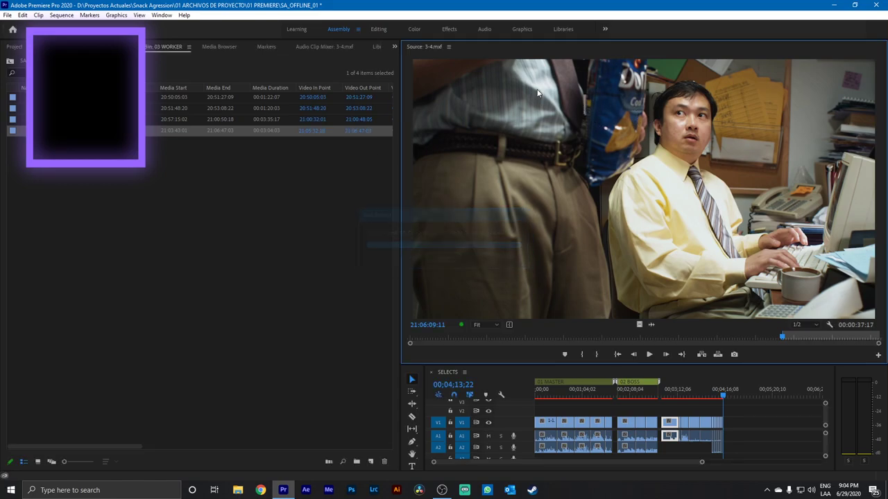
key("space")
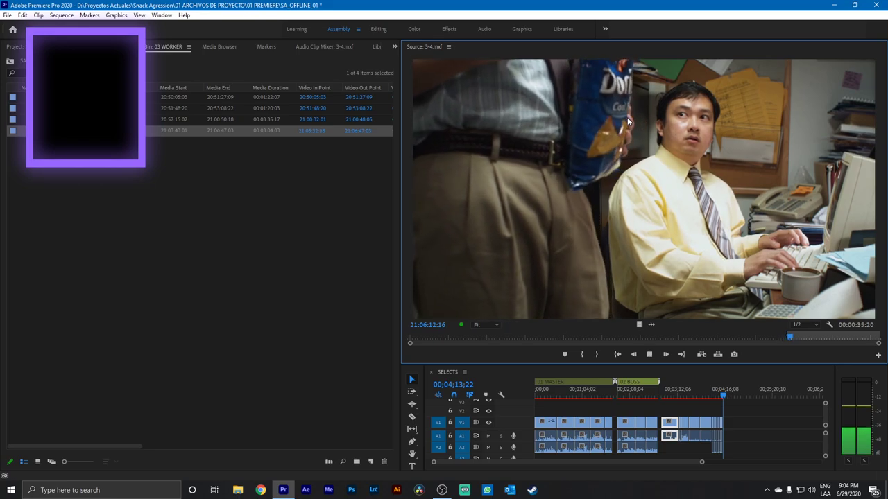
key("space")
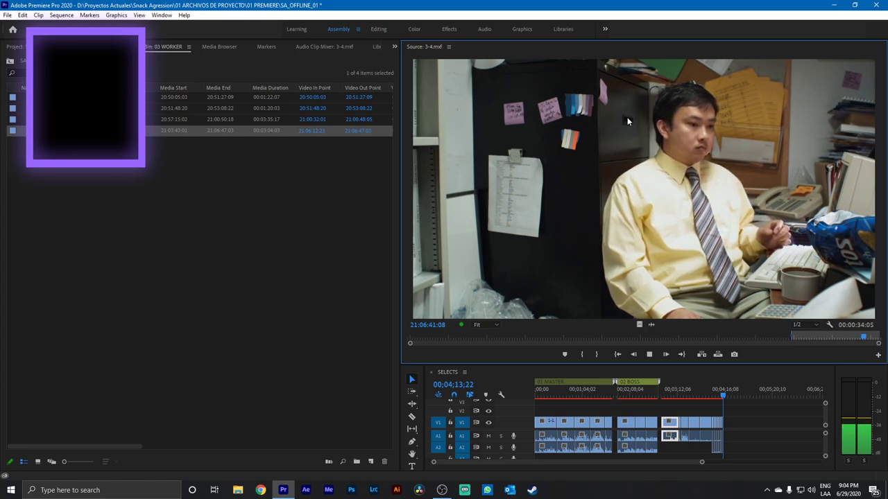
key("space")
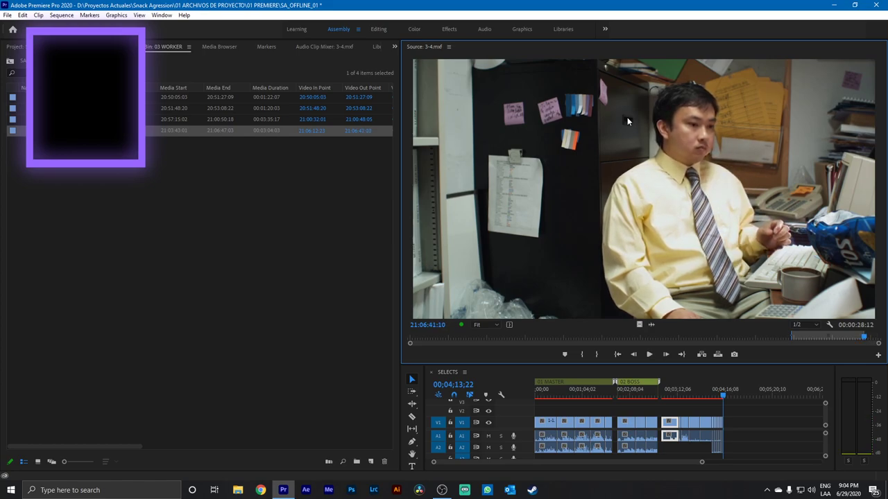
key("period")
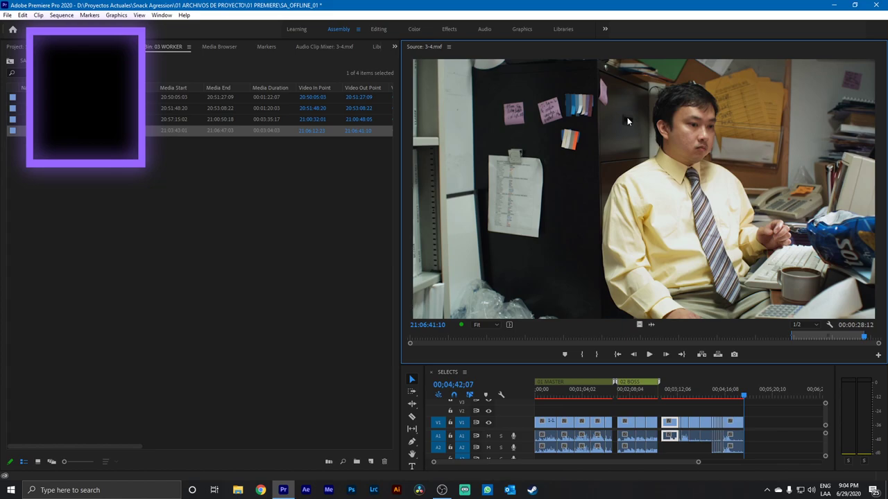
Move the SELECTS playhead back to the start of the third clip group and add a marker there.
key("Home")
left_click(685, 401)
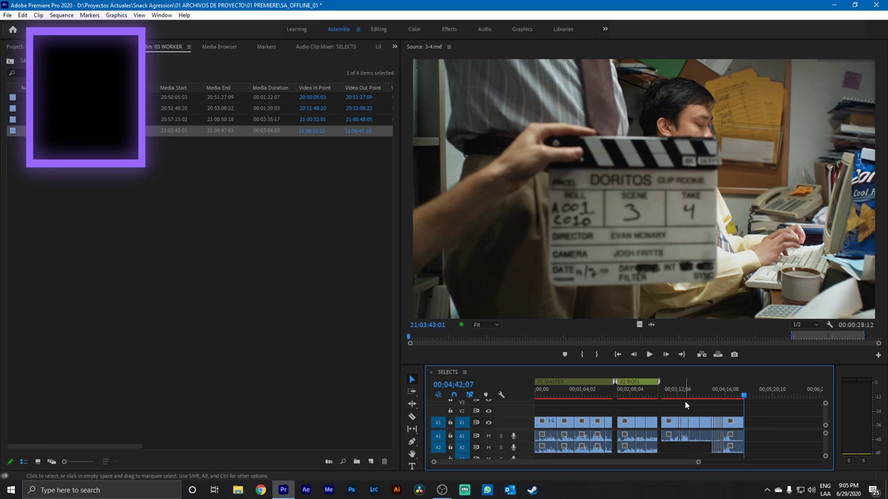
key("Up")
key("Up")
key("Up")
key("Up")
key("Up")
key("Up")
key("ctrl+m")
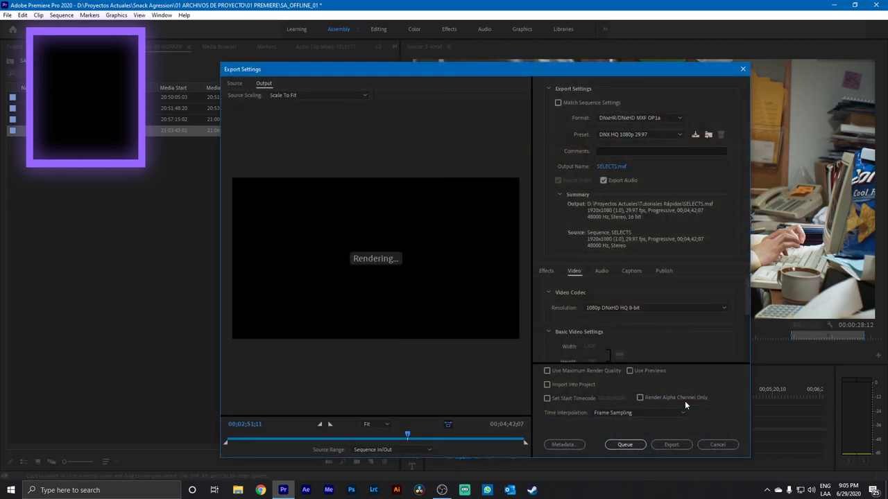
key("Escape")
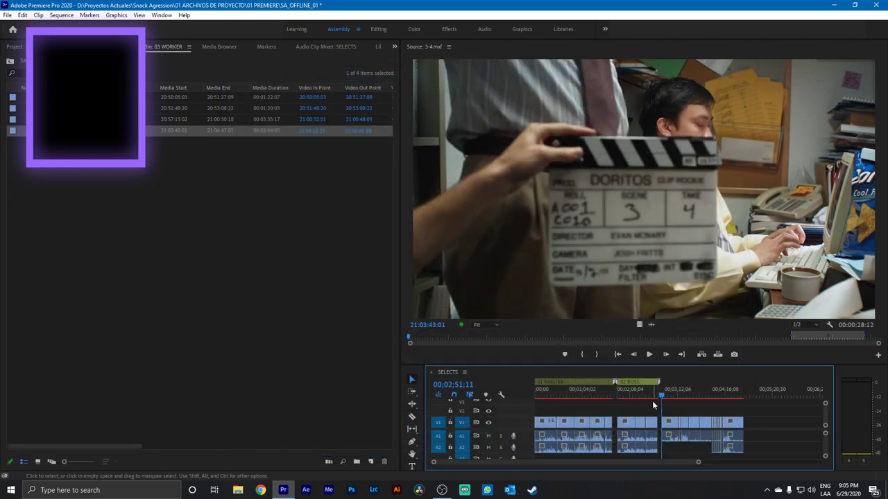
right_click(676, 394)
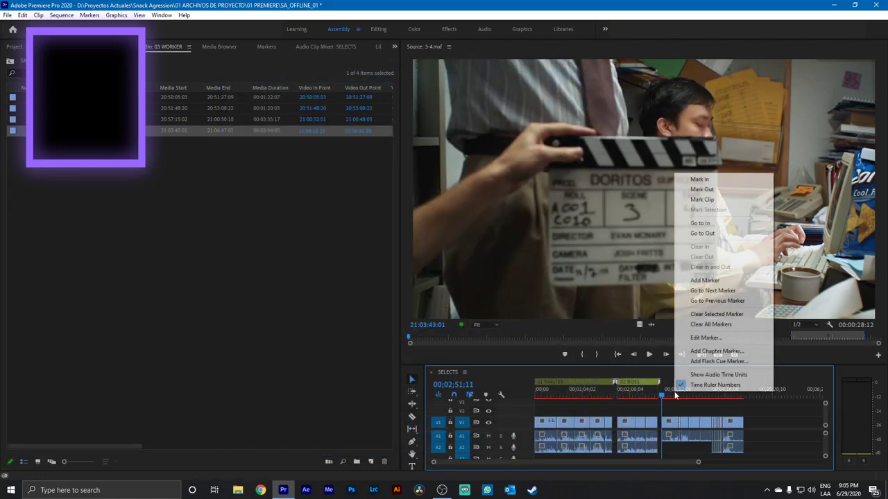
left_click(704, 281)
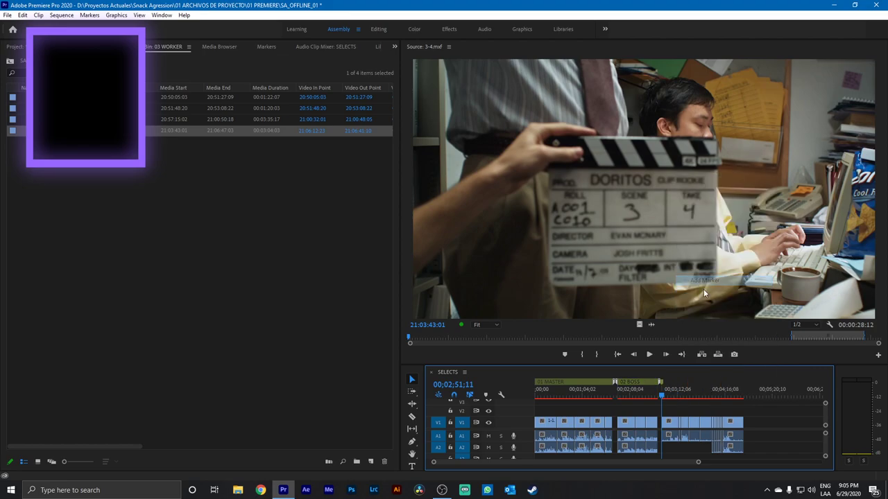
Name the marker '03 WORKER', stretch it over the final take-3 clips, and save the project.
double_click(660, 380)
left_click(453, 107)
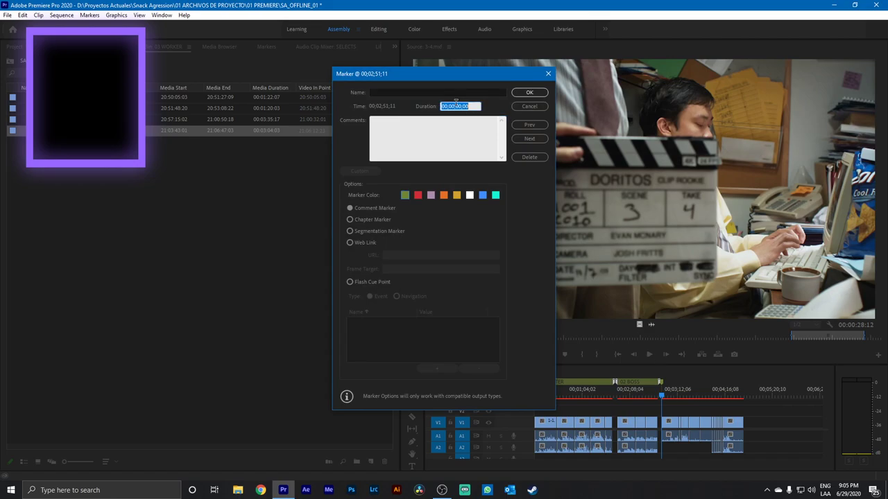
left_click_drag(443, 109, 482, 112)
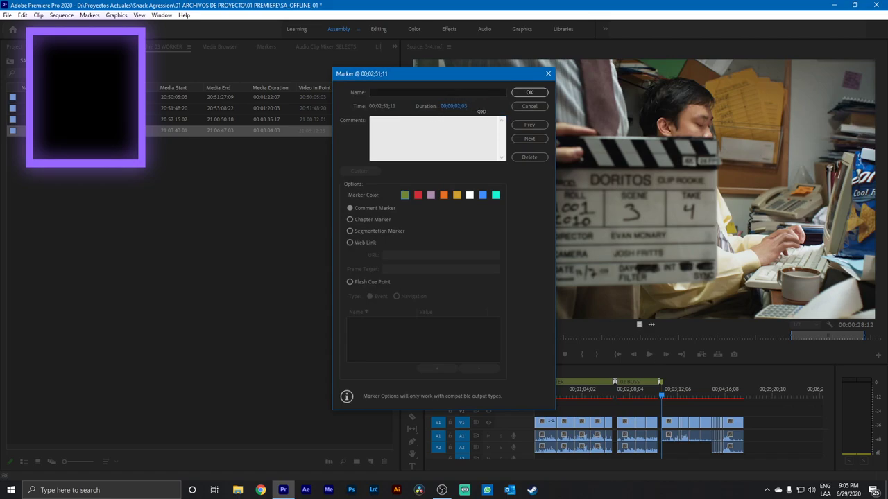
left_click(433, 92)
type("03")
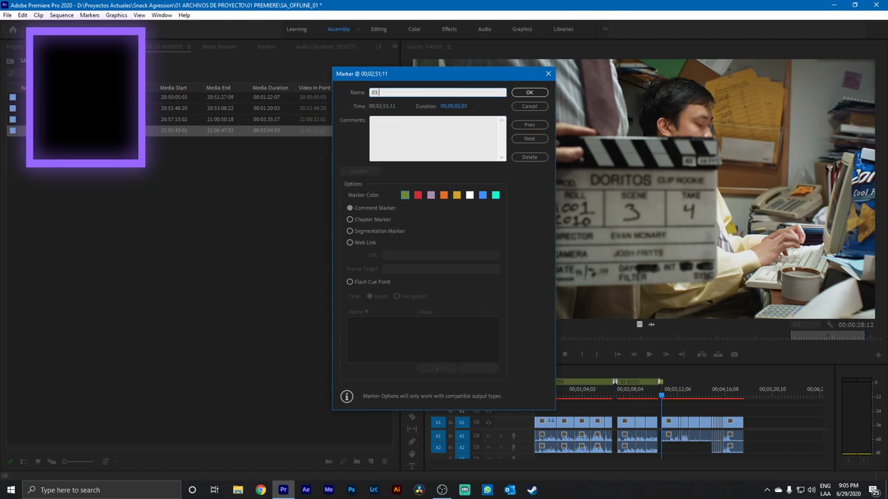
type(" WORKER")
left_click(537, 92)
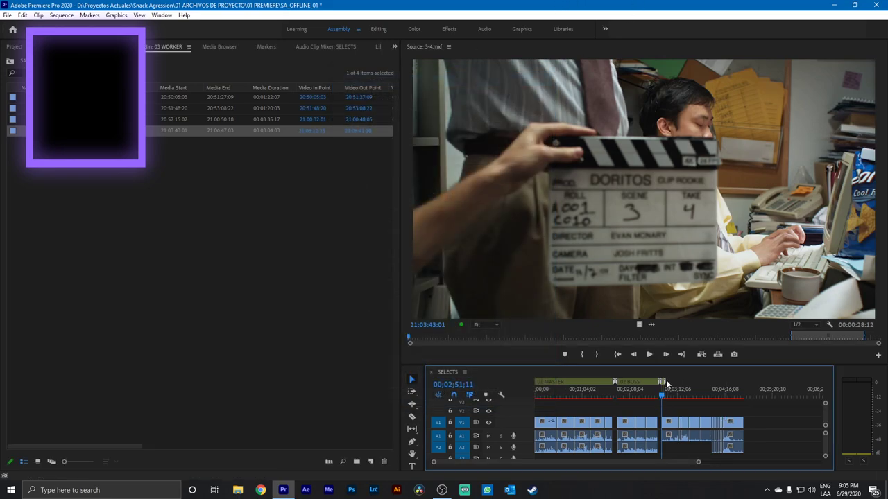
left_click_drag(664, 380, 740, 385)
key("Down")
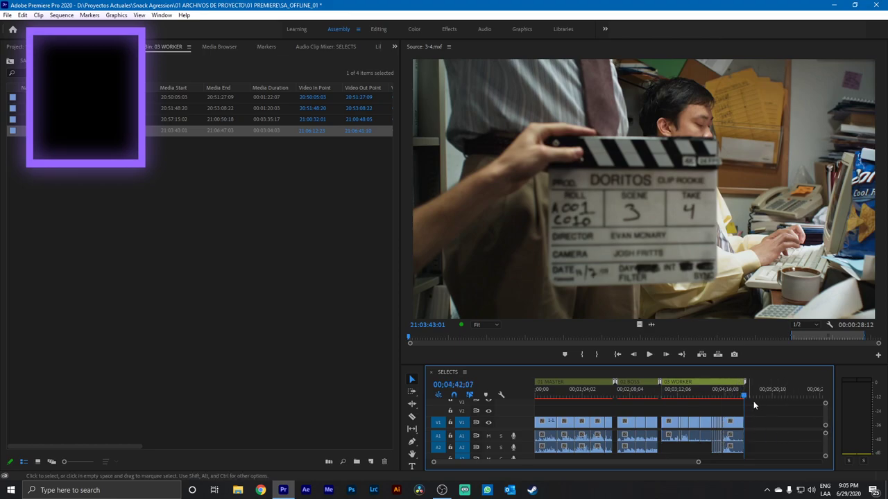
key("ctrl+s")
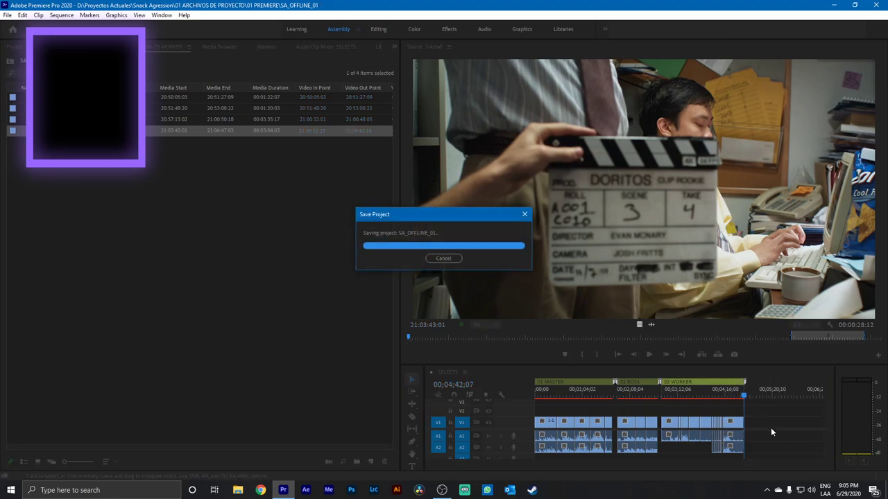